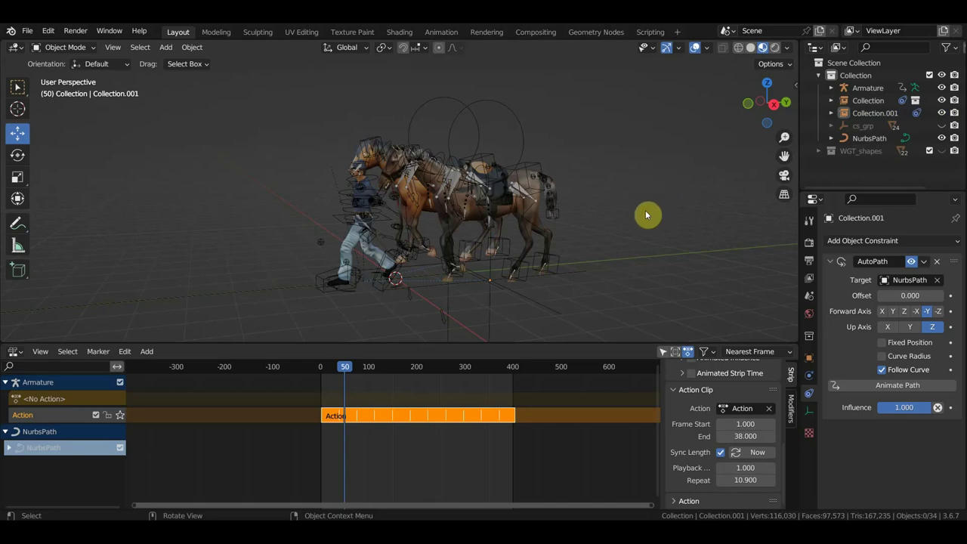
Step: Orbit around the horse and rider rigs, hiding and re-showing the viewport overlays
middle_click_drag(621, 229, 683, 230)
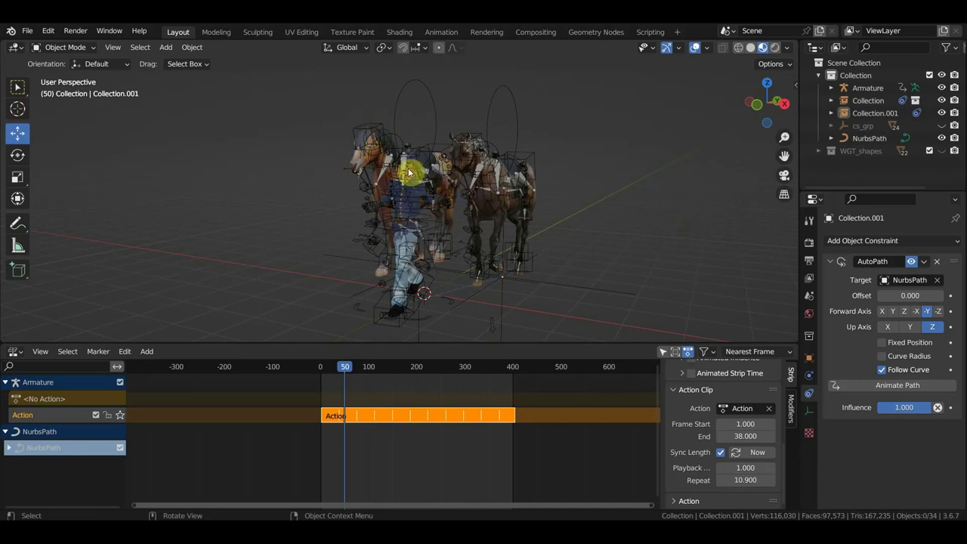
left_click(699, 48)
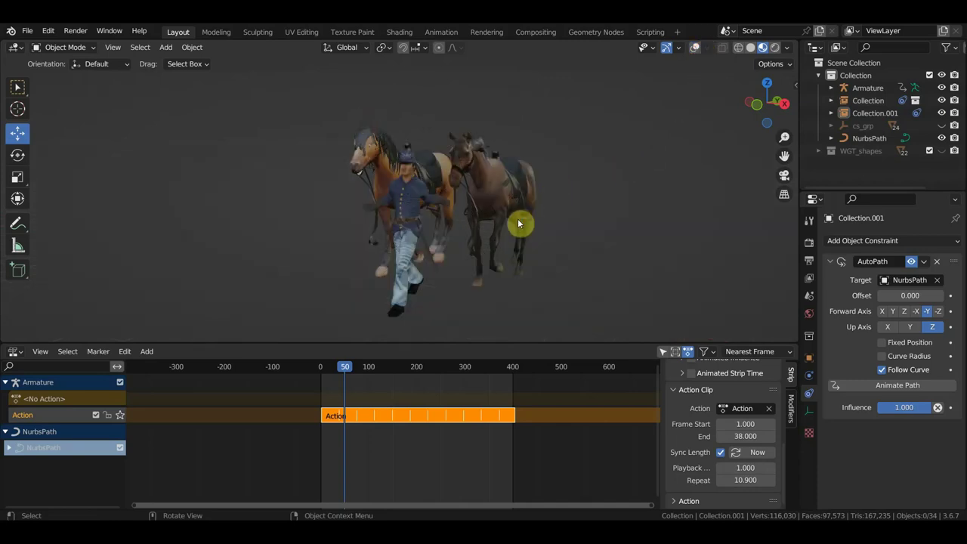
left_click(703, 47)
middle_click_drag(673, 157, 609, 156)
middle_click_drag(423, 147, 457, 155)
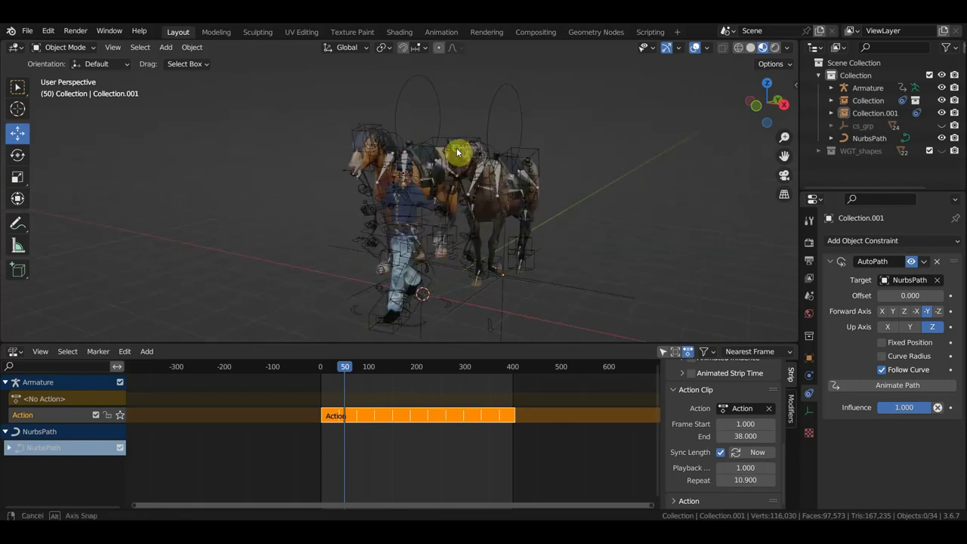
Step: Select the horse rigs Collection and Collection.001, then rewind the playhead to frame 0
left_click(398, 118)
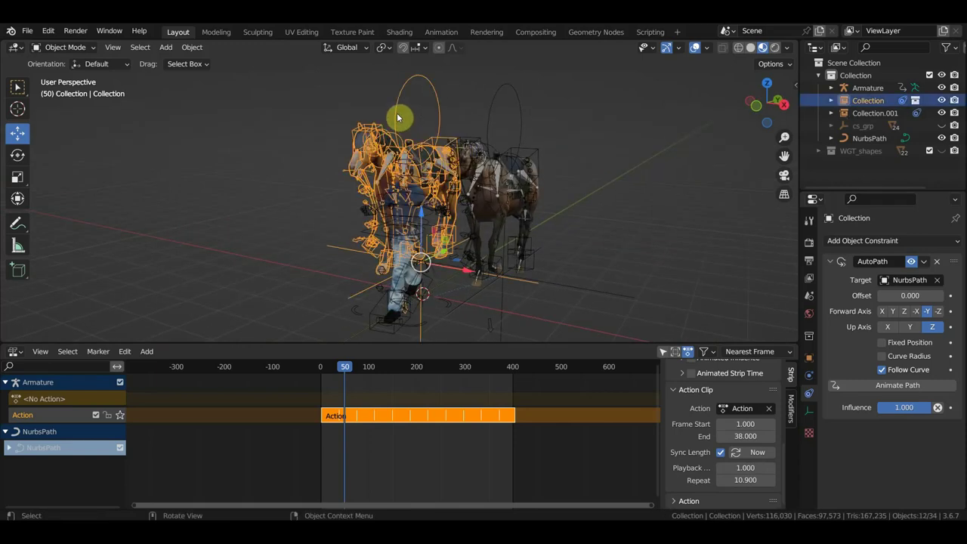
left_click(475, 162)
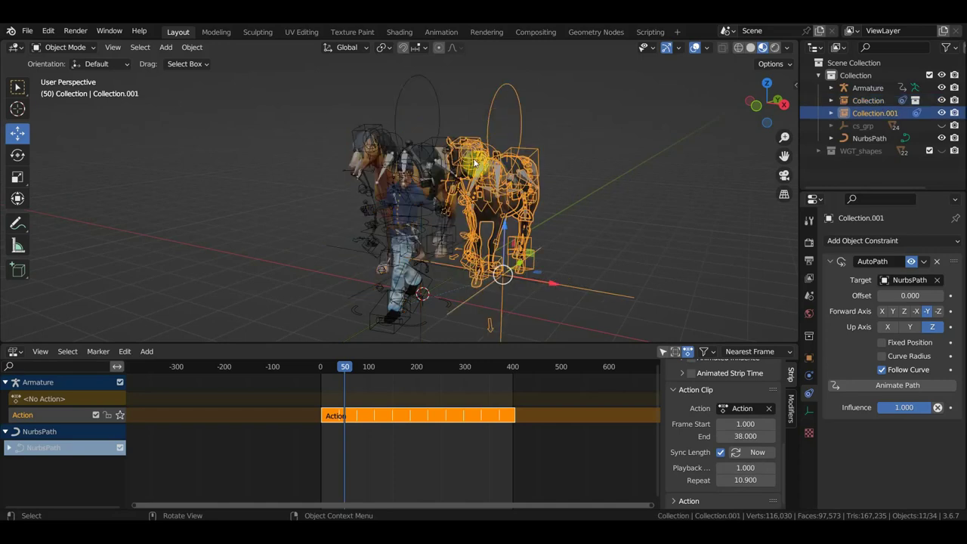
middle_click_drag(496, 209, 501, 212)
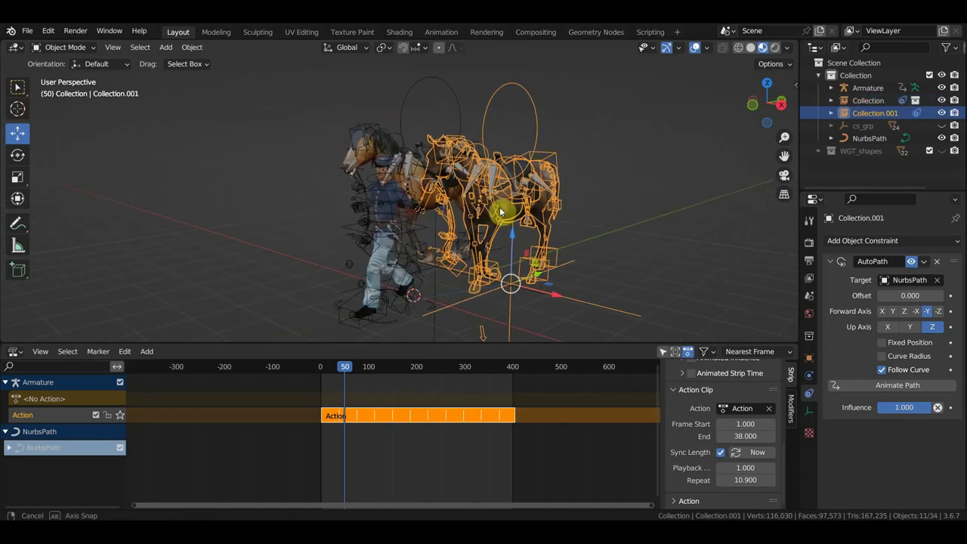
left_click_drag(346, 370, 313, 375)
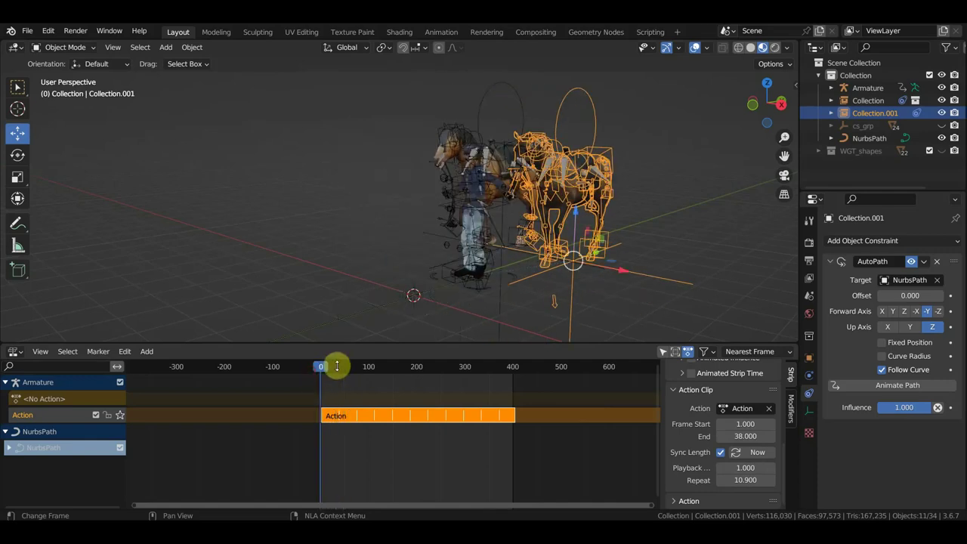
Step: Play the horse walk while orbiting around it, stopping playback at frame 98
key("space")
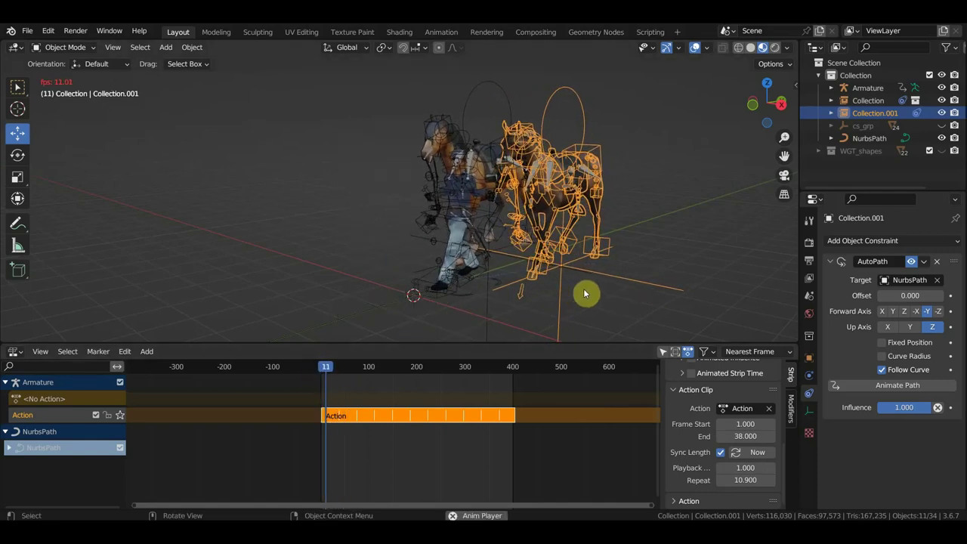
middle_click_drag(587, 292, 534, 293)
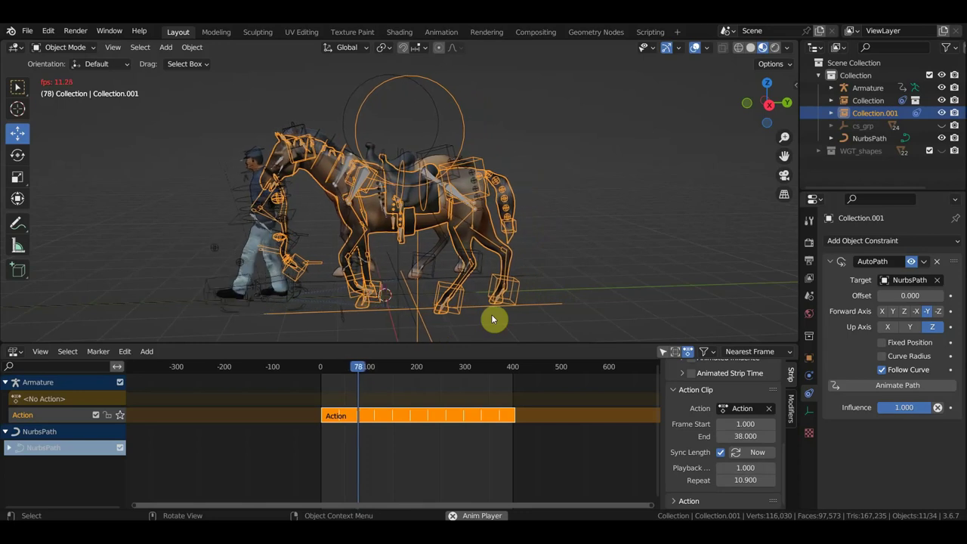
mouse_move(492, 318)
middle_mouse_down()
mouse_move(577, 304)
mouse_move(341, 277)
middle_mouse_up()
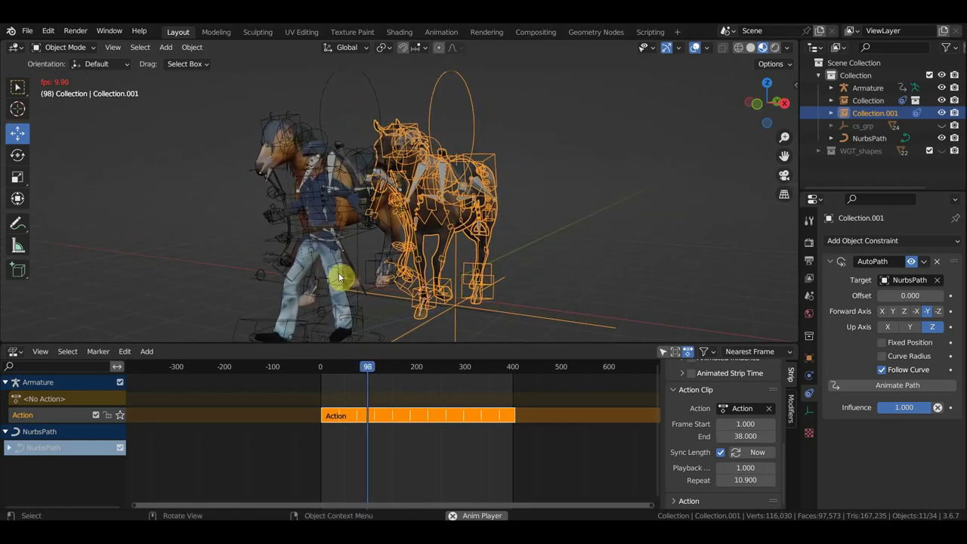
key("space")
mouse_move(510, 265)
middle_mouse_down()
mouse_move(593, 221)
mouse_move(498, 257)
middle_mouse_up()
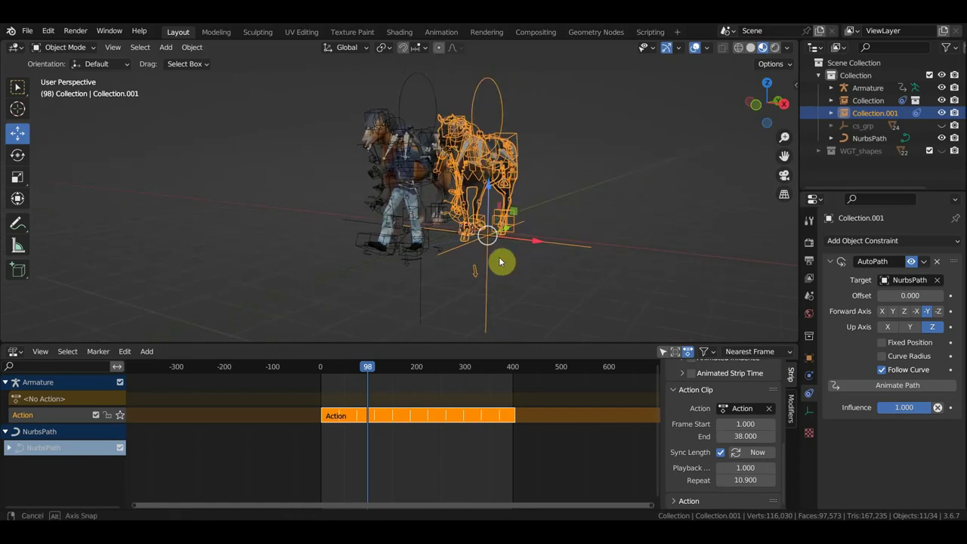
Step: On Collection.001, set Forward Axis to Y, untick Follow Curve, then delete its AutoPath constraint
left_click(344, 271)
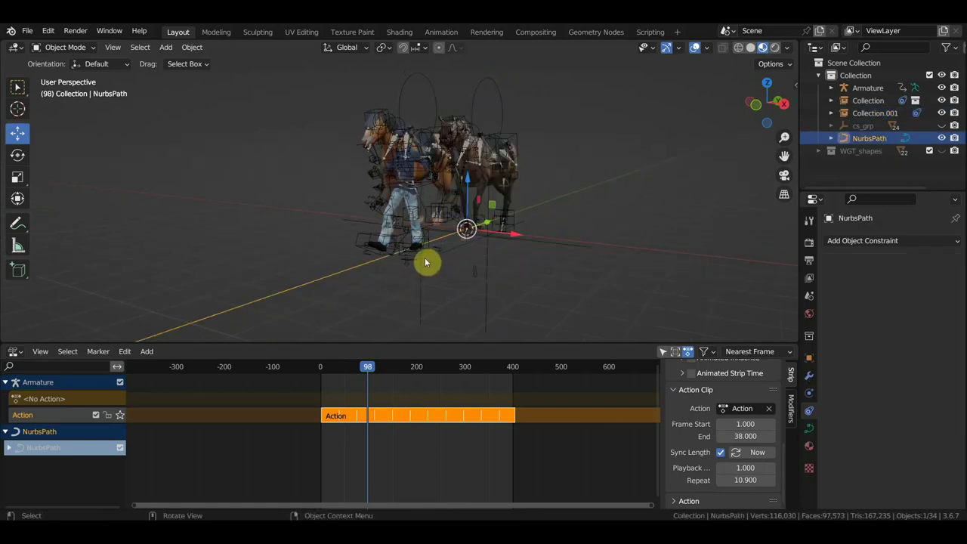
middle_click_drag(451, 241, 500, 246)
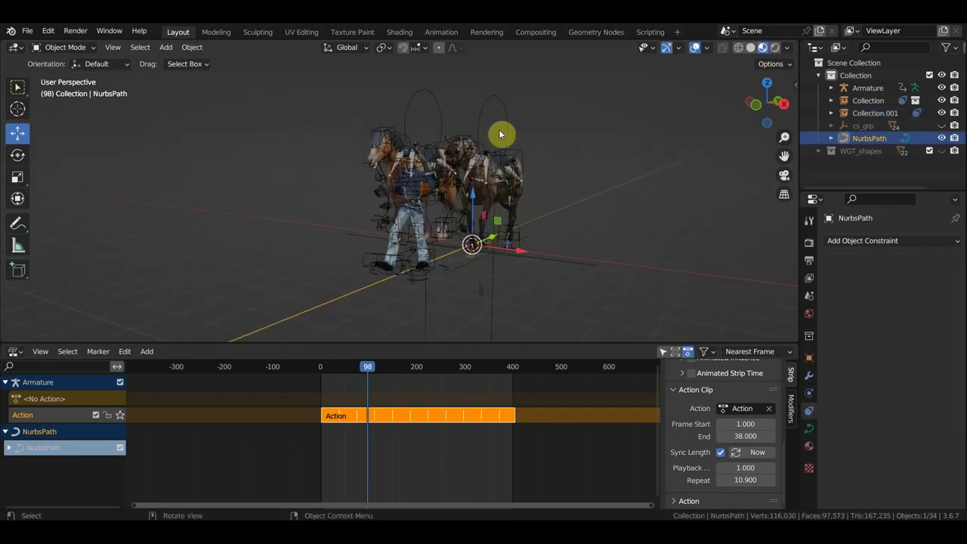
left_click(488, 110)
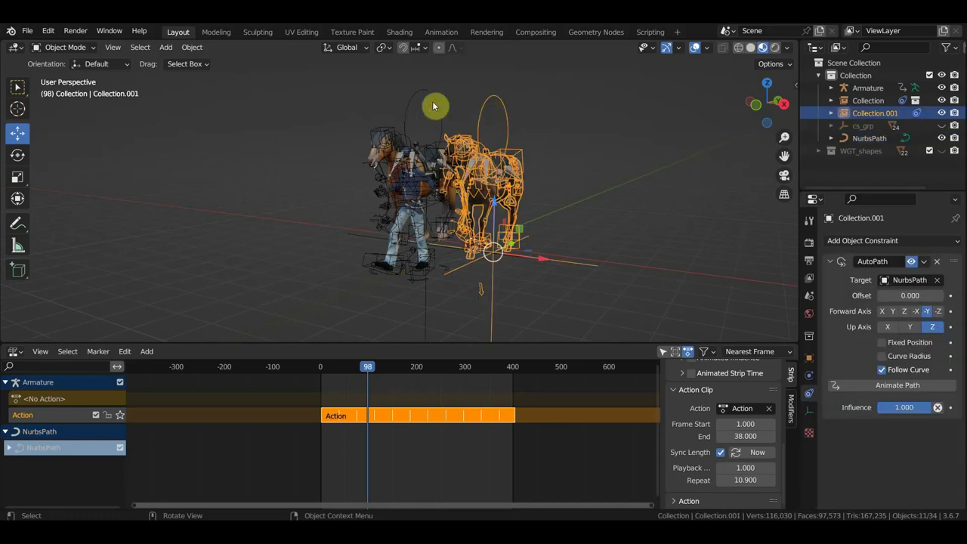
left_click(895, 312)
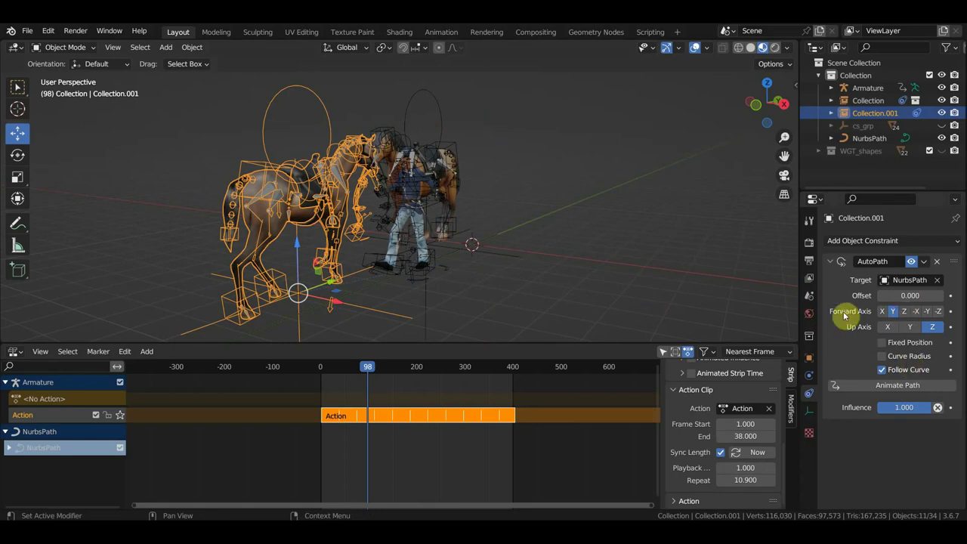
left_click(882, 371)
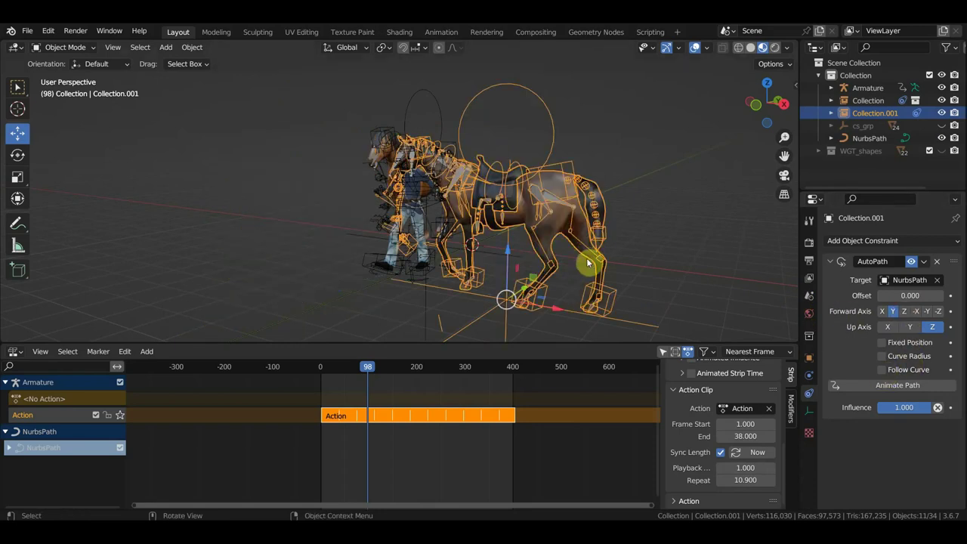
left_click(937, 261)
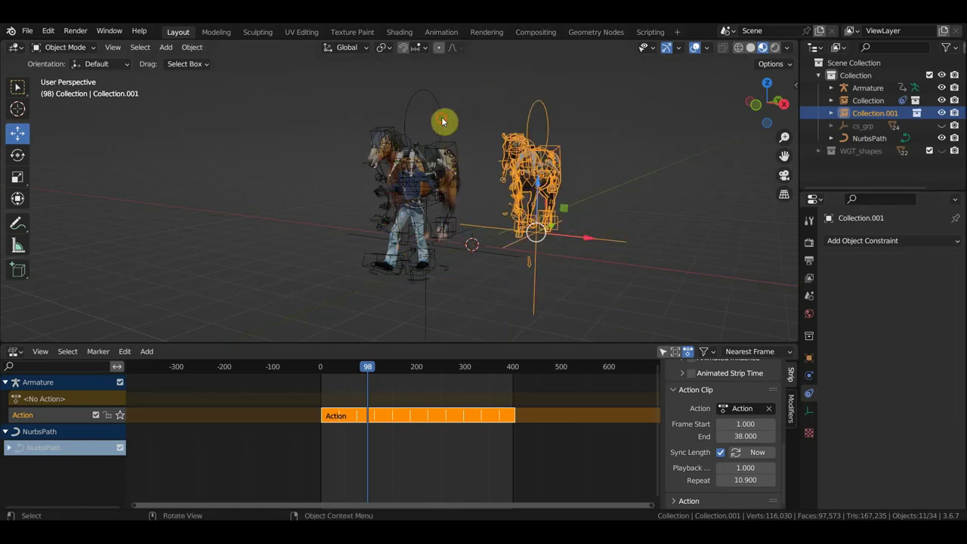
Step: Delete the AutoPath constraints on the Collection horse rig and the rider's Armature, then hide overlays
left_click(442, 121)
left_click(938, 262)
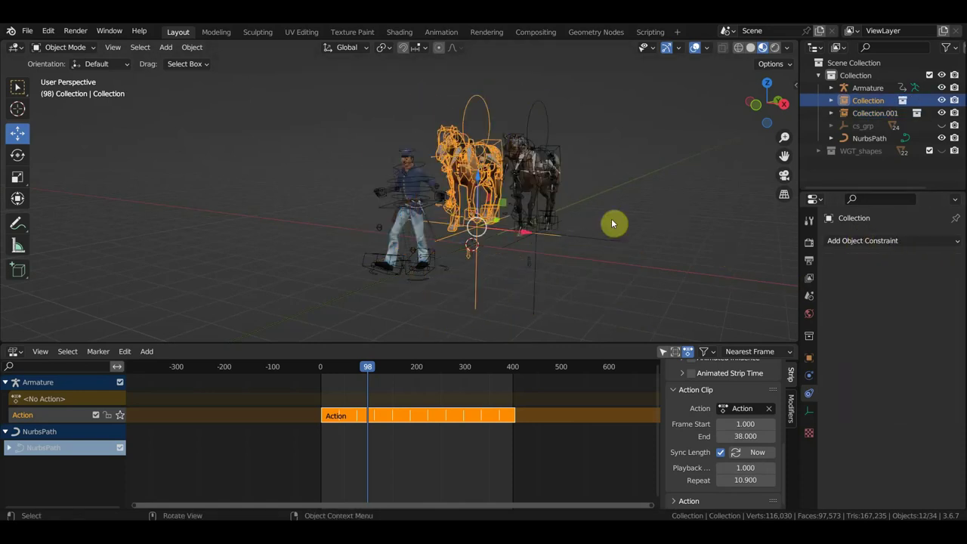
left_click(428, 184)
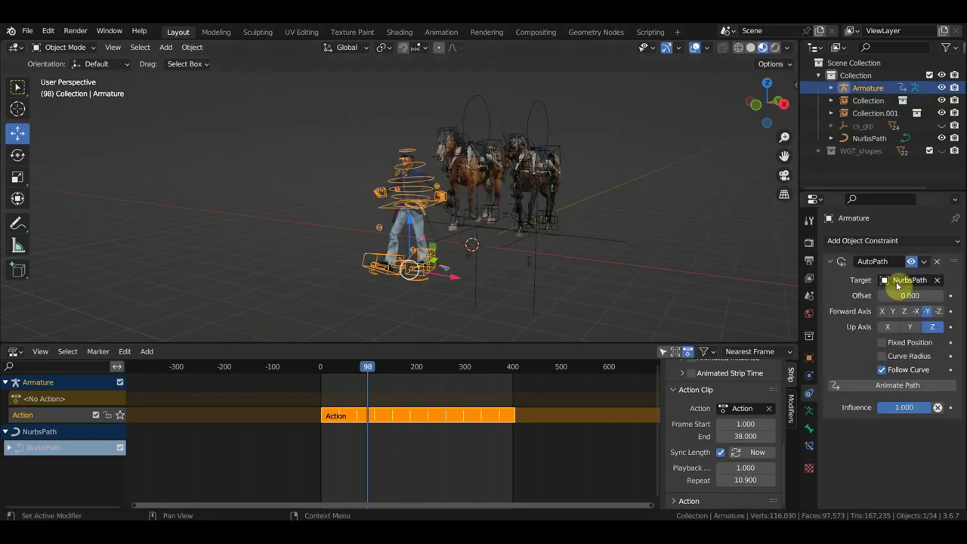
left_click(939, 263)
mouse_move(665, 263)
middle_mouse_down()
mouse_move(633, 316)
mouse_move(594, 193)
middle_mouse_up()
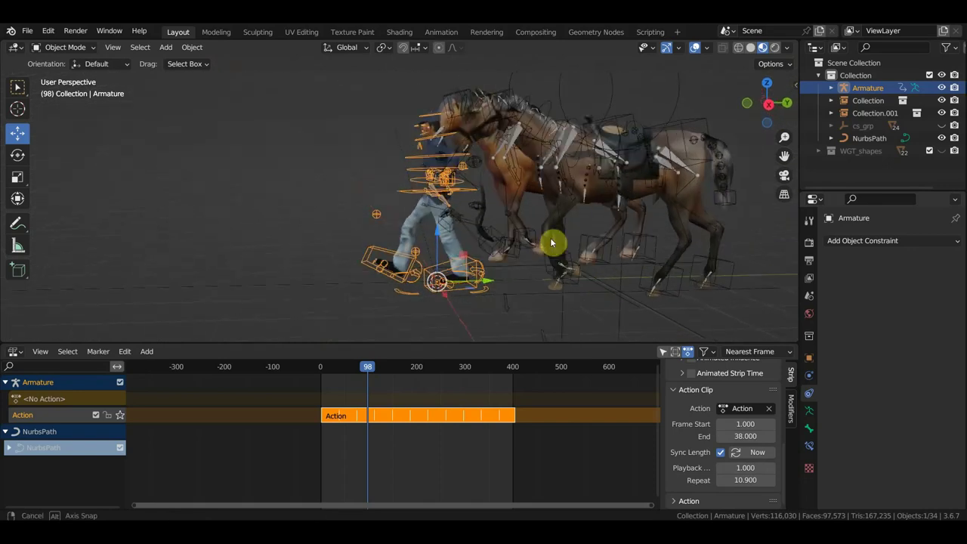
left_click(590, 141)
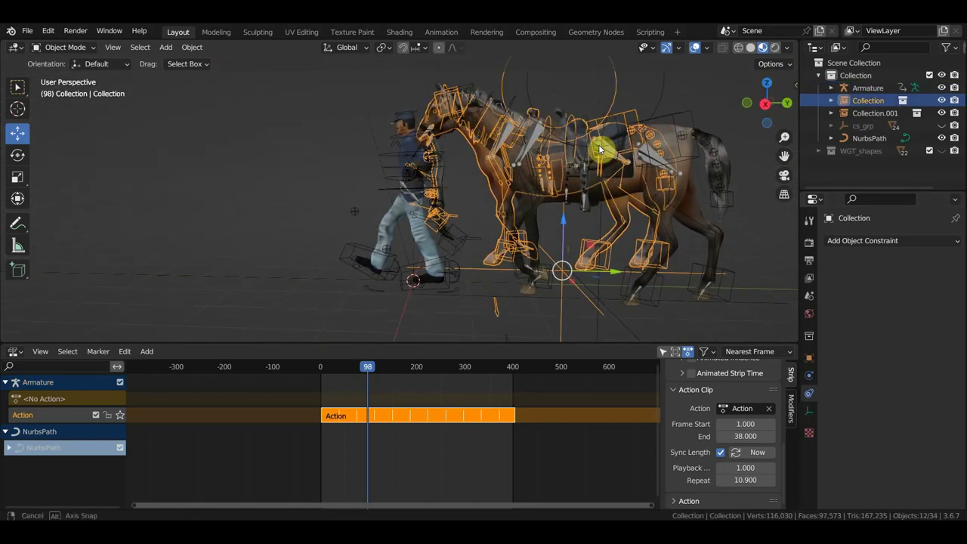
left_click(694, 48)
Step: Move the first horse rig, Collection, along Y and X to one side of the soldier
middle_click_drag(633, 190, 635, 182)
left_click_drag(621, 269, 609, 272)
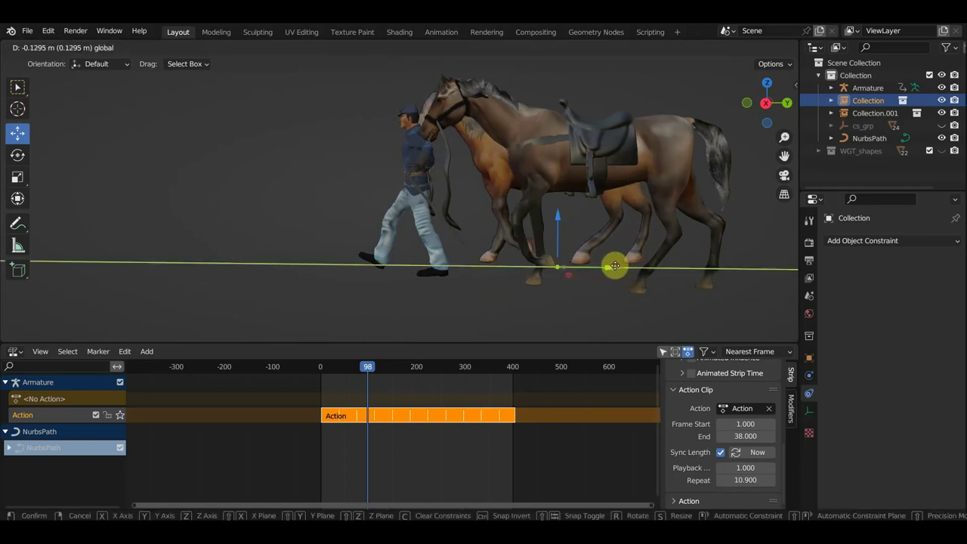
mouse_move(608, 272)
middle_mouse_down()
mouse_move(689, 281)
mouse_move(61, 306)
middle_mouse_up()
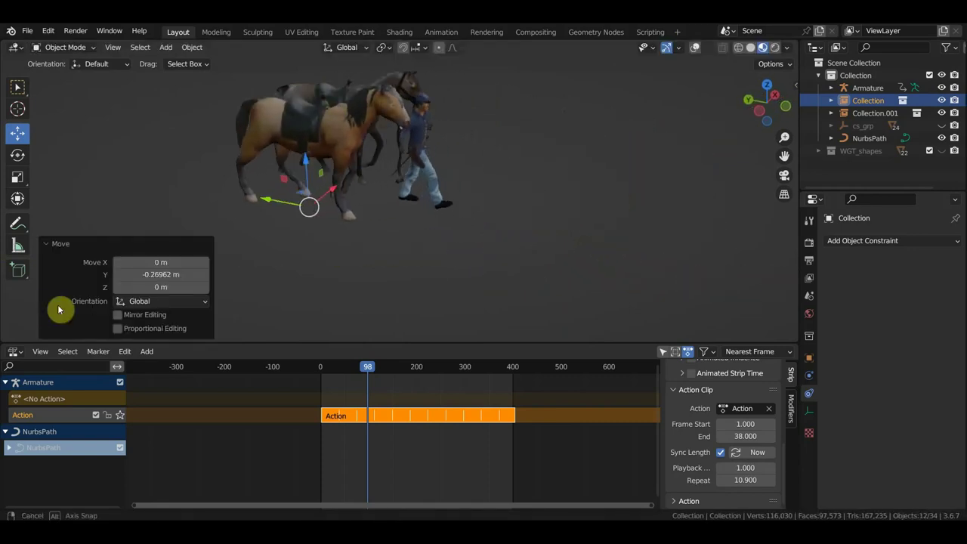
scroll(444, 227, "up", 5)
mouse_move(514, 222)
middle_mouse_down("shift")
mouse_move(496, 220)
mouse_move(524, 280)
middle_mouse_up("shift")
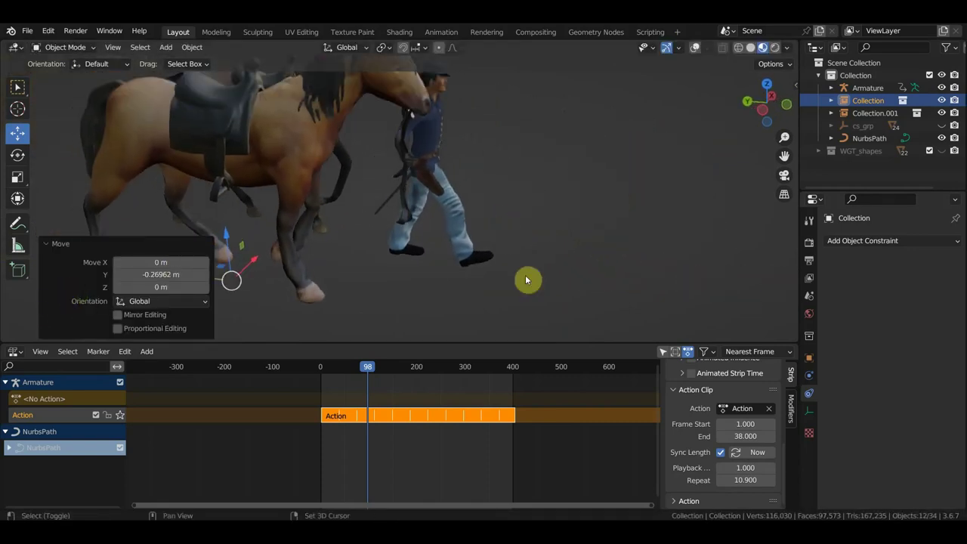
scroll(429, 256, "down", 2)
mouse_move(285, 236)
middle_mouse_down()
mouse_move(231, 274)
mouse_move(319, 283)
middle_mouse_up()
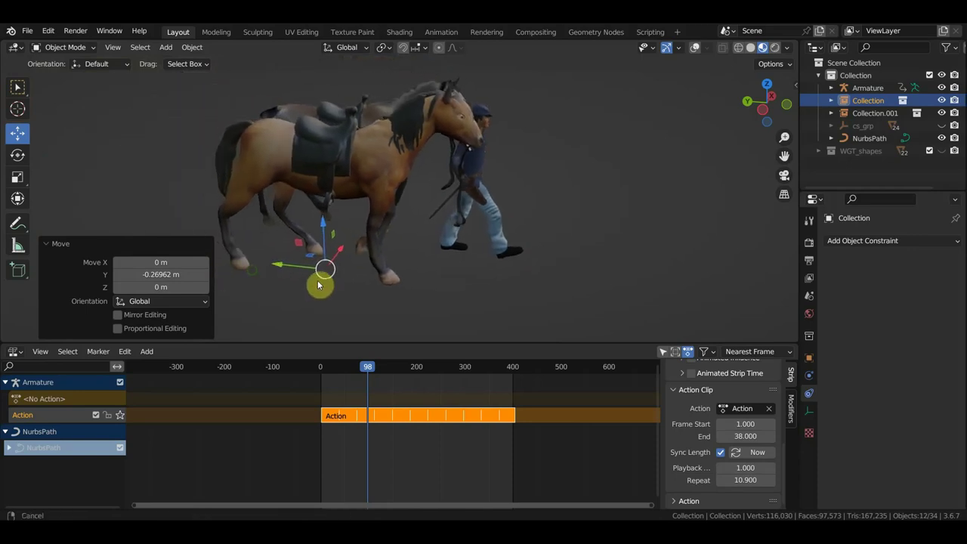
left_click_drag(280, 267, 281, 264)
mouse_move(438, 244)
middle_mouse_down()
mouse_move(349, 242)
mouse_move(279, 220)
middle_mouse_up()
scroll(372, 243, "up", 5)
scroll(461, 244, "down", 4)
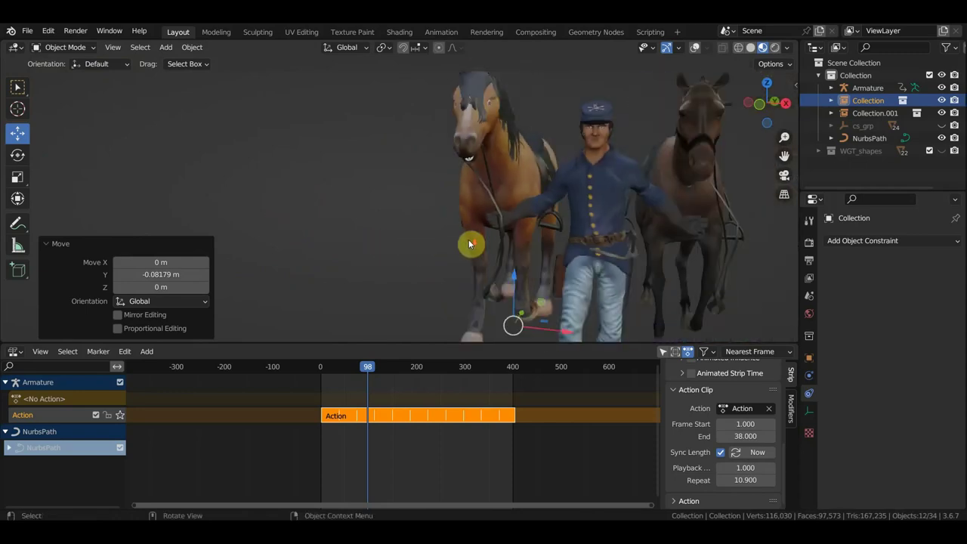
left_click_drag(570, 337, 562, 333)
middle_click_drag(686, 264, 562, 246)
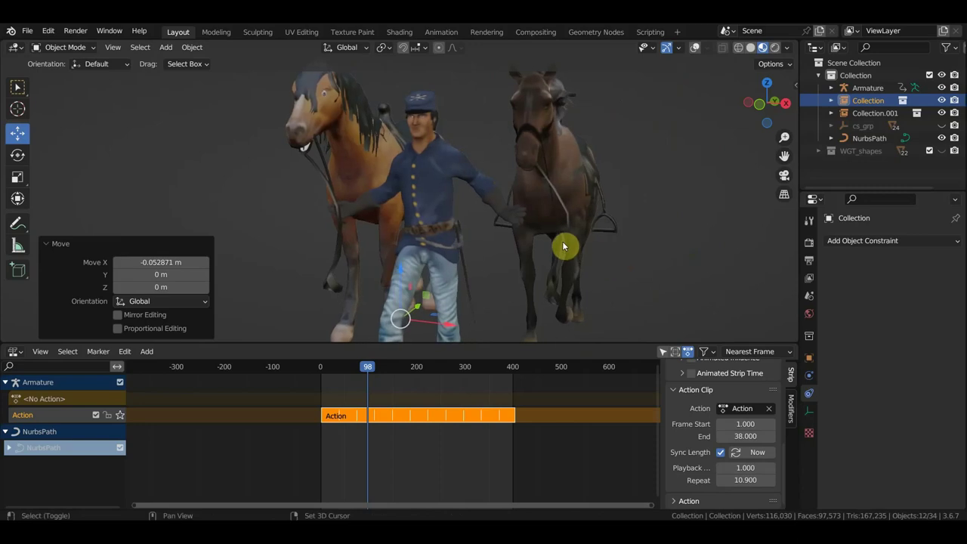
Step: Move the brown horse Collection.001 along Y and X (-0.36826 m) beside the soldier, then rewind to frame 0
left_click(607, 198)
mouse_move(610, 203)
middle_mouse_down()
mouse_move(507, 209)
mouse_move(518, 219)
mouse_move(512, 209)
middle_mouse_up()
left_click_drag(551, 328, 521, 338)
mouse_move(520, 338)
middle_mouse_down()
mouse_move(590, 305)
mouse_move(660, 304)
middle_mouse_up()
left_click_drag(555, 296, 530, 298)
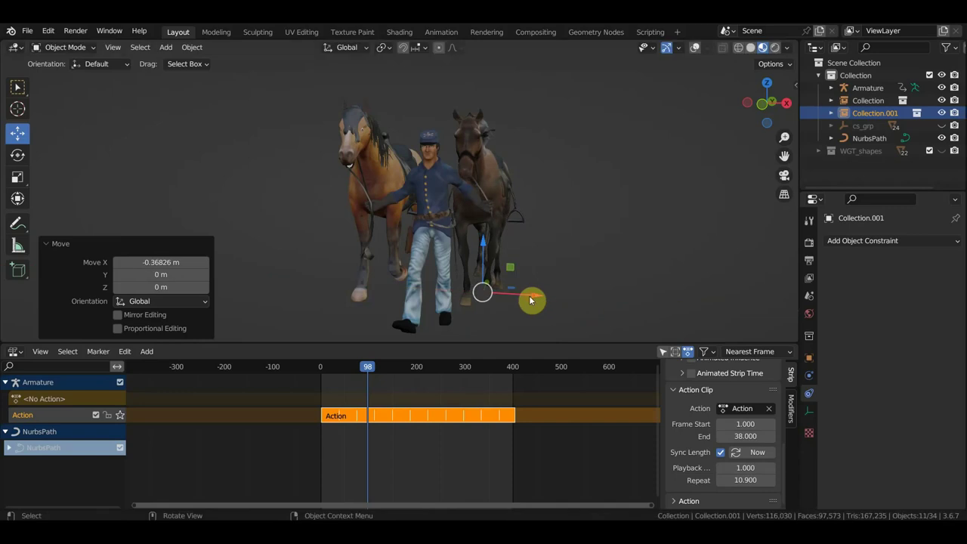
mouse_move(532, 300)
middle_mouse_down()
mouse_move(505, 286)
mouse_move(552, 283)
middle_mouse_up()
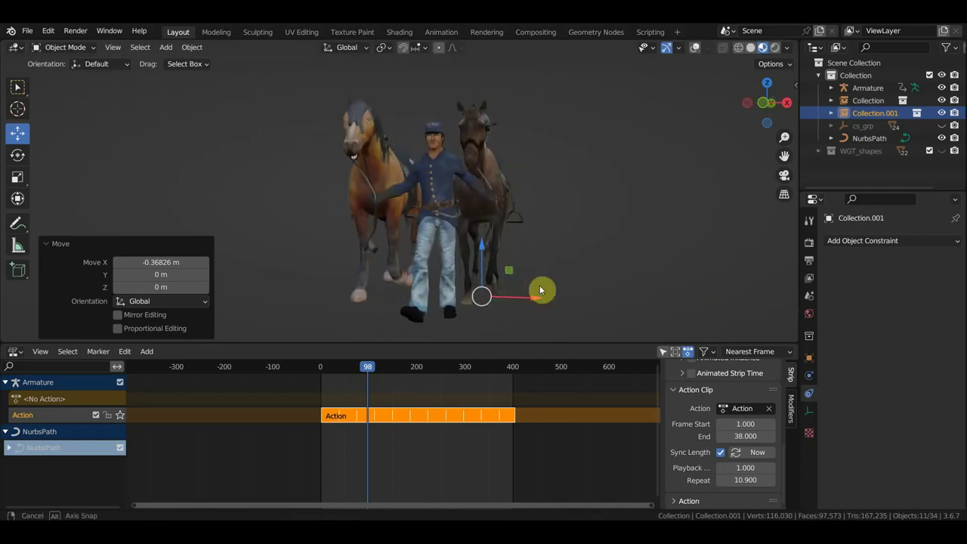
mouse_move(371, 372)
left_mouse_down()
mouse_move(398, 379)
mouse_move(320, 381)
mouse_move(335, 382)
mouse_move(315, 371)
left_mouse_up()
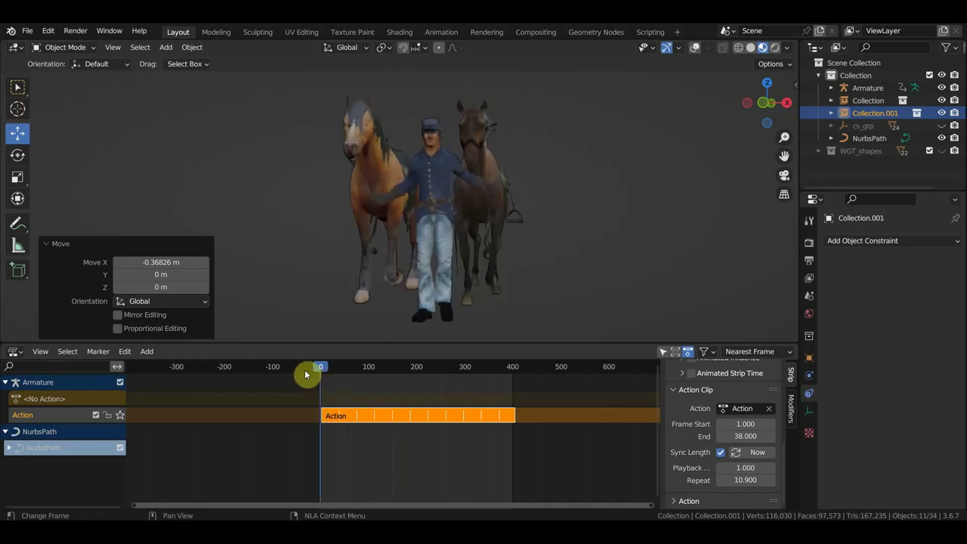
Step: Rewind to frame 0, turn overlays back on, and delete the NurbsPath object
mouse_move(390, 328)
middle_mouse_down()
mouse_move(477, 300)
mouse_move(416, 274)
mouse_move(470, 218)
mouse_move(458, 219)
mouse_move(550, 218)
middle_mouse_up()
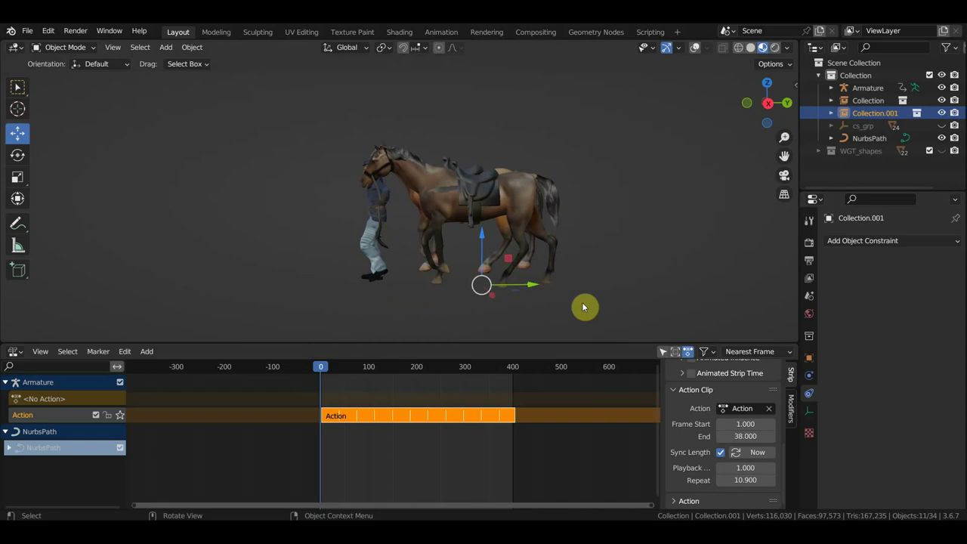
left_click(26, 32)
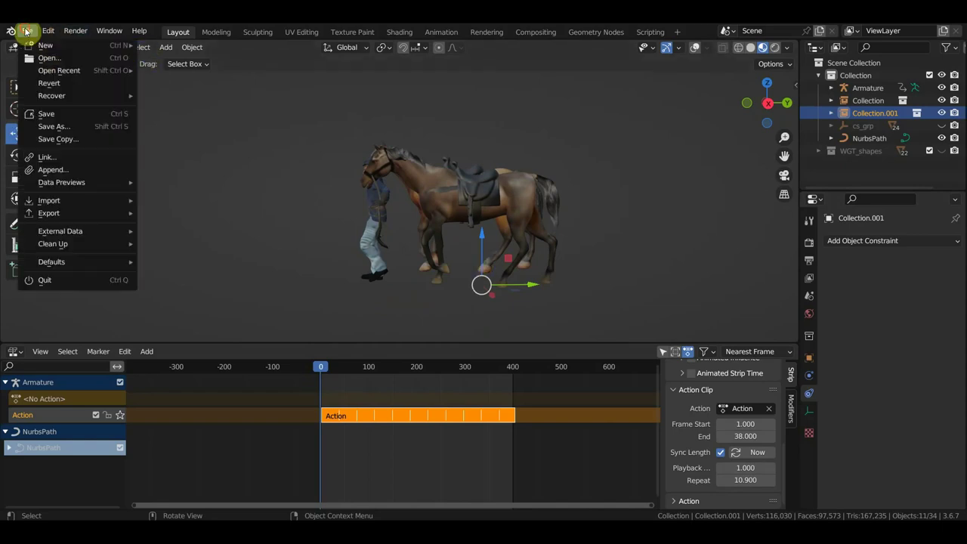
left_click(143, 149)
left_click(246, 248)
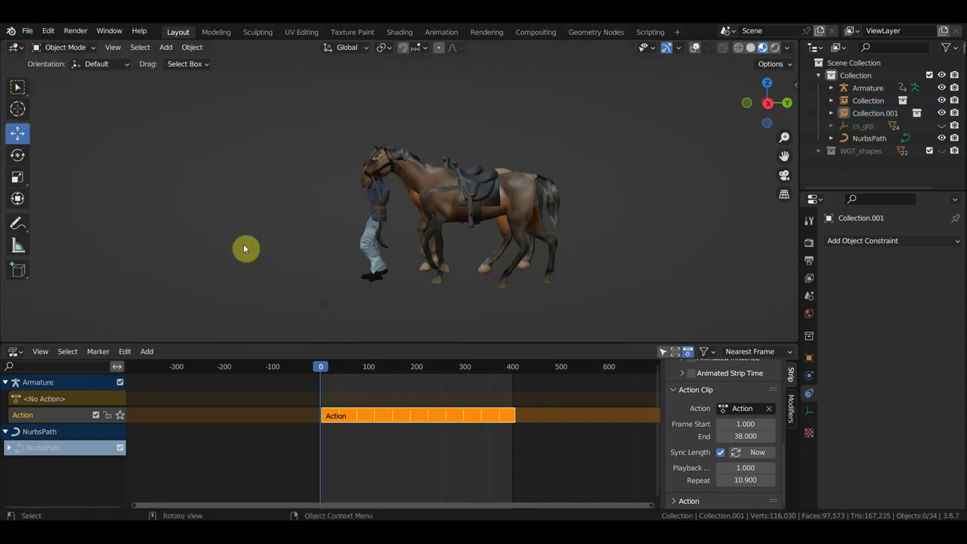
left_click(698, 48)
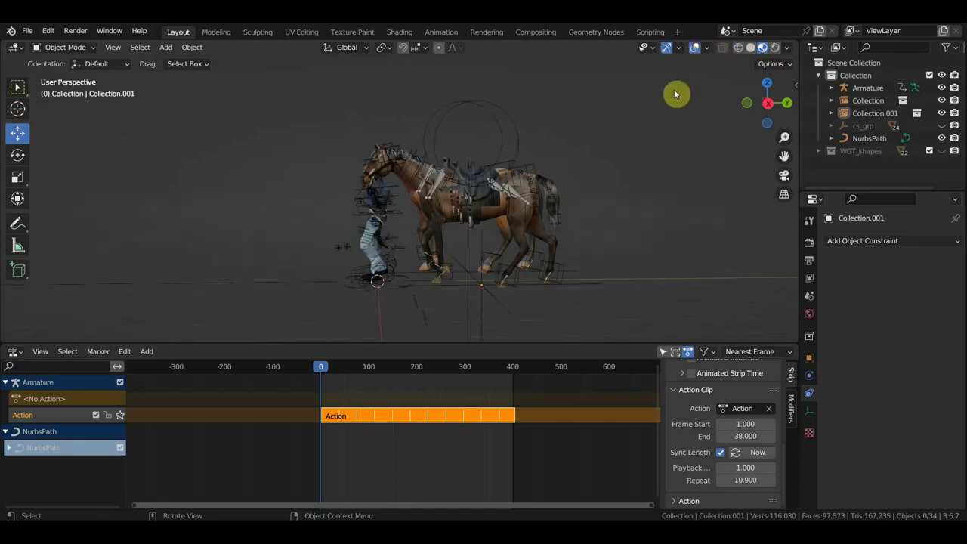
left_click(251, 273)
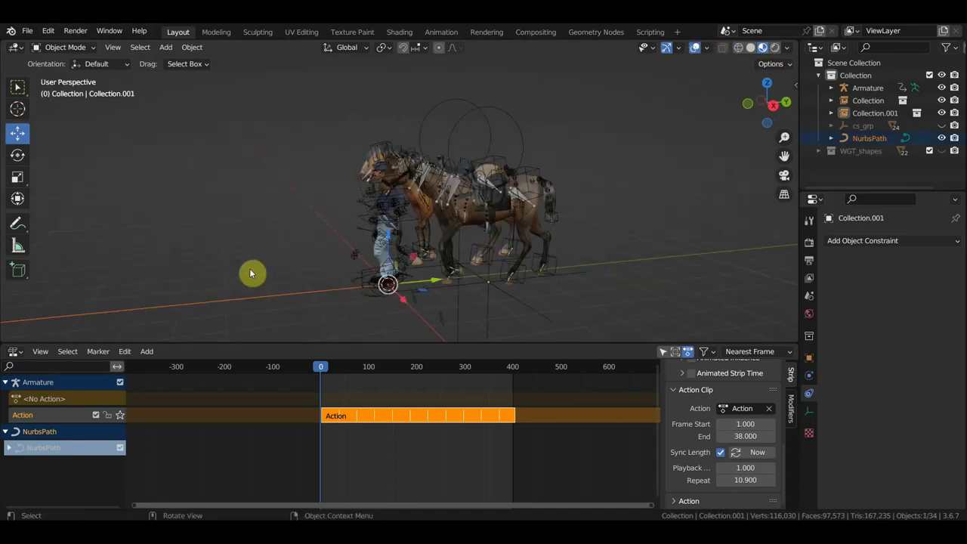
key("Delete")
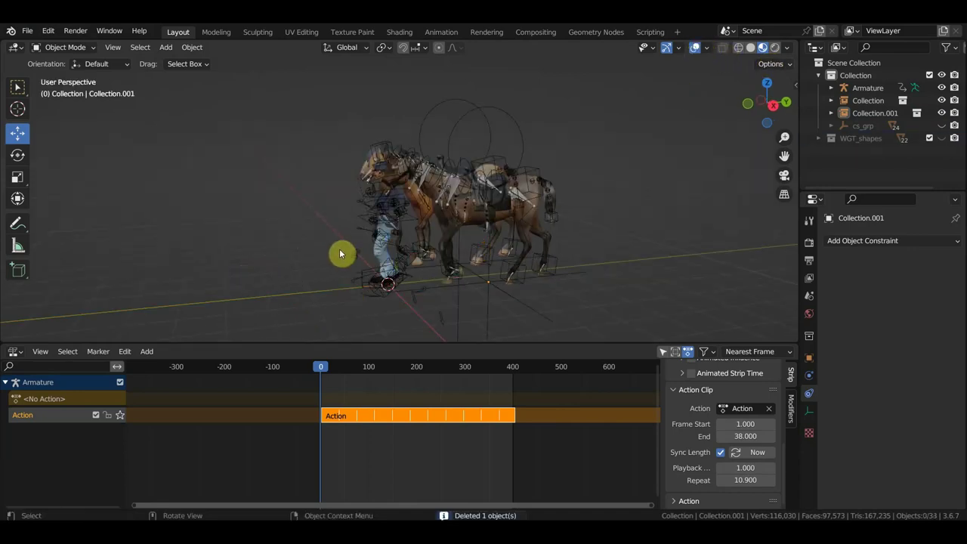
Step: Save 'солдат конфедерат ведет коней. по пути.blend' and bring up the recent files list
middle_click_drag(339, 249, 193, 101)
left_click(29, 31)
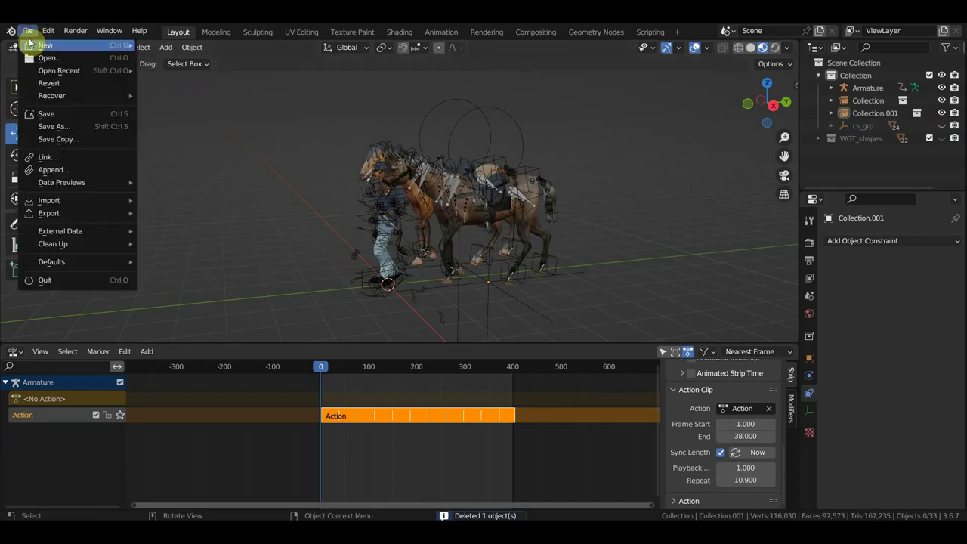
left_click(65, 118)
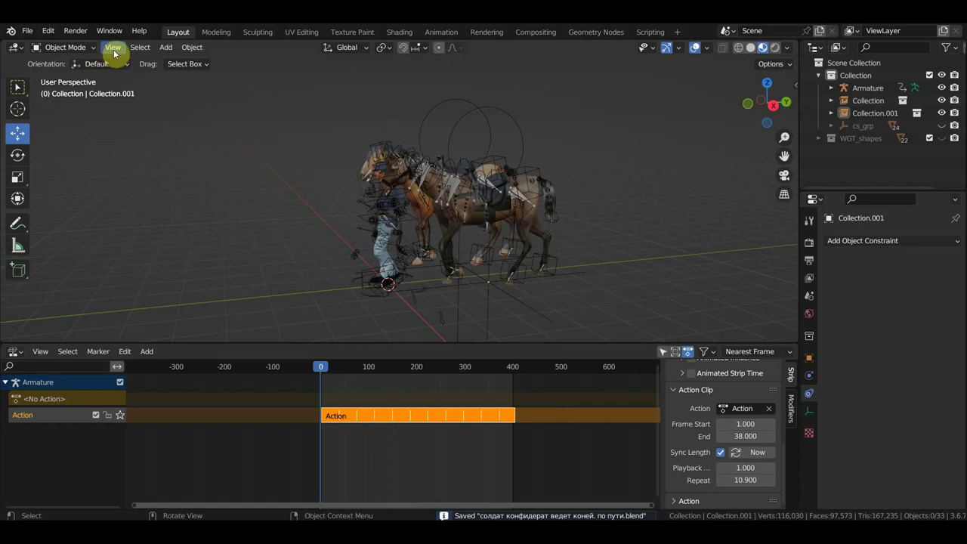
left_click(29, 31)
mouse_move(59, 70)
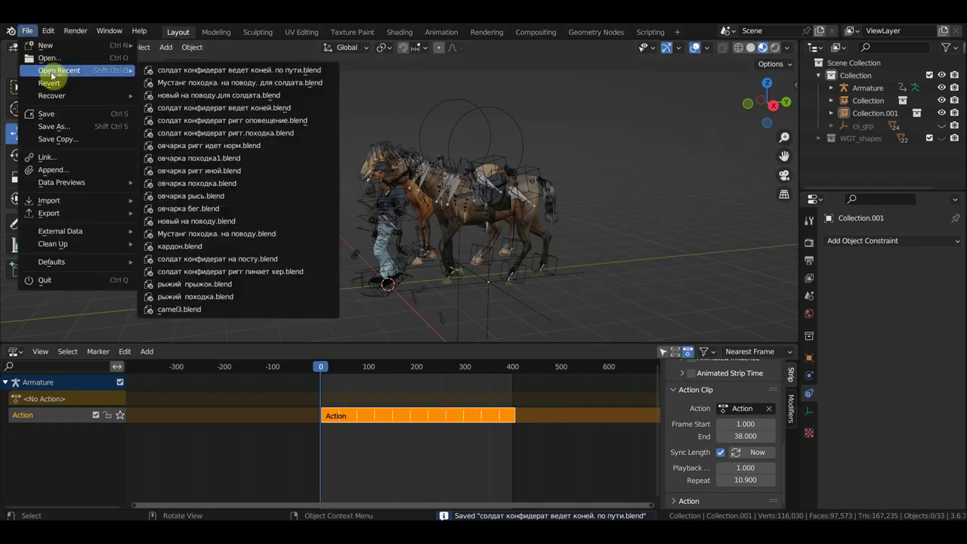
Step: Open 'Мустанг походка. на поводу. для солдата.blend' and scrub its walk cycle to frame 36
left_click(213, 85)
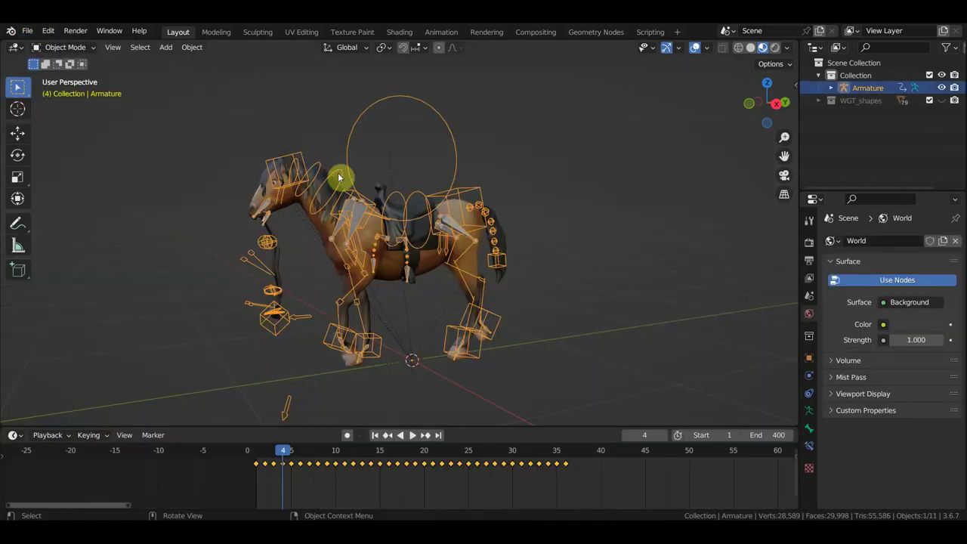
left_click_drag(287, 454, 566, 451)
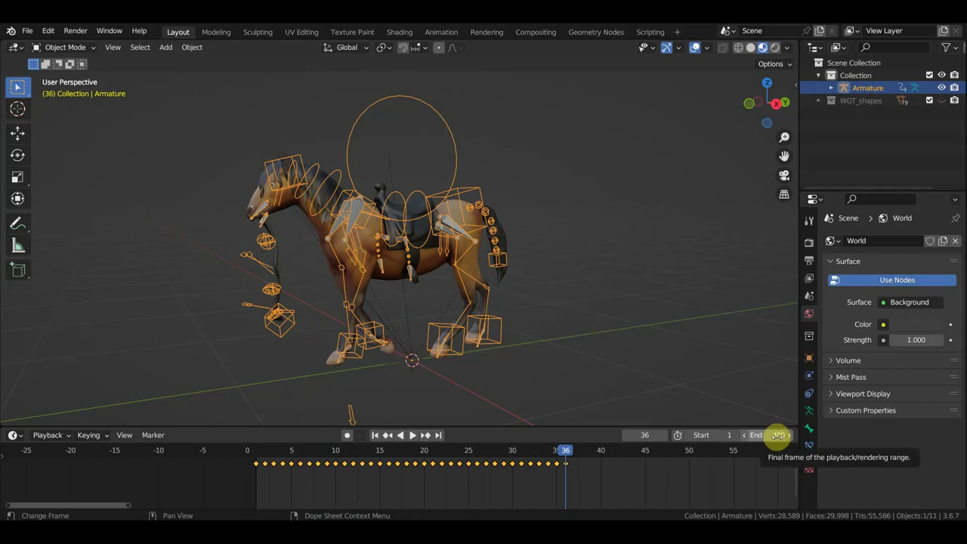
left_click(780, 435)
type("36")
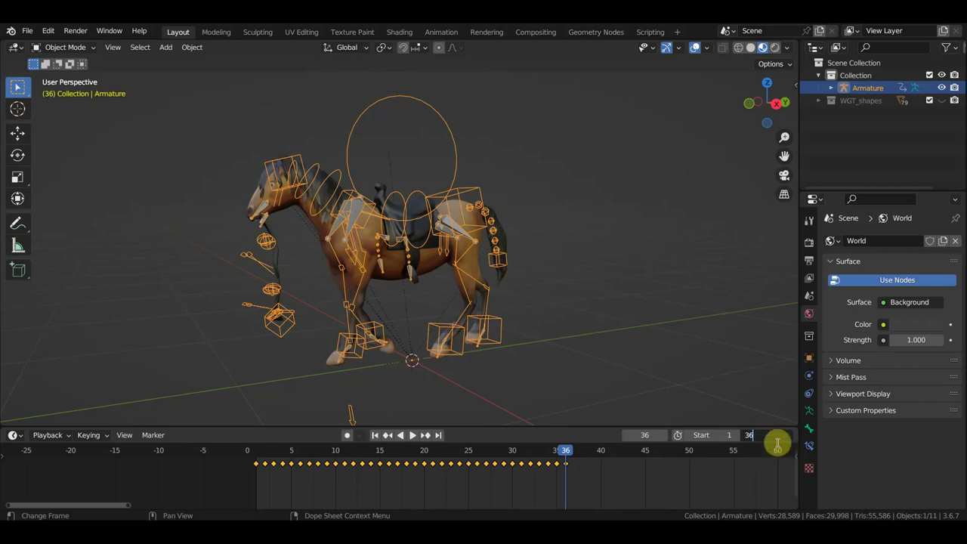
Step: Confirm 36 as the end frame and save 'Мустанг походка. на поводу. для солдата.blend'
key("Return")
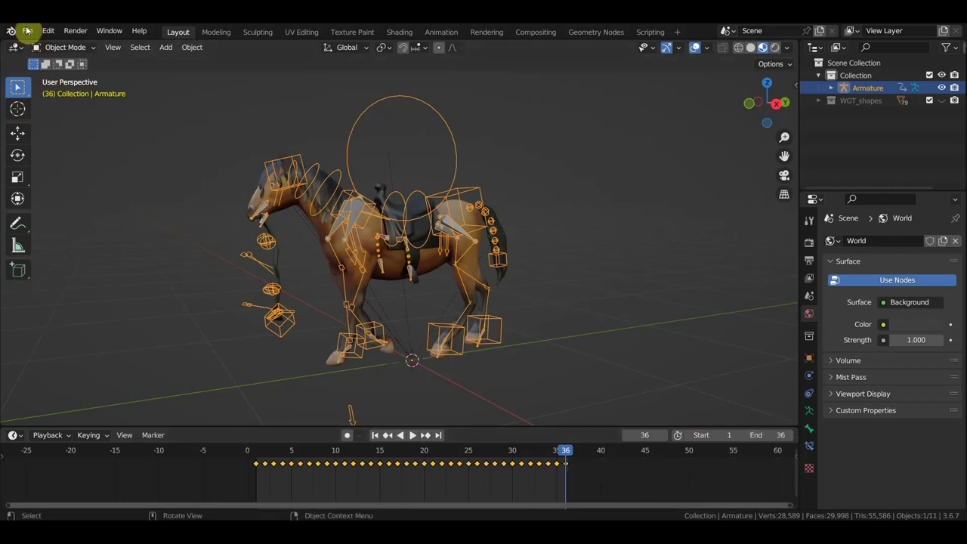
left_click(27, 32)
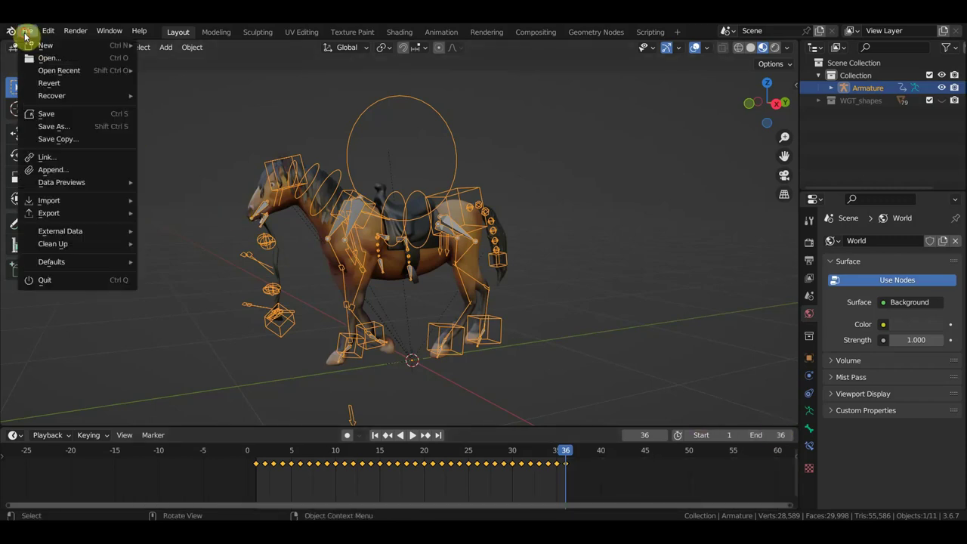
left_click(61, 114)
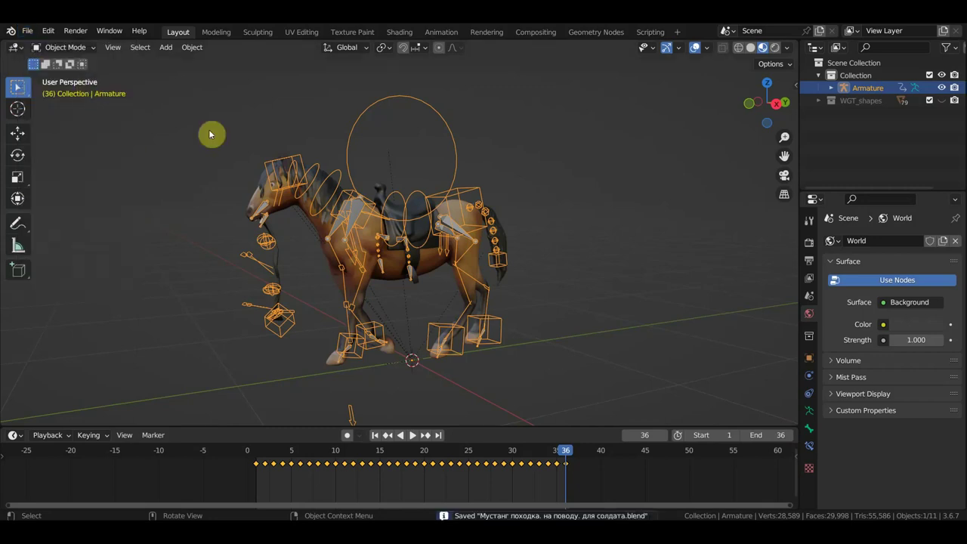
left_click(30, 33)
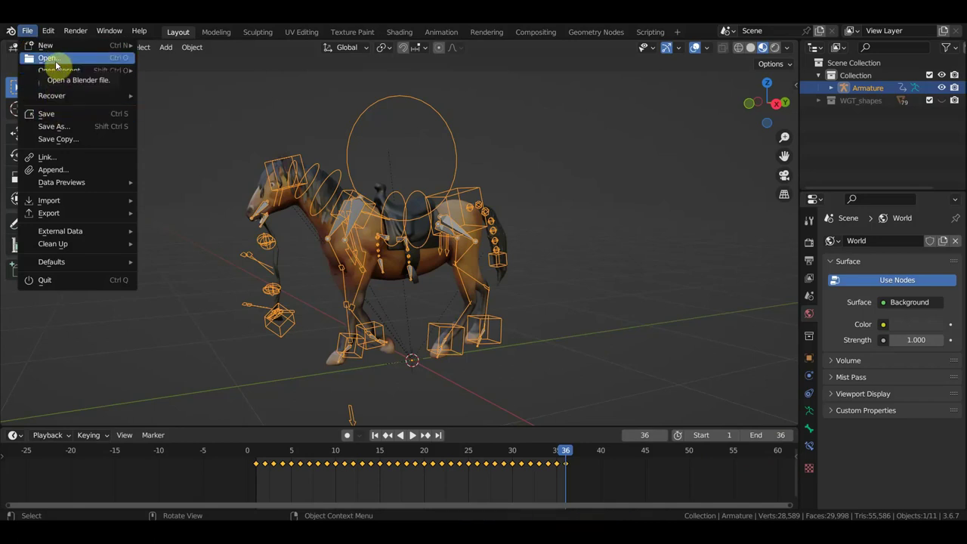
mouse_move(59, 70)
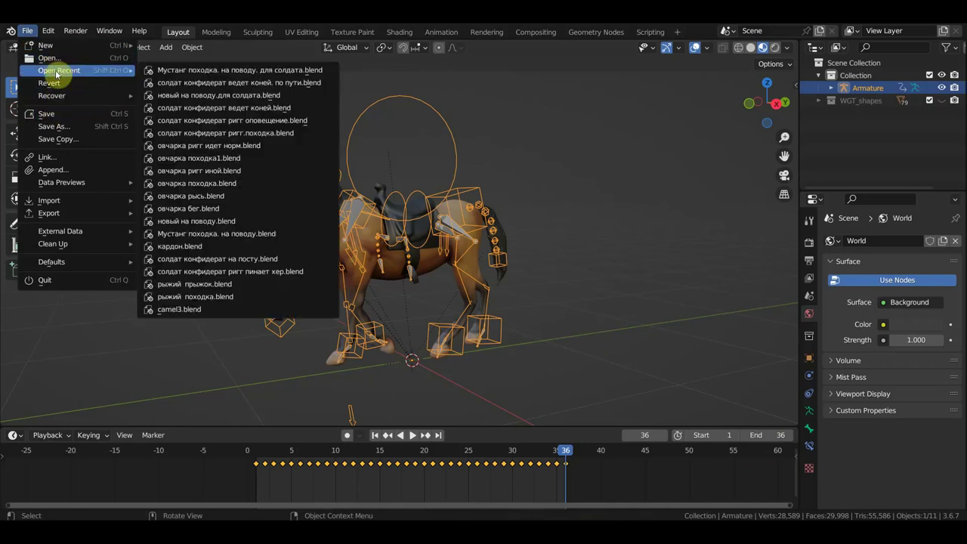
Step: Open 'новый на поводу.для солдата.blend', confirm end frame 36, and save the file
left_click(211, 95)
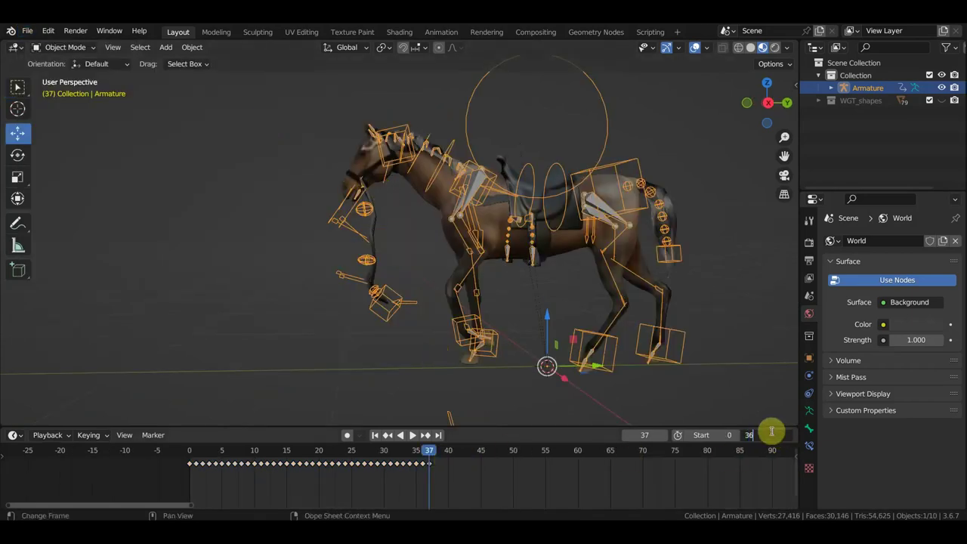
key("Return")
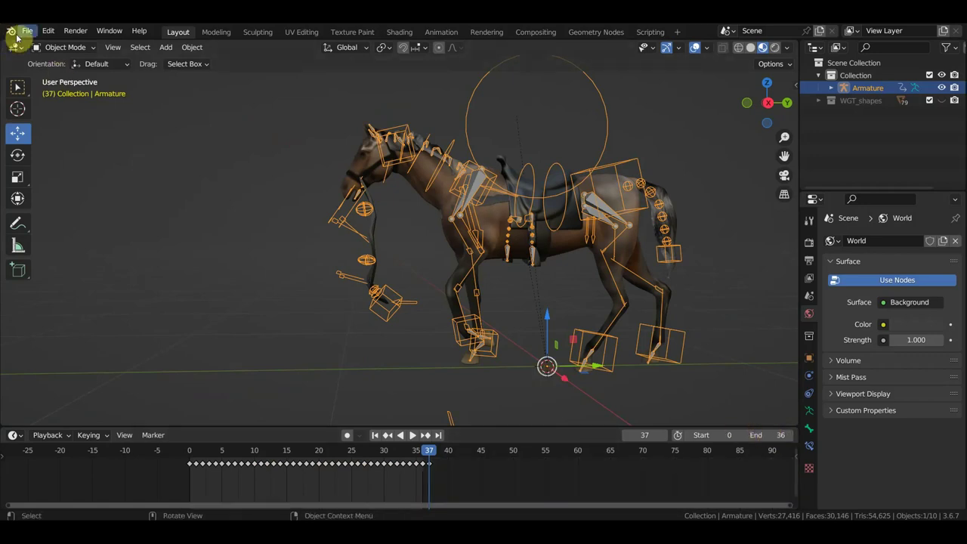
left_click(17, 35)
key("Escape")
scroll(378, 285, "down", 2)
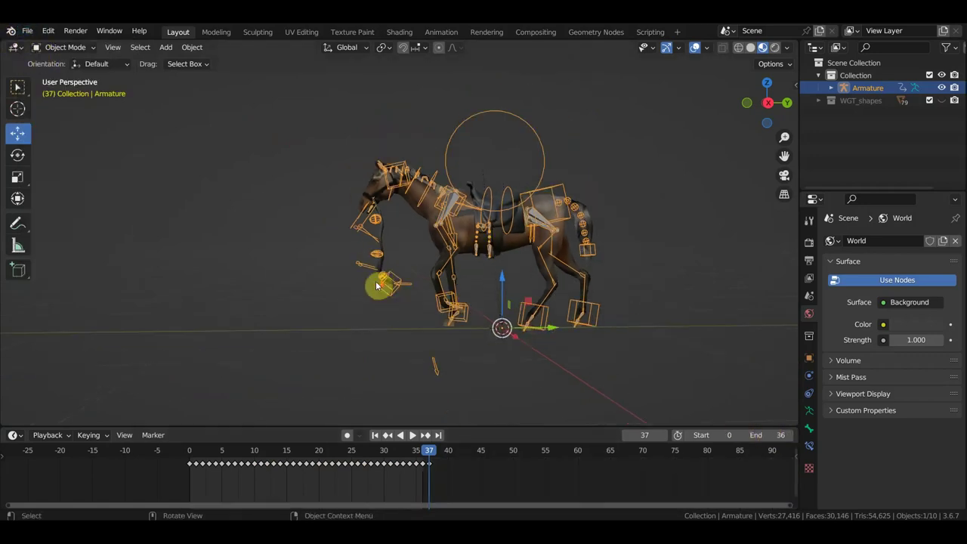
scroll(376, 286, "up", 2)
left_click(27, 30)
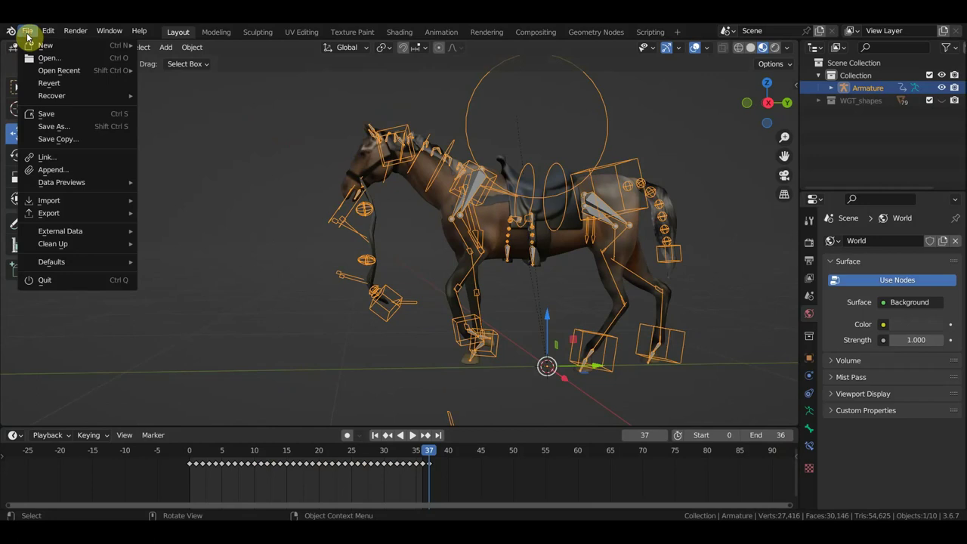
left_click(64, 114)
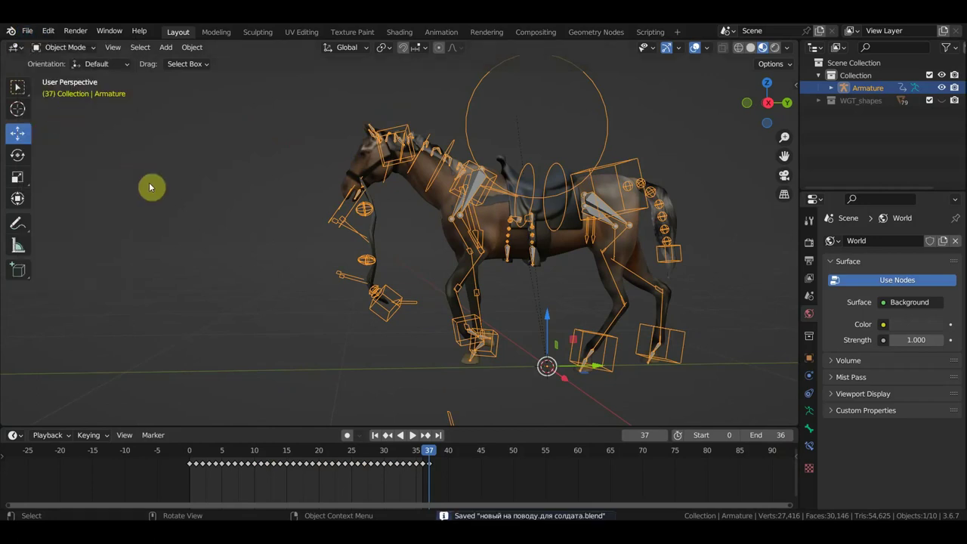
left_click(25, 32)
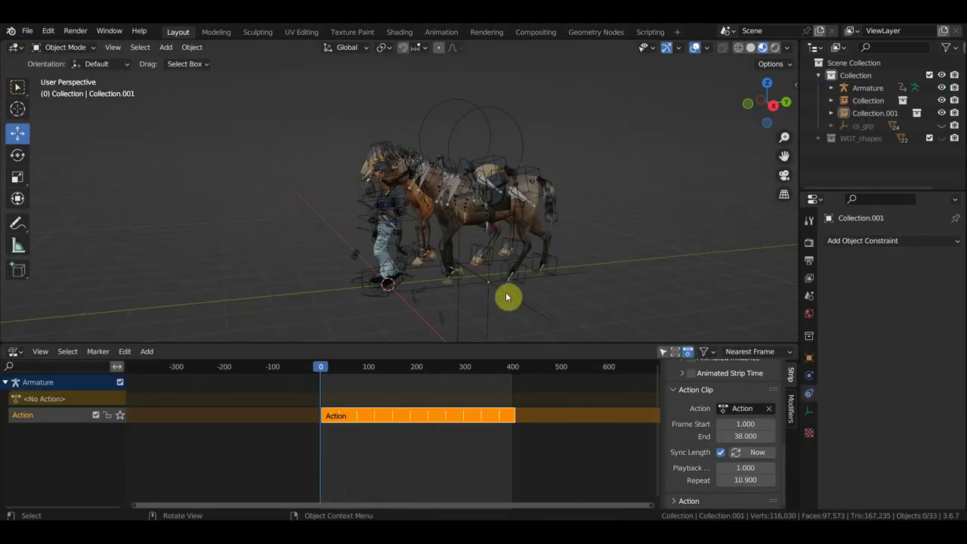
Step: Play the scene, stop at frame 50, and enlarge the 3D viewport above a shorter timeline
key("space")
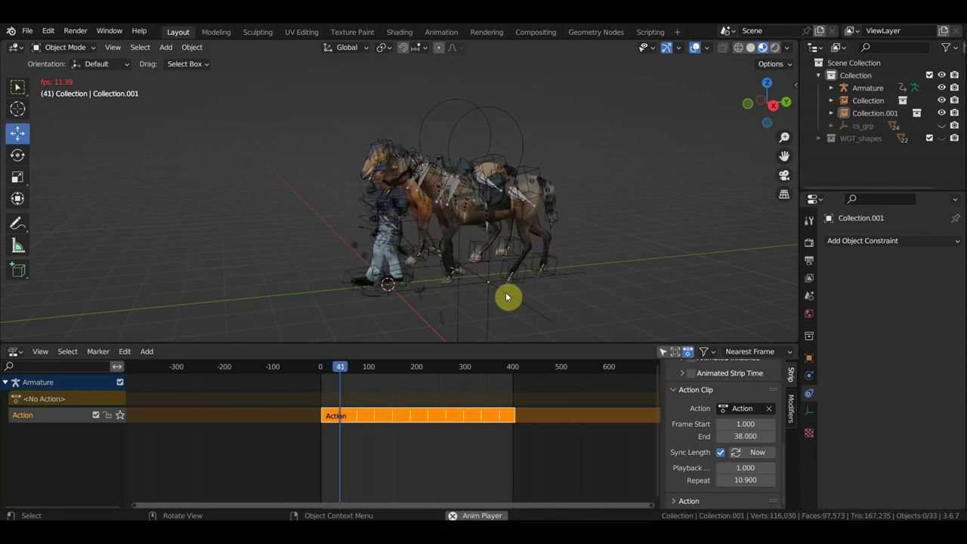
key("space")
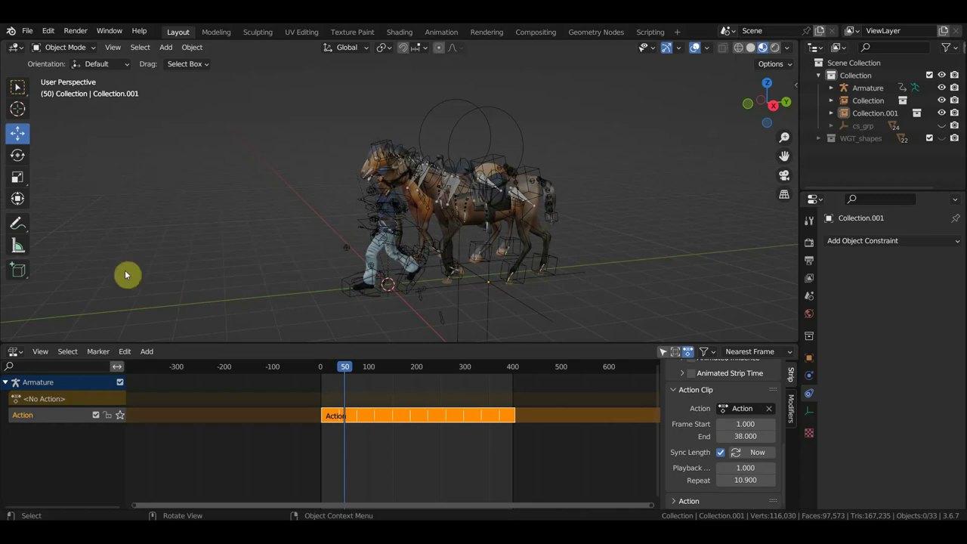
left_click_drag(207, 343, 211, 430)
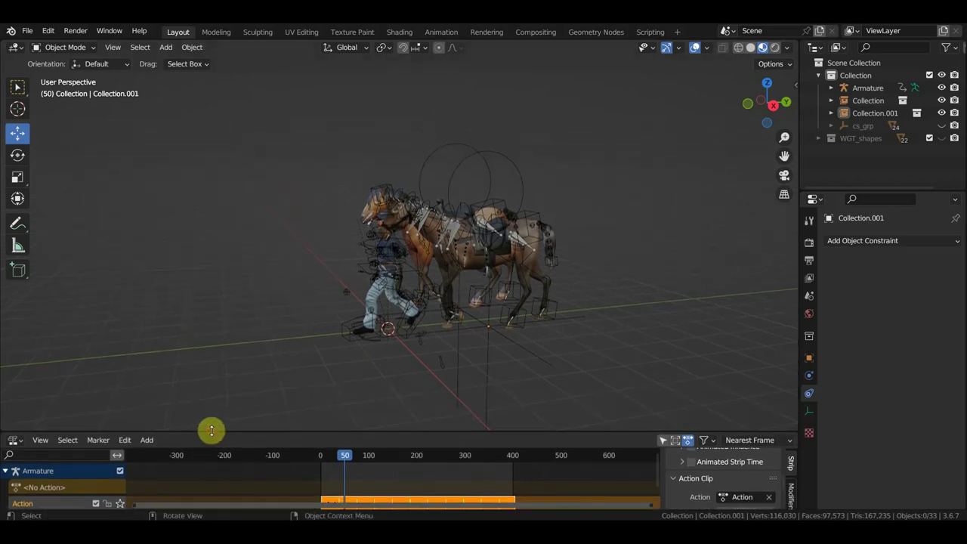
key("shift+a")
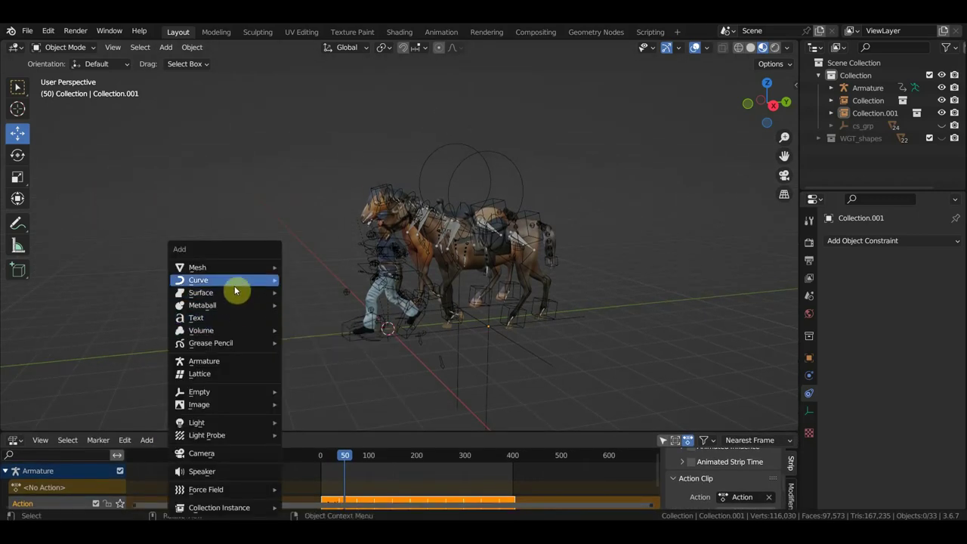
mouse_move(198, 279)
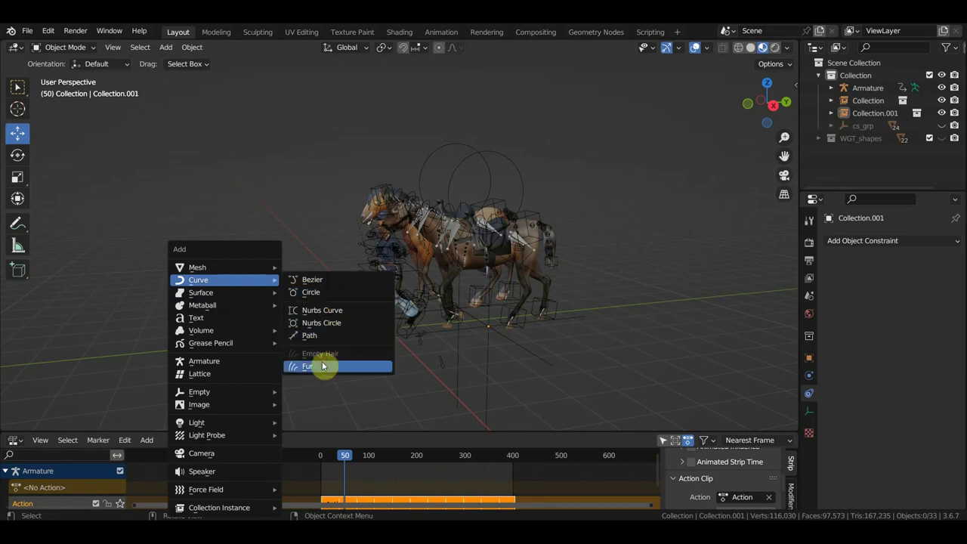
Step: Add a 1 m NurbsPath curve at the world origin and switch to Top Orthographic view
left_click(329, 339)
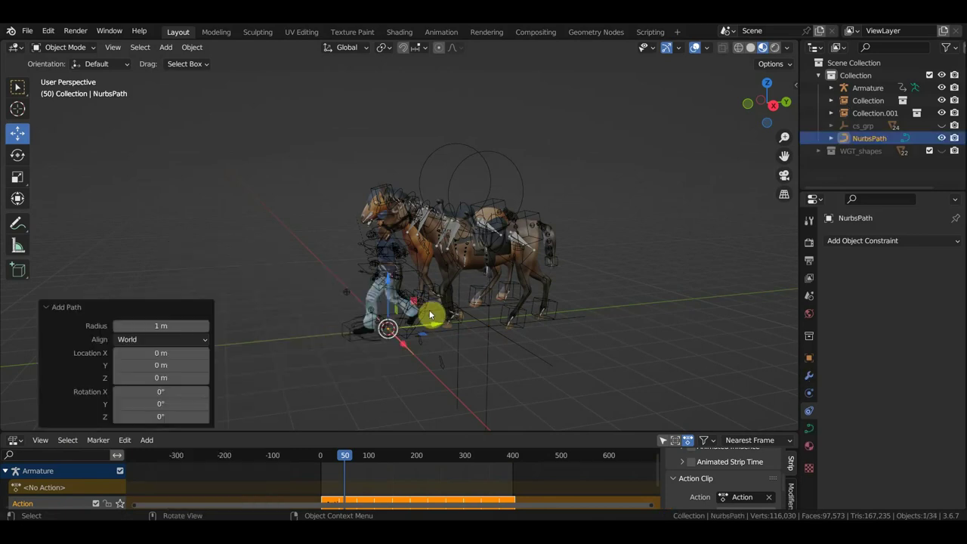
key("KP_7")
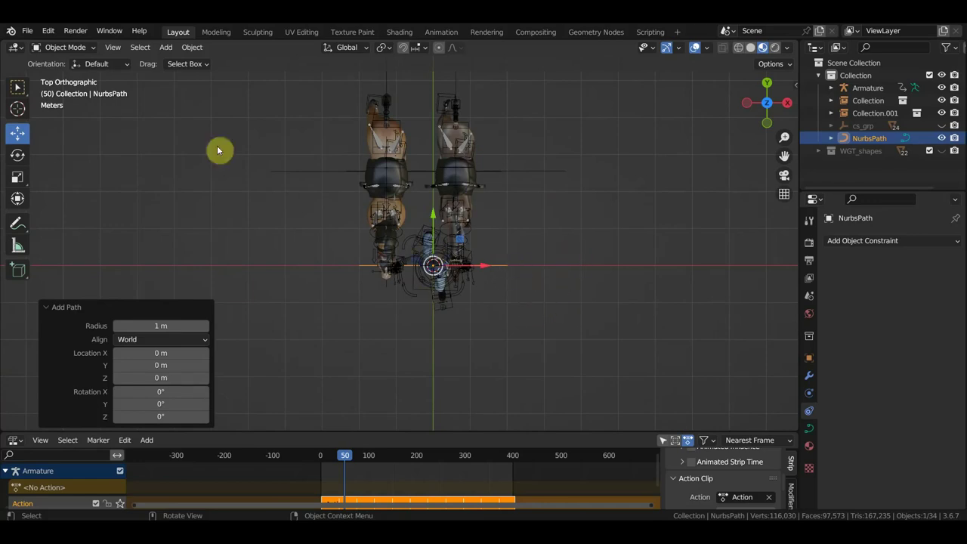
Step: In Edit Mode, box-select the path's right-hand points and move them about 7 m along X
left_click(66, 47)
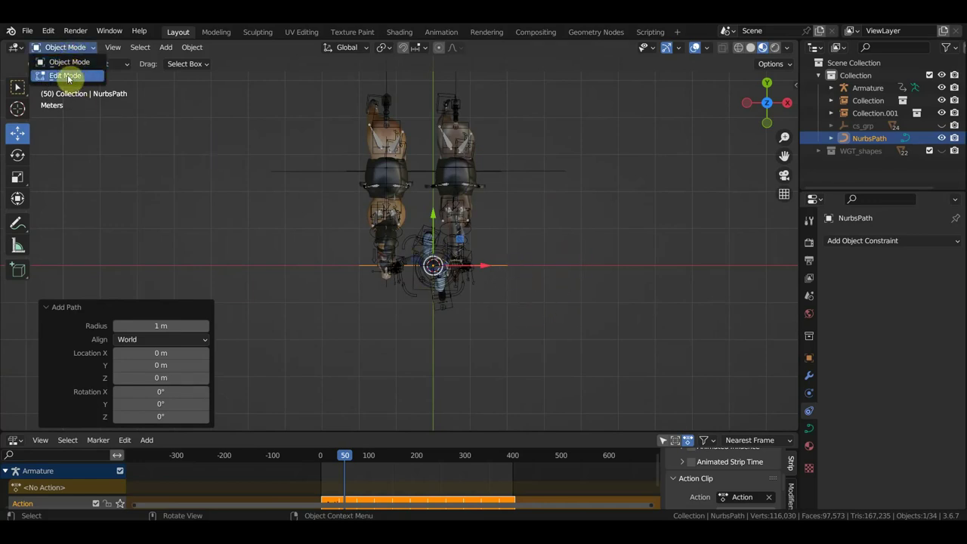
left_click(68, 75)
left_click_drag(559, 336, 457, 234)
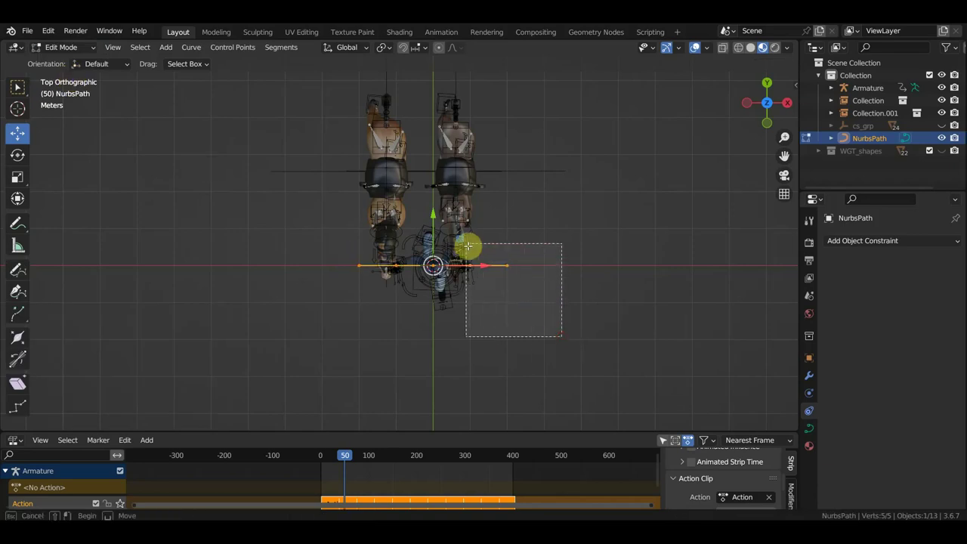
key("g")
key("x")
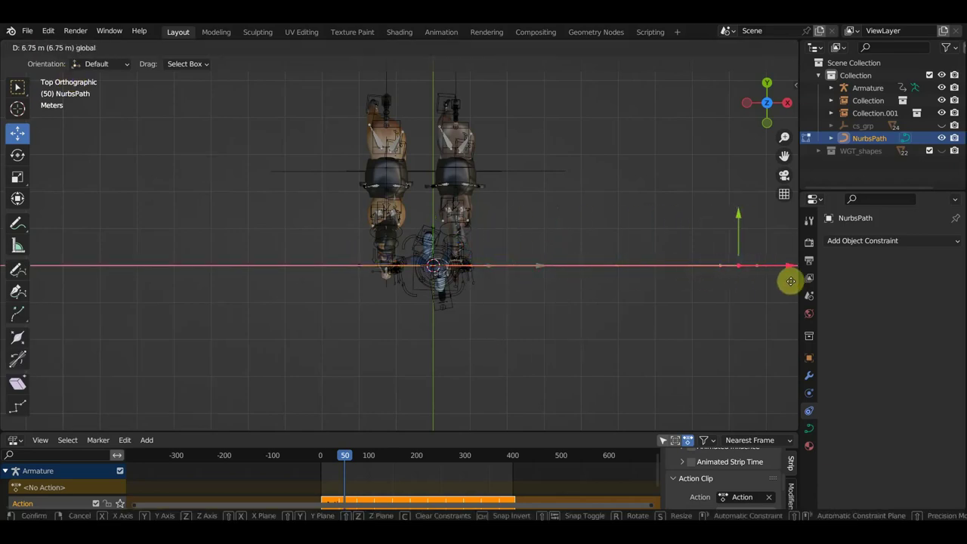
left_click(755, 289)
Step: Slide the selected path points farther along X to 14.395 m
scroll(716, 299, "down", 3)
left_click_drag(617, 253, 15, 289)
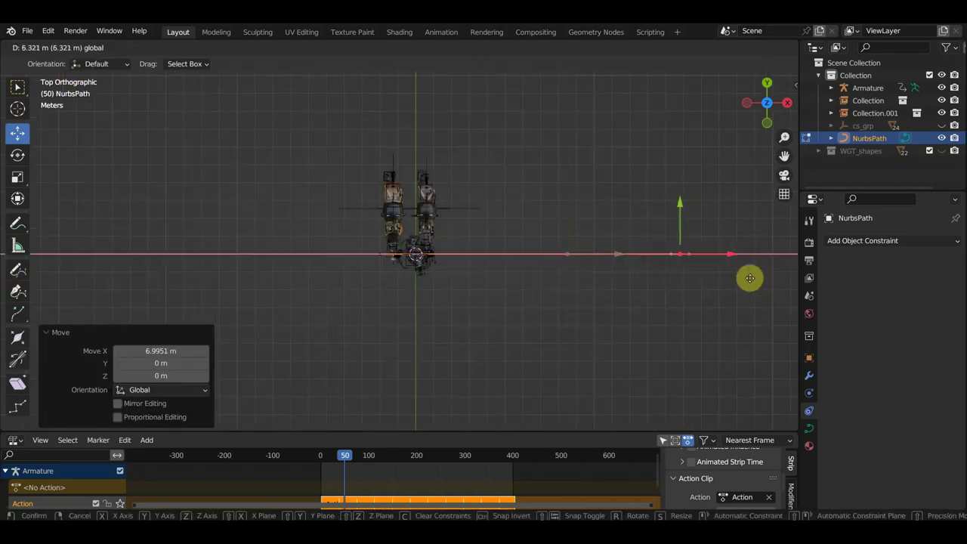
scroll(475, 297, "down", 3)
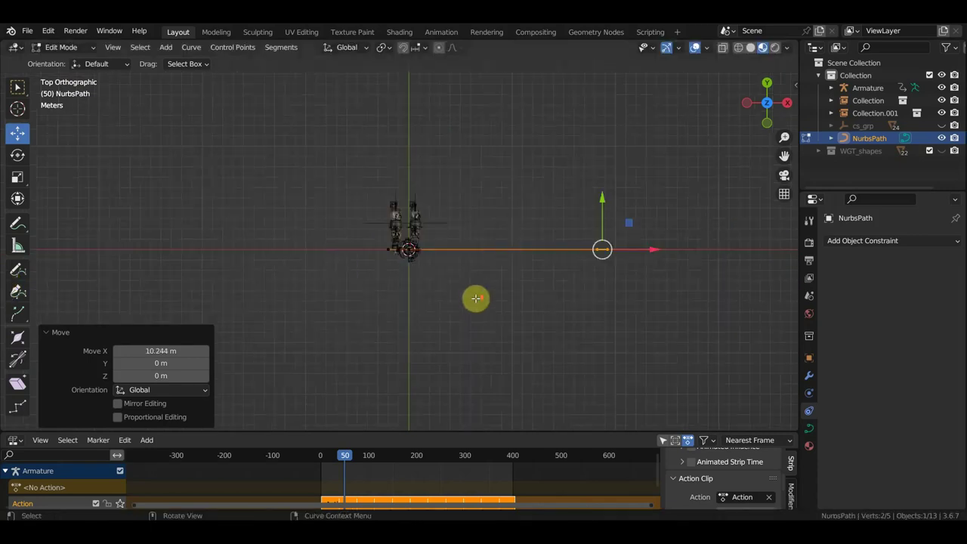
scroll(479, 296, "down", 1)
mouse_move(619, 246)
left_mouse_down()
mouse_move(740, 267)
mouse_move(697, 248)
left_mouse_up()
scroll(518, 237, "up", 4)
Step: Orbit to a perspective view of the horses and return to Object Mode
mouse_move(518, 237)
middle_mouse_down()
mouse_move(330, 207)
mouse_move(188, 151)
mouse_move(268, 219)
mouse_move(443, 226)
mouse_move(507, 210)
middle_mouse_up()
middle_click_drag(417, 318, 438, 319)
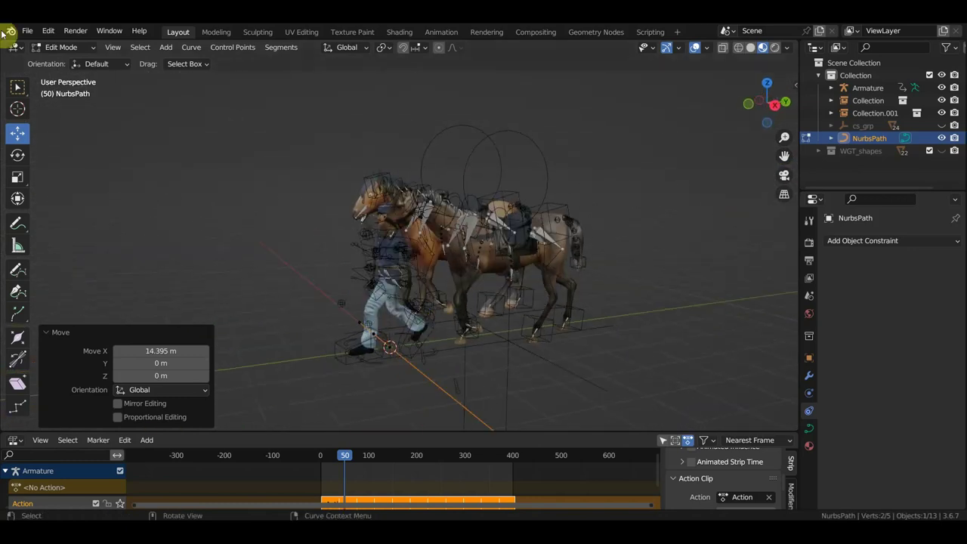
left_click(60, 48)
left_click(62, 63)
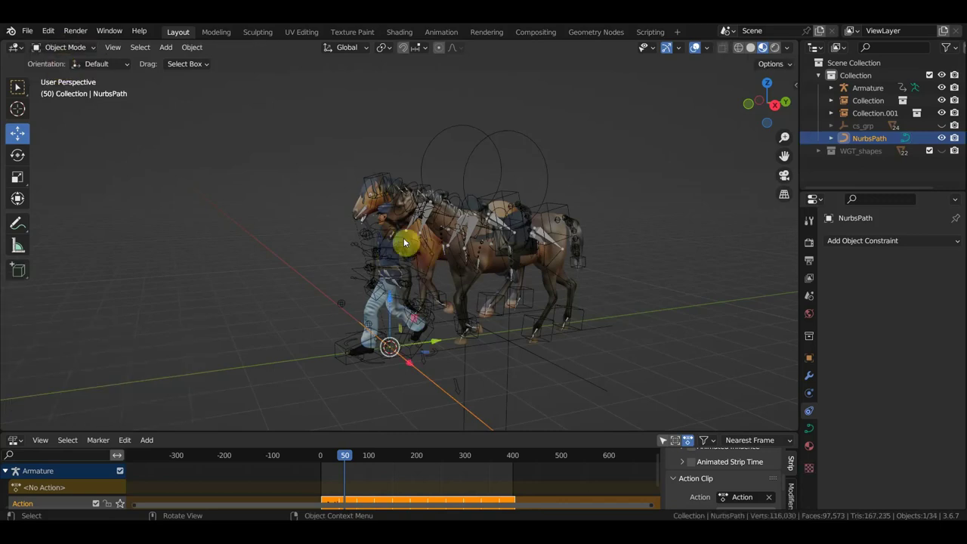
Step: Parent the Armature, Collection and Collection.001 to NurbsPath with a Path Constraint
left_click(376, 235)
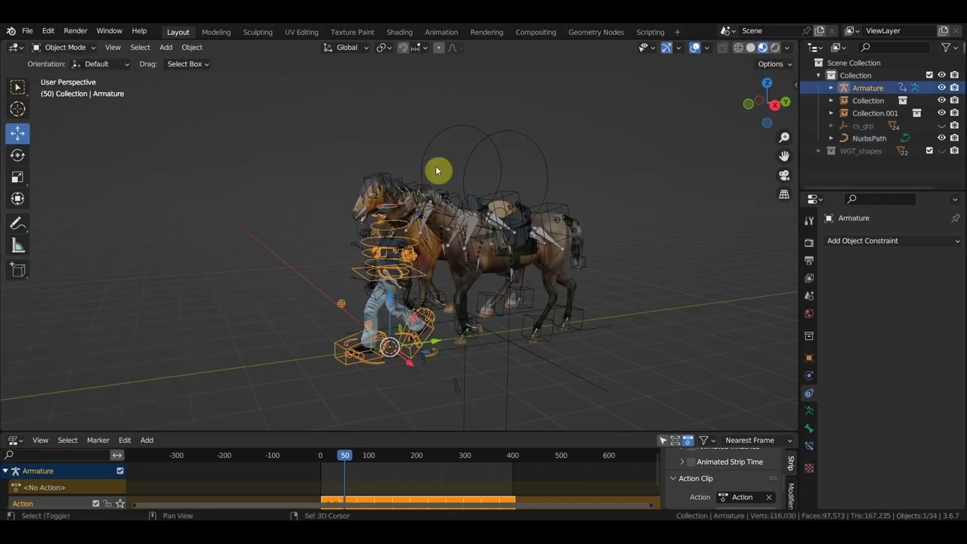
left_click(475, 162)
left_click(484, 143)
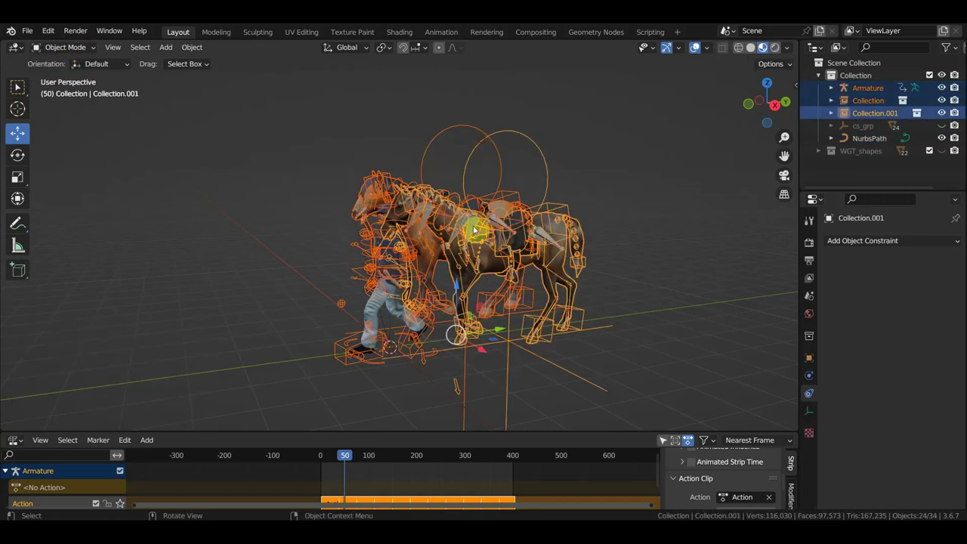
middle_click_drag(471, 227, 479, 282)
left_click(500, 385)
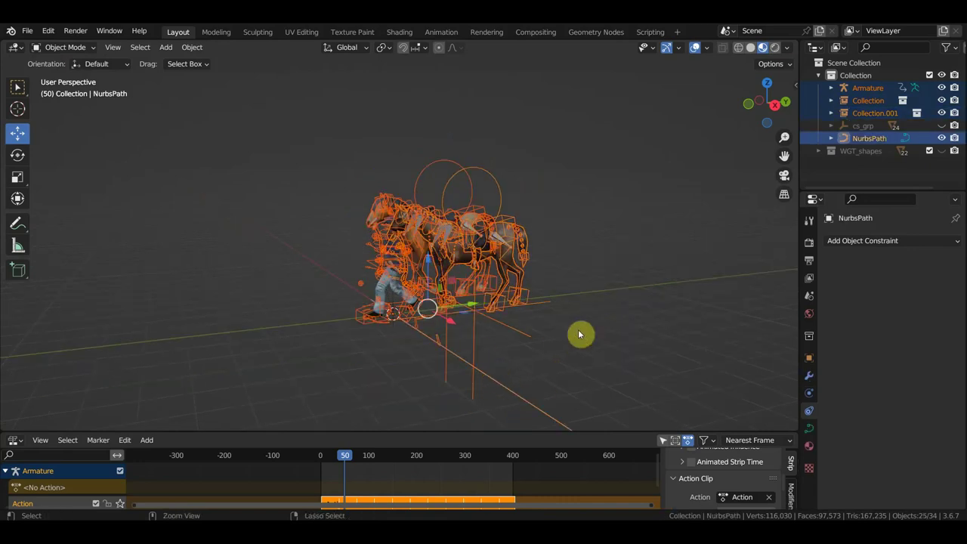
key("ctrl+p")
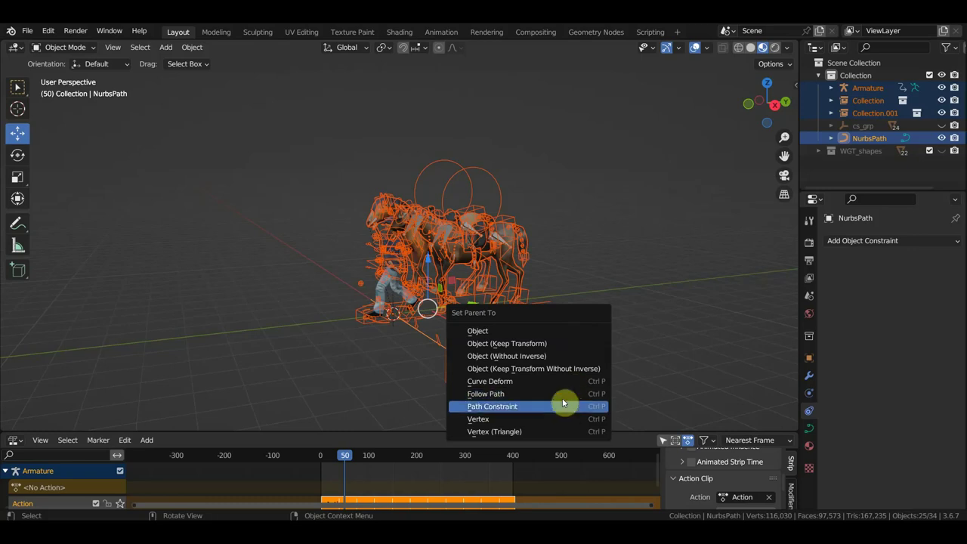
left_click(559, 406)
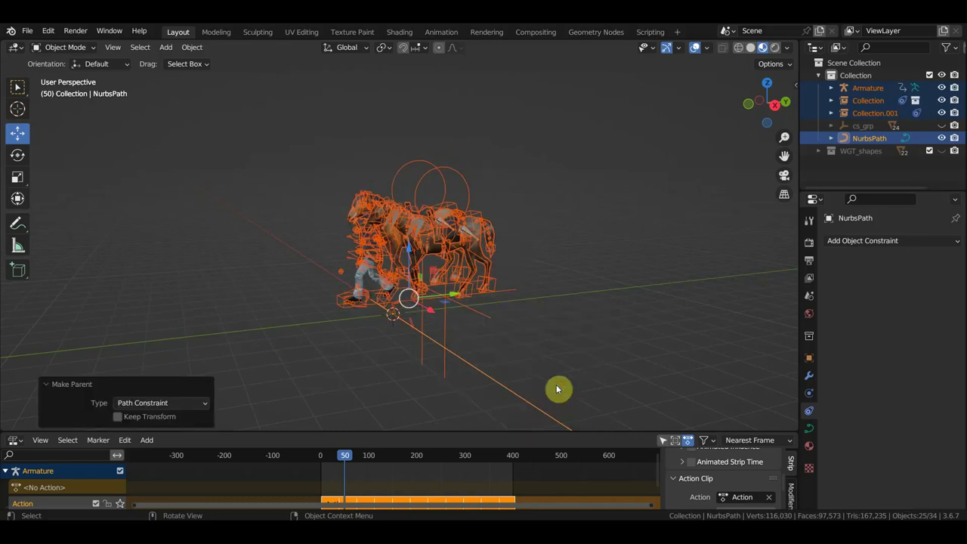
Step: Play the path motion briefly, rewind to frame 0, and select Collection.001
key("space")
key("space")
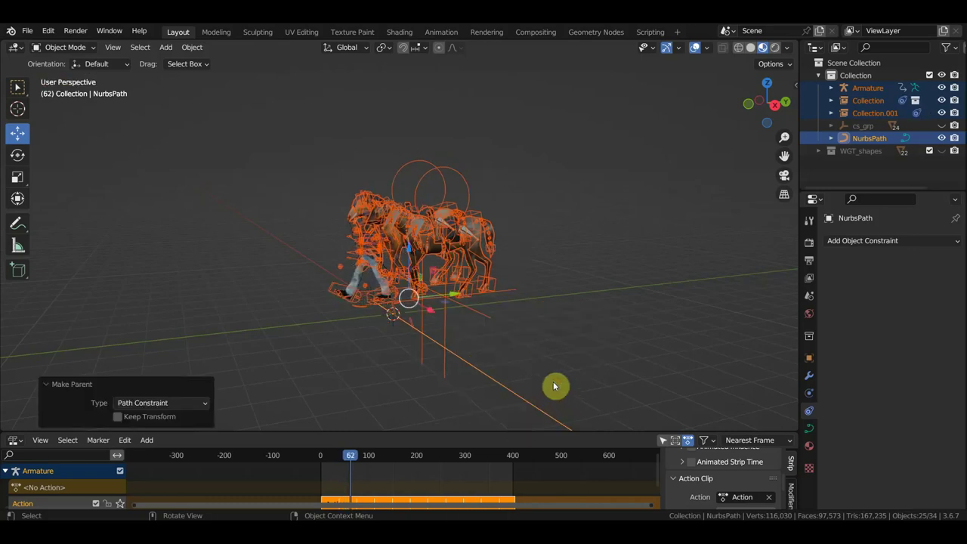
left_click_drag(340, 458, 319, 458)
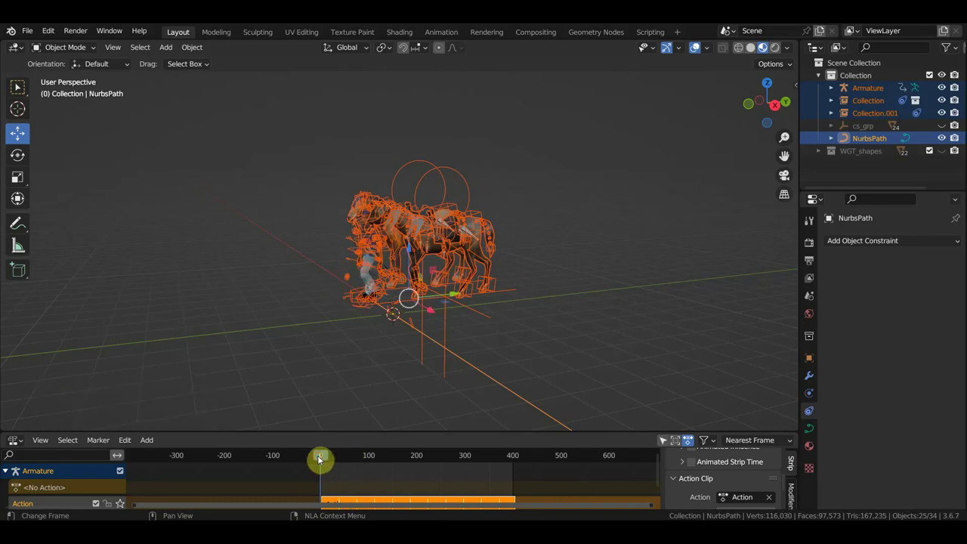
left_click(468, 192)
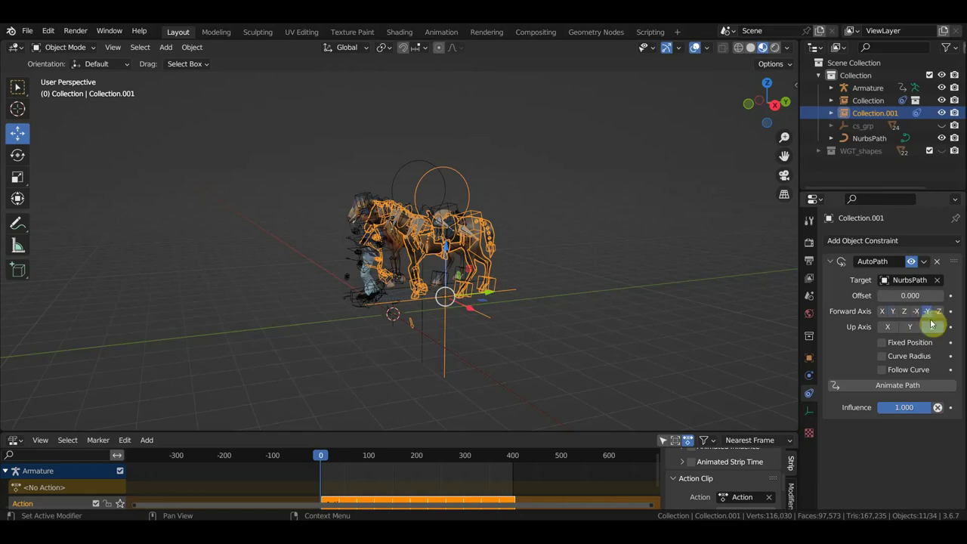
Step: Set Collection.001's AutoPath forward axis to Y, leave Follow Curve off, then select NurbsPath
left_click(894, 311)
left_click(882, 369)
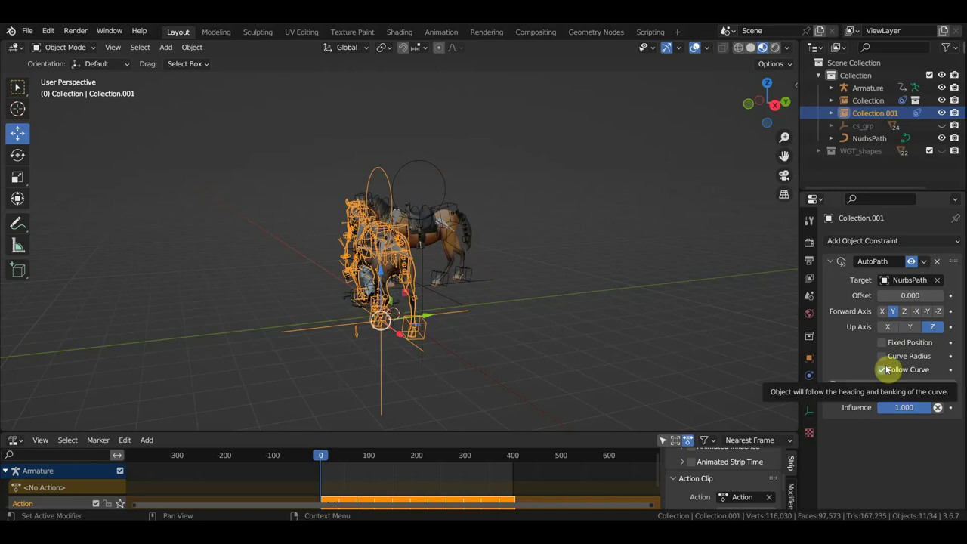
left_click(882, 370)
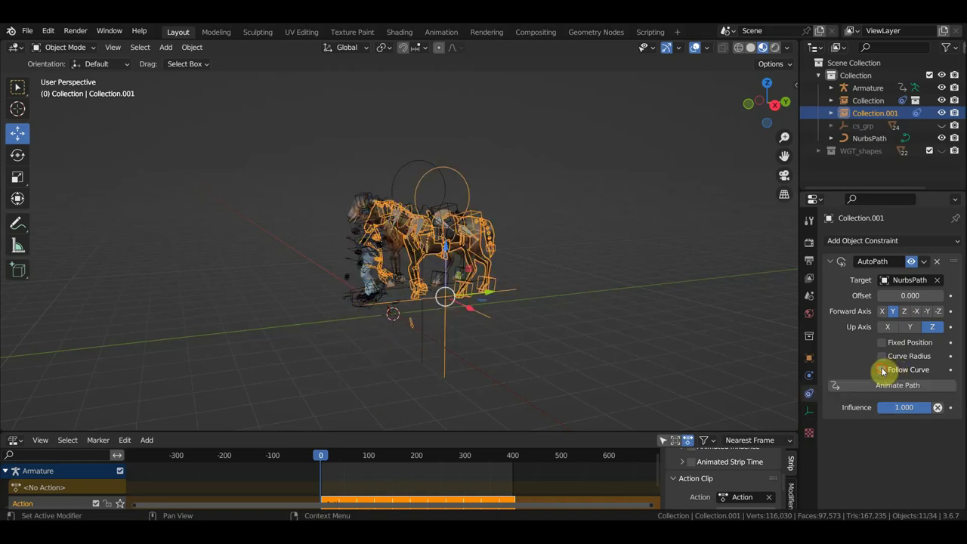
left_click(492, 367)
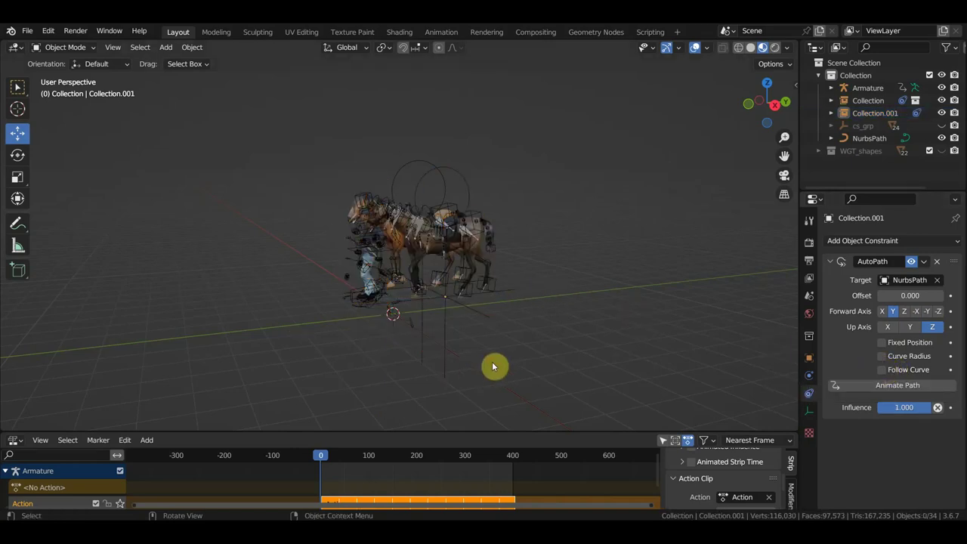
left_click(485, 370)
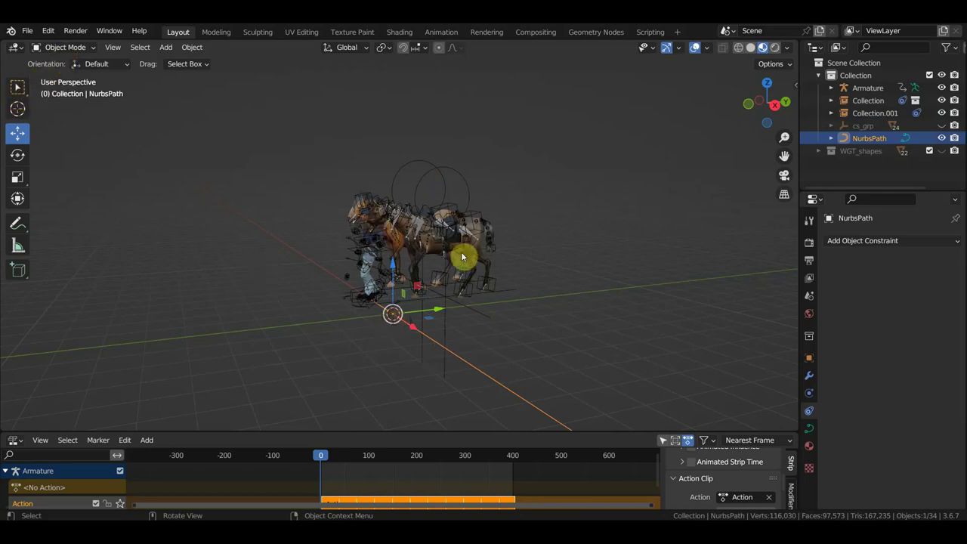
Step: Rotate the NurbsPath 180° around Z in Top view
middle_click_drag(464, 259, 522, 308)
key("KP_7")
scroll(592, 288, "down", 5)
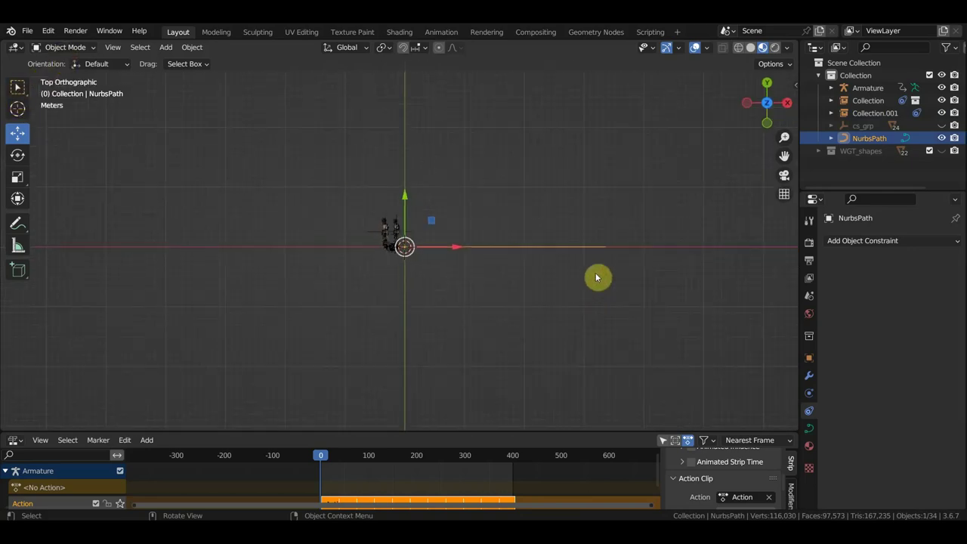
key("r")
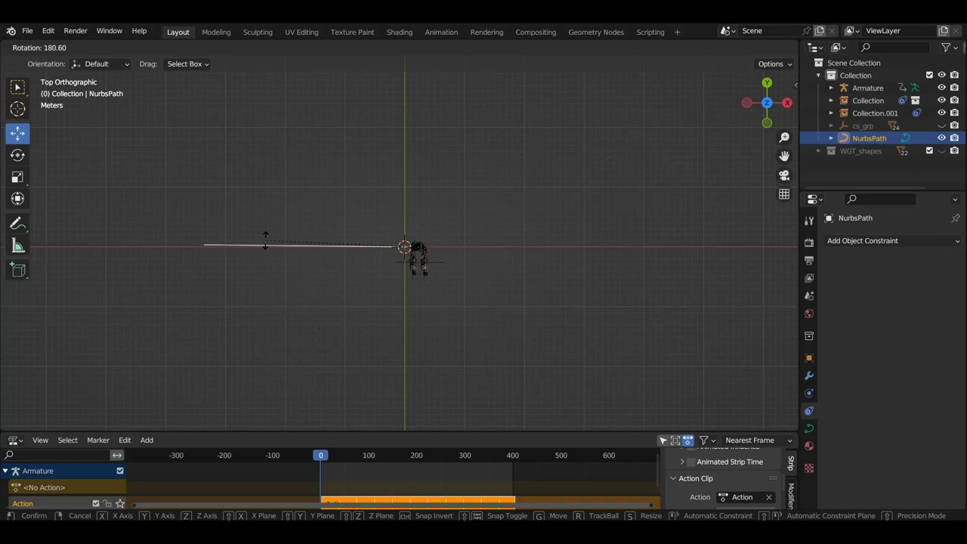
left_click(264, 241)
Step: Select the Collection.001 horse, toggle Follow Curve, and delete its AutoPath constraint
scroll(390, 308, "up", 3)
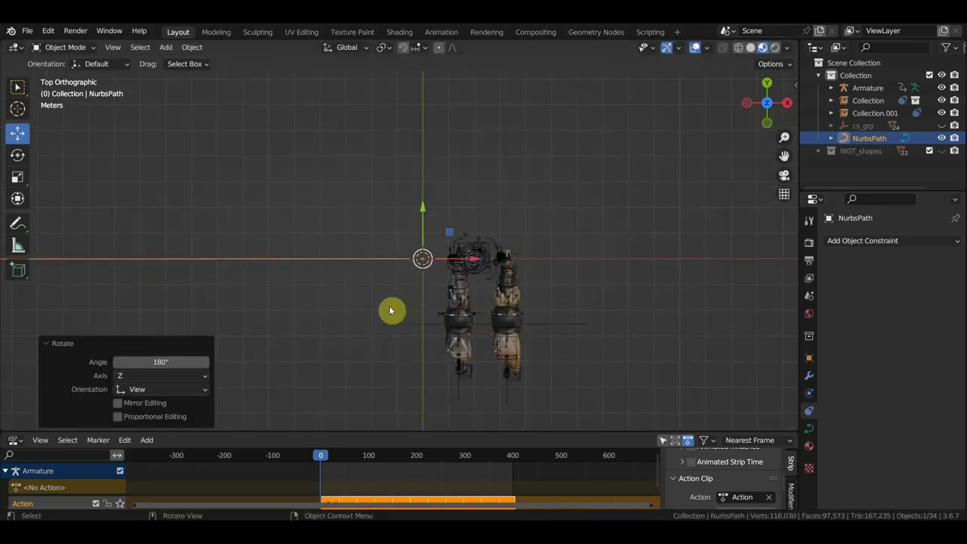
middle_click_drag(475, 302, 489, 263, "shift")
left_click(479, 264)
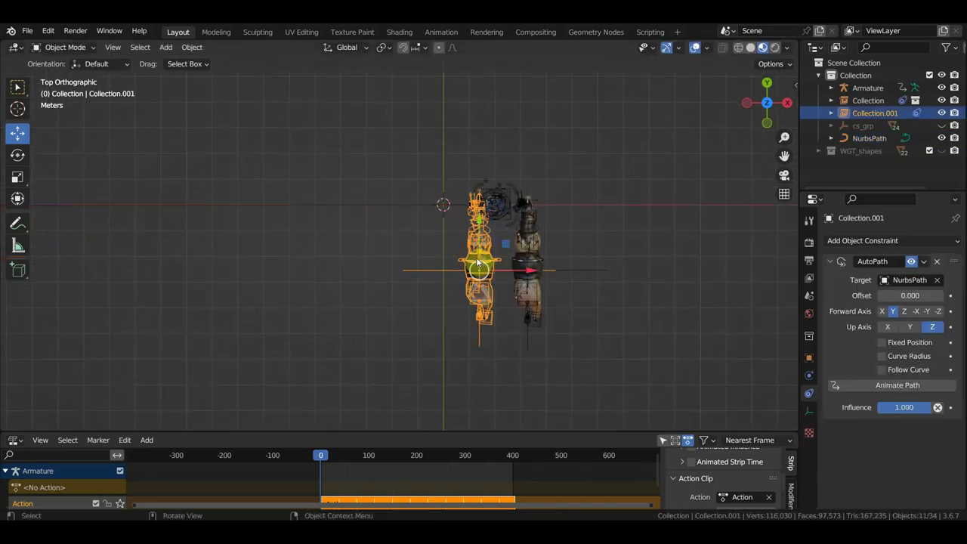
left_click(880, 369)
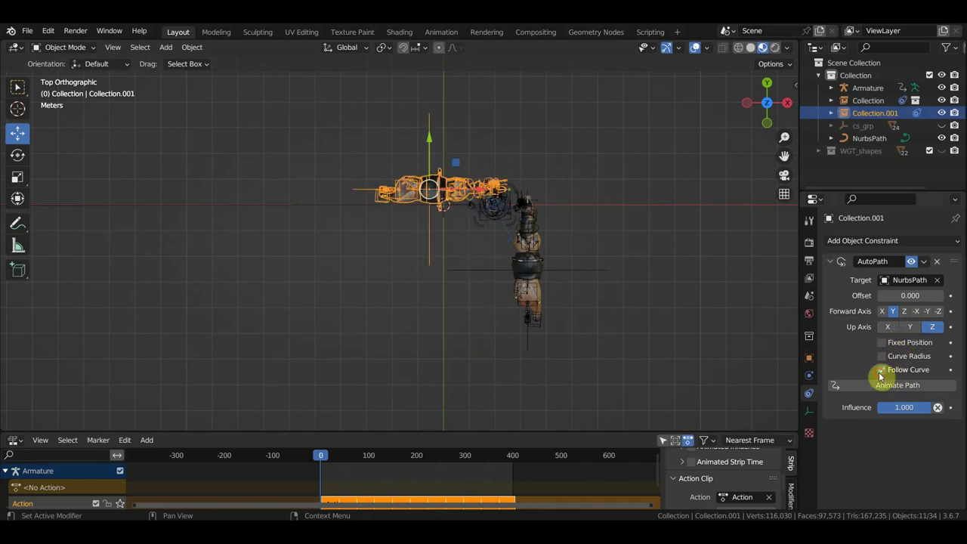
middle_click_drag(549, 299, 546, 201)
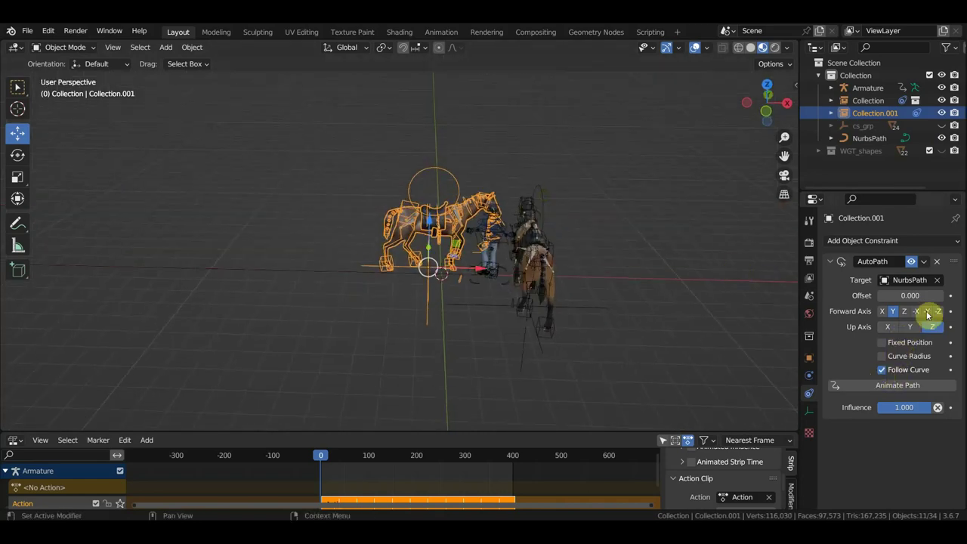
left_click(937, 262)
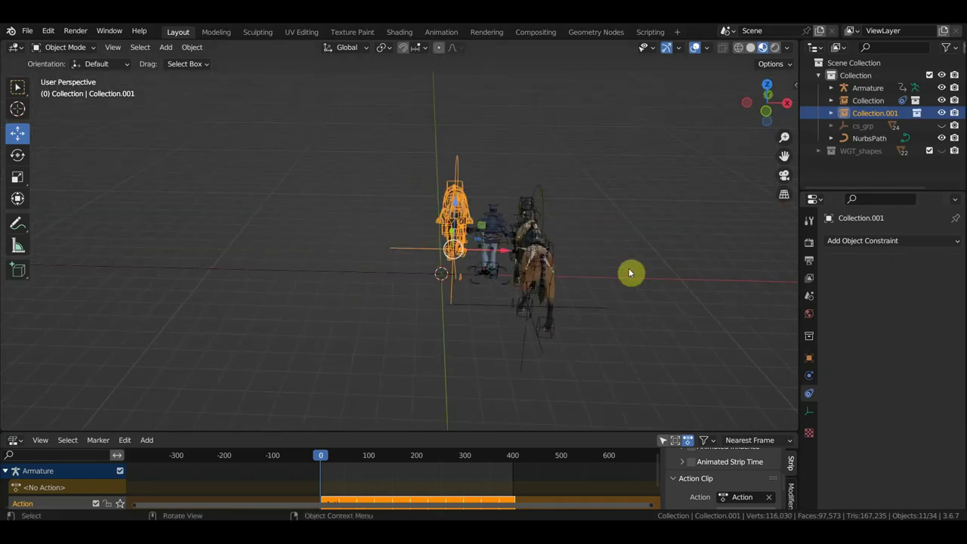
Step: Delete the AutoPath constraints from the Collection horse and the rider's Armature
key("ctrl+z")
key("ctrl+z")
mouse_move(620, 216)
middle_mouse_down()
mouse_move(679, 266)
mouse_move(697, 268)
middle_mouse_up()
left_click(937, 261)
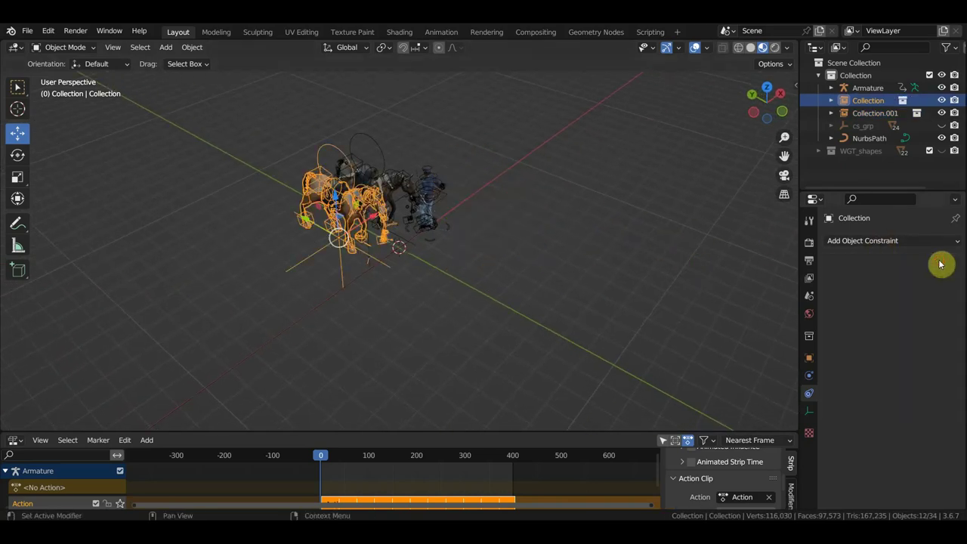
left_click(439, 195)
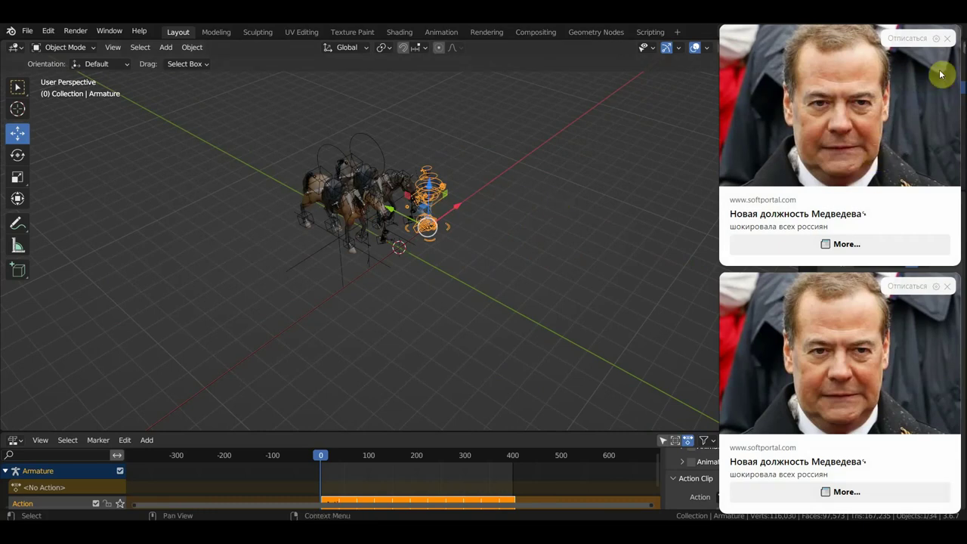
left_click(947, 38)
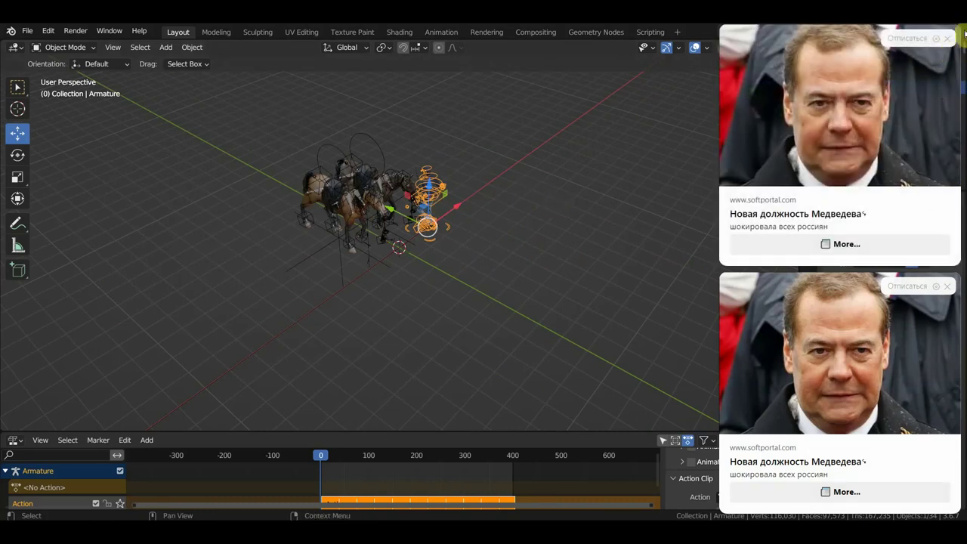
left_click(949, 38)
left_click(949, 287)
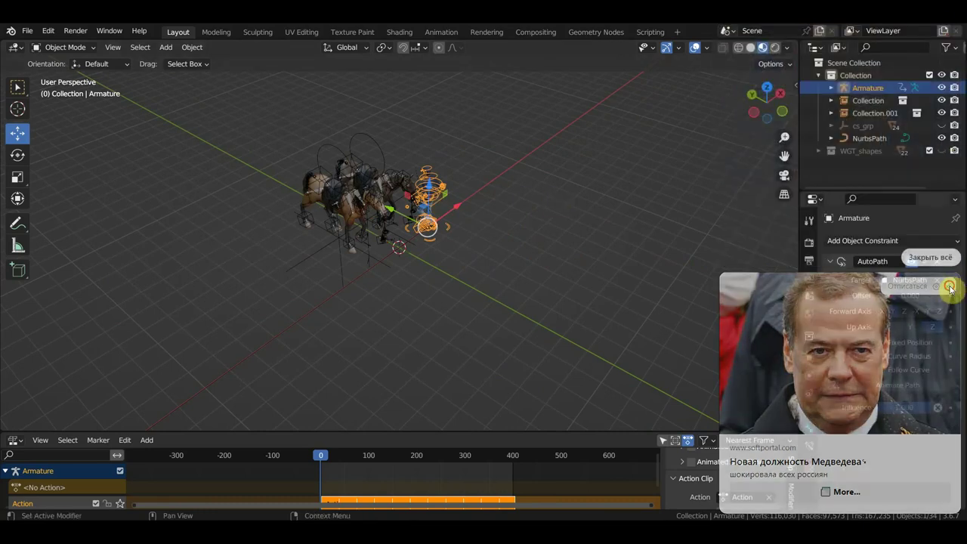
left_click(937, 264)
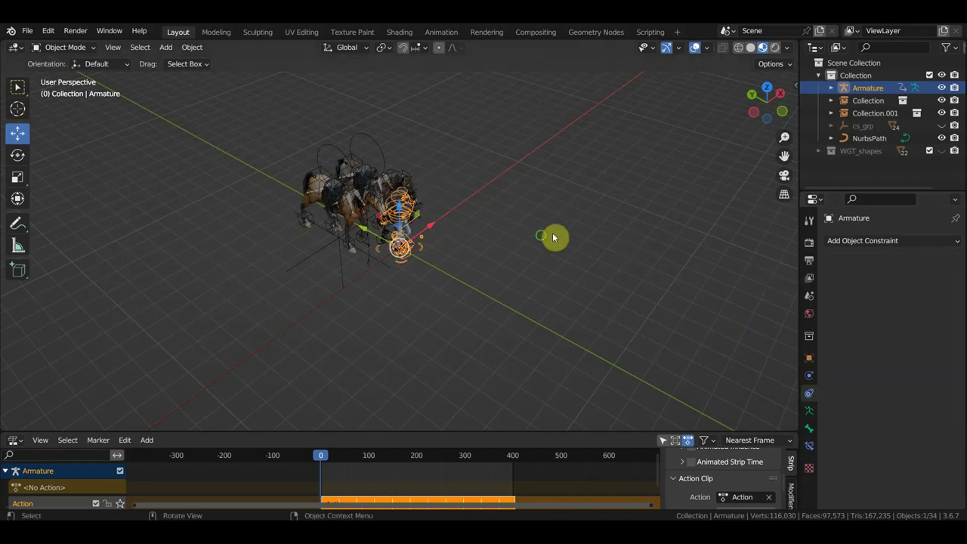
Step: Select Collection.001, Collection and the Armature, then NurbsPath last as the parent
mouse_move(554, 235)
middle_mouse_down()
mouse_move(425, 244)
mouse_move(483, 217)
middle_mouse_up()
left_click(501, 183)
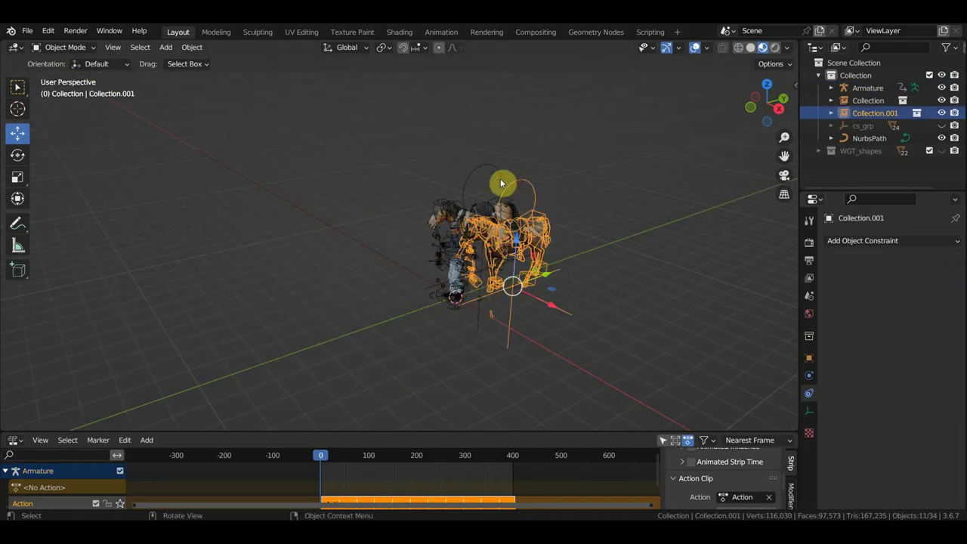
left_click(492, 171, "shift")
scroll(453, 242, "up", 2)
scroll(491, 244, "up", 2)
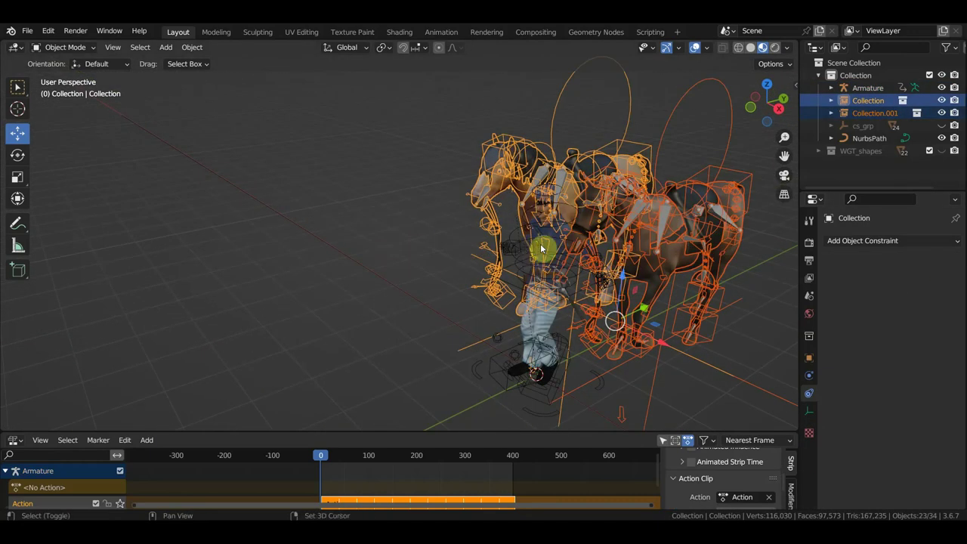
left_click(520, 233, "shift")
scroll(518, 277, "down", 2)
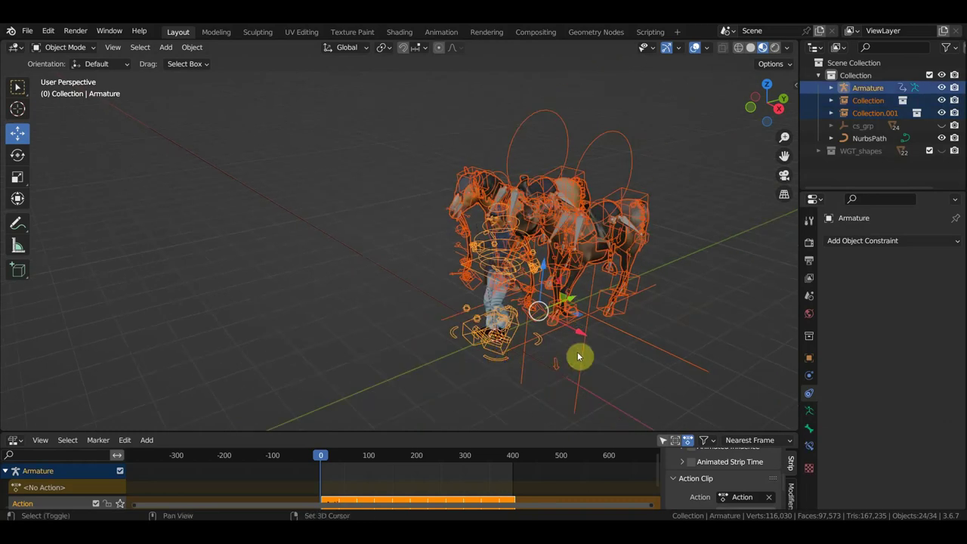
left_click(391, 274, "shift")
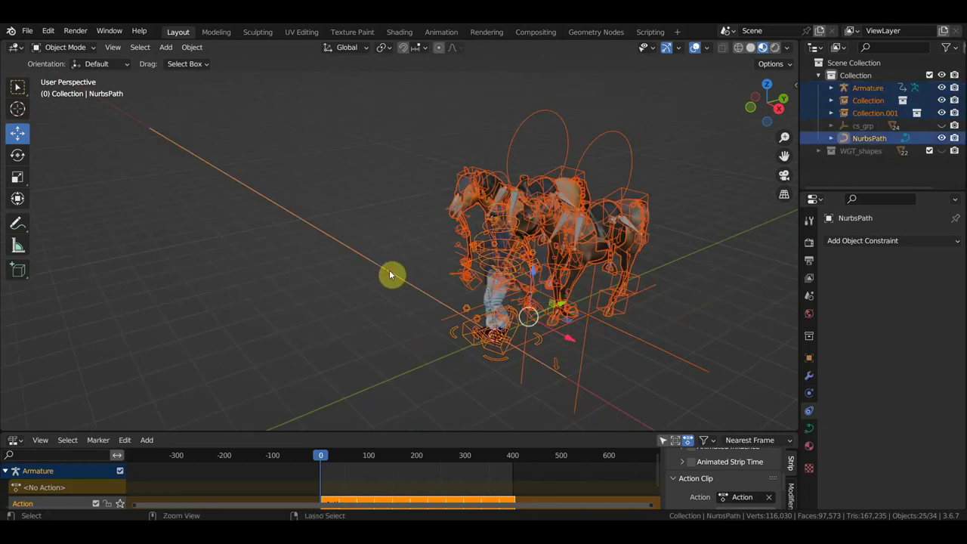
Step: Parent the three rigs to NurbsPath with a Path Constraint
key("ctrl+p")
left_click(389, 270)
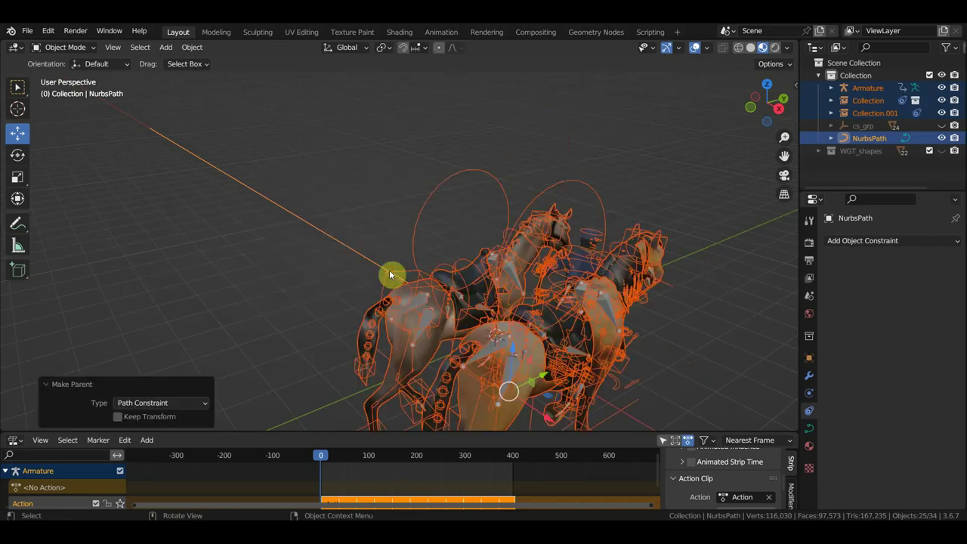
middle_click_drag(389, 271, 479, 278)
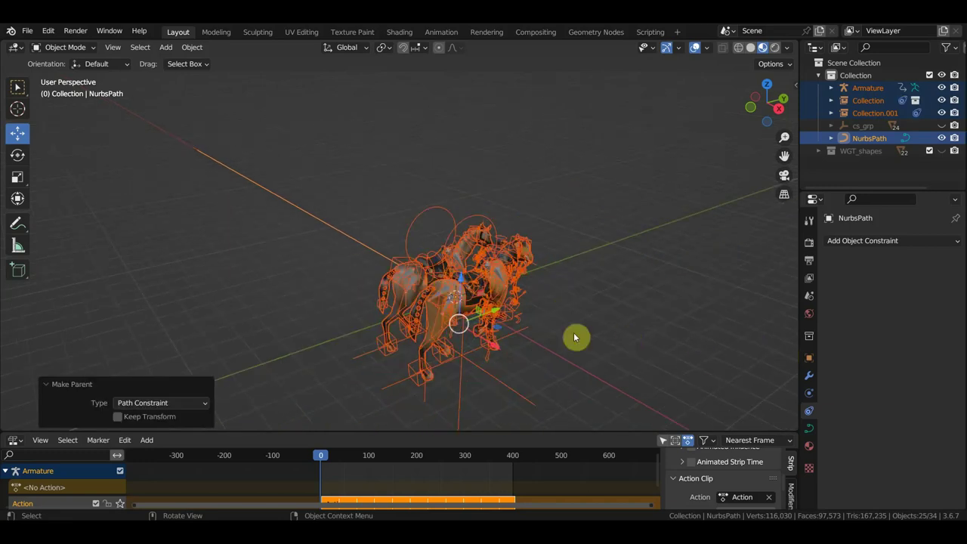
middle_click_drag(578, 340, 578, 355)
Step: Turn on Follow Curve for the Collection.001 horse's AutoPath constraint
left_click(454, 235)
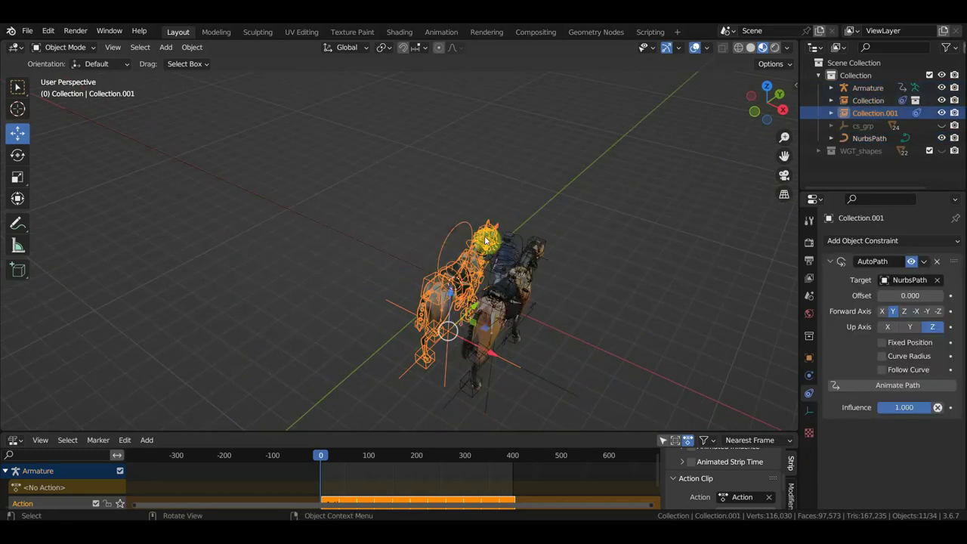
left_click(531, 248, "shift")
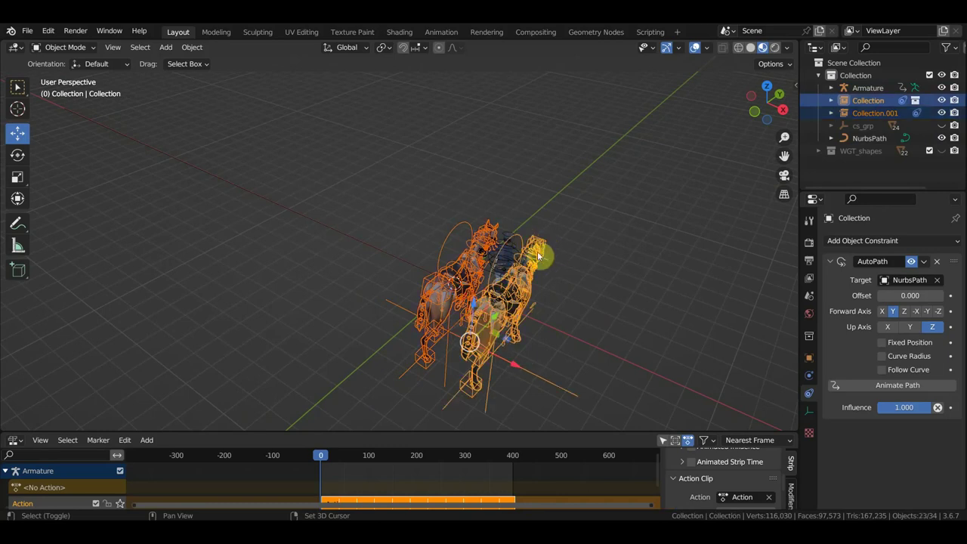
left_click(514, 248, "shift")
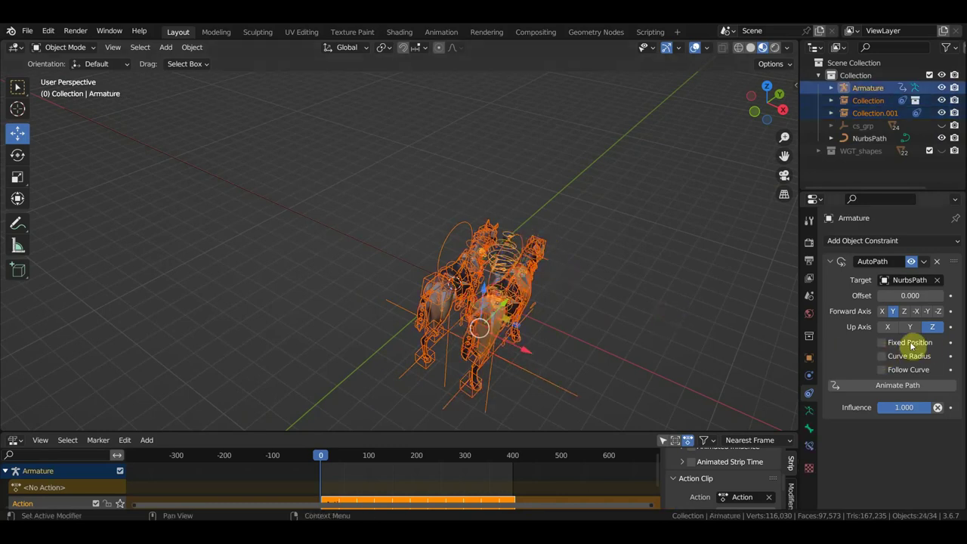
left_click(882, 369)
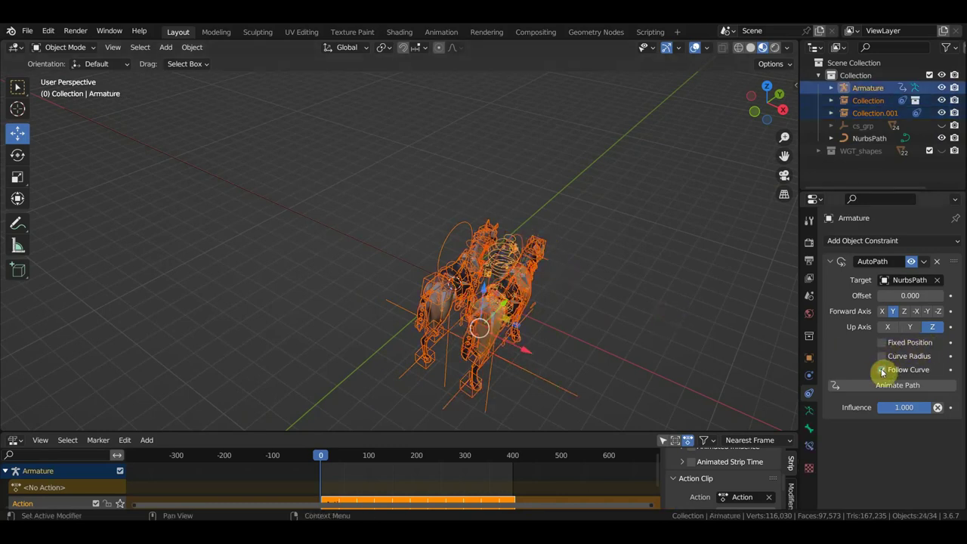
left_click(881, 370)
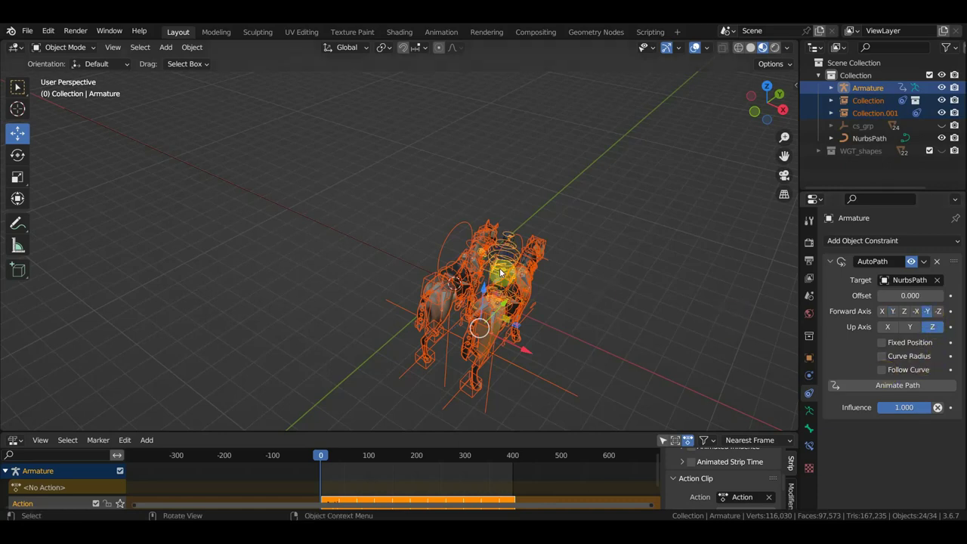
left_click(449, 237)
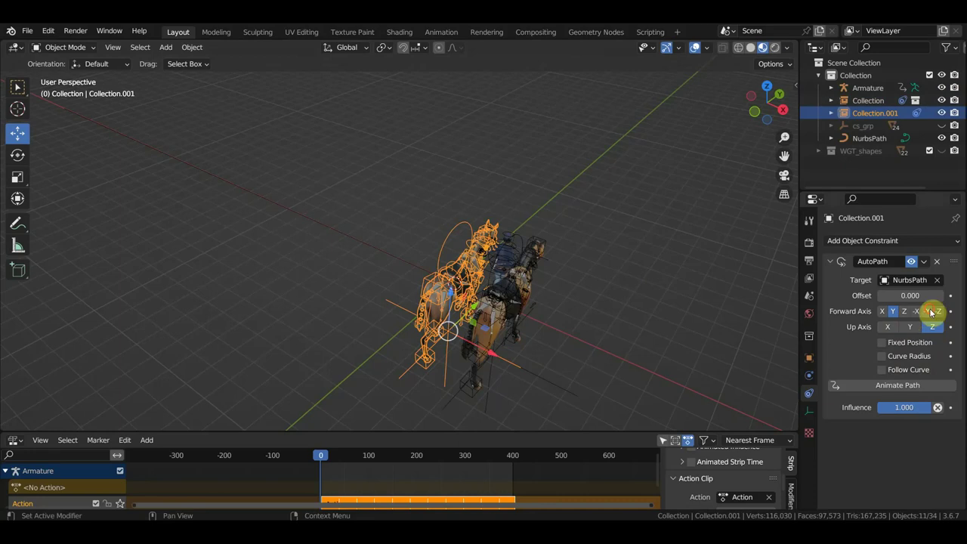
left_click(882, 370)
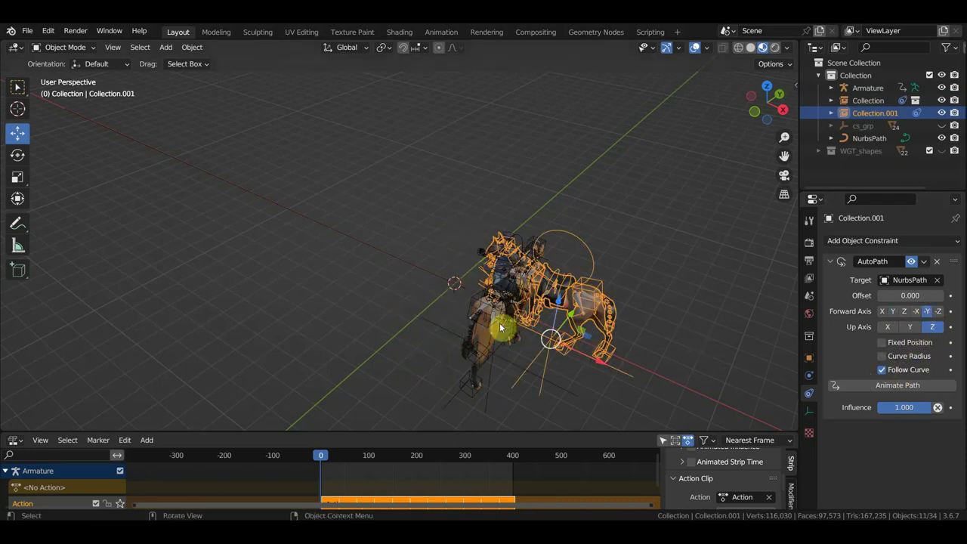
Step: Give the Collection horse forward axis -Y with Follow Curve, and enable Follow Curve on the Armature
left_click(488, 301)
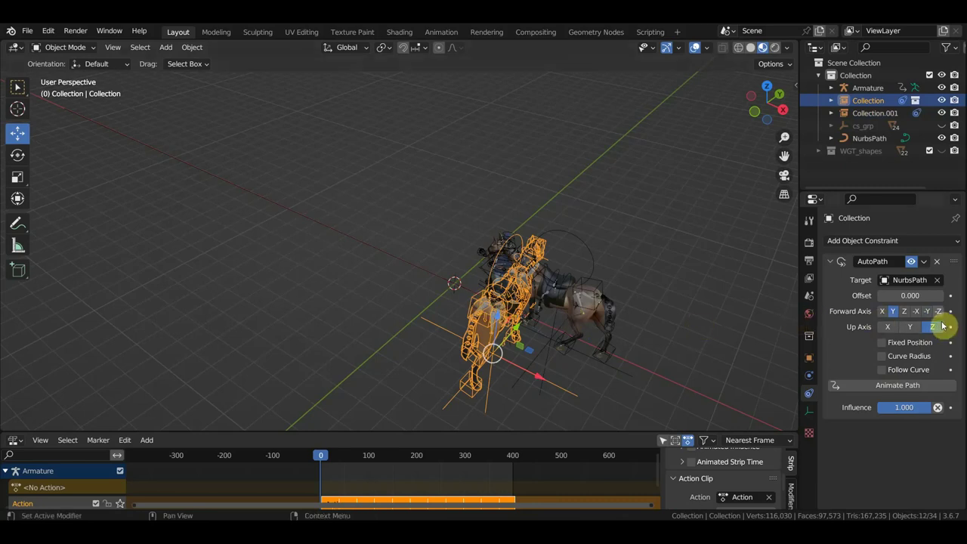
left_click(932, 312)
left_click(881, 369)
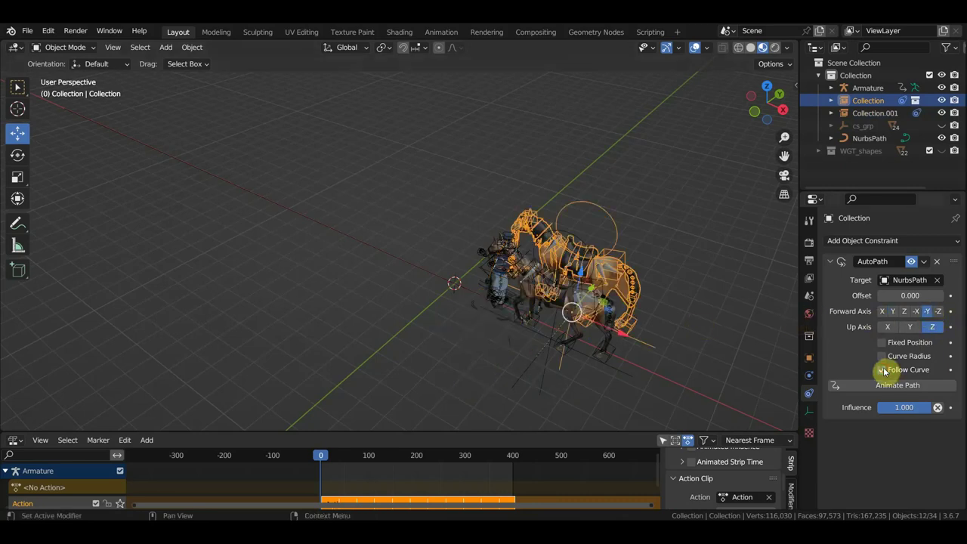
left_click(503, 283)
scroll(529, 290, "up", 4)
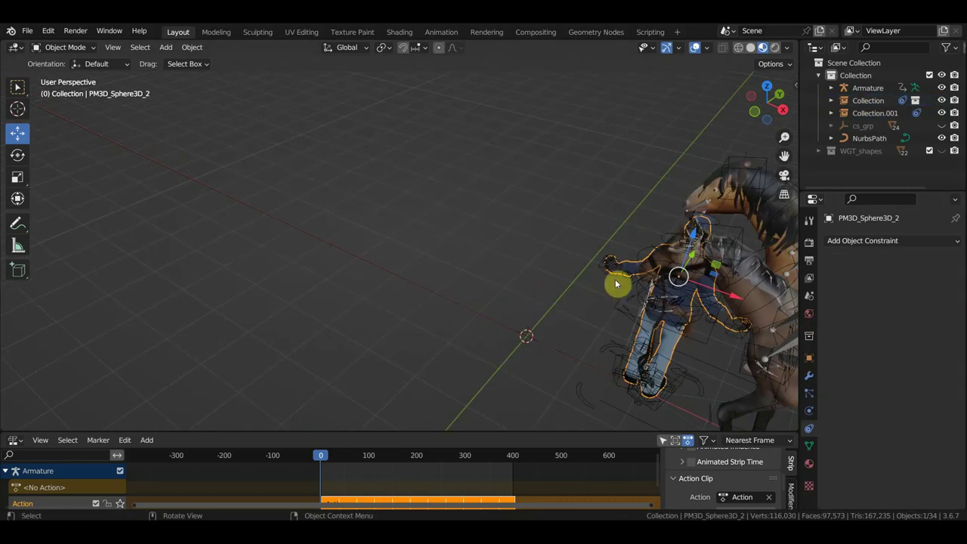
left_click(652, 243)
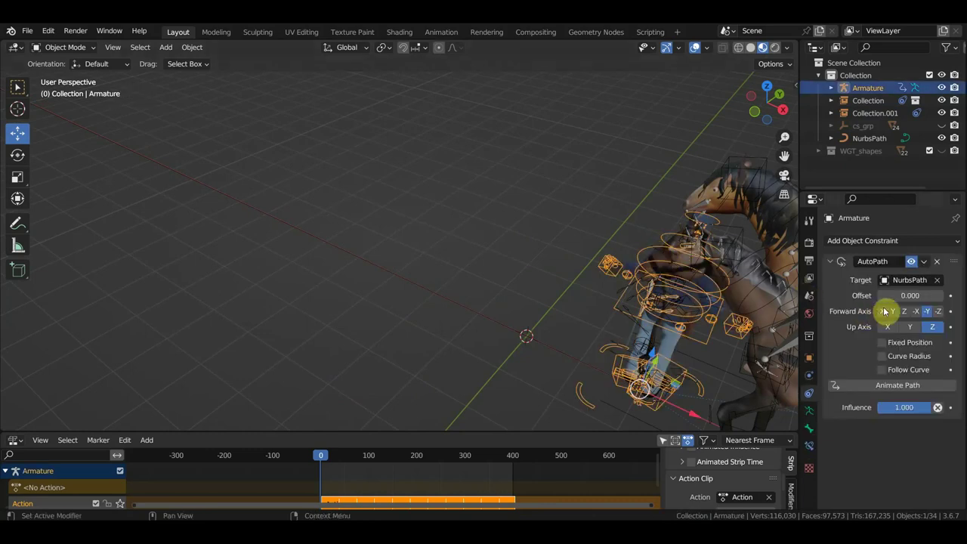
left_click(880, 370)
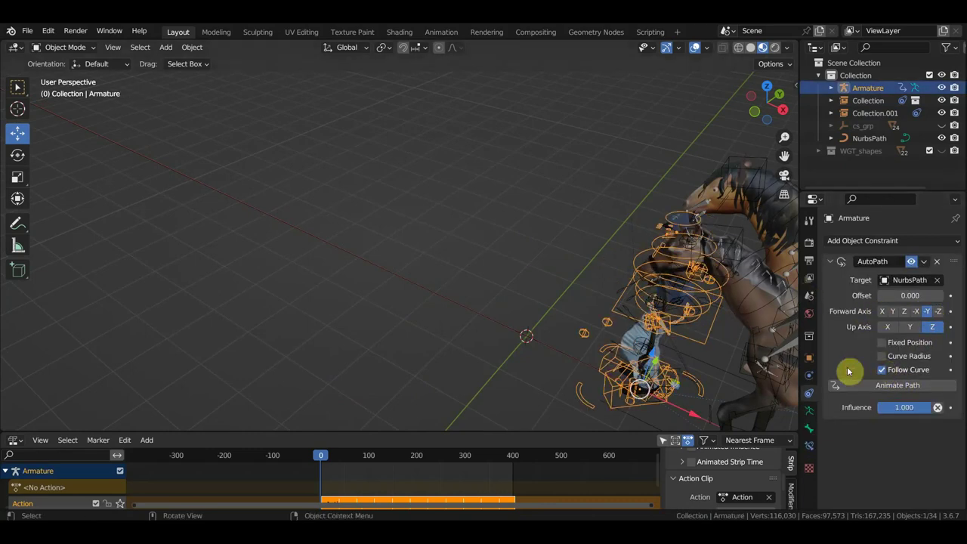
scroll(730, 340, "down", 2)
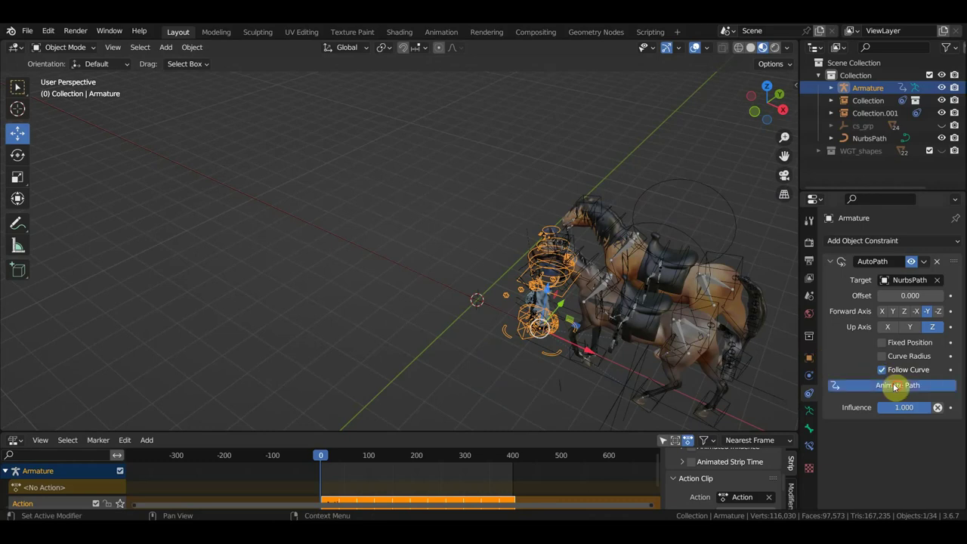
Step: Animate the path and play the walk preview along the curve
left_click(729, 240)
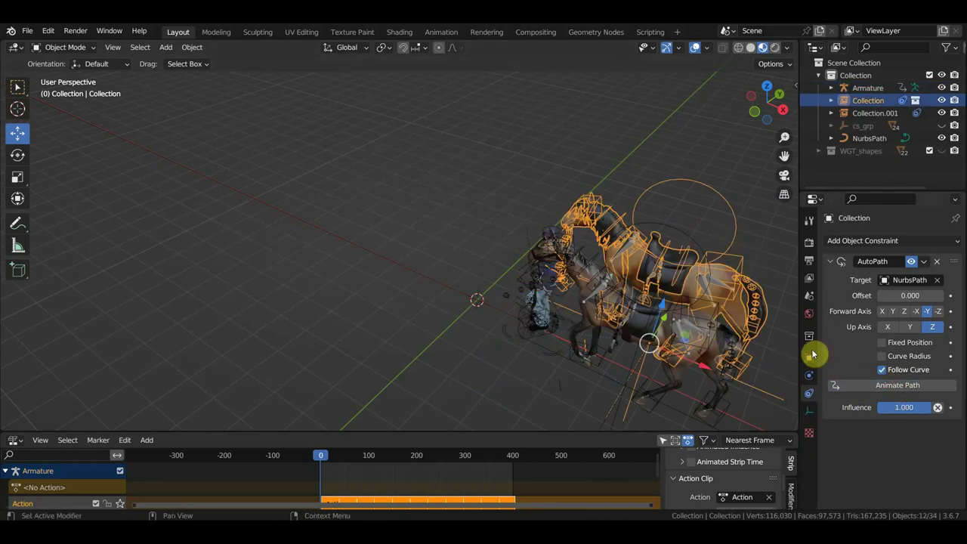
left_click(883, 386)
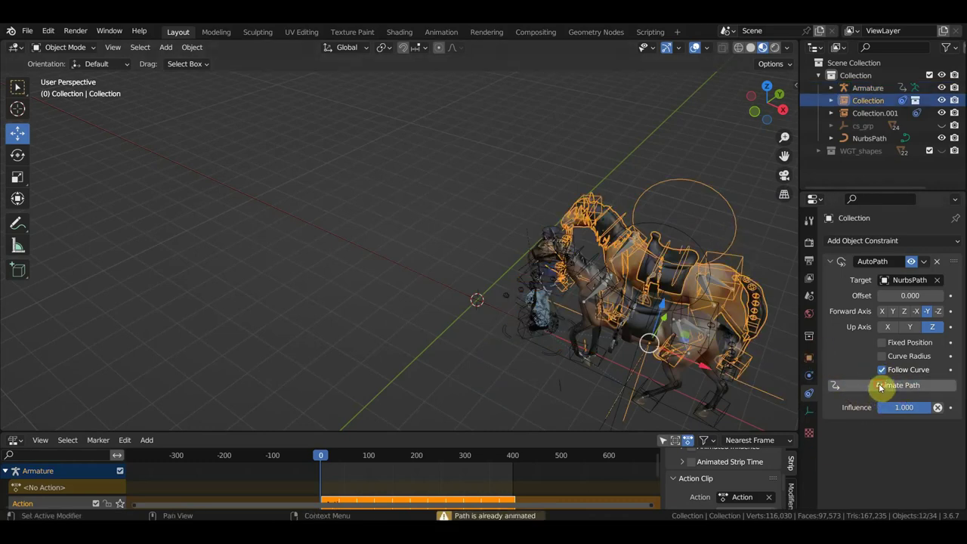
left_click(686, 242)
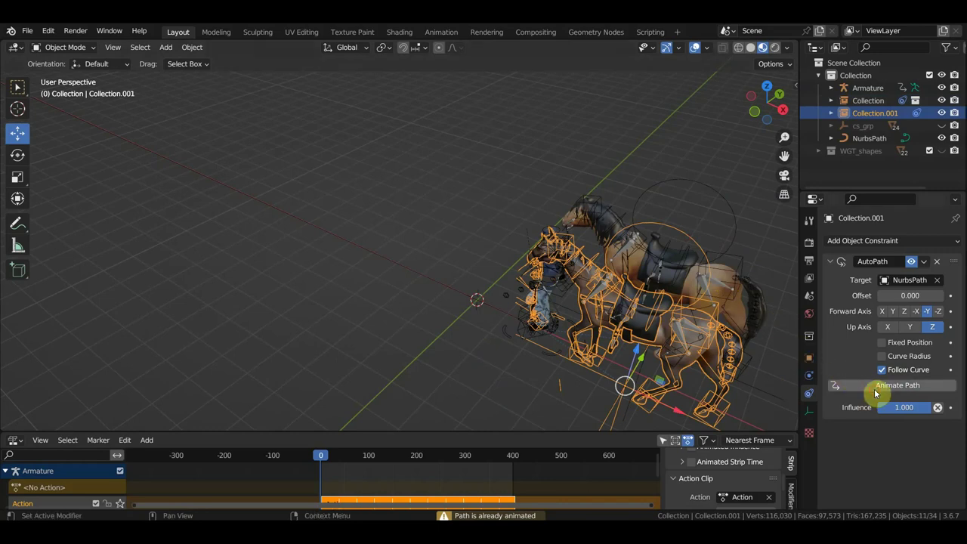
key("space")
mouse_move(658, 340)
middle_mouse_down()
mouse_move(623, 315)
mouse_move(639, 296)
middle_mouse_up()
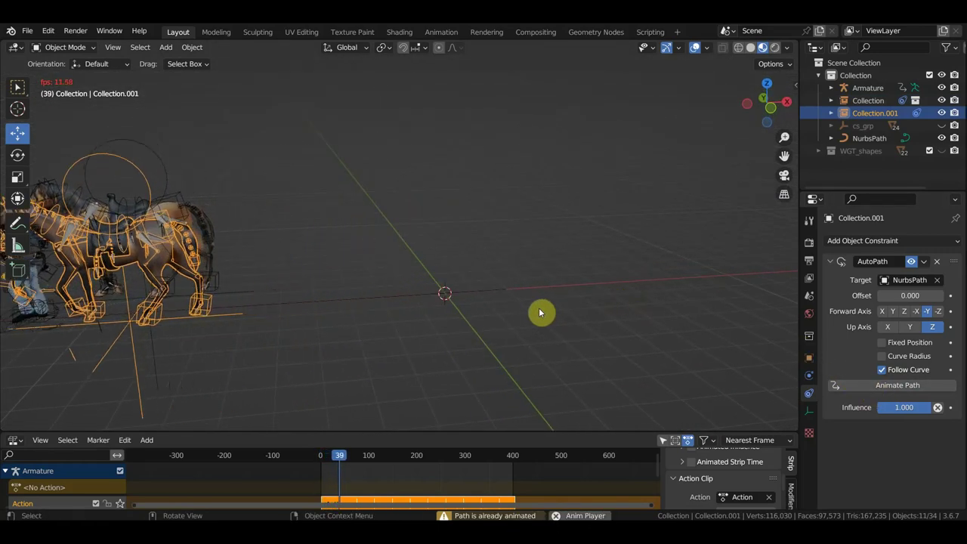
Step: Stop playback, enlarge the timeline, and set the NurbsPath's path animation to 400 frames
key("space")
scroll(442, 458, "down", 2)
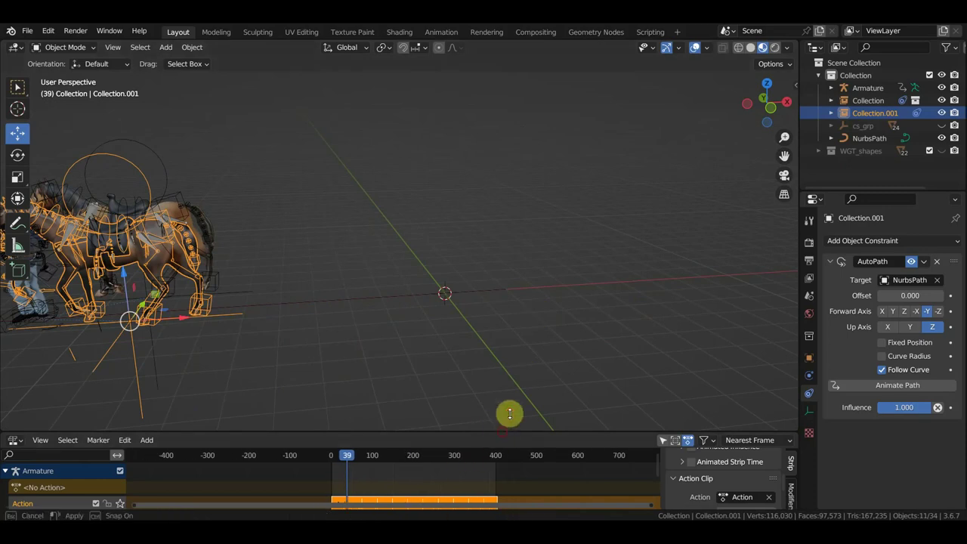
left_click_drag(510, 413, 534, 349)
middle_click_drag(533, 350, 4, 304, "shift")
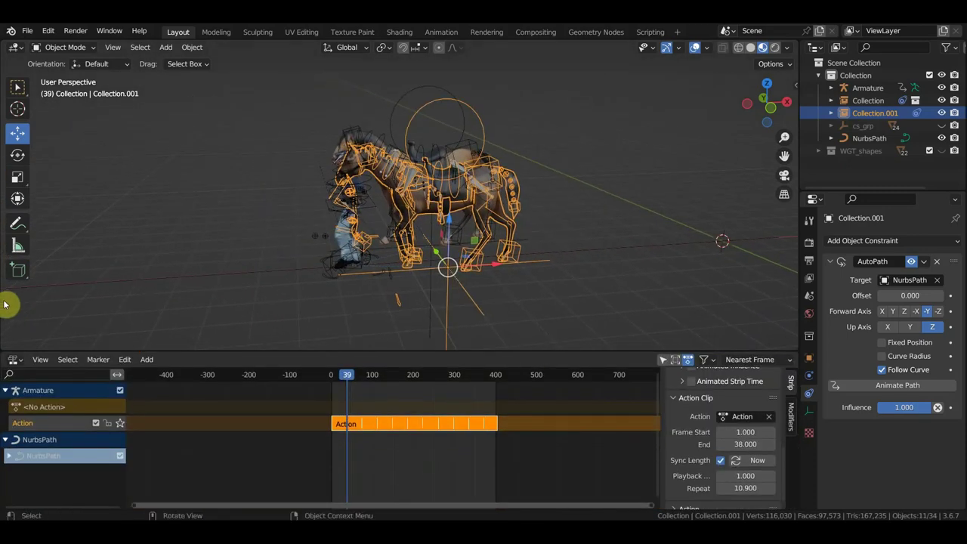
left_click(204, 281)
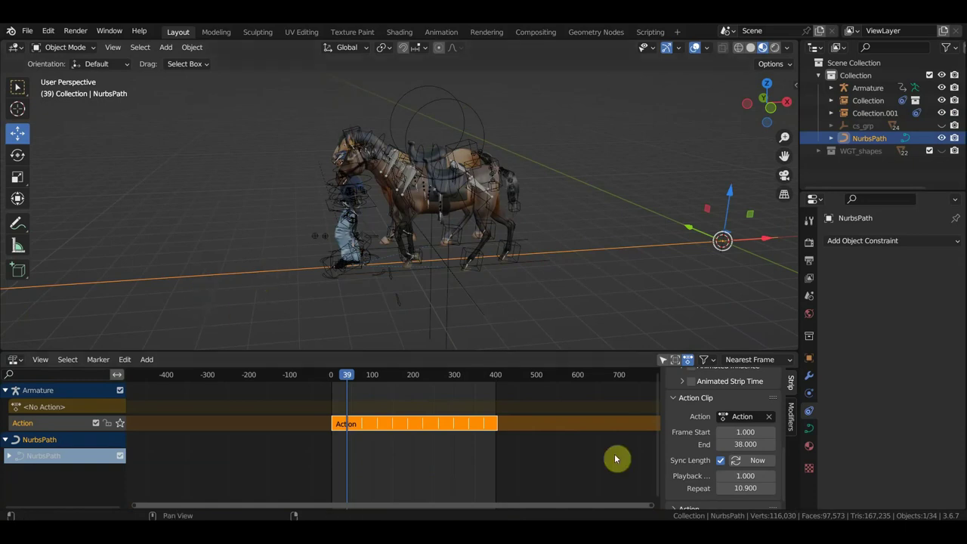
left_click(808, 434)
type("400")
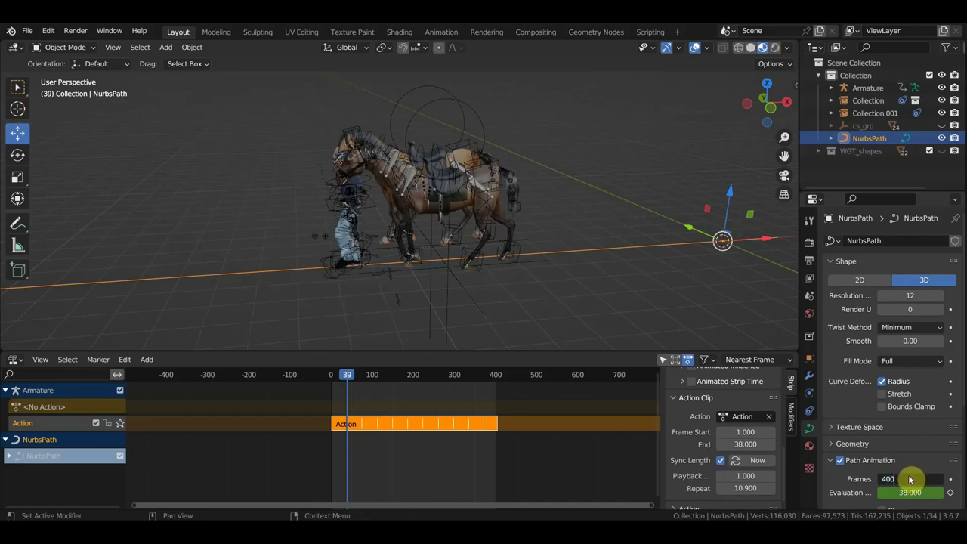
key("Return")
Step: Play the walk to check it, then stop and inspect the Collection.001 horse
key("space")
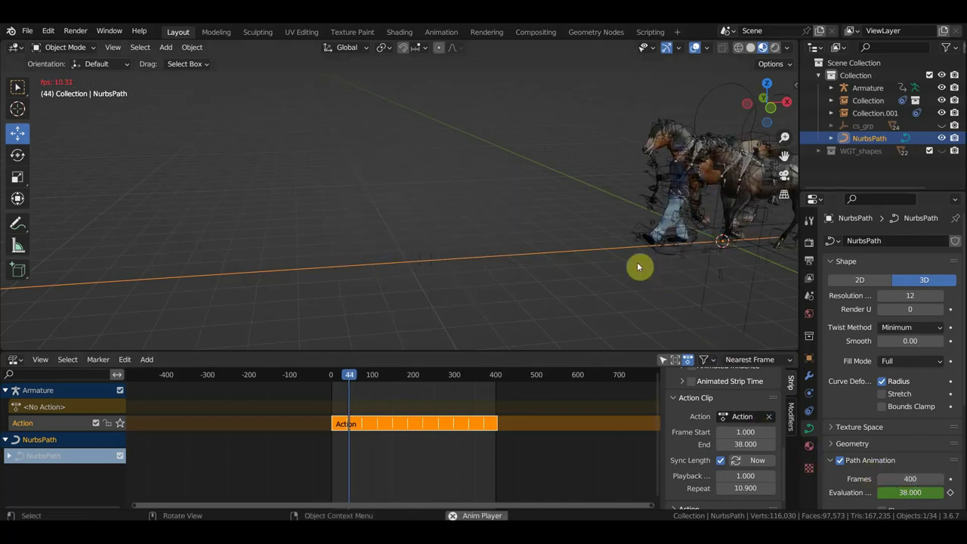
mouse_move(642, 280)
middle_mouse_down("shift")
mouse_move(501, 308)
mouse_move(556, 296)
middle_mouse_up("shift")
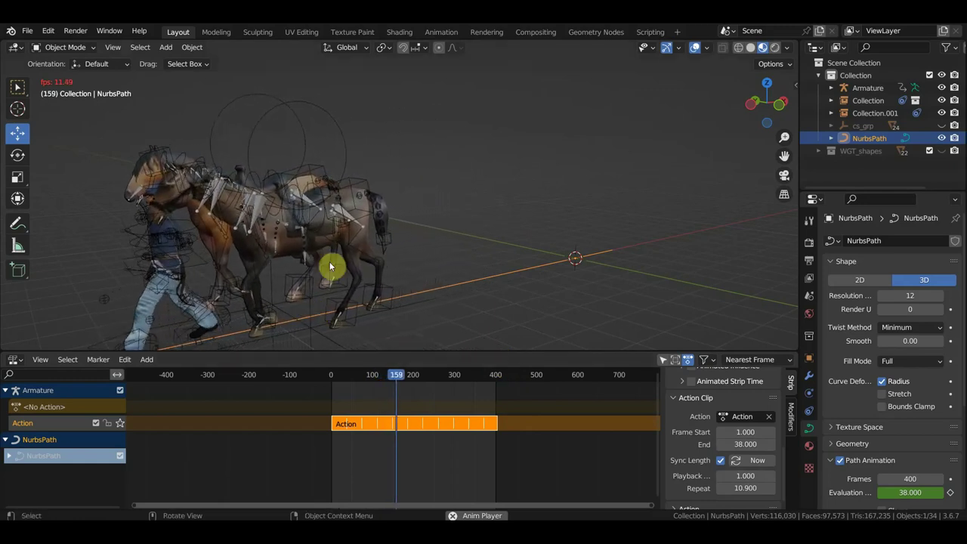
scroll(333, 264, "down", 1)
key("space")
left_click(335, 173)
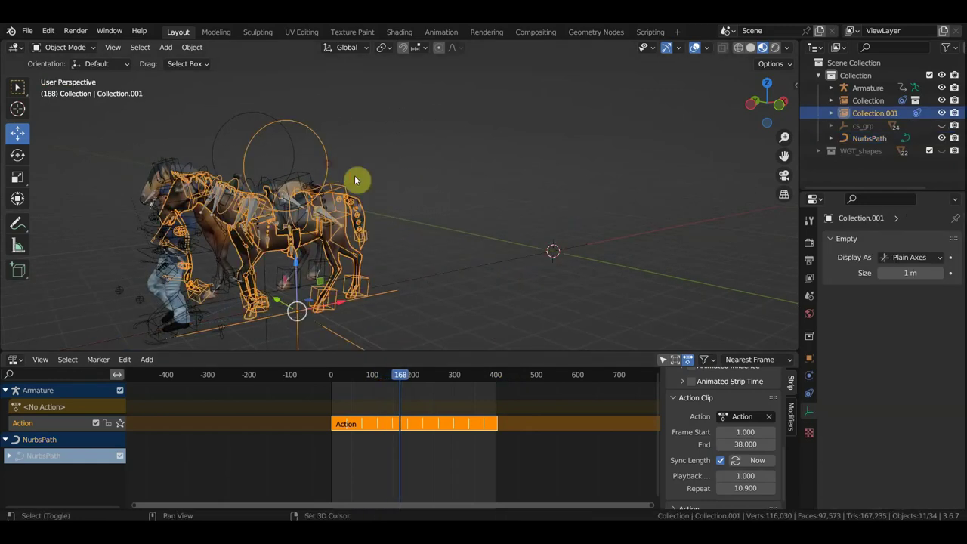
middle_click_drag(355, 179, 527, 182)
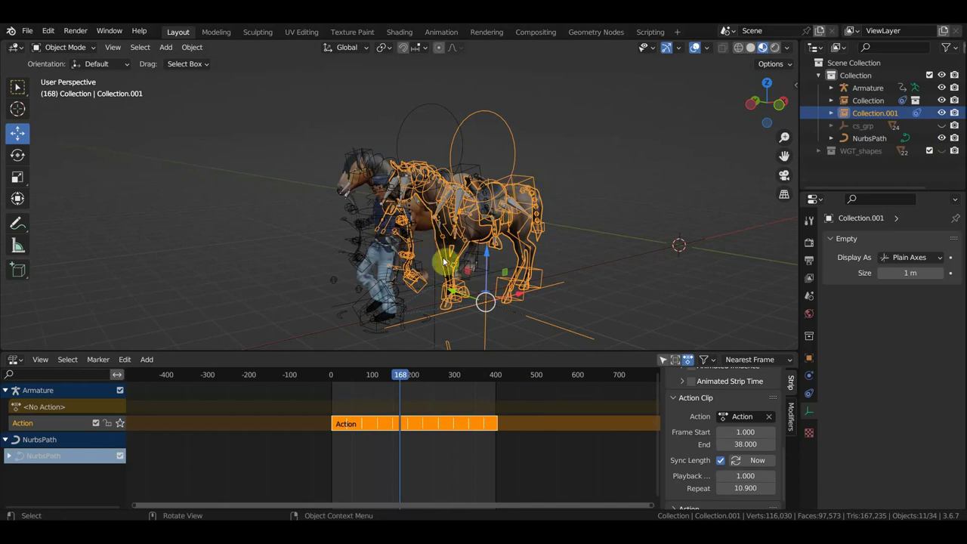
middle_click_drag(435, 245, 444, 261)
scroll(444, 260, "down", 1)
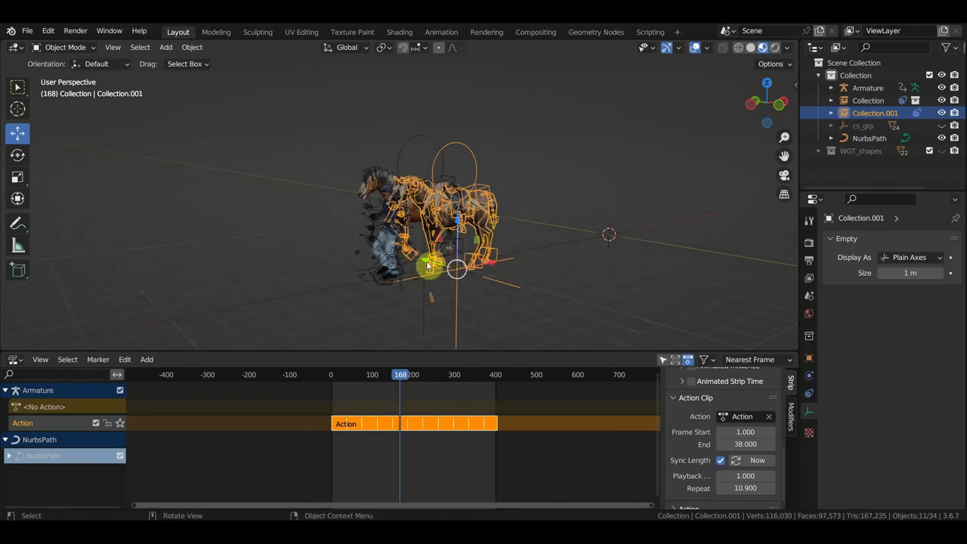
scroll(427, 264, "up", 2)
scroll(443, 259, "up", 2)
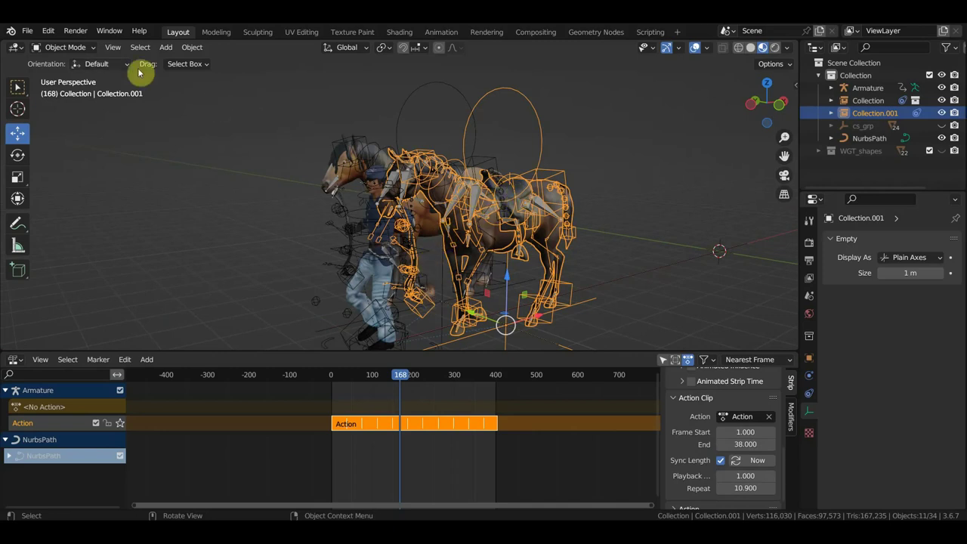
Step: Open the recent horse rig file without saving, viewed from Right Orthographic
left_click(28, 31)
mouse_move(59, 71)
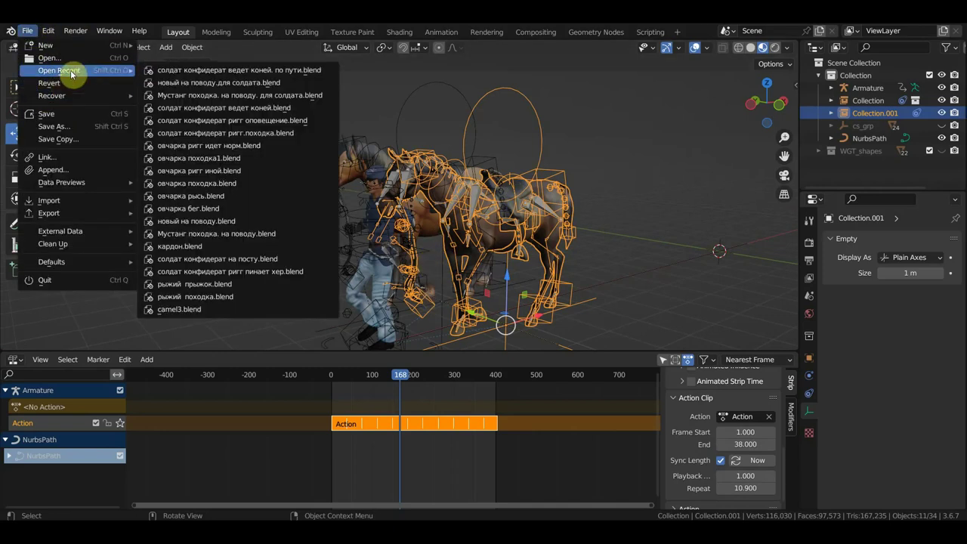
left_click(194, 96)
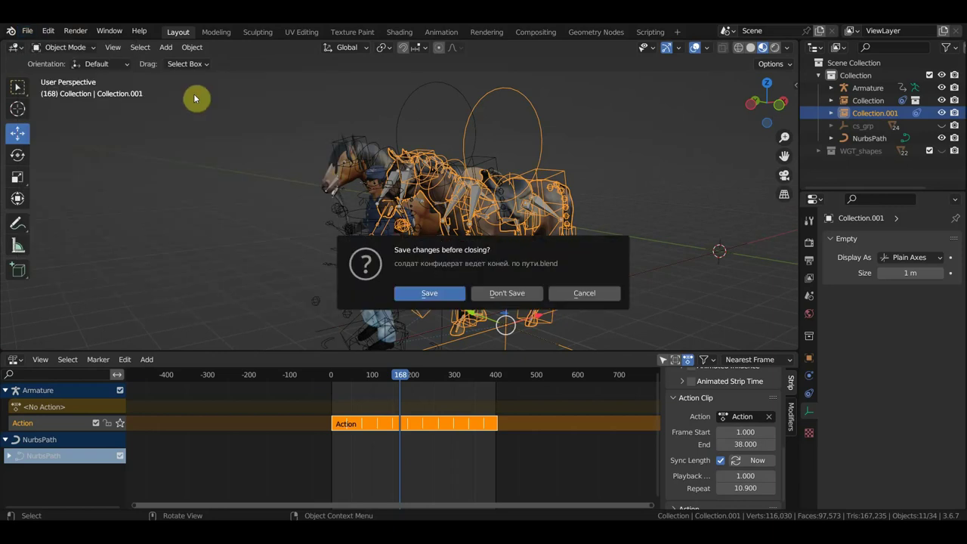
left_click(517, 295)
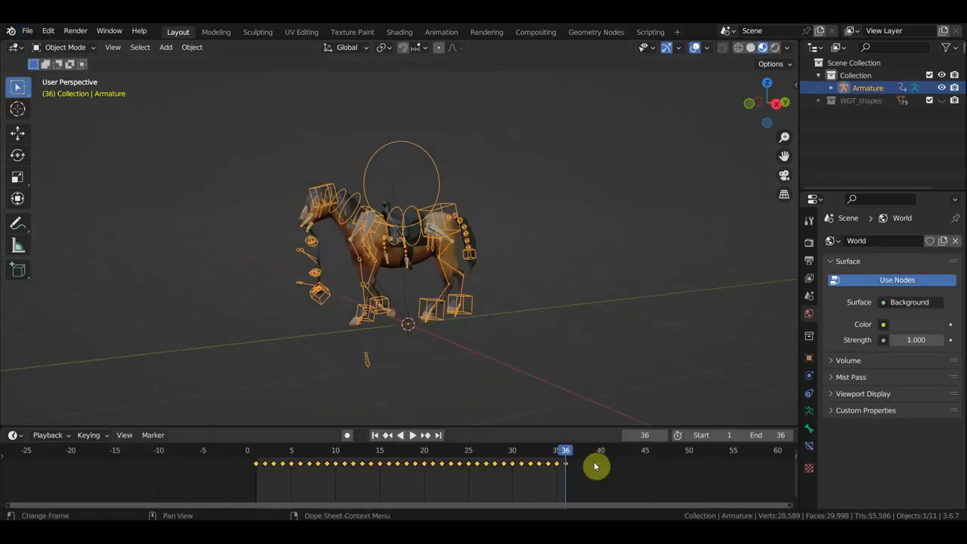
key("KP_3")
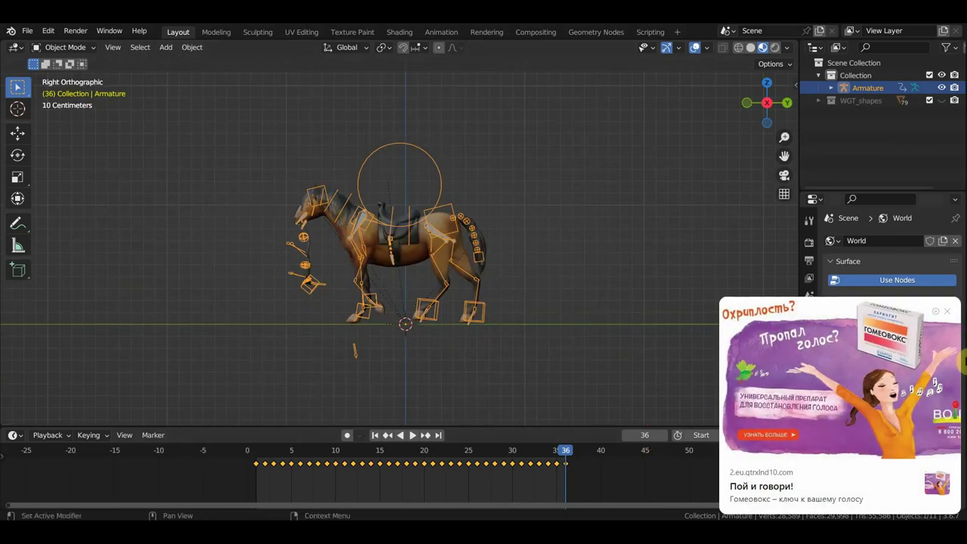
Step: Set the end frame to 400, save the Мустанг file, and reopen the soldier-and-horses scene
left_click(947, 313)
type("400")
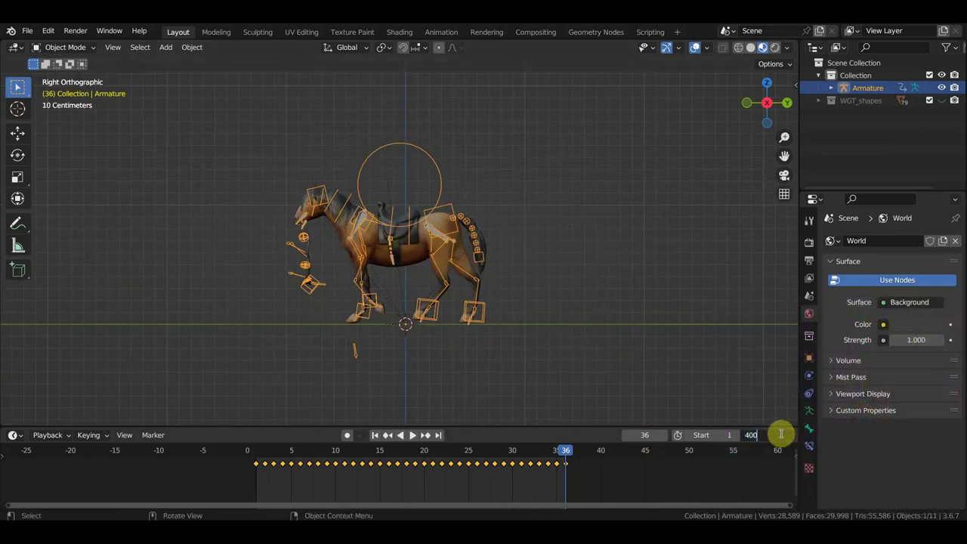
key("Return")
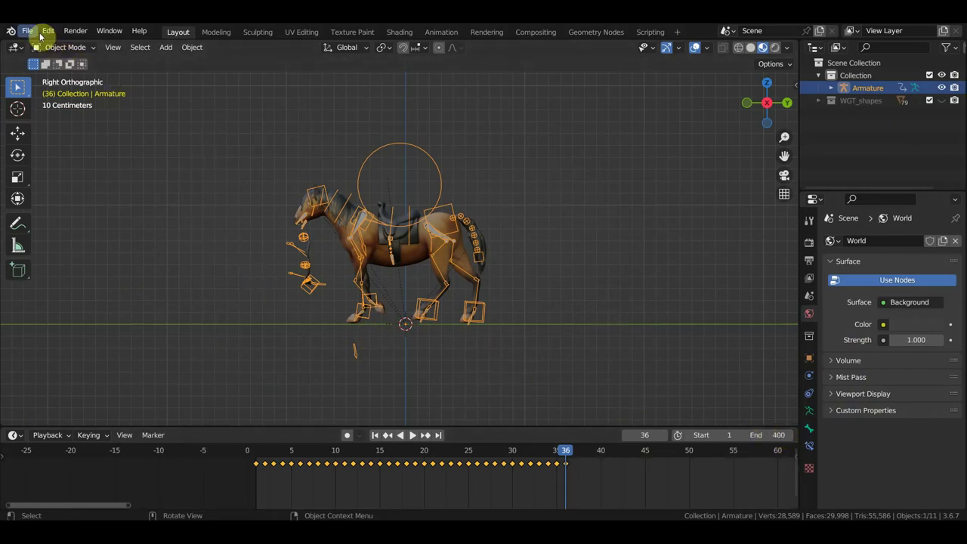
left_click(28, 31)
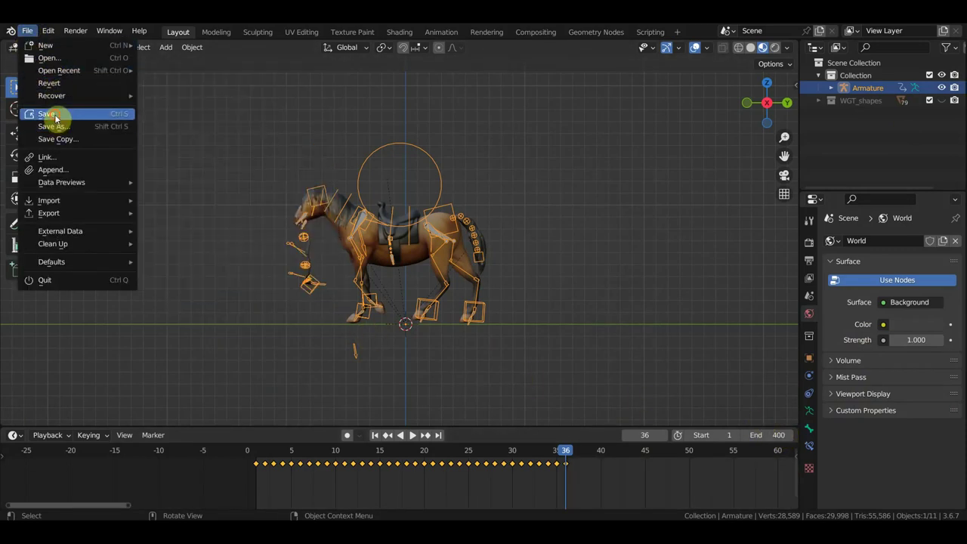
left_click(54, 113)
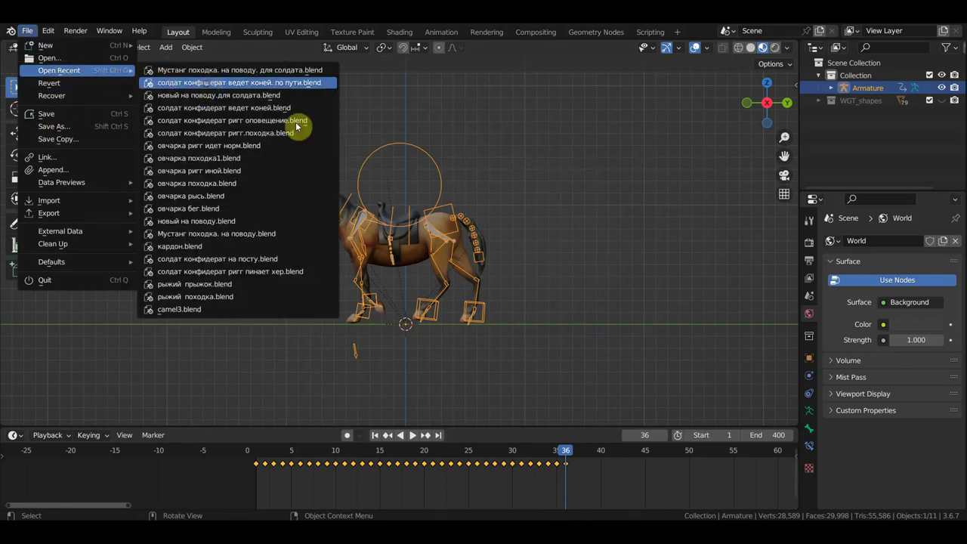
key("Return")
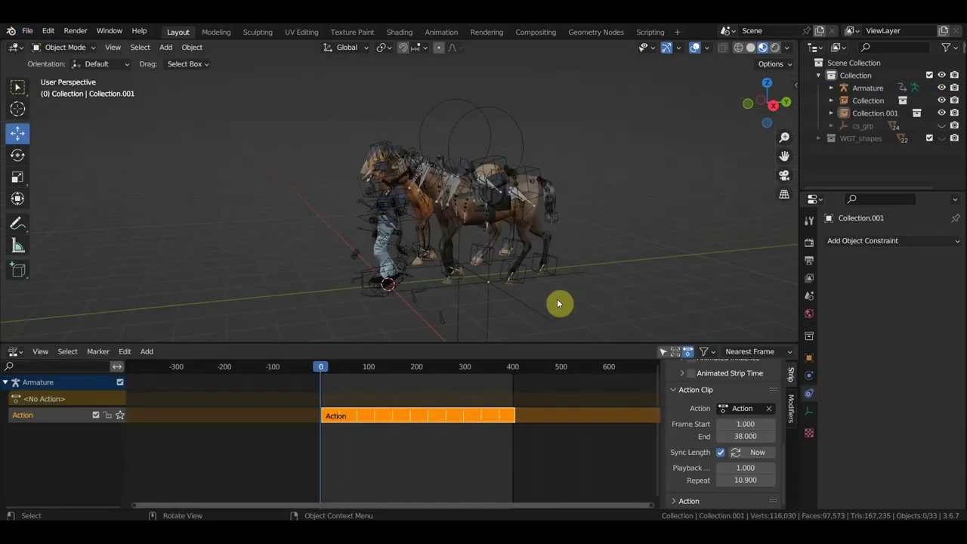
Step: Preview the soldier scene animation, rewind to frame 0, and choose the horse rig file from Open Recent
key("space")
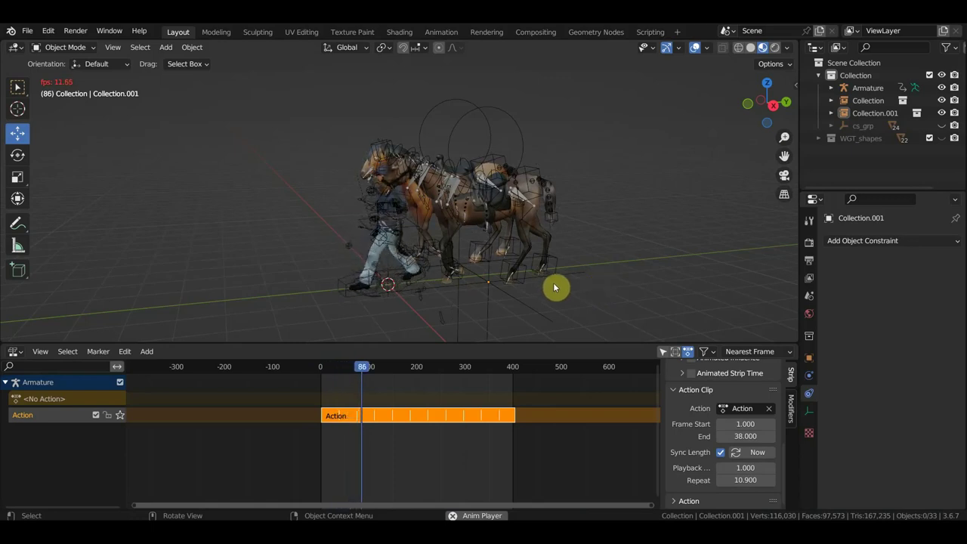
key("space")
left_click(321, 370)
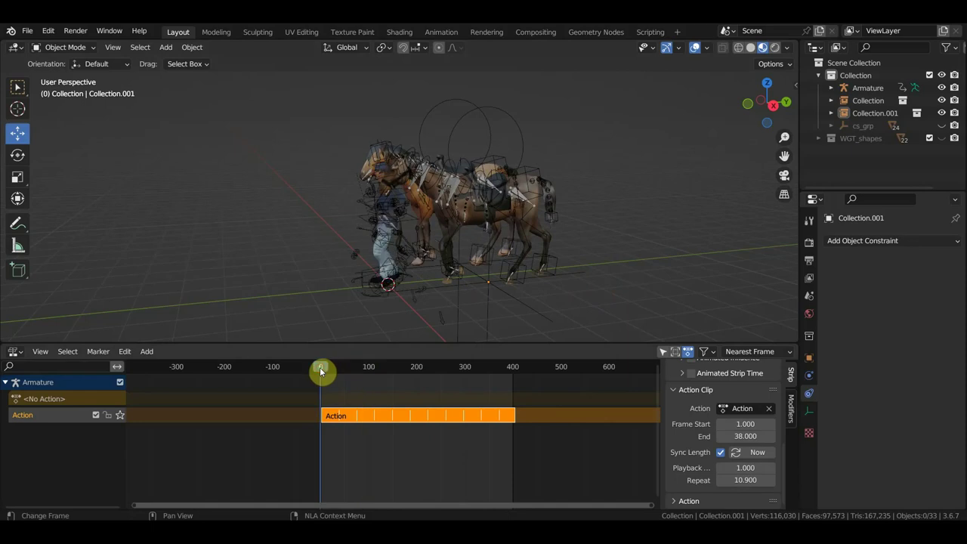
left_click(37, 34)
mouse_move(59, 70)
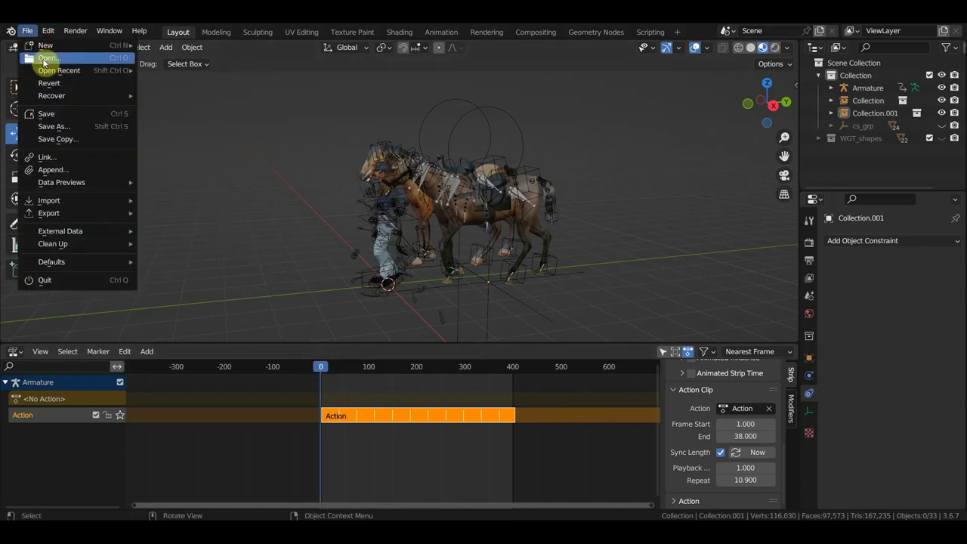
left_click(181, 70)
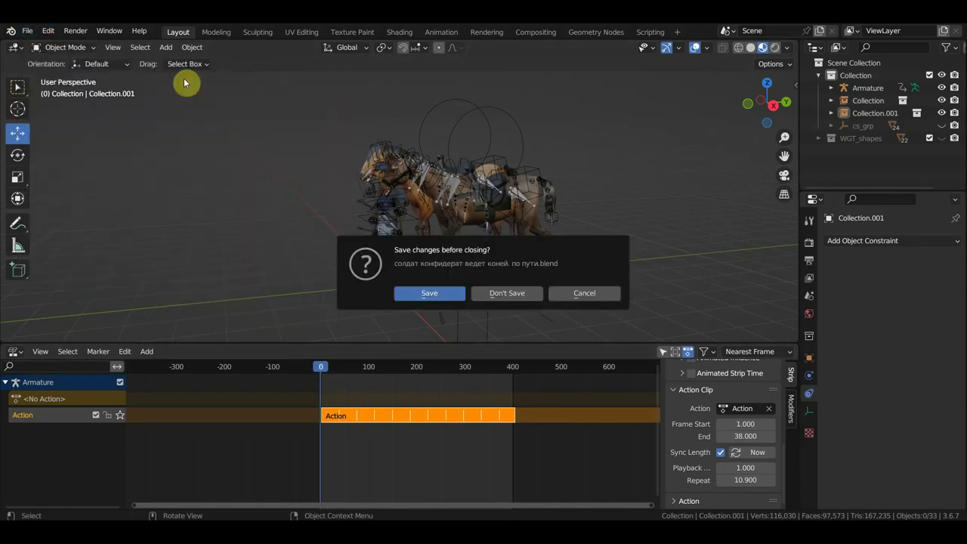
Step: Load the horse file without saving the scene and box-select its walk-cycle keyframes
left_click(496, 296)
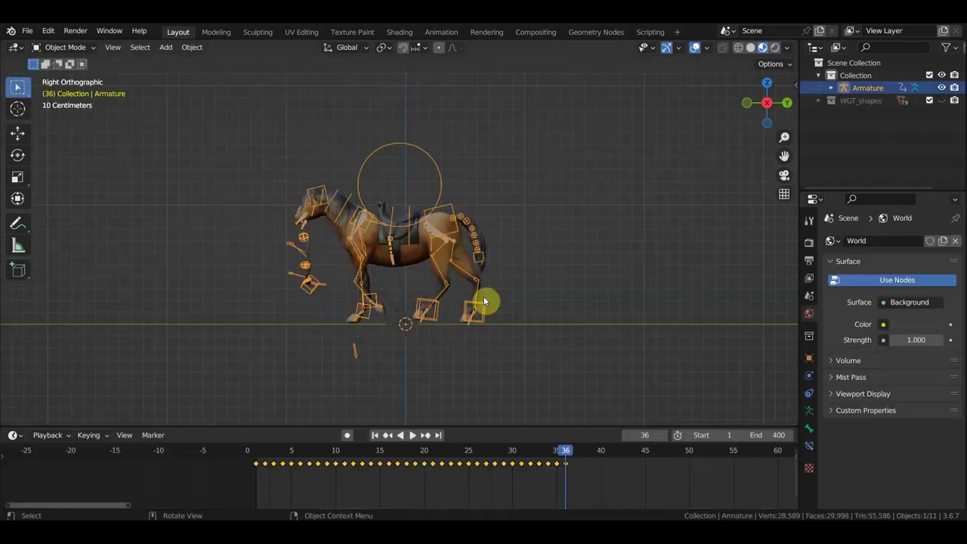
scroll(617, 472, "down", 1, "ctrl")
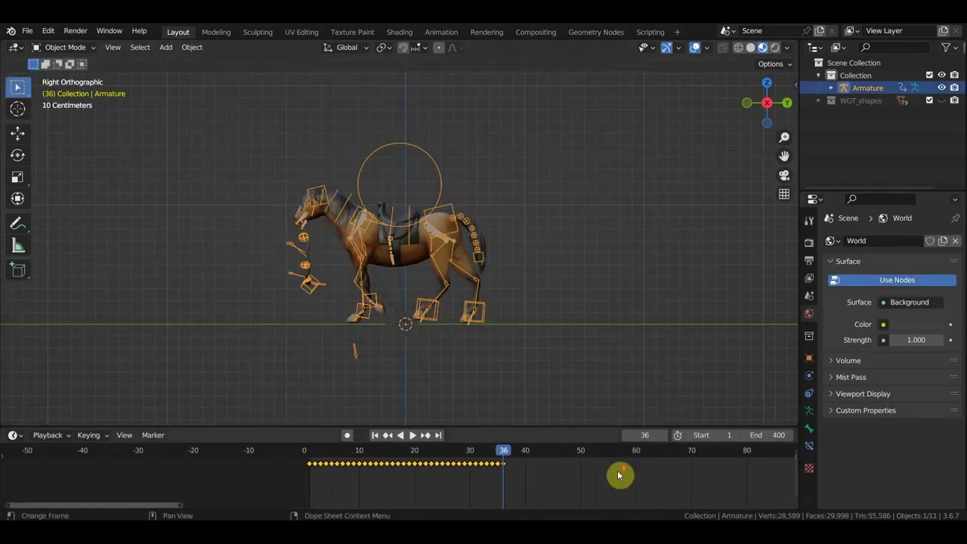
scroll(637, 472, "down", 5, "ctrl")
scroll(460, 474, "down", 1, "ctrl")
scroll(466, 474, "down", 1)
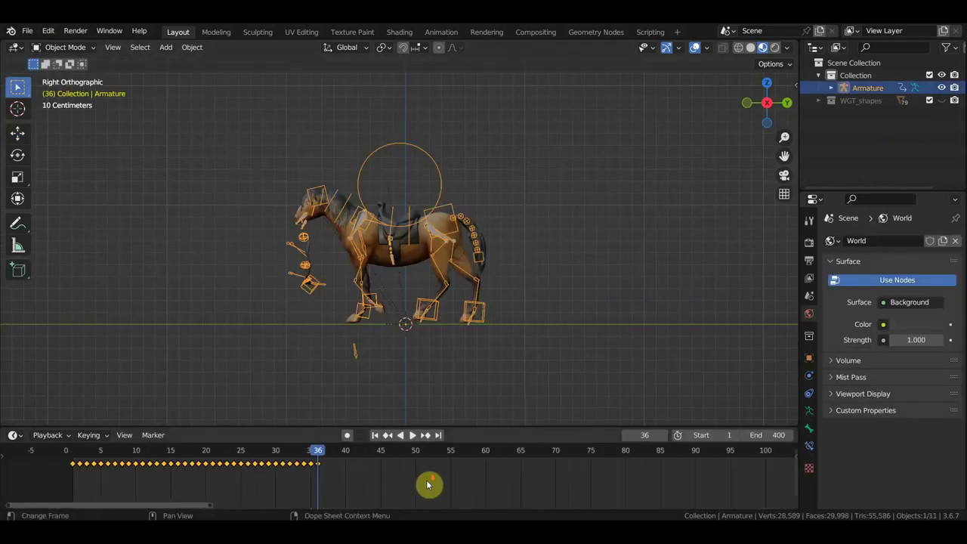
left_click_drag(377, 494, 57, 452)
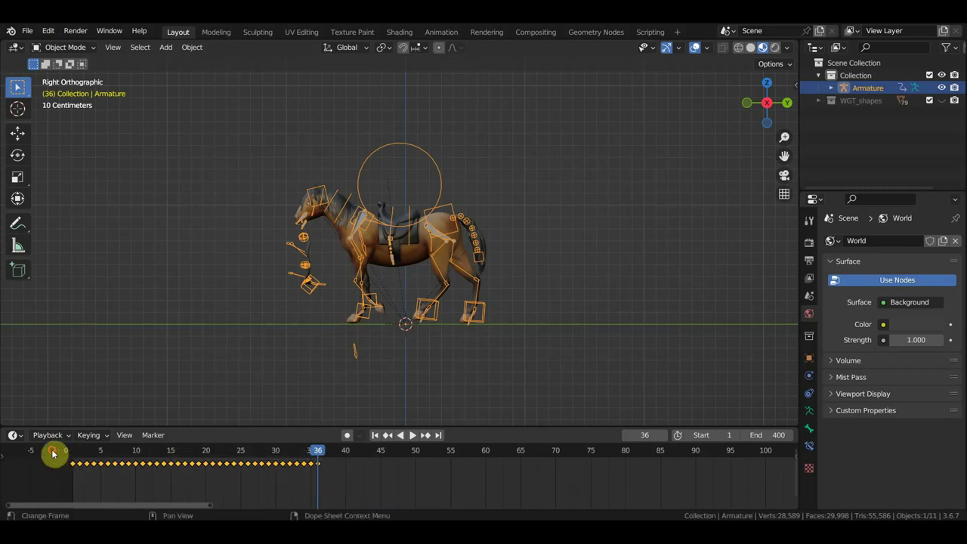
Step: Put the horse armature into Pose Mode with all bones selected
left_click(66, 47)
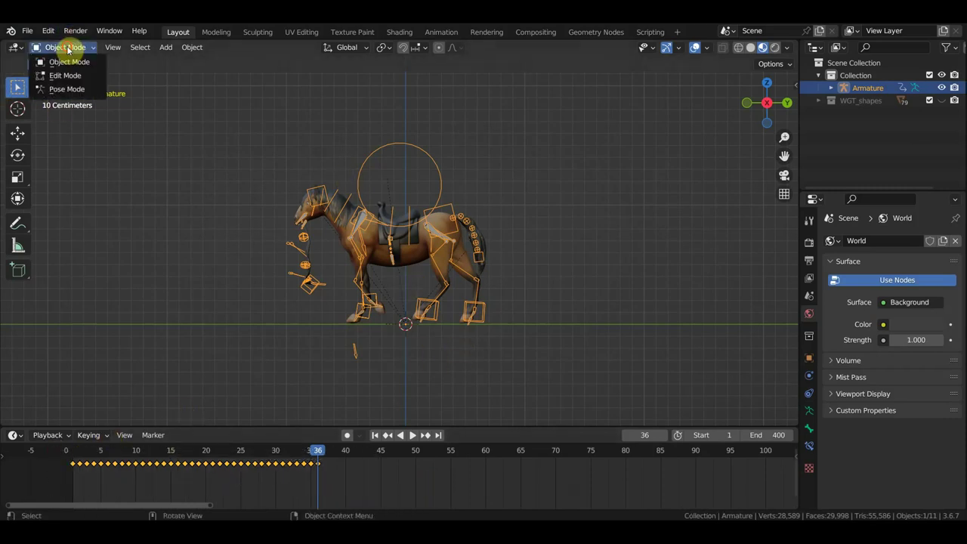
left_click(71, 89)
key("a")
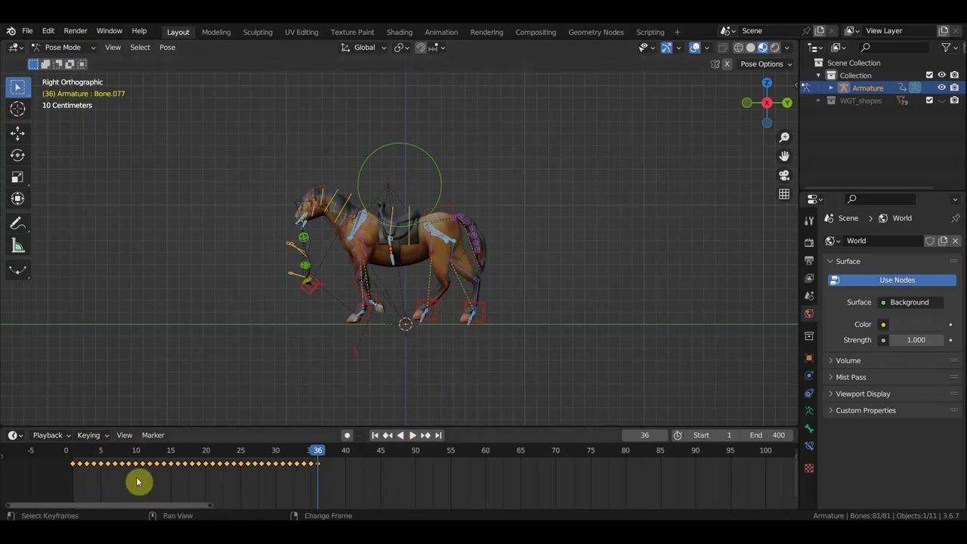
Step: Duplicate the walk-cycle keys twice, placing each copy right after the previous cycle
key("shift+d")
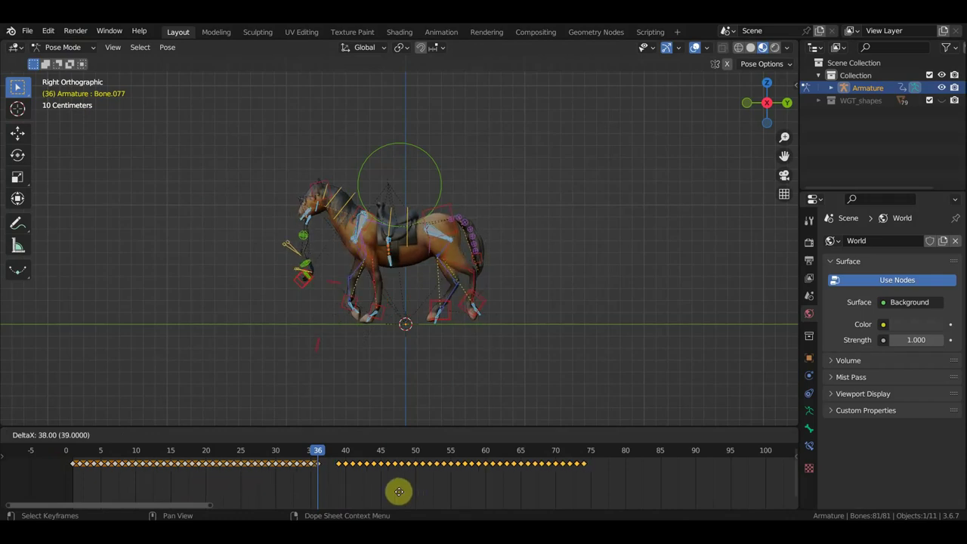
left_click(390, 490)
scroll(393, 491, "down", 1)
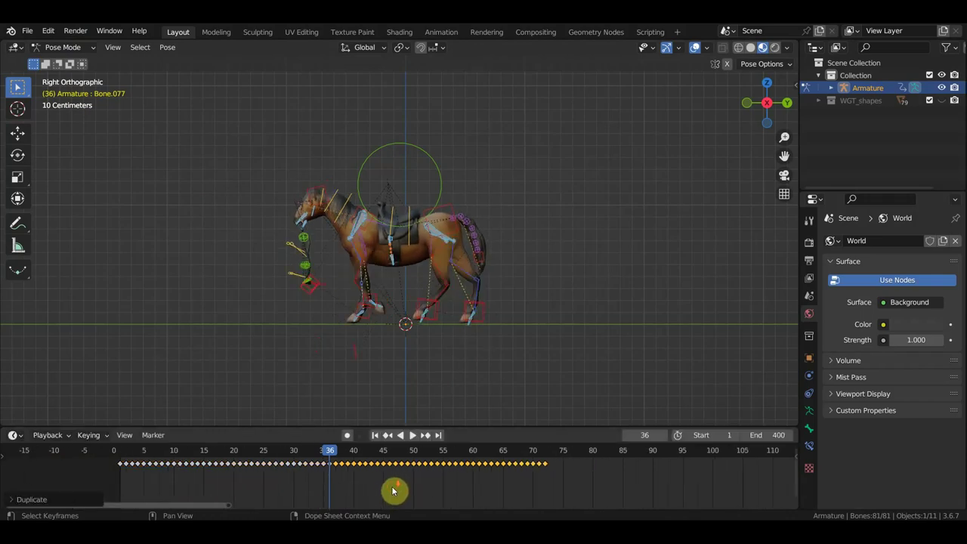
key("shift+d")
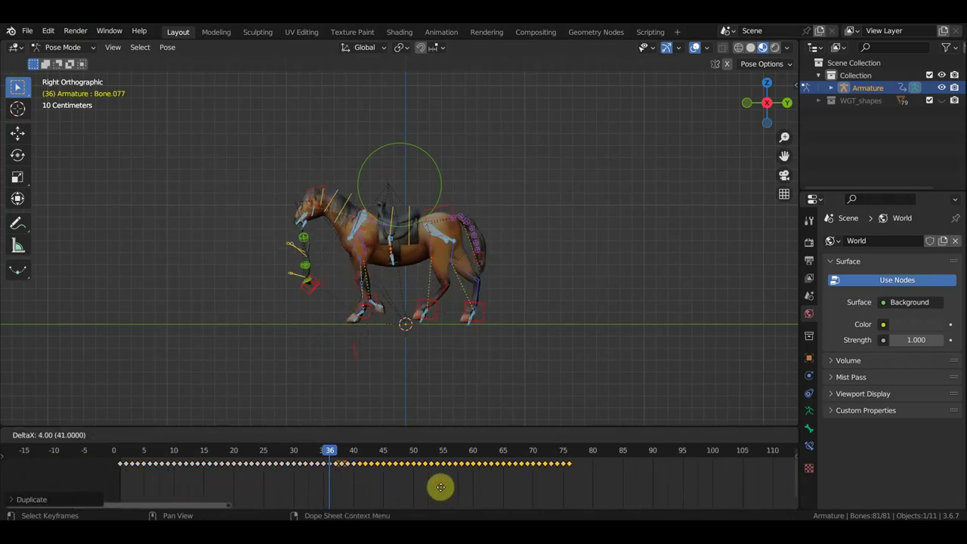
left_click(609, 484)
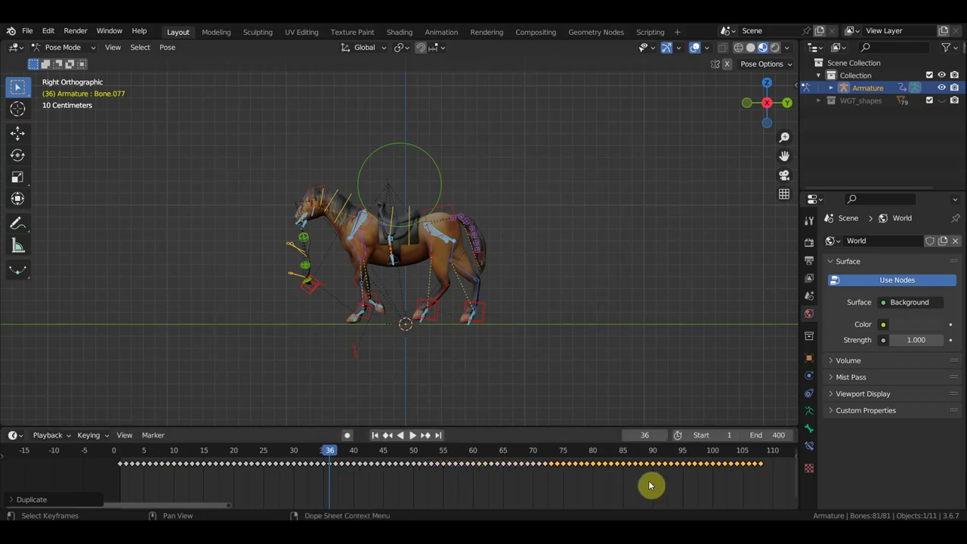
Step: Duplicate all keys to start at frame 110, shift them one frame earlier, and check frame 103
mouse_move(657, 481)
middle_mouse_down("ctrl")
mouse_move(244, 494)
mouse_move(338, 484)
middle_mouse_up("ctrl")
scroll(363, 480, "down", 2)
middle_click_drag(396, 477, 469, 479)
mouse_move(473, 481)
left_mouse_down()
mouse_move(367, 462)
mouse_move(140, 451)
left_mouse_up()
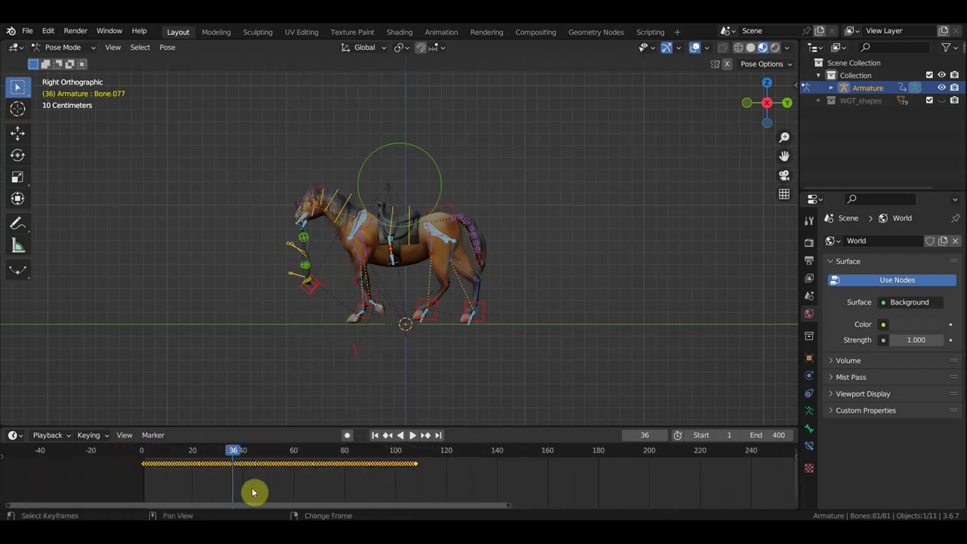
key("shift+d")
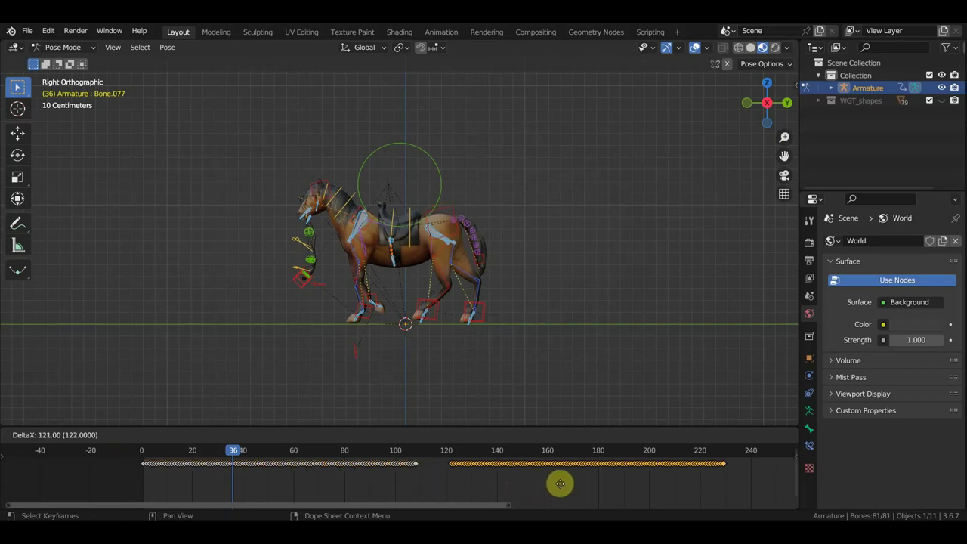
left_click(530, 483)
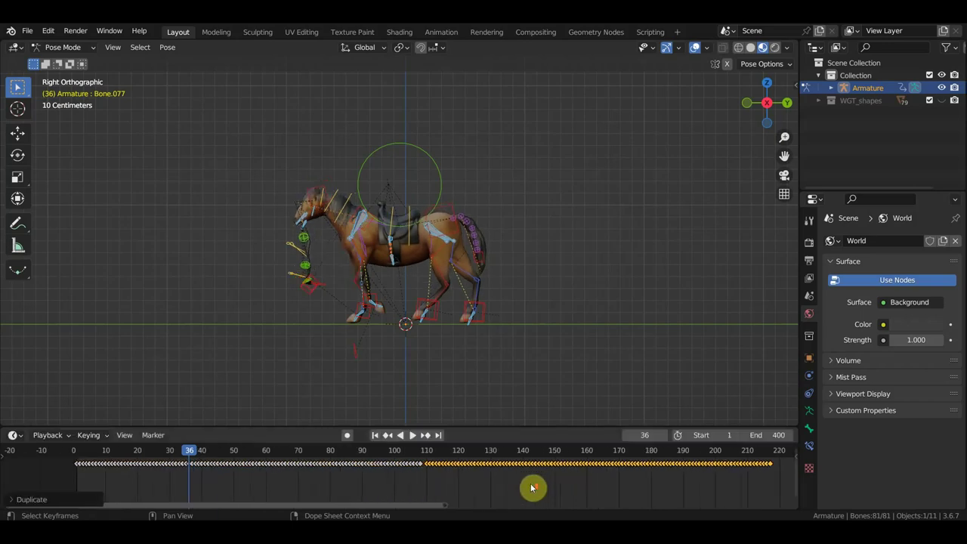
scroll(532, 484, "up", 6)
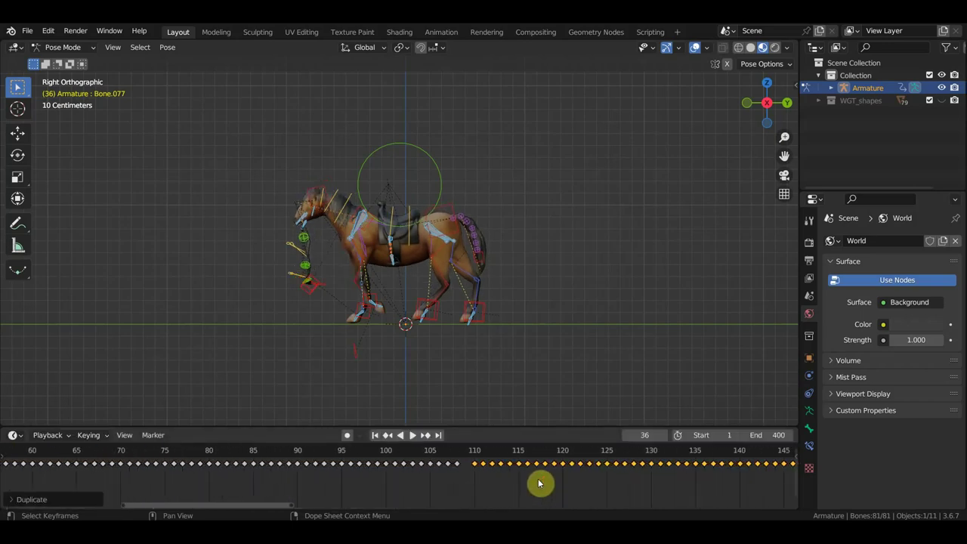
key("g")
left_click(565, 485)
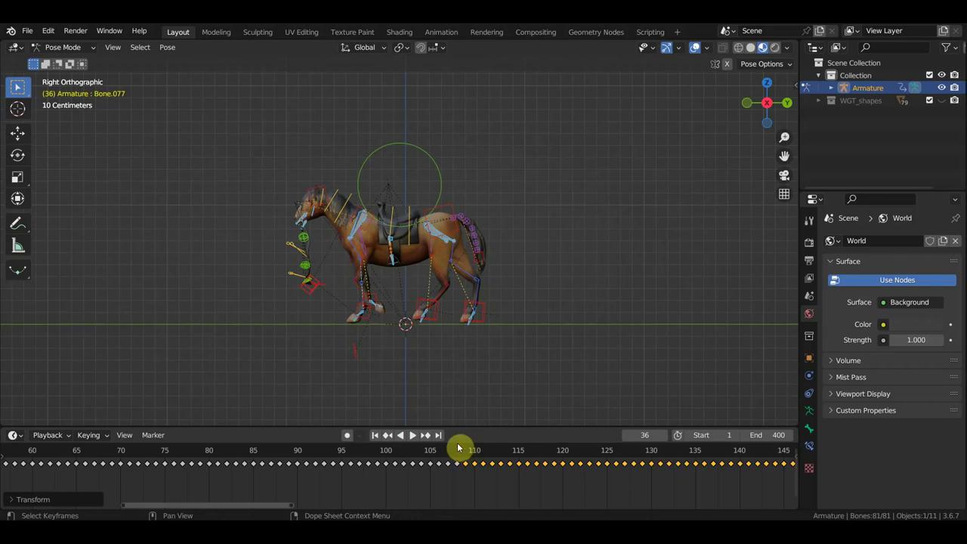
left_click(414, 450)
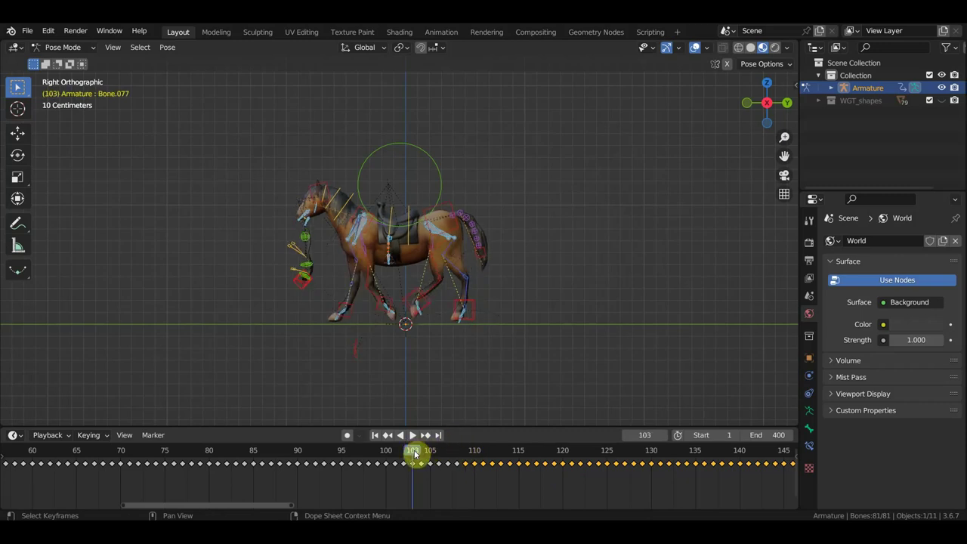
Step: Play the extended walk, jump back to frame 94, and stop playback
key("space")
left_click(331, 449)
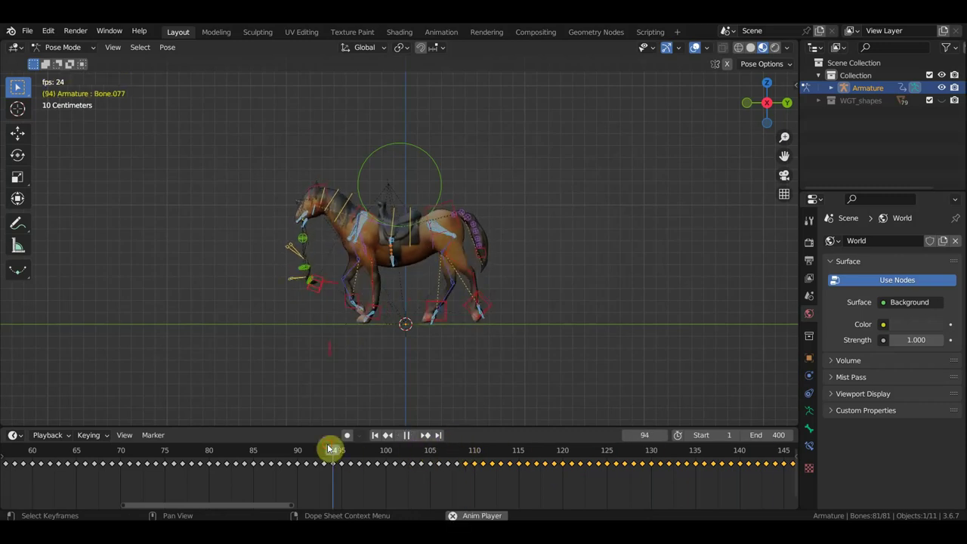
key("space")
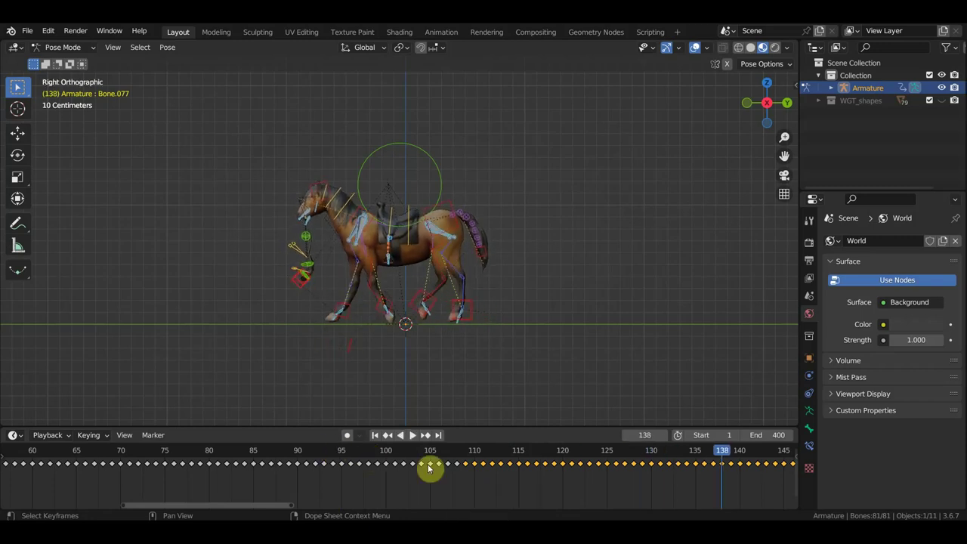
scroll(498, 469, "down", 2)
scroll(512, 475, "down", 2)
scroll(512, 484, "down", 3)
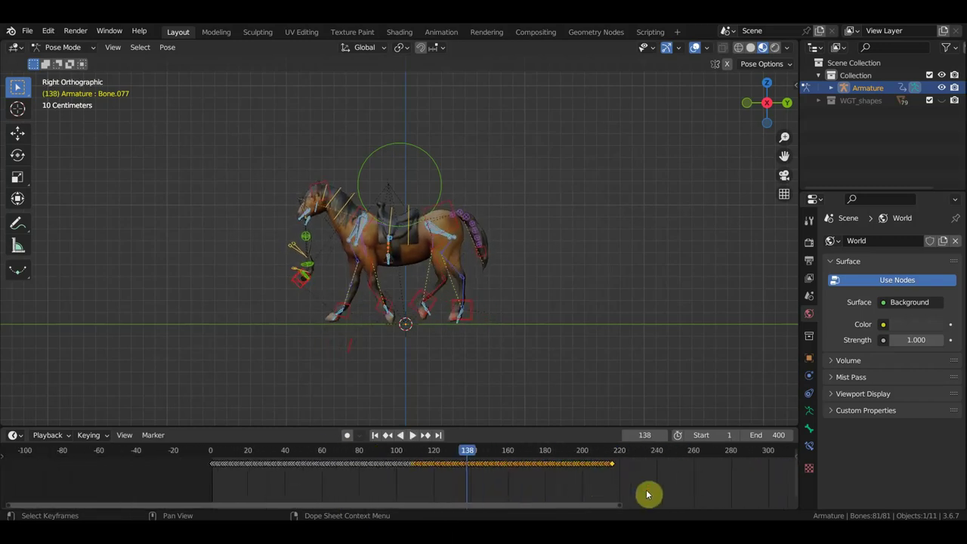
Step: Duplicate all walk keys to follow the original cycle near frame 217, nudge earlier, then play and stop
left_click_drag(646, 495, 212, 462)
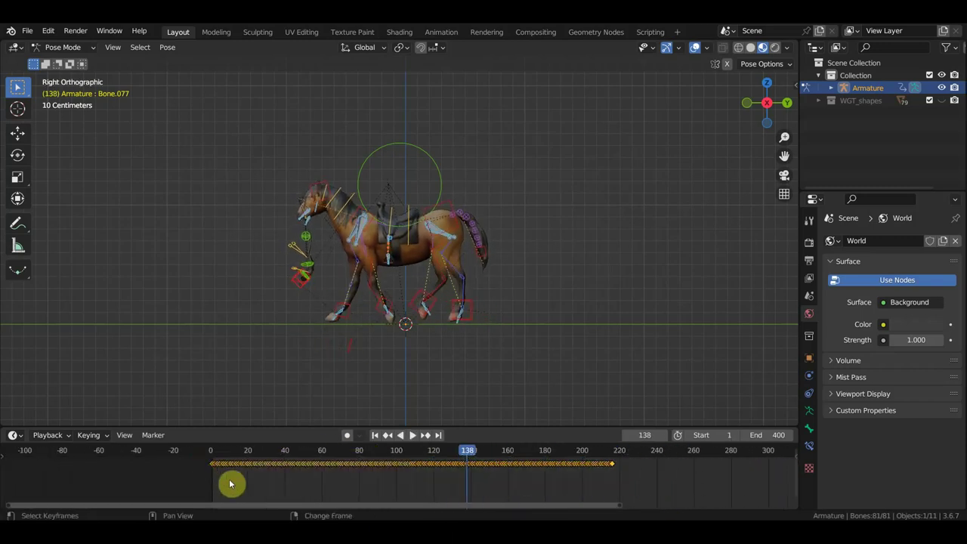
key("shift+d")
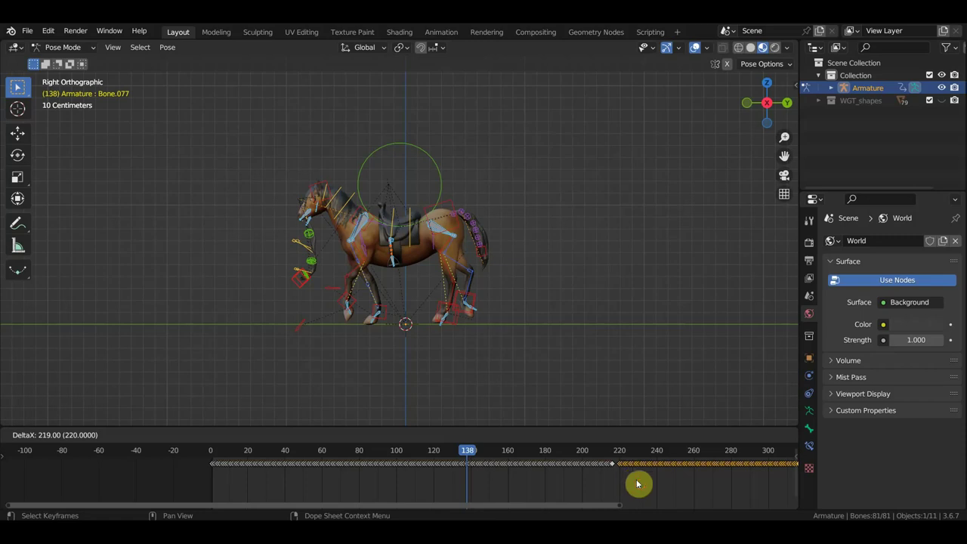
left_click(637, 483)
mouse_move(647, 479)
middle_mouse_down()
mouse_move(682, 479)
mouse_move(378, 479)
middle_mouse_up()
scroll(423, 480, "up", 3)
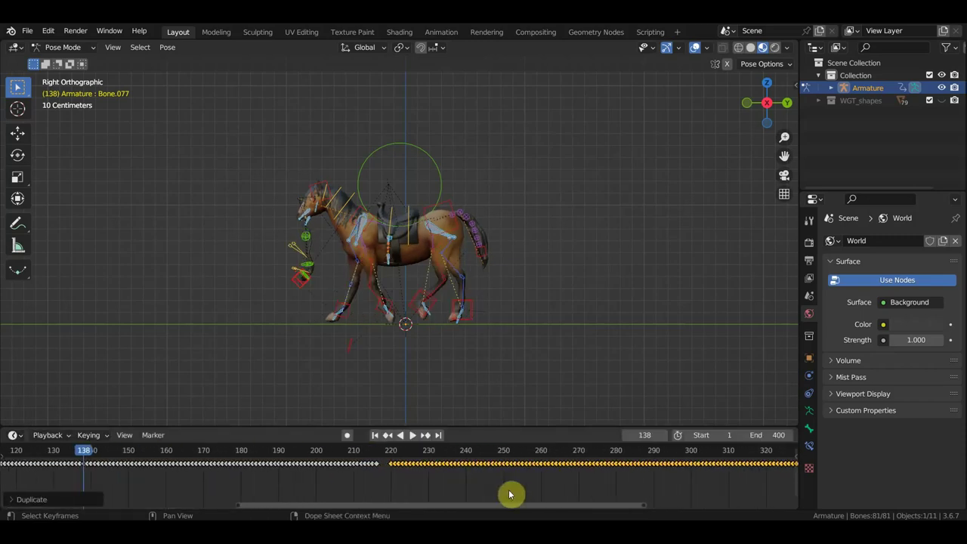
key("g")
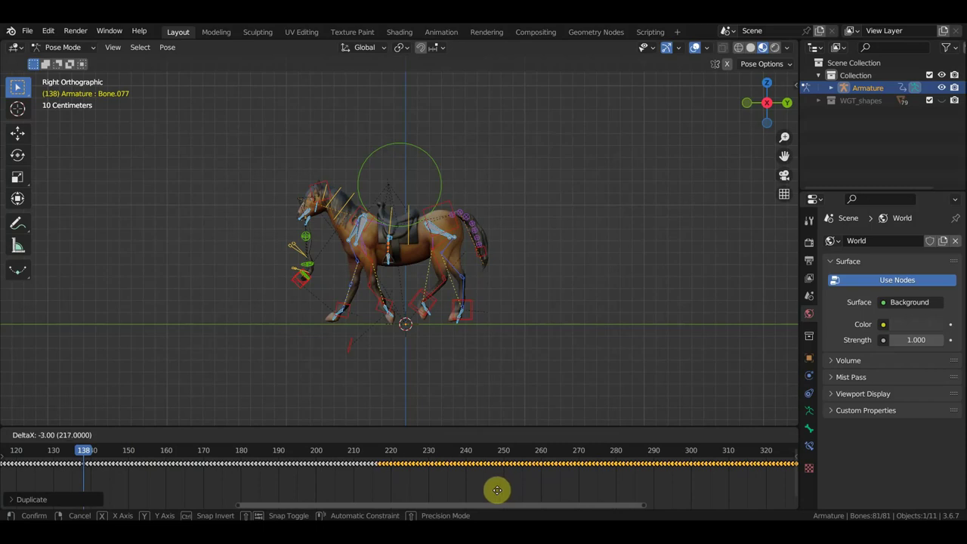
left_click(500, 495)
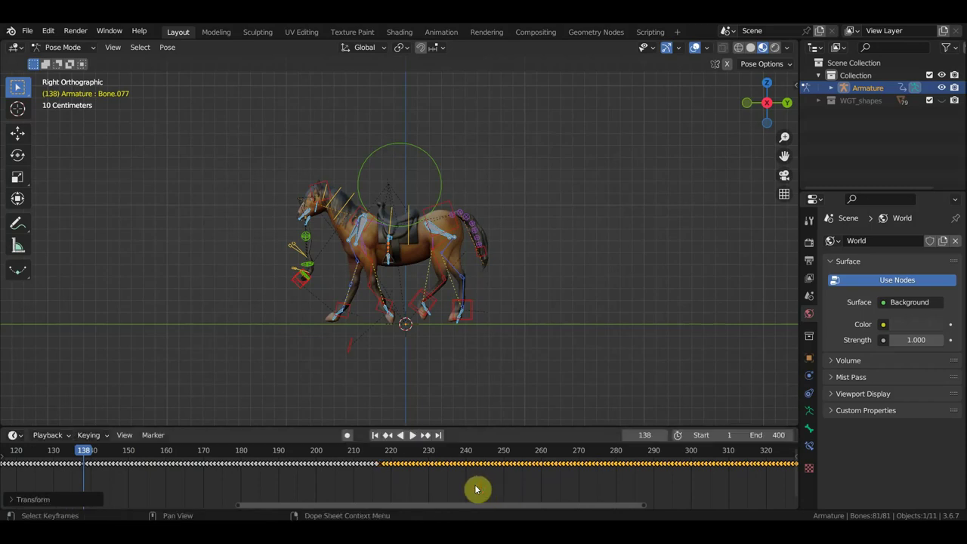
key("space")
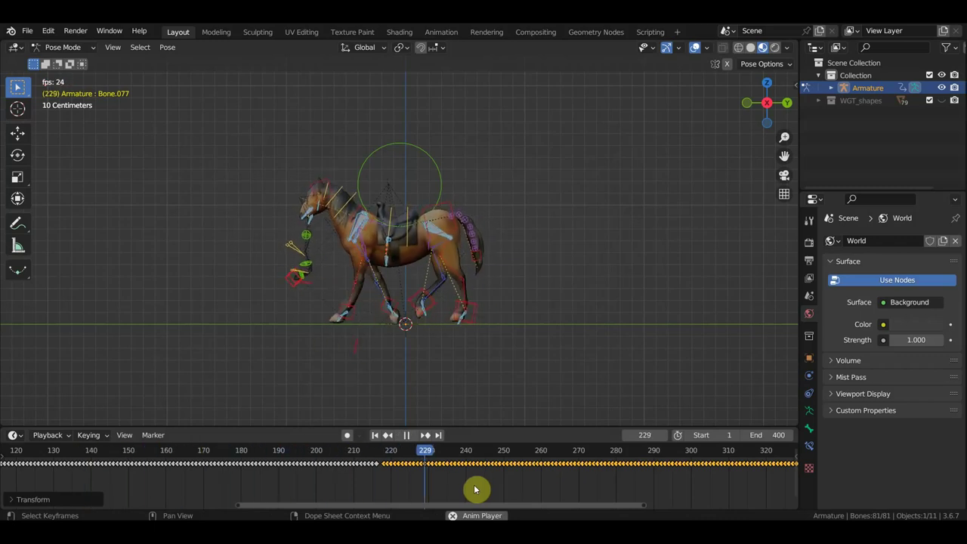
key("space")
Step: Set the scene end frame to 434, where the duplicated keys finish
scroll(474, 487, "down", 1)
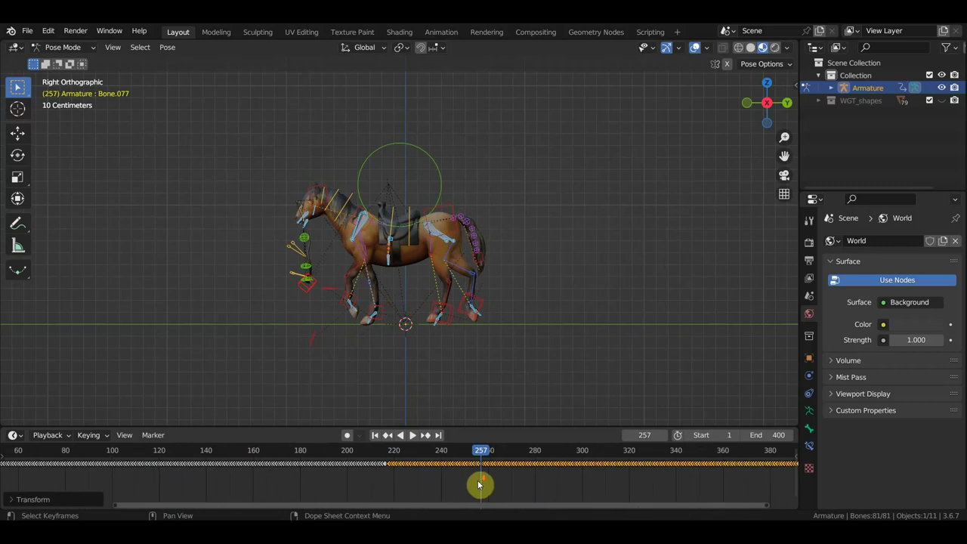
scroll(473, 487, "down", 3)
scroll(473, 487, "down", 1)
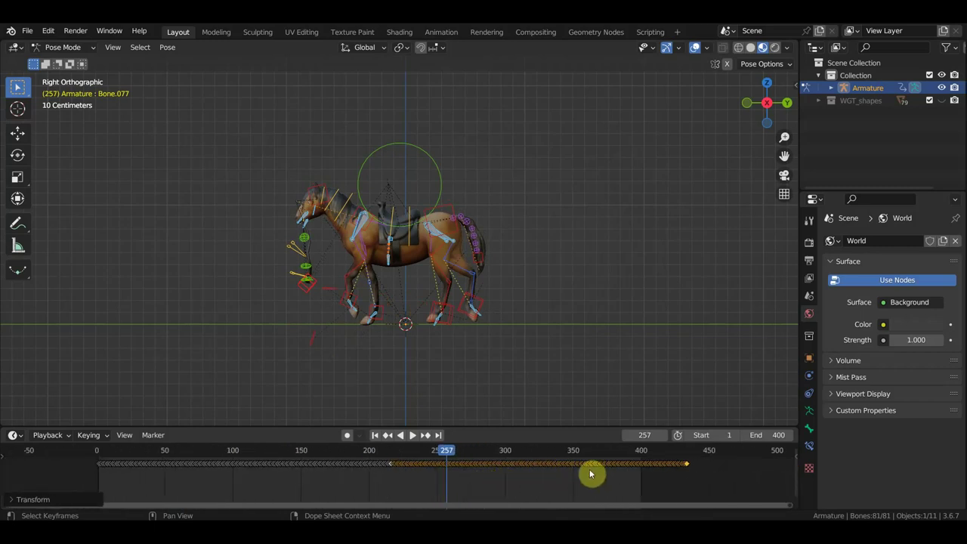
left_click(686, 453)
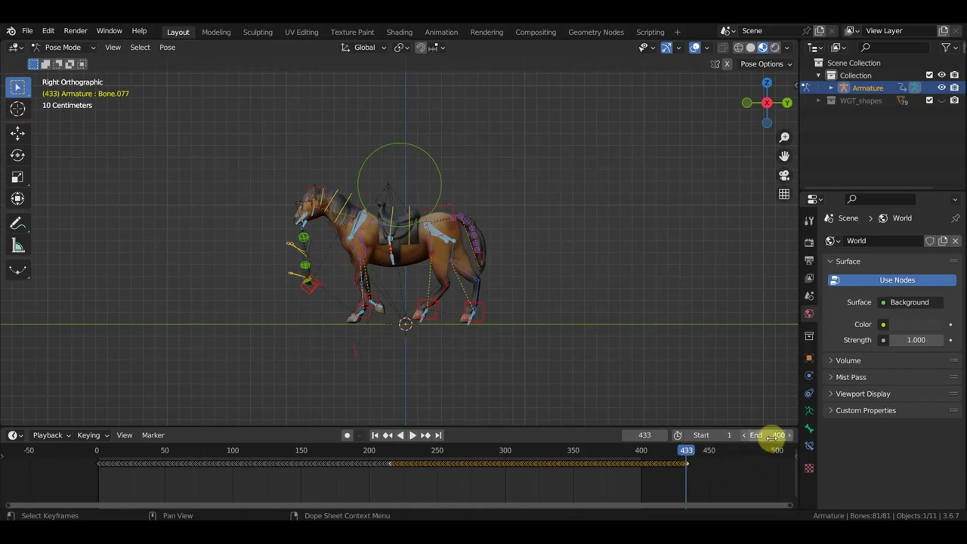
left_click(688, 453)
type("434")
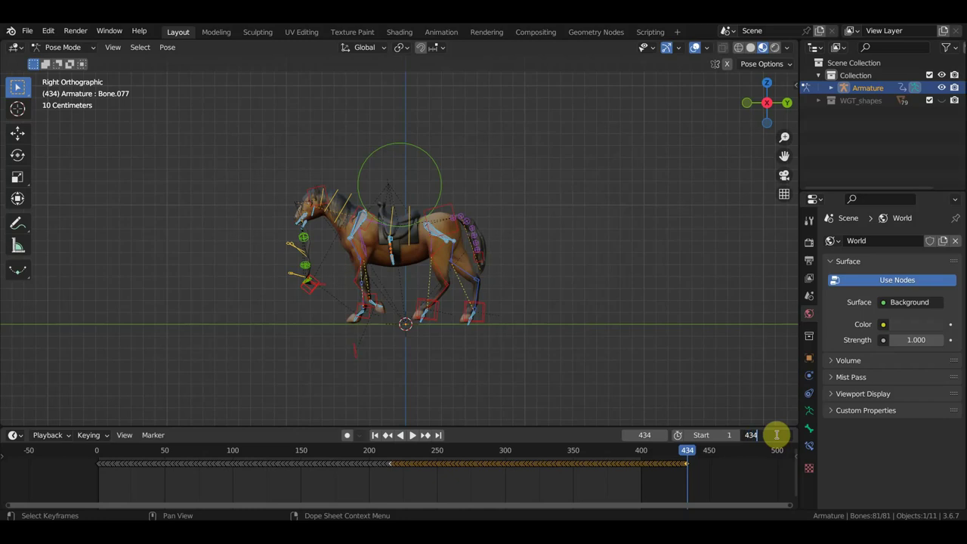
key("Return")
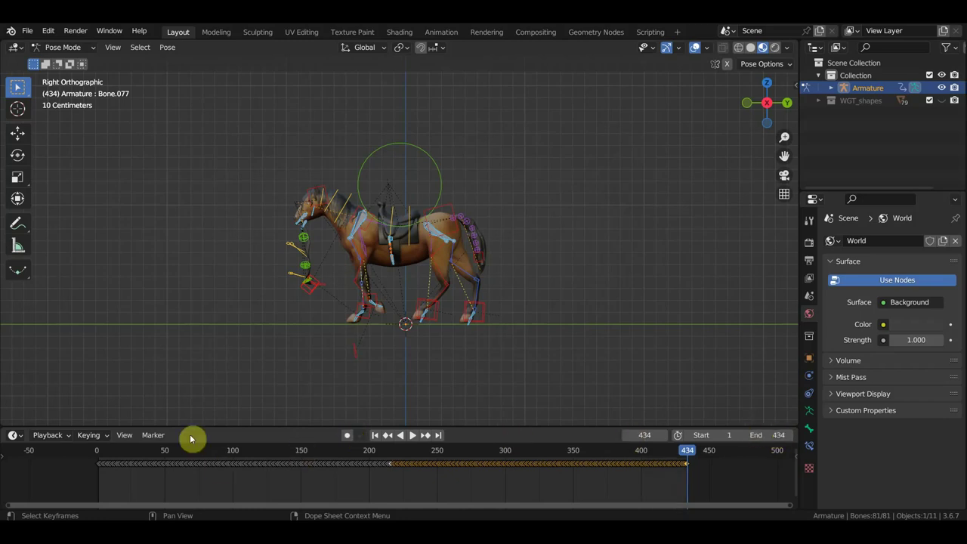
Step: Save the file 'Мустанг походка. на поводу. для солдата.blend'
left_click(28, 33)
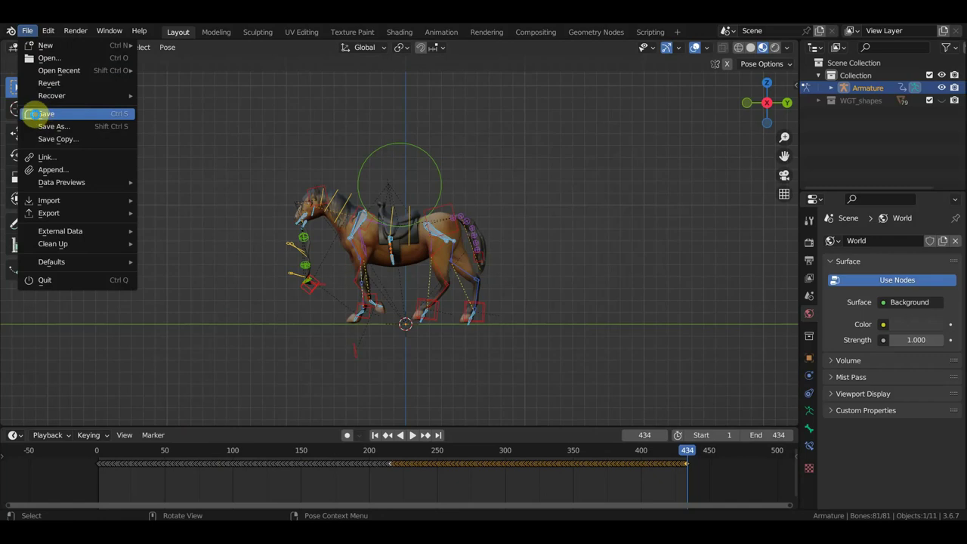
left_click(35, 114)
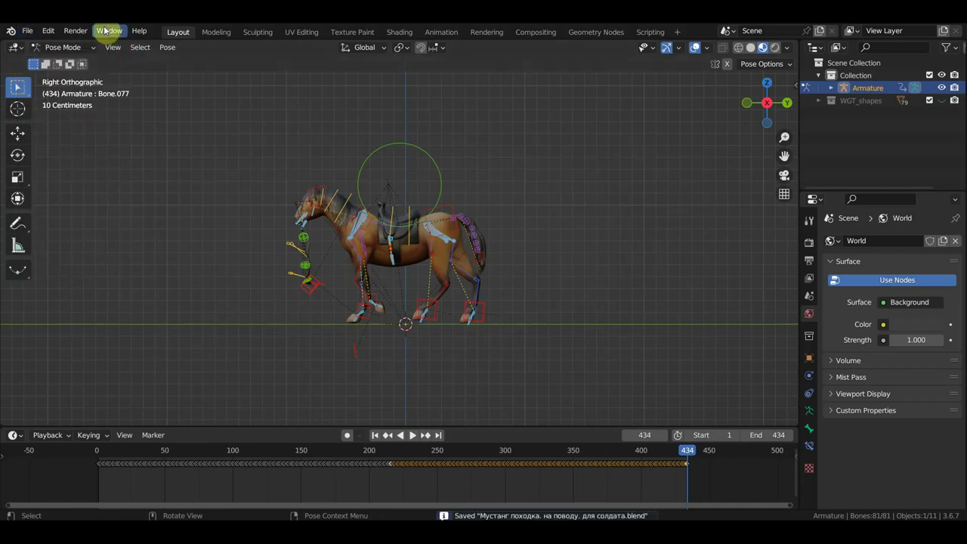
left_click(27, 30)
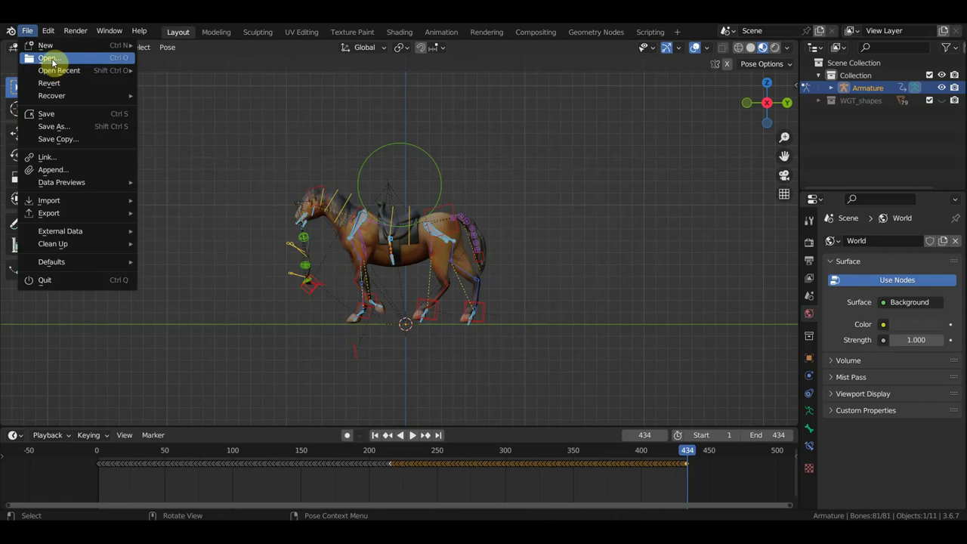
mouse_move(59, 70)
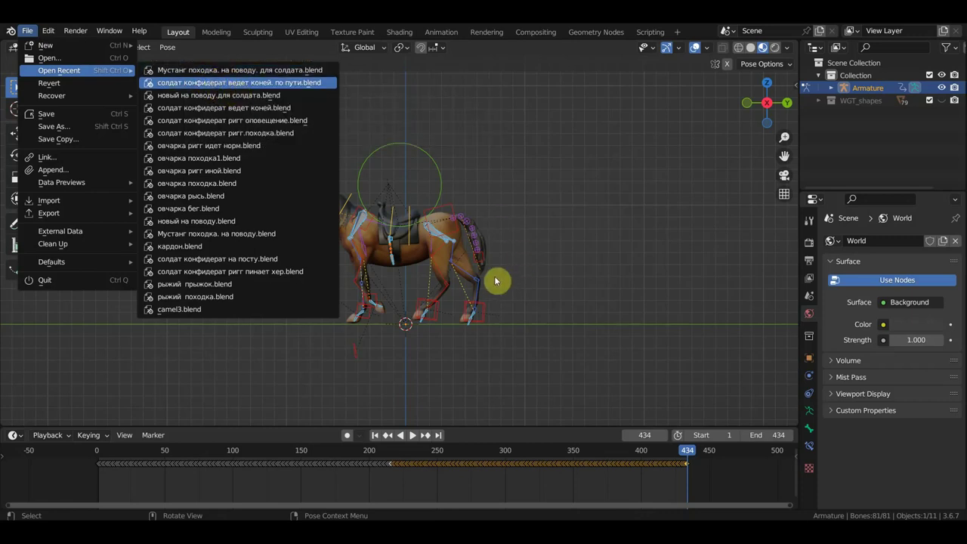
Step: Open the recent scene 'солдат конфедерат ведет коней. по пути.blend' and play its animation
key("Return")
key("space")
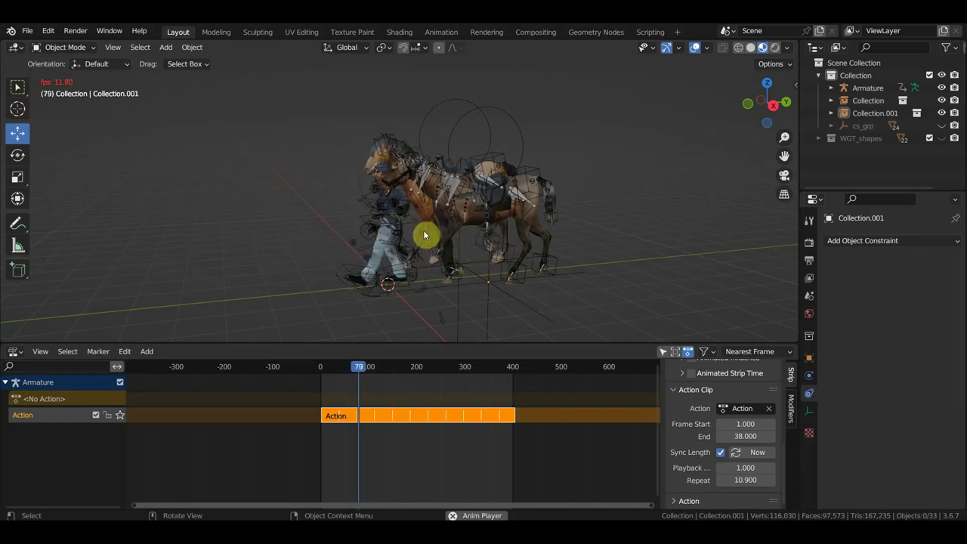
Step: Jump the playhead to around frame 367, stop playback at 393, and open the File menu
left_click(497, 366)
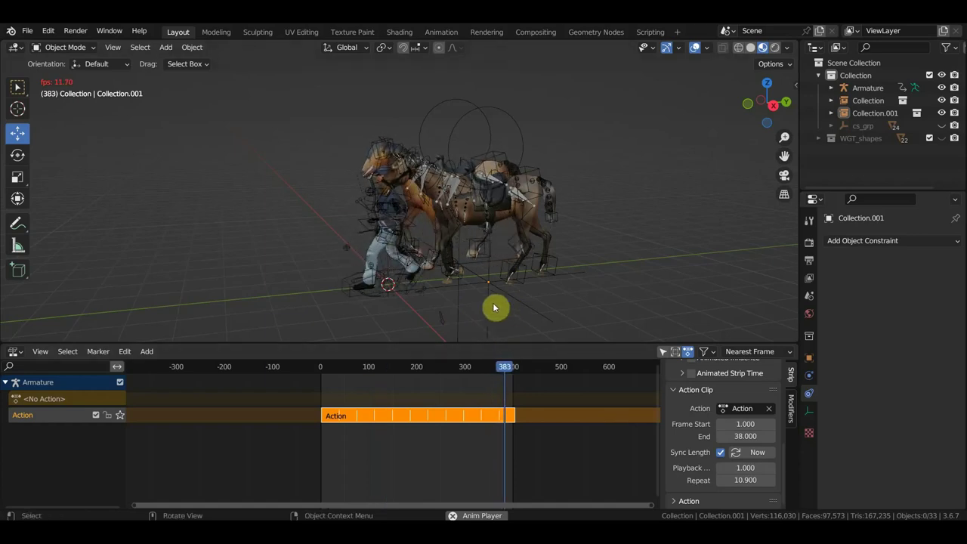
key("space")
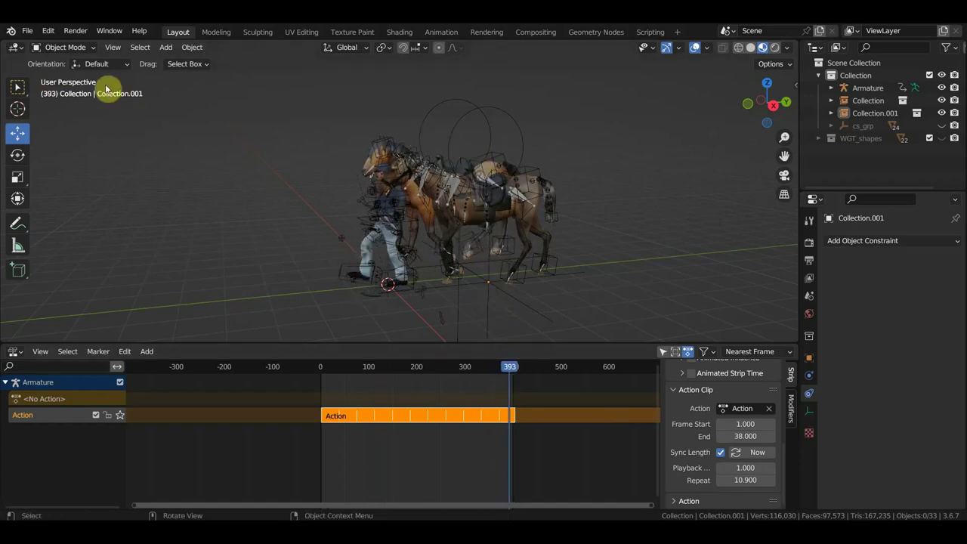
left_click(27, 31)
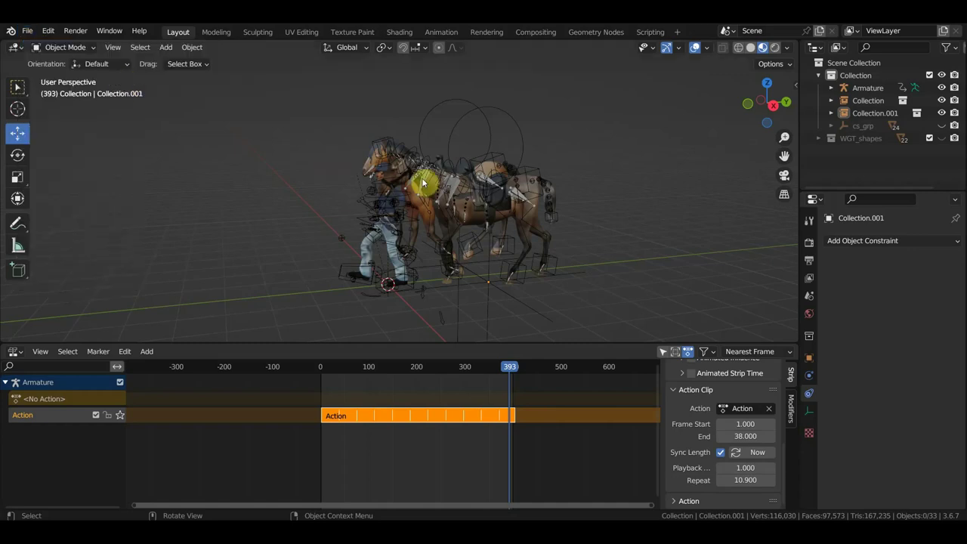
left_click(27, 32)
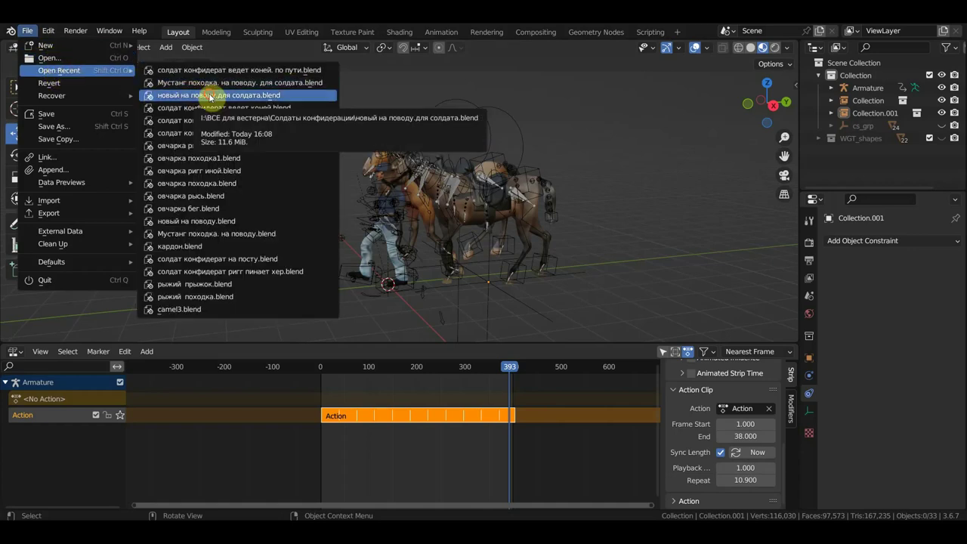
Step: Open the recent horse file without saving and rewind the playhead to frame 0
left_click(210, 96)
left_click(517, 288)
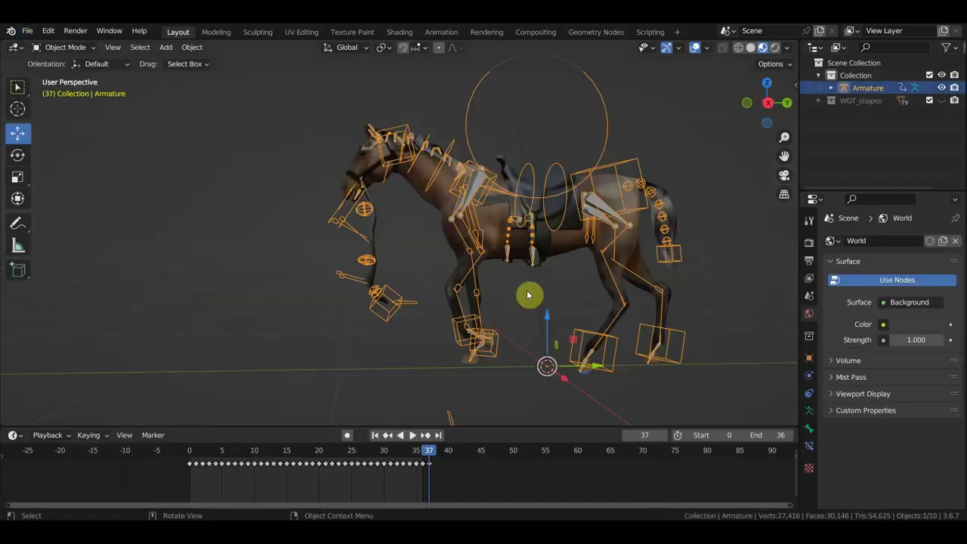
left_click_drag(453, 483, 181, 459)
left_click_drag(430, 457, 190, 453)
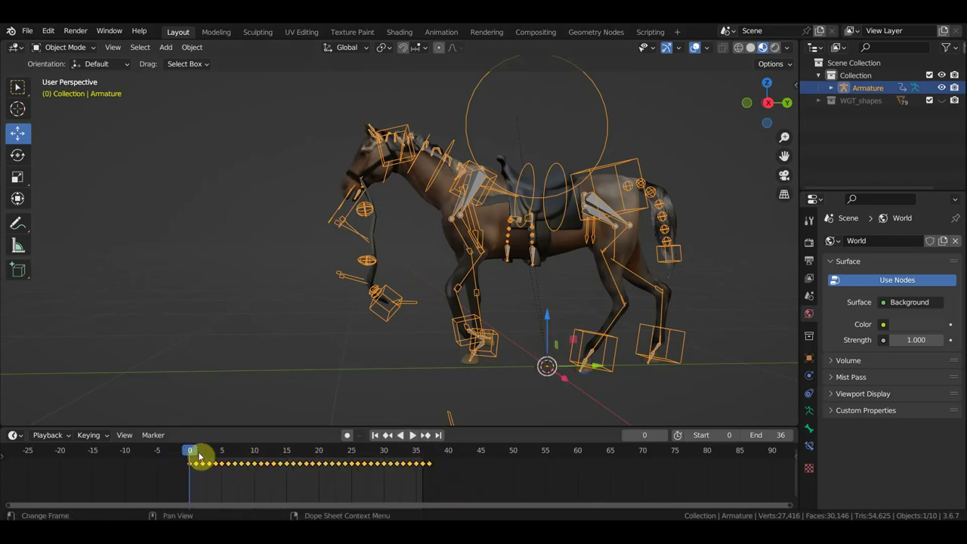
Step: Switch the rig to Pose Mode, select the walk-cycle keys, and set the end frame to 400
left_click(60, 49)
left_click(66, 89)
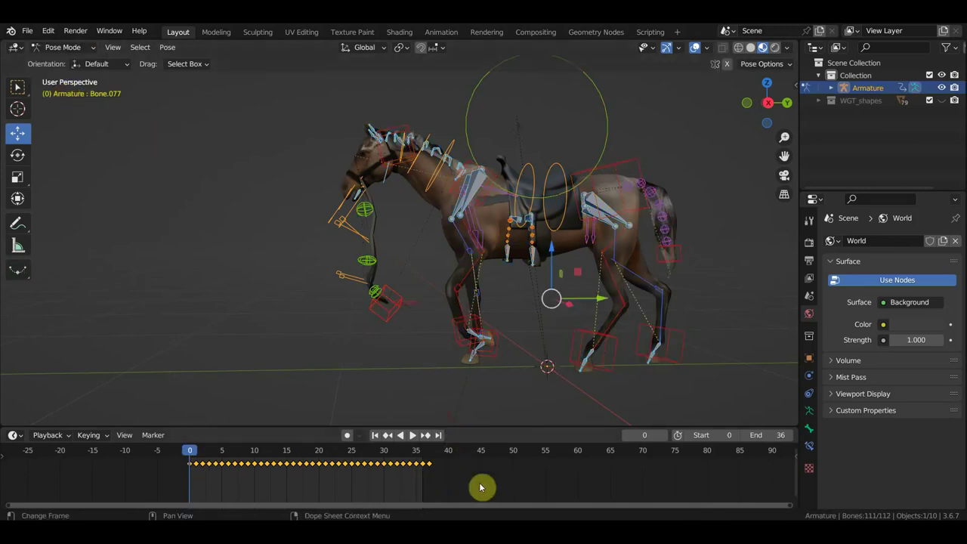
mouse_move(470, 484)
left_mouse_down()
mouse_move(219, 461)
mouse_move(205, 468)
left_mouse_up()
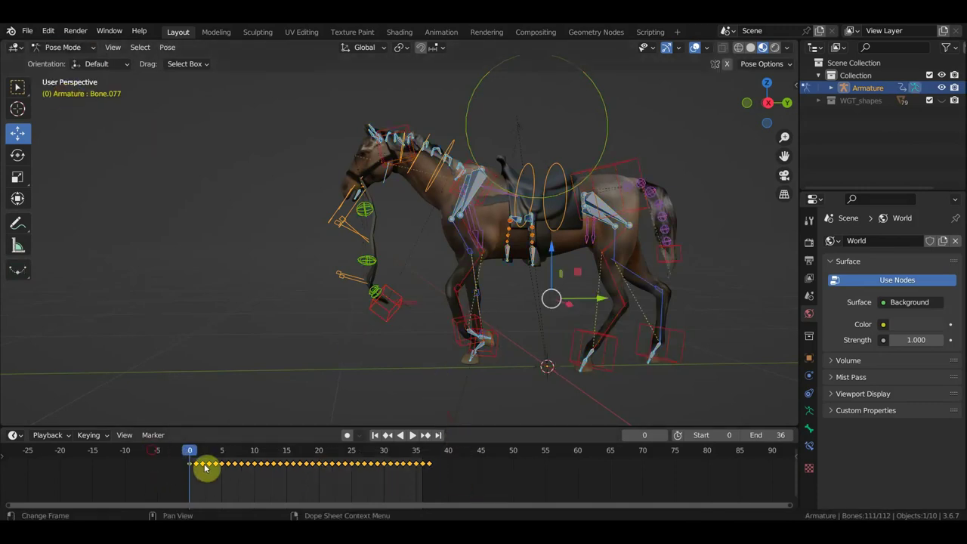
left_click(780, 437)
type("400")
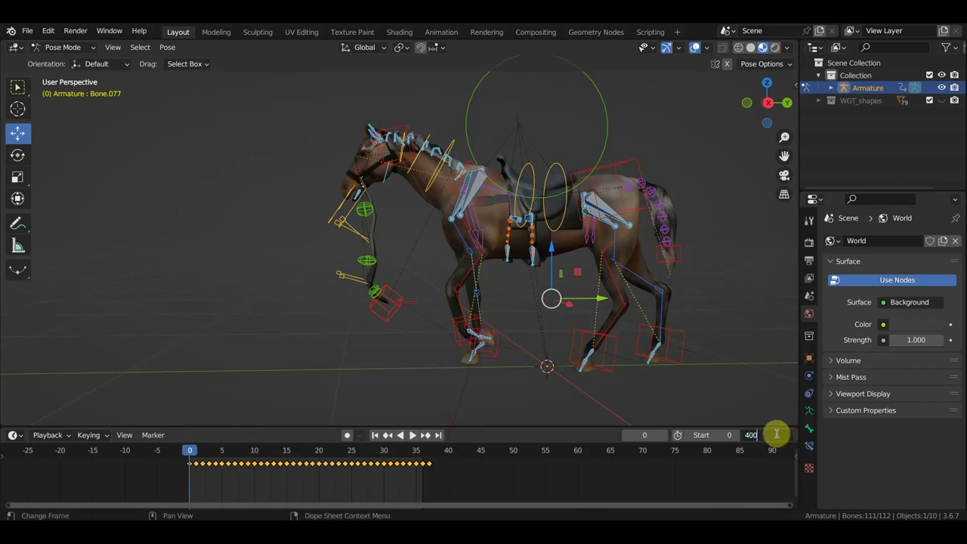
key("Return")
left_click_drag(511, 488, 139, 456)
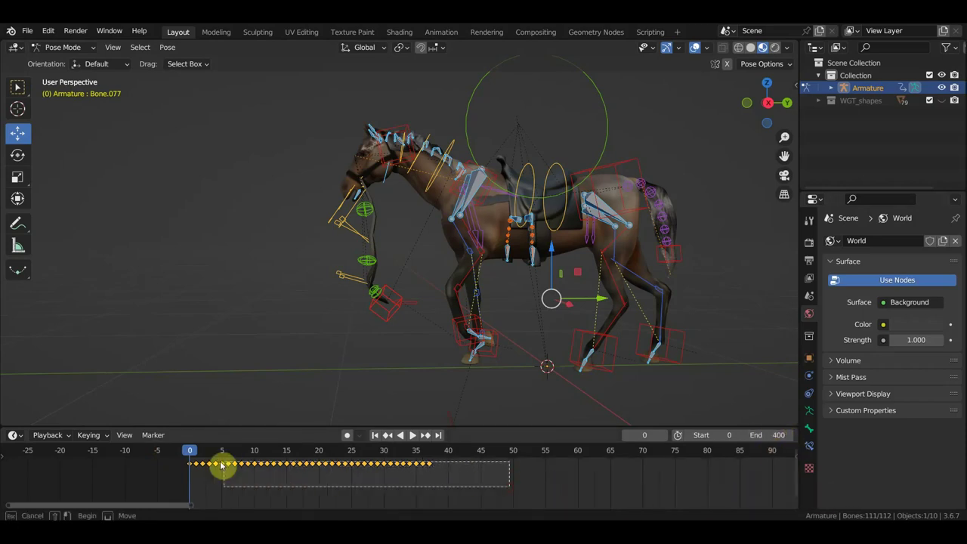
key("shift+d")
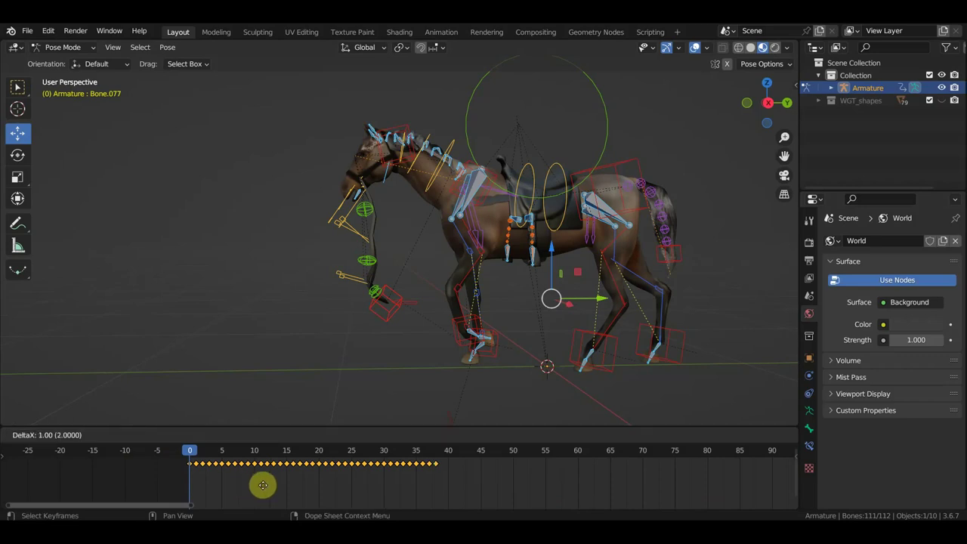
left_click(538, 495)
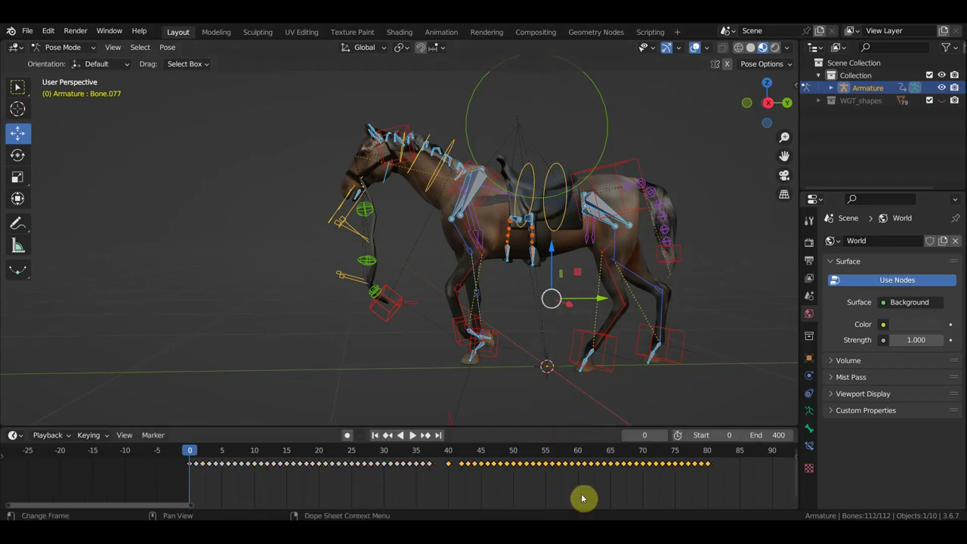
left_click_drag(712, 492, 444, 457)
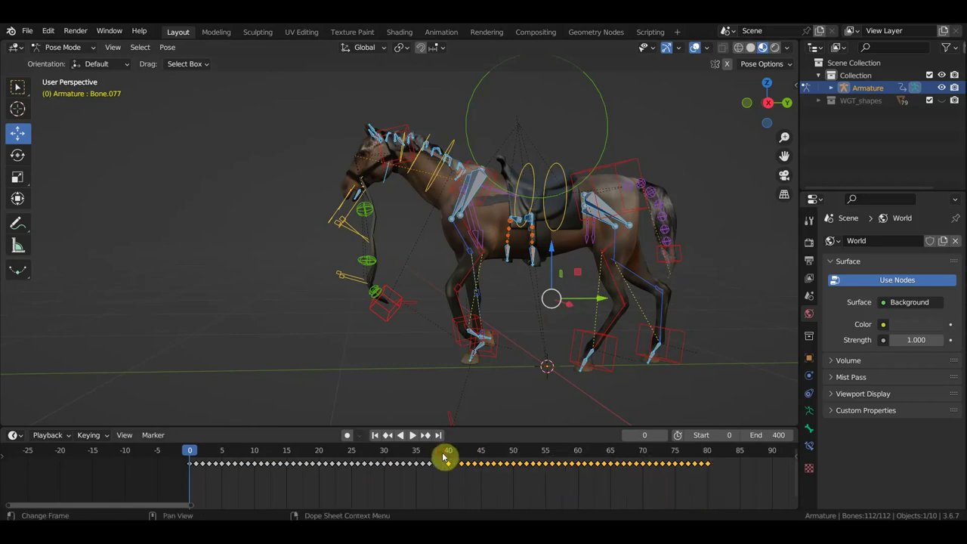
key("Delete")
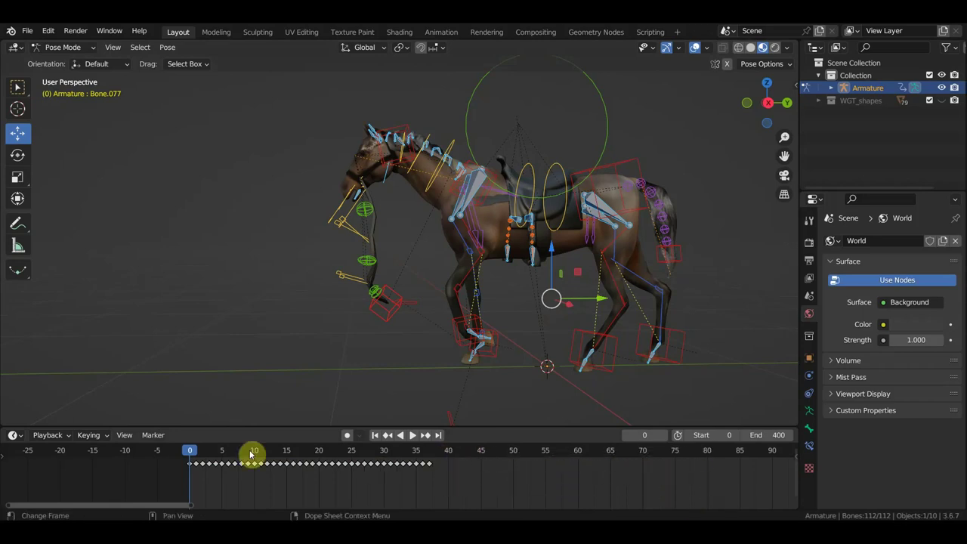
left_click_drag(458, 500, 152, 446)
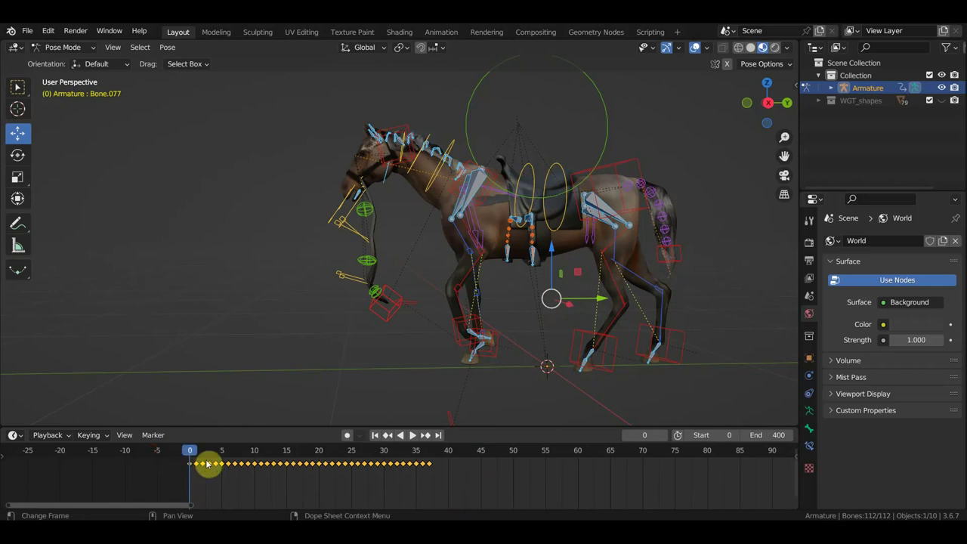
key("shift+d")
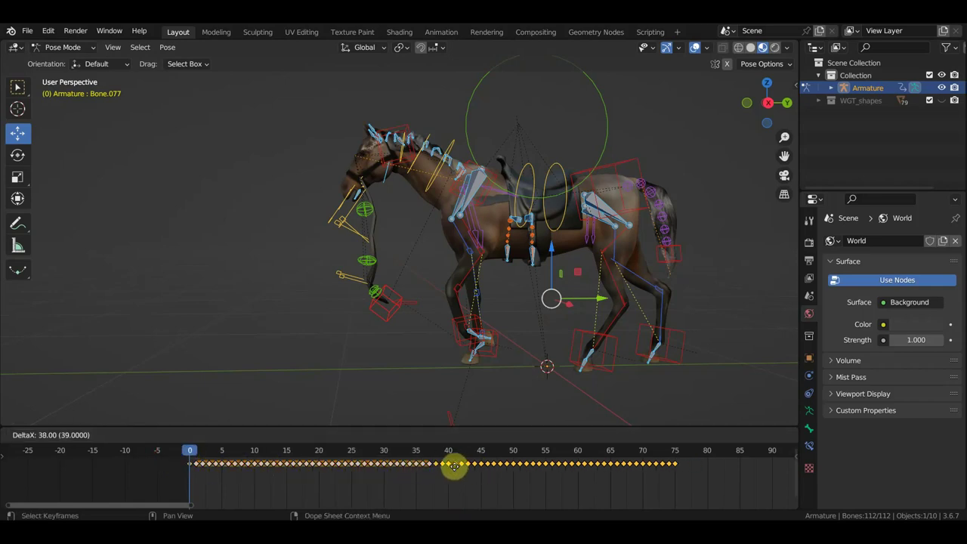
left_click(454, 466)
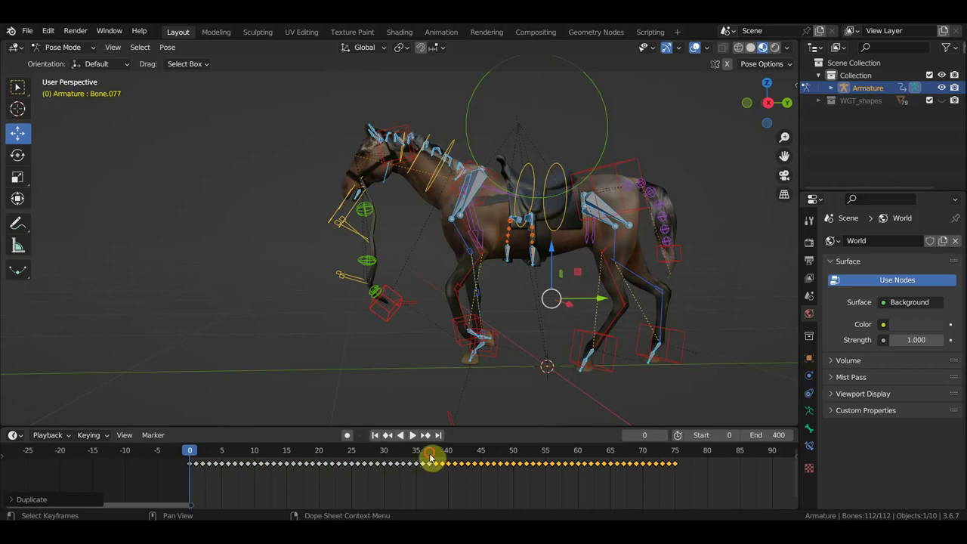
left_click(430, 456)
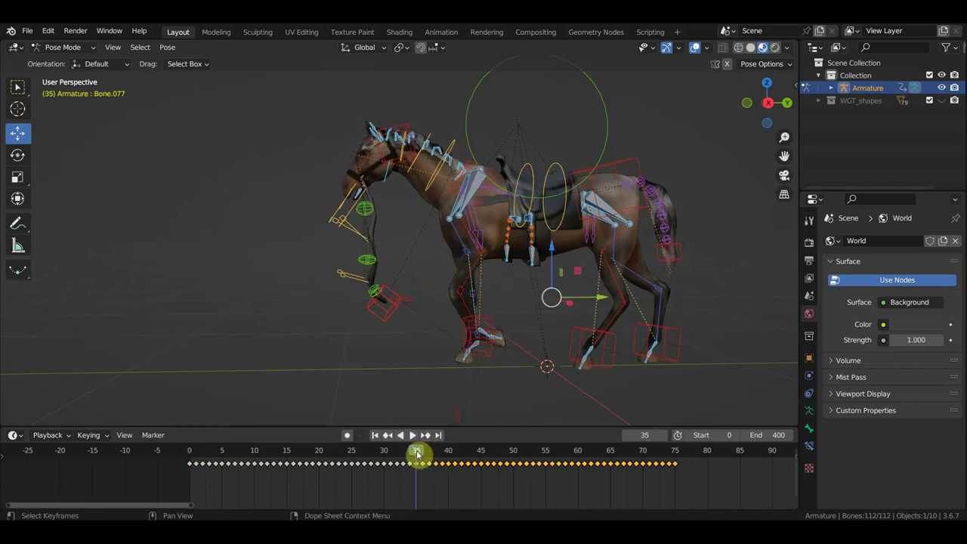
key("space")
left_click(406, 452)
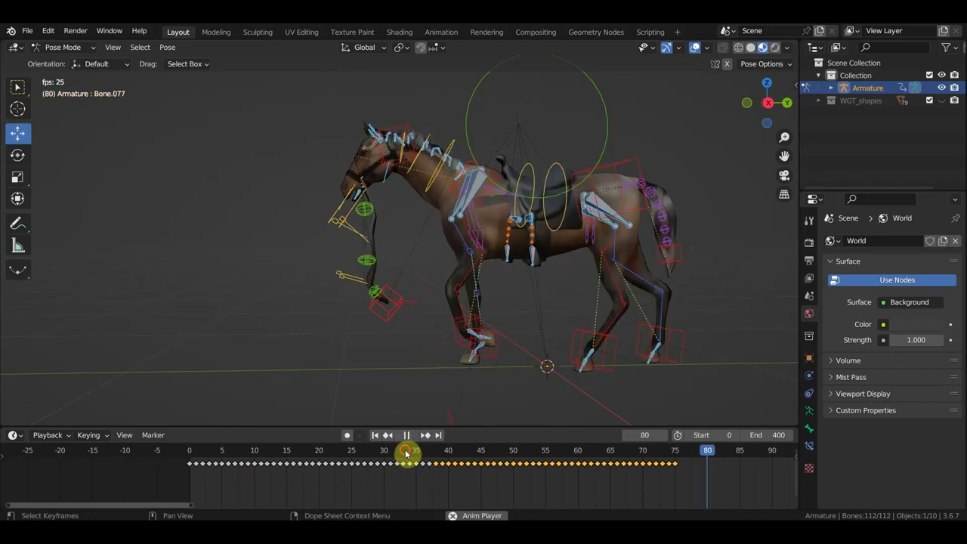
left_click(407, 452)
left_click(407, 451)
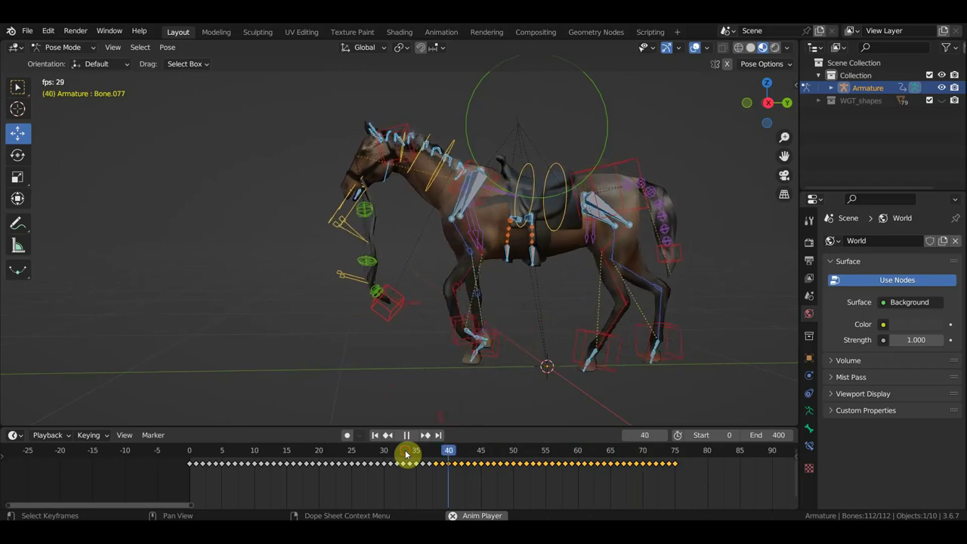
left_click(407, 452)
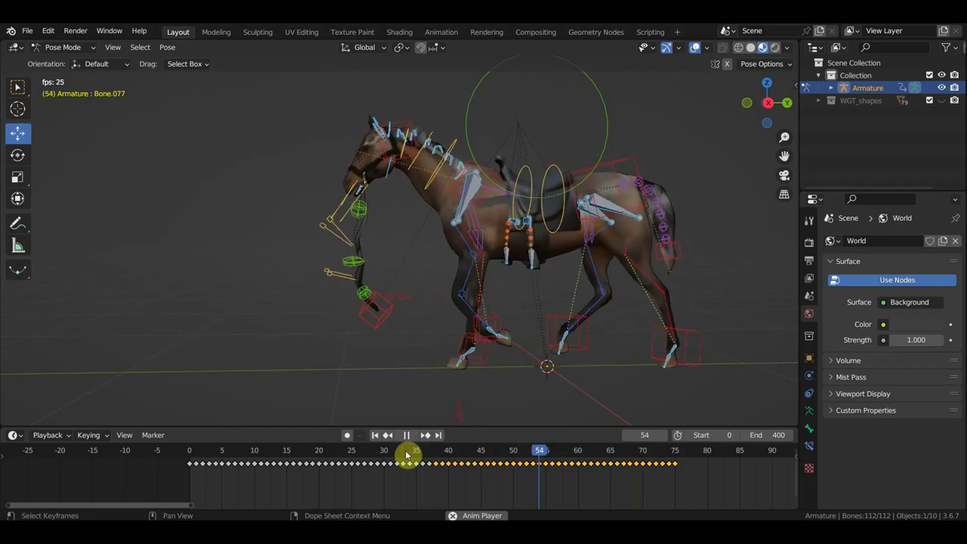
key("space")
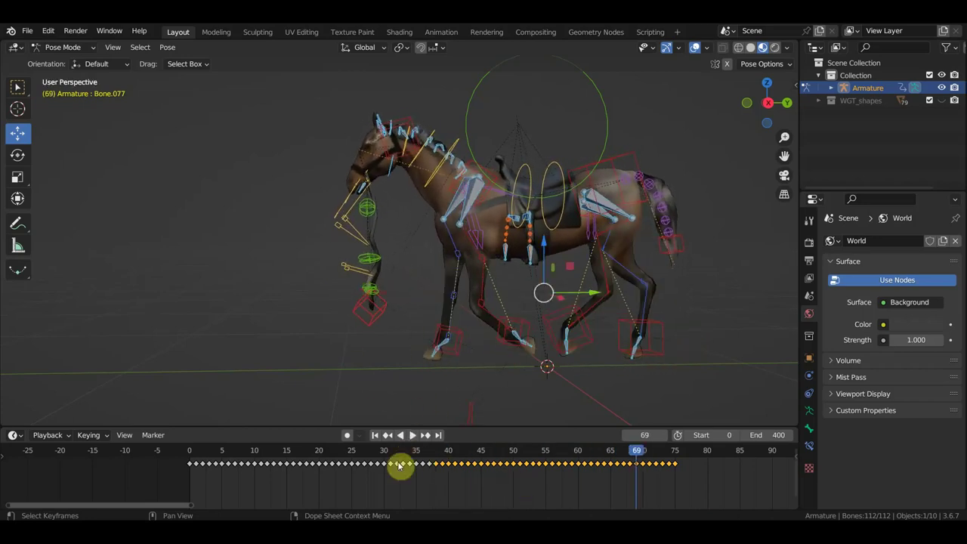
Step: Select all walk-cycle keyframes and place a copy after the original cycle
scroll(574, 487, "down", 1)
mouse_move(716, 485)
left_mouse_down()
mouse_move(334, 473)
mouse_move(190, 454)
left_mouse_up()
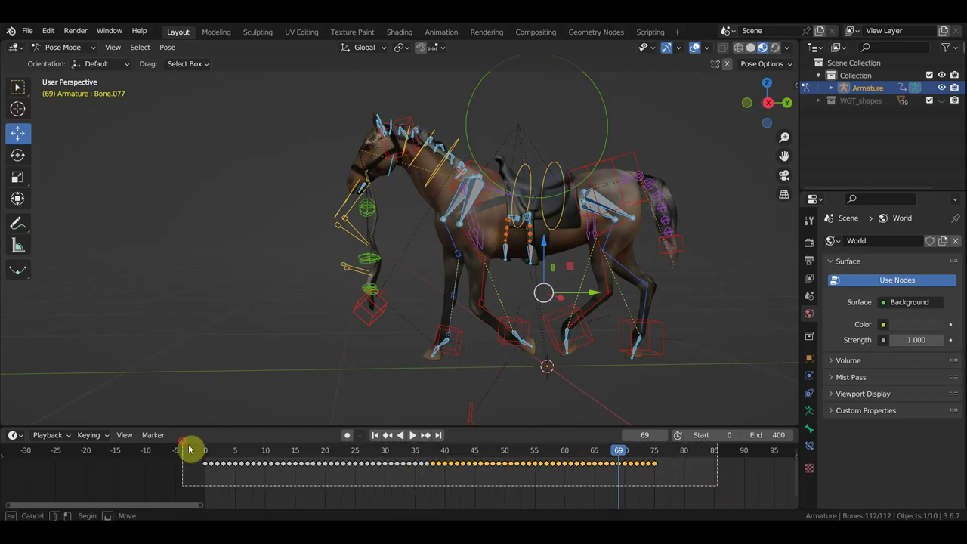
scroll(421, 484, "down", 3, "ctrl")
middle_click_drag(318, 492, 215, 498)
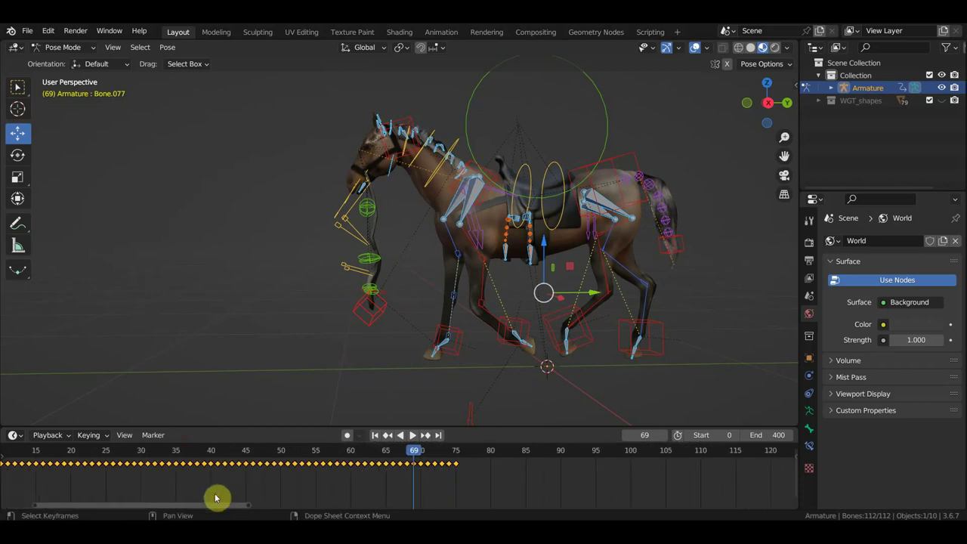
key("g")
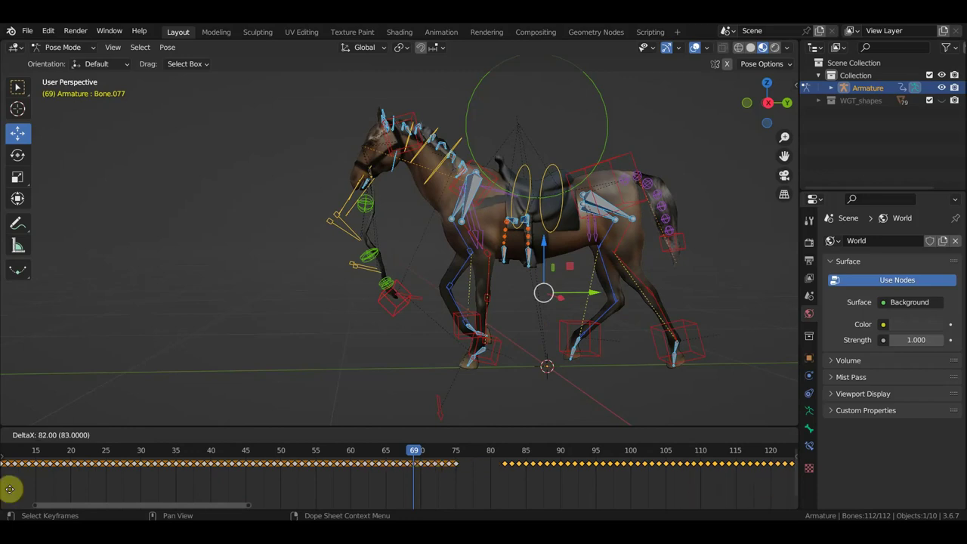
left_click(765, 487)
scroll(707, 485, "down", 2)
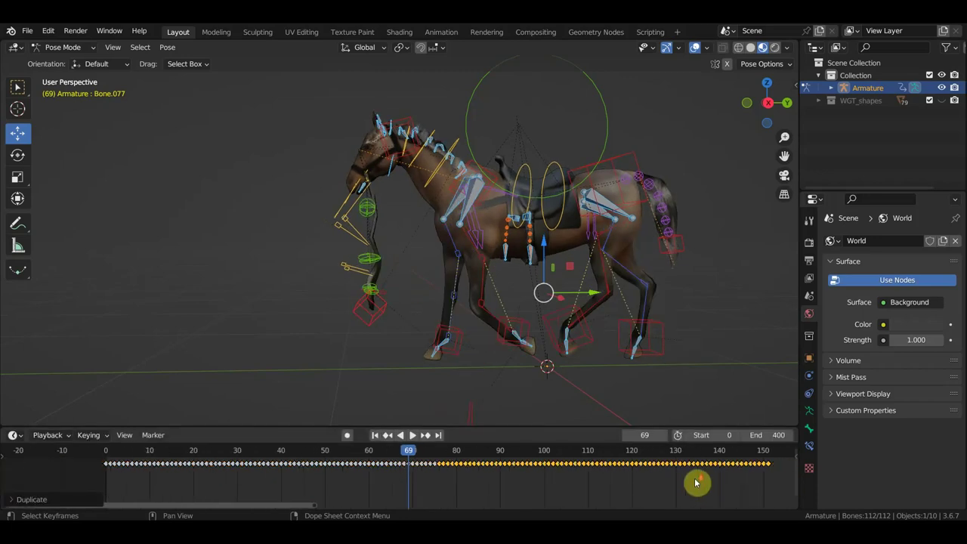
scroll(704, 484, "down", 2)
scroll(704, 484, "down", 2)
Step: Duplicate all keyframes, including the copy, further along and nudge them into place
left_click_drag(692, 498, 175, 439)
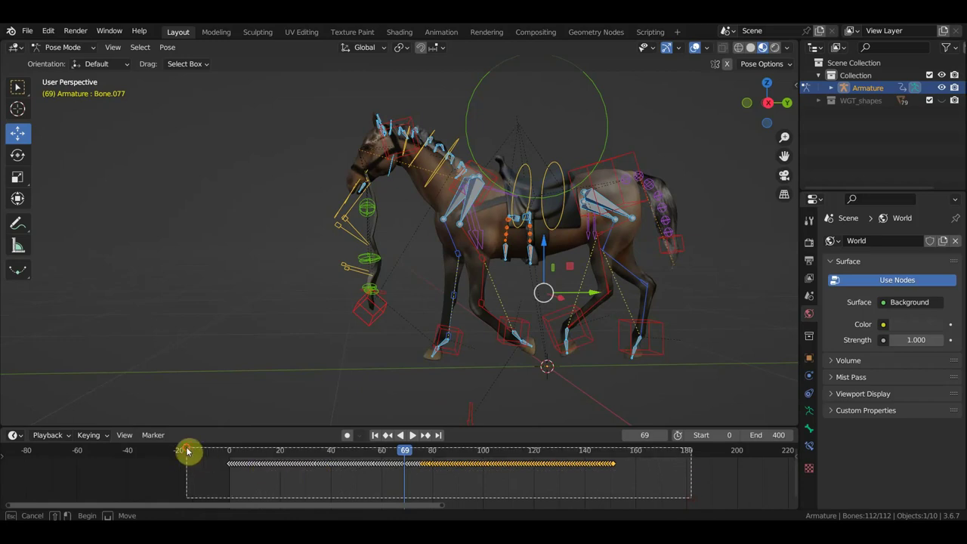
key("shift+d")
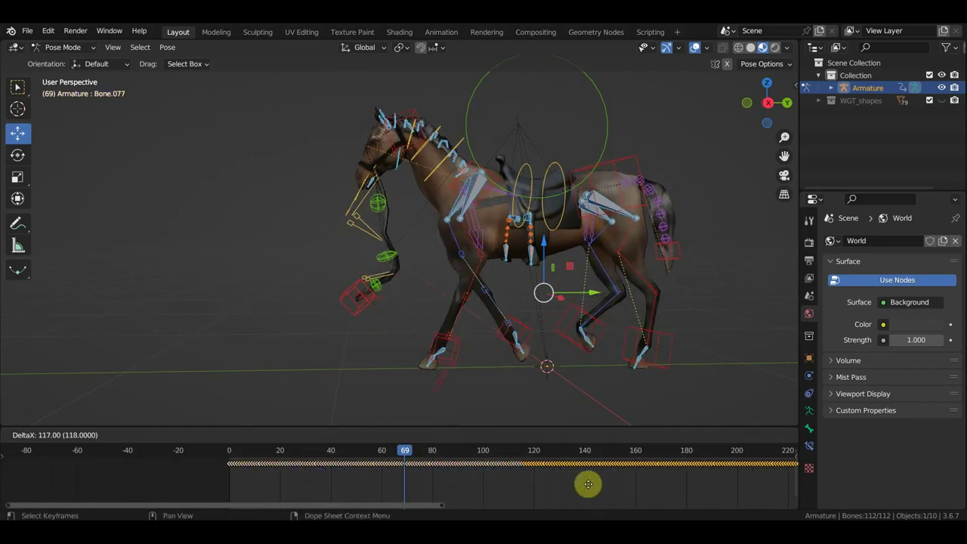
left_click(668, 486)
scroll(280, 497, "up", 3)
left_click_drag(281, 496, 330, 501)
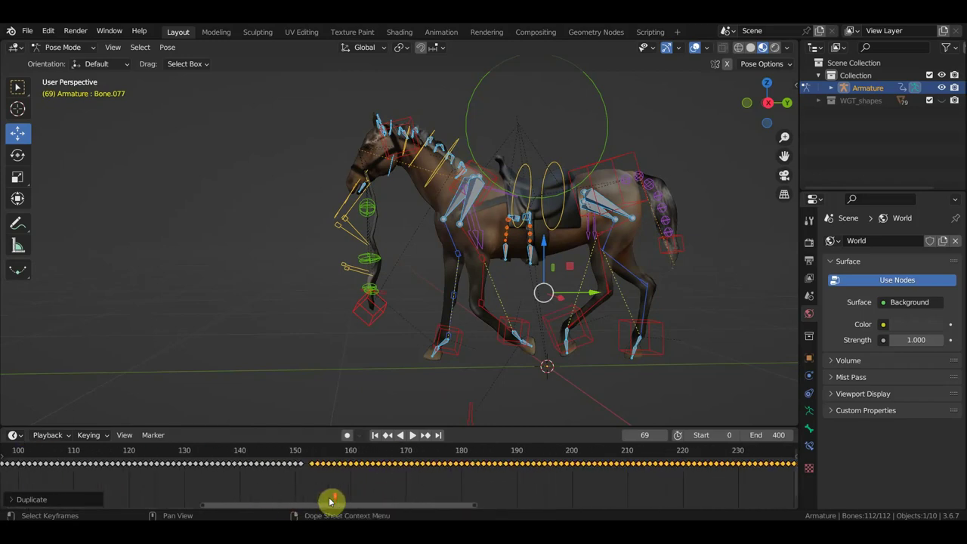
key("g")
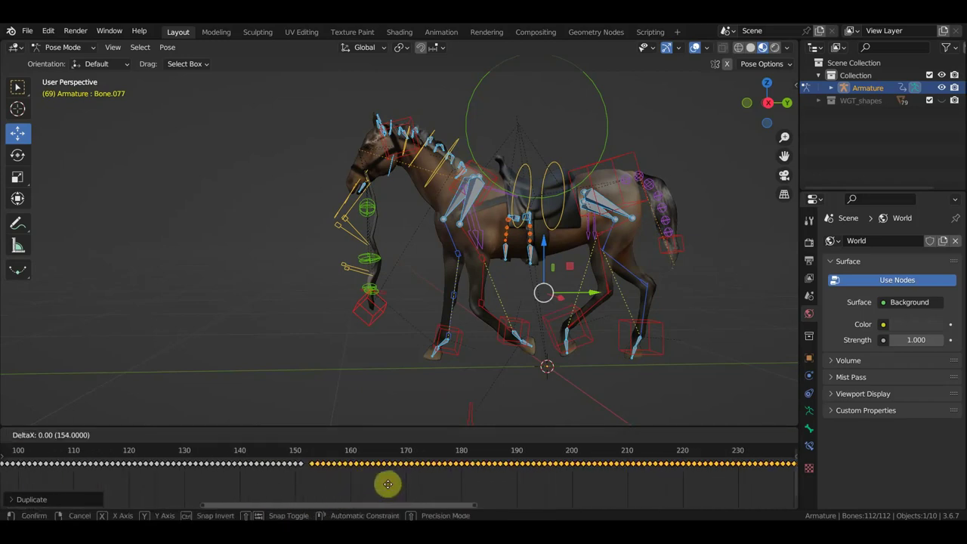
left_click(386, 484)
scroll(411, 481, "down", 3)
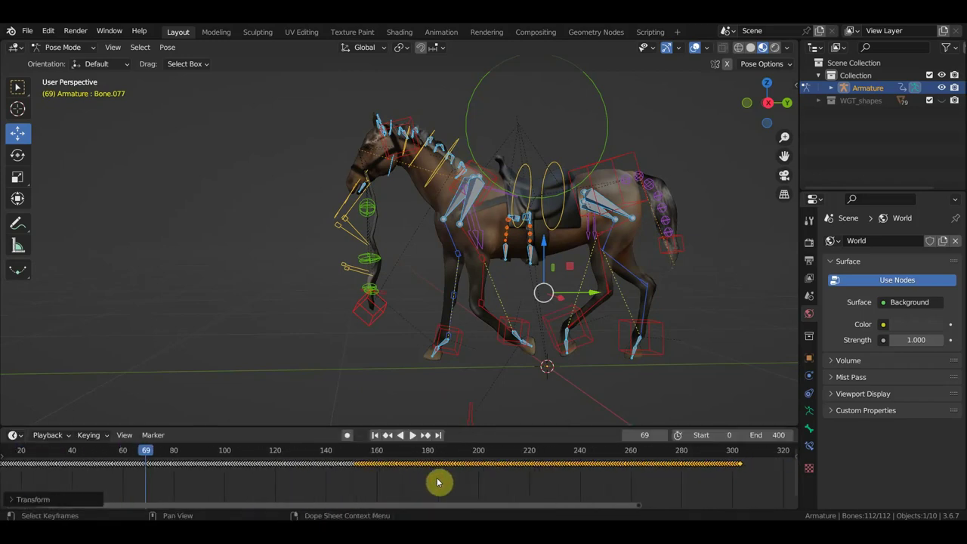
scroll(436, 478, "down", 2)
scroll(438, 481, "down", 1)
Step: Duplicate the keyframes again further along the timeline and nudge them one frame left
left_click_drag(627, 482, 161, 445)
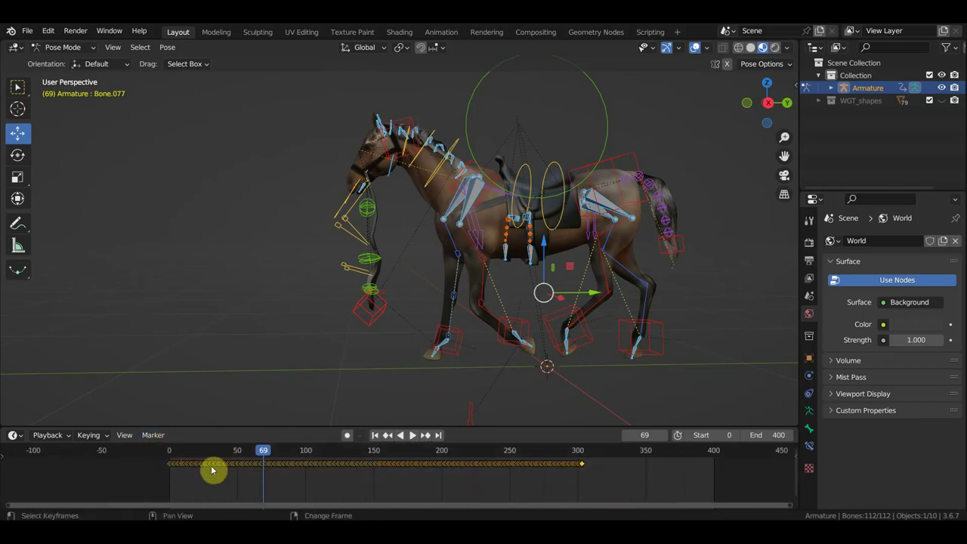
key("shift+d")
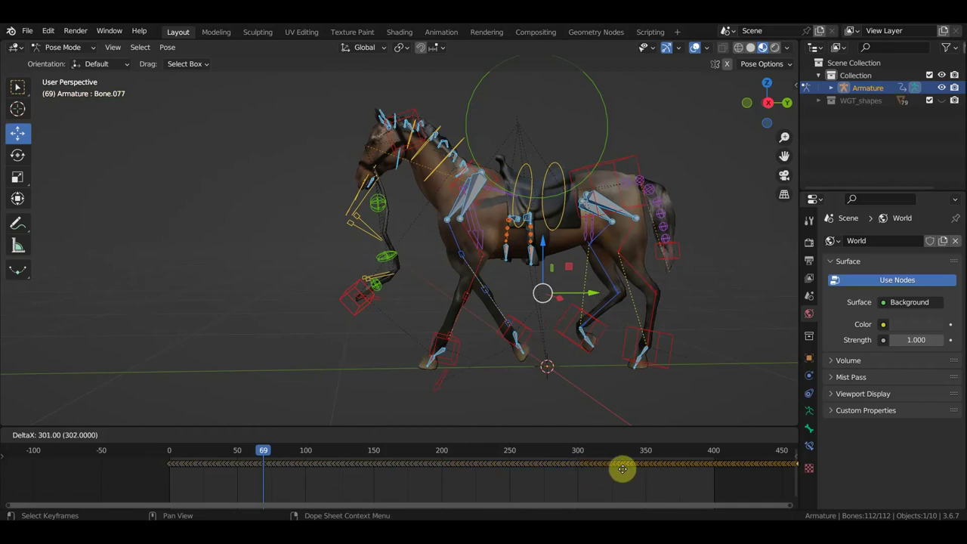
left_click(633, 469)
scroll(637, 471, "up", 3)
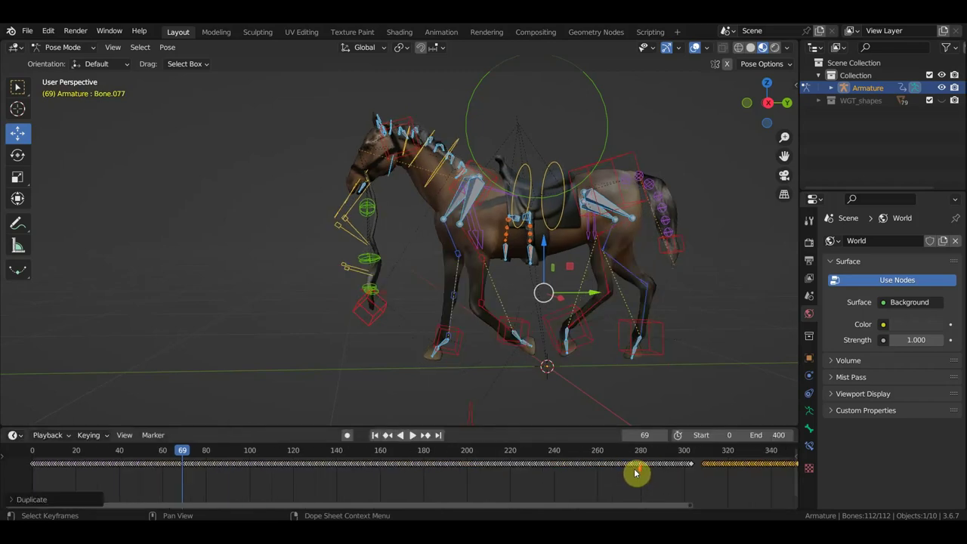
scroll(598, 479, "down", 3, "ctrl")
scroll(305, 496, "up", 2)
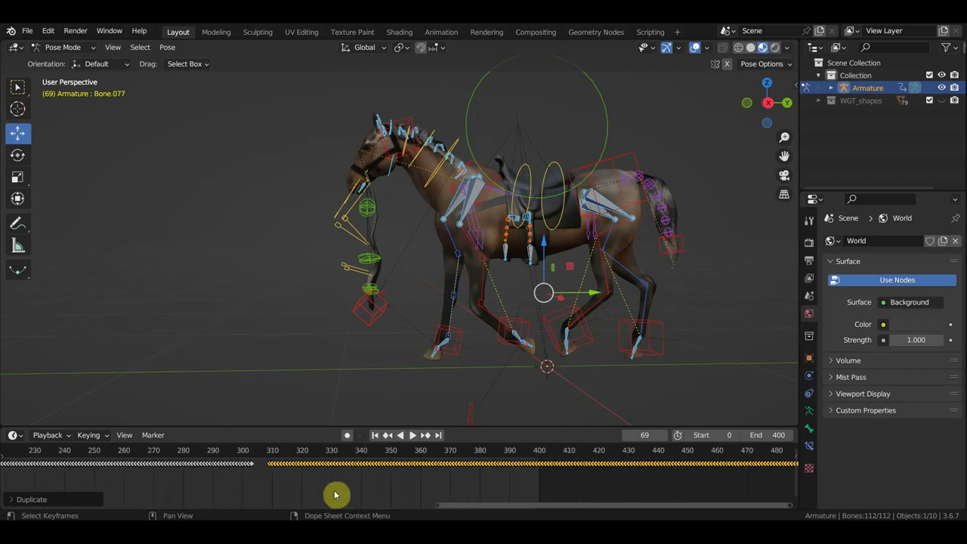
key("g")
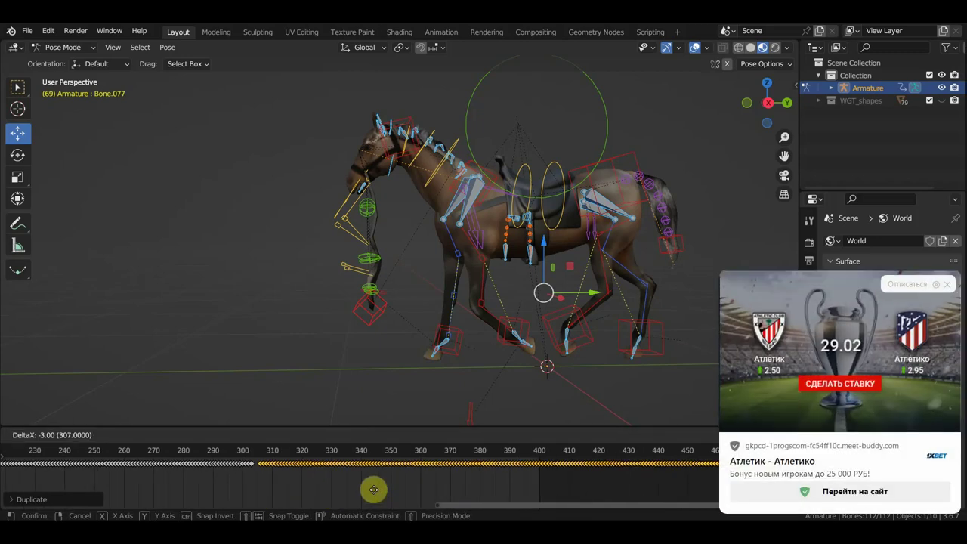
left_click(371, 490)
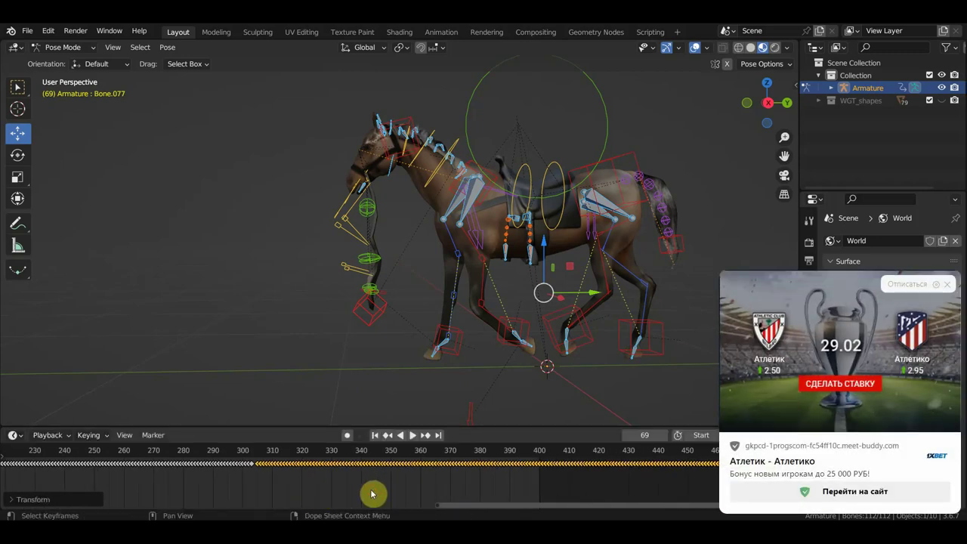
left_click(946, 284)
scroll(392, 487, "up", 2)
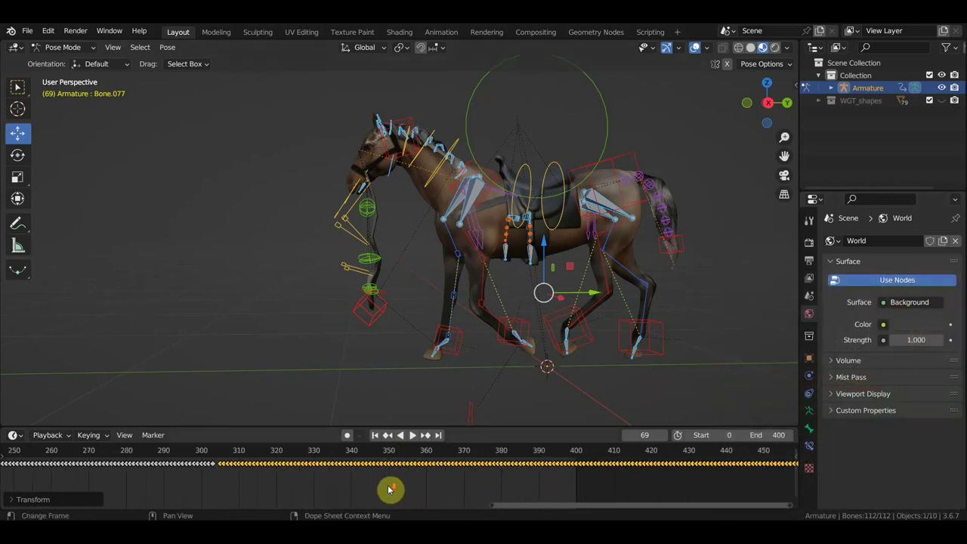
scroll(390, 490, "up", 2)
key("g")
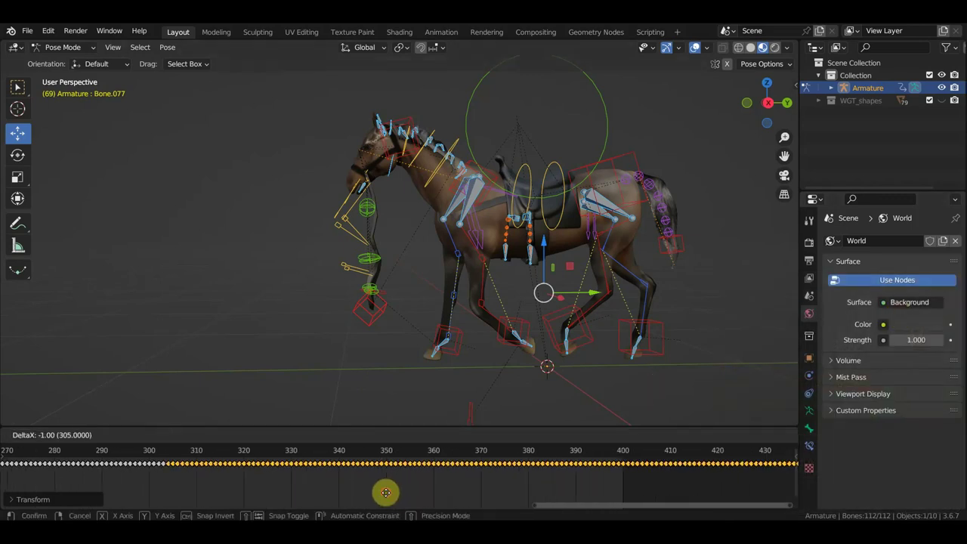
left_click(386, 493)
Step: Scrub frames 400 to 607, play from frame 413, and settle the playhead at frame 418
scroll(386, 495, "down", 1)
scroll(389, 495, "down", 2)
scroll(382, 488, "down", 1)
scroll(423, 480, "down", 2)
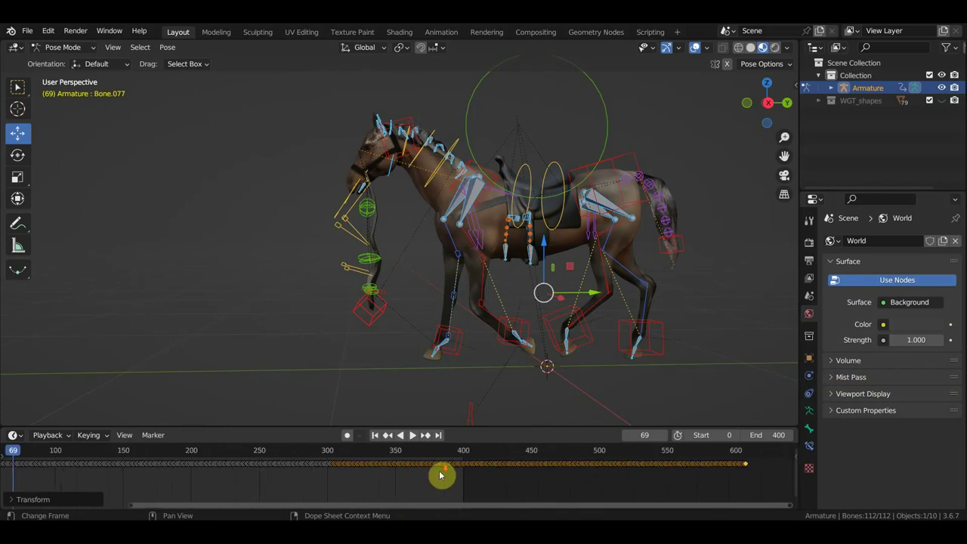
scroll(446, 469, "down", 1)
scroll(455, 464, "up", 1)
scroll(461, 464, "up", 2)
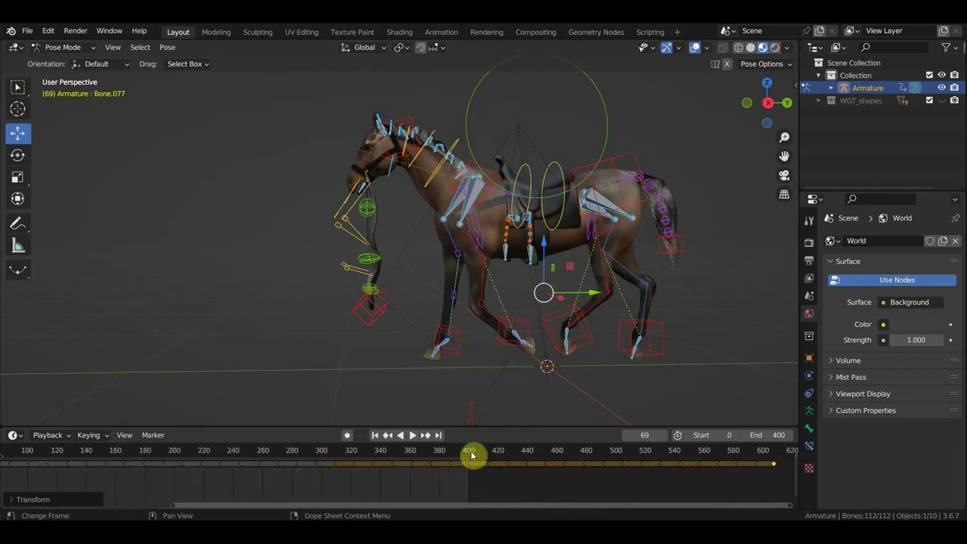
left_click(471, 453)
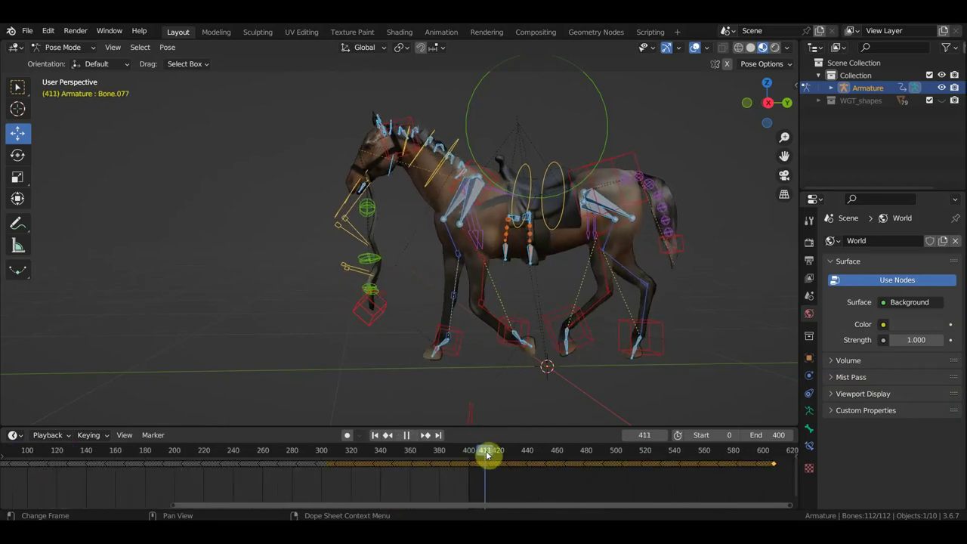
mouse_move(470, 452)
left_mouse_down()
mouse_move(572, 467)
mouse_move(485, 463)
mouse_move(518, 465)
left_mouse_up()
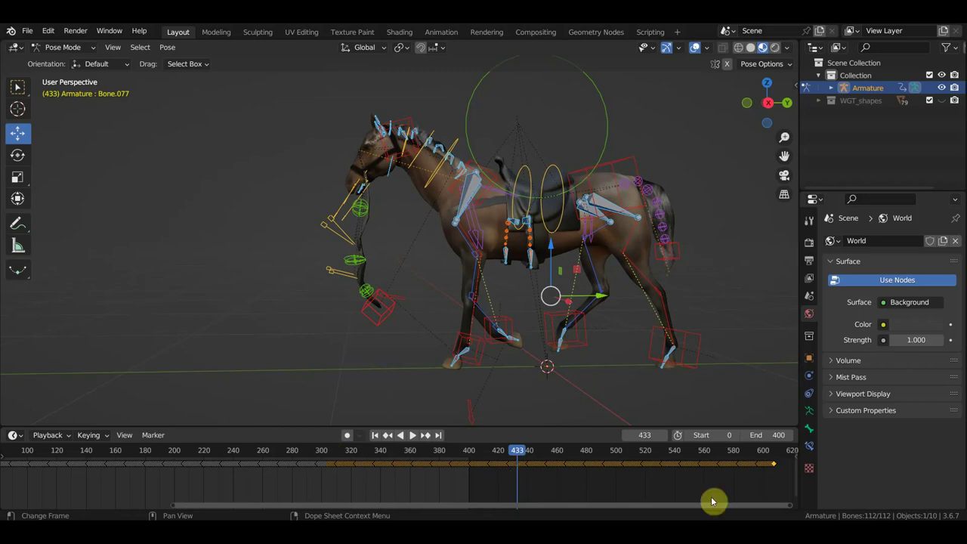
left_click(774, 454)
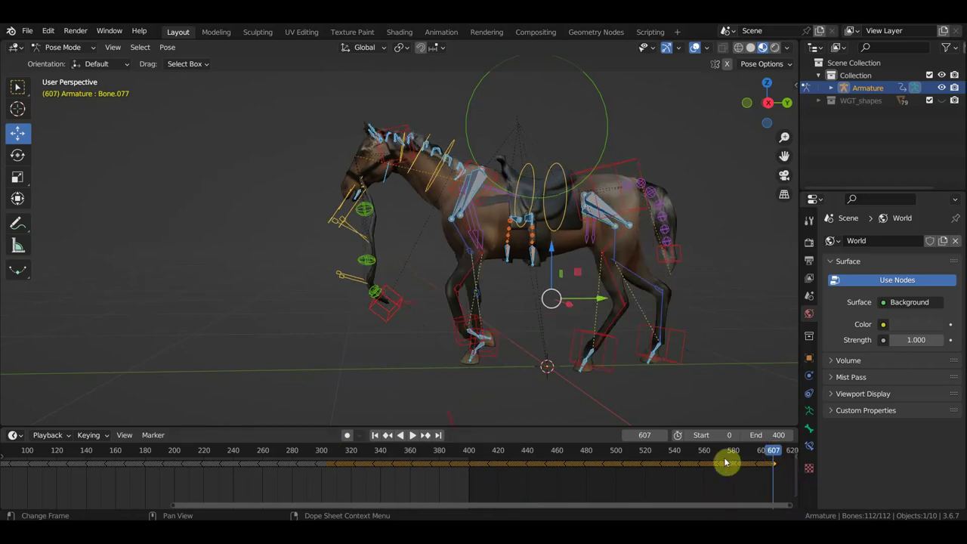
left_click(489, 454)
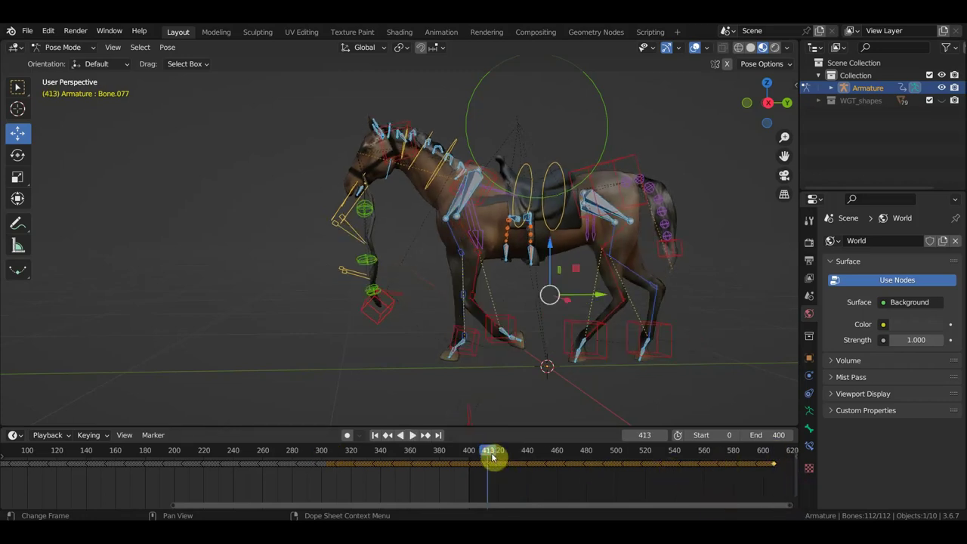
key("space")
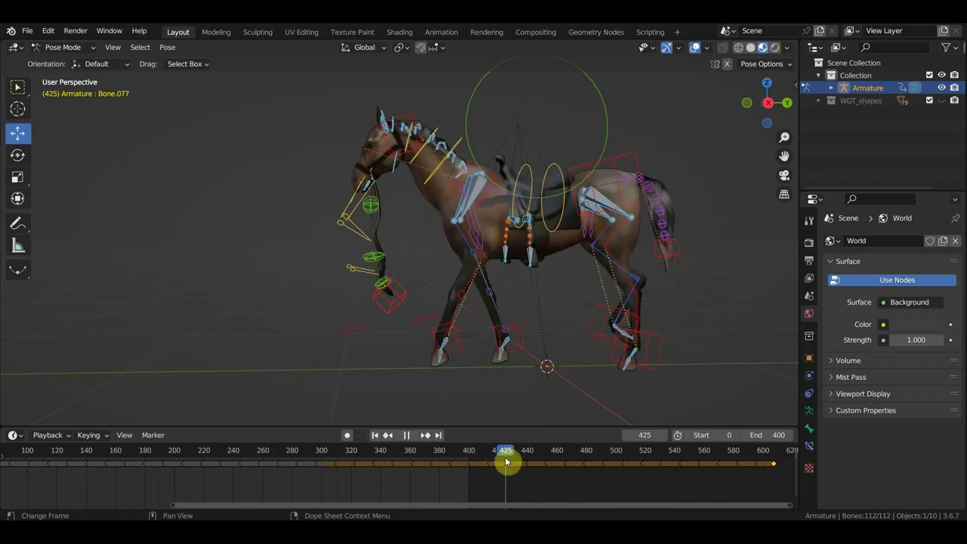
left_click_drag(507, 463, 496, 464)
type("418")
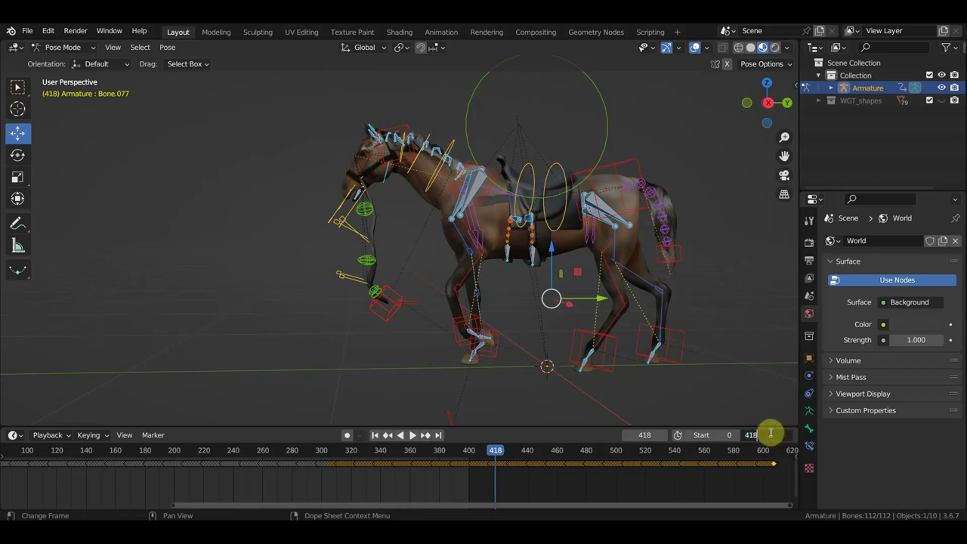
Step: Confirm 418 as the end frame and start playing the horse walk
key("Return")
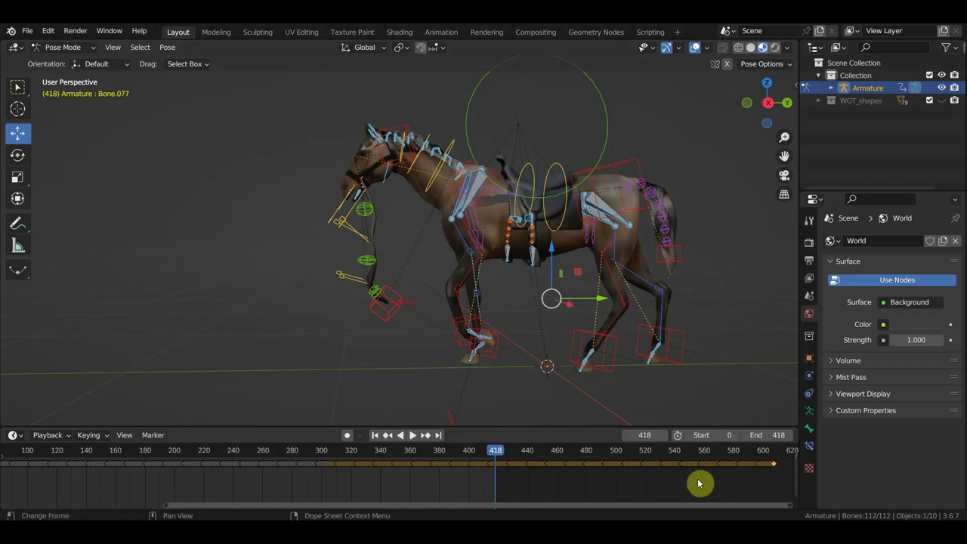
key("space")
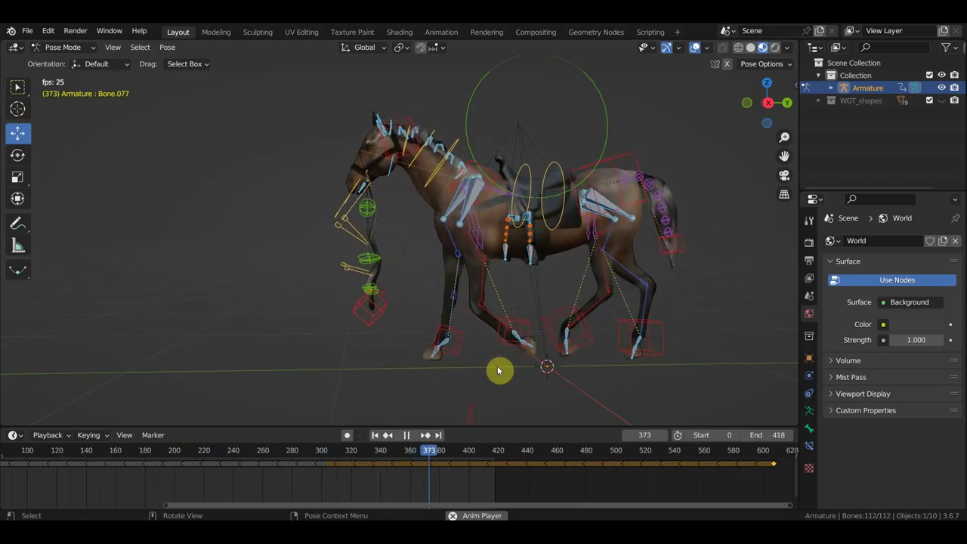
Step: Stop playback, view the whole frame range, and replay from the start until about frame 87
key("space")
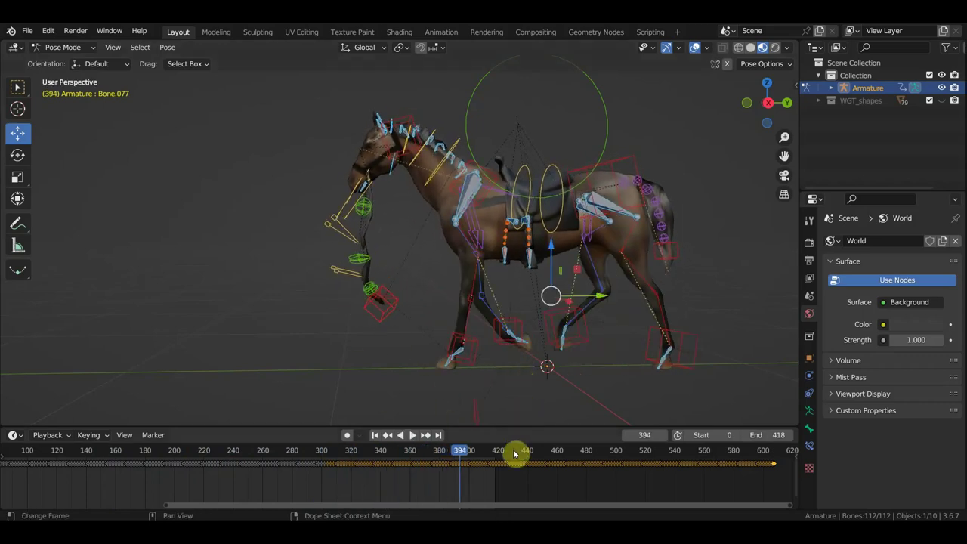
mouse_move(479, 475)
middle_mouse_down("ctrl")
mouse_move(509, 476)
mouse_move(237, 475)
middle_mouse_up("ctrl")
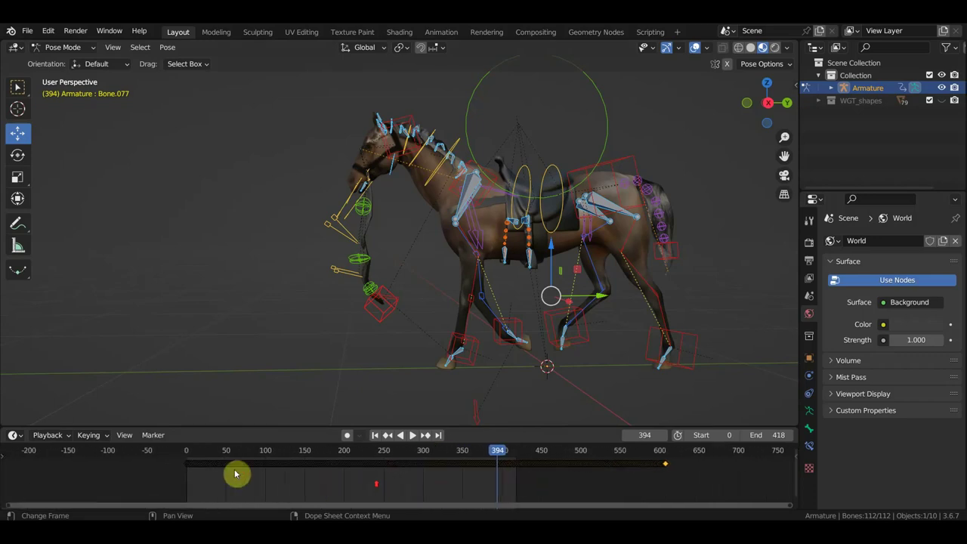
left_click(186, 453)
key("space")
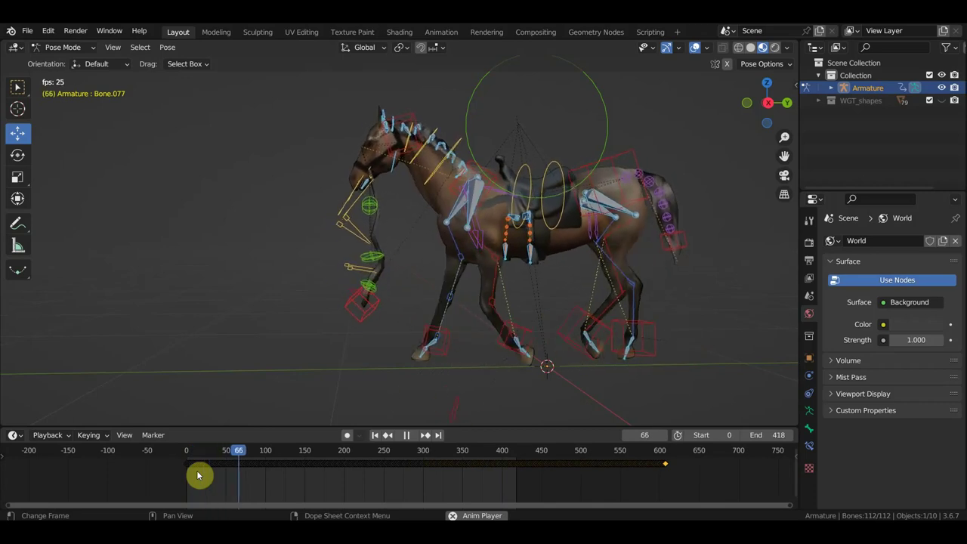
key("space")
Step: Zoom in on the early frames and scrub and play forward from frame 30
middle_click_drag(198, 475, 628, 487, "ctrl")
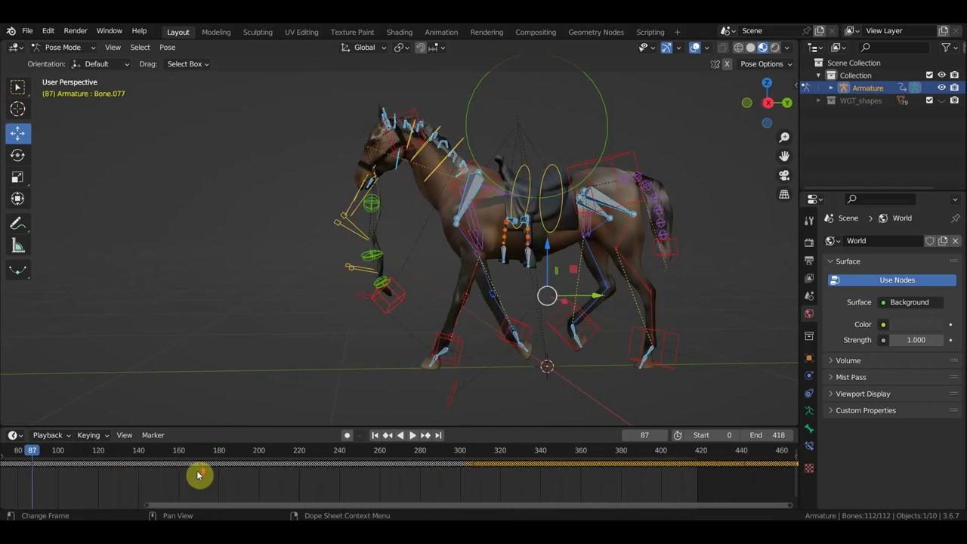
scroll(443, 476, "up", 3)
scroll(443, 476, "up", 2)
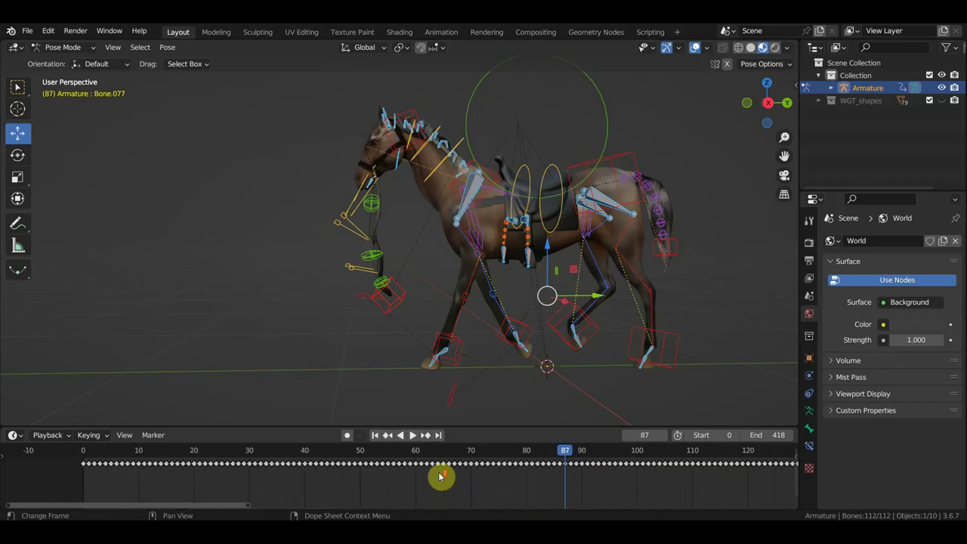
scroll(442, 475, "up", 1)
scroll(442, 476, "up", 1)
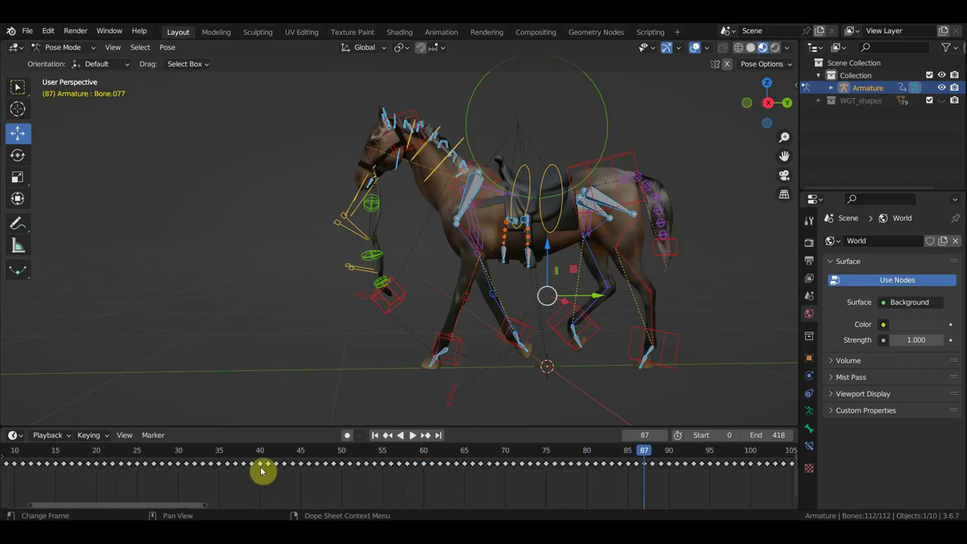
left_click(179, 458)
scroll(173, 462, "up", 1)
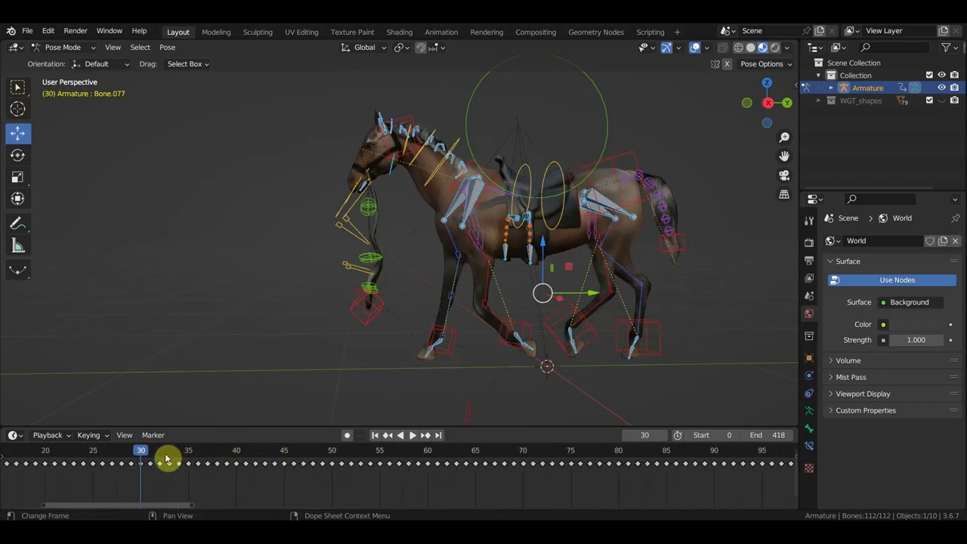
left_click_drag(154, 450, 183, 451)
key("space")
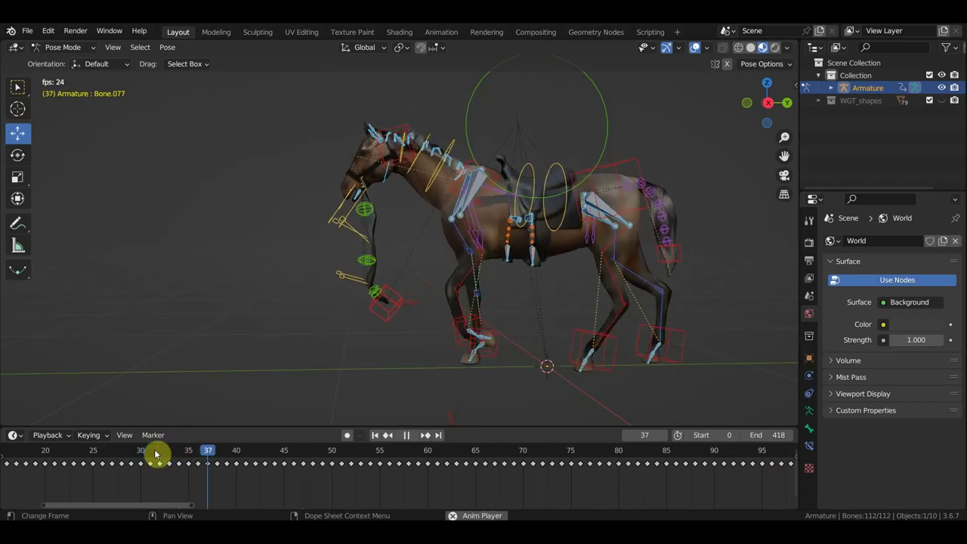
Step: Step between frames 31, 37, 36 and 40 to compare poses at the cycle seam
left_click(155, 453)
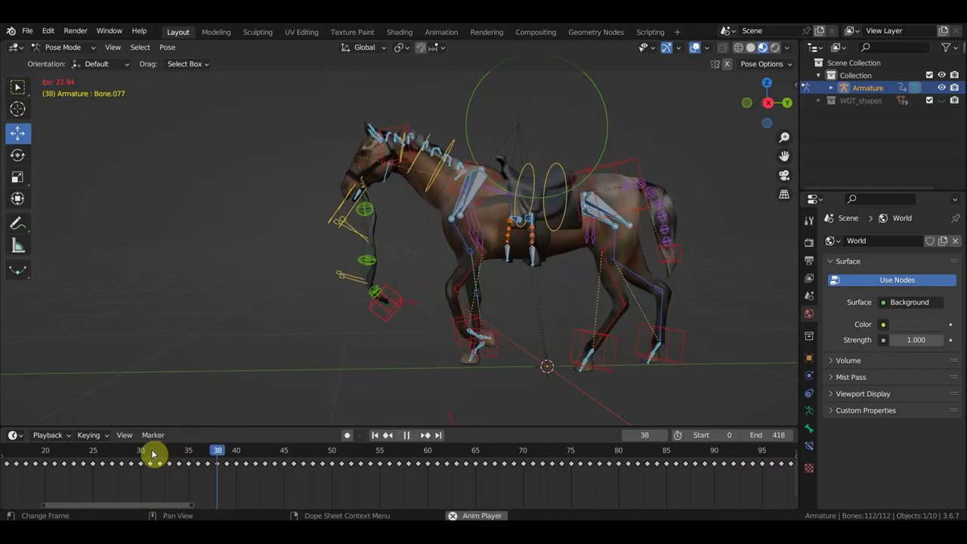
scroll(171, 460, "up", 2)
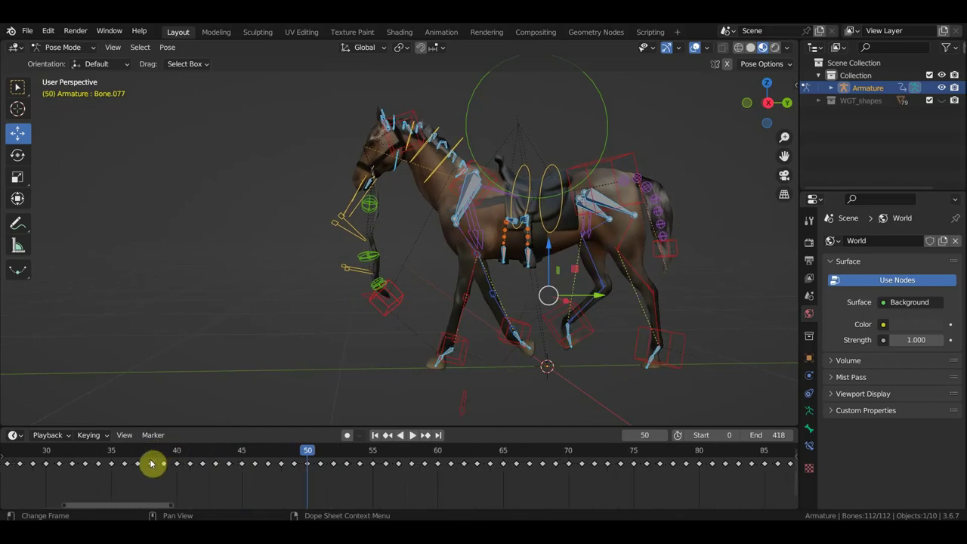
left_click(140, 451)
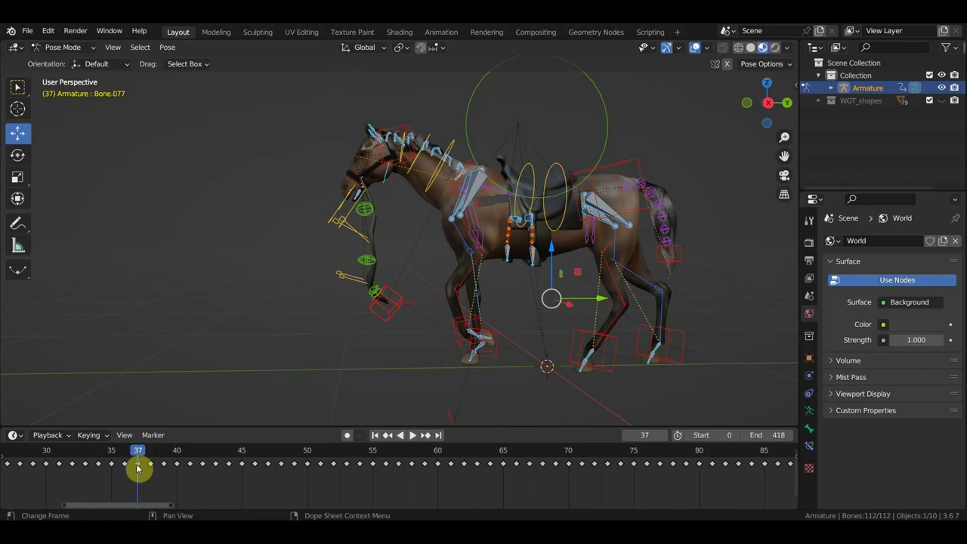
left_click(126, 453)
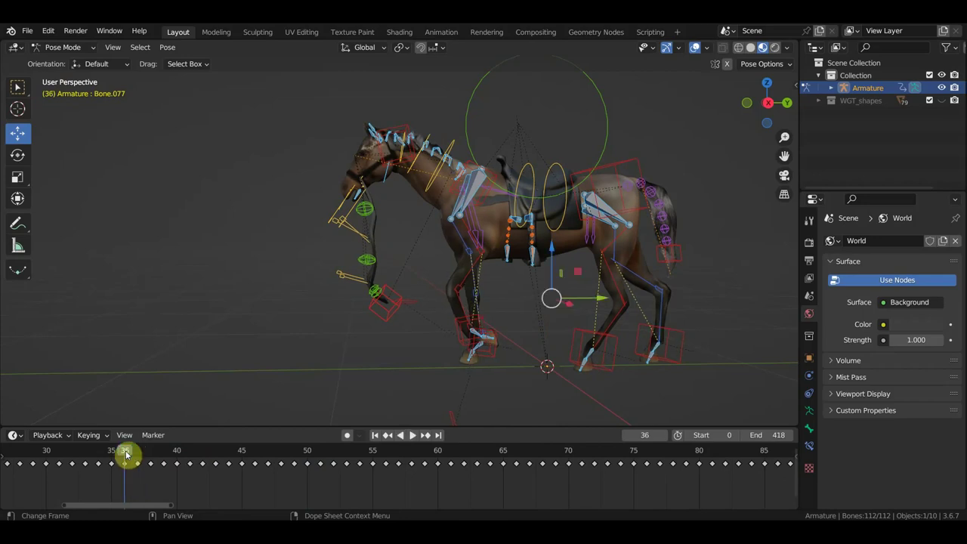
left_click(138, 453)
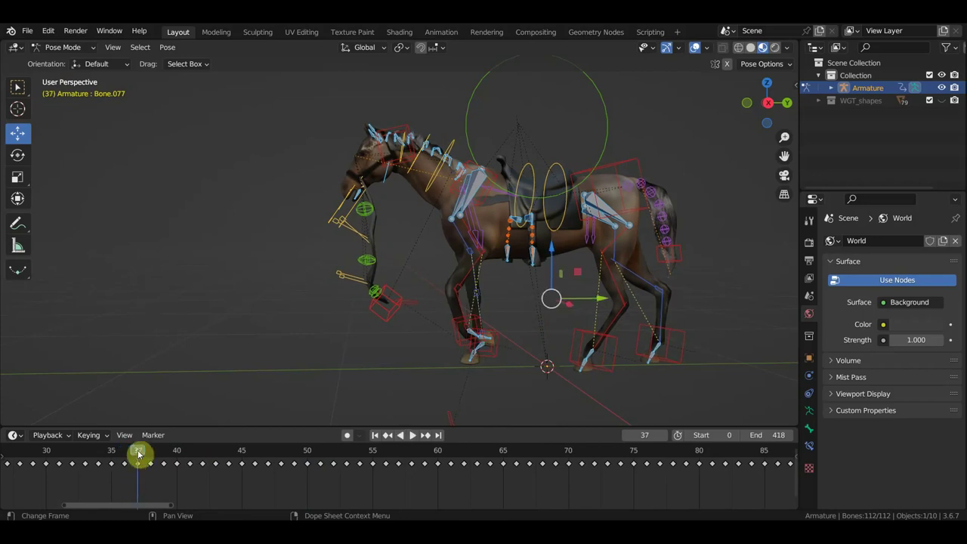
left_click(177, 453)
scroll(293, 464, "down", 2)
scroll(308, 471, "down", 3)
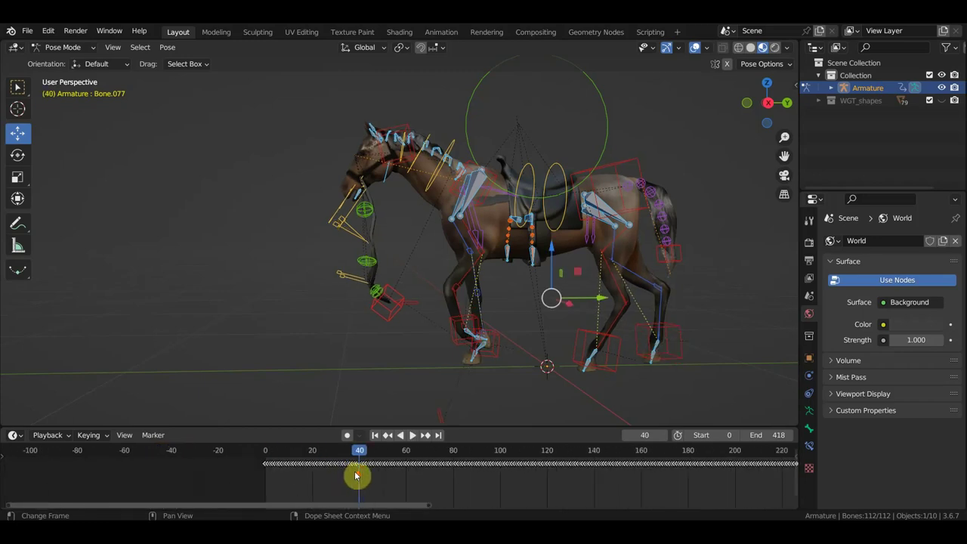
Step: Box-select the Dope Sheet keyframes beyond frame 37 and delete them
scroll(358, 475, "down", 2)
scroll(408, 474, "down", 1)
scroll(407, 476, "up", 1)
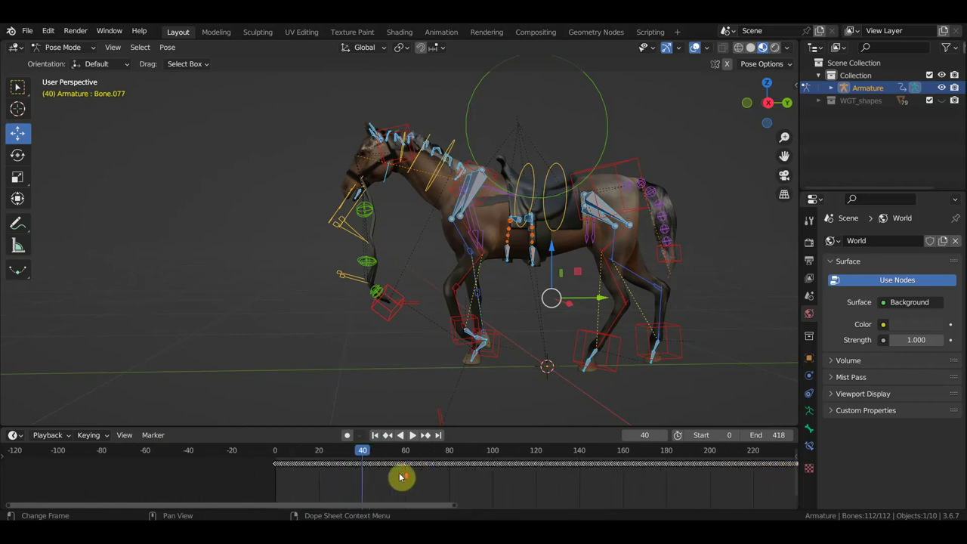
scroll(319, 473, "up", 2)
scroll(312, 472, "up", 2)
scroll(311, 474, "up", 2)
middle_click_drag(309, 474, 557, 470)
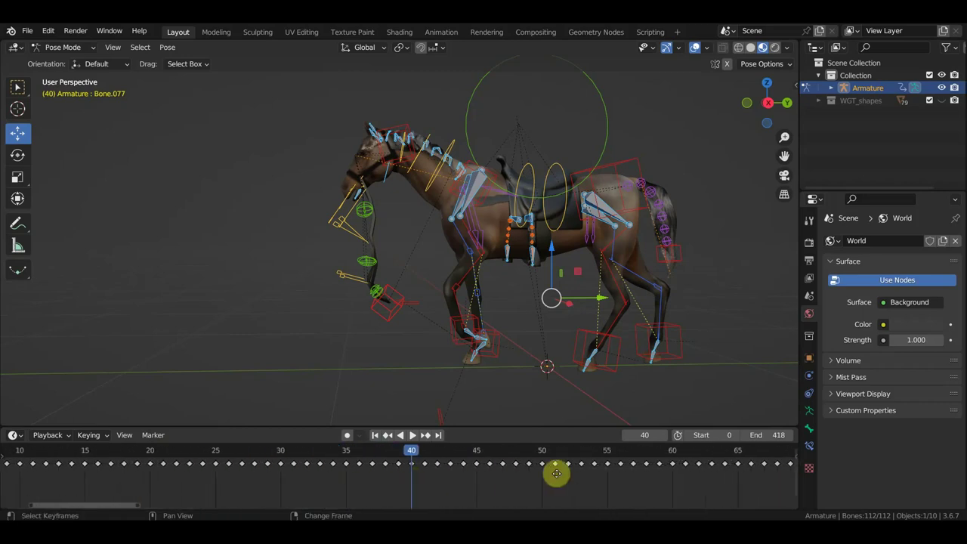
scroll(411, 479, "down", 2)
scroll(412, 479, "up", 1)
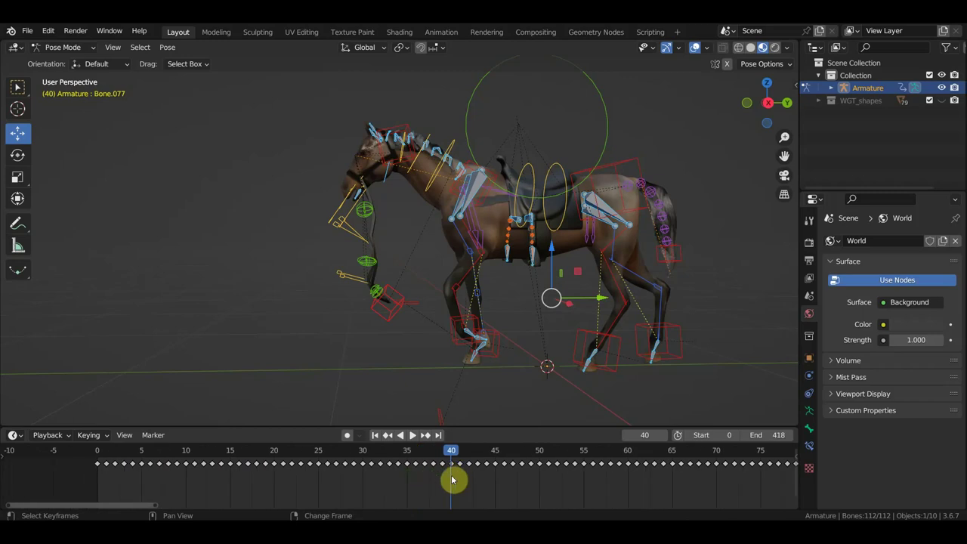
scroll(451, 474, "up", 1)
scroll(445, 475, "up", 1)
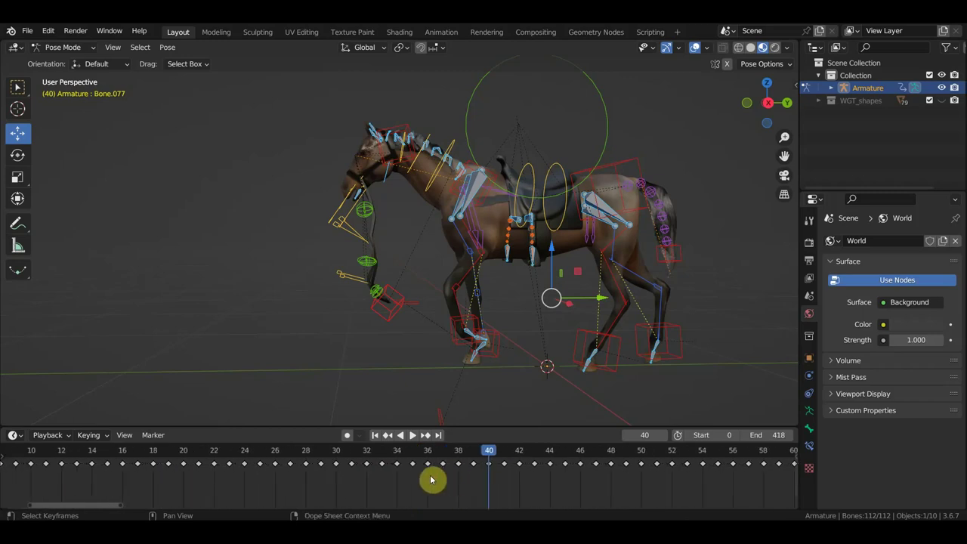
left_click_drag(445, 476, 2, 444)
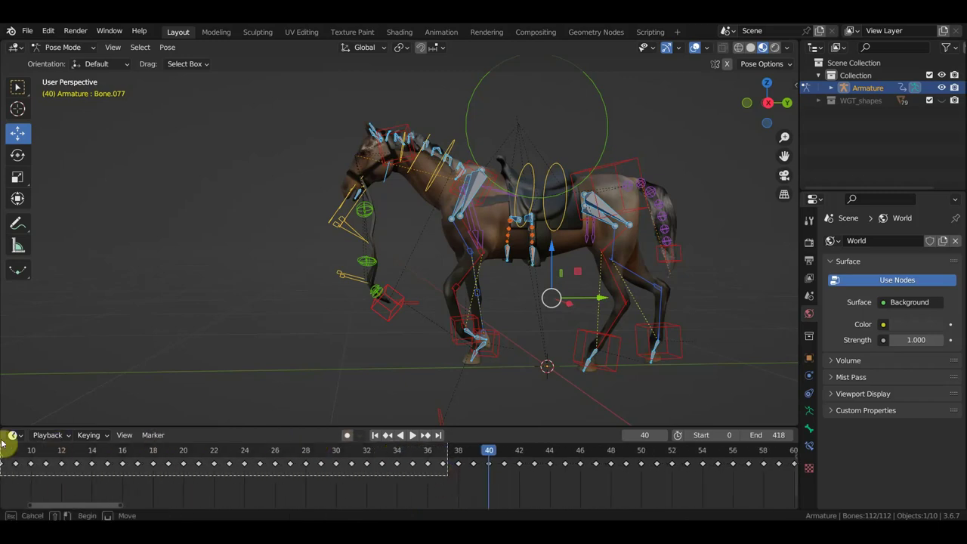
scroll(61, 471, "down", 2)
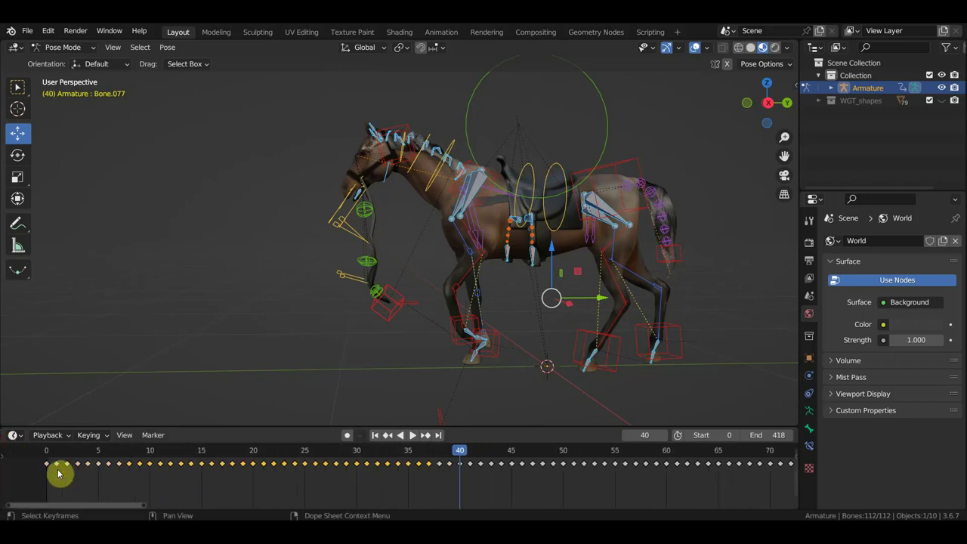
left_click_drag(148, 487, 28, 458)
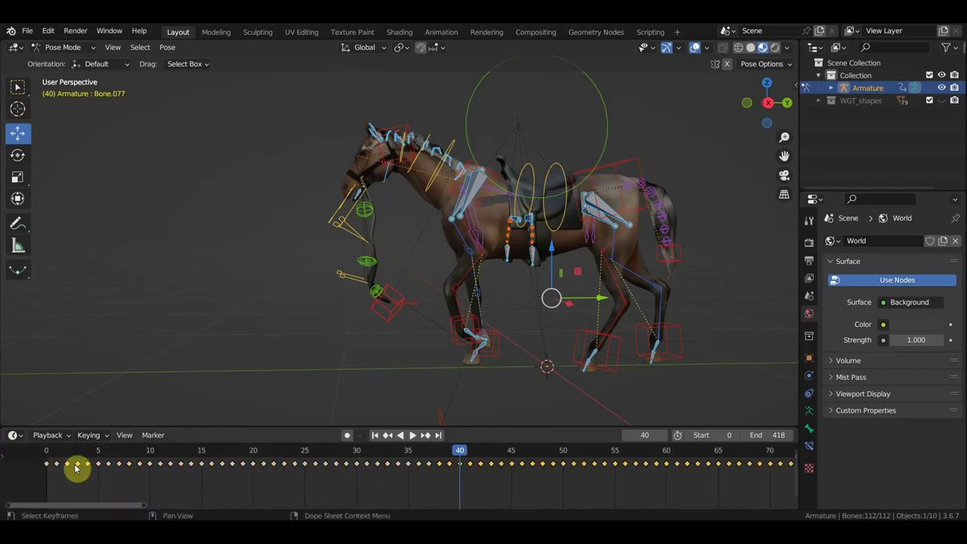
key("Delete")
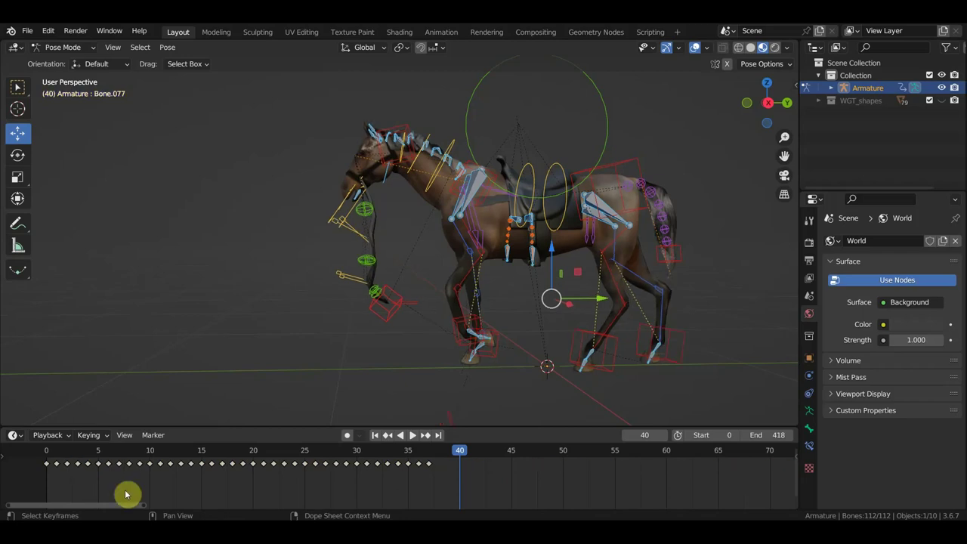
Step: Play the trimmed cycle from frame 0 and step through frames 35–37 to check the loop
left_click(47, 453)
key("space")
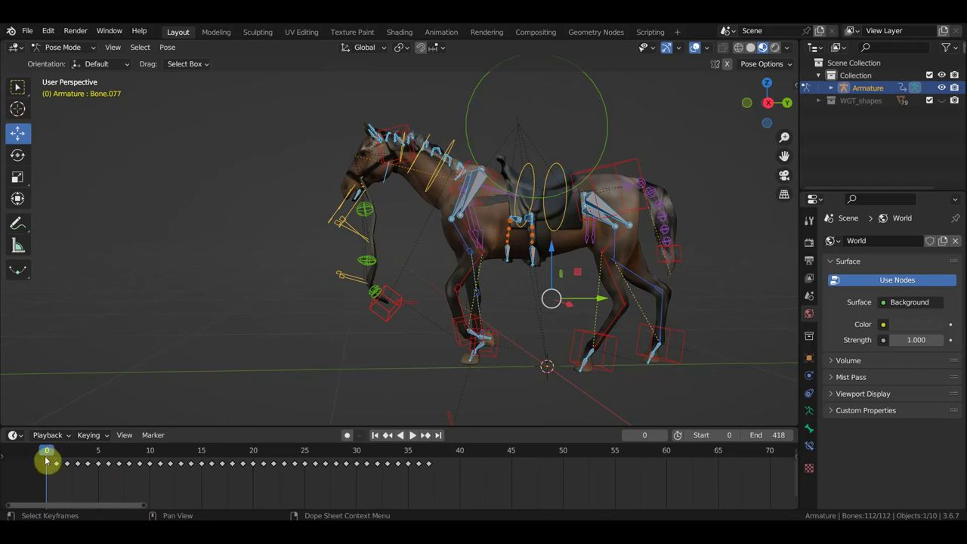
left_click(427, 452)
key("space")
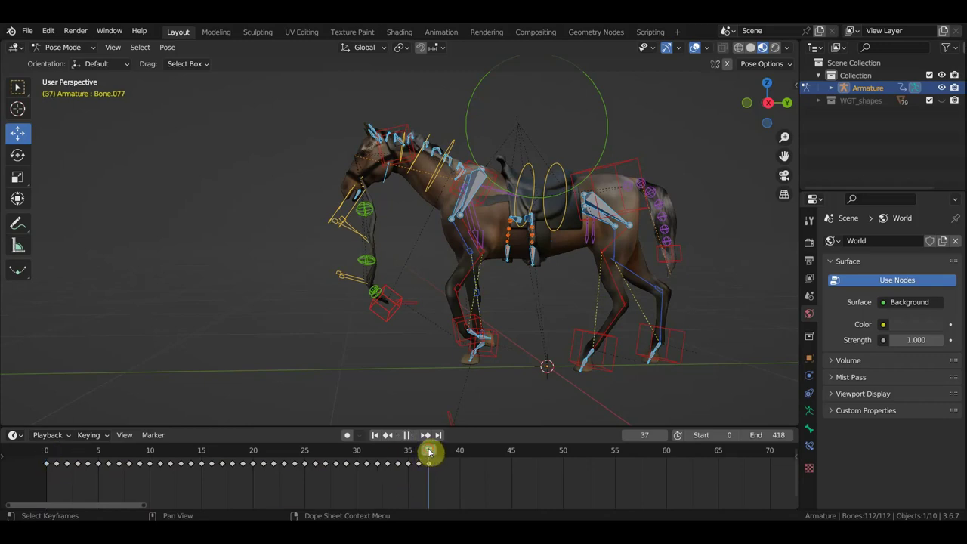
left_click(417, 451)
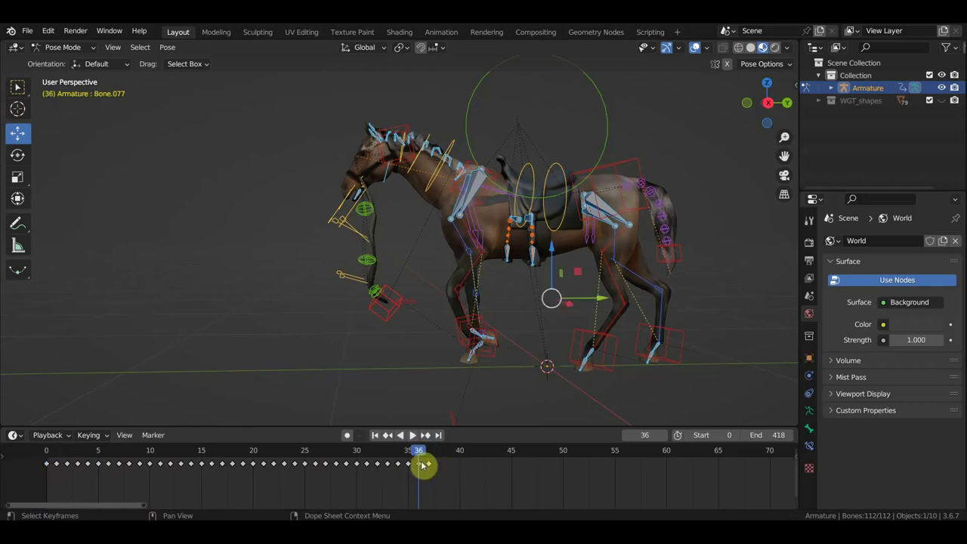
left_click(410, 453)
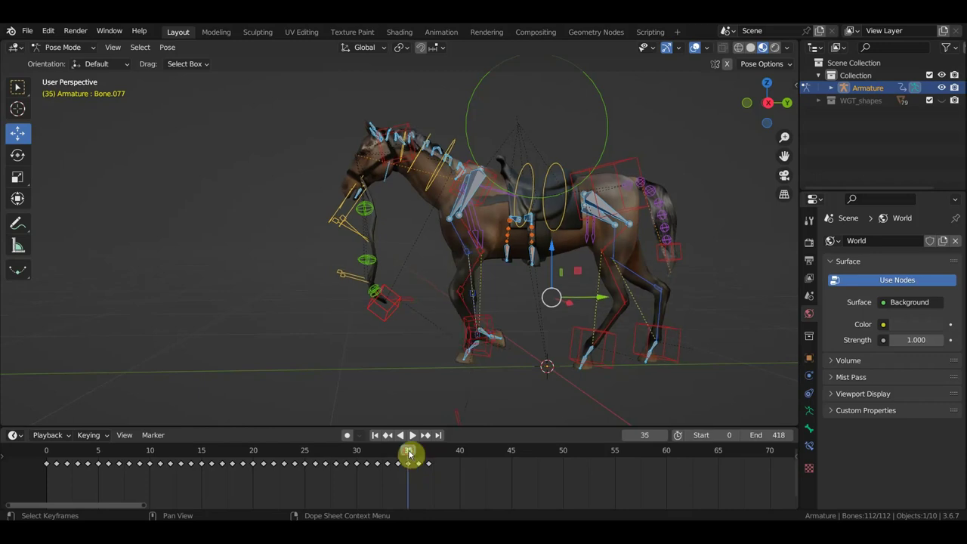
left_click(424, 479)
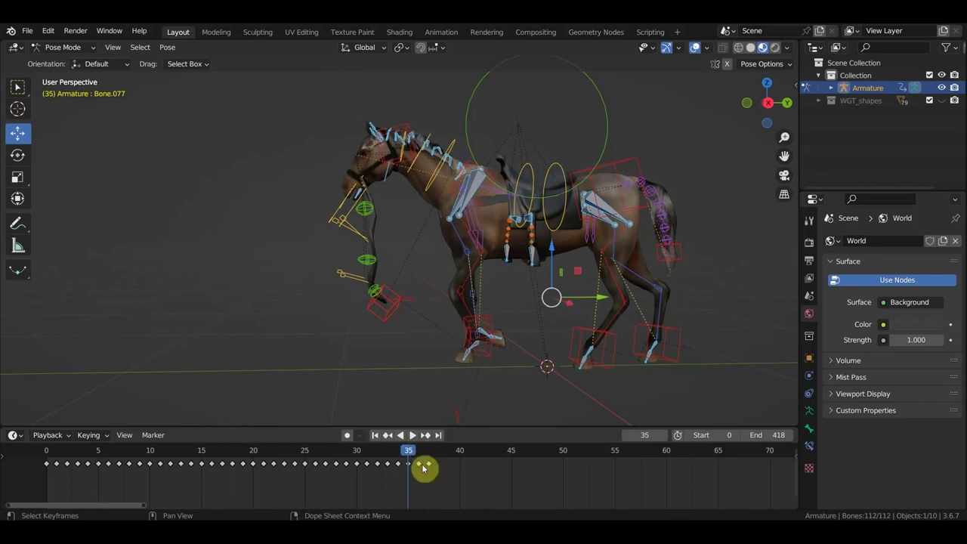
left_click(419, 452)
left_click_drag(452, 485, 428, 457)
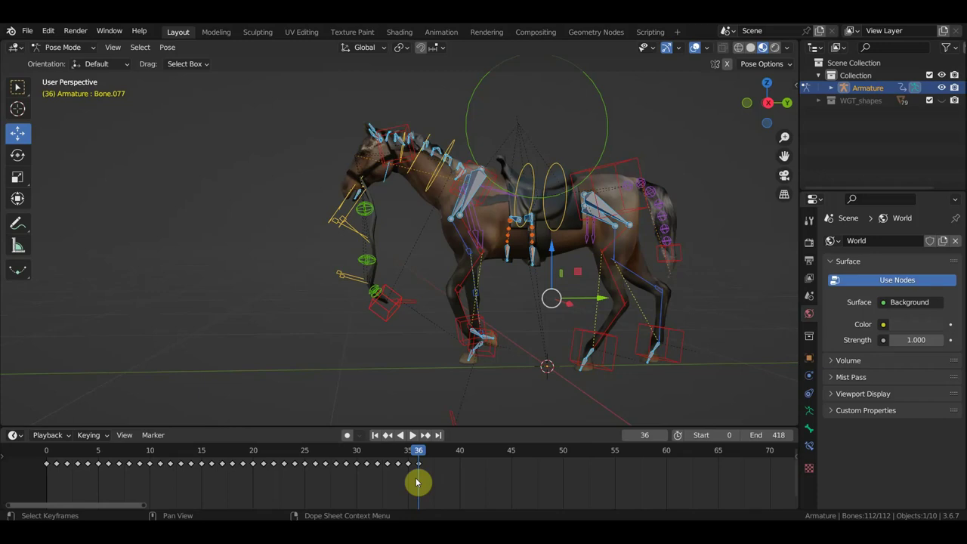
Step: Duplicate the walk keyframes from frames 0–36 and place the copies at frames 37–72
mouse_move(427, 487)
left_mouse_down()
mouse_move(339, 457)
mouse_move(30, 438)
left_mouse_up()
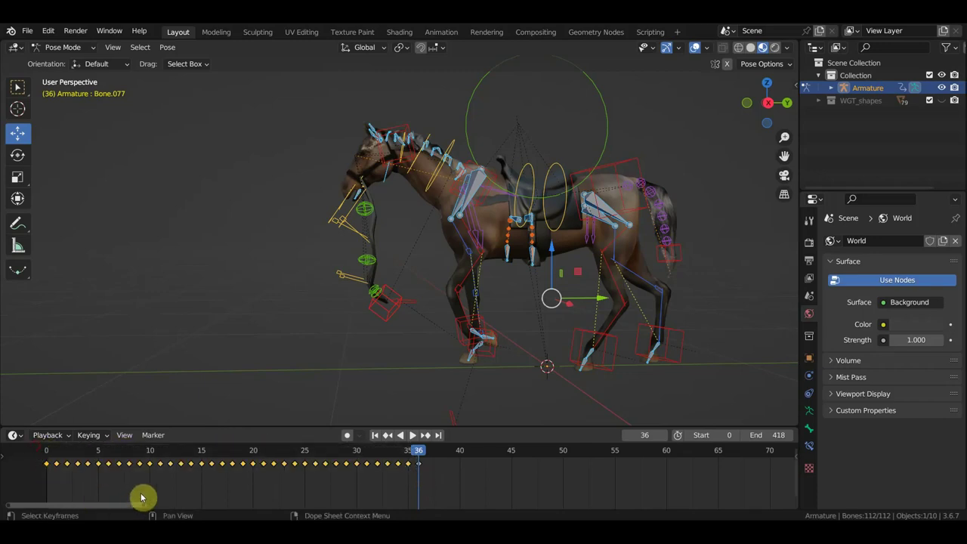
key("shift+d")
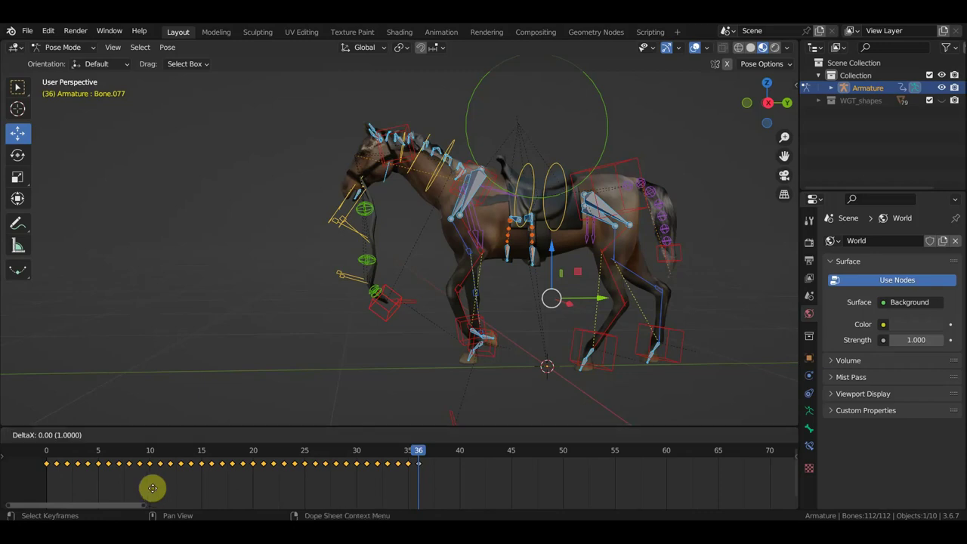
left_click(531, 491)
Step: Play the walk, replay part of it from an earlier frame, then stop playback
key("space")
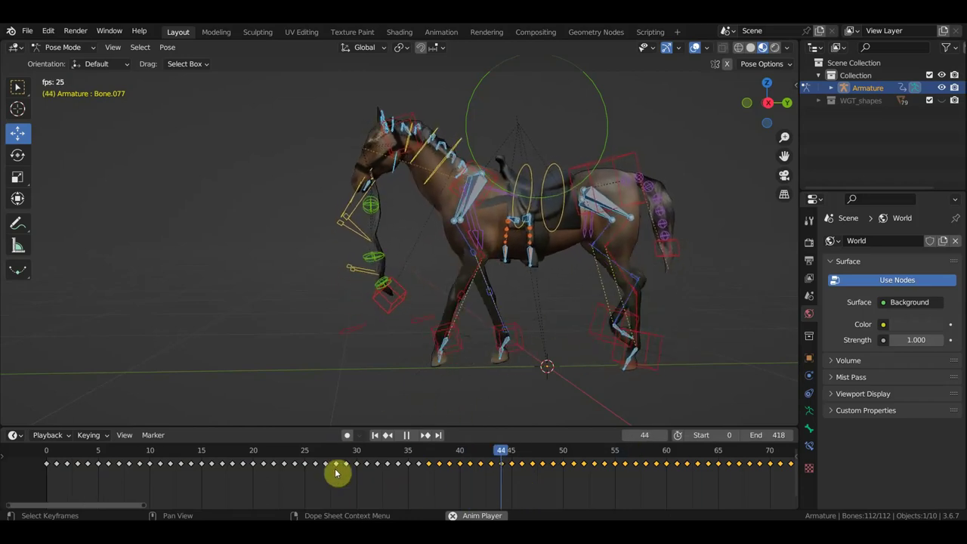
left_click(287, 455)
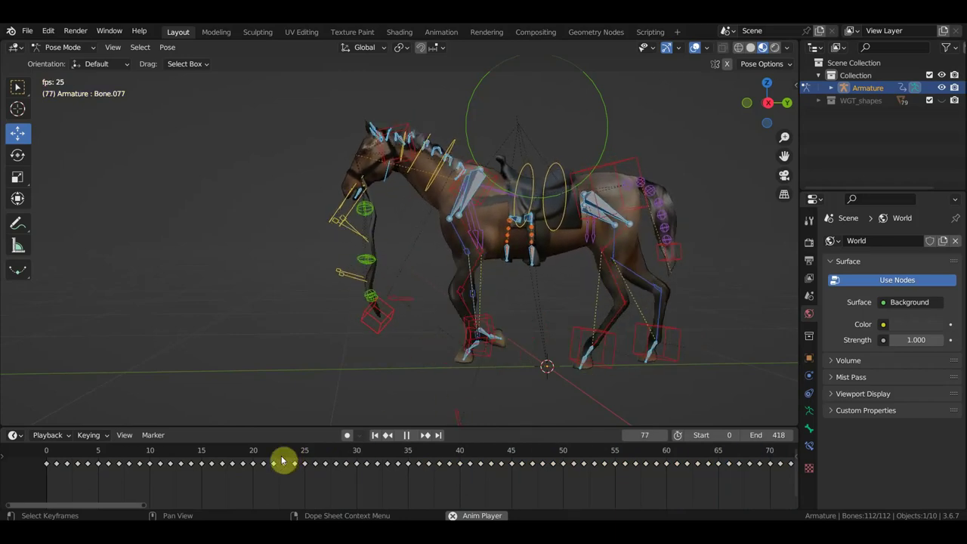
left_click(284, 462)
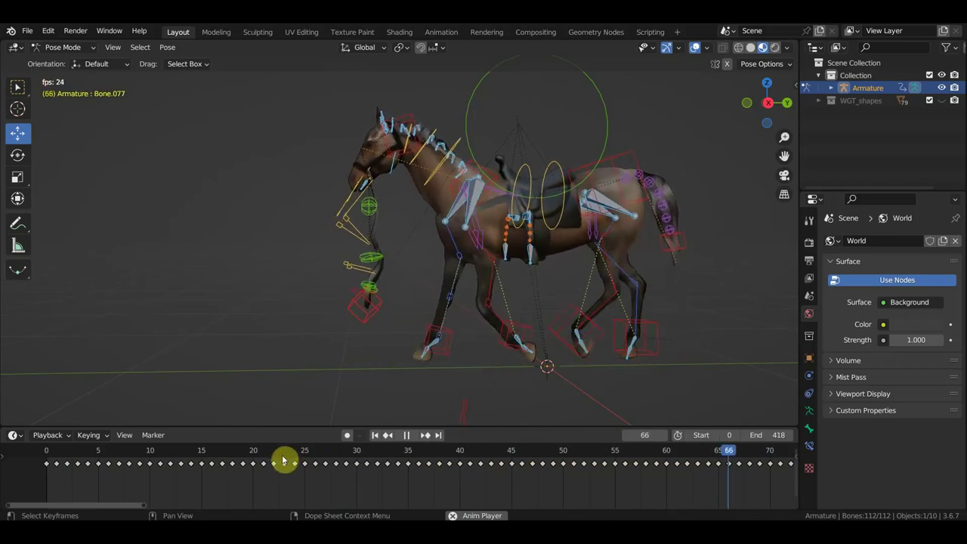
key("space")
scroll(517, 474, "down", 3)
Step: Clear the keyframe selection and compare the horse's poses at frames 72 and 0
scroll(517, 474, "down", 2)
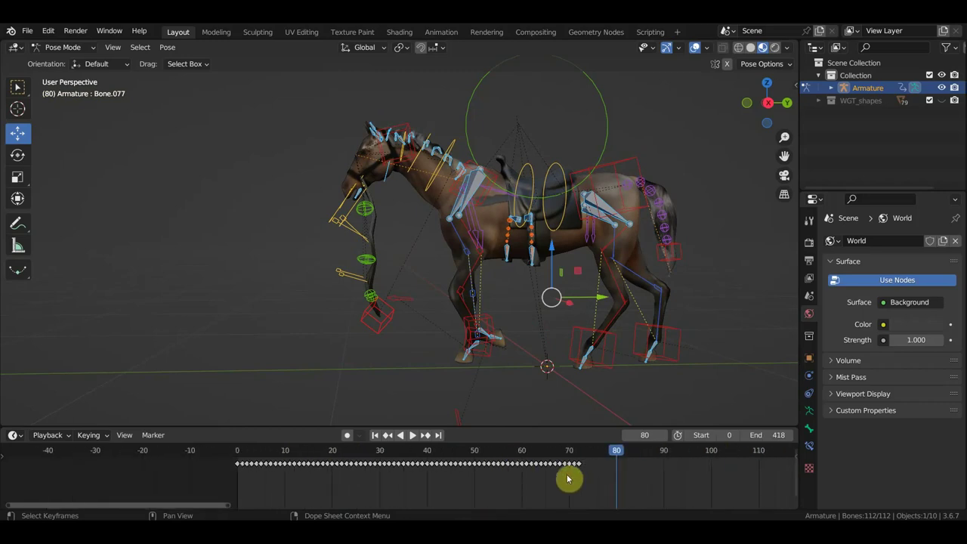
left_click_drag(605, 488, 232, 455)
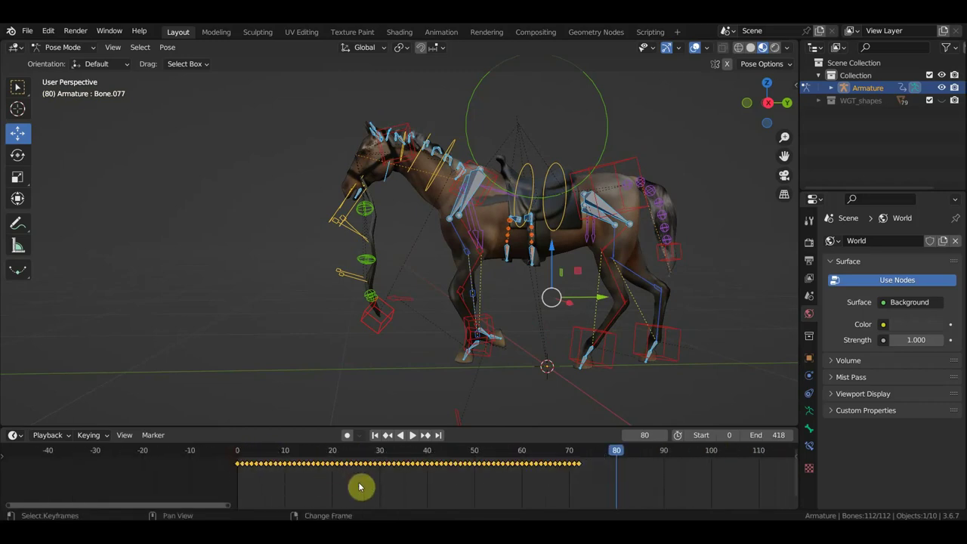
left_click(385, 491)
scroll(388, 488, "up", 2)
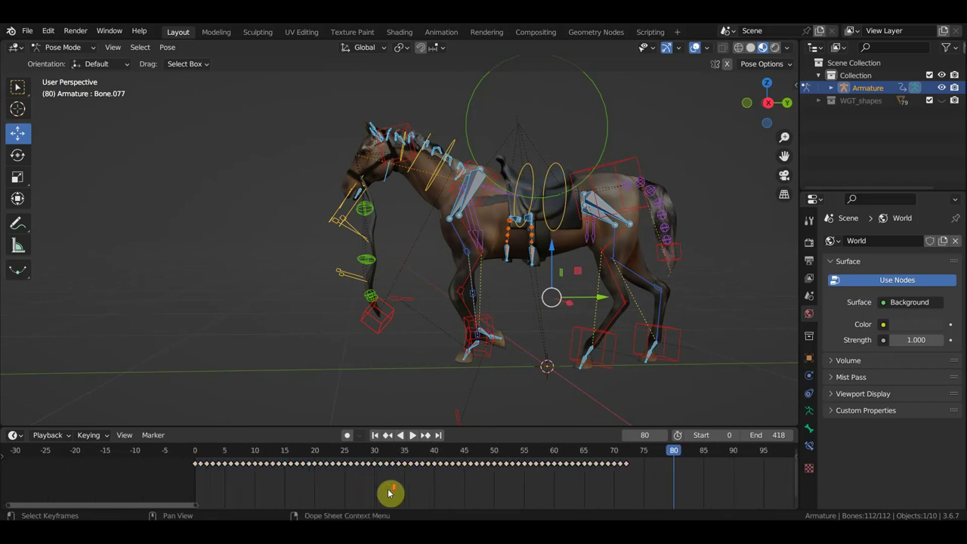
left_click(644, 453)
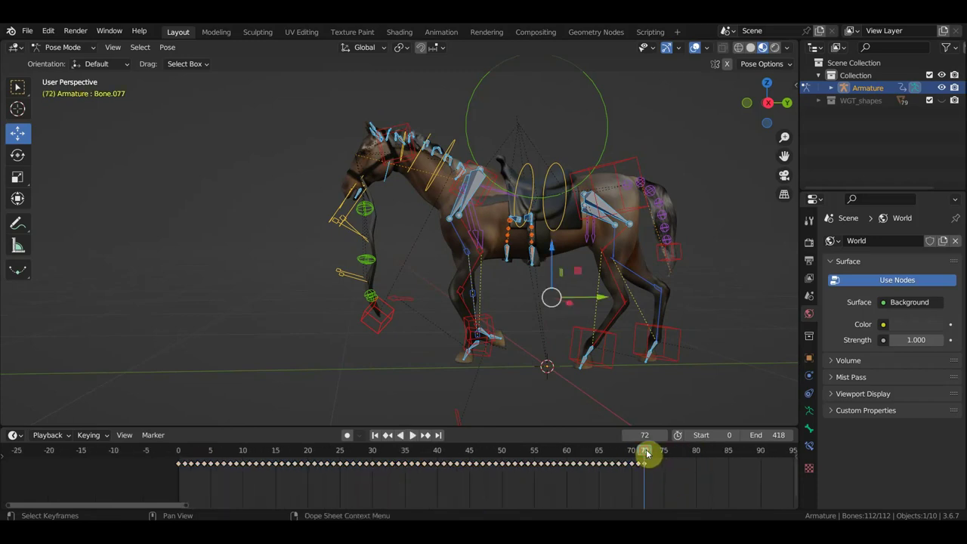
left_click(179, 449)
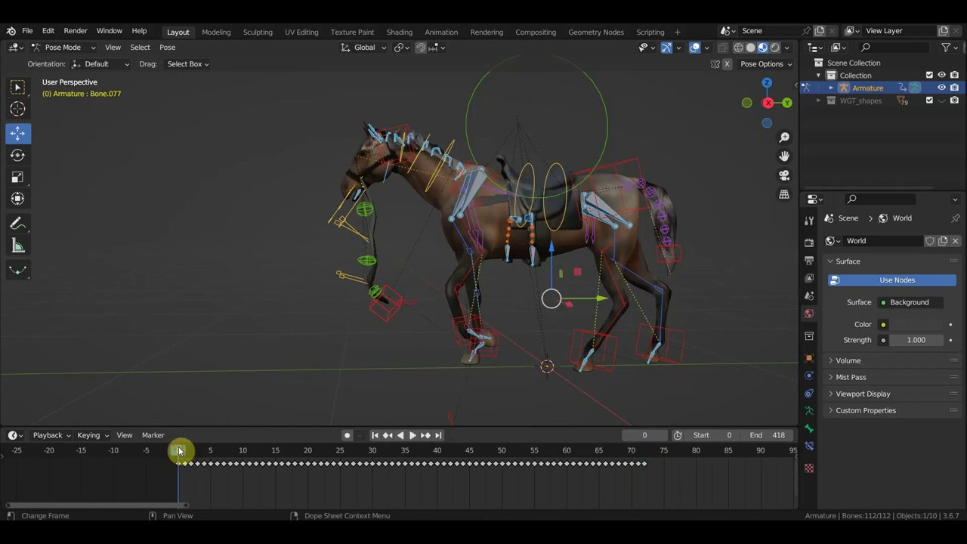
left_click(644, 450)
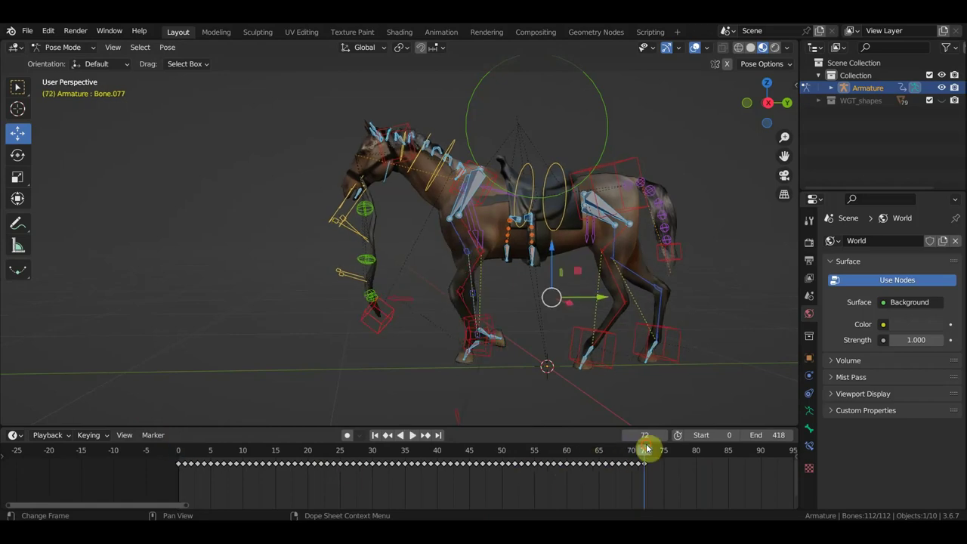
left_click(180, 453)
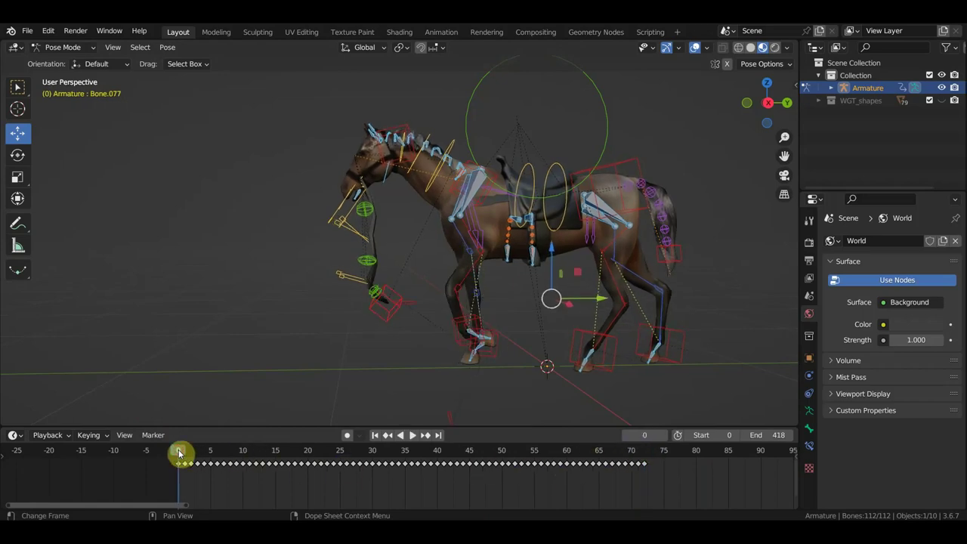
Step: Box-select all the walk keyframes from frame 0 through 72
left_click_drag(695, 496, 180, 454)
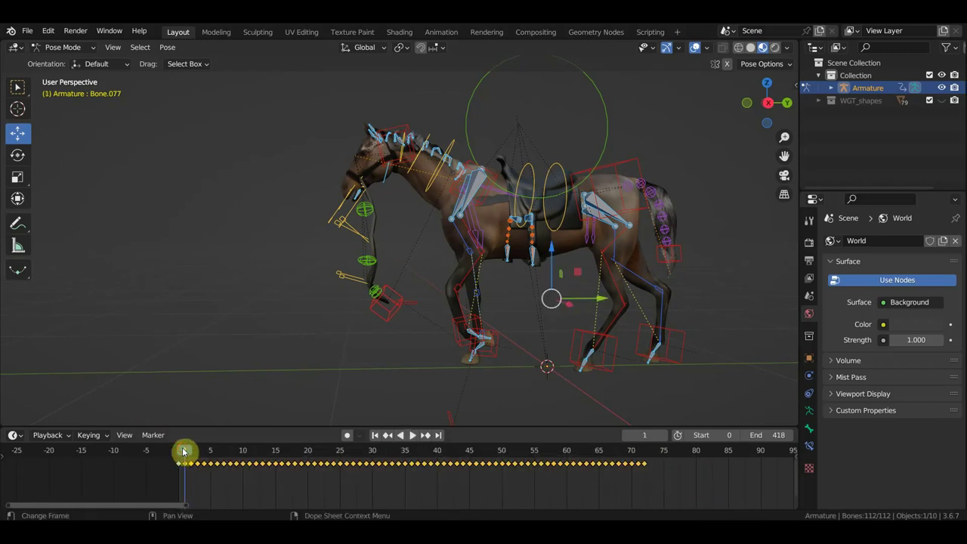
left_click_drag(190, 453, 191, 453)
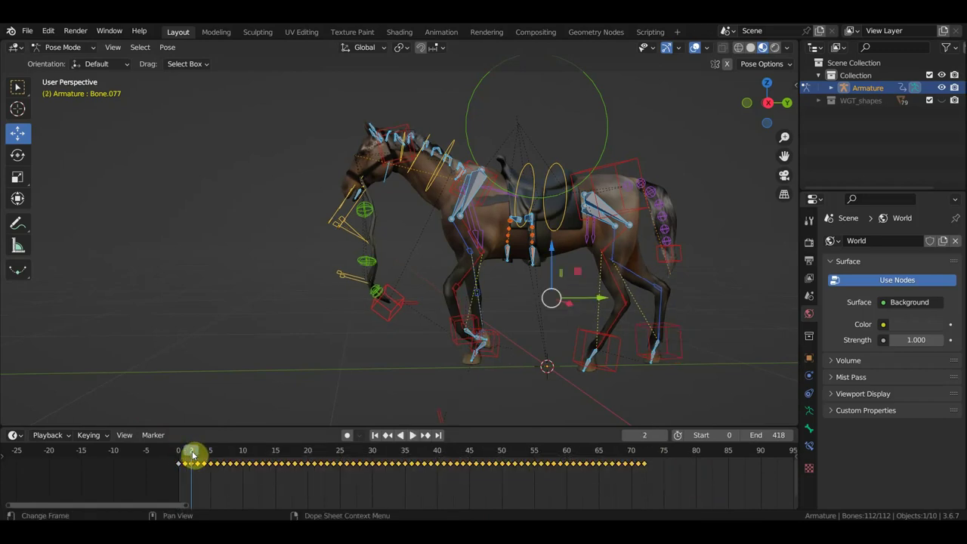
left_click_drag(669, 481, 182, 458)
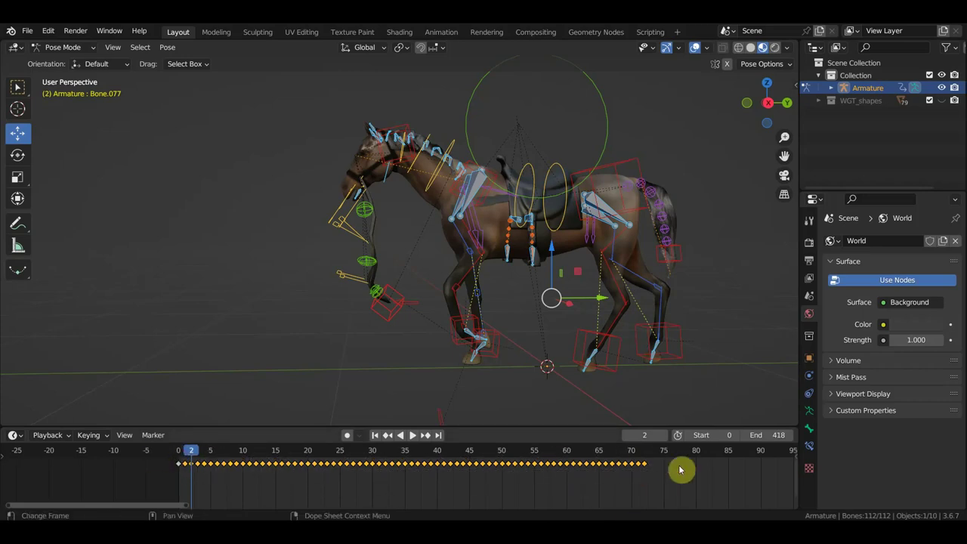
left_click_drag(674, 482, 176, 449)
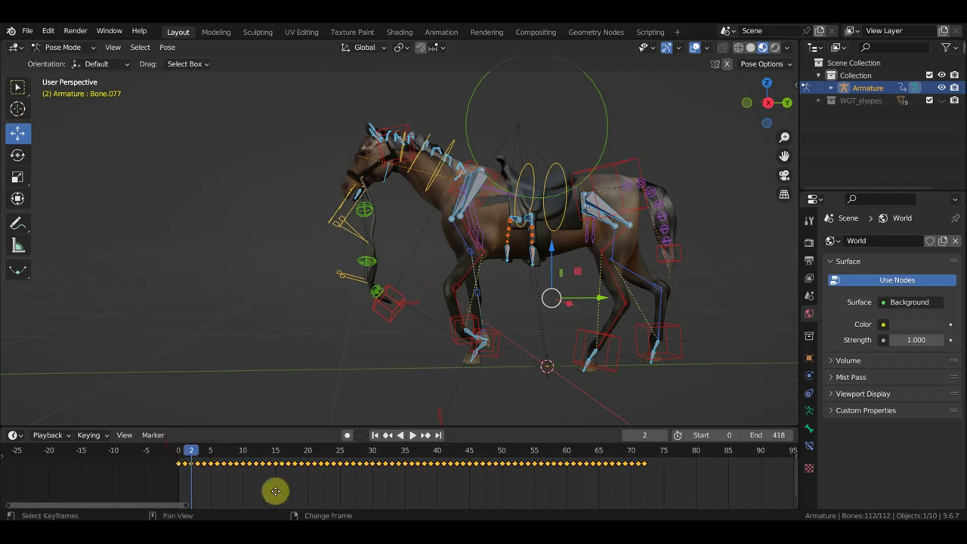
Step: Move the walk keys past frame 72 and reselect all keyframes, including the copies
key("g")
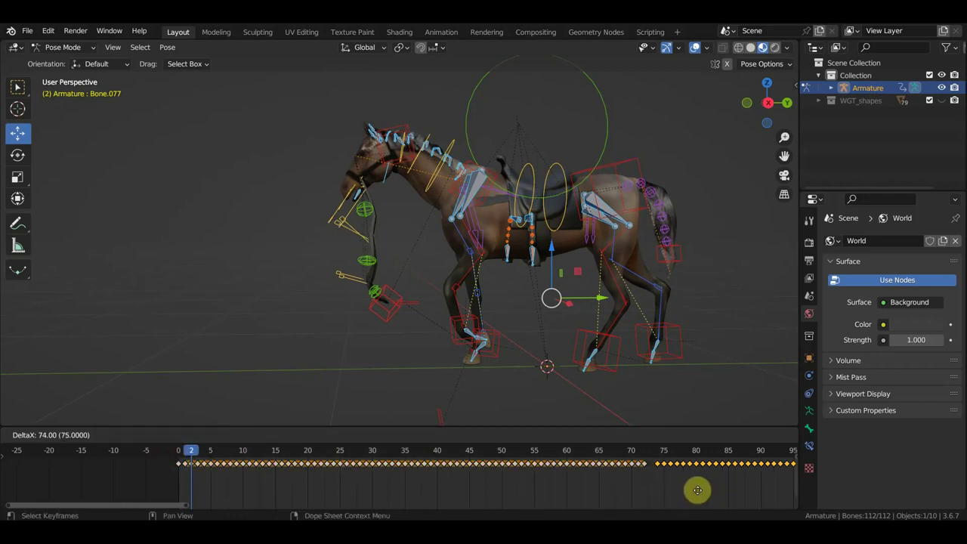
left_click(691, 490)
scroll(690, 491, "down", 2)
scroll(691, 491, "down", 2)
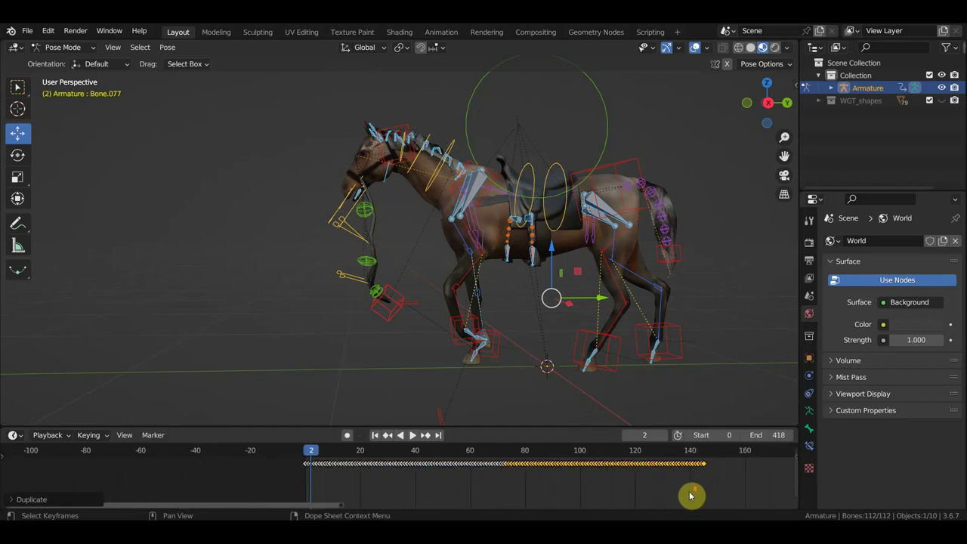
left_click_drag(718, 487, 282, 439)
middle_click_drag(431, 466, 188, 453)
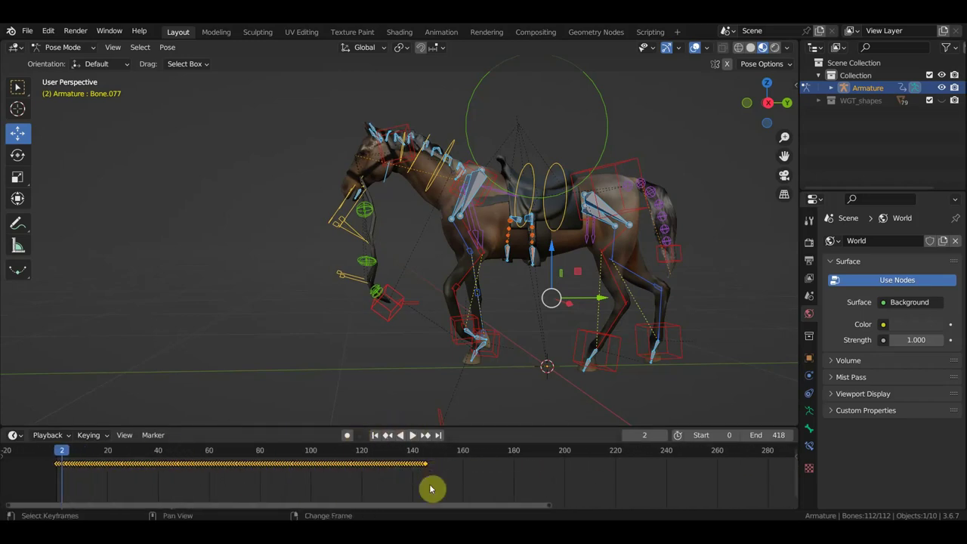
Step: Add another copy of the walk keys after the existing walk and reselect everything
key("g")
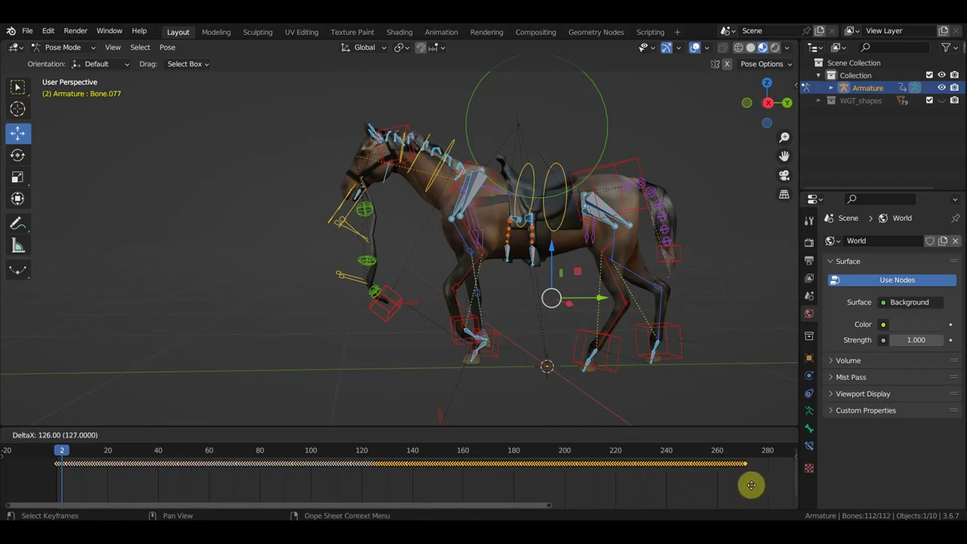
left_click(9, 486)
scroll(503, 488, "up", 6)
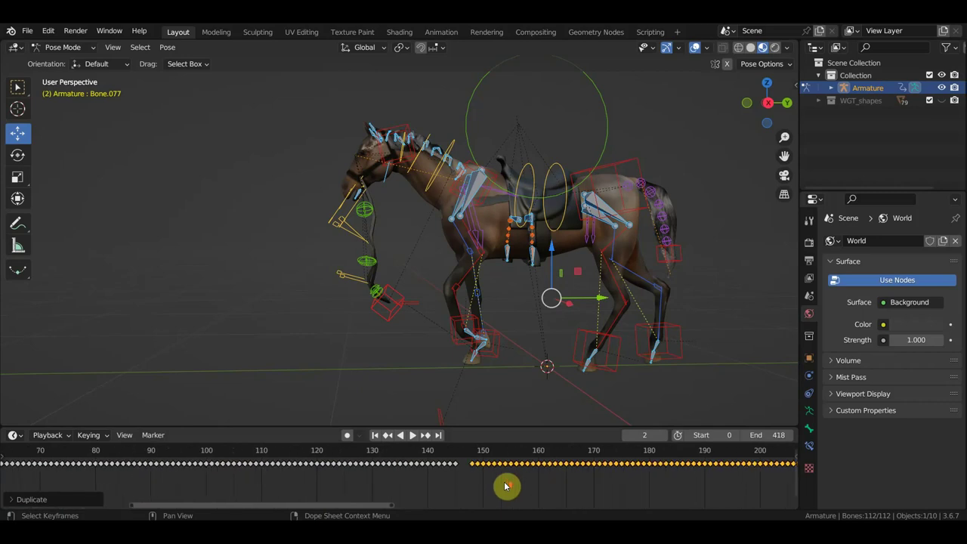
key("shift+d")
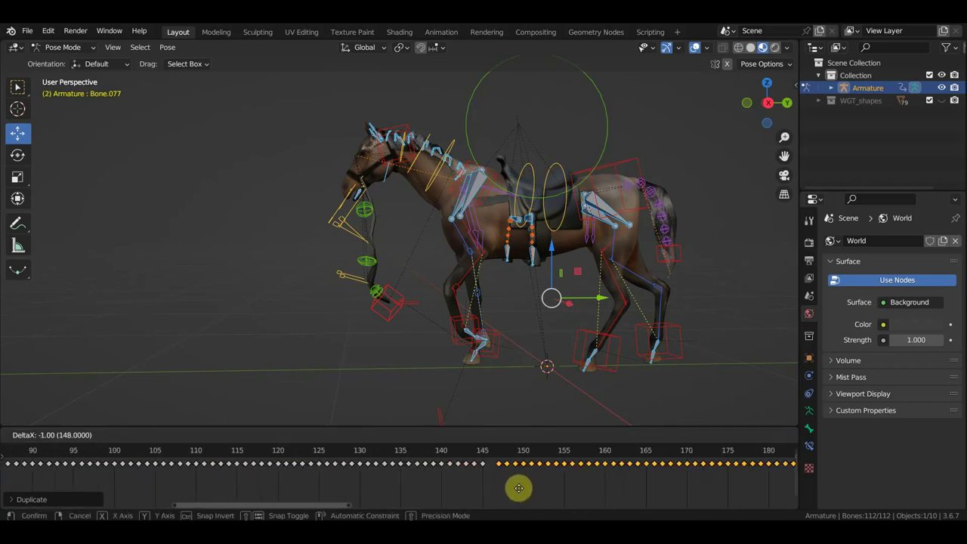
left_click(512, 488)
scroll(521, 491, "down", 8)
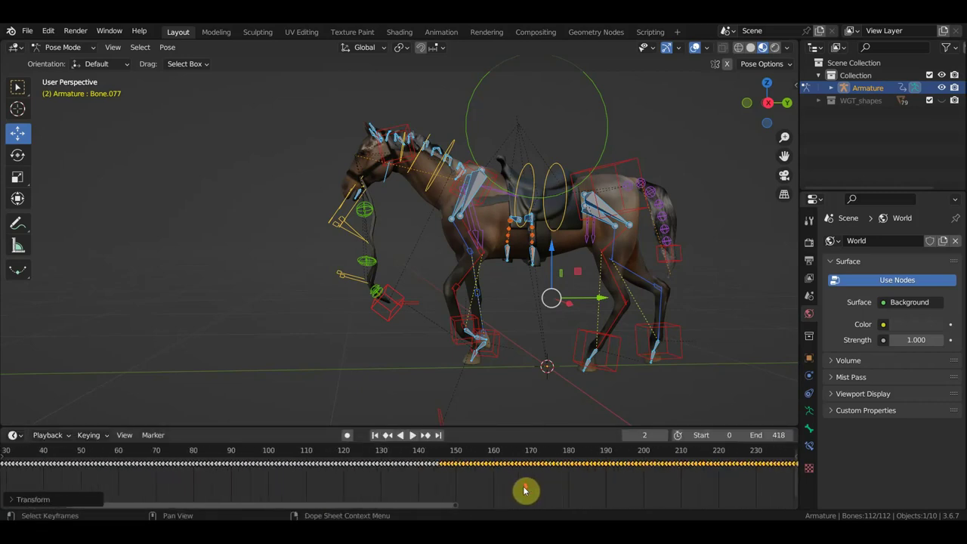
left_click_drag(612, 491, 229, 453)
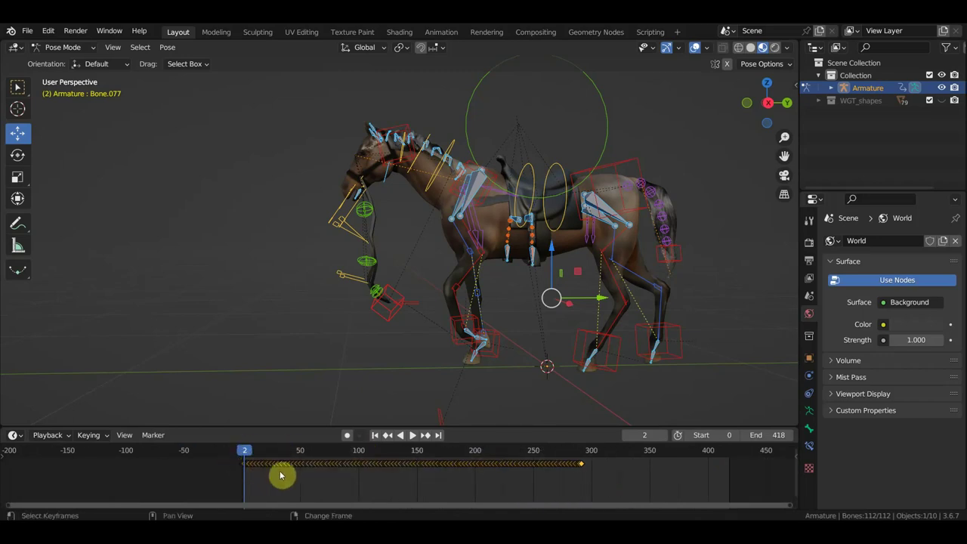
Step: Extend the walk with a further copy of the keys, shifted one frame earlier
key("g")
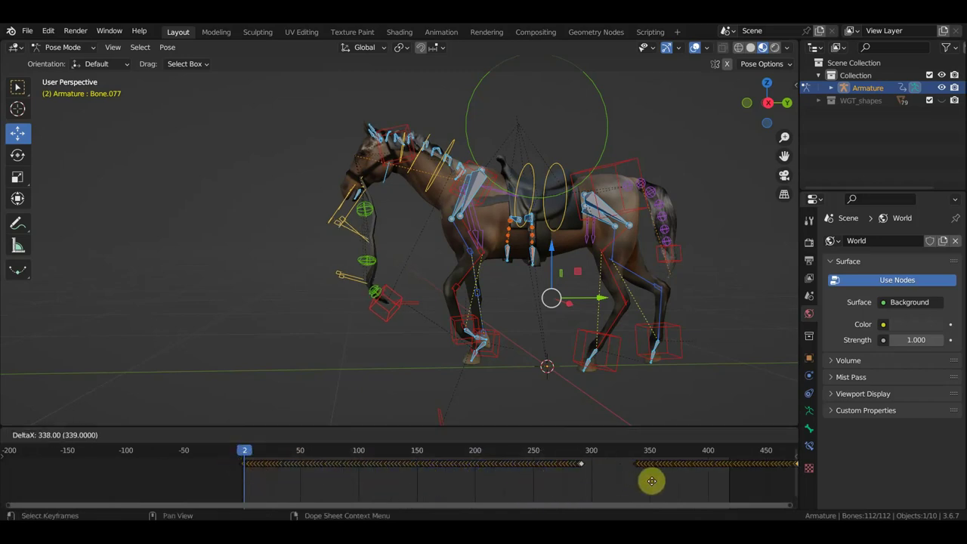
left_click(605, 482)
scroll(665, 483, "up", 5)
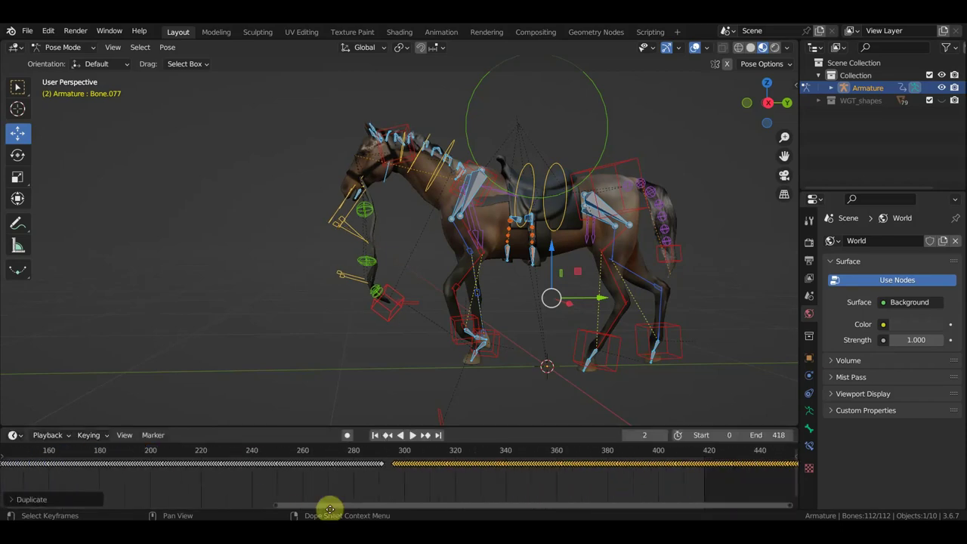
scroll(434, 476, "up", 2)
key("g")
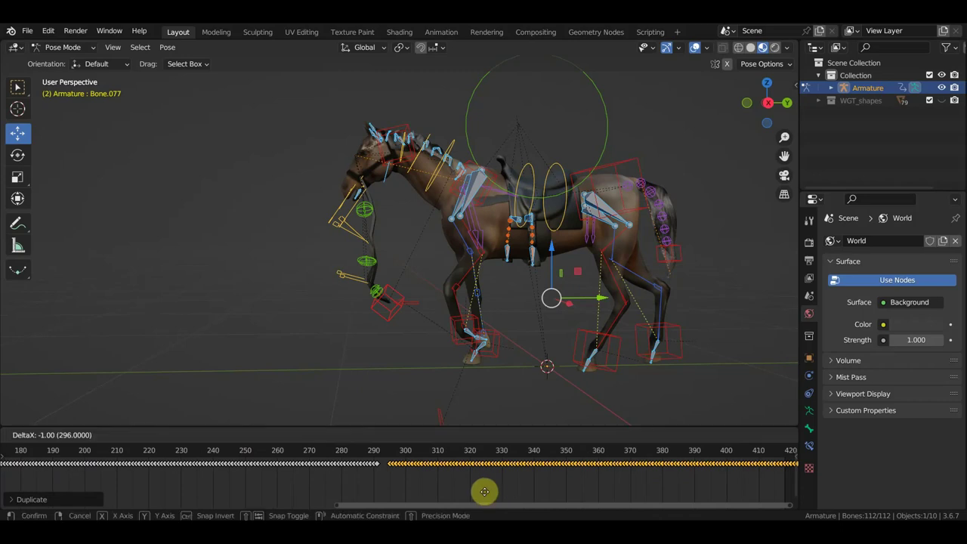
left_click(476, 489)
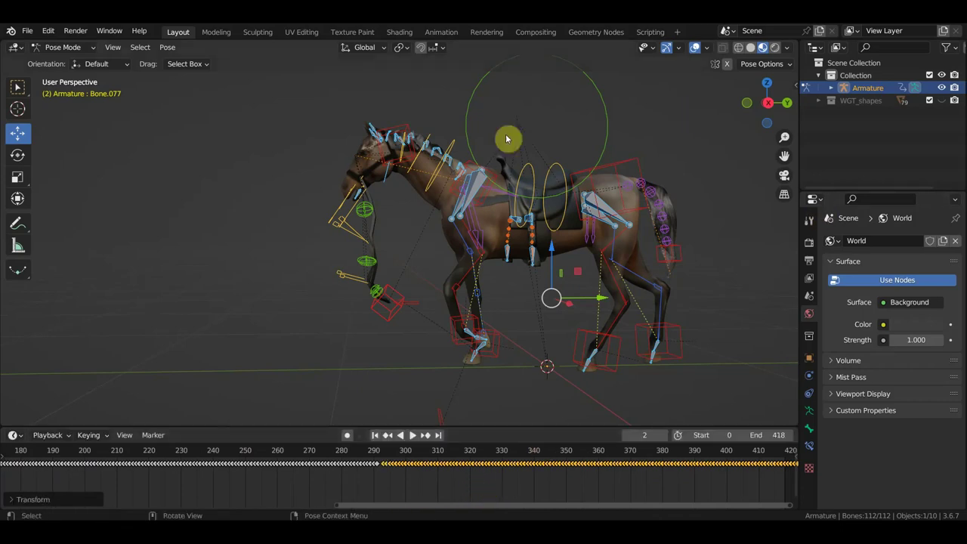
Step: Shift the selected keyframes one frame earlier and show the full animation range
scroll(479, 464, "up", 5)
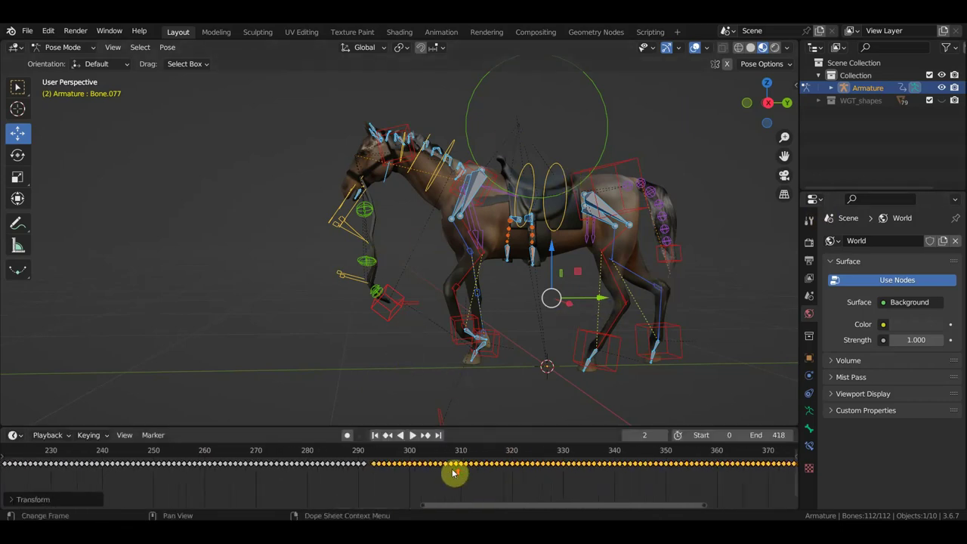
scroll(453, 471, "up", 3)
key("g")
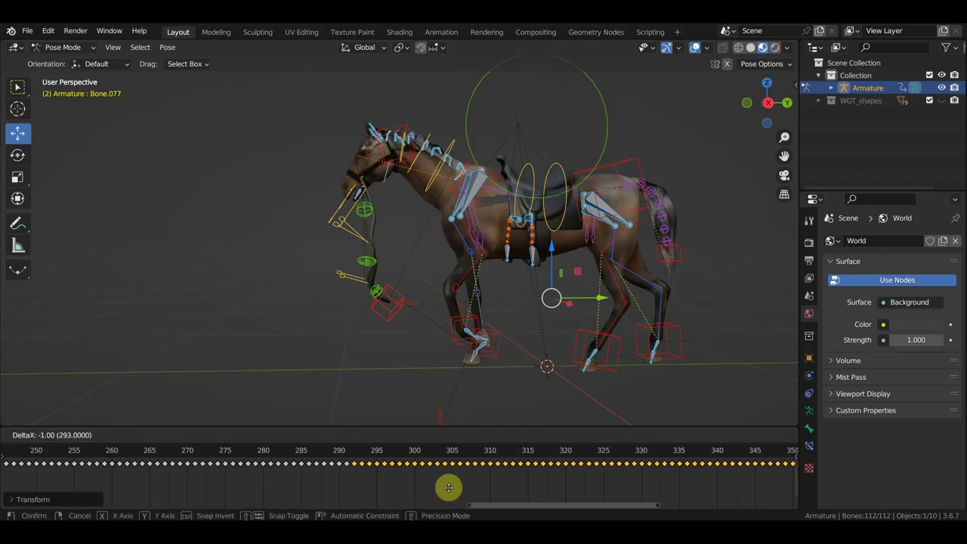
left_click(449, 487)
key("Home")
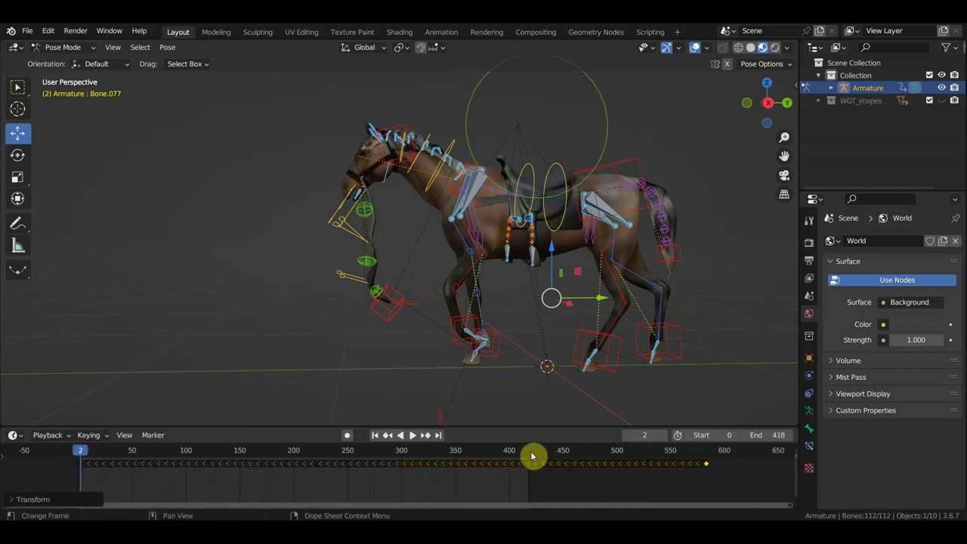
Step: Save the horse rig as 'новый на поводу для солдата.blend' and open the recent soldier-leading-horses scene
left_click(26, 31)
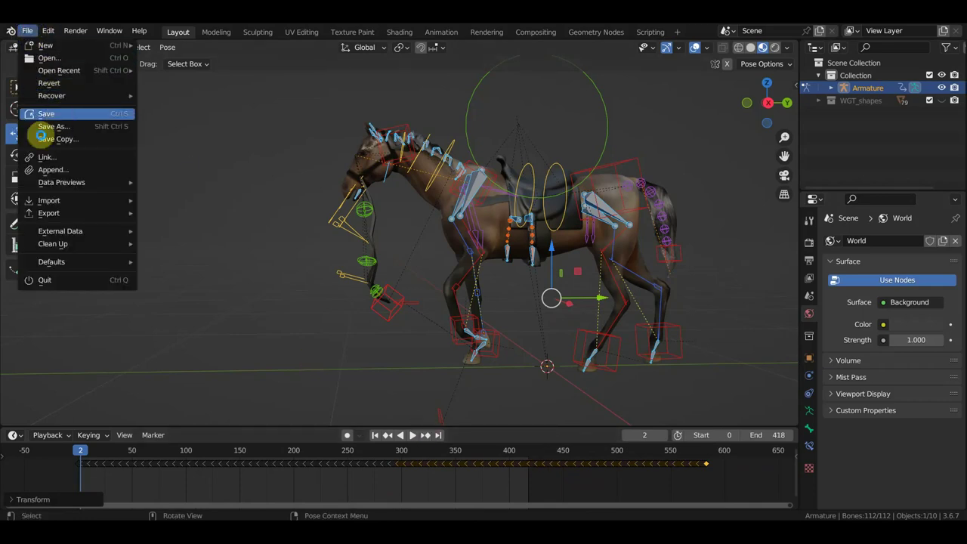
left_click(46, 114)
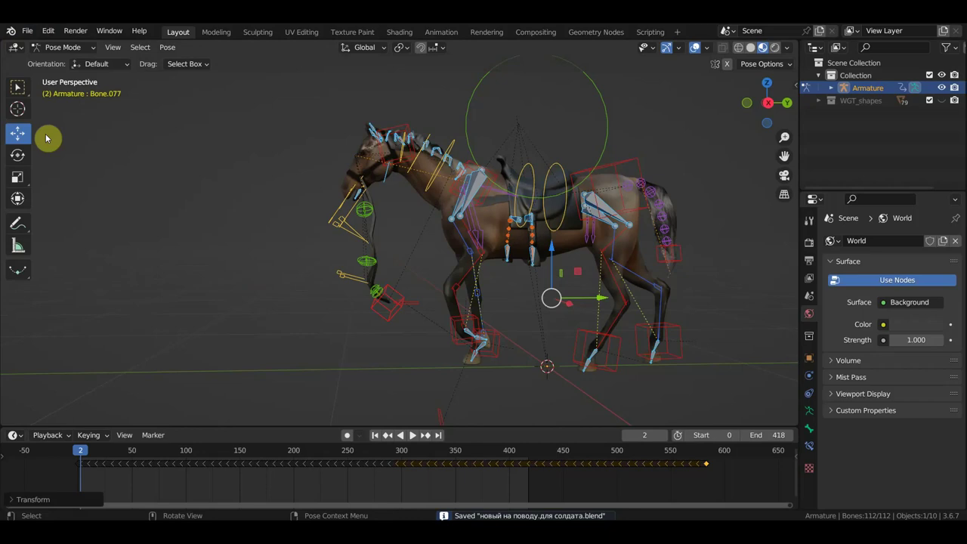
left_click(27, 33)
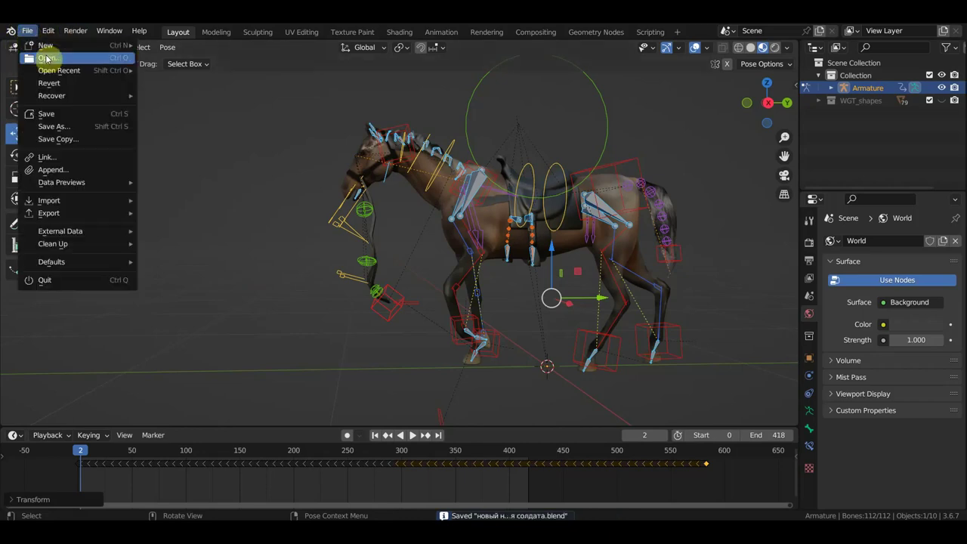
mouse_move(59, 70)
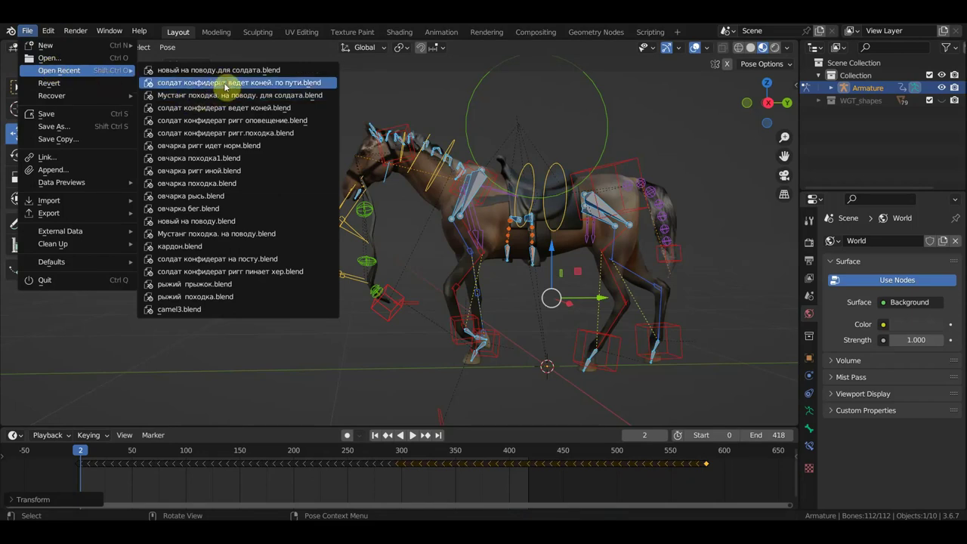
key("Return")
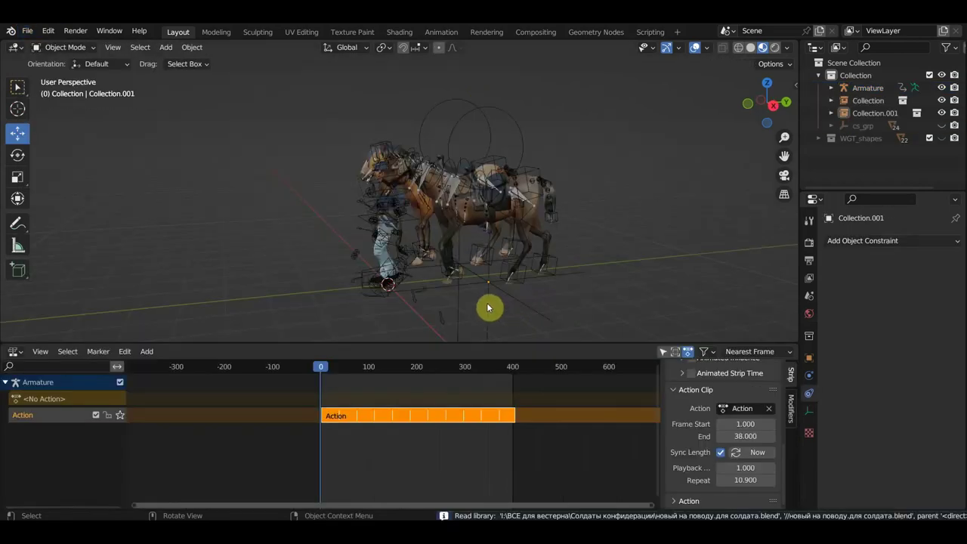
Step: Play the scene to frame 315 and hide the viewport overlays for a clear view
key("space")
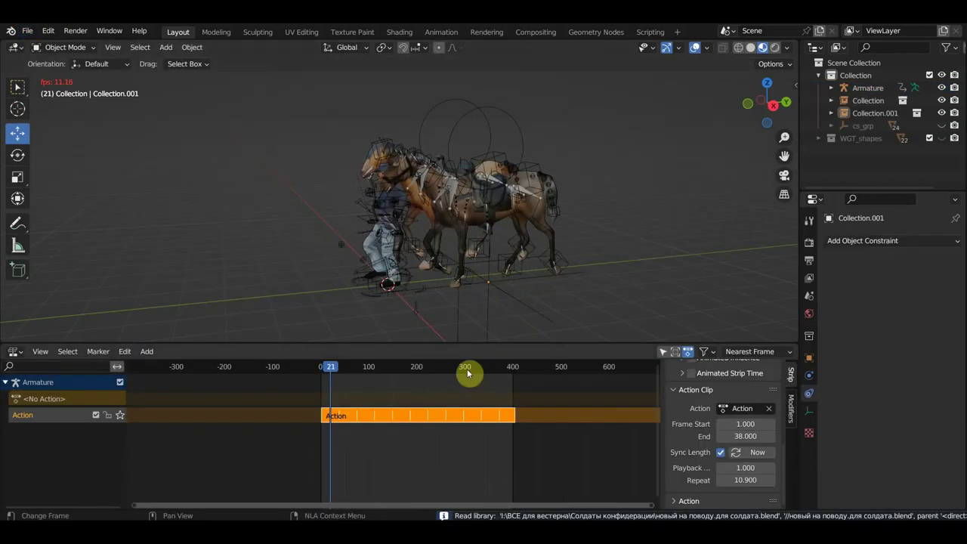
left_click(450, 369)
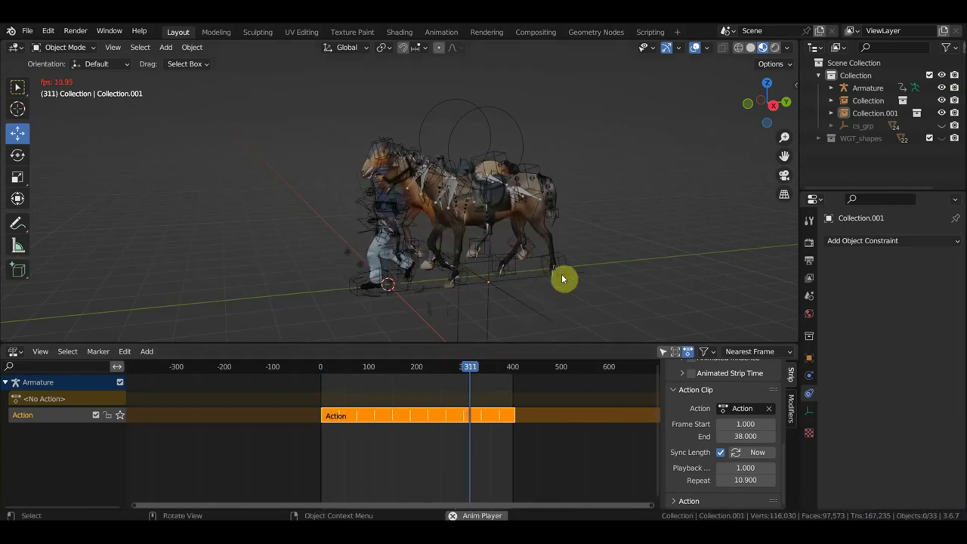
key("space")
middle_click_drag(549, 227, 511, 213)
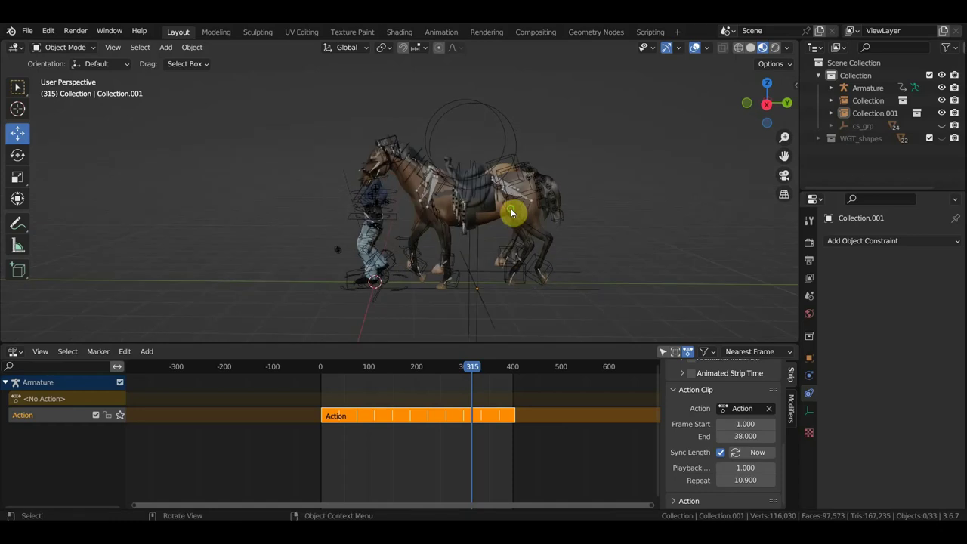
mouse_move(432, 189)
middle_mouse_down()
mouse_move(566, 195)
mouse_move(531, 188)
mouse_move(547, 207)
middle_mouse_up()
scroll(529, 189, "up", 3)
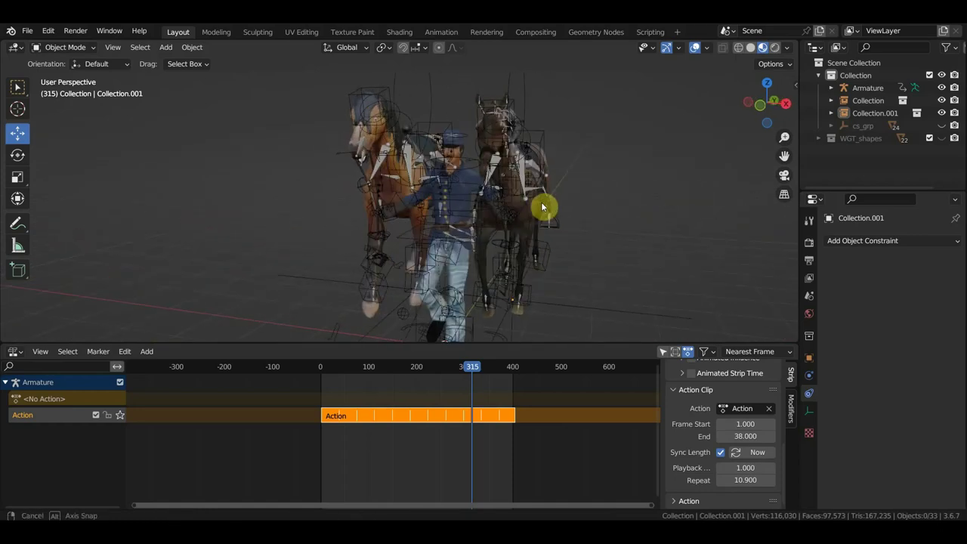
left_click(696, 47)
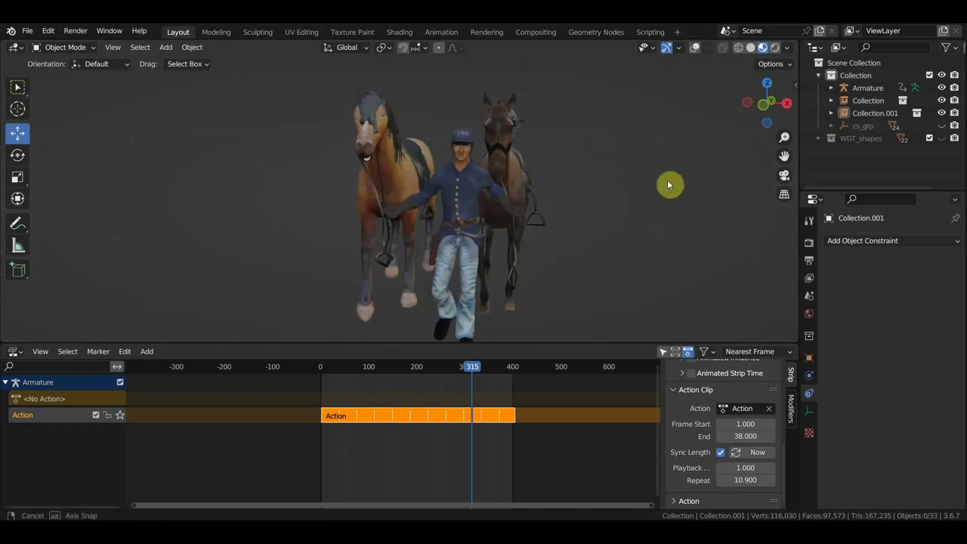
scroll(657, 185, "up", 4)
middle_click_drag(651, 194, 551, 156, "shift")
scroll(546, 177, "down", 3)
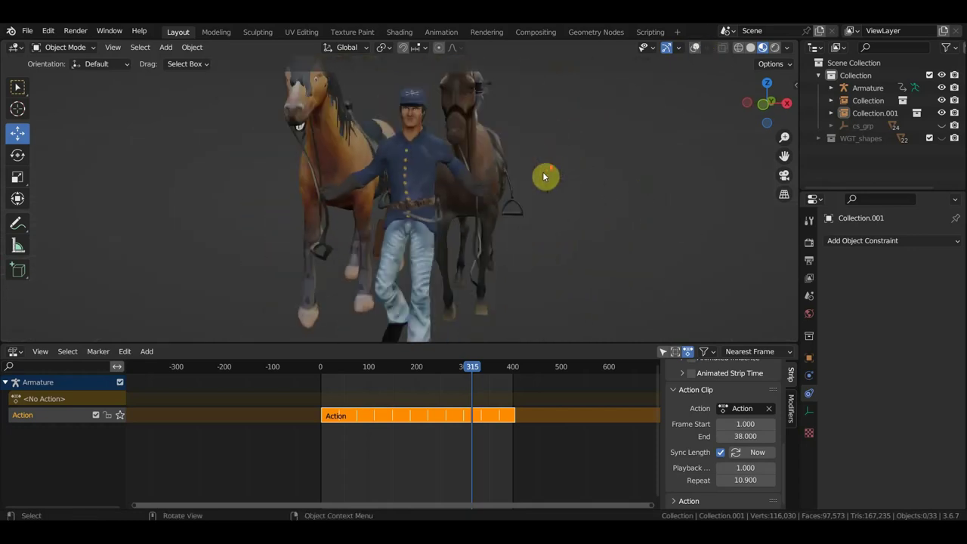
Step: Move the dark horse, Collection.001, along X and about -0.19355 m along Y
left_click(498, 152)
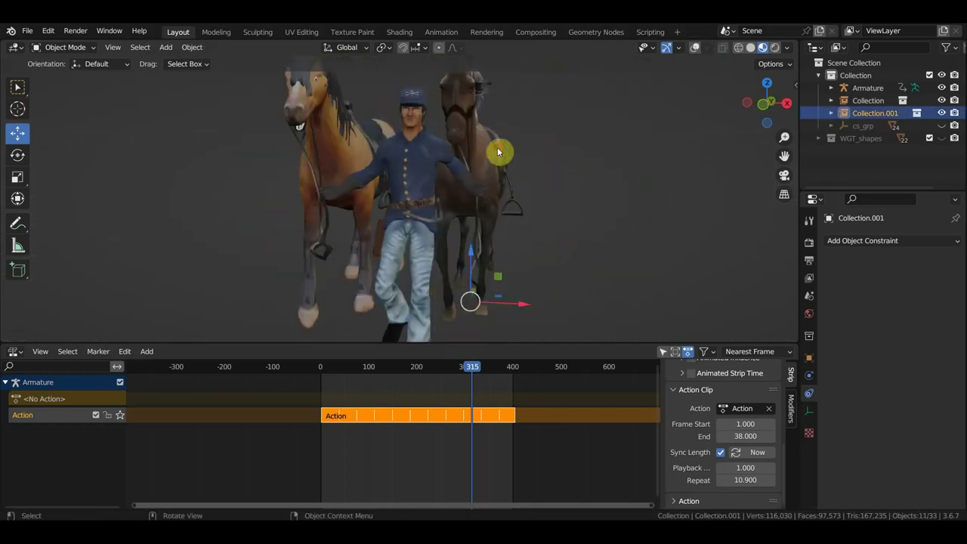
key("g")
key("x")
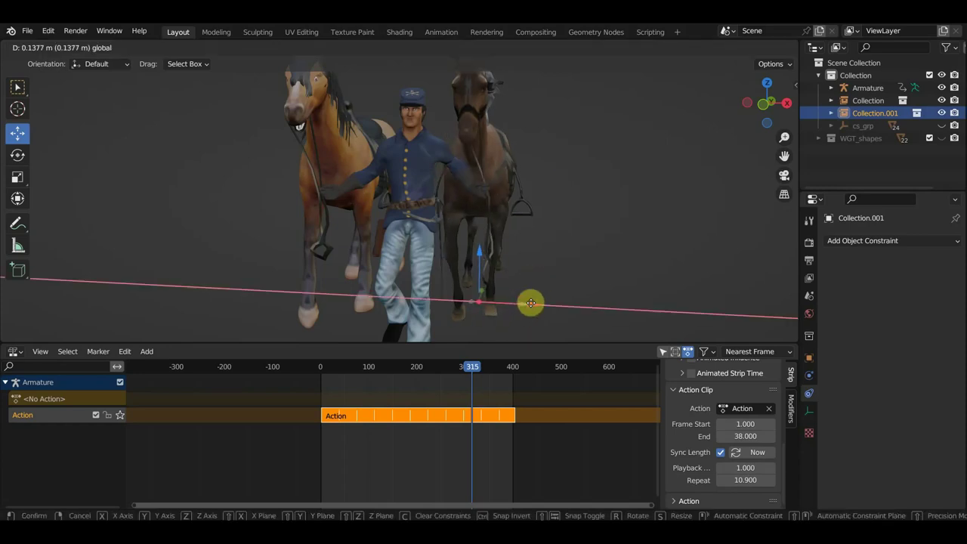
left_click(531, 306)
mouse_move(599, 294)
middle_mouse_down()
mouse_move(479, 296)
mouse_move(534, 306)
middle_mouse_up()
left_click_drag(580, 317, 561, 317)
mouse_move(561, 317)
middle_mouse_down()
mouse_move(604, 295)
mouse_move(673, 289)
middle_mouse_up()
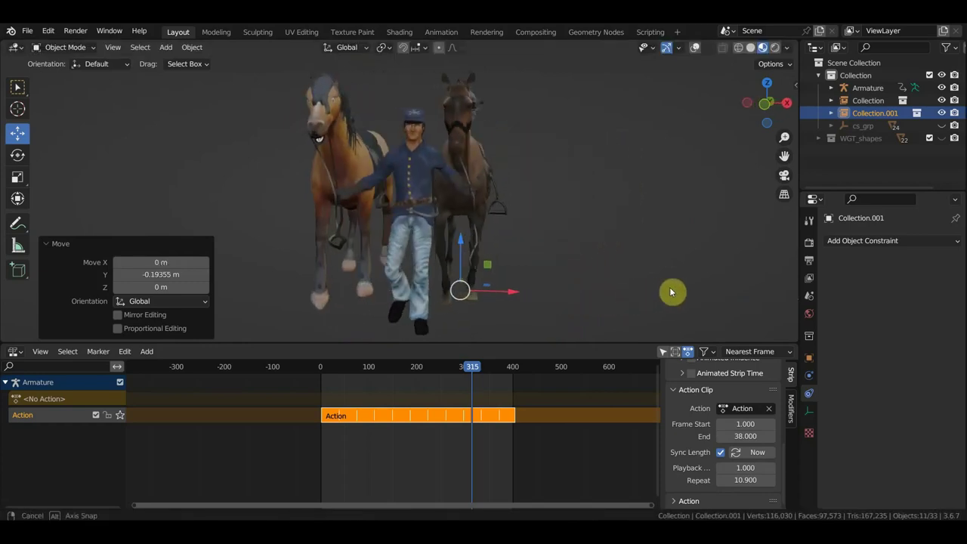
scroll(673, 292, "up", 2)
scroll(657, 287, "up", 1)
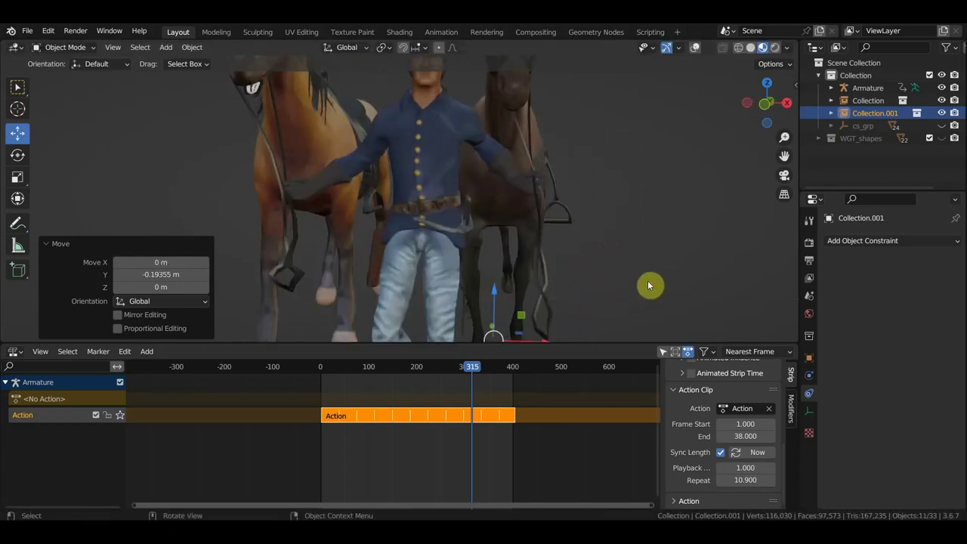
scroll(653, 287, "down", 2)
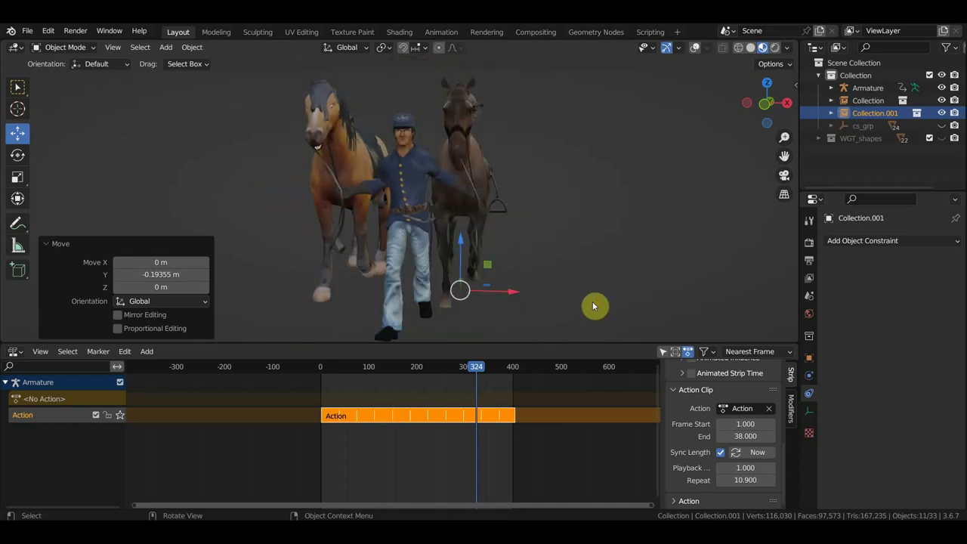
left_click_drag(513, 297, 510, 293)
Step: Play the walk to check the spacing, stopping and advancing to frame 380
key("space")
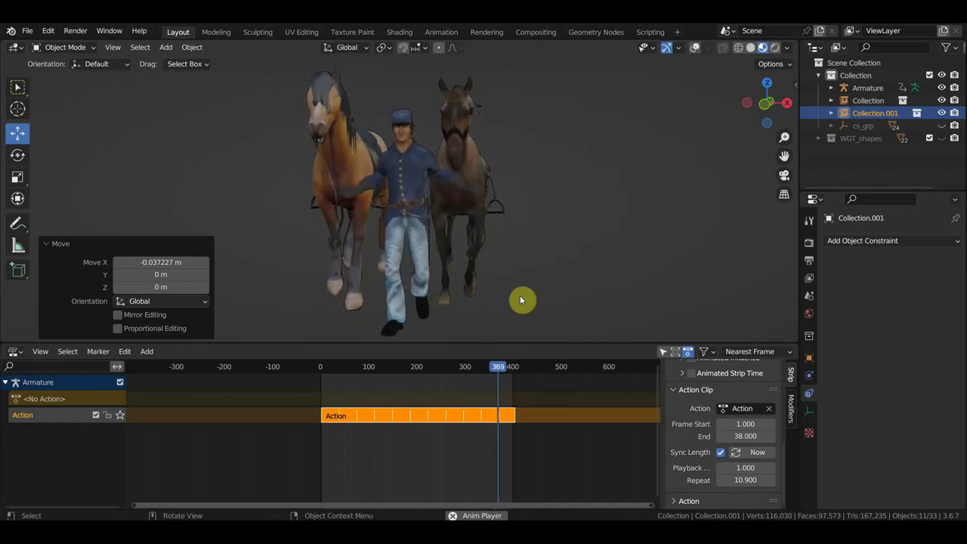
key("space")
scroll(563, 272, "up", 2)
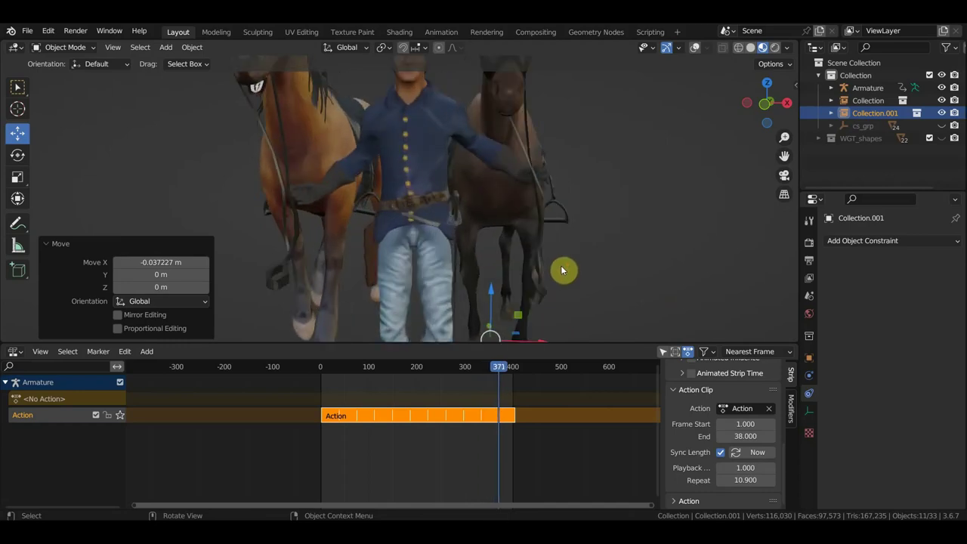
key("Right")
key("Right")
key("Right")
scroll(299, 195, "down", 2)
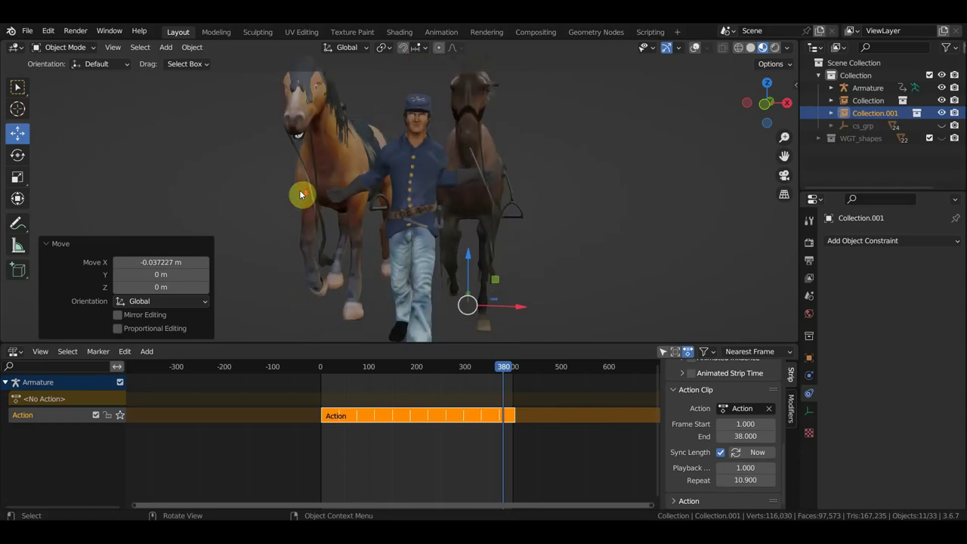
Step: Move the light-brown horse Collection about 0.26 m along X and scrub back to check the walk
left_click(315, 178)
left_click_drag(404, 294, 423, 300)
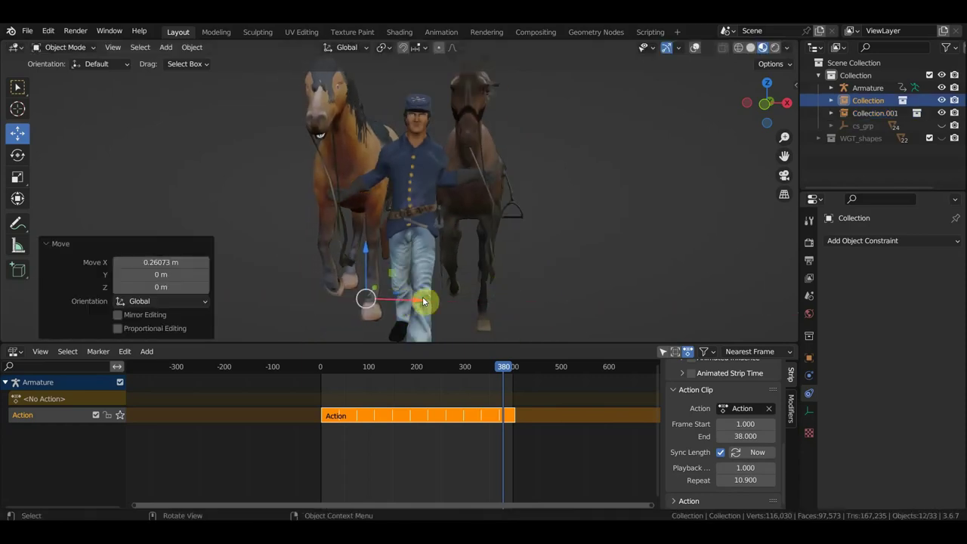
key("space")
key("space")
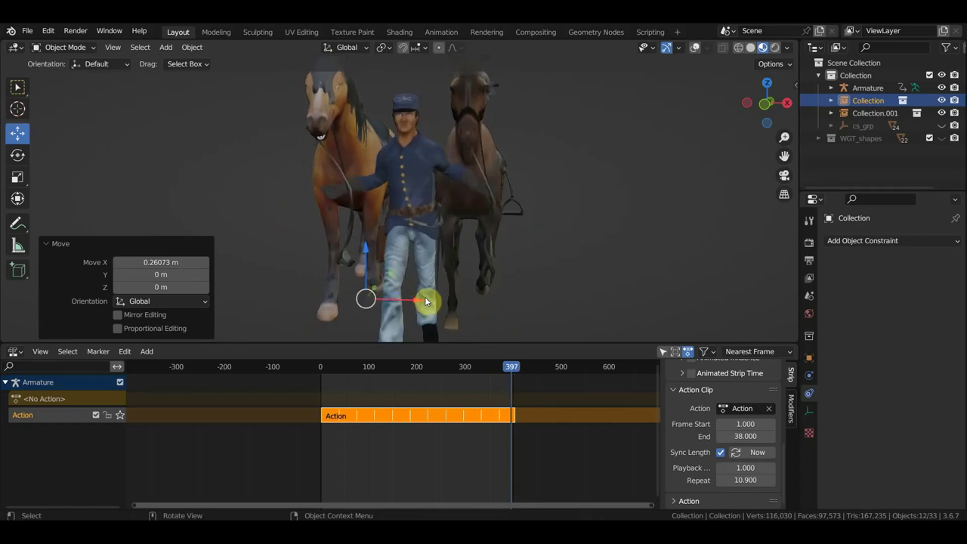
left_click_drag(512, 373, 454, 374)
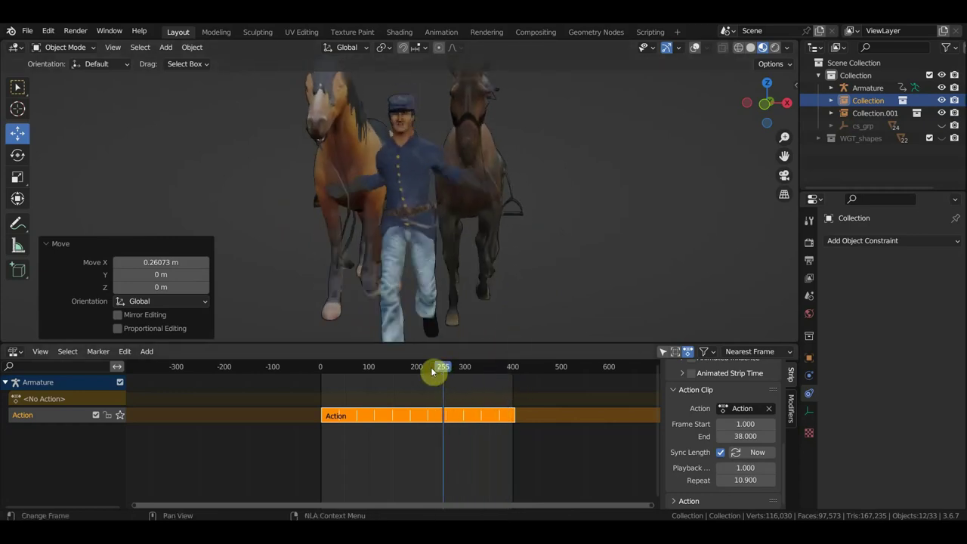
left_click_drag(454, 374, 430, 371)
mouse_move(443, 311)
middle_mouse_down()
mouse_move(468, 312)
mouse_move(427, 315)
middle_mouse_up()
left_click_drag(427, 373, 364, 379)
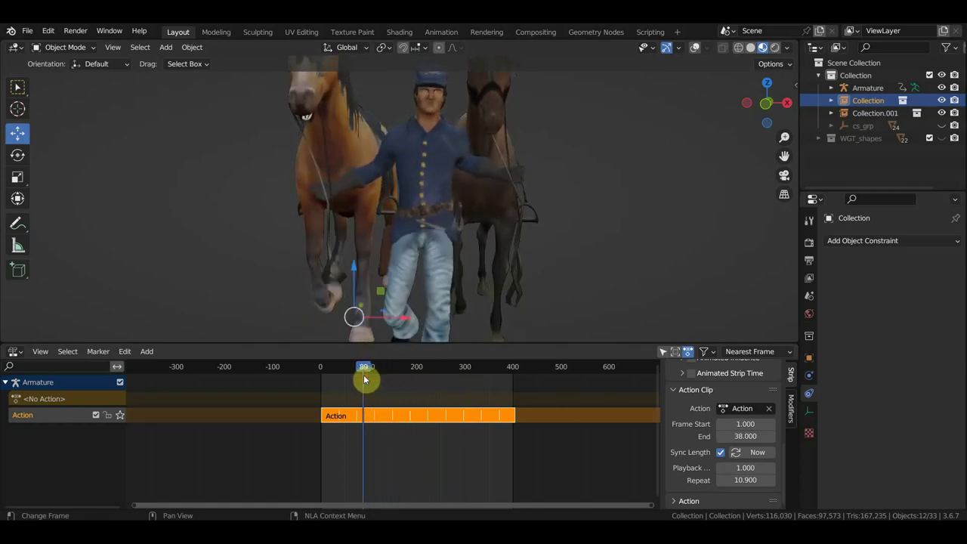
Step: Shift the selected horse along X and 0.15836 m along Y, then check frame 117
key("g")
key("x")
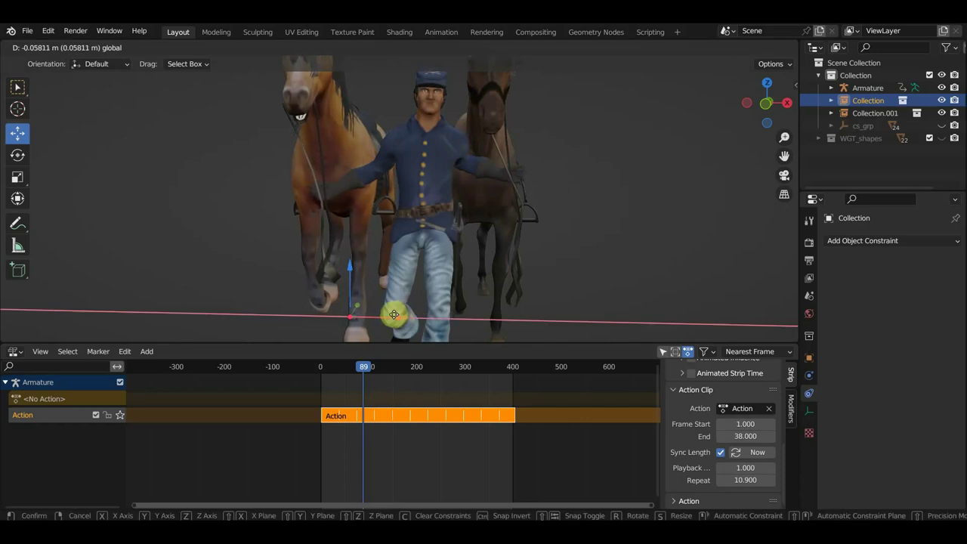
left_click(393, 314)
mouse_move(411, 316)
middle_mouse_down()
mouse_move(475, 321)
mouse_move(537, 312)
middle_mouse_up()
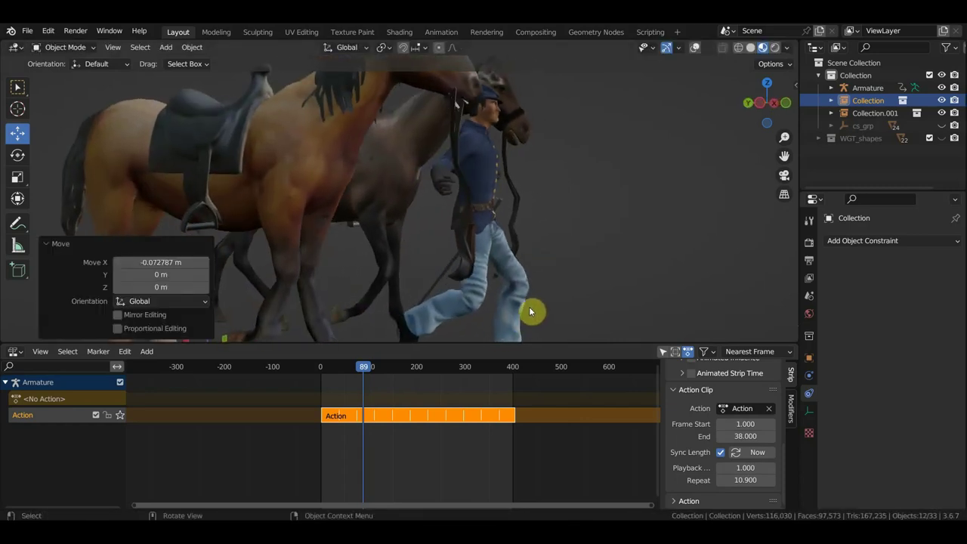
scroll(528, 309, "down", 3)
mouse_move(249, 297)
left_mouse_down()
mouse_move(237, 291)
mouse_move(238, 300)
left_mouse_up()
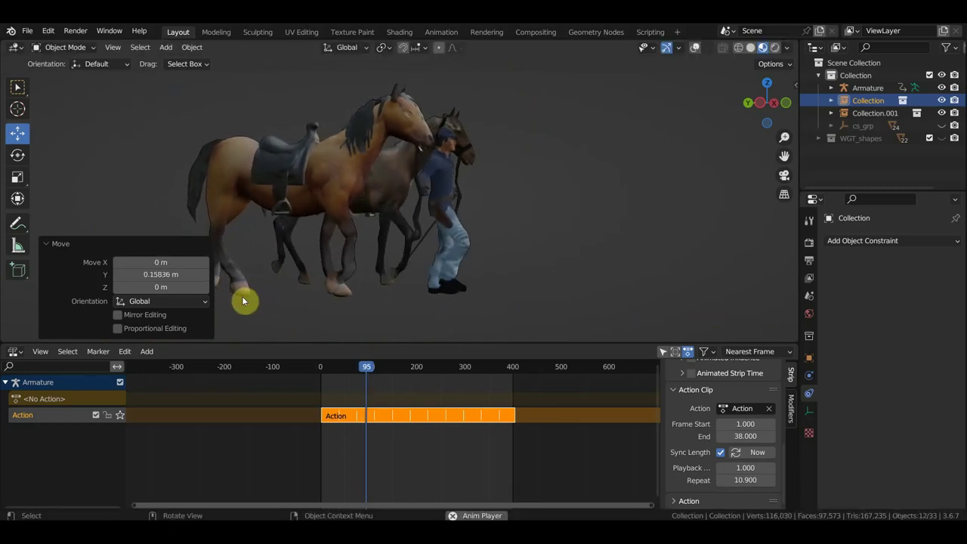
scroll(420, 263, "up", 4)
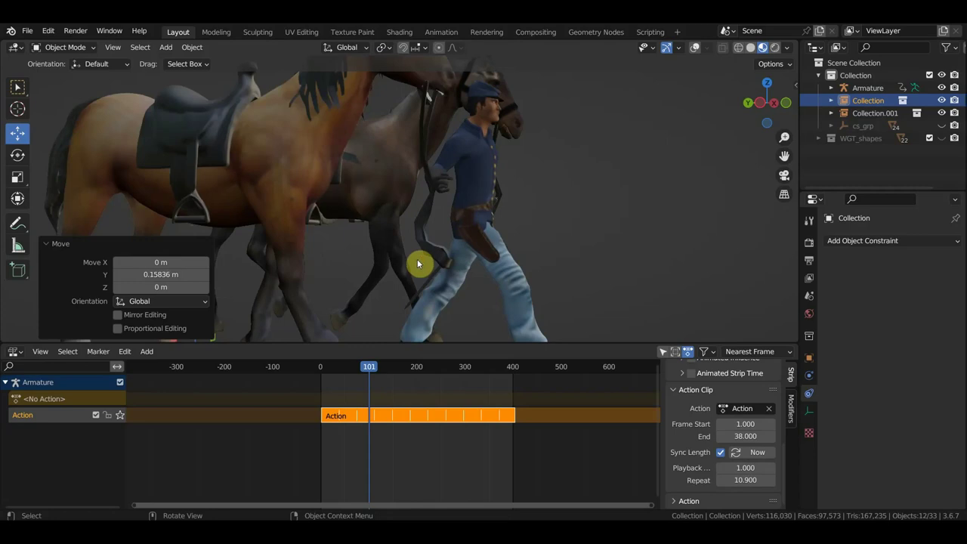
left_click_drag(371, 372, 378, 372)
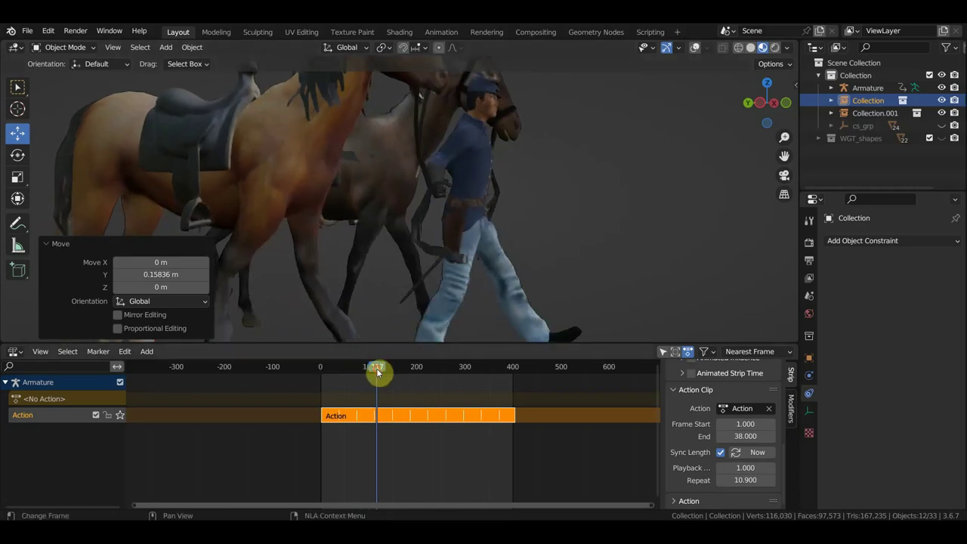
Step: Slide the horse Collection further along Y and play the walk to review it
scroll(340, 312, "down", 2)
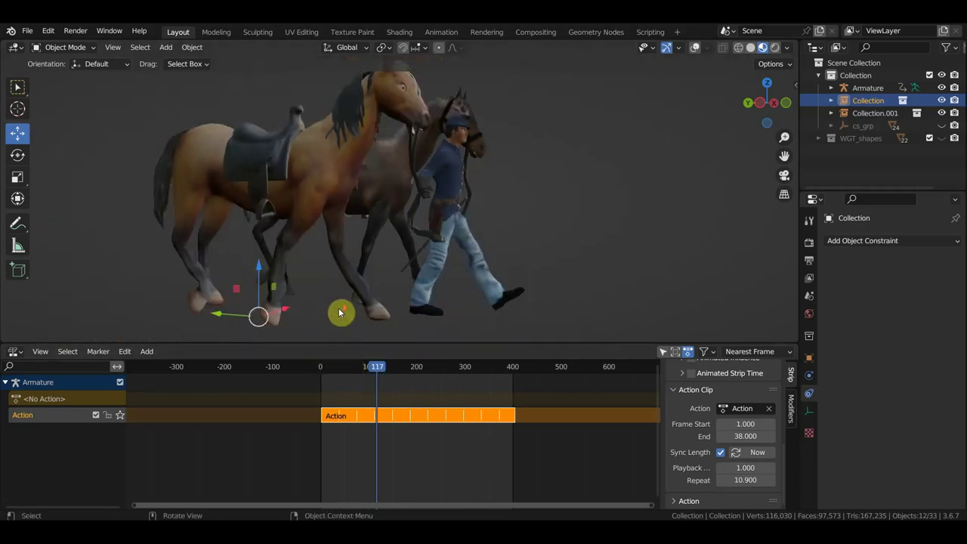
left_click_drag(218, 316, 226, 315)
key("space")
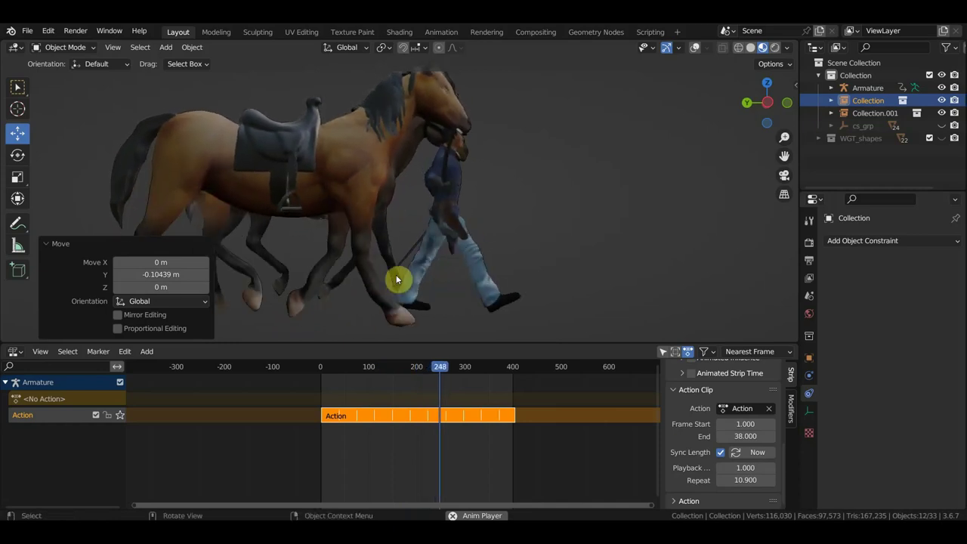
middle_click_drag(501, 267, 353, 277)
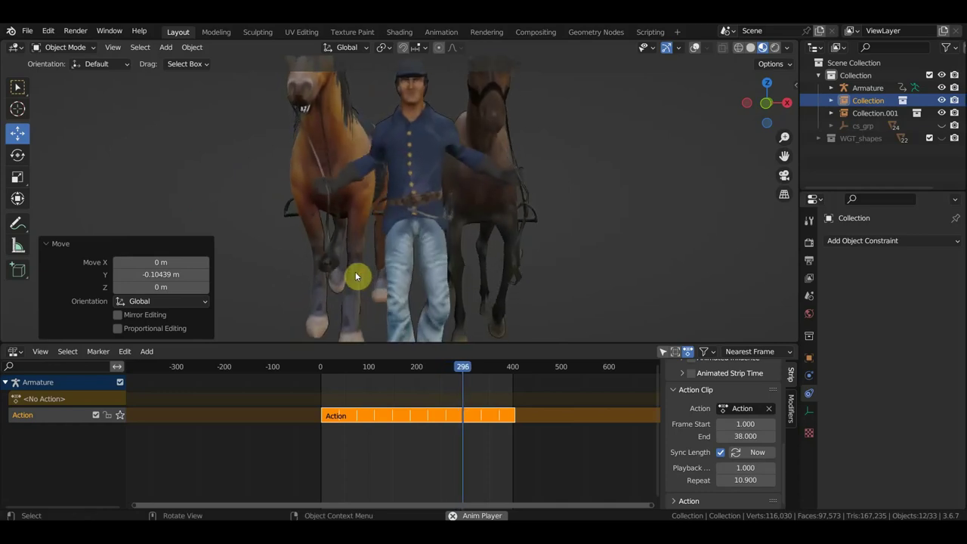
mouse_move(302, 282)
middle_mouse_down()
mouse_move(216, 281)
mouse_move(257, 261)
middle_mouse_up()
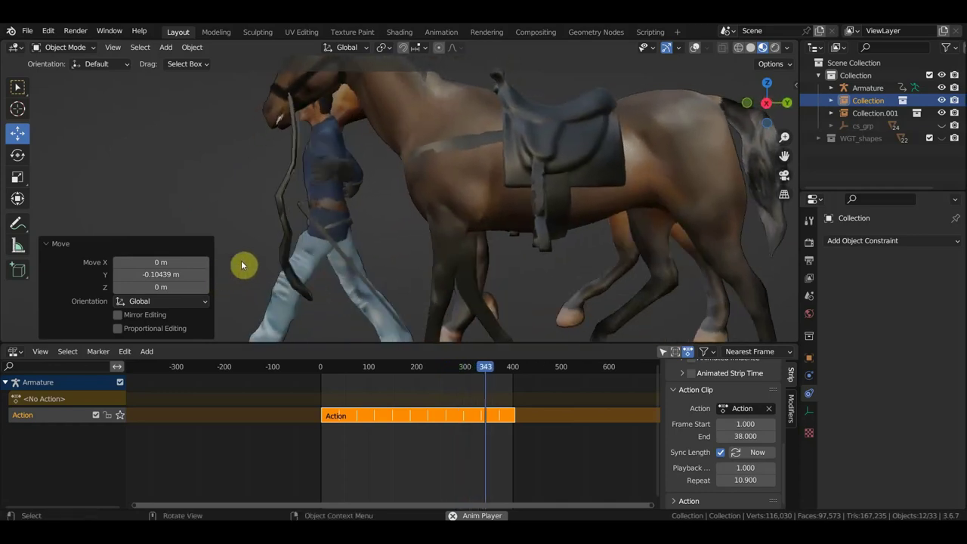
scroll(320, 257, "down", 3)
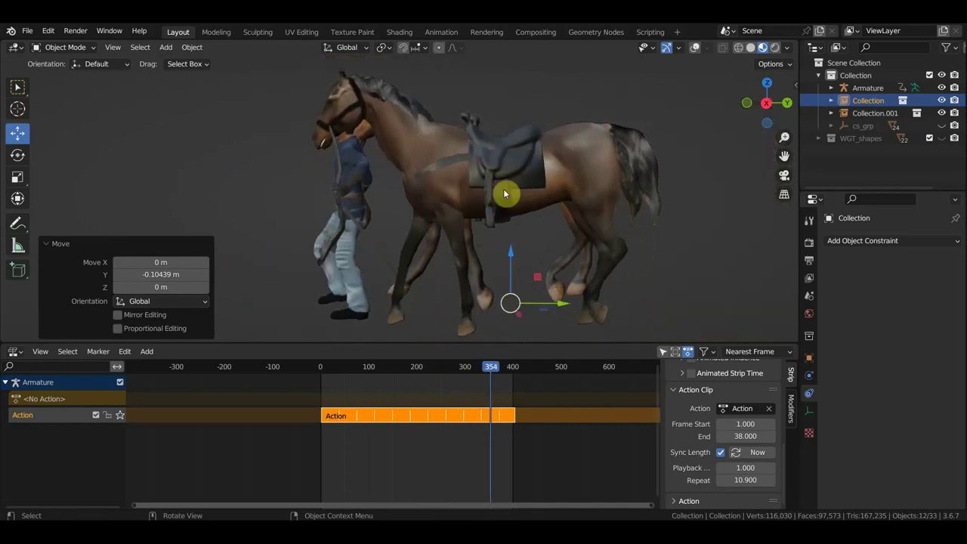
Step: Nudge Collection.001 about 0.1 m along Y and scrub back to frame 256
left_click(528, 241)
left_click_drag(565, 325, 574, 332)
left_click_drag(480, 367, 451, 368)
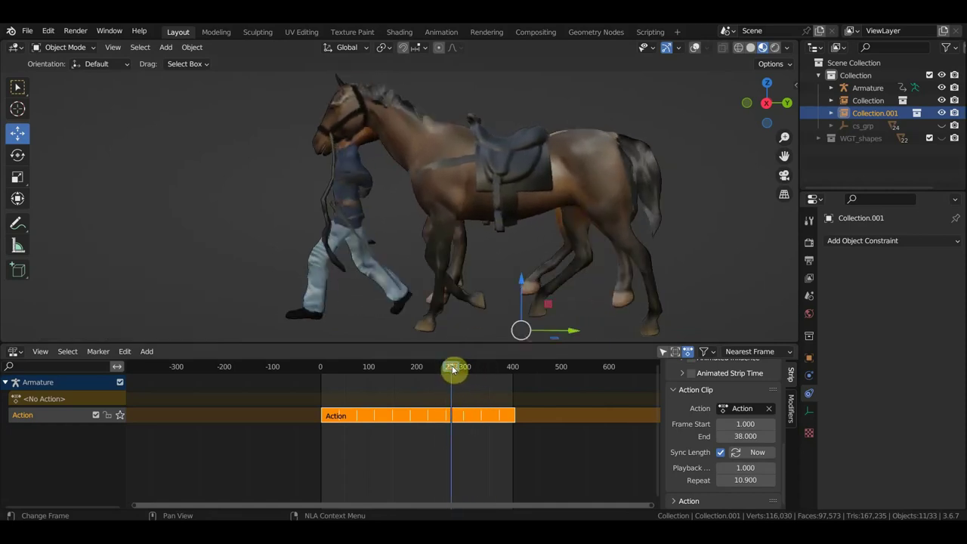
scroll(384, 279, "up", 3)
scroll(441, 283, "down", 3)
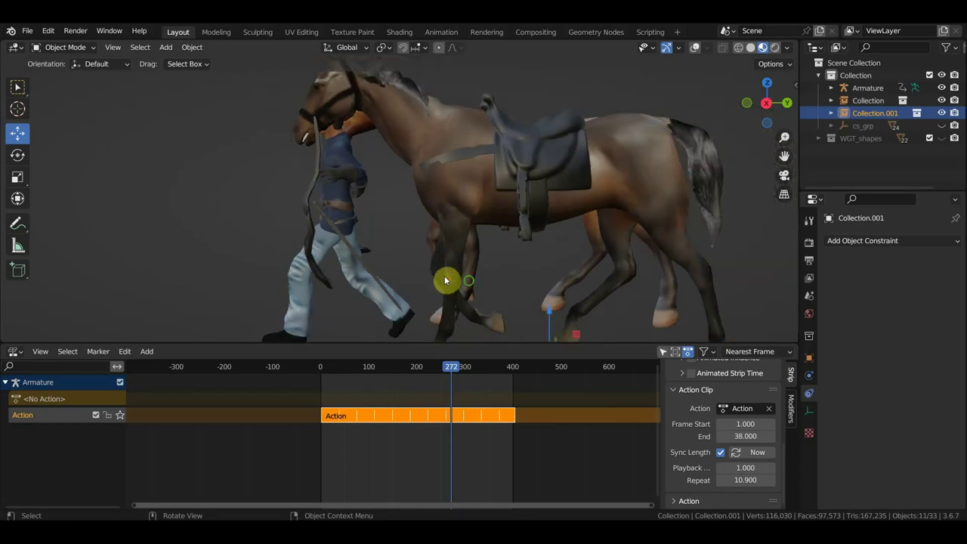
middle_click_drag(445, 276, 571, 292)
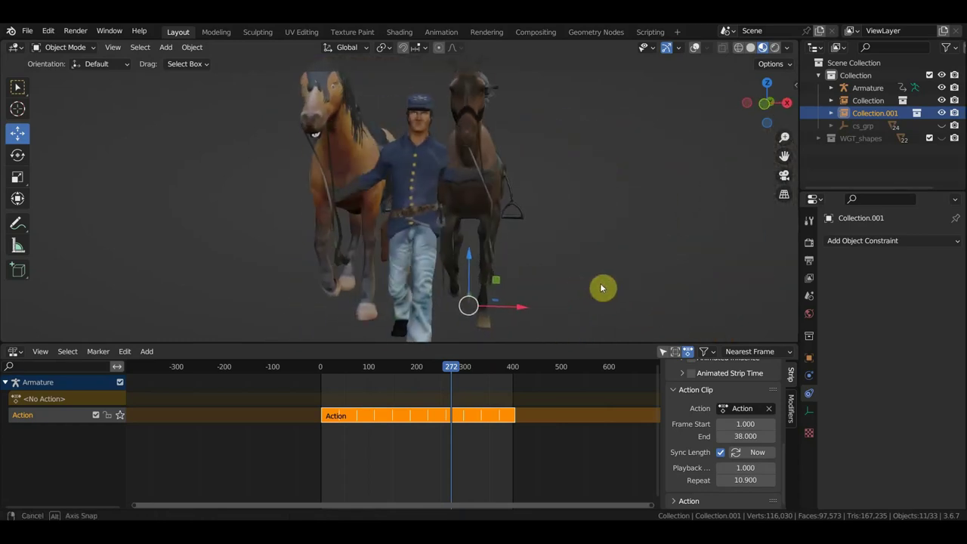
middle_click_drag(602, 288, 733, 280)
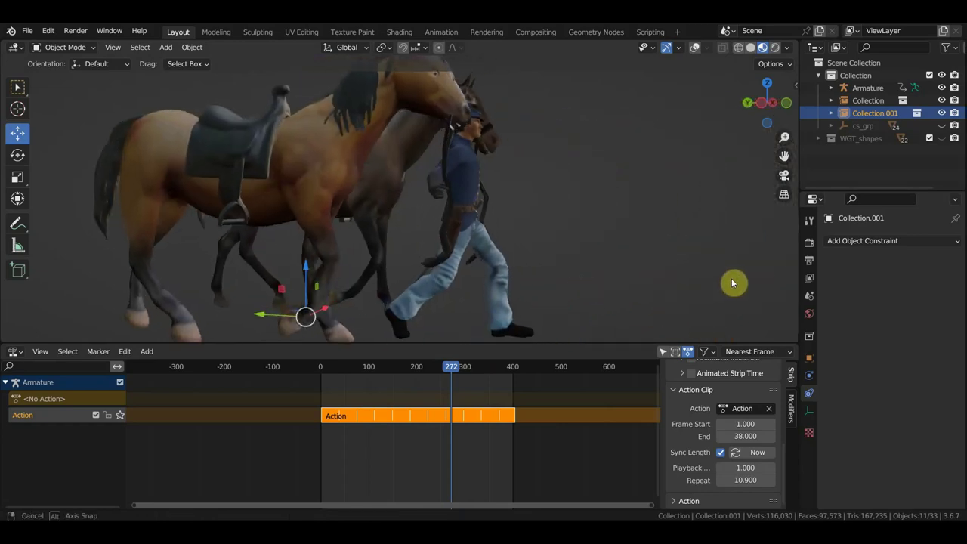
middle_click_drag(578, 265, 583, 265)
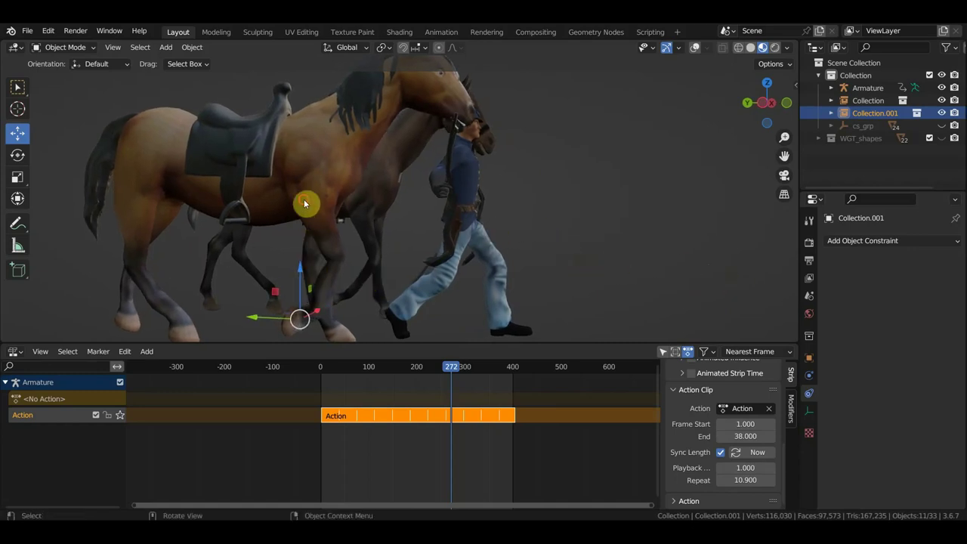
Step: Make the first horse's Collection active and rewind the walk to its start
left_click(305, 203)
left_click(324, 373)
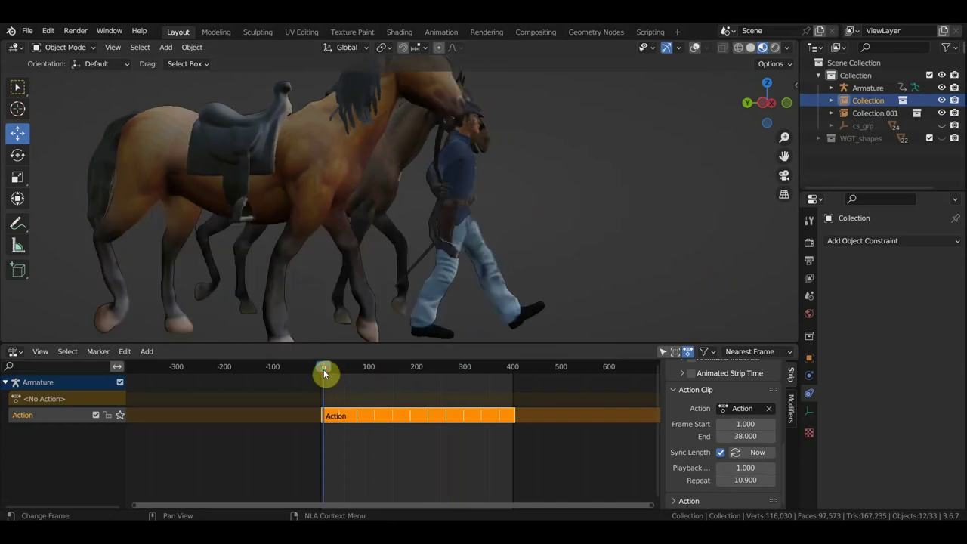
middle_click_drag(438, 313, 327, 318)
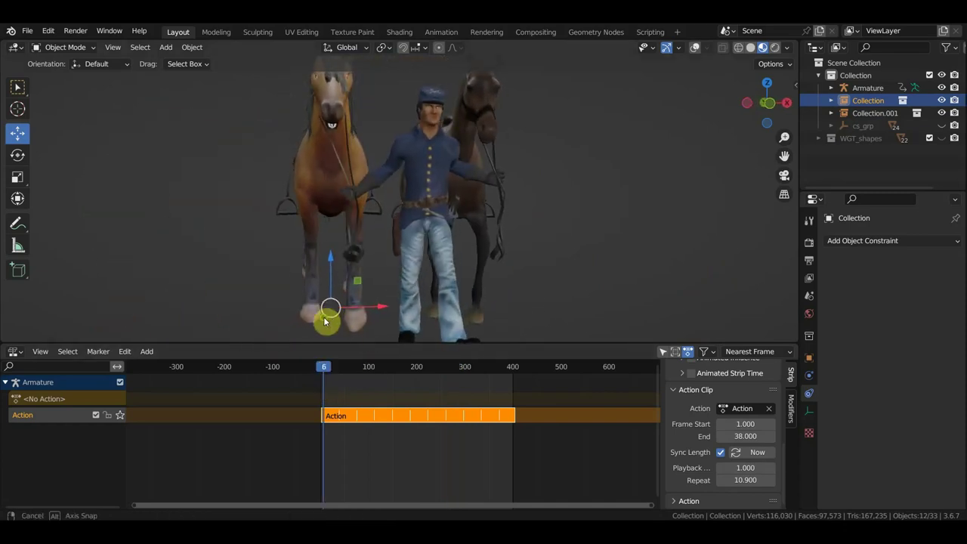
Step: Scrub the walk forward to frame 42 and view the group from the side
left_click_drag(324, 370, 332, 370)
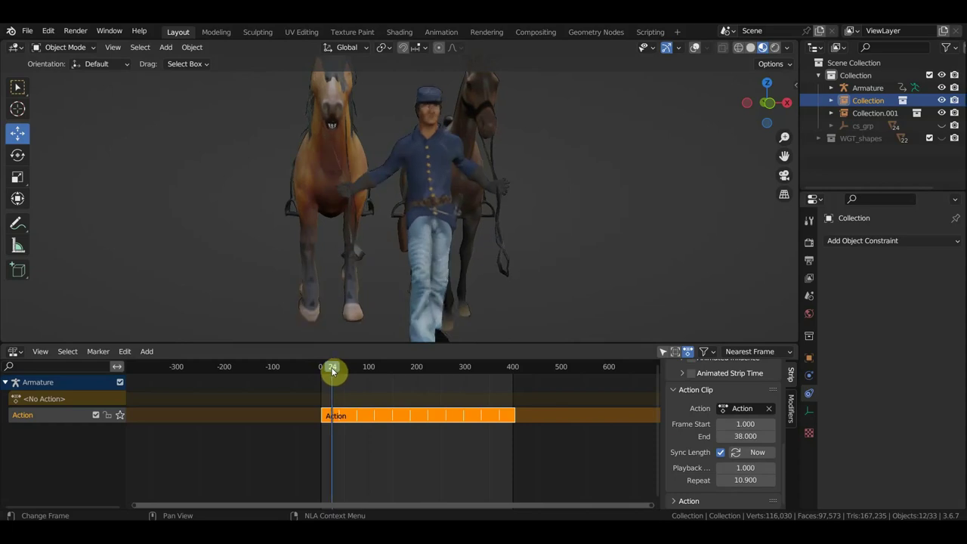
mouse_move(332, 370)
left_mouse_down()
mouse_move(393, 385)
mouse_move(320, 385)
left_mouse_up()
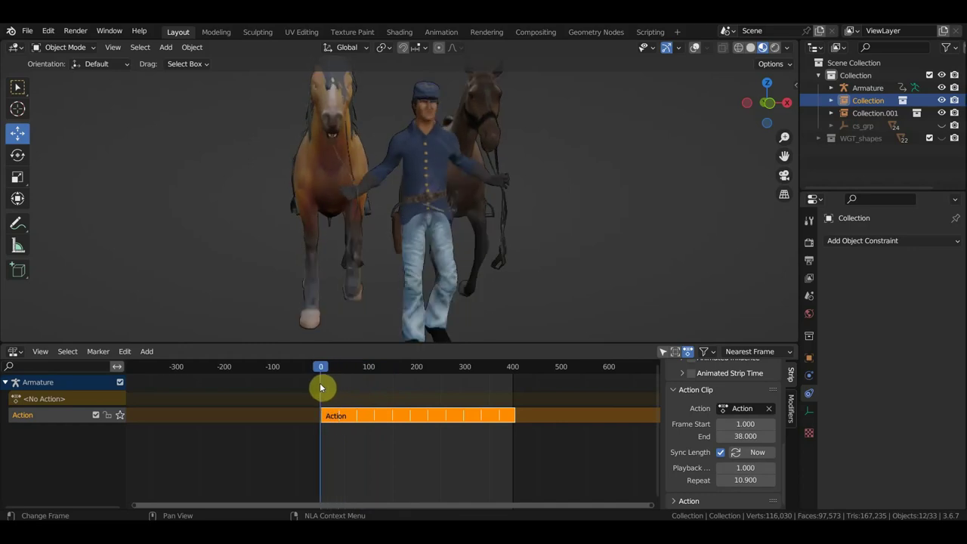
mouse_move(355, 333)
middle_mouse_down()
mouse_move(438, 304)
mouse_move(358, 304)
mouse_move(390, 287)
mouse_move(615, 293)
mouse_move(717, 283)
mouse_move(634, 282)
mouse_move(681, 272)
middle_mouse_up()
scroll(386, 292, "down", 3)
scroll(628, 282, "up", 2)
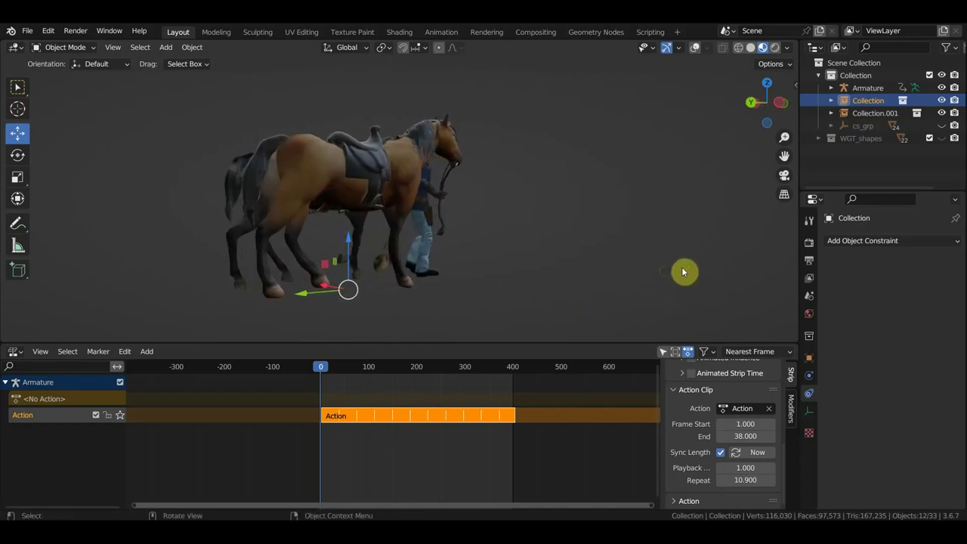
Step: Play the walk while viewing the horses and soldier from behind and the other side
key("space")
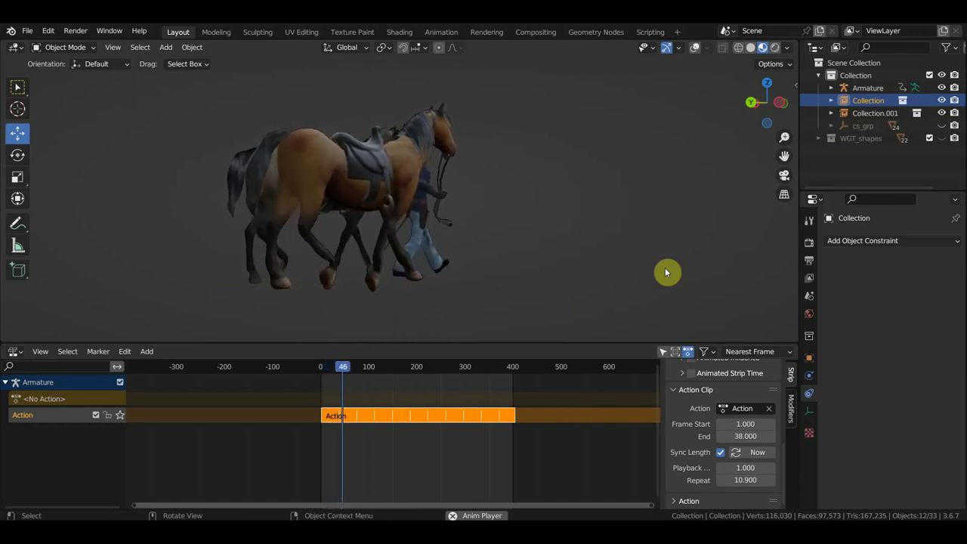
scroll(624, 274, "down", 2)
mouse_move(625, 274)
middle_mouse_down()
mouse_move(659, 313)
mouse_move(604, 296)
mouse_move(591, 282)
middle_mouse_up()
scroll(591, 281, "up", 2)
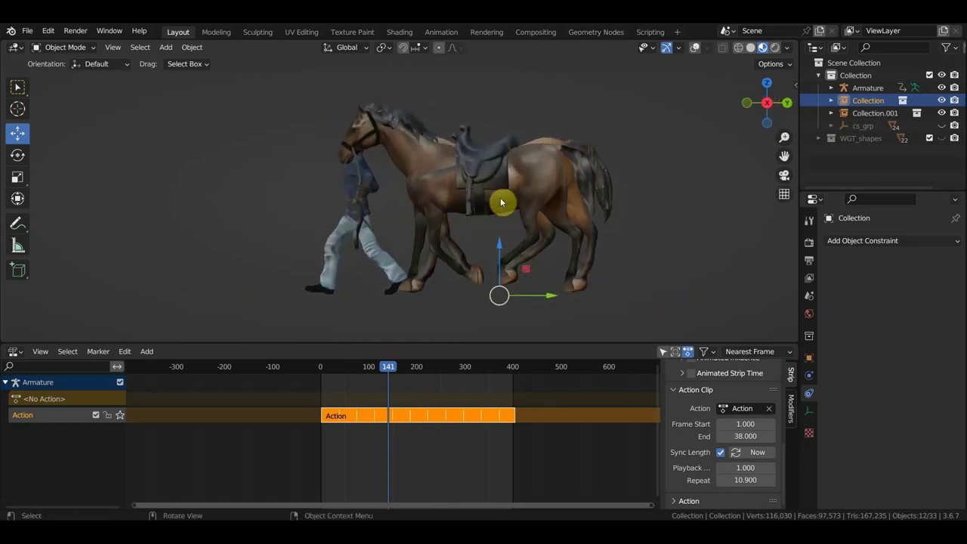
middle_click_drag(476, 198, 729, 215)
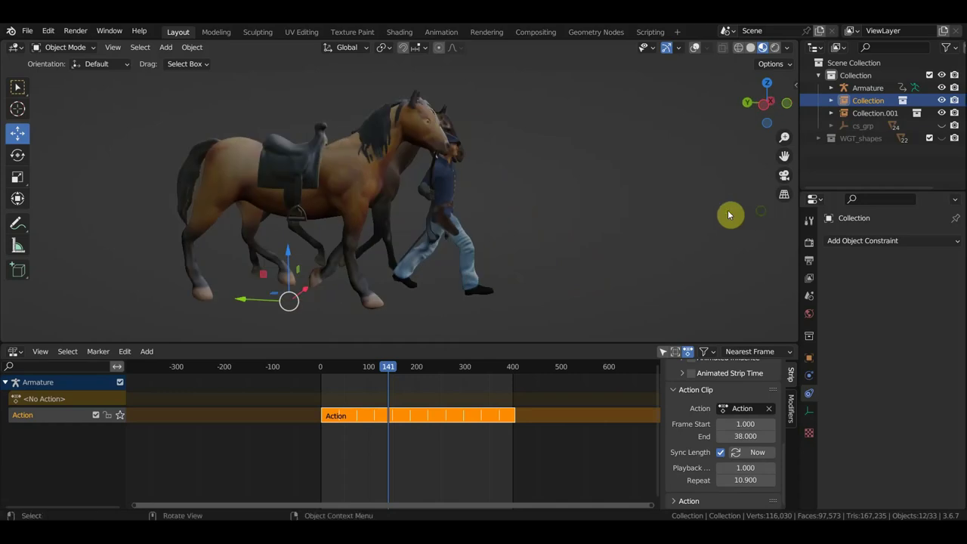
Step: Scale the horse Collection to 0.982 and slide it -0.10574 m along X
left_click(695, 47)
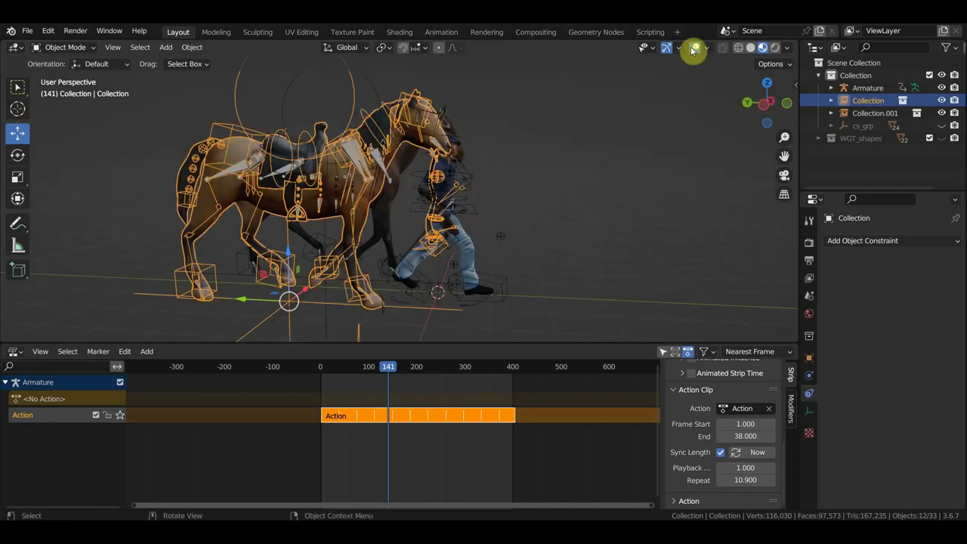
left_click(694, 48)
key("s")
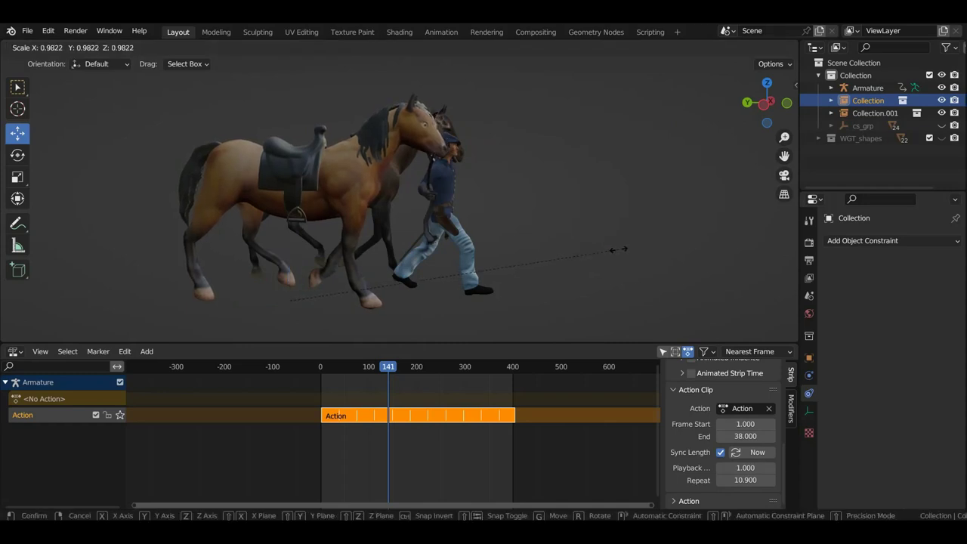
left_click(618, 250)
mouse_move(618, 249)
middle_mouse_down()
mouse_move(486, 262)
mouse_move(433, 255)
mouse_move(449, 250)
mouse_move(425, 317)
middle_mouse_up()
left_click_drag(424, 317, 404, 322)
left_click_drag(408, 370, 377, 369)
middle_click_drag(437, 275, 559, 276)
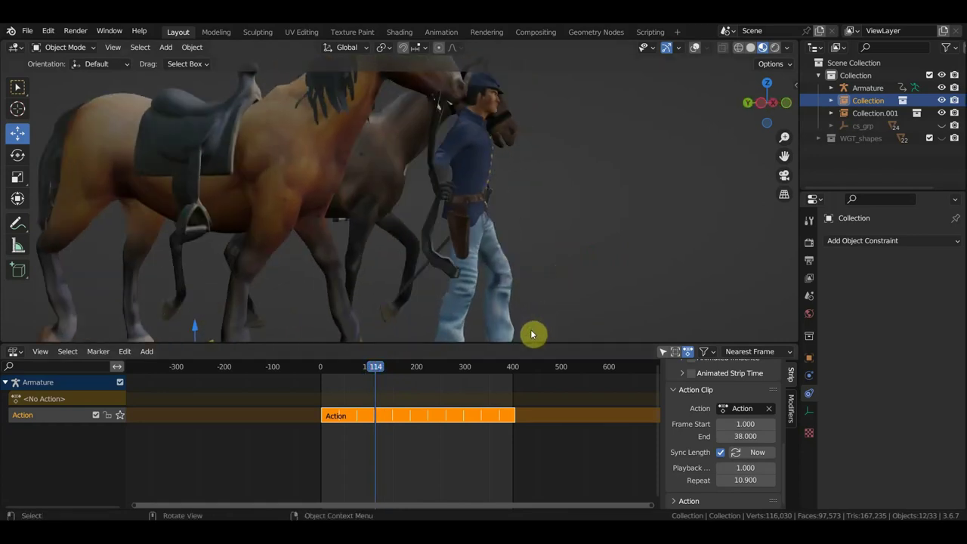
Step: Slide Collection about -0.08 m along Y and play the walk to check it
scroll(490, 277, "down", 3)
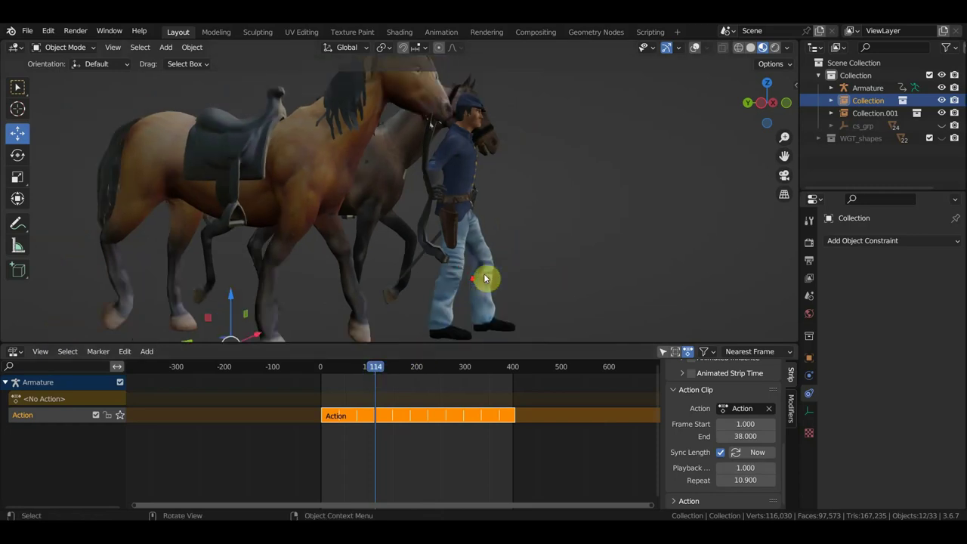
middle_click_drag(488, 276, 408, 298)
left_click_drag(219, 318, 216, 320)
key("space")
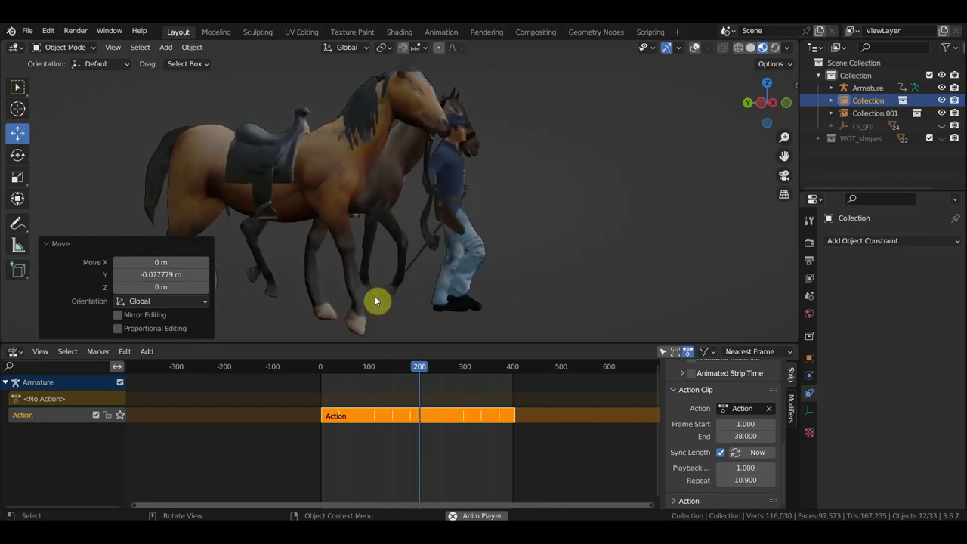
middle_click_drag(587, 224, 396, 226)
scroll(466, 232, "up", 3)
Step: Push Collection.001 0.092791 m along Y to tighten its spacing
left_click(521, 188)
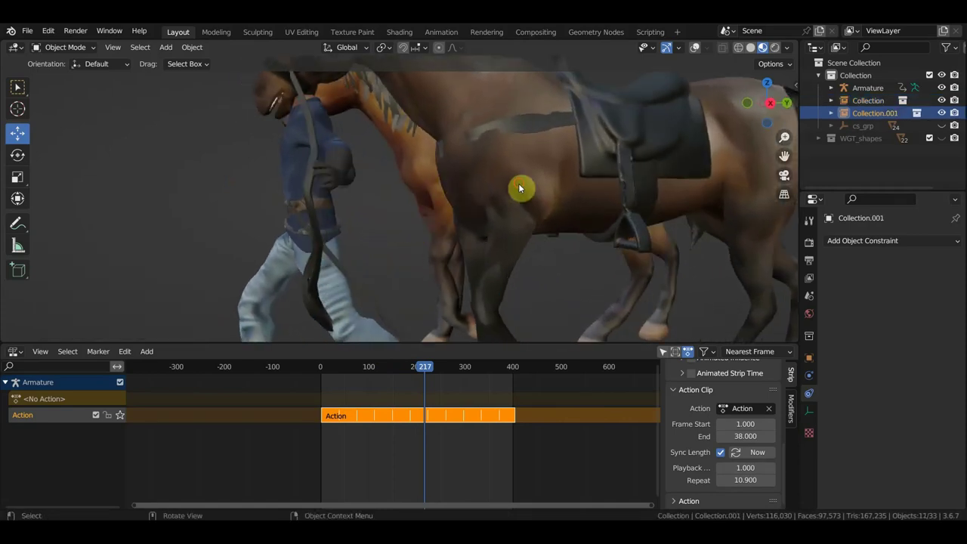
scroll(596, 250, "down", 2)
scroll(570, 284, "down", 2)
scroll(551, 307, "up", 2)
scroll(593, 320, "up", 1)
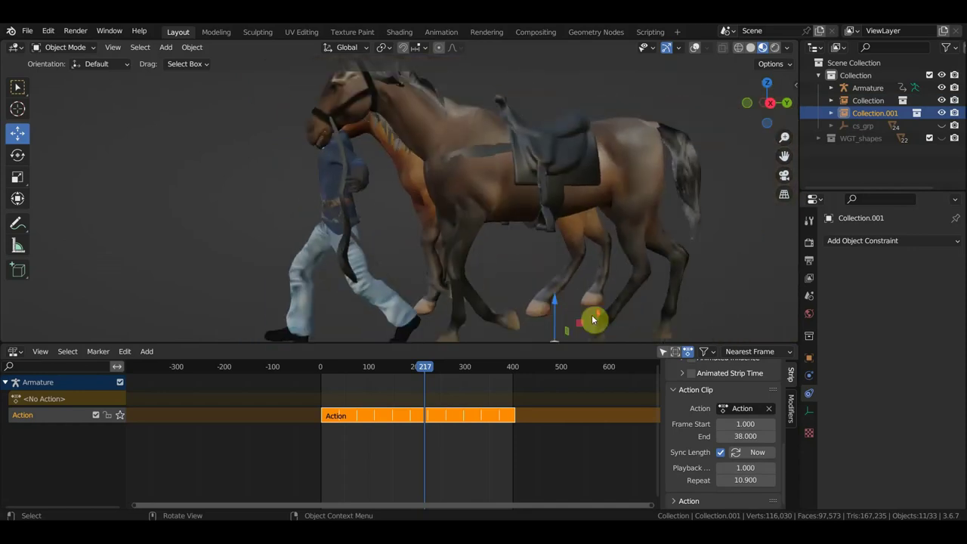
scroll(597, 341, "down", 2)
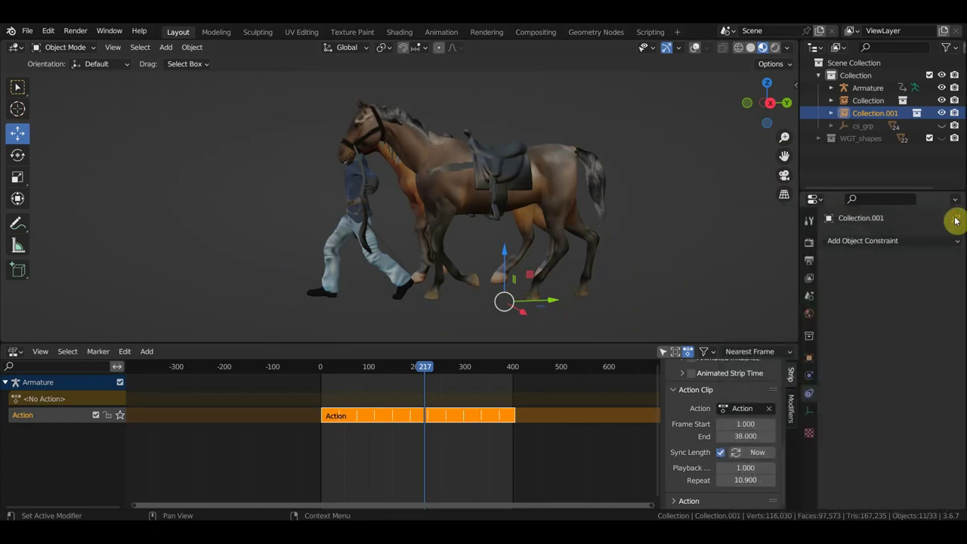
scroll(443, 254, "up", 2)
scroll(519, 269, "down", 1)
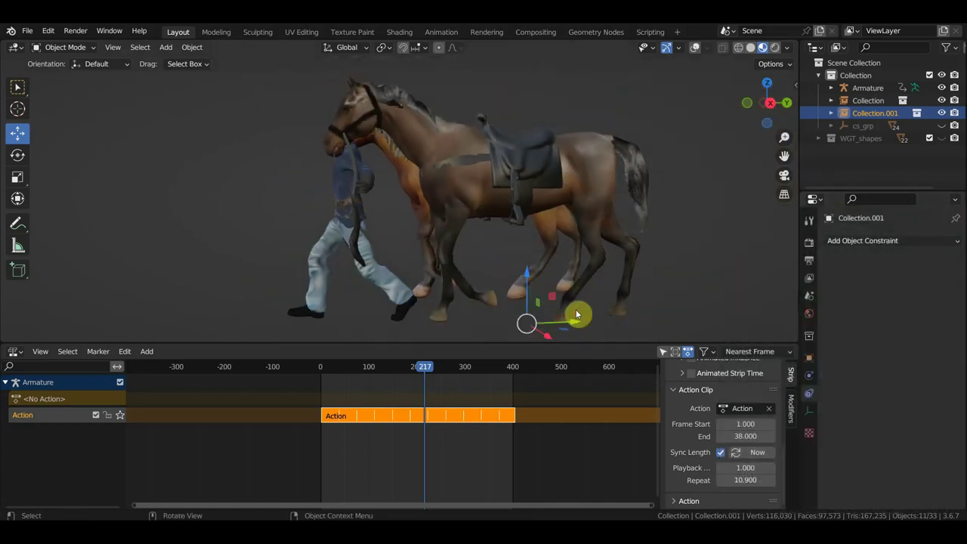
left_click_drag(577, 317, 579, 324)
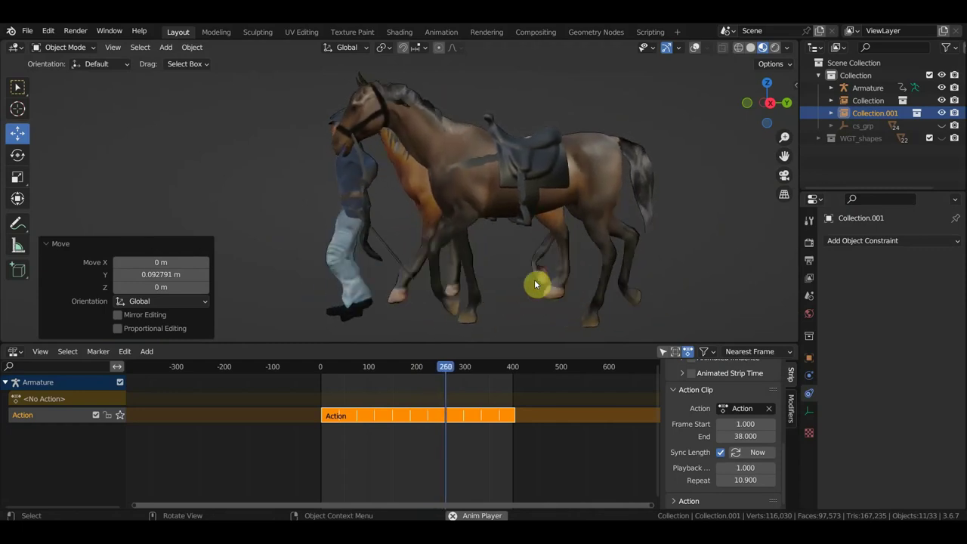
mouse_move(534, 284)
middle_mouse_down()
mouse_move(580, 258)
mouse_move(622, 264)
mouse_move(614, 259)
mouse_move(708, 253)
mouse_move(384, 241)
middle_mouse_up()
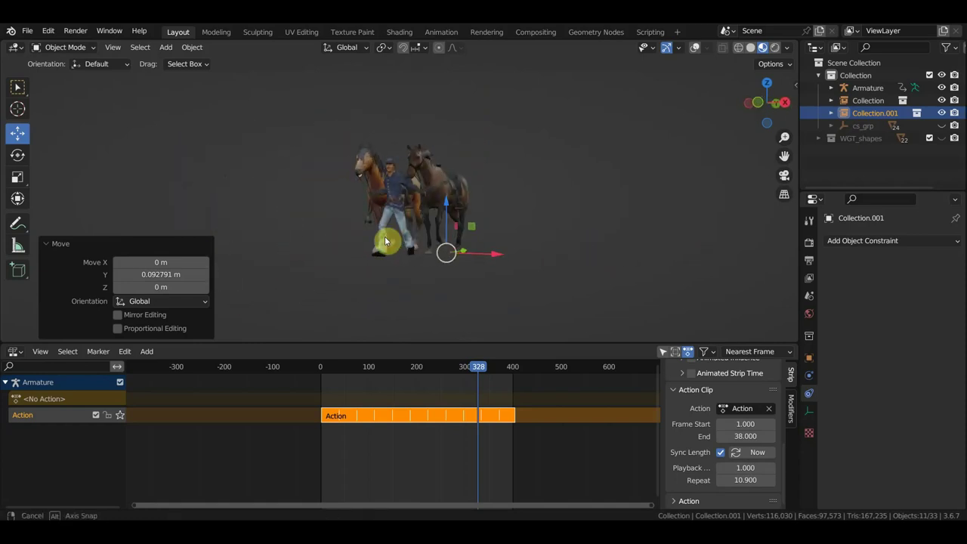
Step: Save the scene as 'солдат конфедерат ведет коней. по пути.blend' and zoom in on the horses
left_click(27, 30)
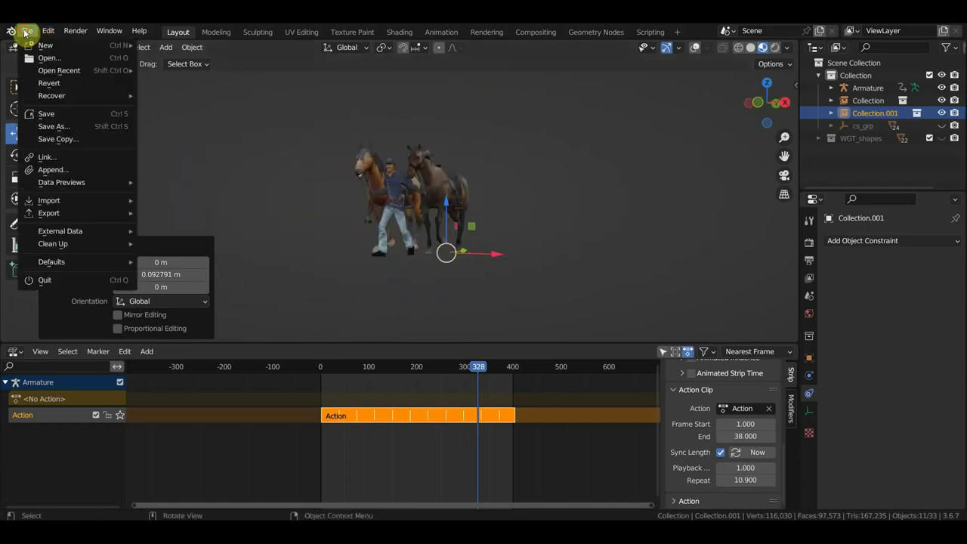
left_click(51, 113)
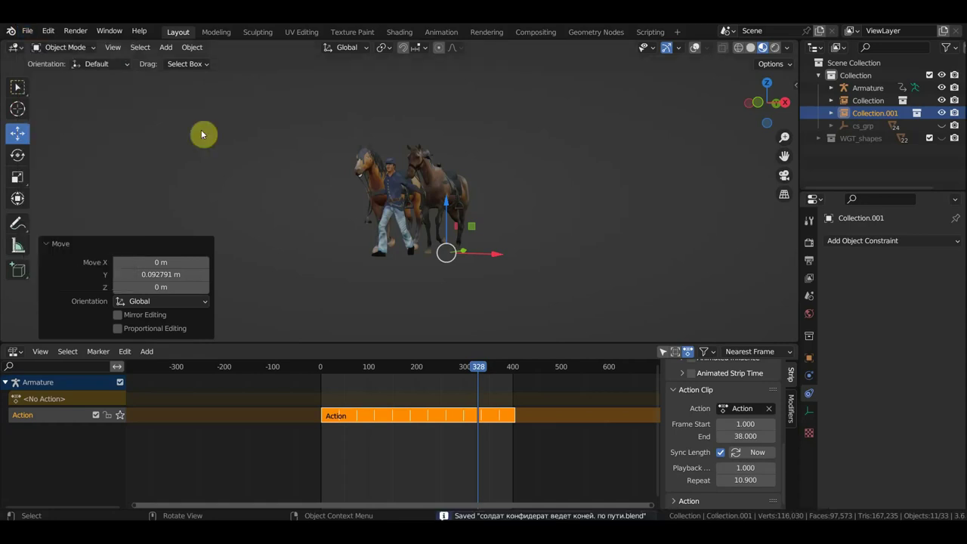
scroll(371, 160, "up", 3)
middle_click_drag(373, 158, 346, 168)
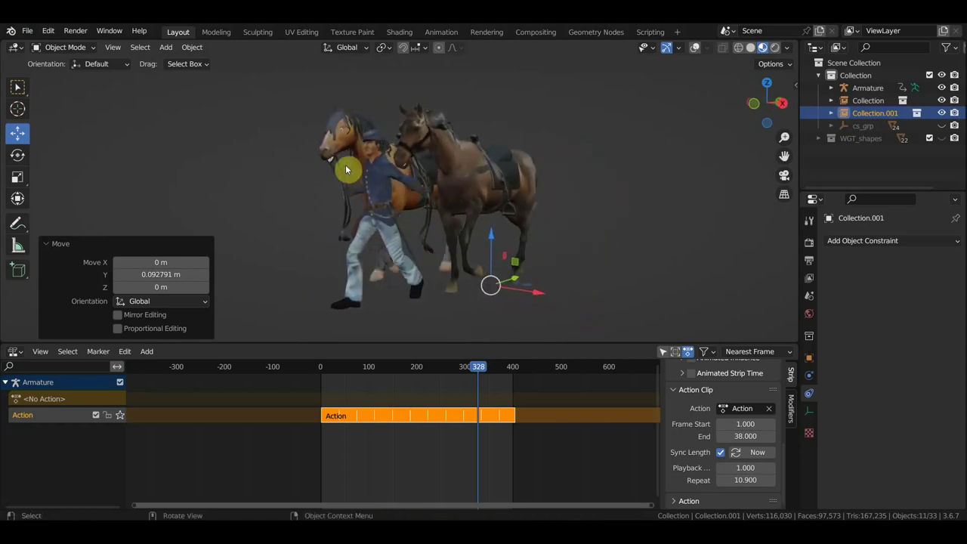
Step: Open the horse rig file from recent files and view it side-on
left_click(28, 33)
mouse_move(177, 82)
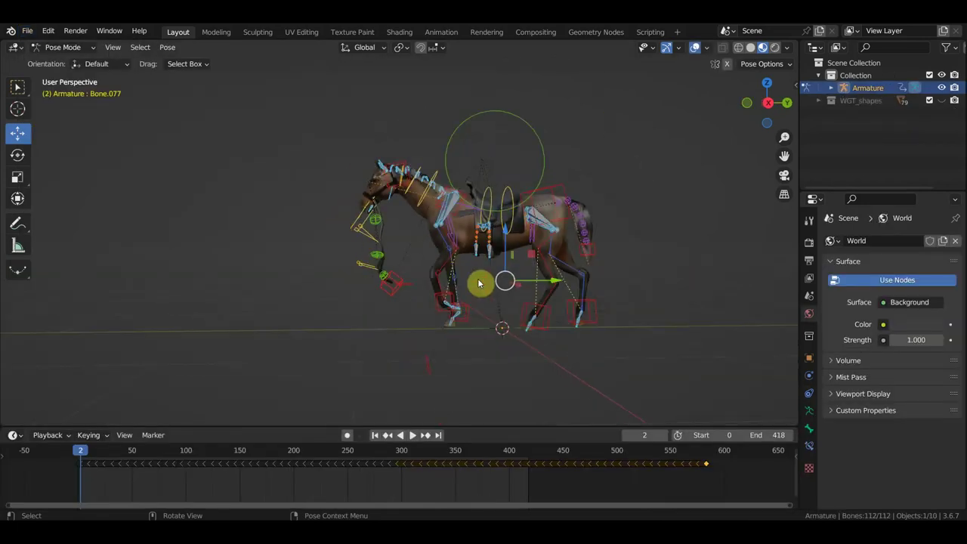
key("KP_3")
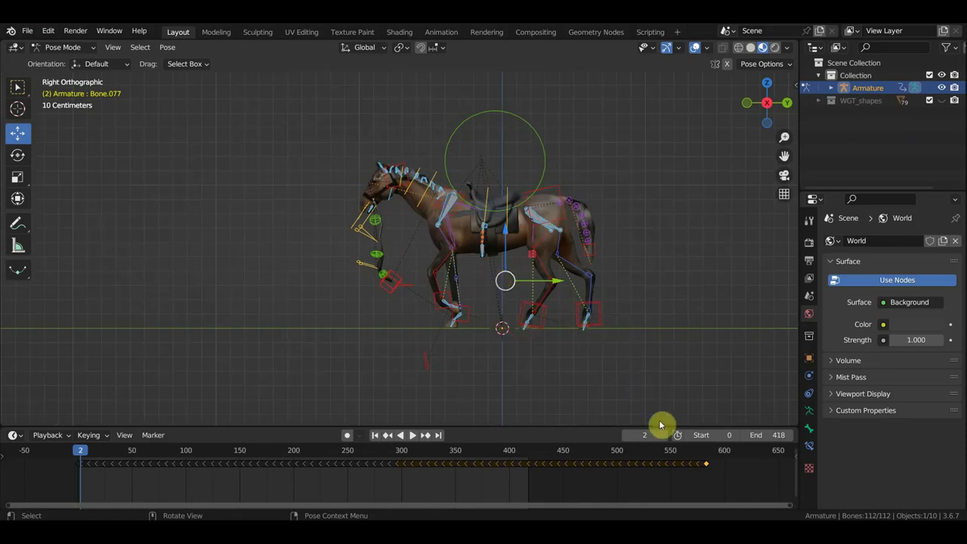
scroll(390, 492, "up", 2)
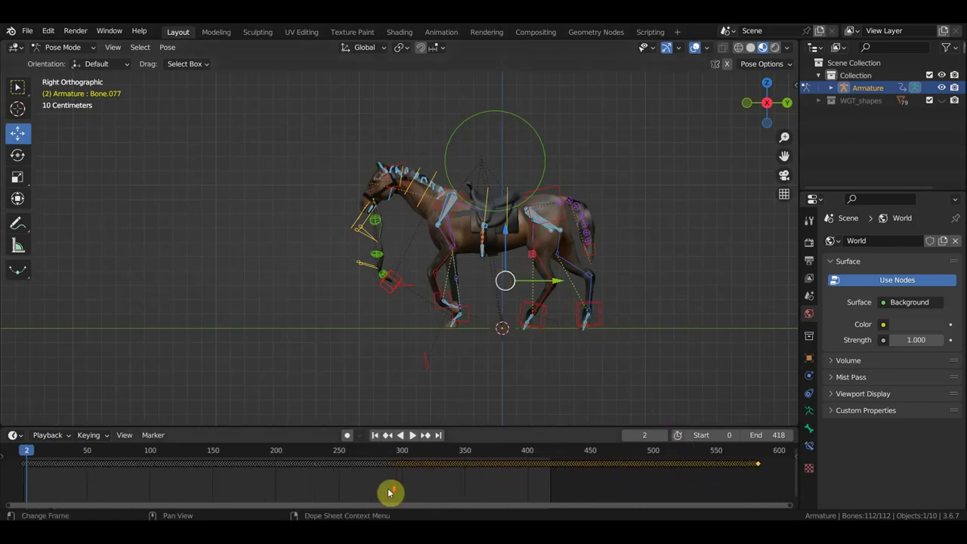
scroll(571, 489, "down", 2)
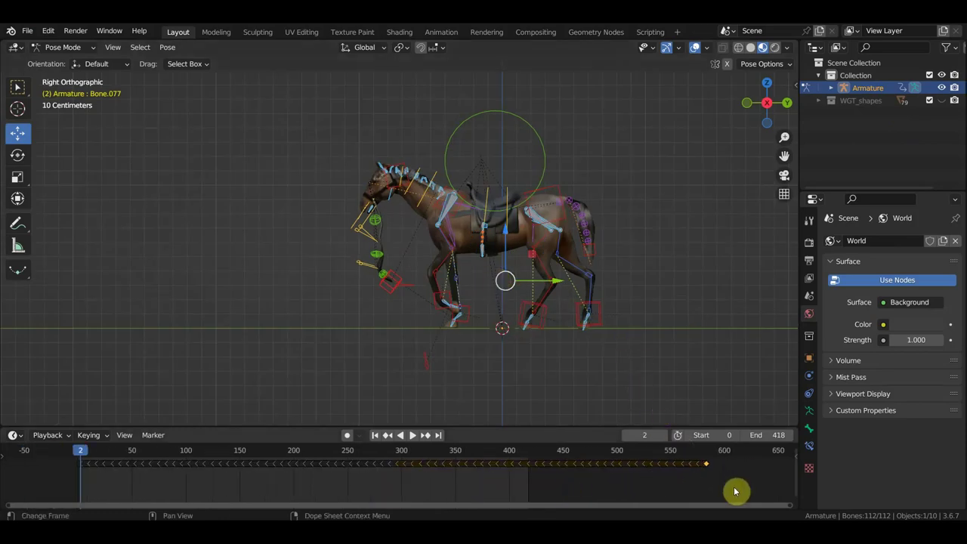
Step: Select all the horse's keyframes and set the animation end frame to 583
left_click_drag(729, 488, 445, 471)
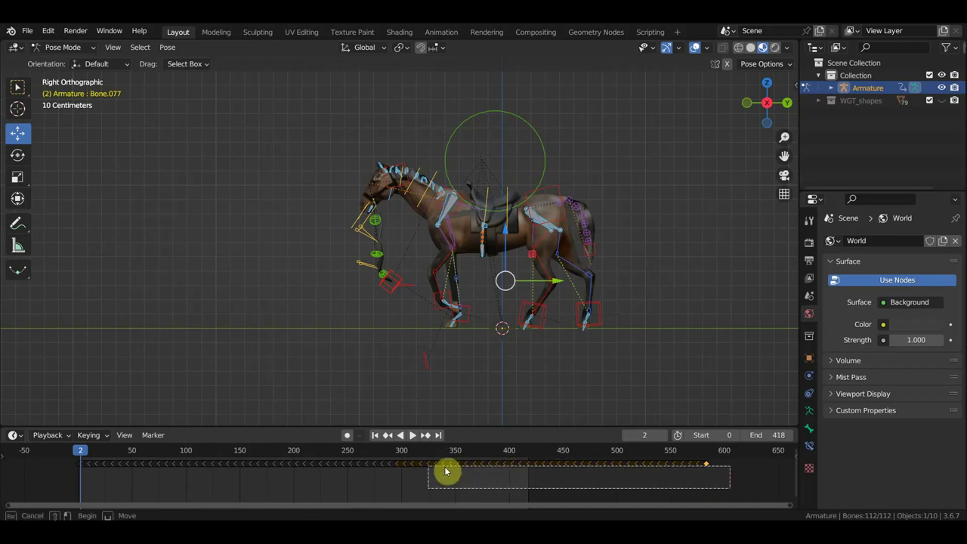
left_click_drag(445, 472, 82, 468)
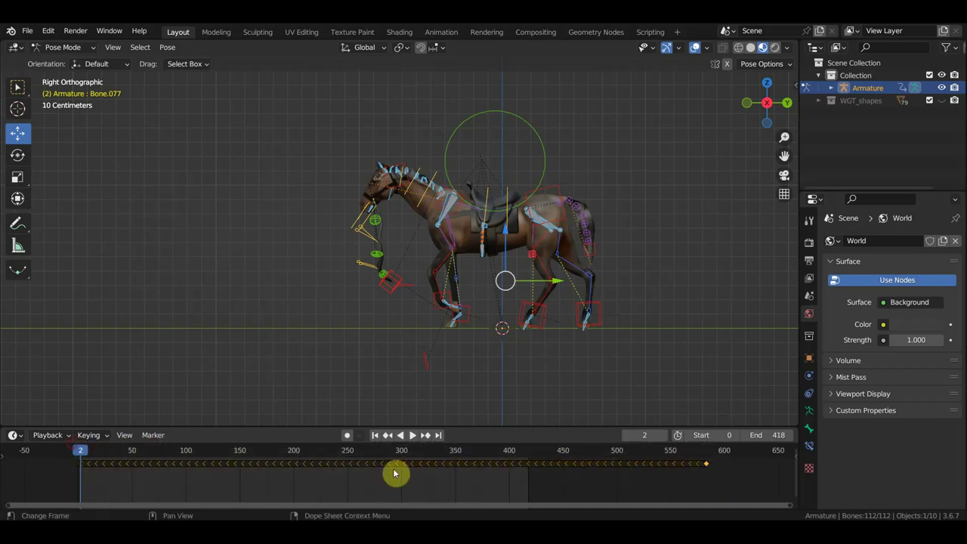
left_click(706, 453)
type("583")
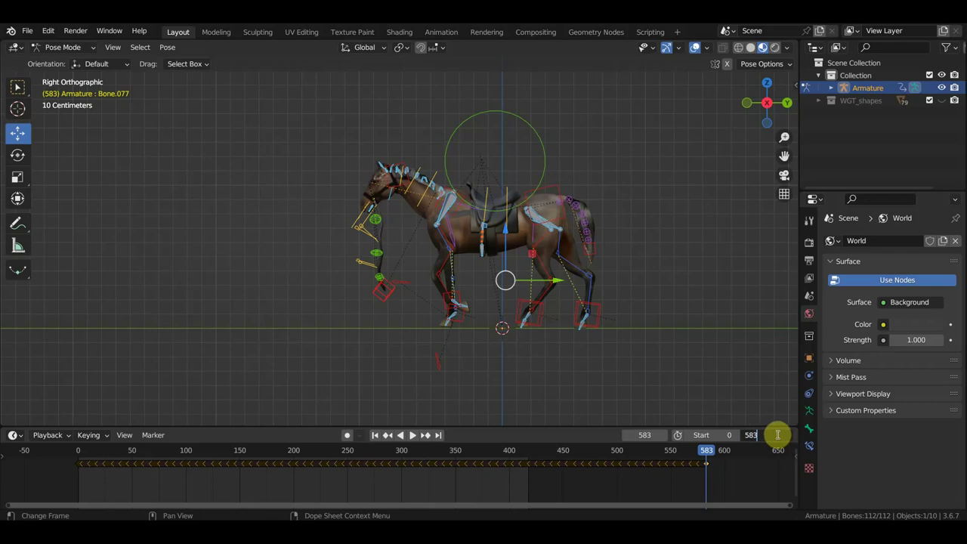
key("Return")
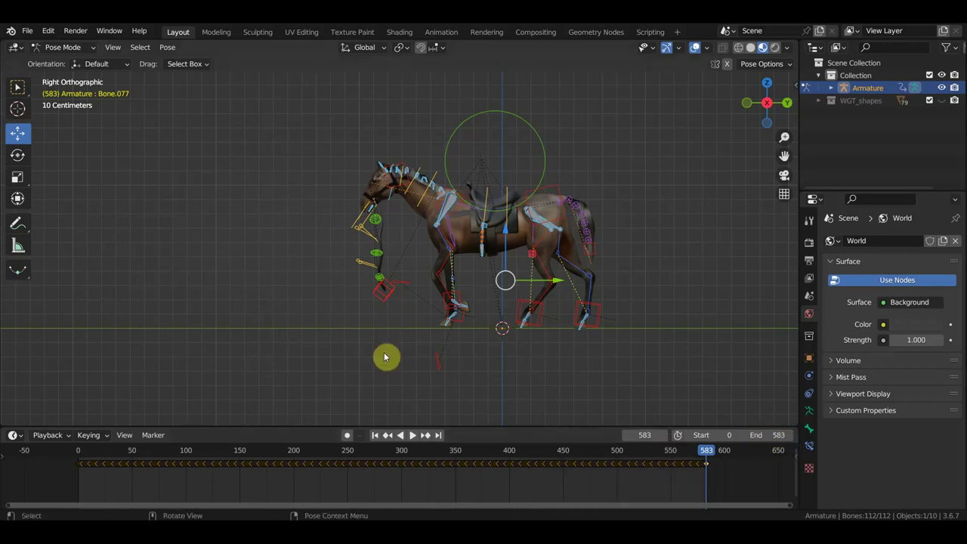
Step: Box-select nearly all of the horse's bones and bring up the Pose menu
left_click_drag(663, 351, 307, 99)
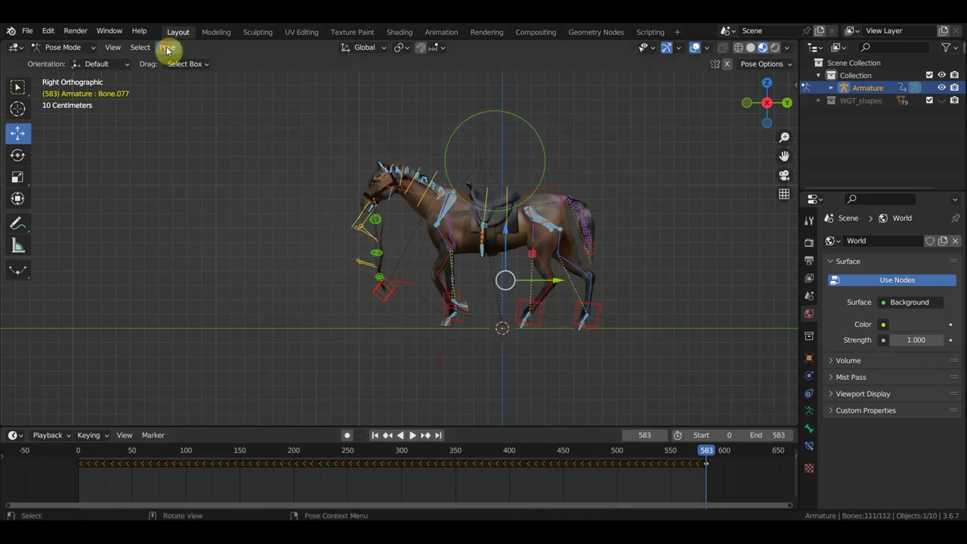
left_click(167, 48)
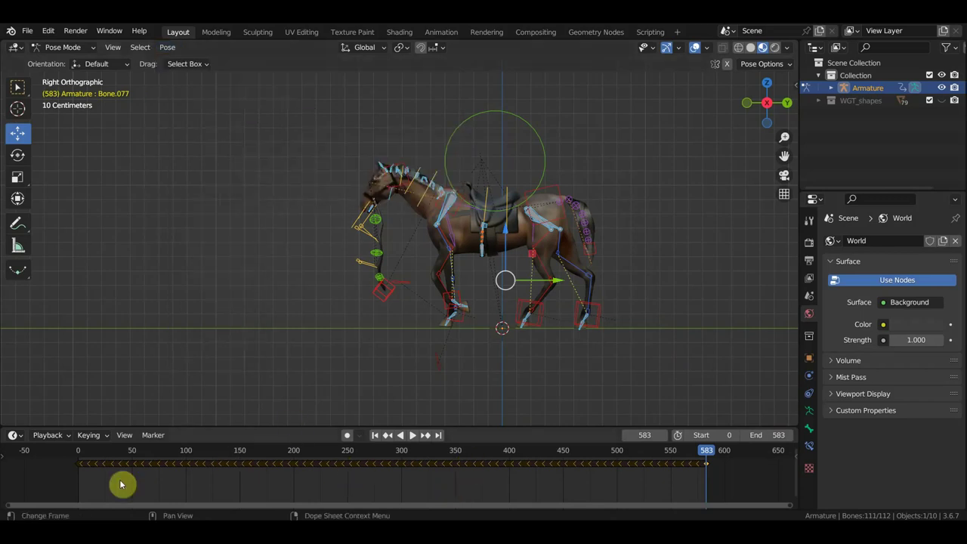
left_click(167, 47)
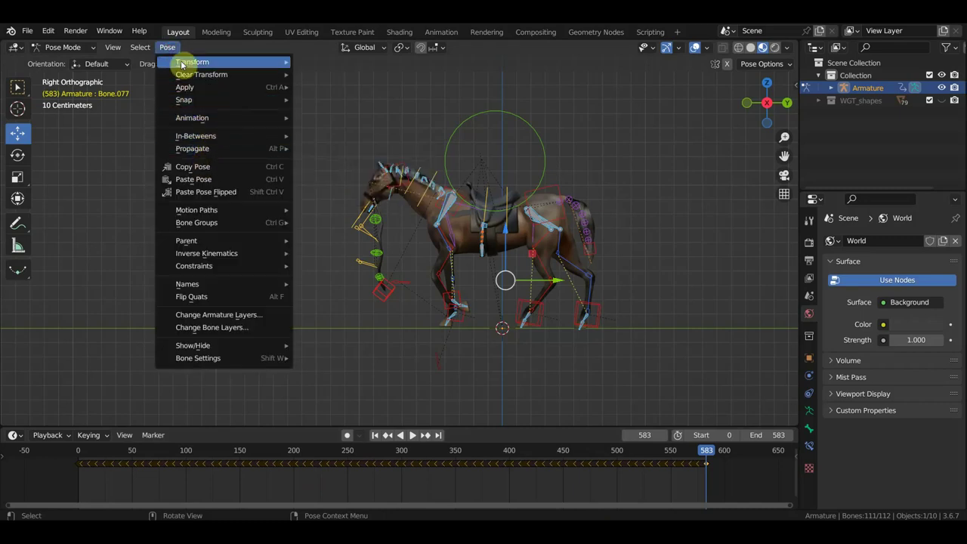
mouse_move(193, 118)
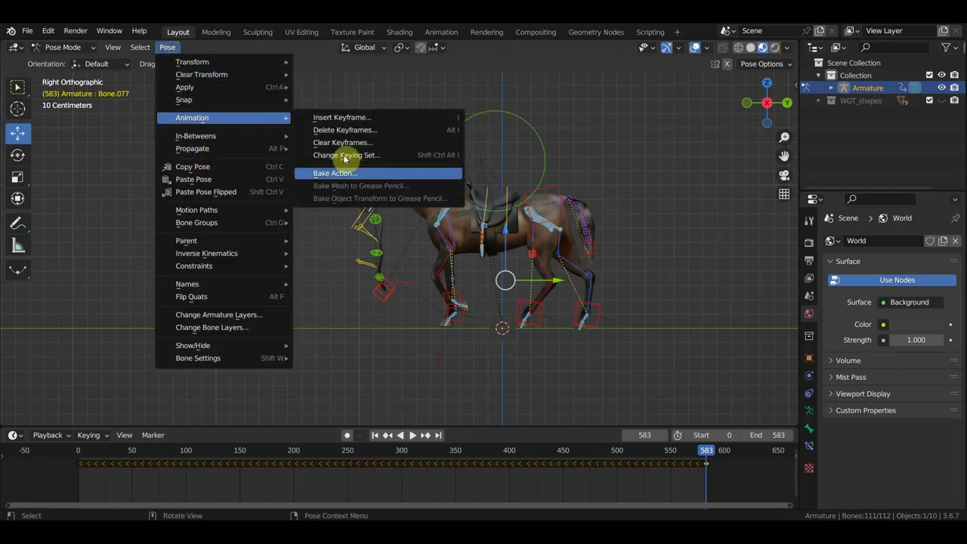
Step: Bake the action from frame 0 to 583 with Visual Keying and Overwrite Current Action on
left_click(344, 175)
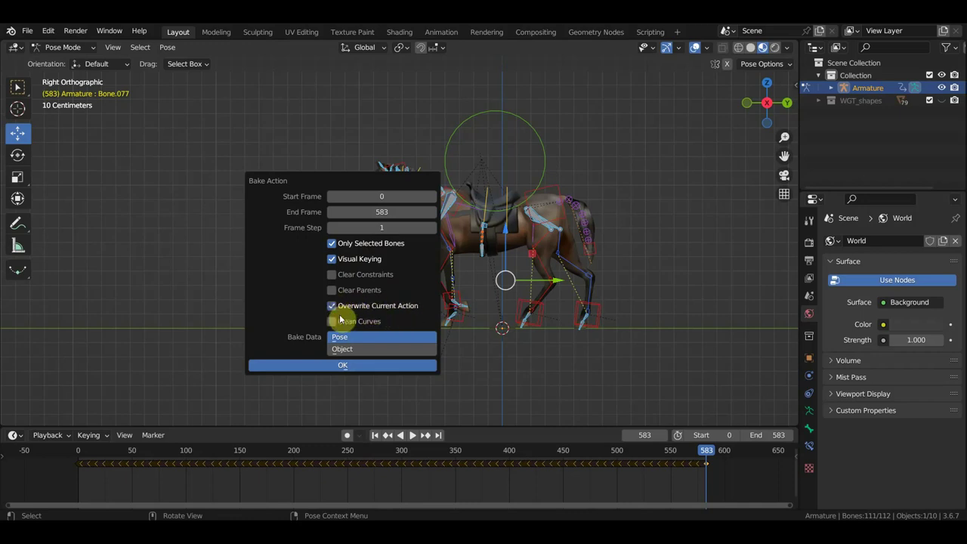
left_click(357, 362)
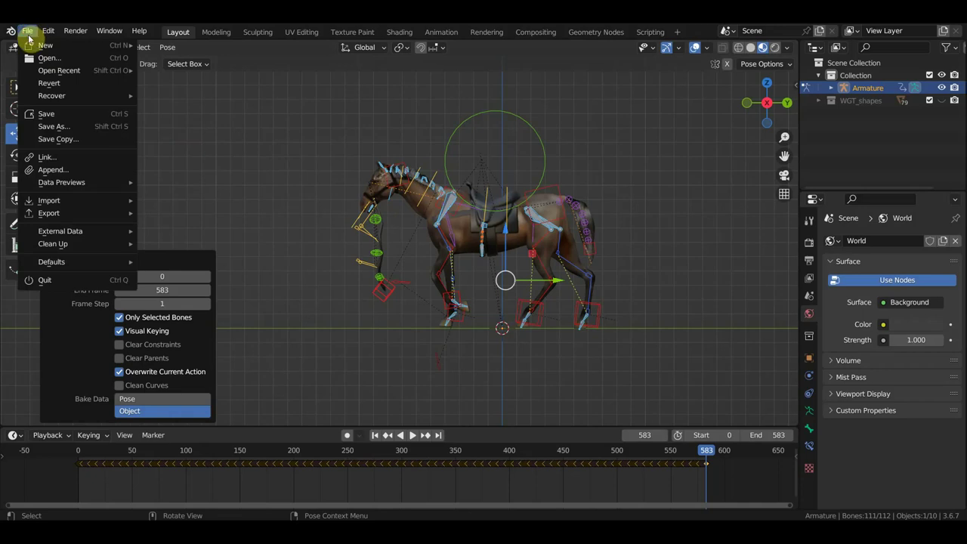
mouse_move(49, 213)
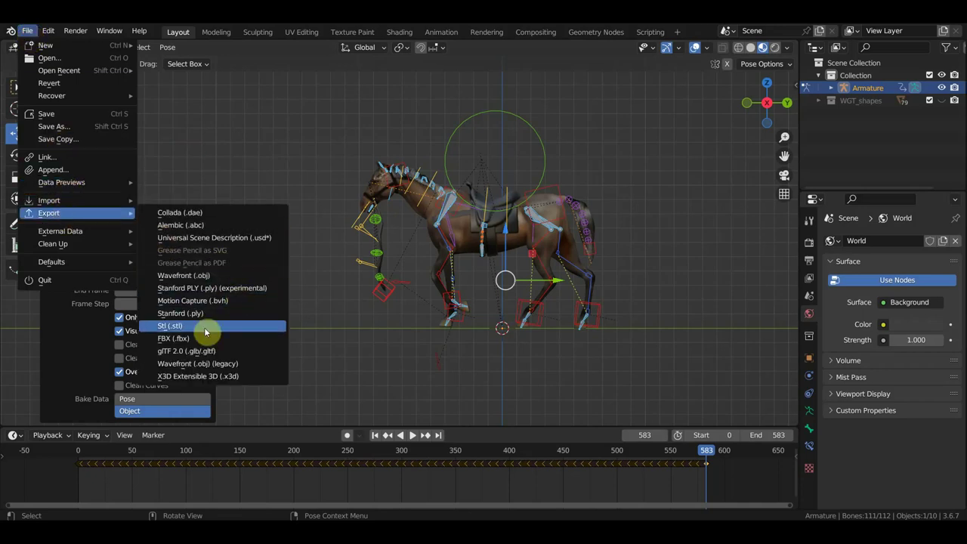
Step: Export the baked horse rig as FBX (.fbx) into the Desktop folder
left_click(194, 339)
left_click(199, 254)
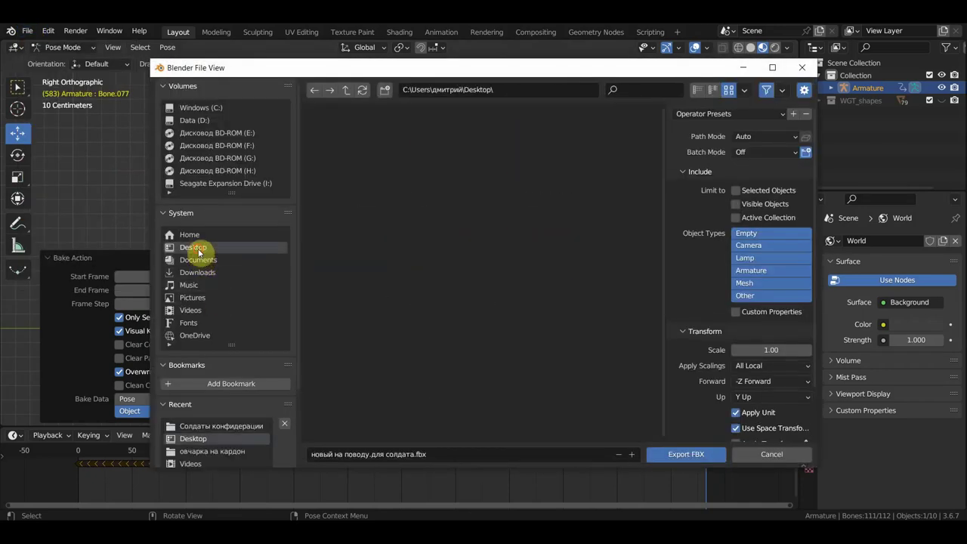
left_click(682, 458)
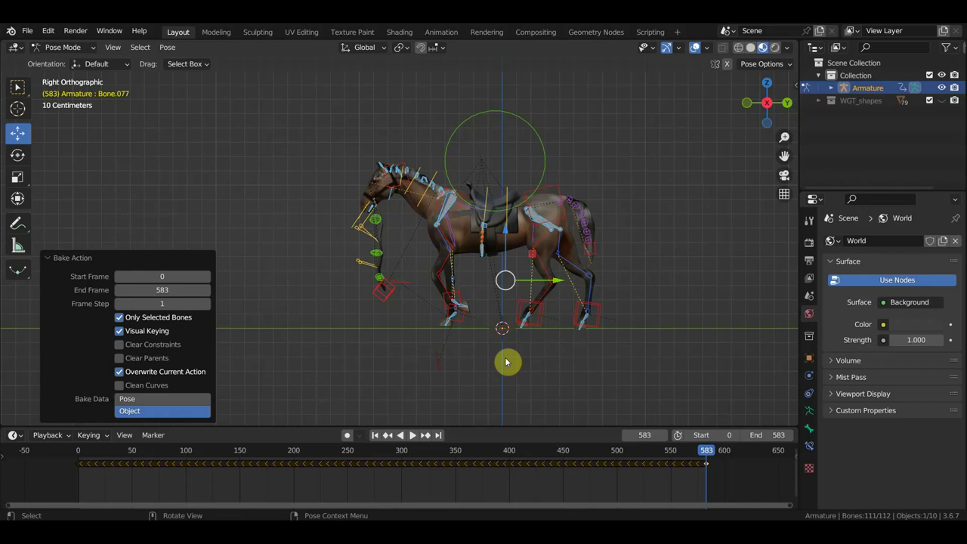
left_click(506, 363)
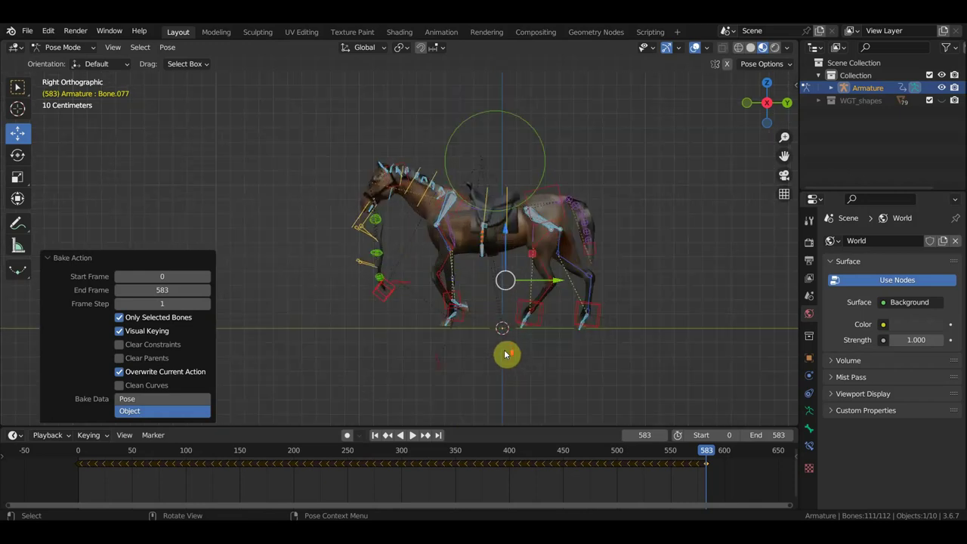
Step: Switch to Object Mode and import the exported horse .fbx file from the Desktop
left_click(53, 46)
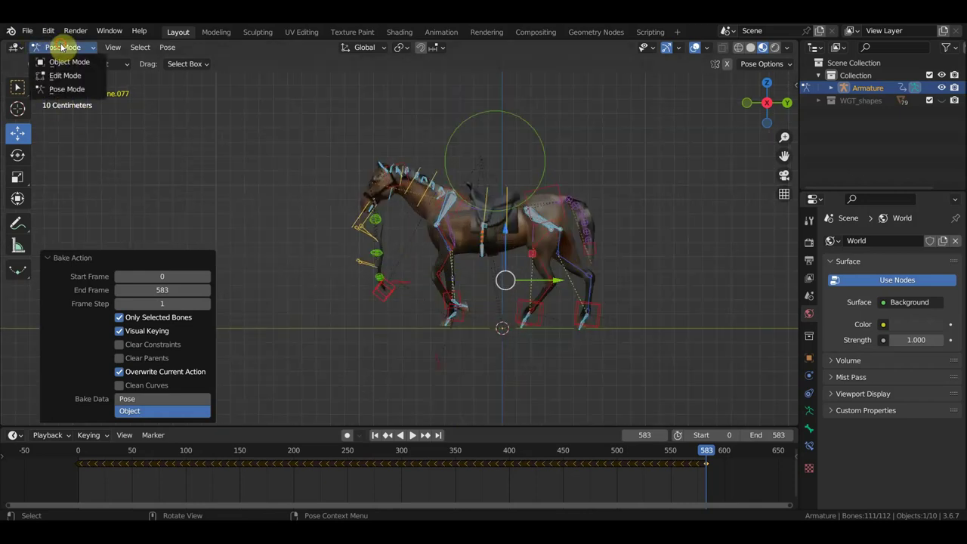
left_click(59, 60)
left_click(27, 32)
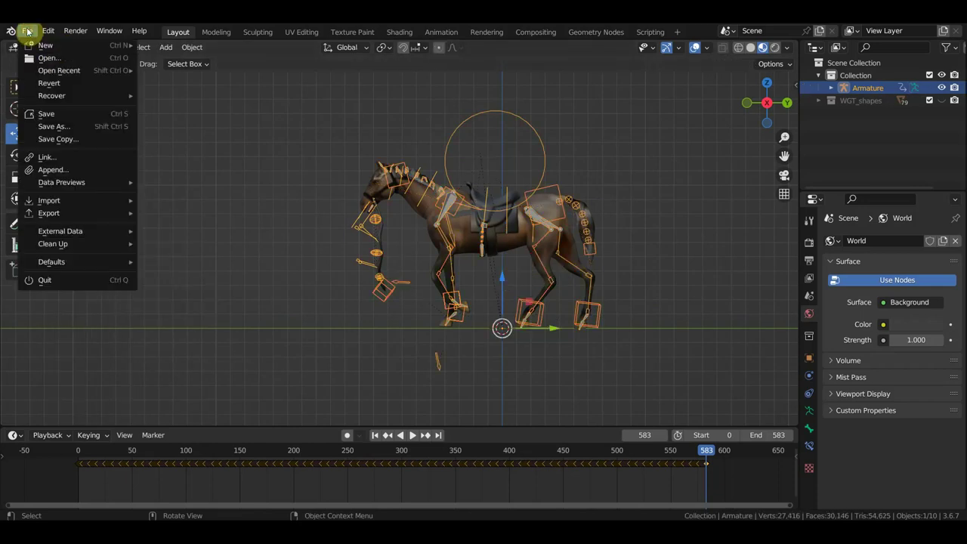
mouse_move(50, 200)
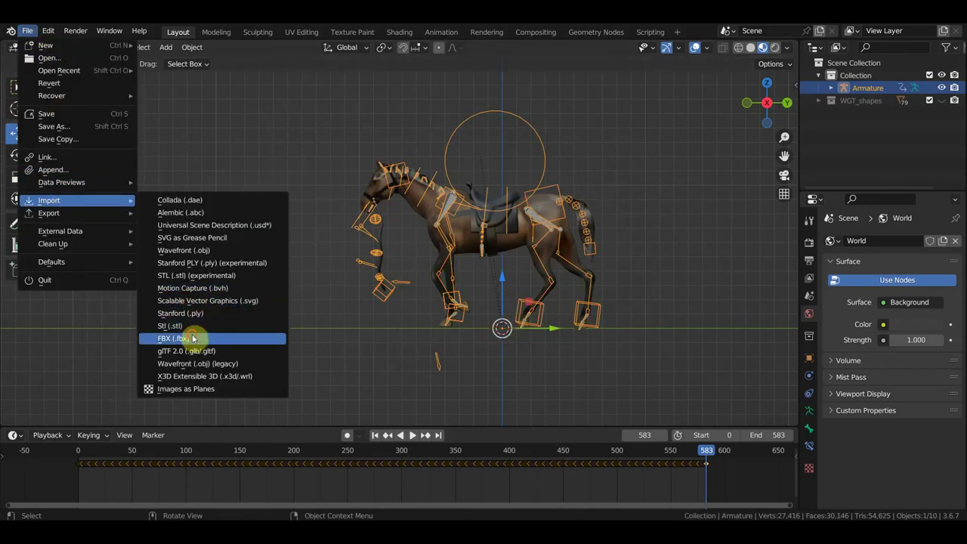
left_click(193, 338)
left_click(201, 249)
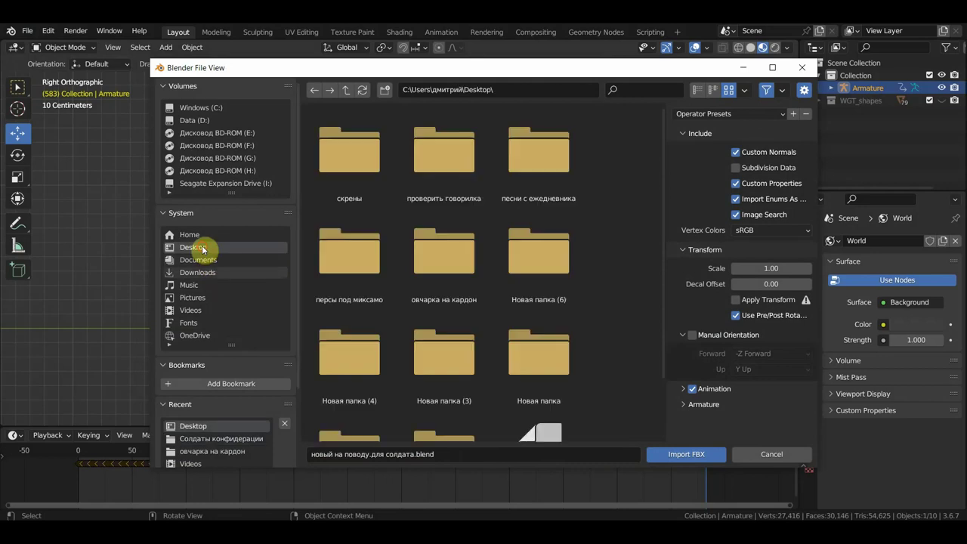
scroll(443, 323, "down", 2)
left_click(529, 389)
left_click(683, 454)
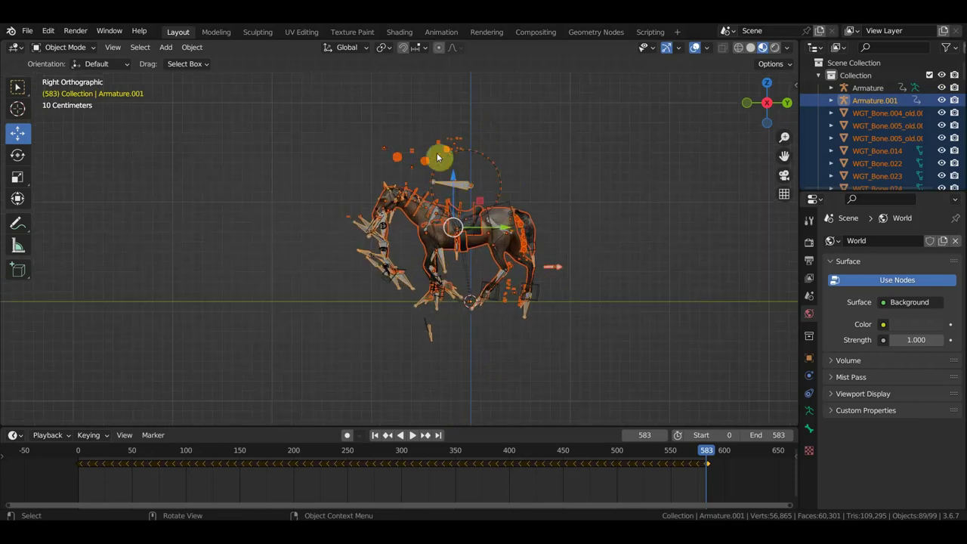
Step: Move the imported horse rig left and delete the original rig on the right
left_click_drag(512, 232, 281, 259)
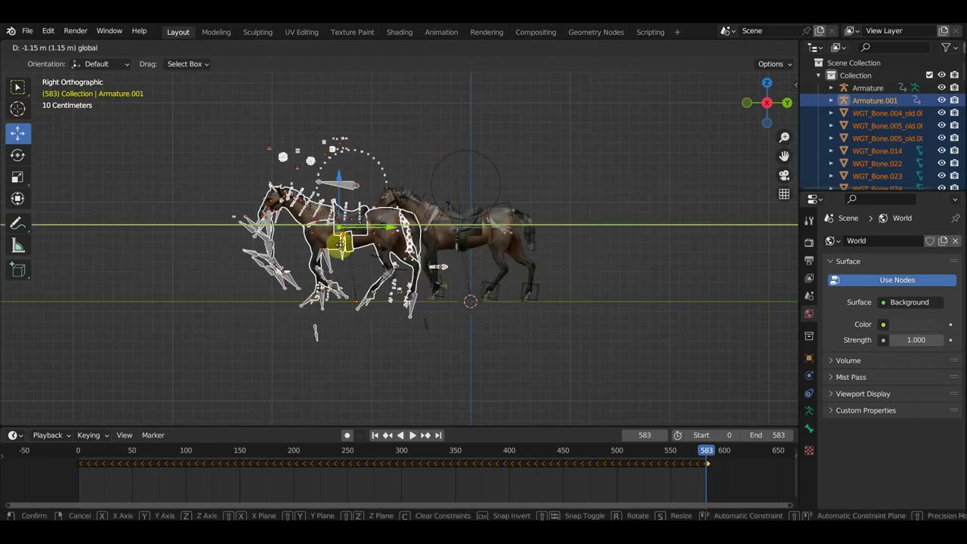
left_click(281, 258)
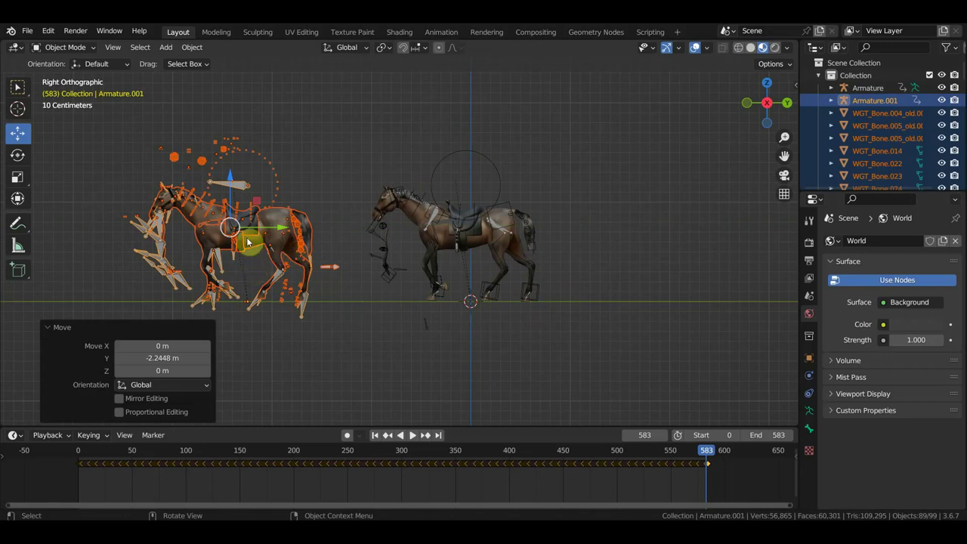
left_click_drag(572, 333, 382, 156)
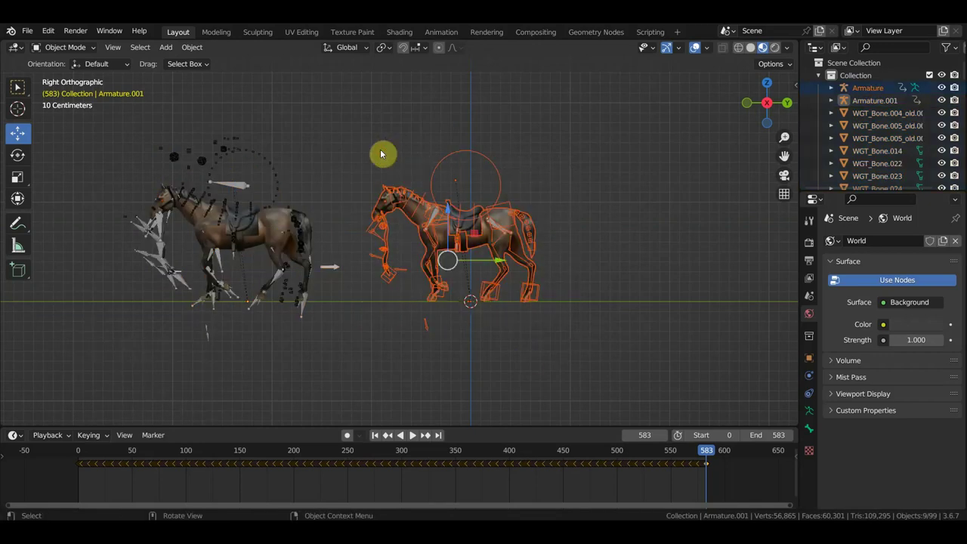
key("Delete")
Step: Preview the walk, then delete the leftover bone-shape objects beside the horse
key("space")
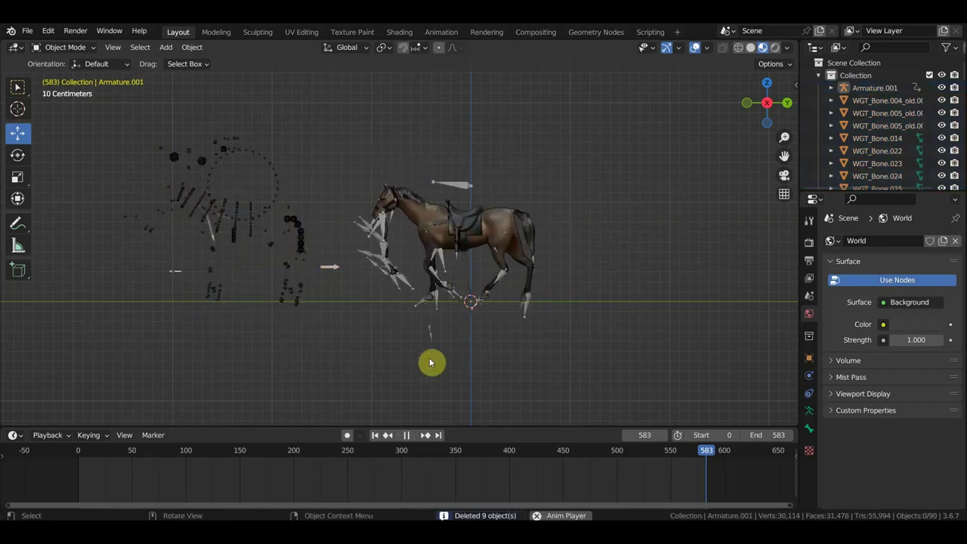
middle_click_drag(565, 238, 646, 225, "shift")
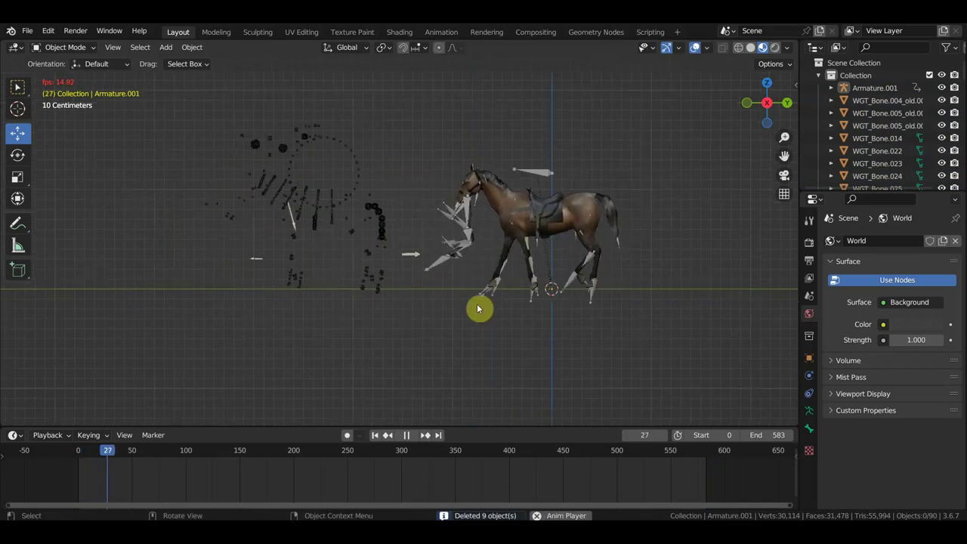
key("space")
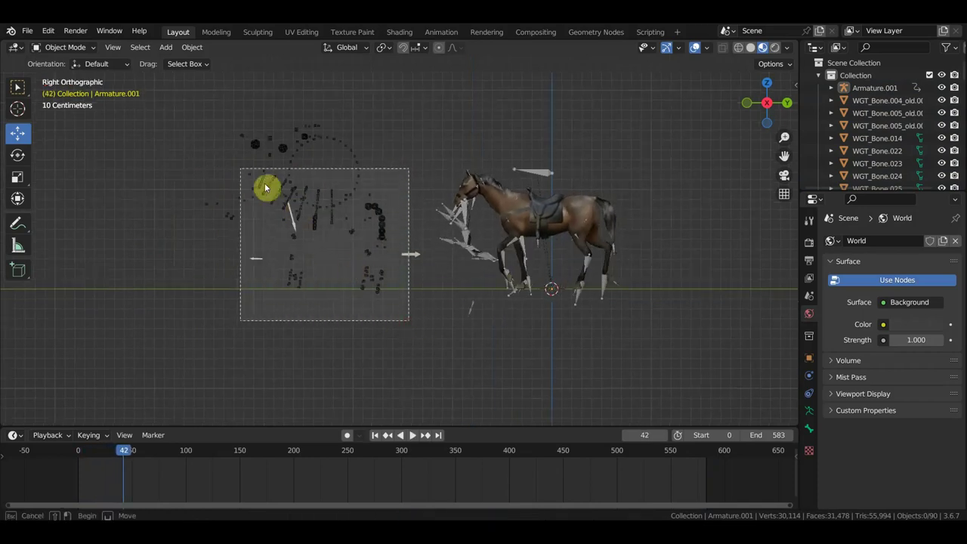
left_click_drag(409, 321, 186, 120)
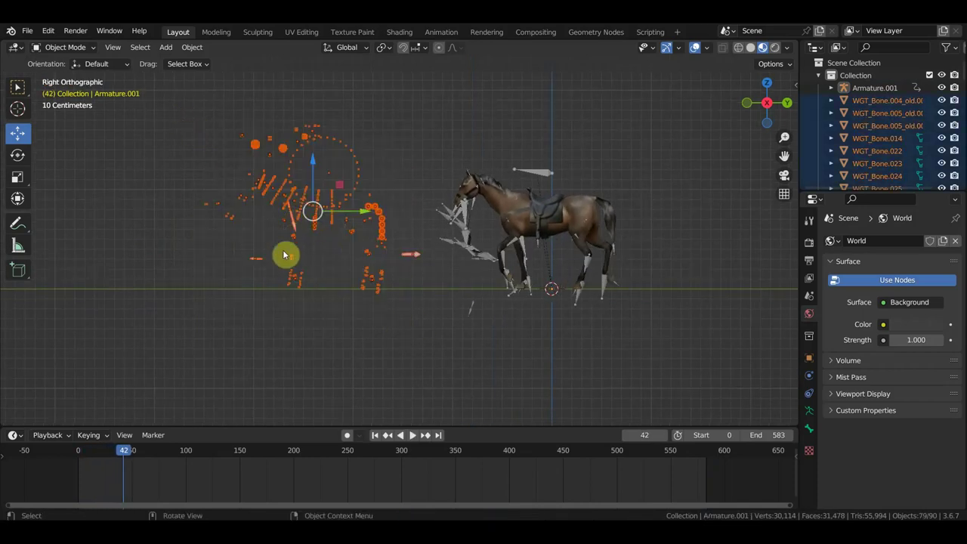
key("Delete")
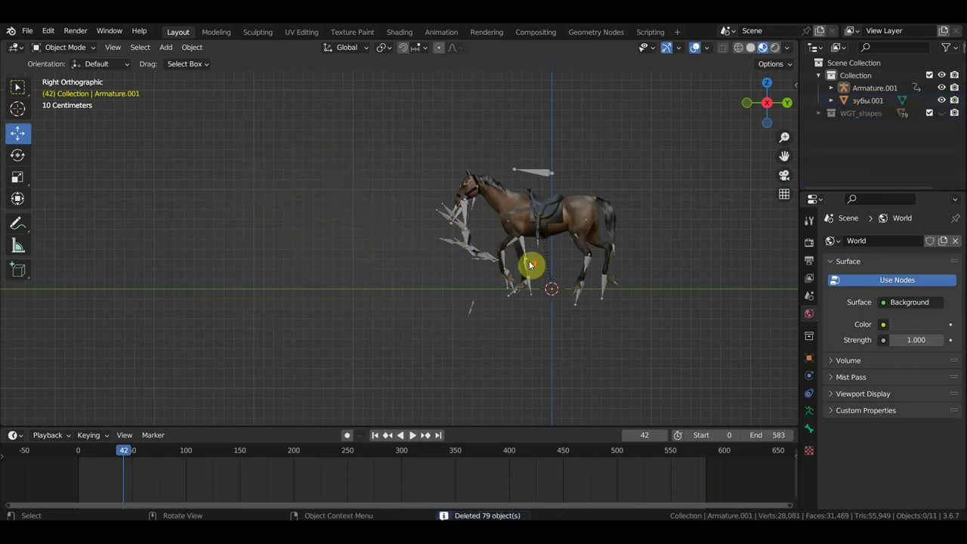
scroll(533, 264, "up", 3)
middle_click_drag(556, 264, 393, 265, "shift")
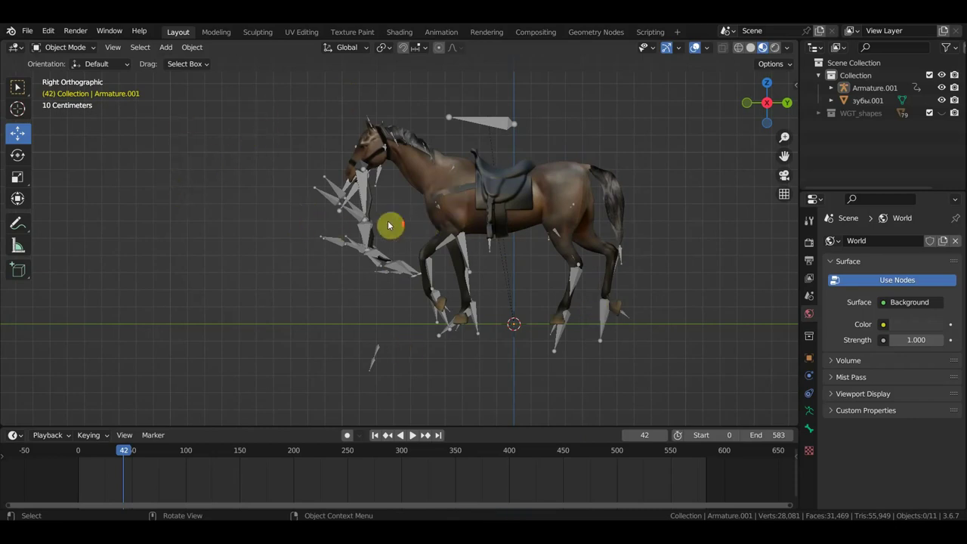
Step: Hide Armature.001 and start playing the horse's walk animation
scroll(393, 224, "up", 2)
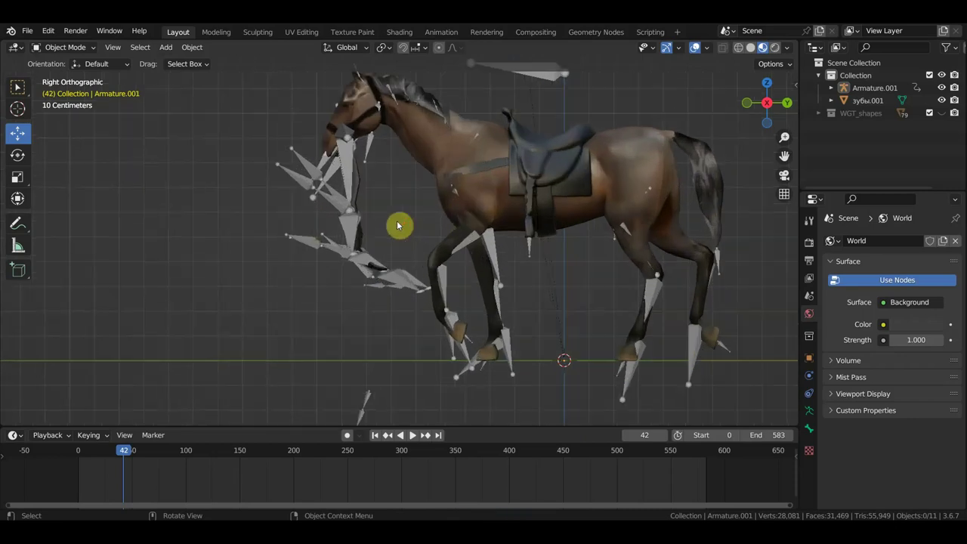
left_click(343, 171)
key("h")
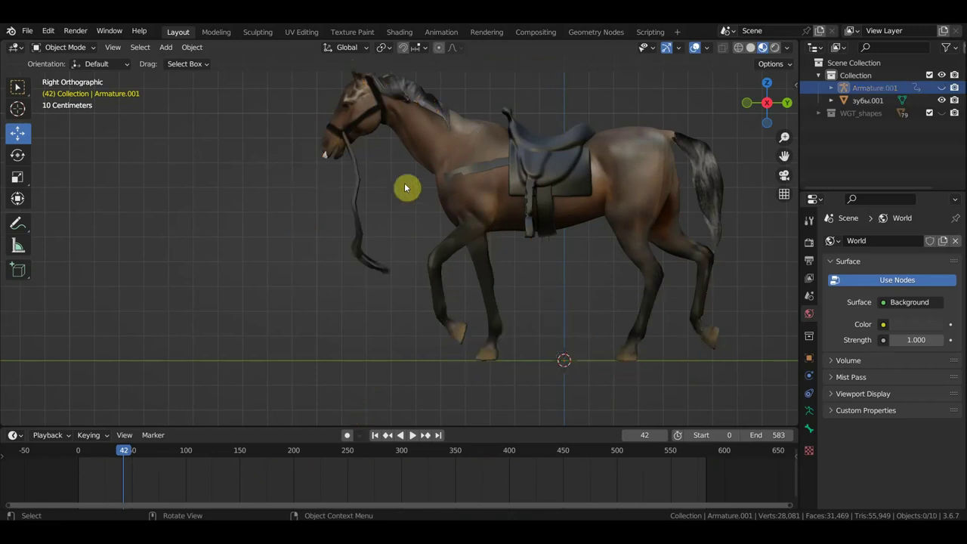
scroll(408, 192, "down", 3)
key("space")
scroll(438, 213, "up", 2)
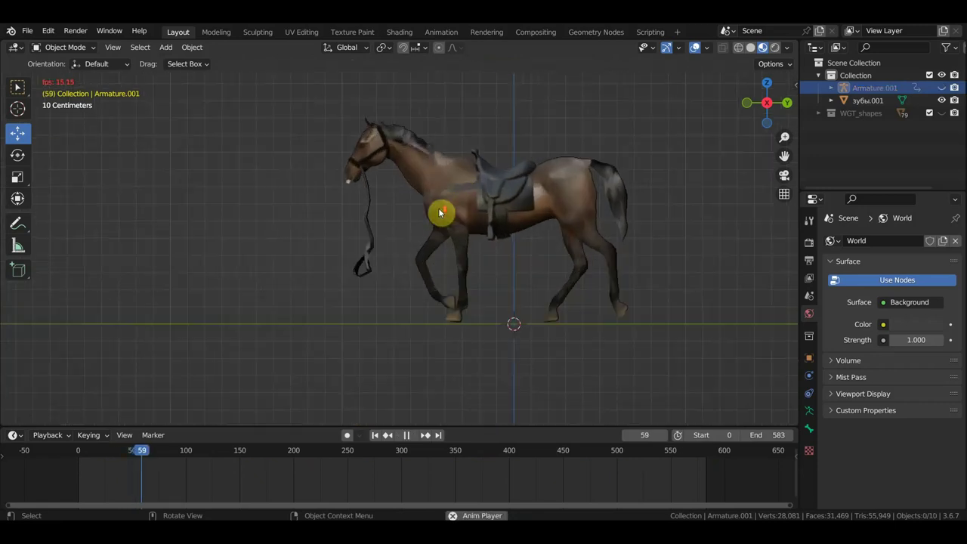
scroll(438, 213, "up", 2)
Step: Orbit around the walking horse to review its legs and head from several angles
mouse_move(368, 212)
middle_mouse_down()
mouse_move(514, 233)
mouse_move(377, 225)
middle_mouse_up()
key("space")
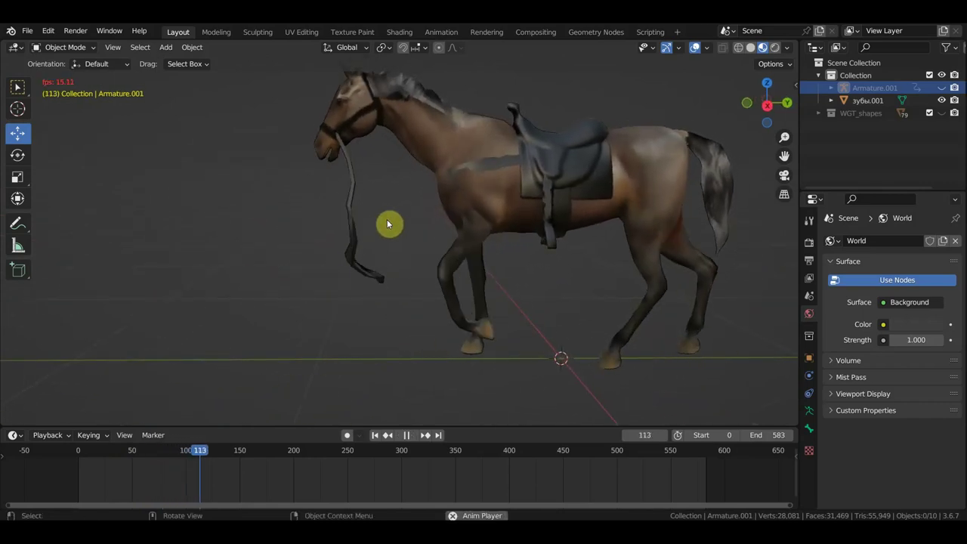
scroll(387, 224, "up", 2)
scroll(393, 222, "up", 3)
middle_click_drag(406, 220, 428, 218)
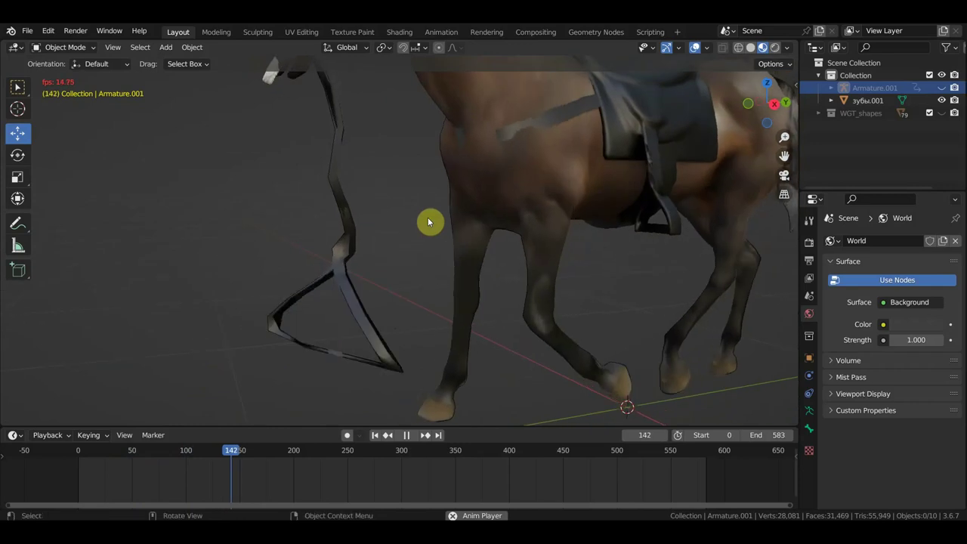
scroll(370, 302, "down", 2)
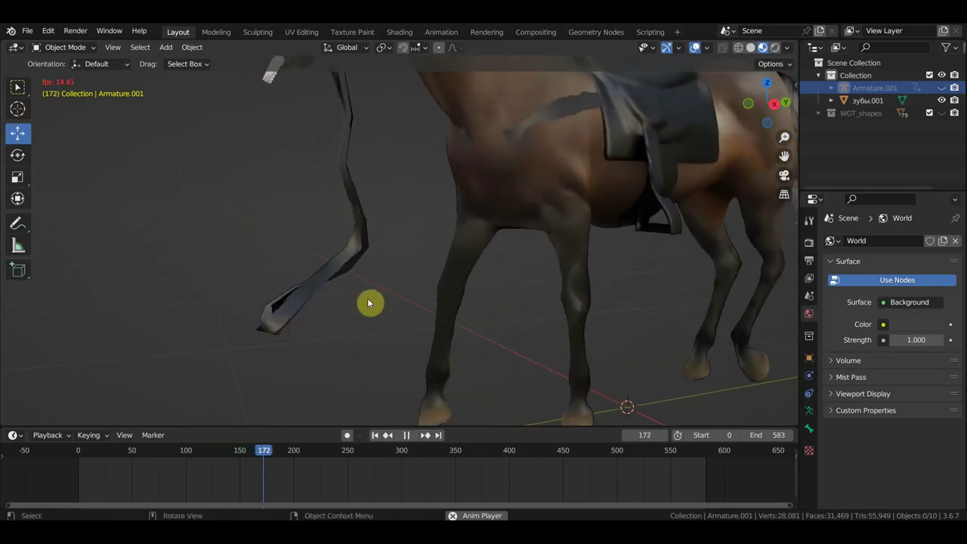
scroll(370, 306, "down", 3)
scroll(382, 304, "down", 3)
middle_click_drag(384, 304, 474, 306)
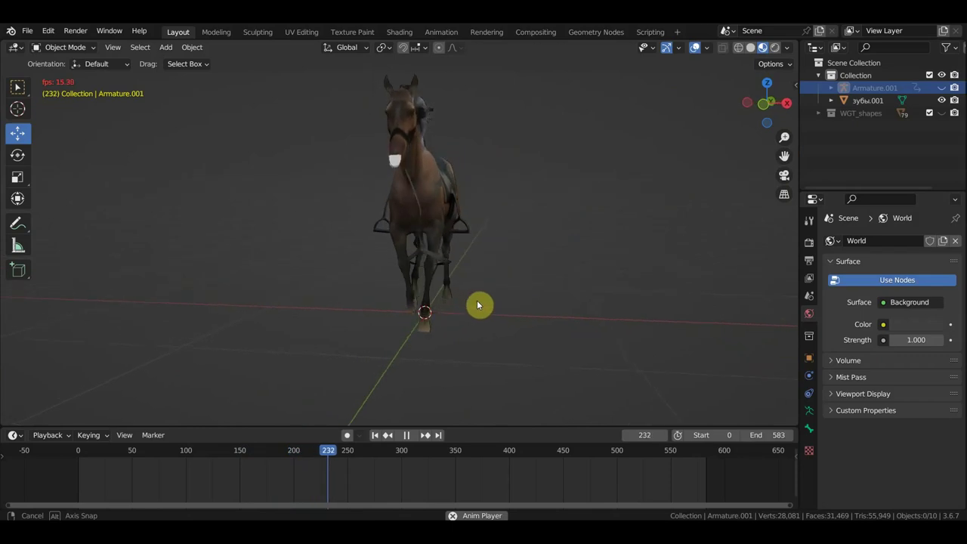
middle_click_drag(475, 306, 363, 304)
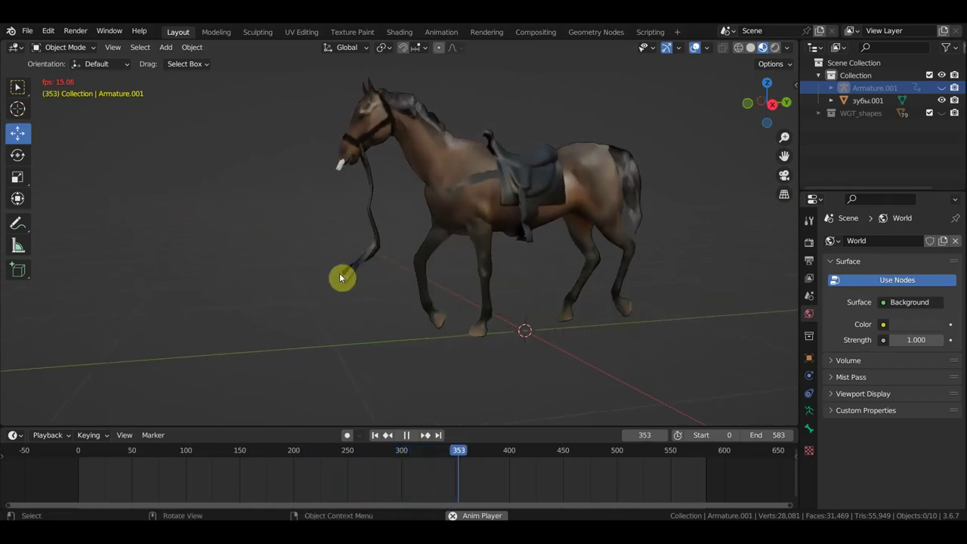
Step: Stop playback at frame 379, select the dangling rein, and switch to right side view
key("space")
mouse_move(360, 291)
middle_mouse_down()
mouse_move(388, 291)
mouse_move(388, 277)
mouse_move(363, 277)
middle_mouse_up()
left_click(395, 274)
key("KP_3")
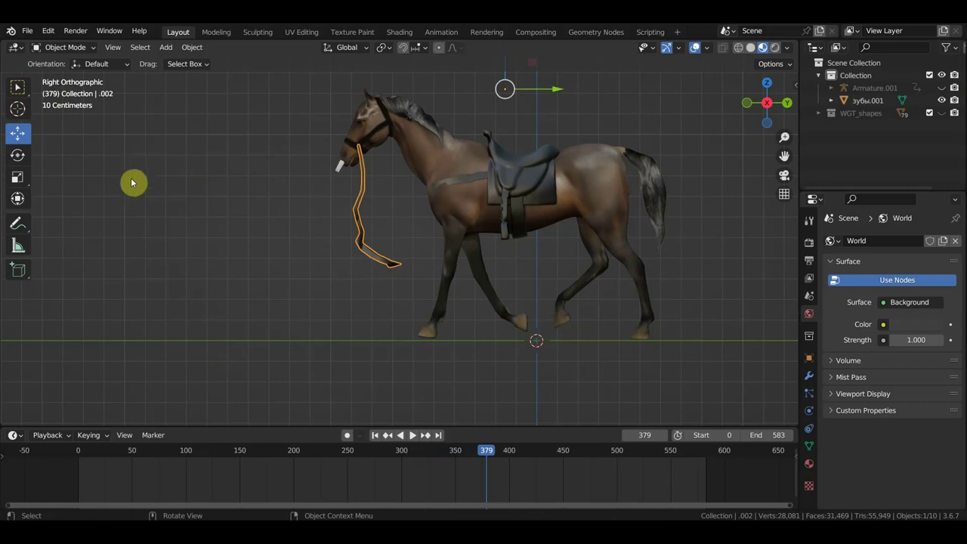
Step: Enter Edit Mode on the rein, deselect all vertices, and switch to wireframe shading
left_click(66, 50)
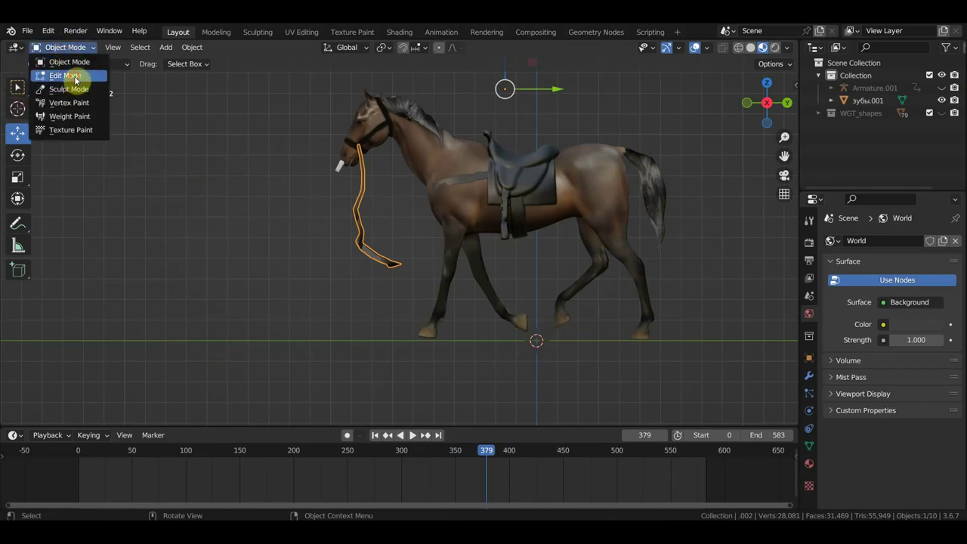
left_click(65, 76)
scroll(358, 250, "down", 1)
scroll(408, 226, "down", 2)
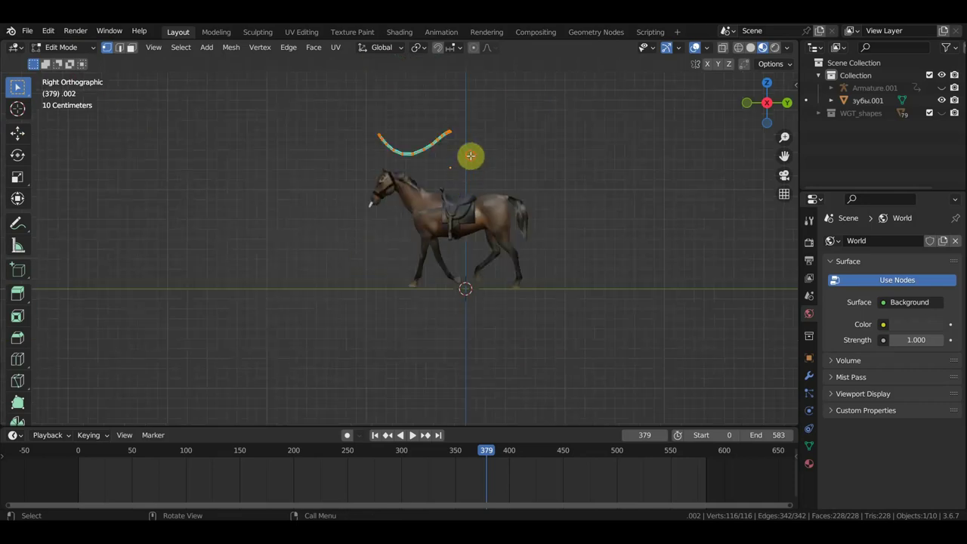
key("alt+a")
left_click(738, 47)
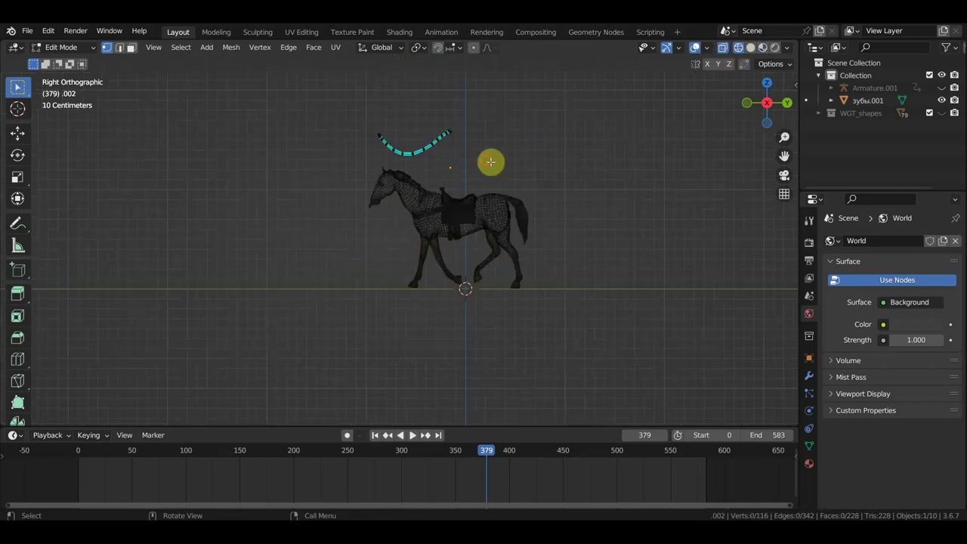
Step: Delete the vertices at the rein's far end and return to Object Mode
left_click_drag(492, 162, 431, 111)
key("x")
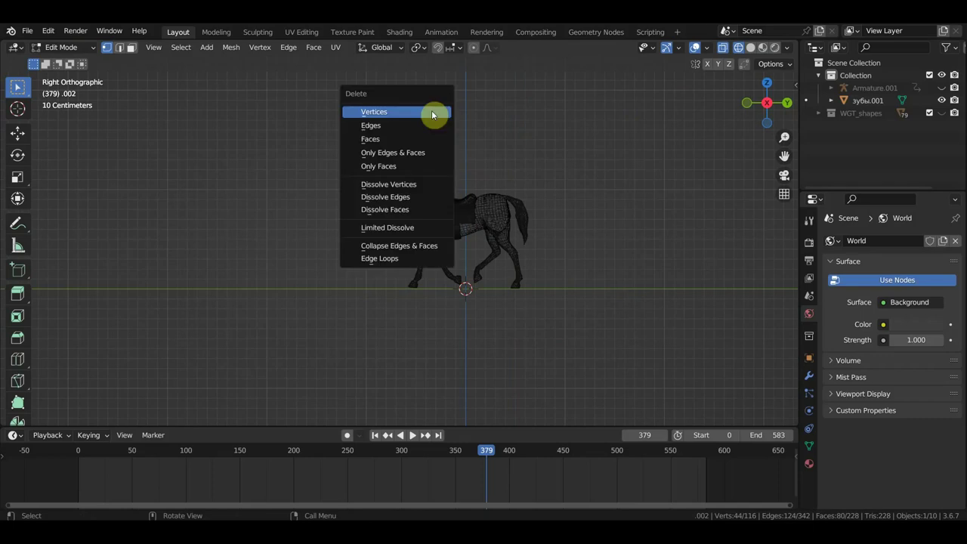
left_click(431, 110)
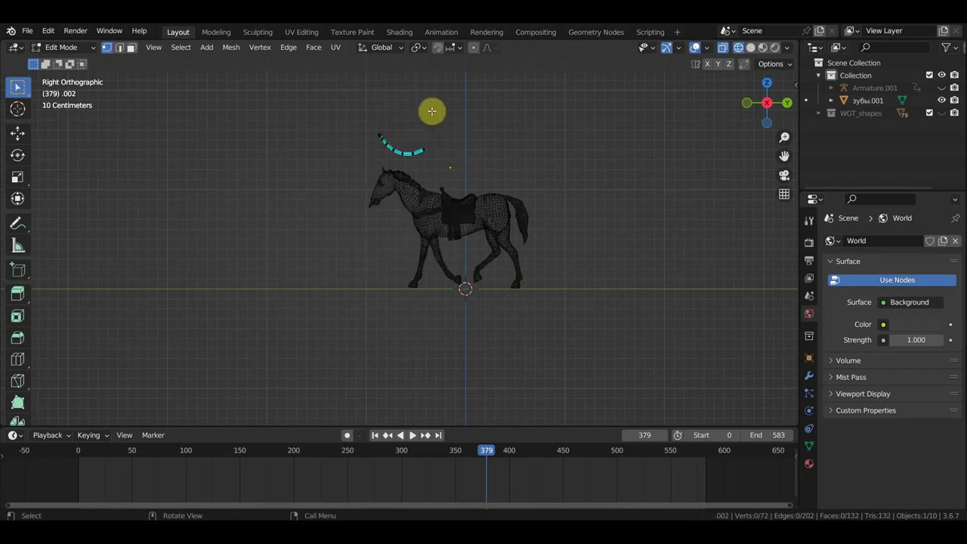
left_click(60, 48)
left_click(68, 61)
Step: Replay the walk, stopping at frame 510 to inspect the shortened rein from front and side
scroll(313, 237, "up", 3)
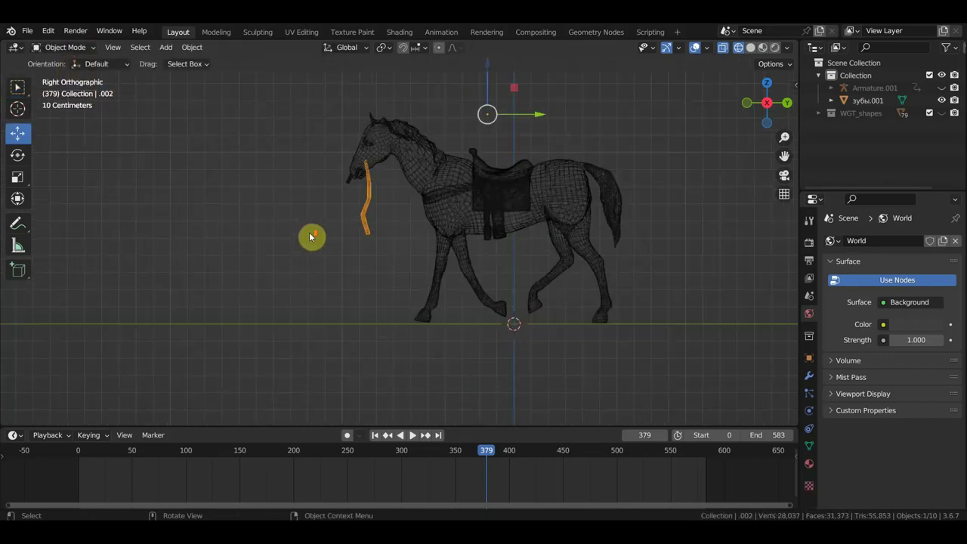
key("space")
scroll(310, 238, "up", 2)
middle_click_drag(310, 237, 416, 254)
scroll(416, 255, "down", 2)
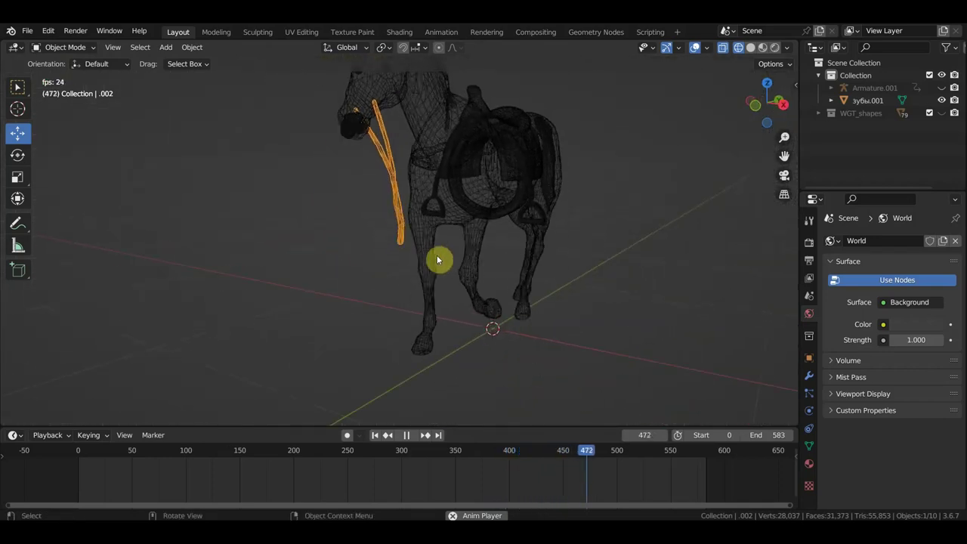
key("space")
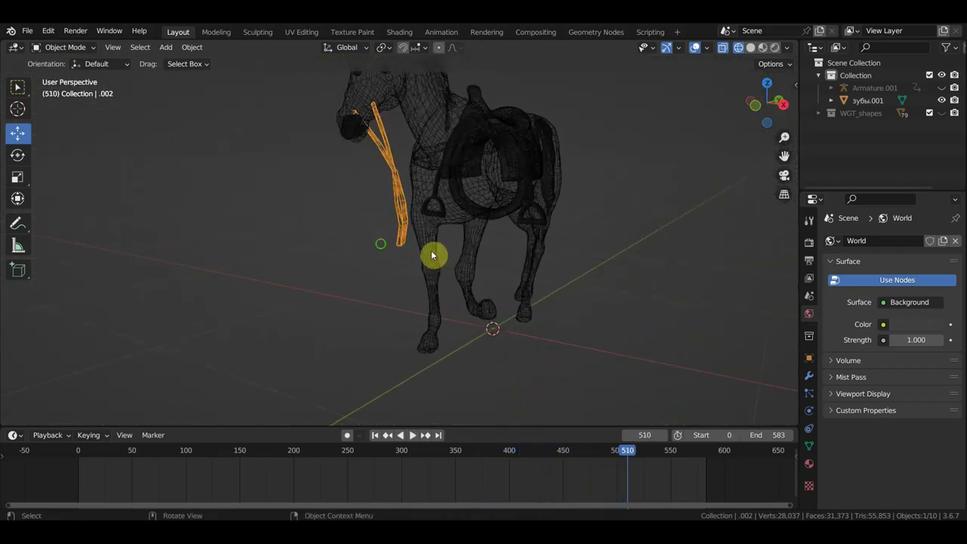
middle_click_drag(437, 260, 317, 251)
scroll(313, 144, "up", 2)
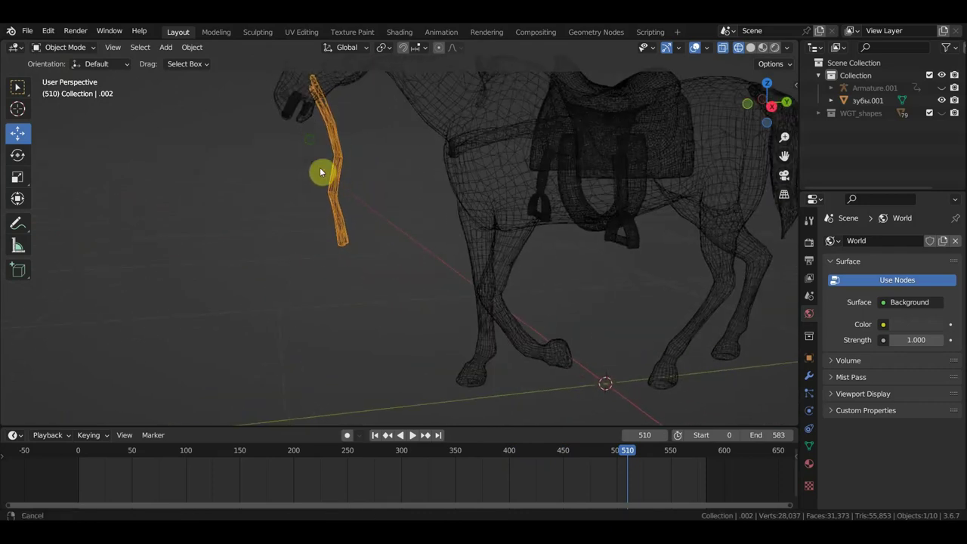
scroll(323, 170, "down", 2)
scroll(312, 179, "up", 3)
Step: Select the teeth inside the horse's mouth, zoom in close, and return to frame 0
left_click(271, 135)
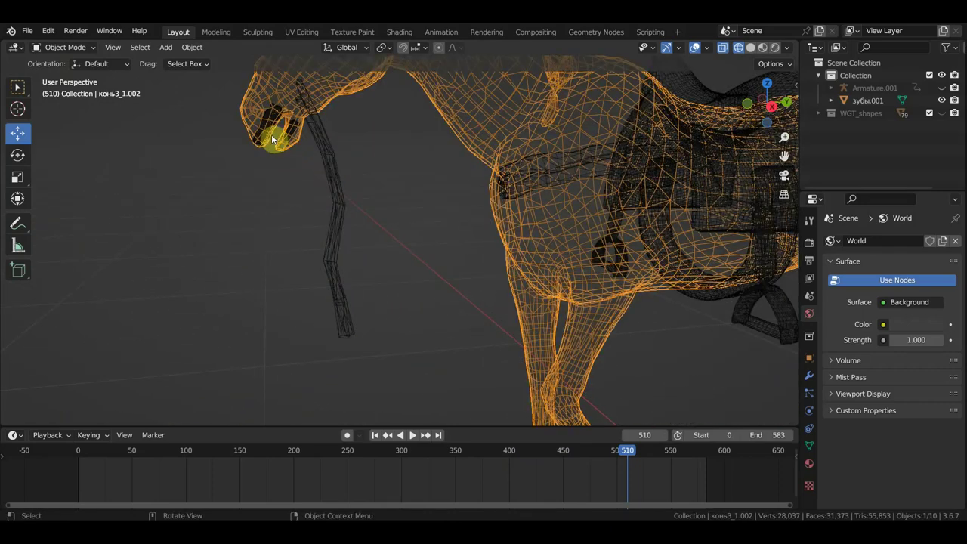
left_click(271, 134)
left_click(292, 137, "shift")
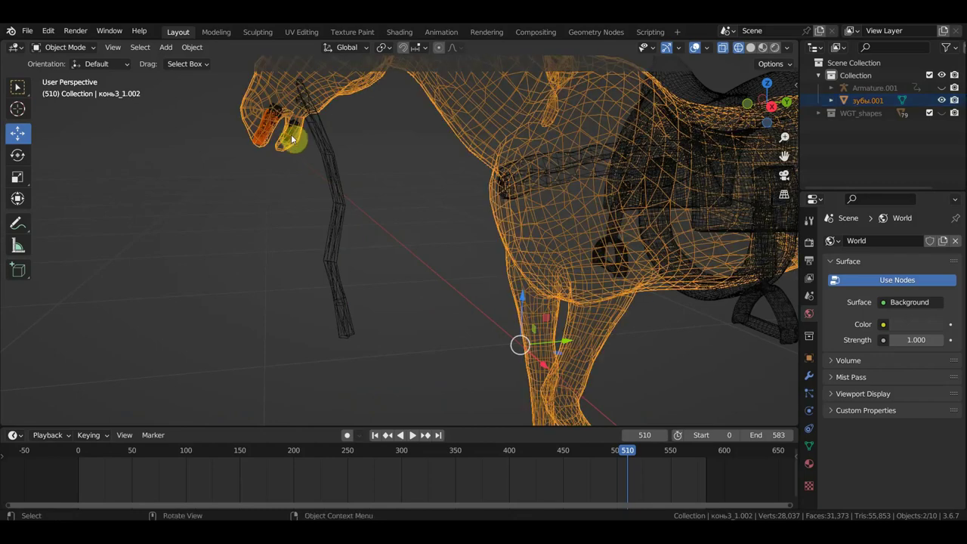
left_click(293, 138)
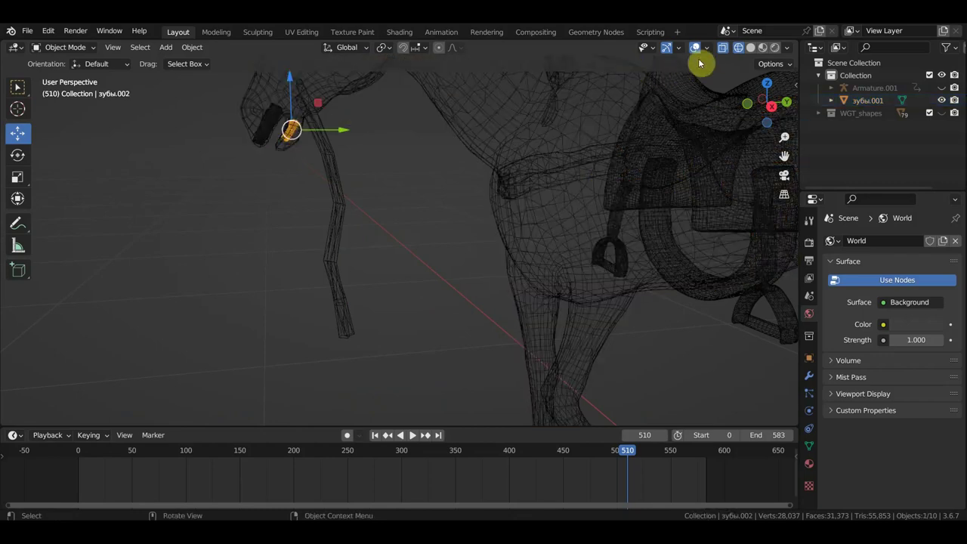
scroll(457, 193, "down", 3)
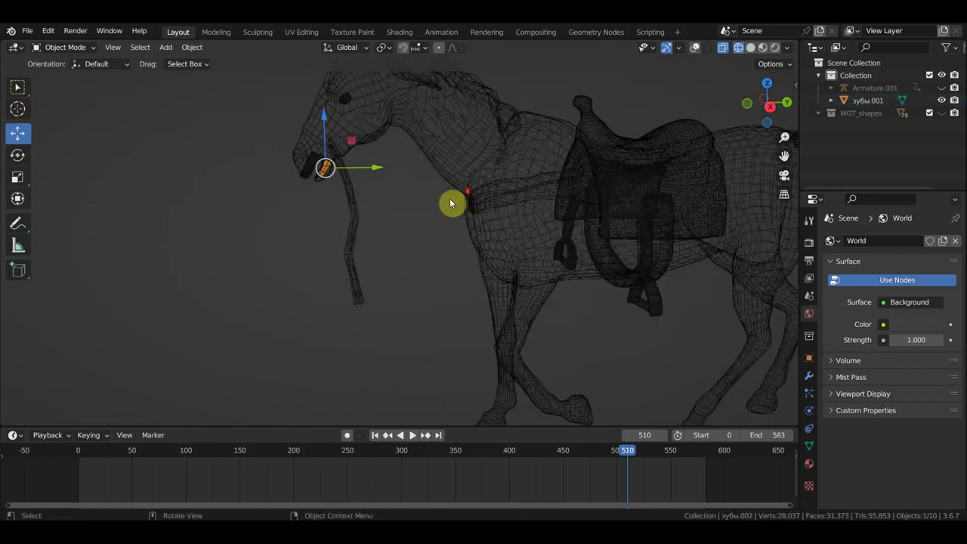
scroll(301, 217, "up", 3)
middle_click_drag(300, 217, 430, 277, "shift")
scroll(403, 255, "up", 1)
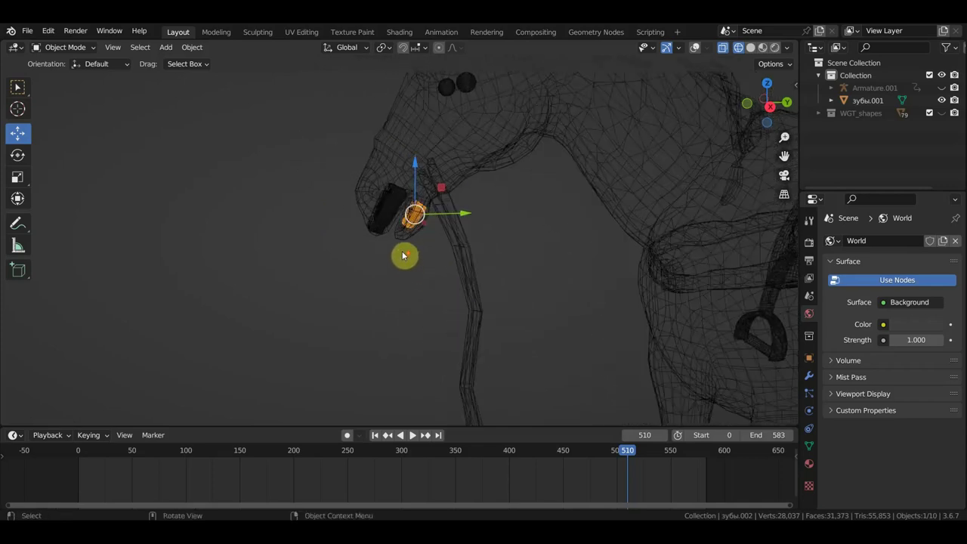
left_click(79, 451)
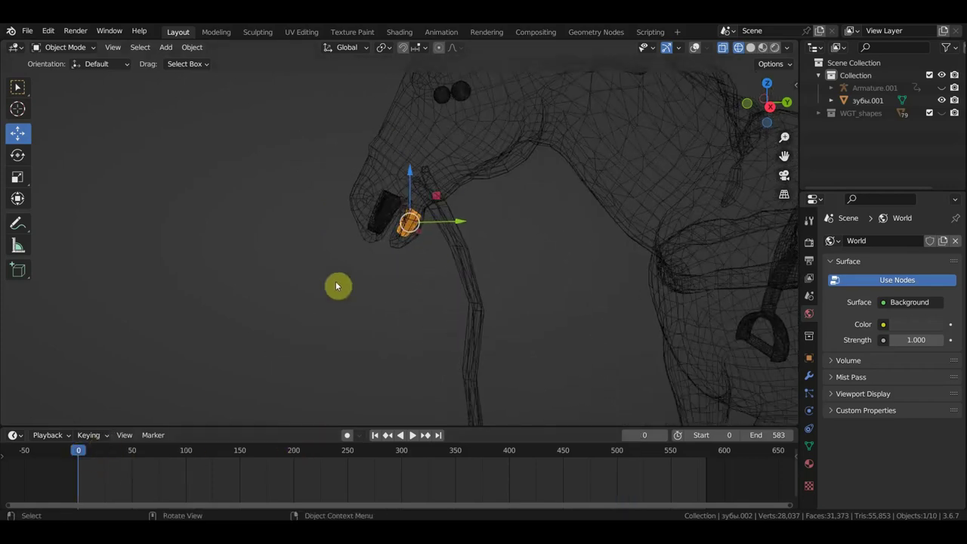
Step: Isolate the teeth object and nudge it -0.004771 m along Y
left_click(394, 192, "shift")
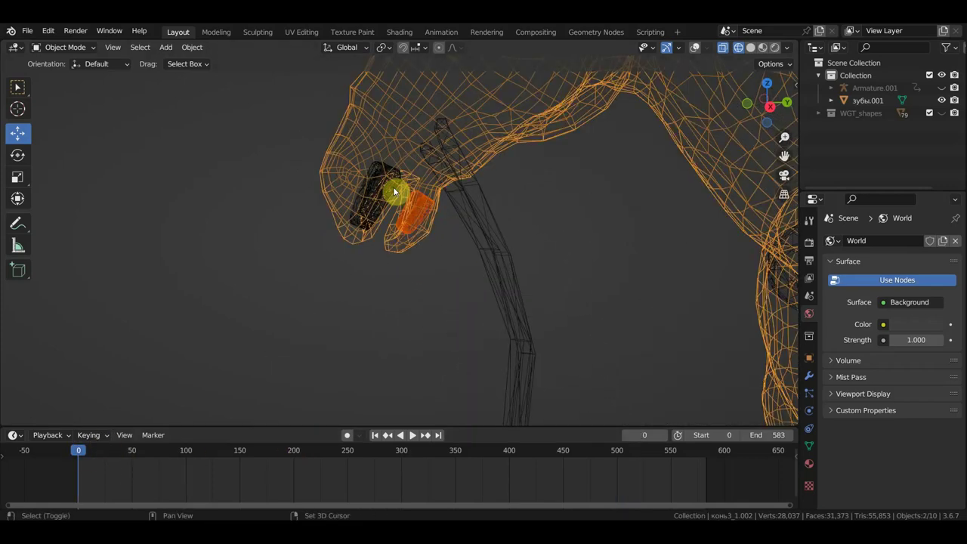
left_click(393, 189)
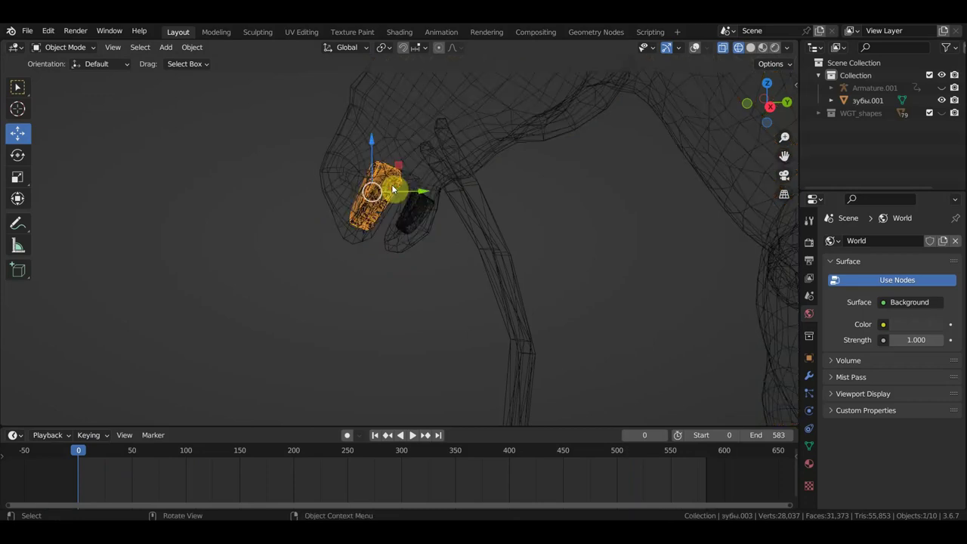
left_click(411, 205, "shift")
mouse_move(411, 205)
middle_mouse_down()
mouse_move(458, 202)
mouse_move(418, 204)
middle_mouse_up()
left_click(460, 204)
left_click_drag(418, 204, 406, 202)
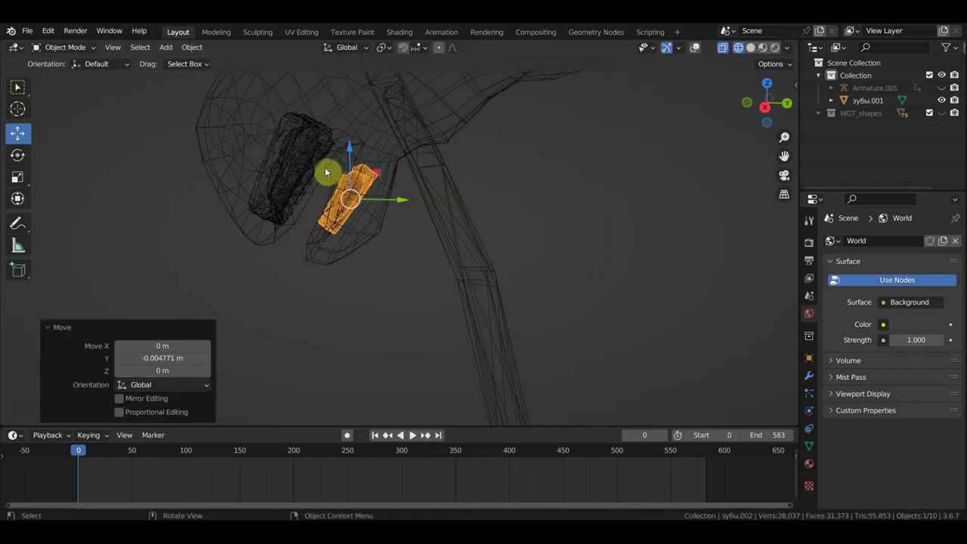
Step: Parent the teeth to the horse mesh
left_click(377, 135, "shift")
key("ctrl+p")
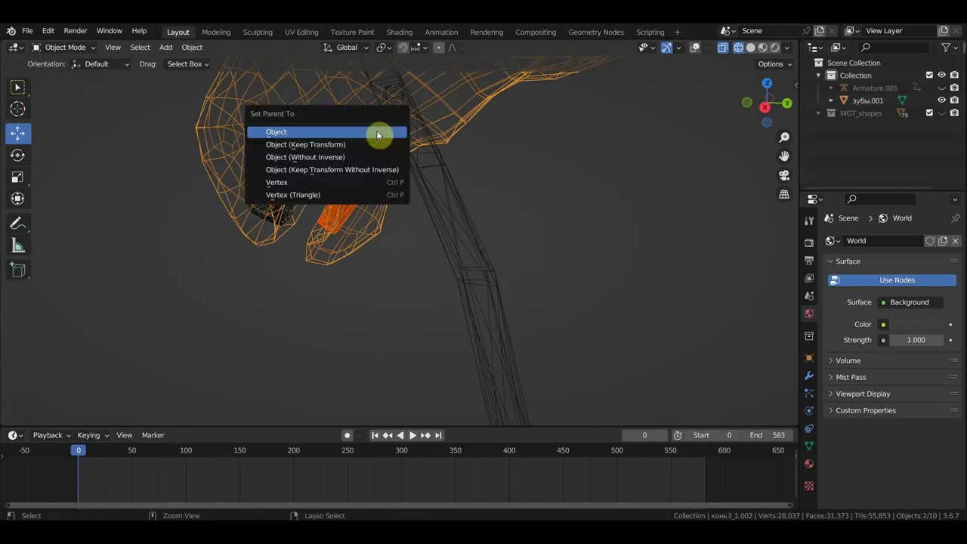
left_click(377, 134)
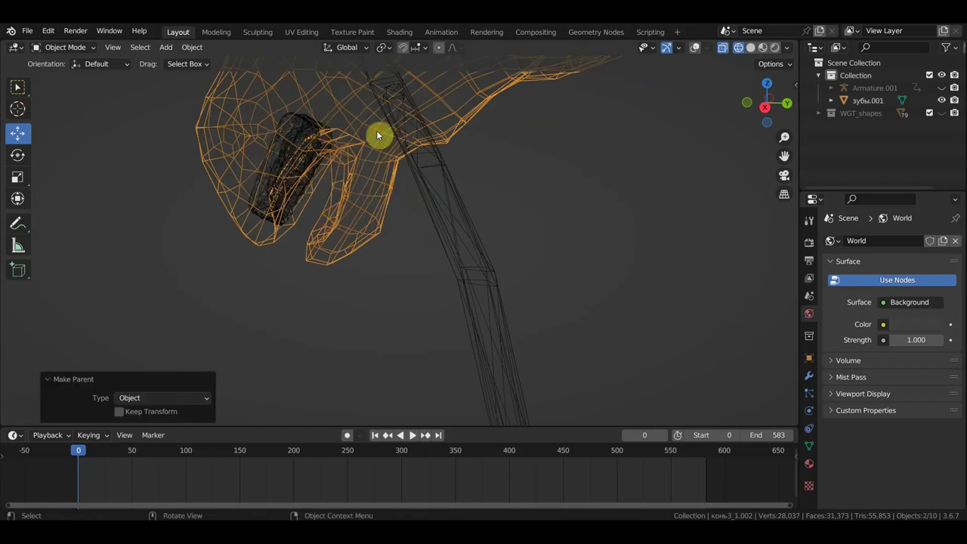
scroll(344, 165, "down", 3)
scroll(346, 169, "down", 3)
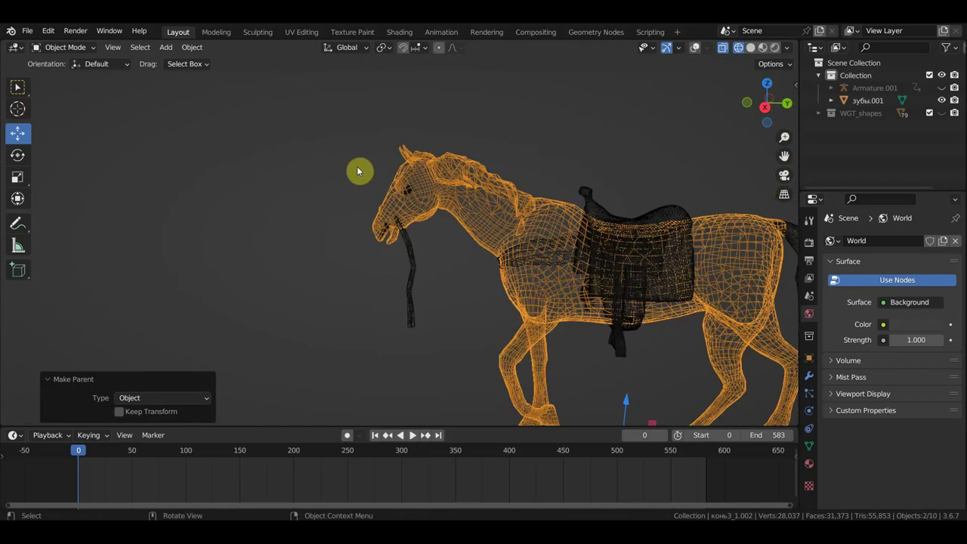
scroll(383, 178, "down", 2)
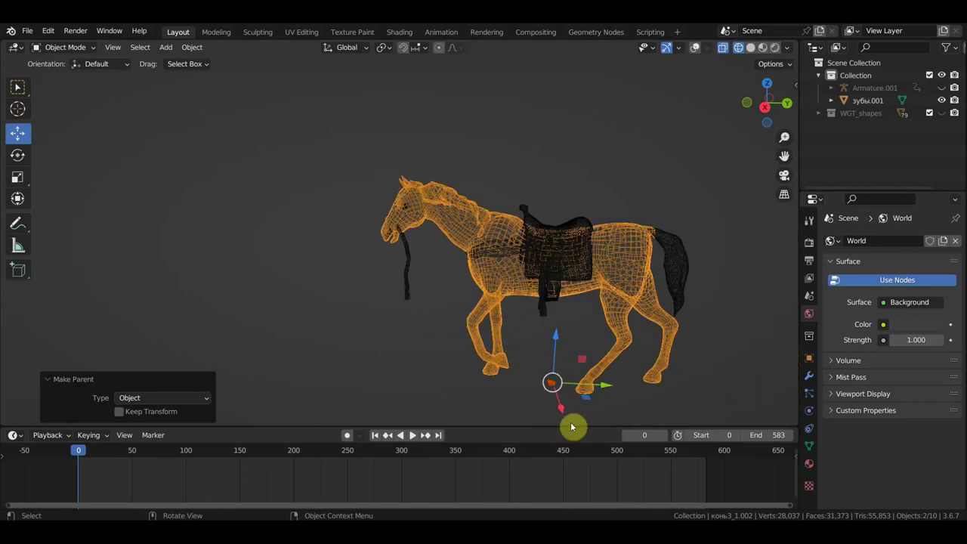
Step: Play the walk animation, stop it, and return to the first frame
key("space")
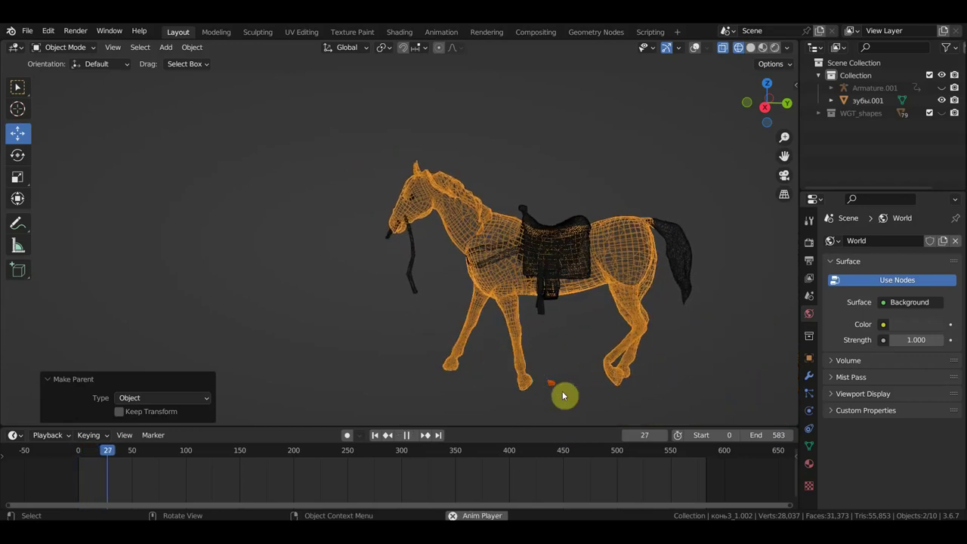
key("space")
key("shift+Left")
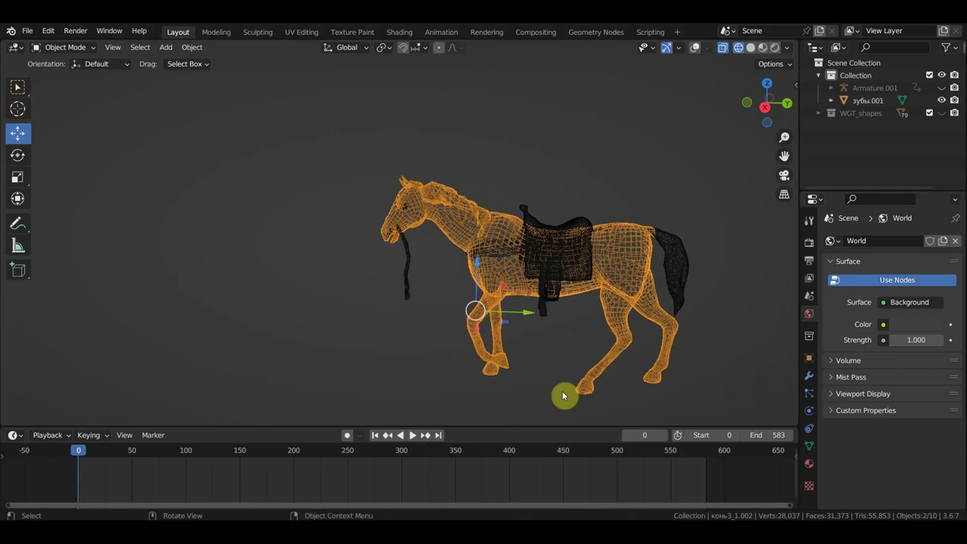
scroll(555, 382, "up", 3)
scroll(510, 327, "up", 3)
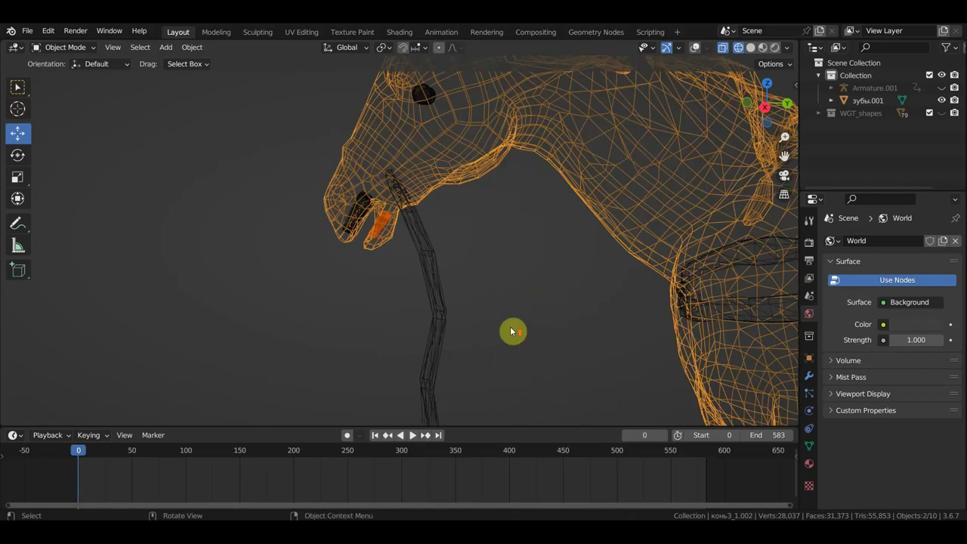
scroll(486, 286, "up", 2)
scroll(484, 285, "up", 2)
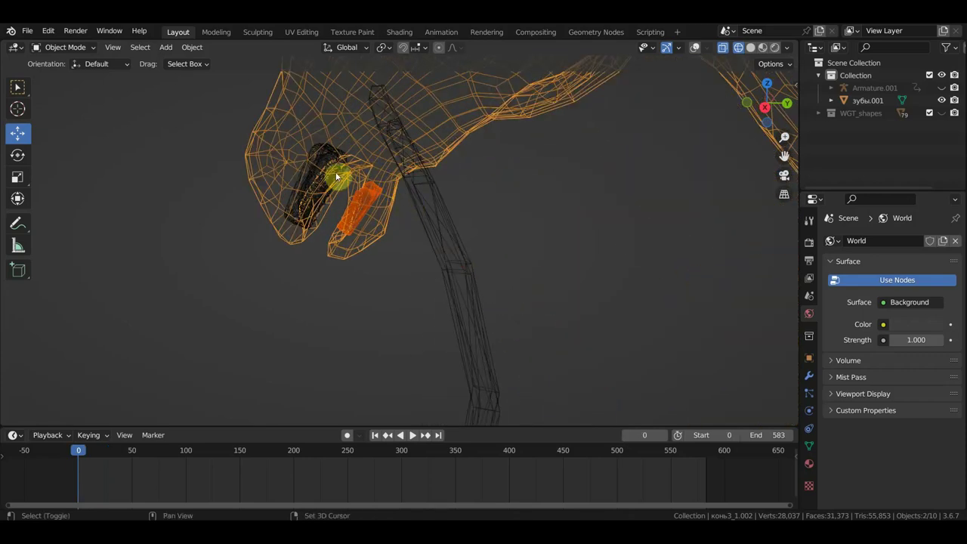
Step: Reparent the small teeth object to the horse with Keep Transform, test playback from frame 0
left_click(364, 145)
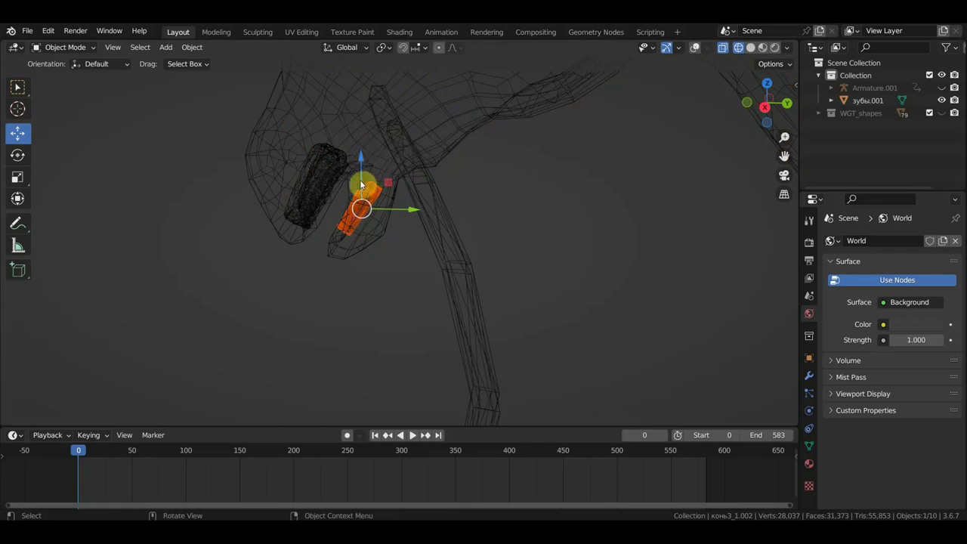
left_click(369, 131, "shift")
key("ctrl+p")
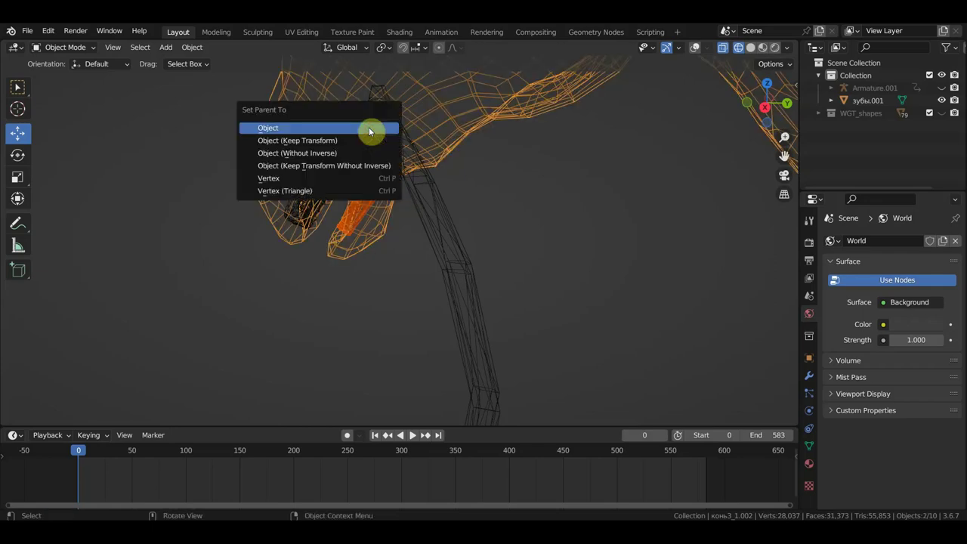
left_click(329, 144)
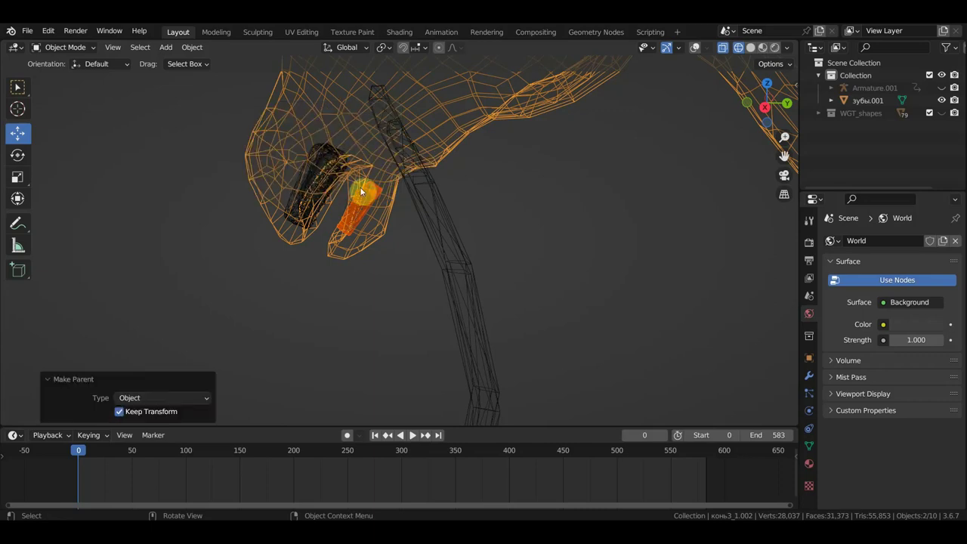
key("space")
key("space")
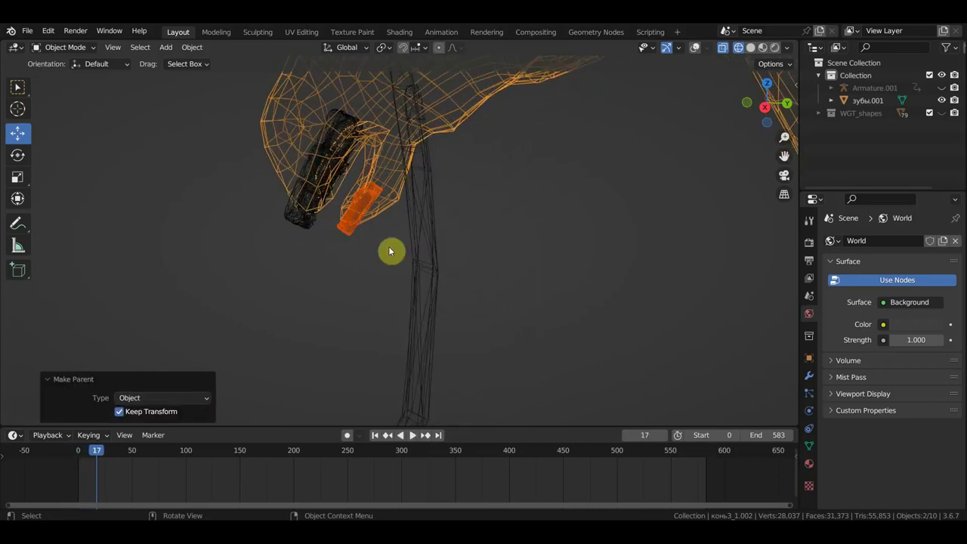
key("shift+Left")
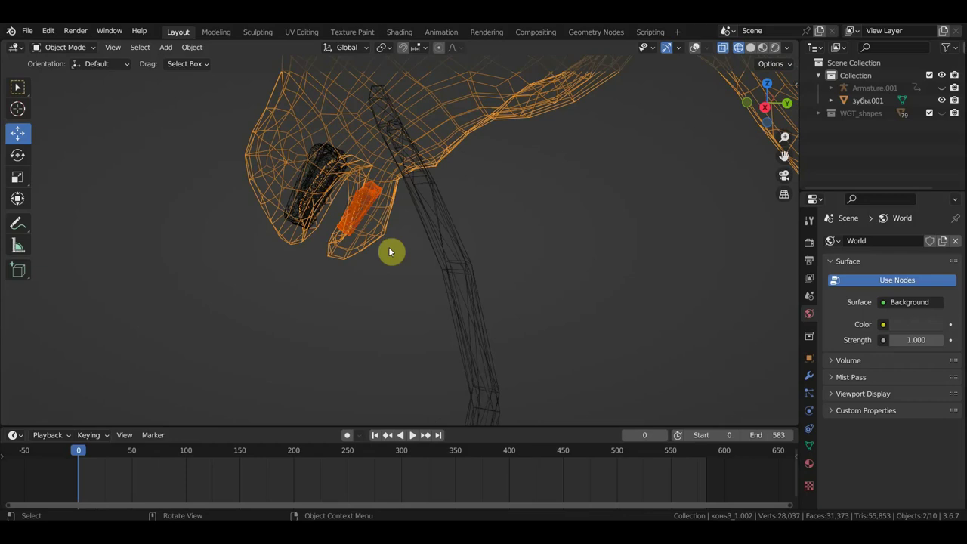
Step: Select the tooth object, orbit around it, and unhide the armature
left_click(363, 208)
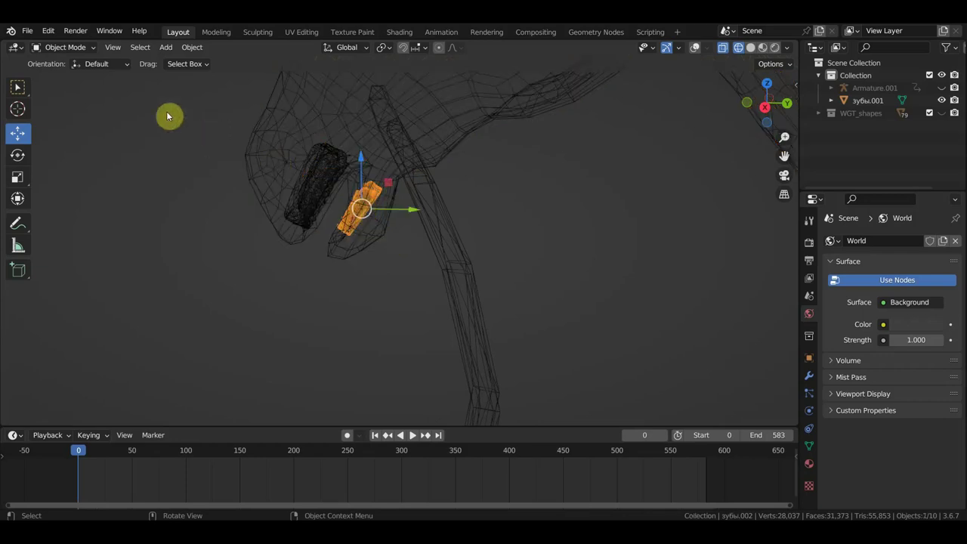
middle_click_drag(173, 145, 277, 178)
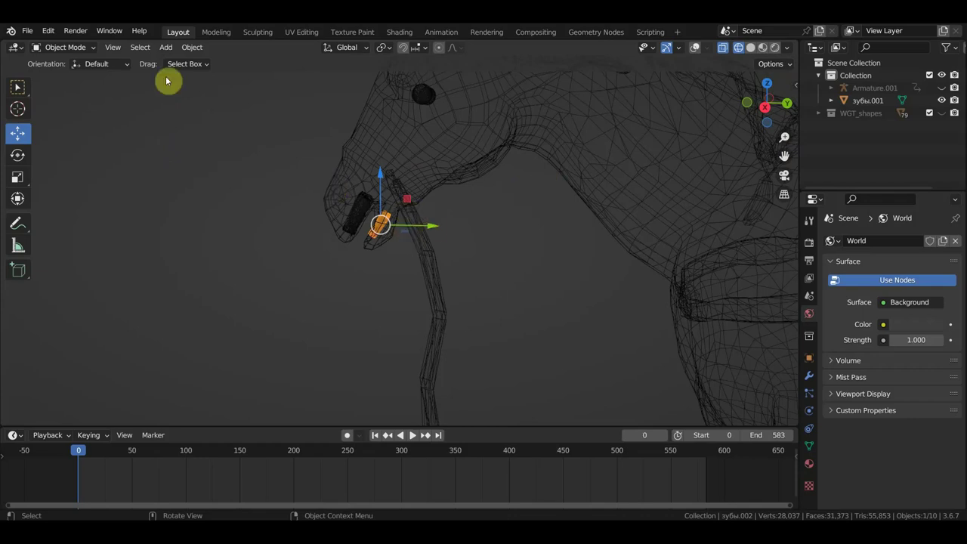
key("alt+h")
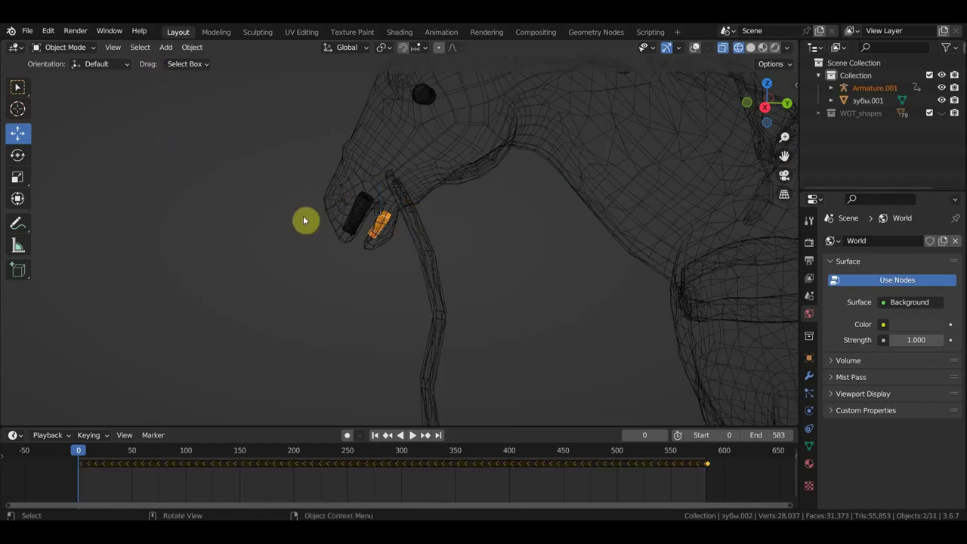
Step: Switch to Material Preview and play the textured walk, stopping at frame 23
scroll(304, 220, "down", 5)
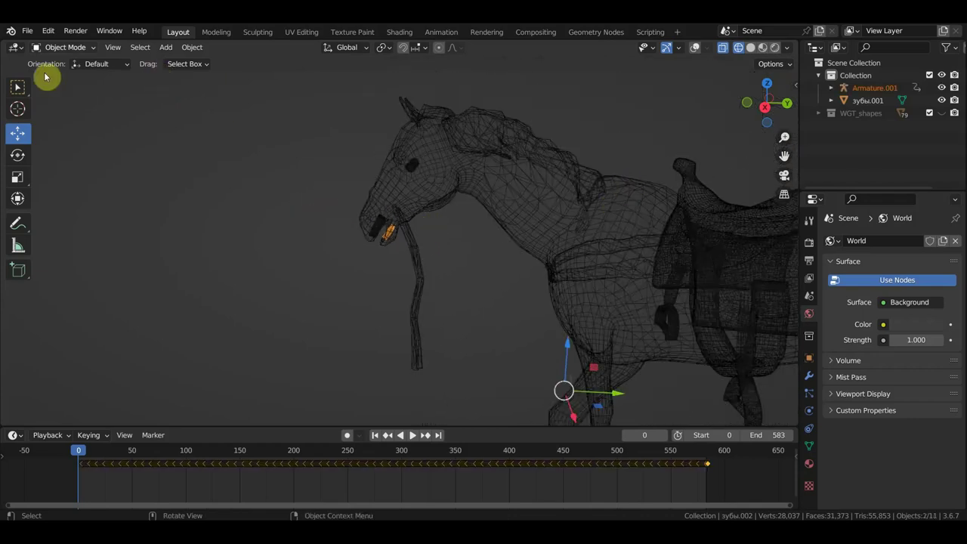
left_click(762, 49)
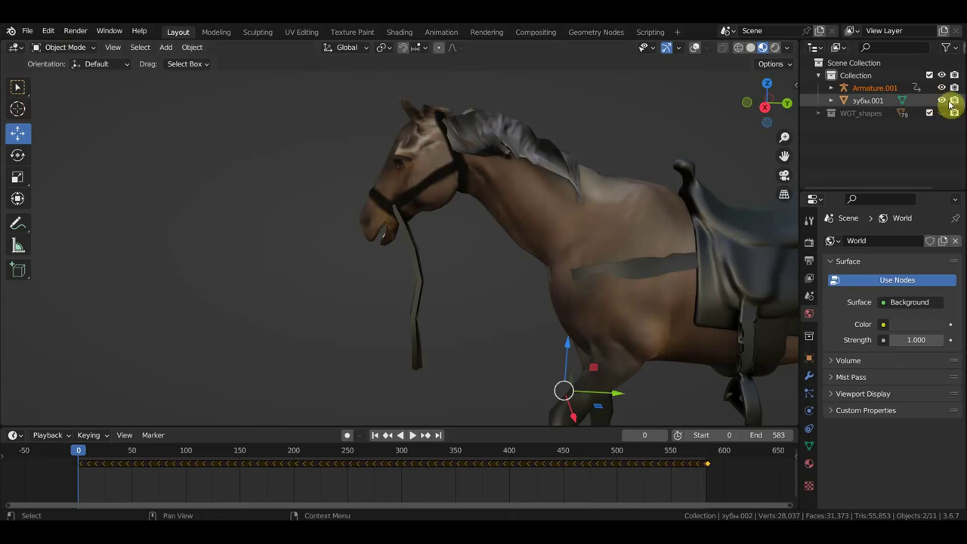
scroll(376, 229, "down", 3)
key("space")
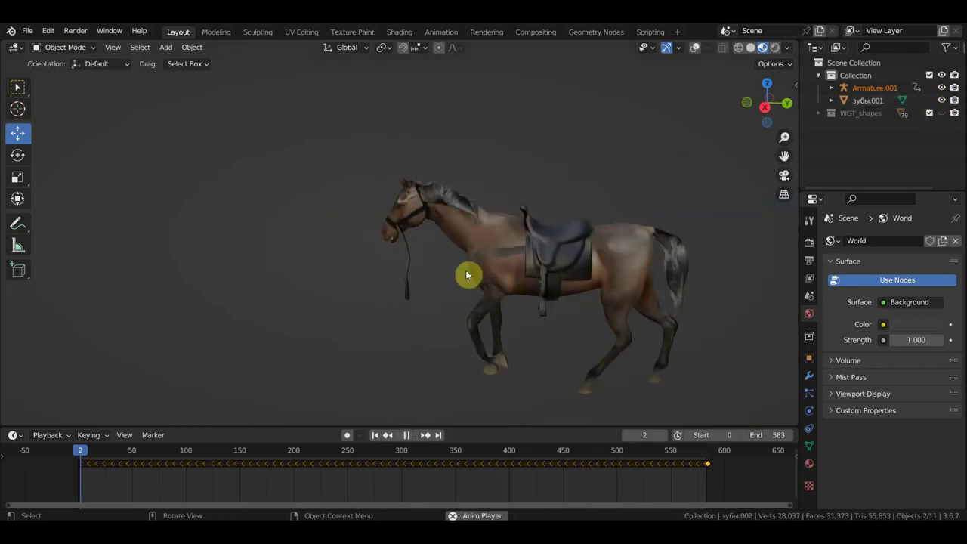
key("space")
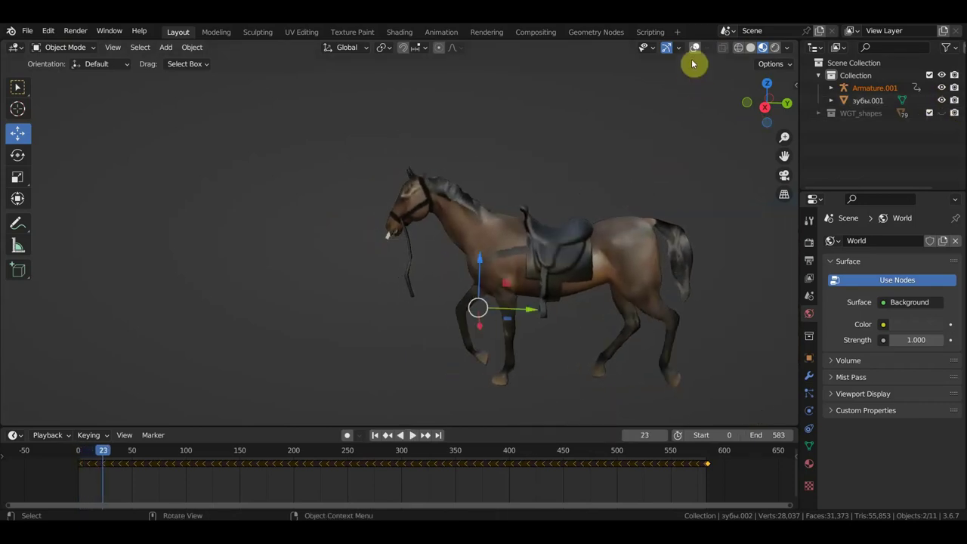
Step: Turn the viewport overlays on to show the bones around the horse's mouth
left_click(695, 48)
scroll(513, 212, "up", 3)
scroll(478, 217, "up", 2)
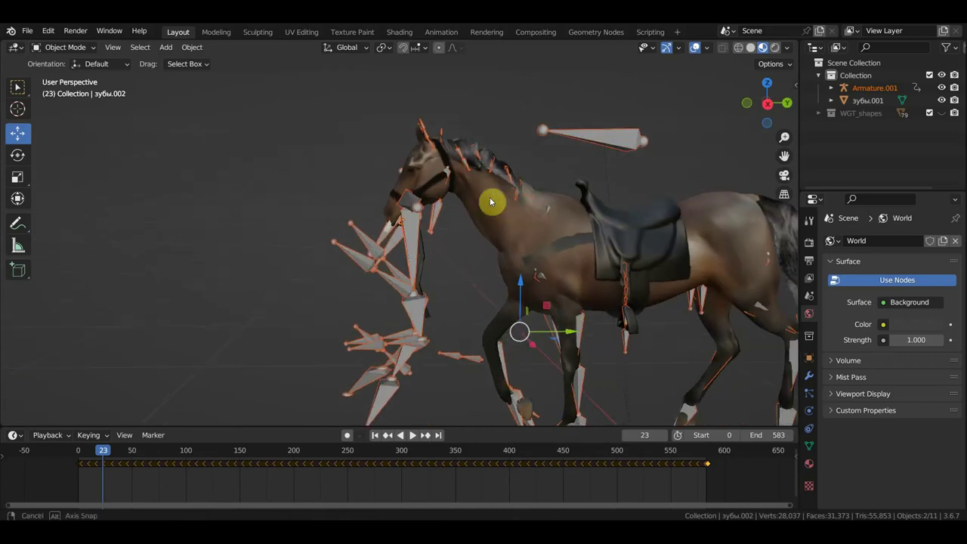
scroll(476, 212, "up", 3)
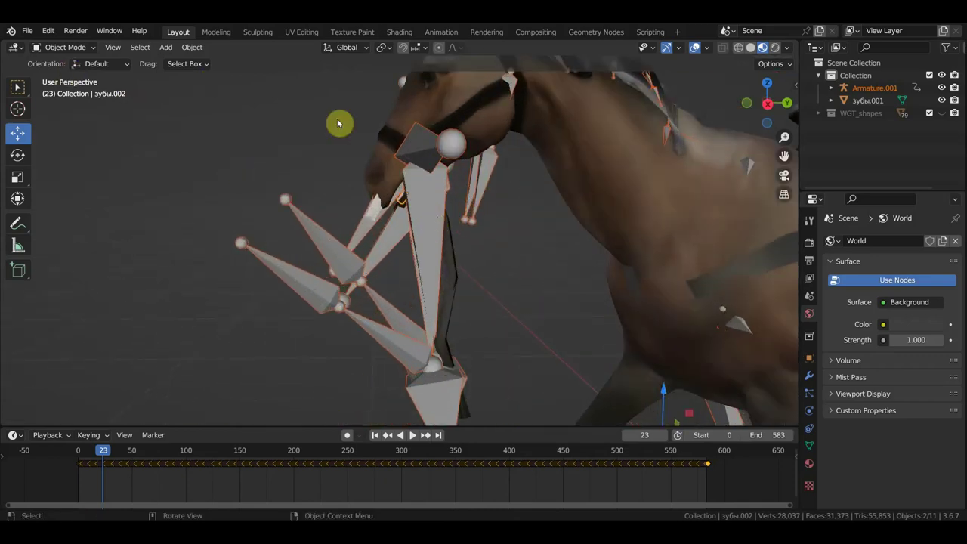
scroll(338, 123, "up", 3)
middle_click_drag(406, 180, 423, 179)
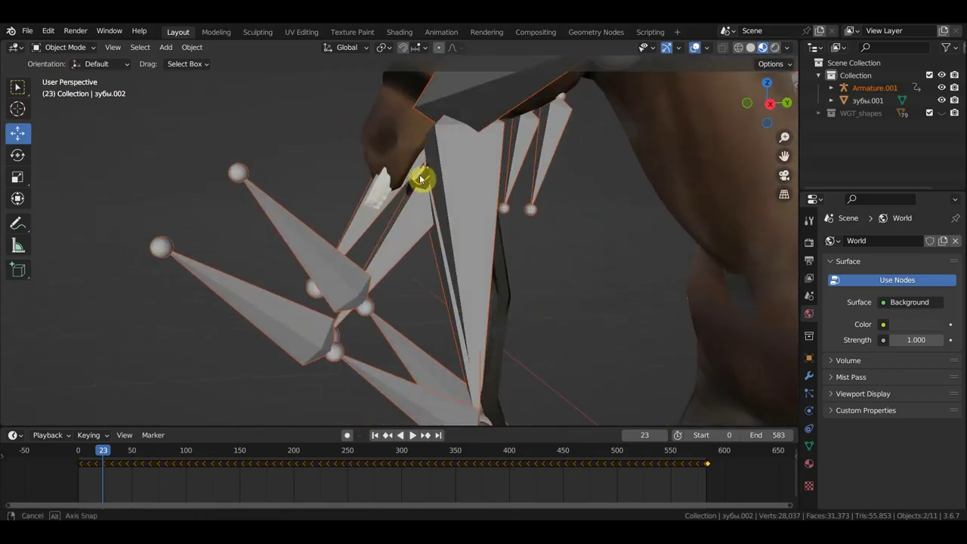
Step: Deselect the armature, switch to Wireframe shading, and select the зубы.001 teeth
left_click(317, 178)
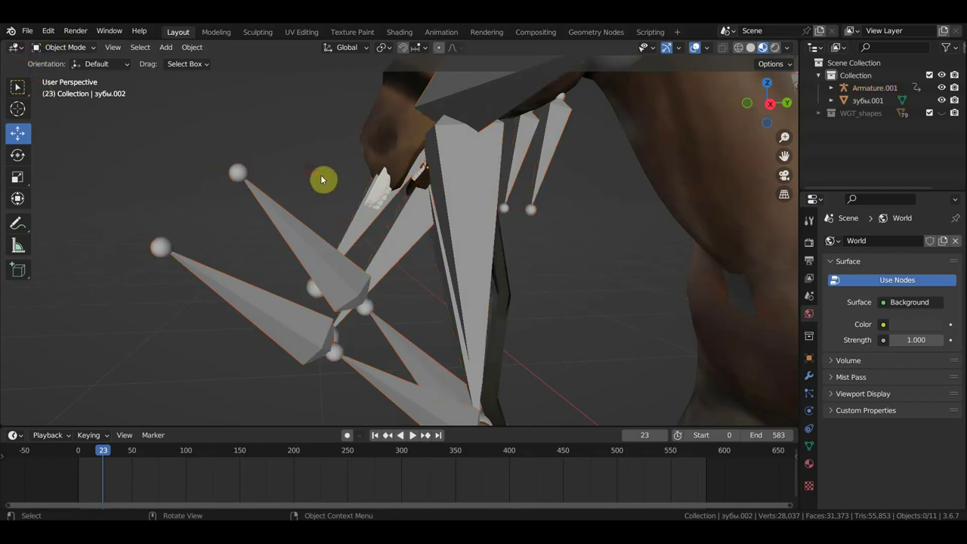
scroll(362, 187, "up", 1)
left_click(738, 49)
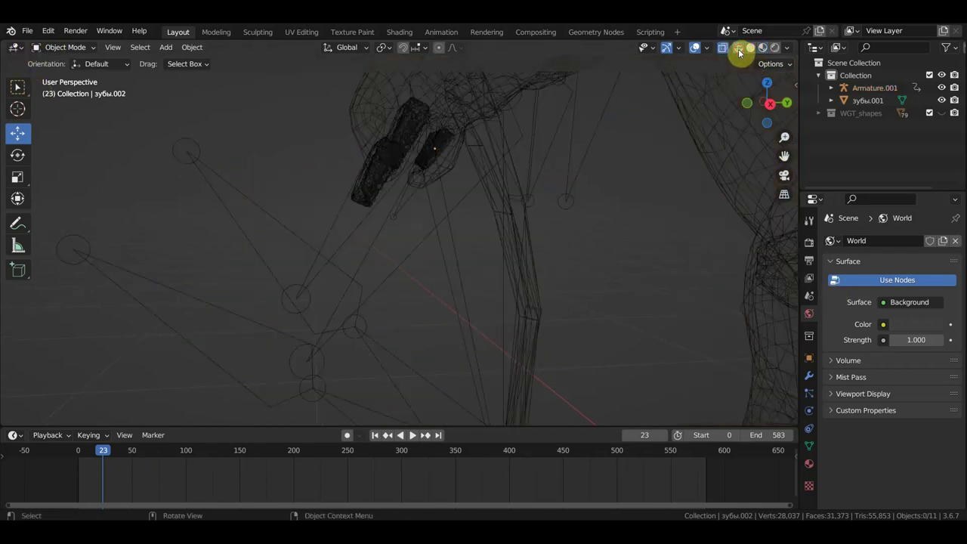
middle_click_drag(420, 155, 361, 182)
left_click(329, 182)
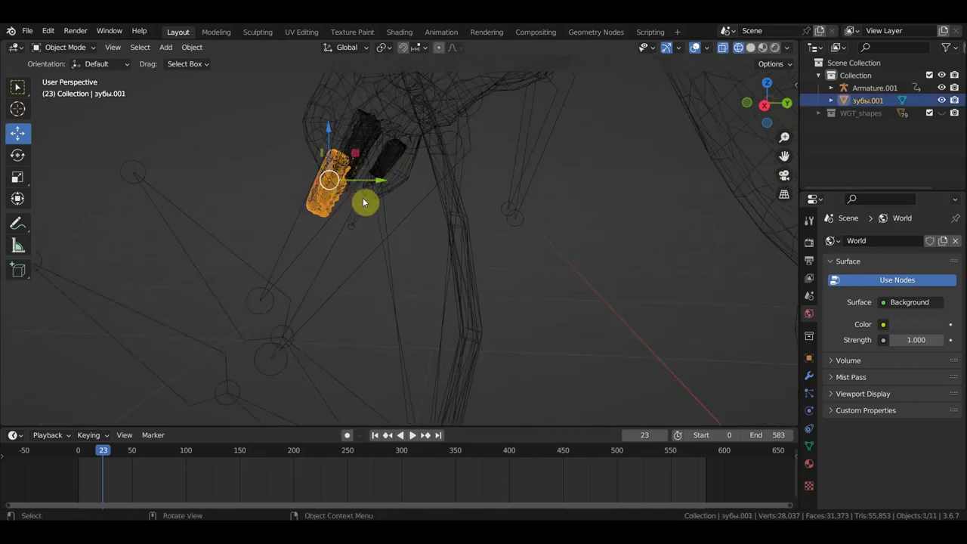
Step: Delete the extra зубы.001 teeth and select зубы.003 with the armature active
key("Delete")
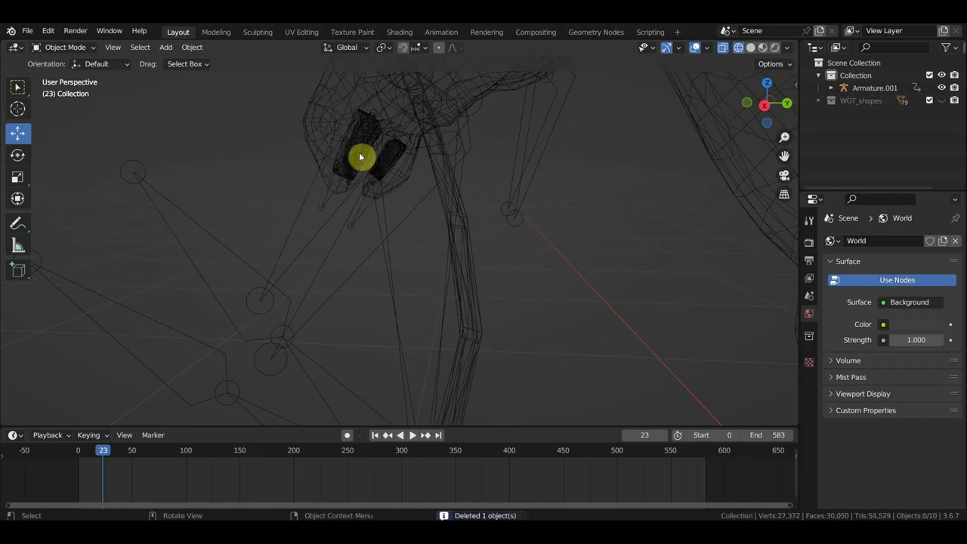
left_click(359, 154)
left_click(360, 153)
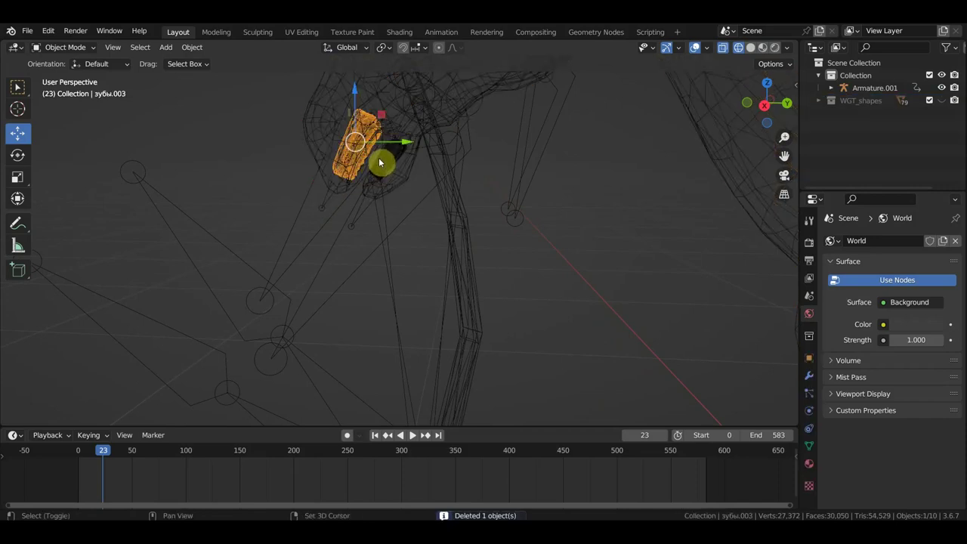
left_click(379, 162, "shift")
left_click(359, 148)
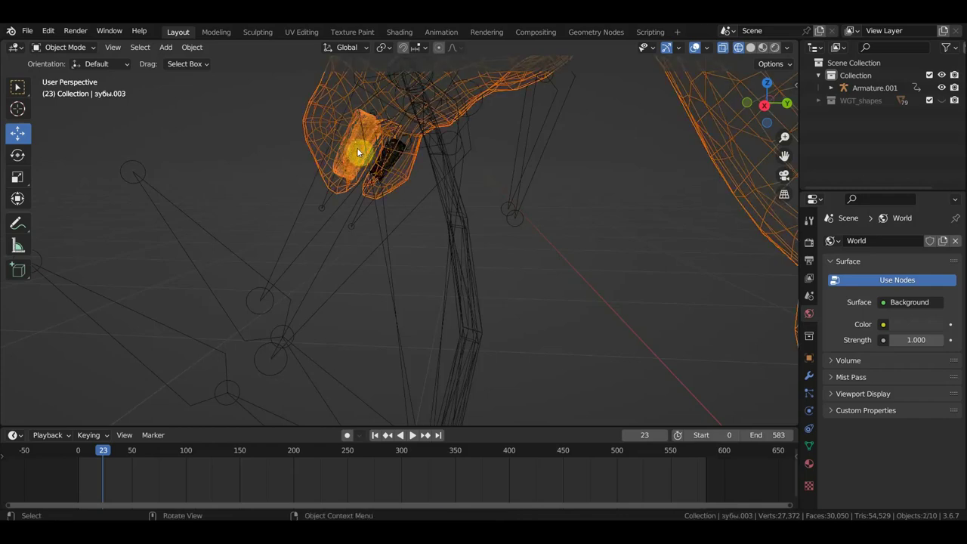
left_click(357, 148, "shift")
left_click(358, 151)
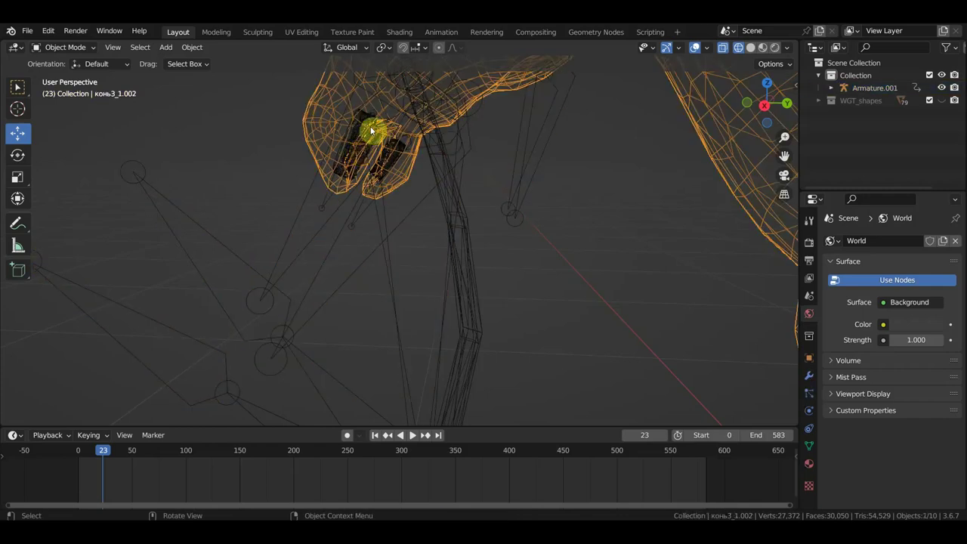
left_click(369, 121)
left_click(303, 221, "shift")
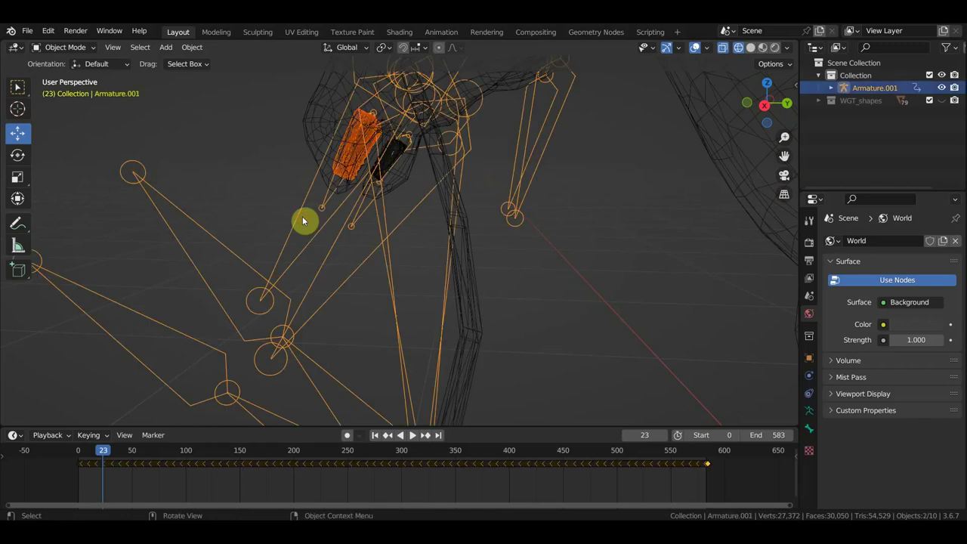
Step: In Pose Mode, parent the teeth to the jaw bone Bone.012
left_click(66, 47)
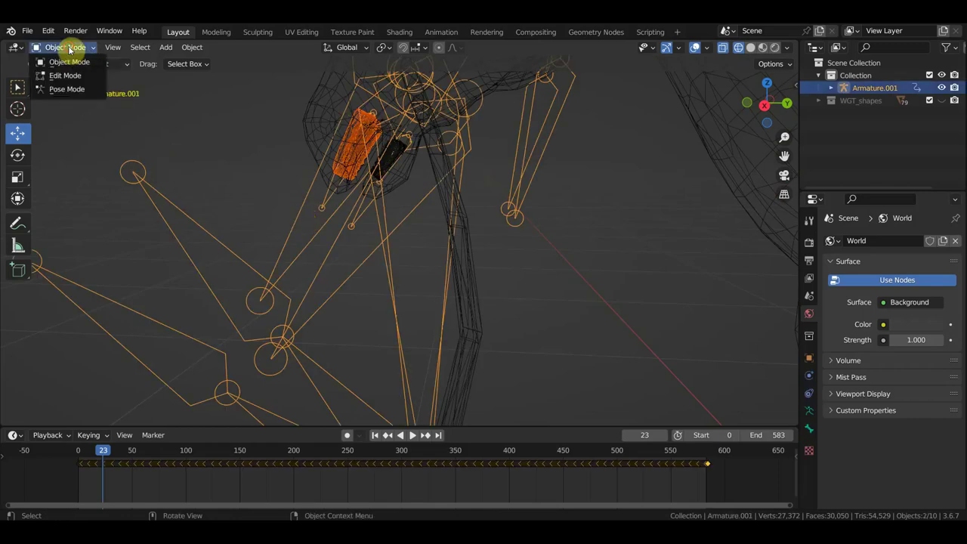
left_click(74, 85)
scroll(352, 133, "down", 4)
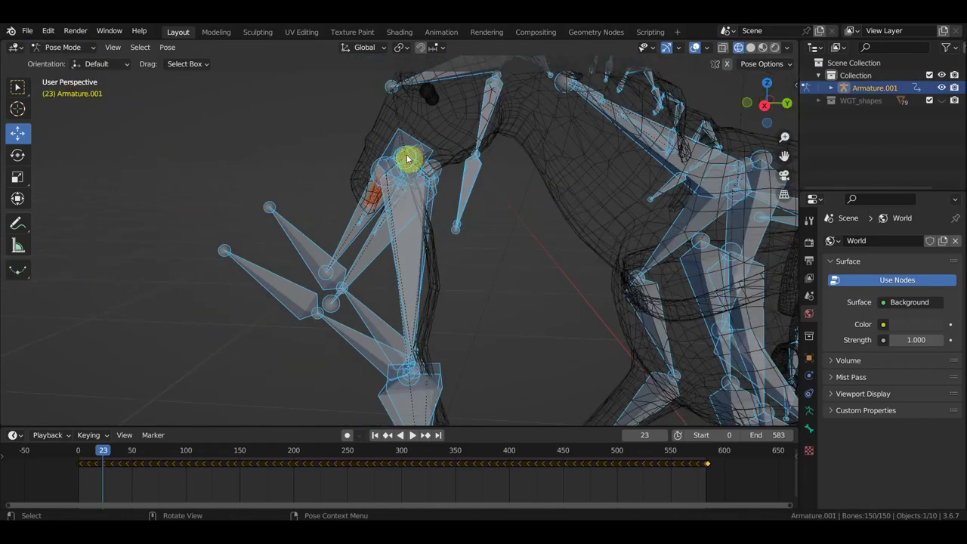
scroll(406, 159, "up", 2)
scroll(406, 162, "up", 2)
scroll(404, 172, "up", 1)
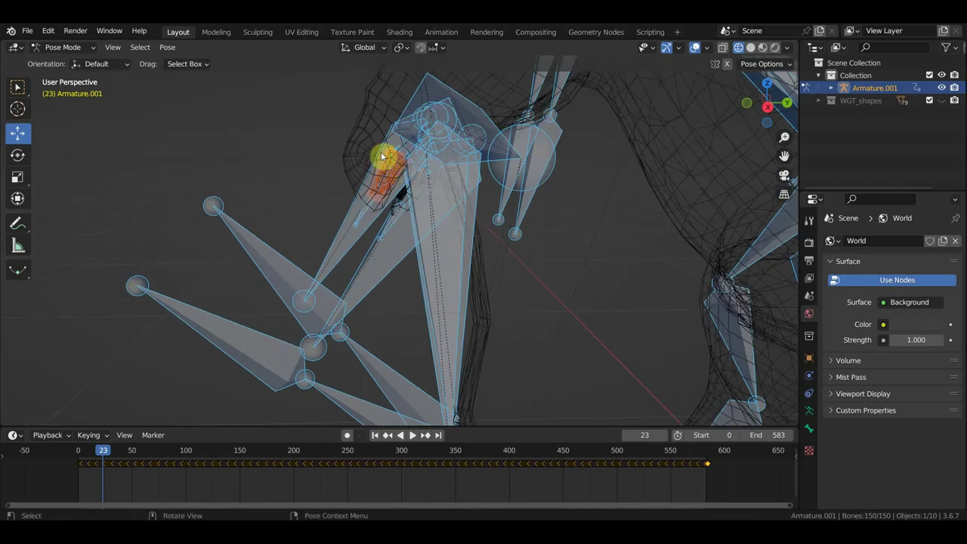
left_click(381, 155)
key("ctrl+p")
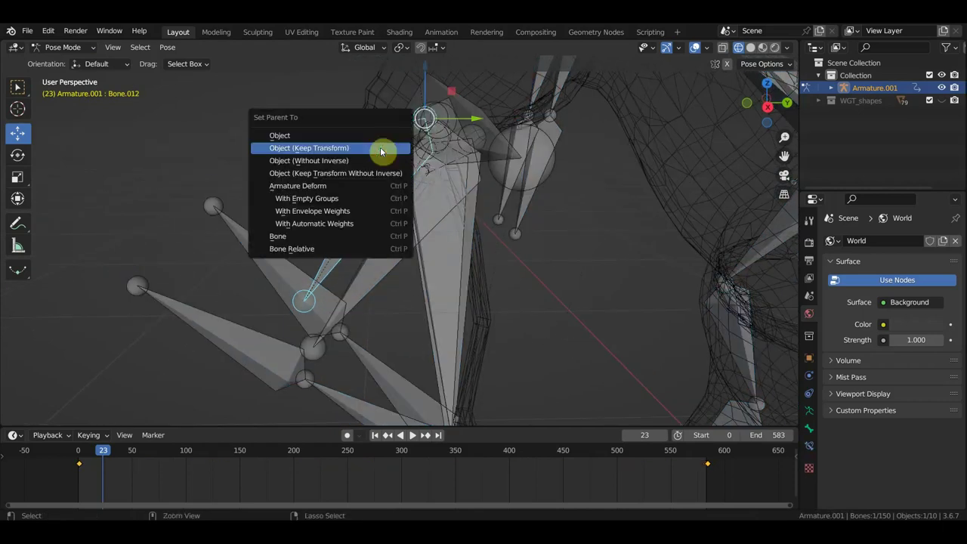
left_click(335, 239)
Step: Play the animation to check the teeth, then return to Object Mode
key("space")
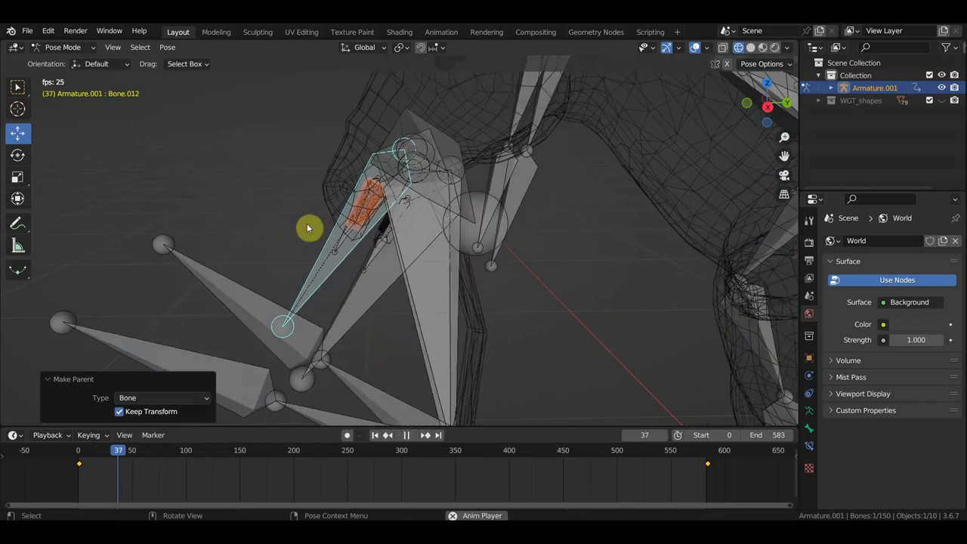
key("space")
left_click(58, 46)
left_click(64, 63)
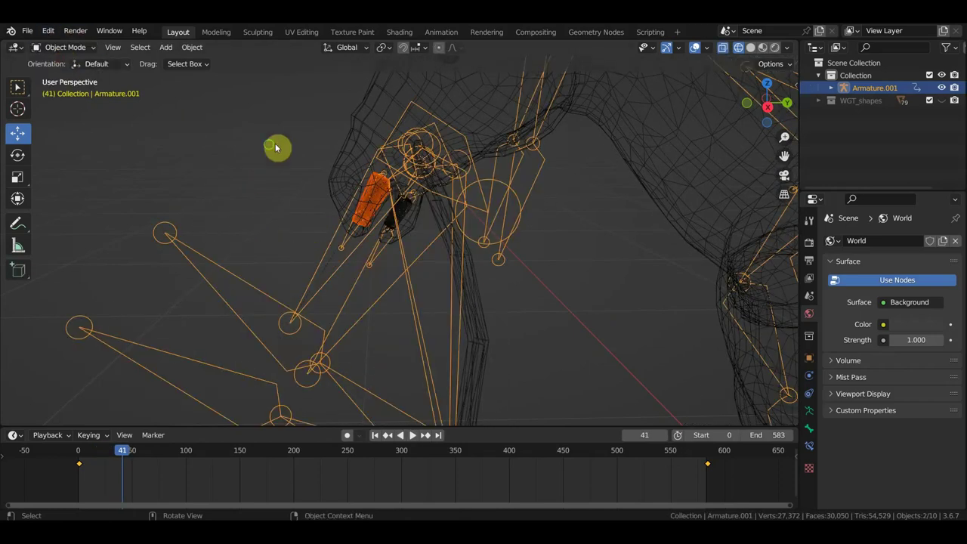
Step: Select the second teeth mesh with the armature active and enter Pose Mode
mouse_move(276, 146)
middle_mouse_down()
mouse_move(248, 145)
mouse_move(361, 180)
middle_mouse_up()
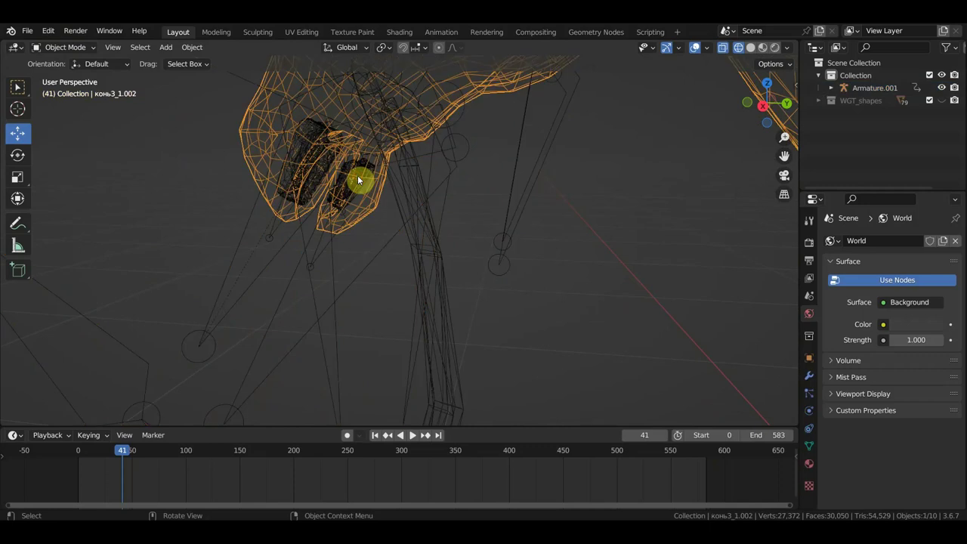
left_click(358, 178)
left_click(259, 233, "shift")
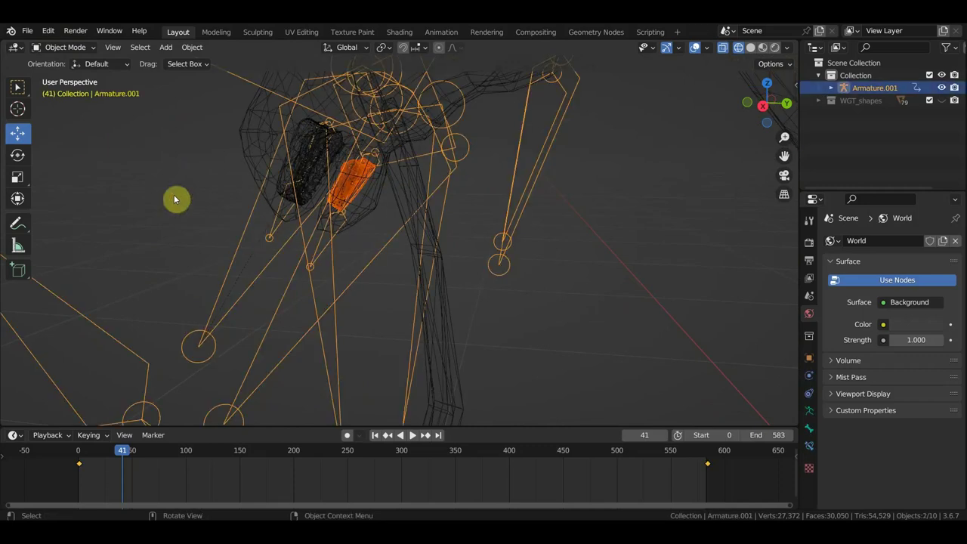
left_click(58, 47)
left_click(68, 96)
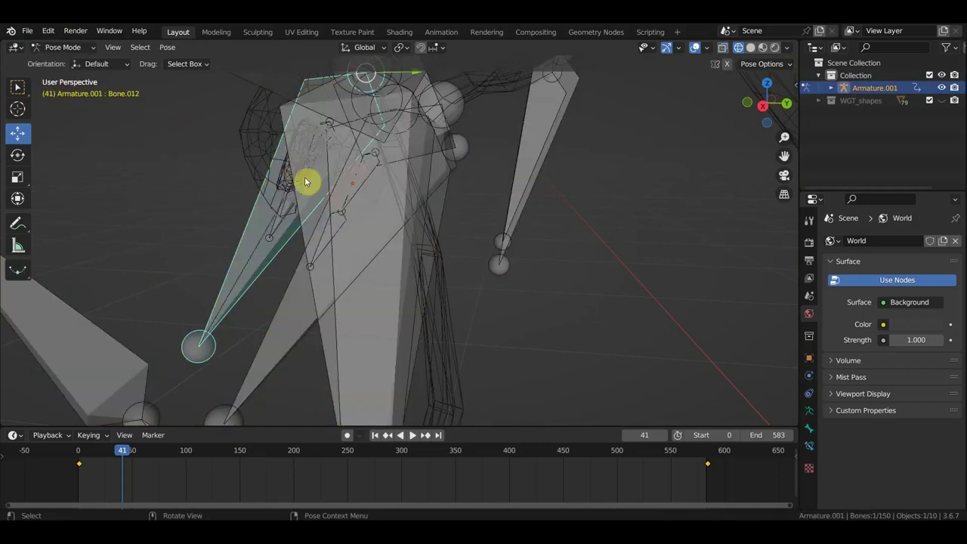
Step: Parent the second teeth to jaw bone Bone.011 and return to Object Mode
left_click(386, 180)
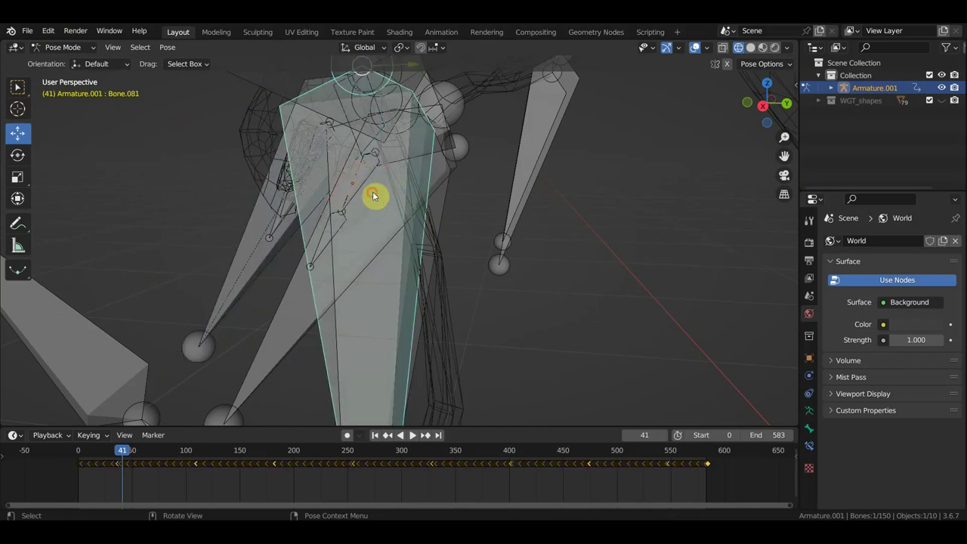
left_click(372, 195)
mouse_move(377, 198)
middle_mouse_down()
mouse_move(280, 201)
mouse_move(317, 194)
middle_mouse_up()
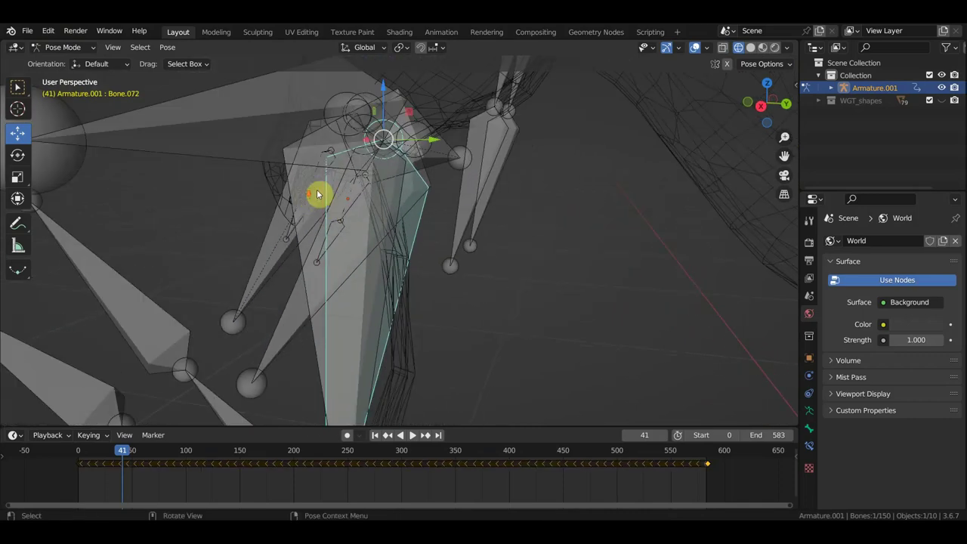
left_click(296, 308)
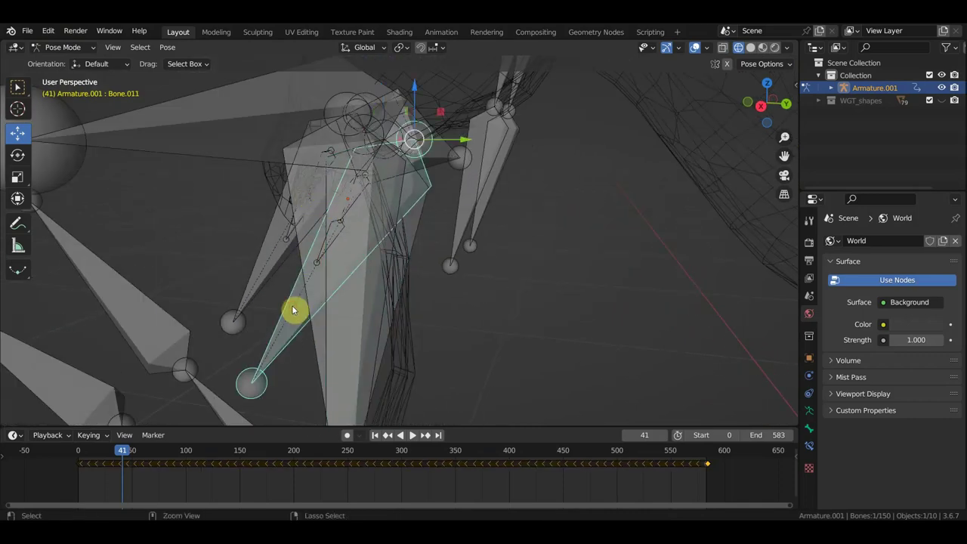
key("ctrl+p")
left_click(294, 309)
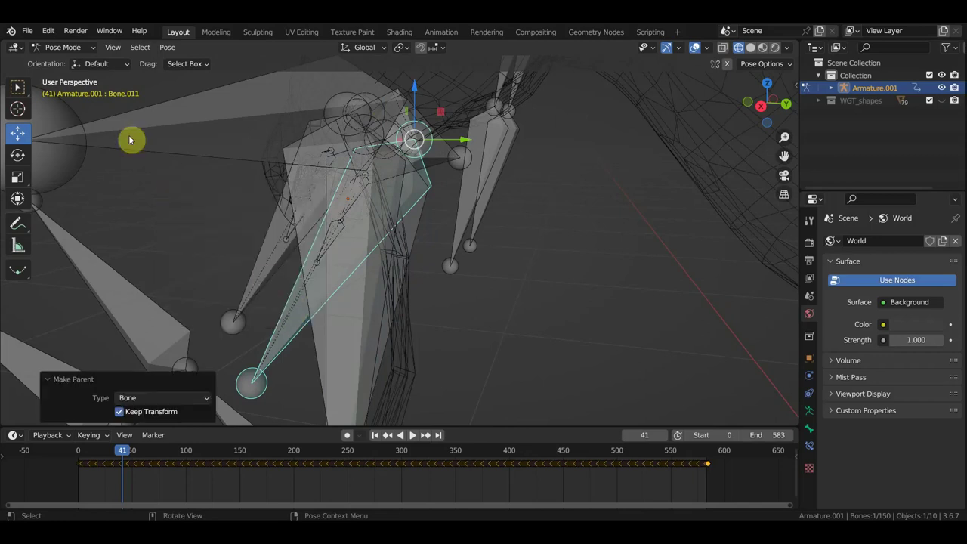
left_click(72, 47)
left_click(74, 65)
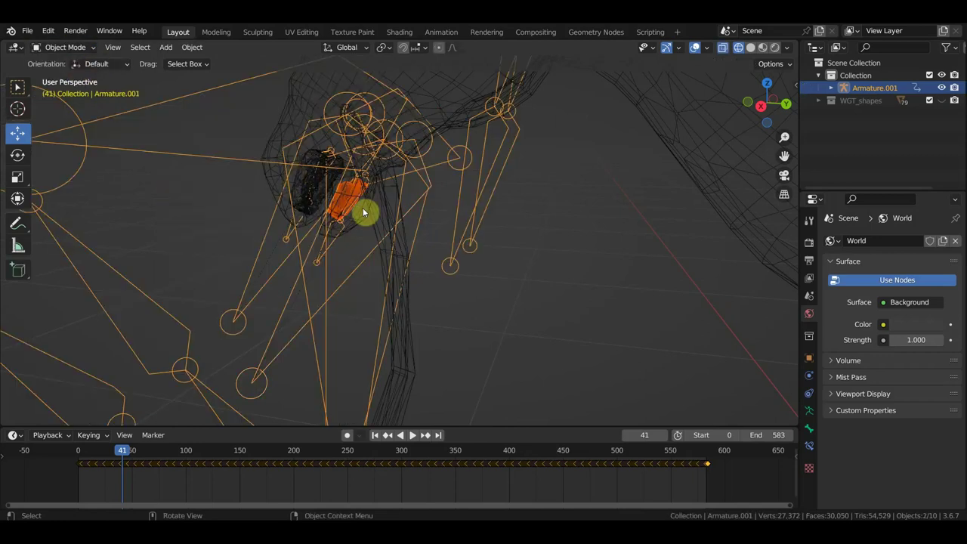
Step: Hide viewport overlays, switch to Material Preview, and start the walk playback
left_click(702, 47)
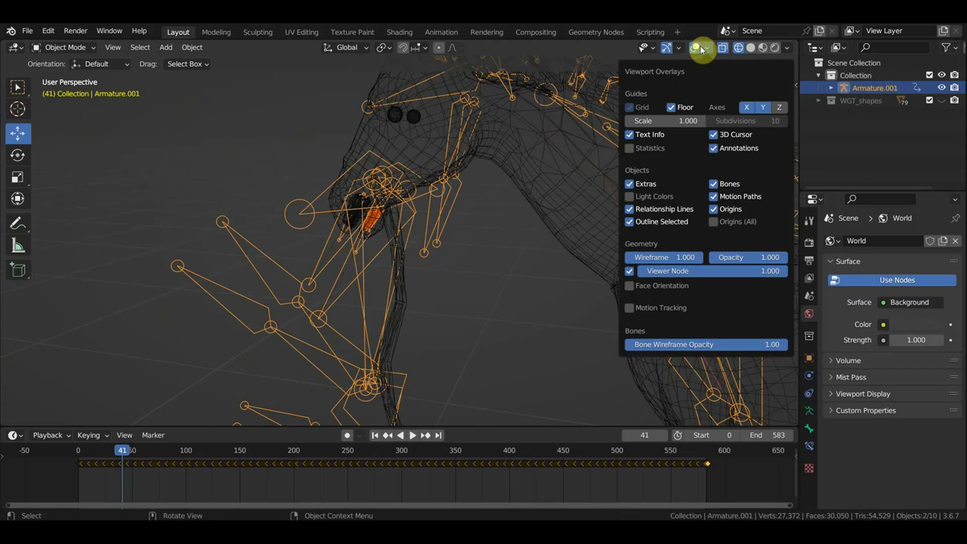
left_click(696, 47)
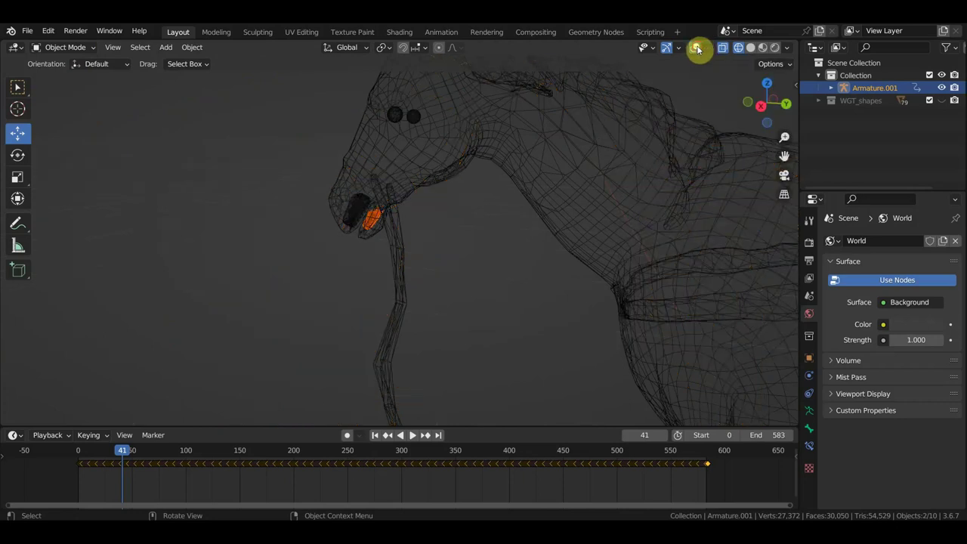
left_click(763, 46)
key("space")
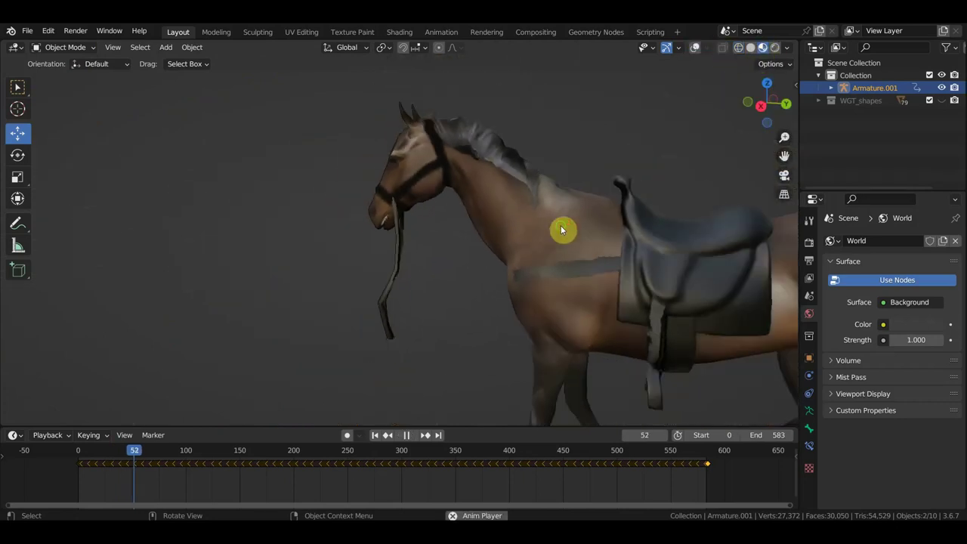
Step: Orbit from a three-quarter to a side view of the walking horse
scroll(574, 231, "down", 3)
mouse_move(592, 232)
middle_mouse_down()
mouse_move(498, 217)
mouse_move(658, 175)
middle_mouse_up()
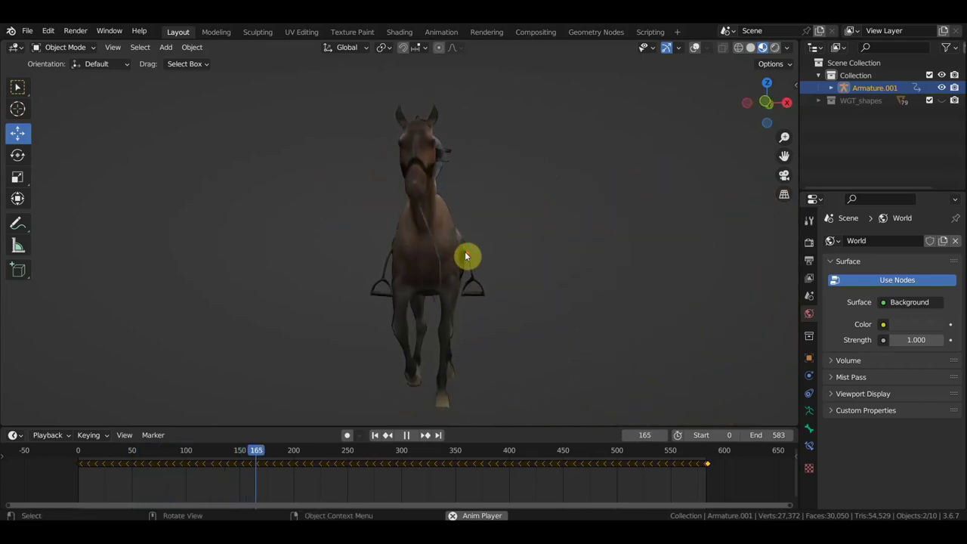
middle_click_drag(461, 257, 388, 261)
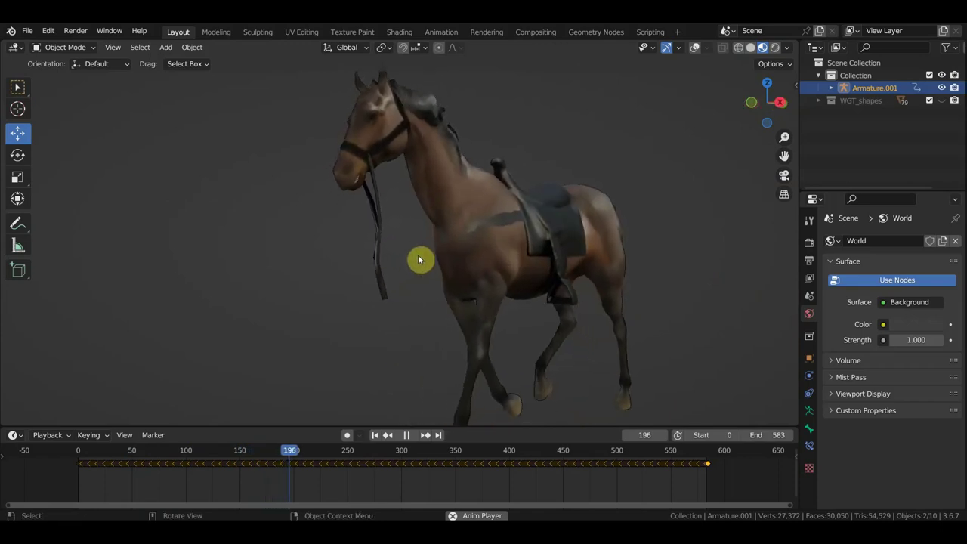
scroll(419, 257, "down", 4)
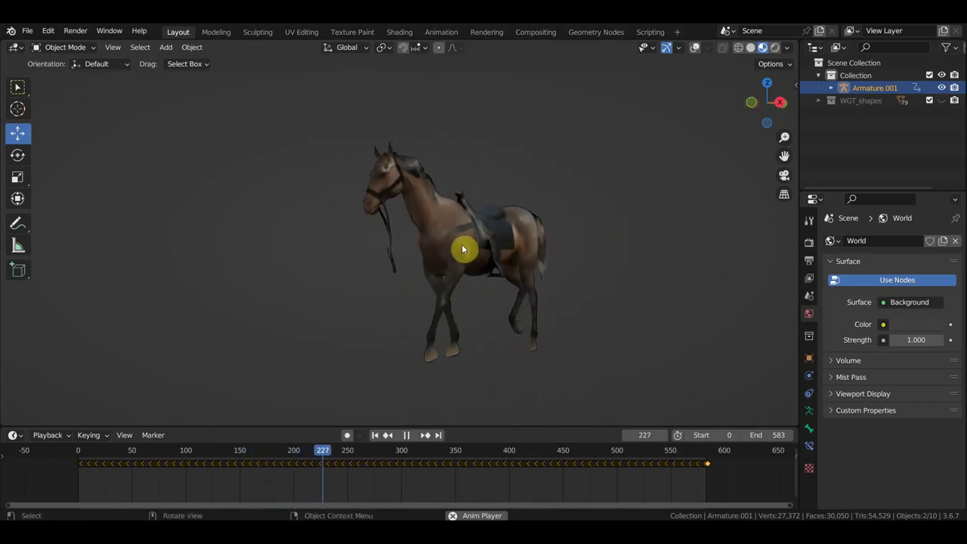
mouse_move(475, 279)
middle_mouse_down()
mouse_move(408, 291)
mouse_move(395, 328)
mouse_move(252, 337)
mouse_move(134, 279)
mouse_move(148, 296)
mouse_move(445, 290)
middle_mouse_up()
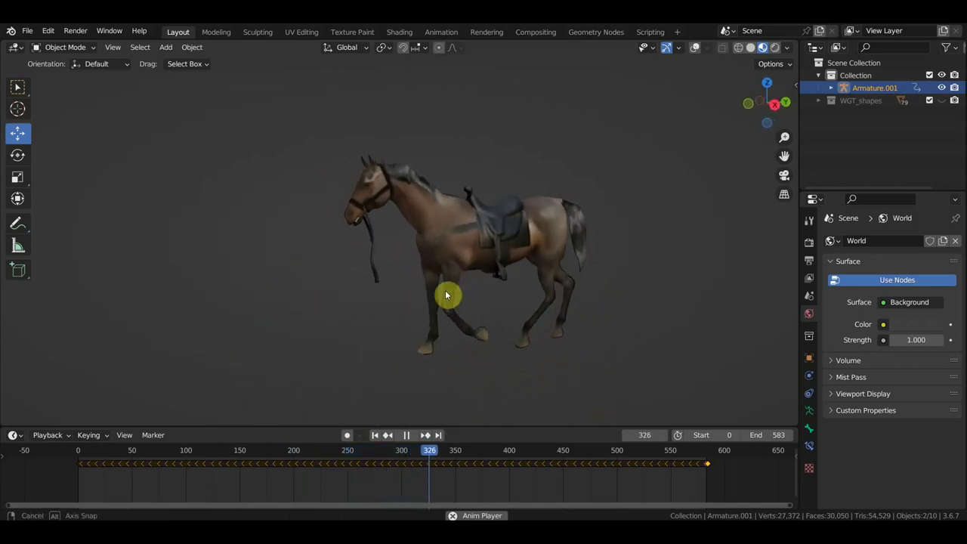
Step: Select the WGT_shapes collection, orbit to a frontal view, and open the File menu
left_click(819, 102)
left_click(856, 101)
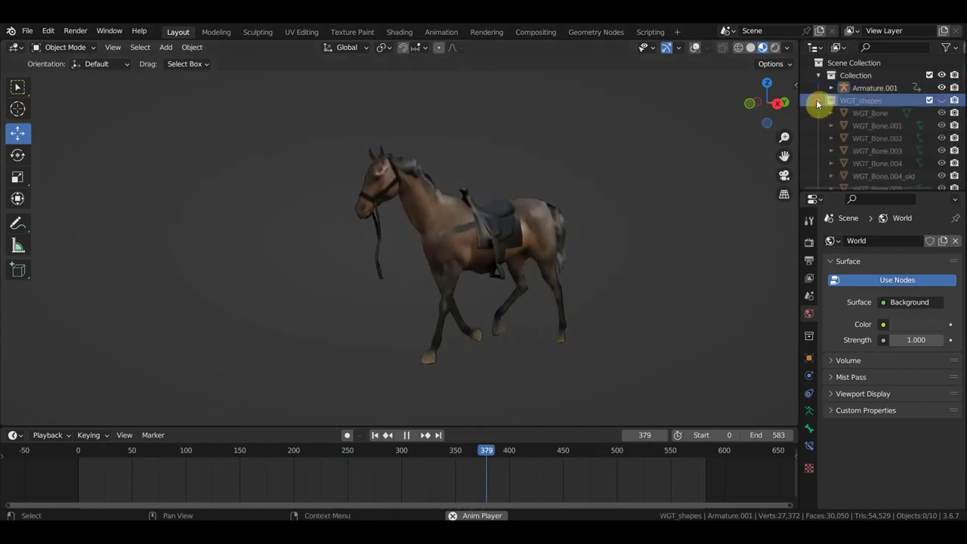
left_click(818, 103)
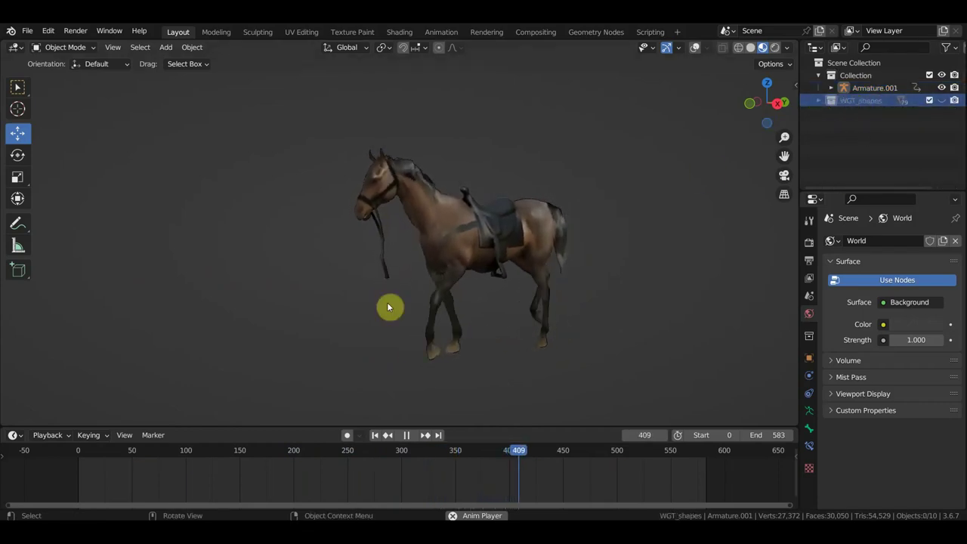
middle_click_drag(387, 308, 448, 301)
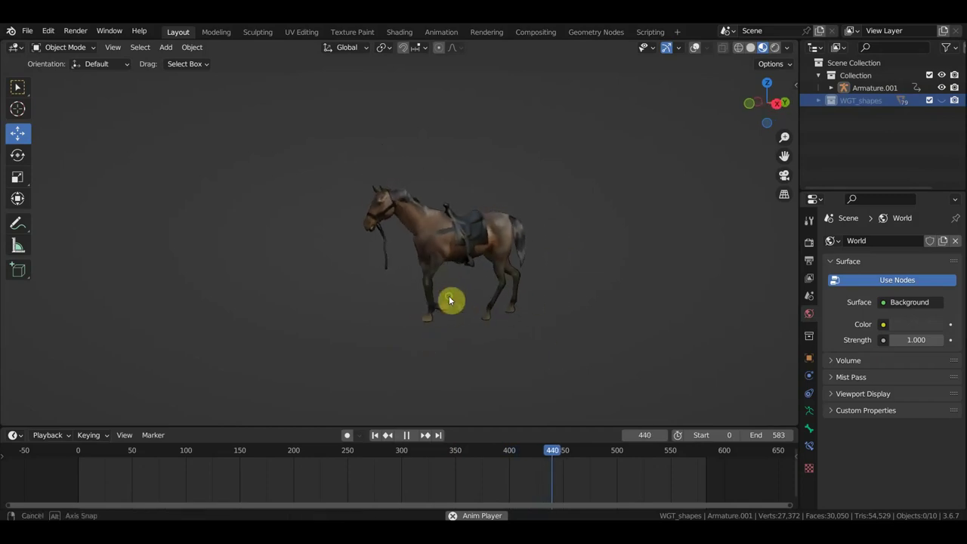
middle_click_drag(449, 300, 454, 274)
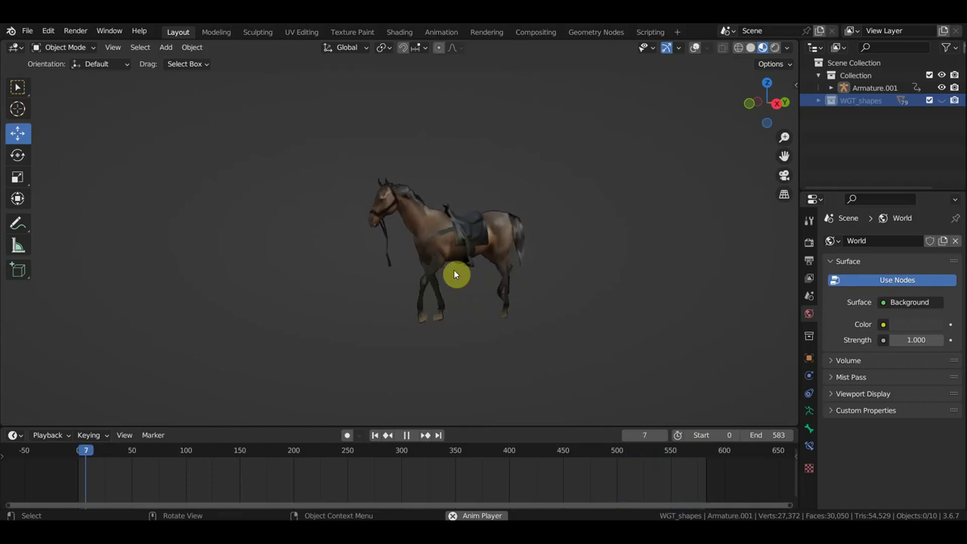
left_click(25, 32)
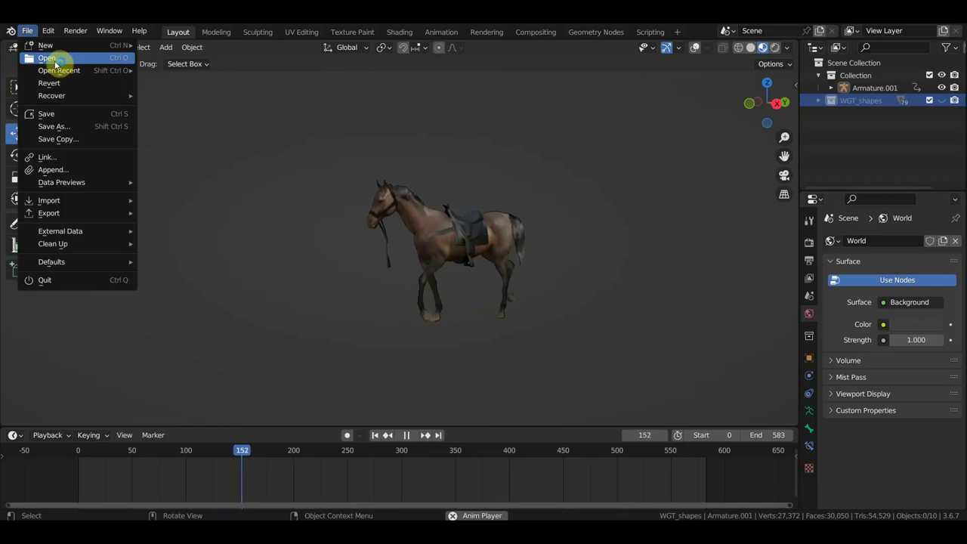
Step: Open a file without saving, go to drive I, and show folders as a detailed list
left_click(59, 61)
left_click(518, 296)
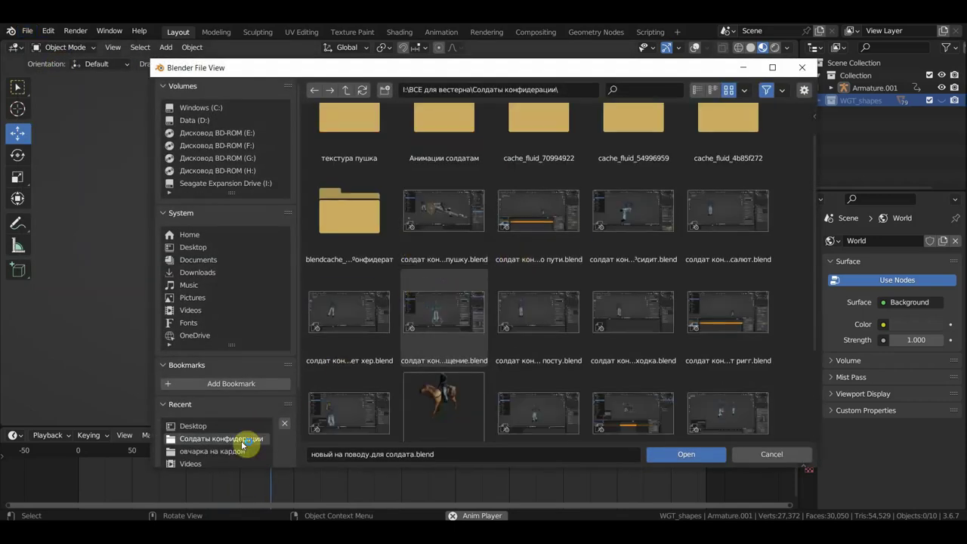
scroll(233, 217, "down", 1)
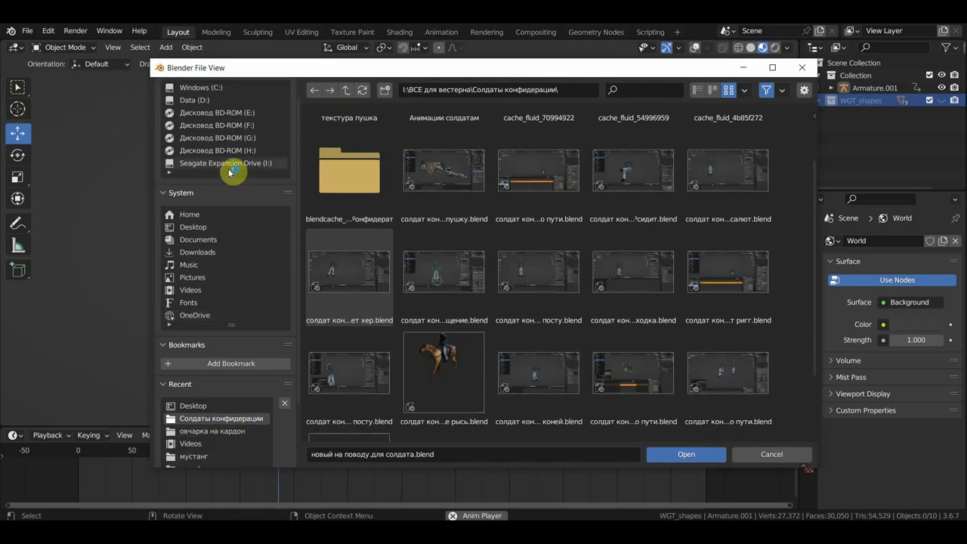
left_click(229, 173)
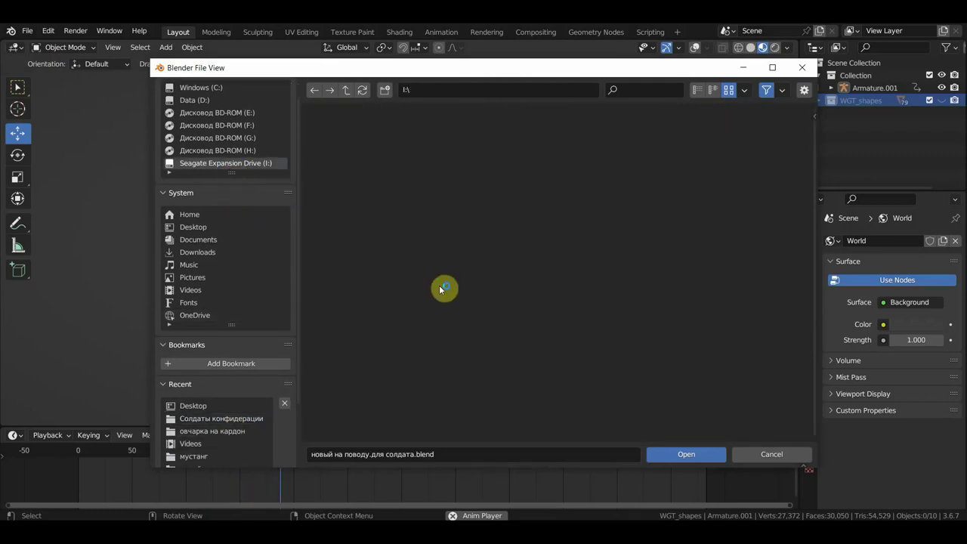
scroll(460, 285, "down", 3)
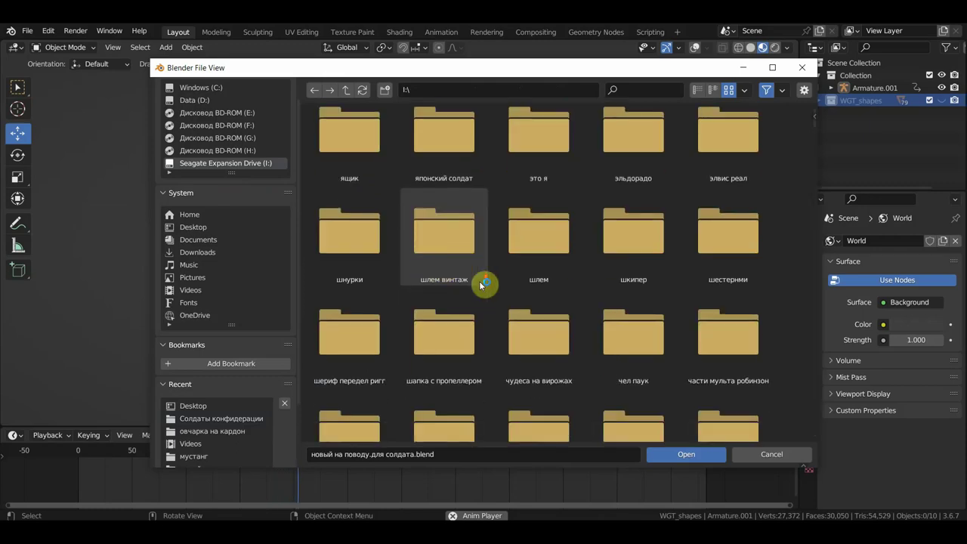
left_click(697, 90)
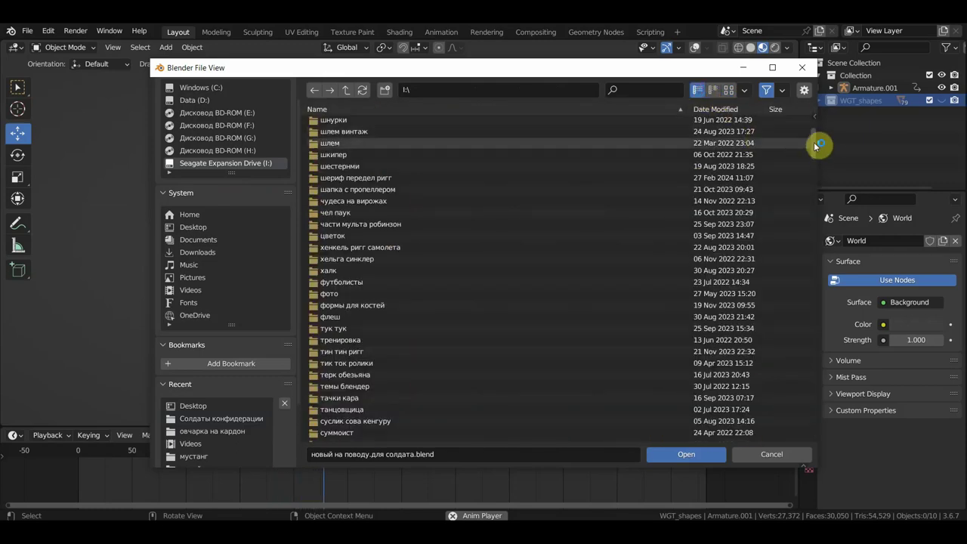
left_click_drag(815, 145, 817, 436)
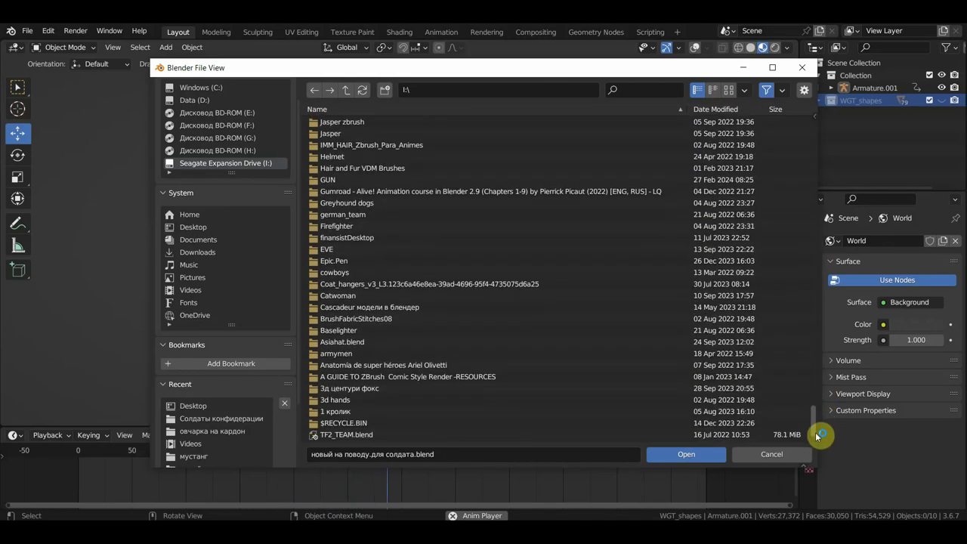
Step: Scroll through drive I and open the ВСЕ для вестерна folder
scroll(518, 367, "up", 3)
scroll(492, 367, "up", 3)
scroll(488, 367, "up", 3)
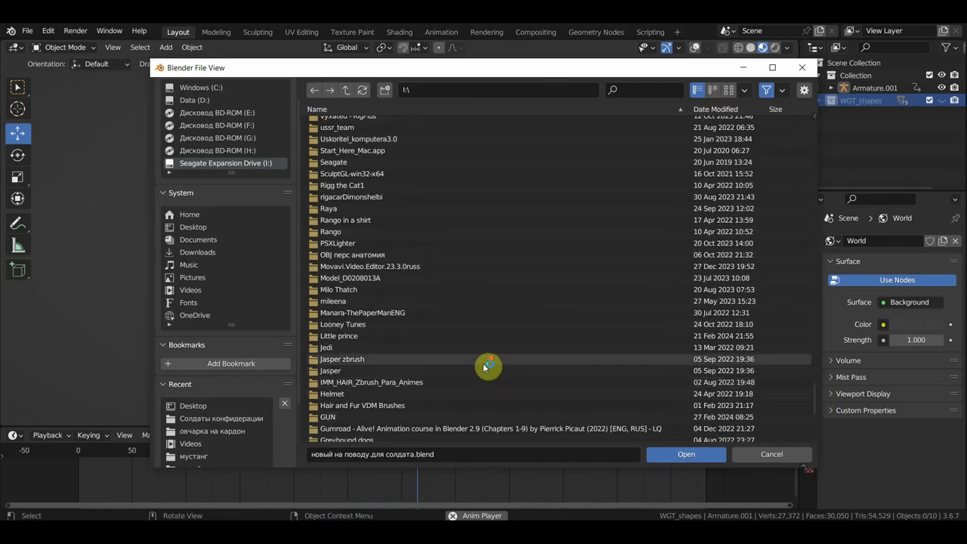
scroll(468, 352, "up", 1)
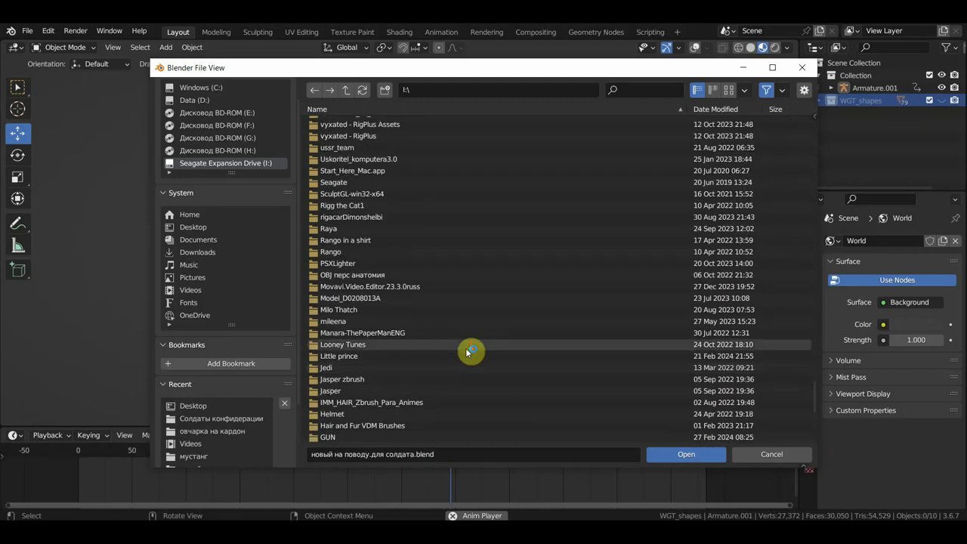
scroll(467, 352, "up", 4)
scroll(468, 352, "up", 5)
scroll(468, 352, "up", 4)
scroll(467, 352, "up", 5)
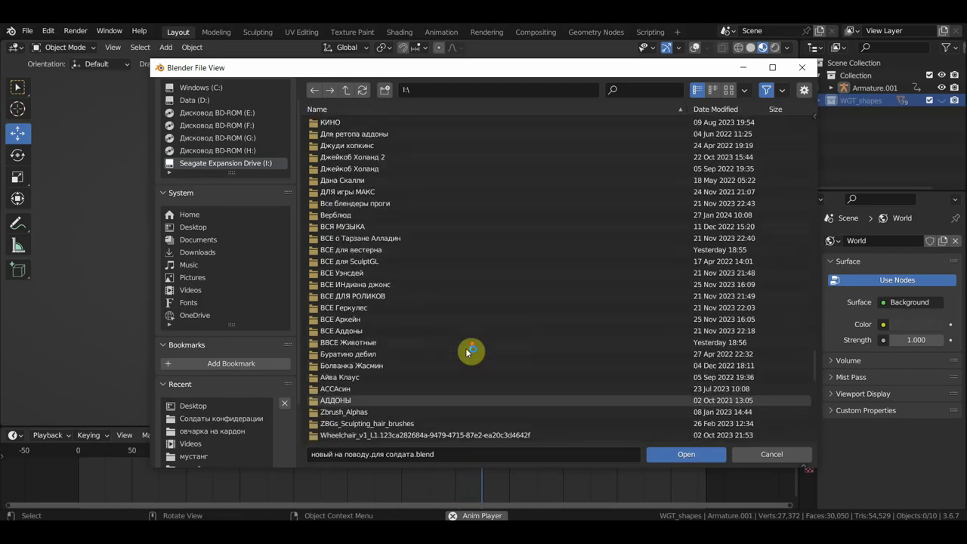
scroll(468, 352, "up", 3)
scroll(468, 352, "up", 4)
scroll(468, 352, "up", 3)
scroll(468, 352, "up", 3)
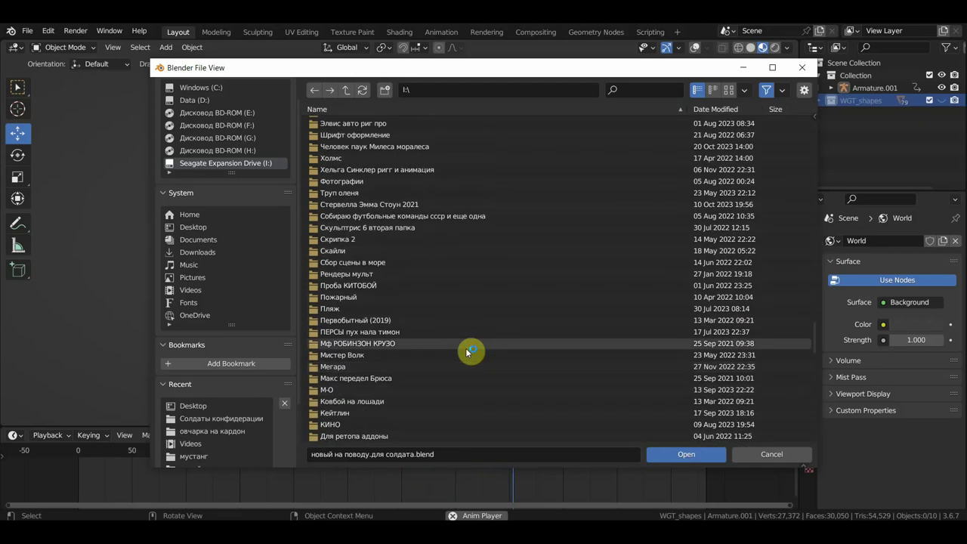
scroll(467, 352, "down", 1)
scroll(468, 352, "down", 4)
scroll(467, 352, "down", 3)
scroll(464, 352, "down", 3)
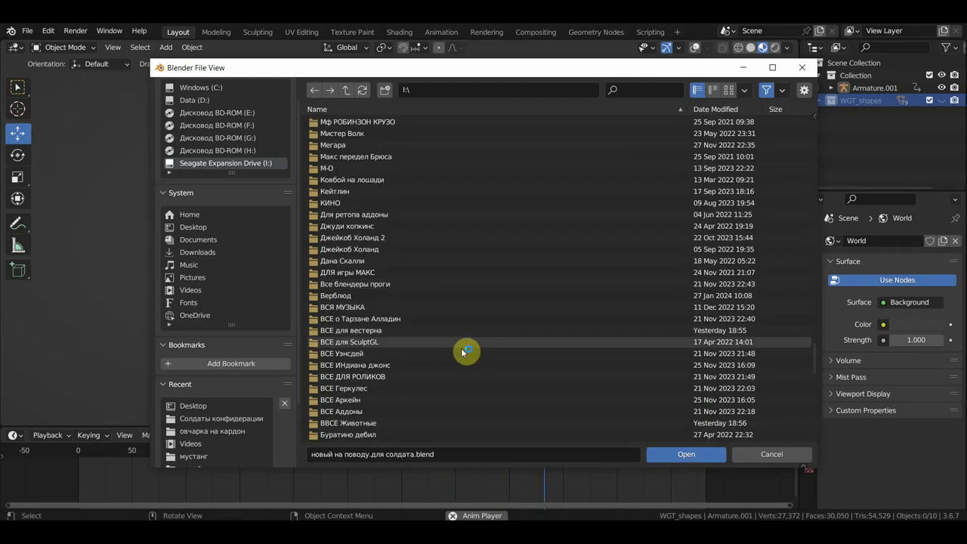
scroll(462, 352, "down", 1)
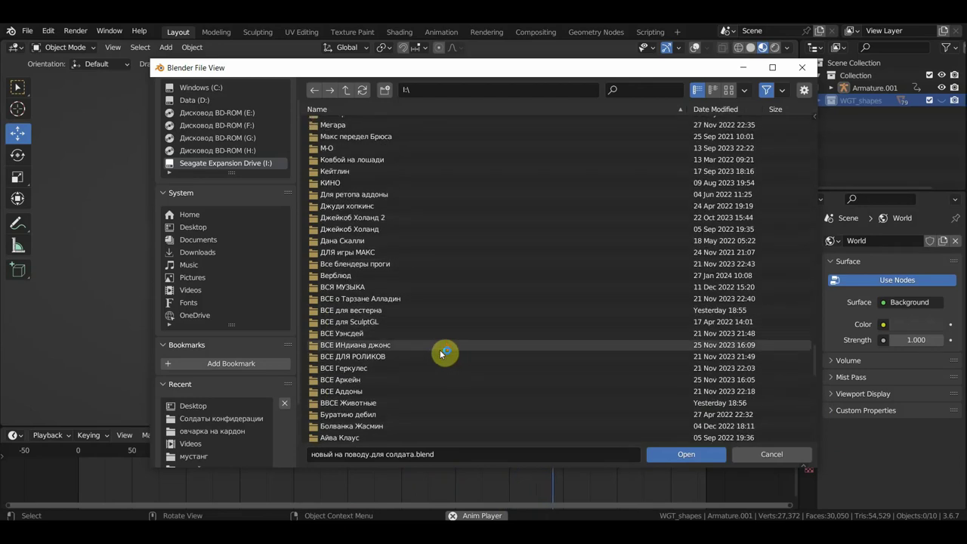
left_click(362, 314)
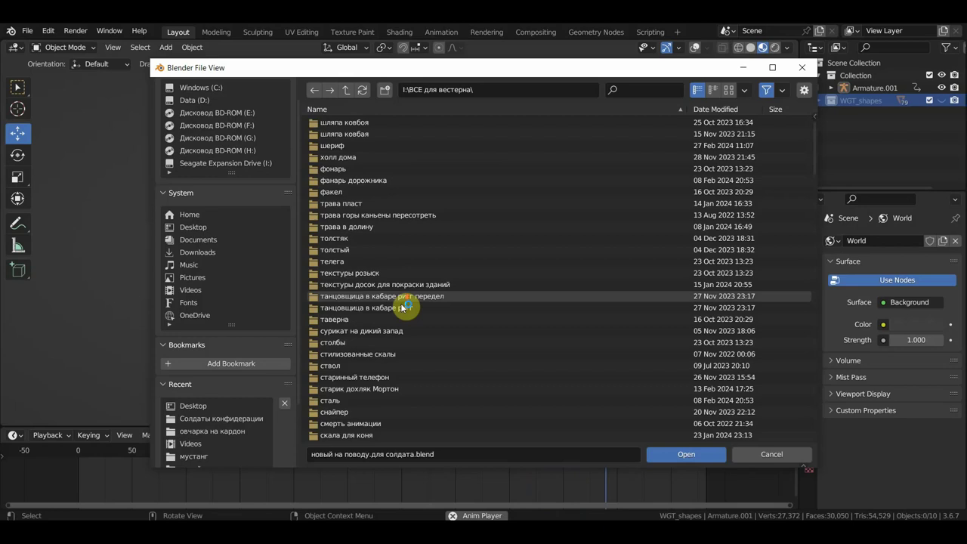
Step: Open the кардон folder and load кардон.blend
scroll(403, 307, "down", 7)
scroll(402, 314, "down", 10)
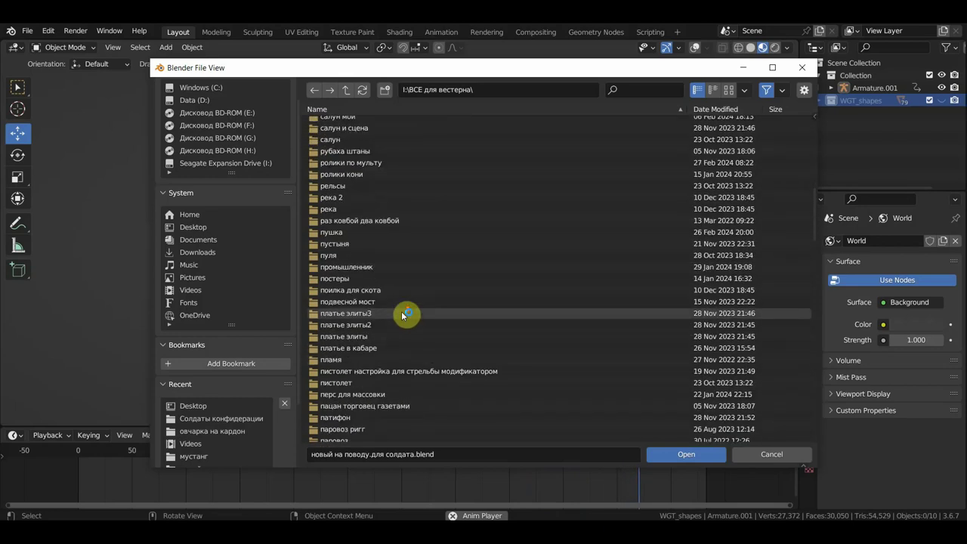
scroll(402, 313, "down", 7)
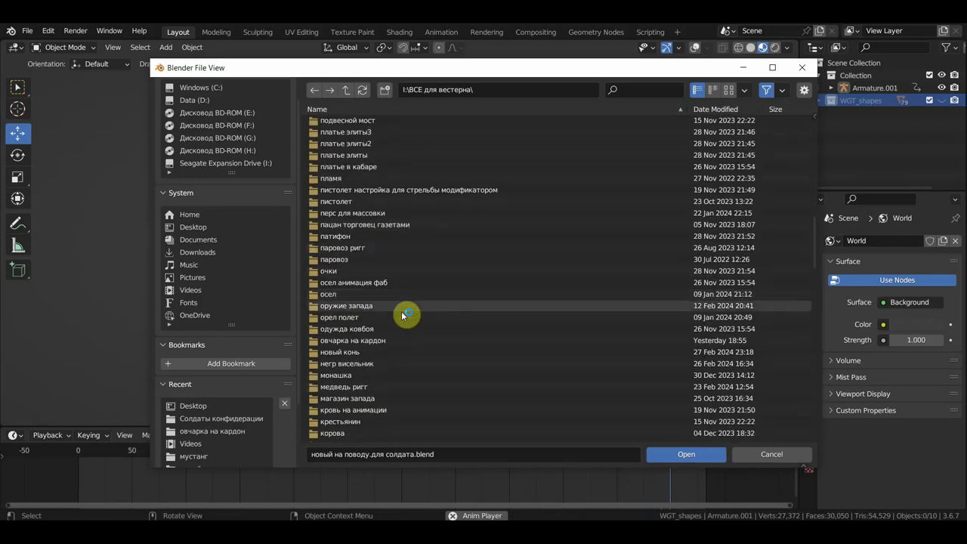
scroll(367, 336, "down", 3)
scroll(356, 345, "down", 2)
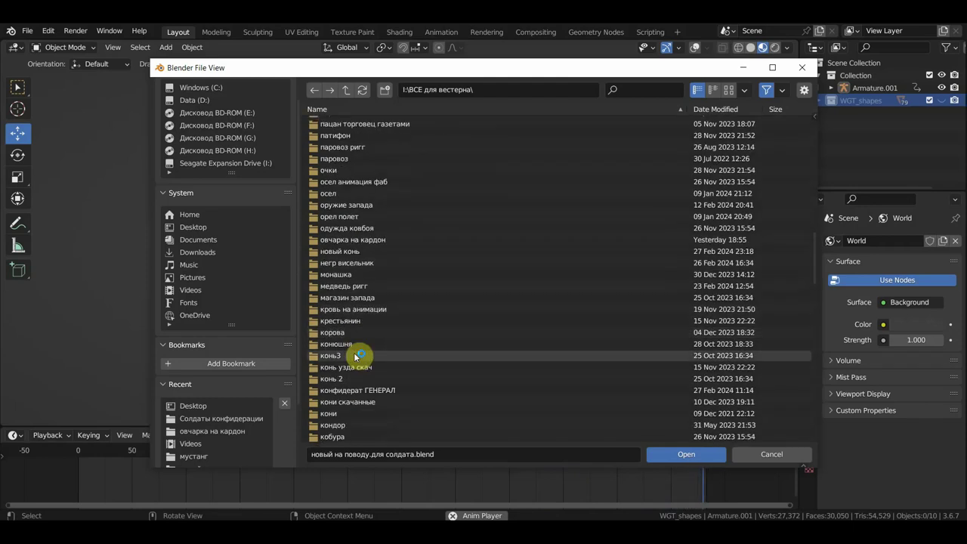
scroll(359, 386, "down", 2)
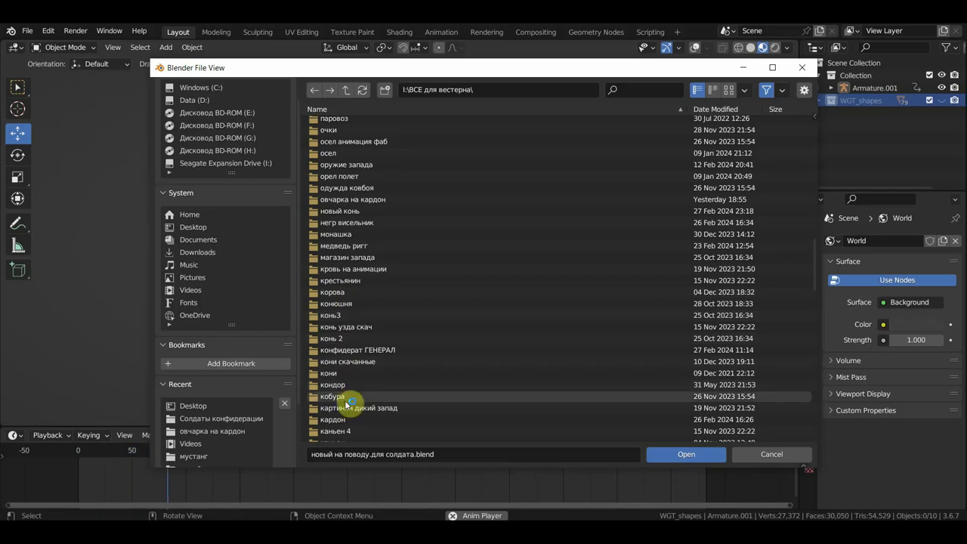
scroll(346, 413, "down", 3)
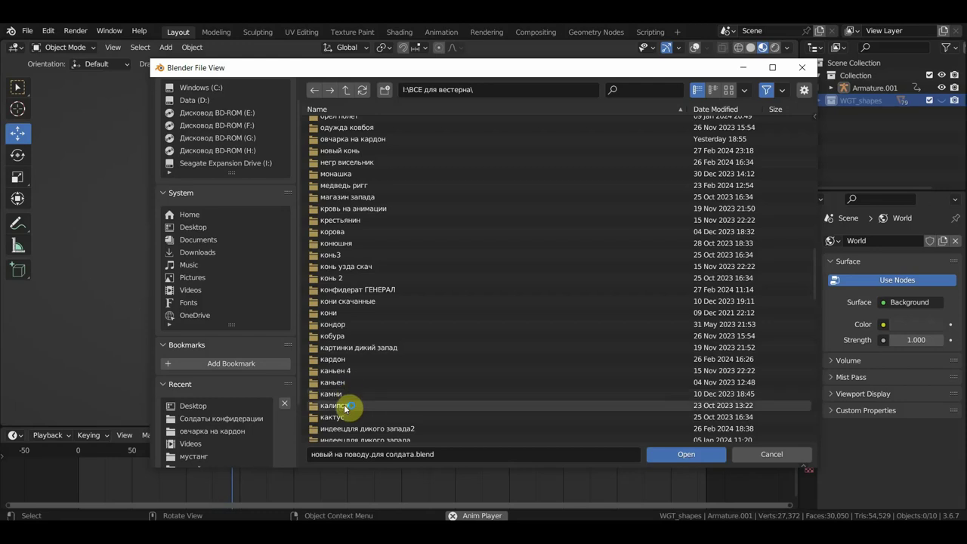
double_click(339, 361)
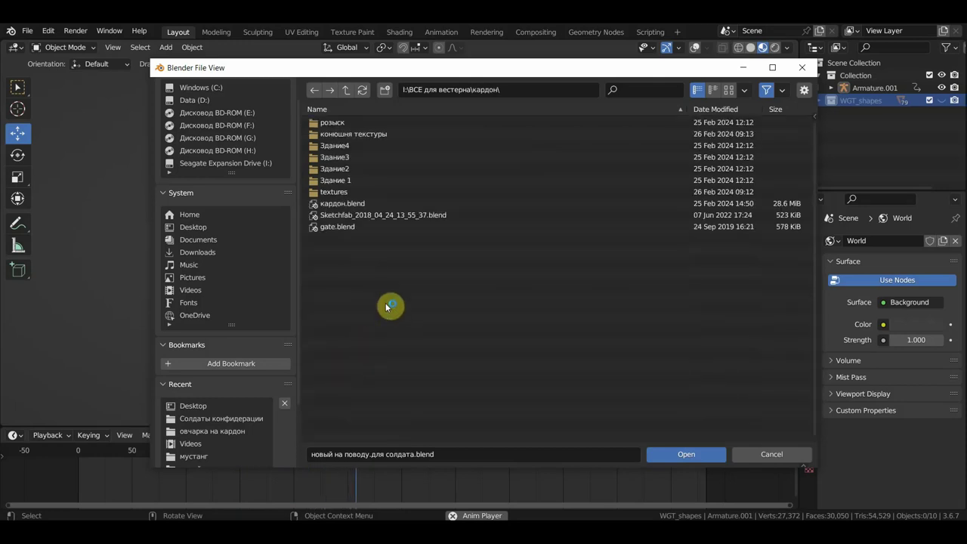
double_click(337, 204)
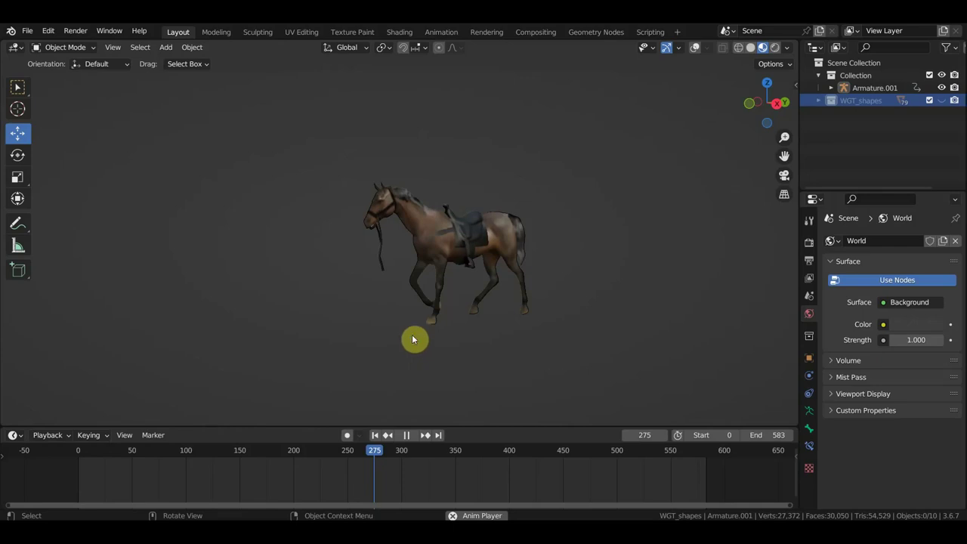
Step: Switch to front view of the fort, then run Find Missing Files on the кардон folder
left_click(412, 334)
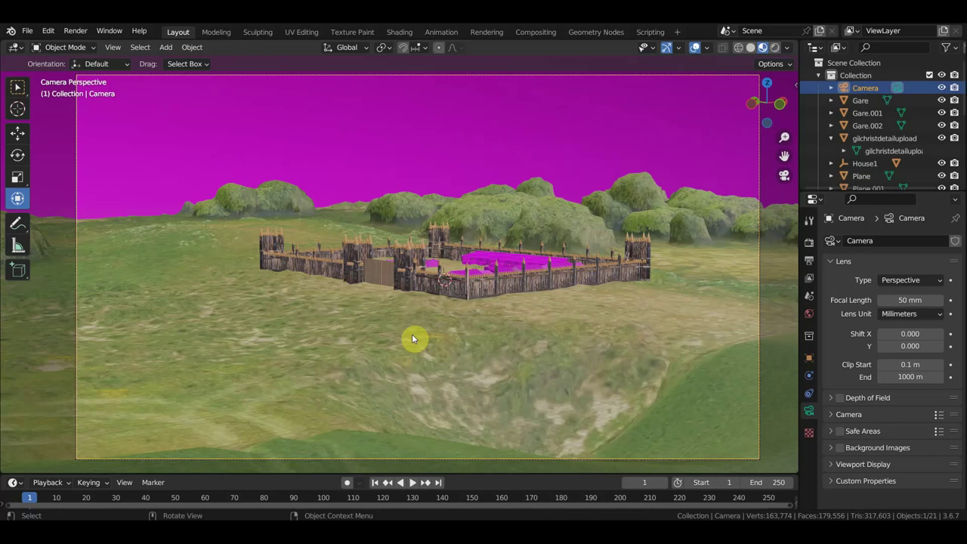
middle_click_drag(297, 255, 194, 140)
key("KP_0")
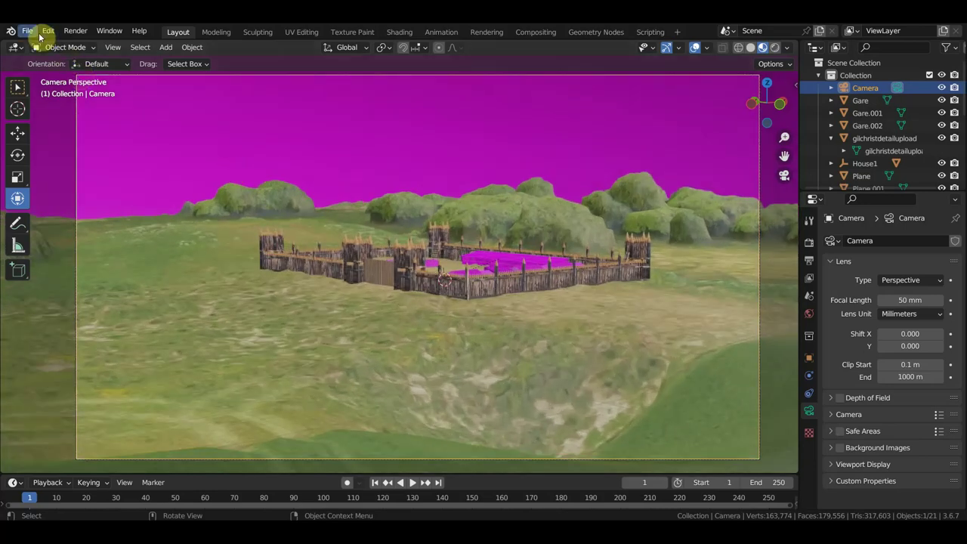
left_click(30, 32)
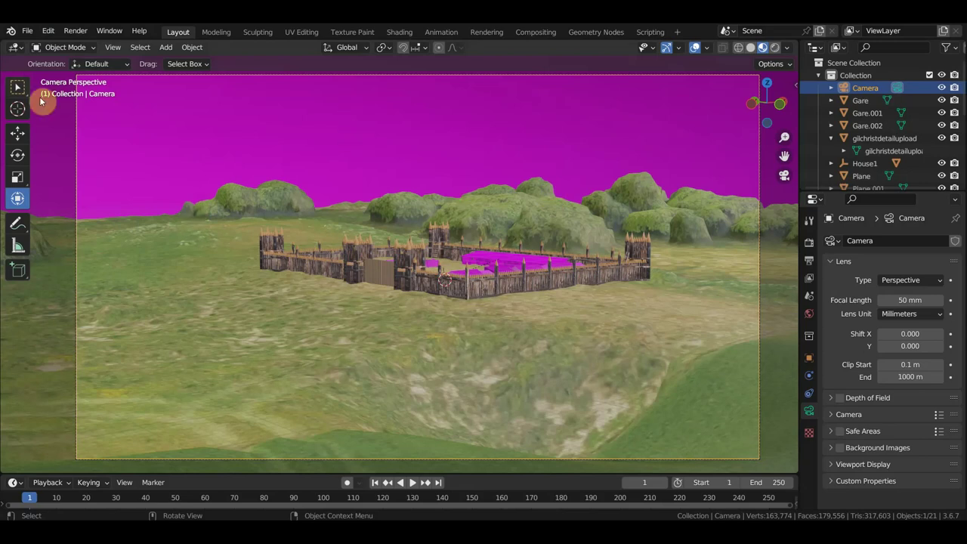
left_click(26, 32)
mouse_move(61, 230)
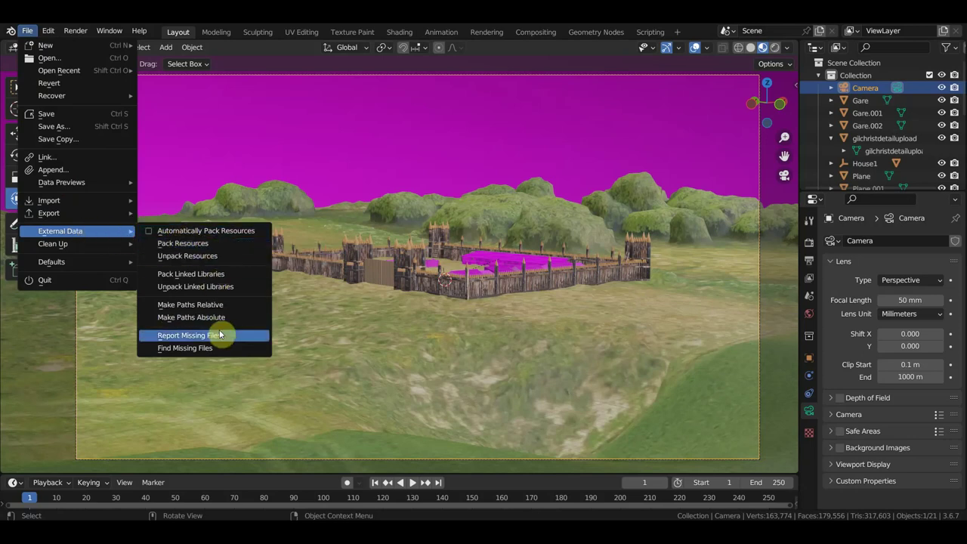
left_click(198, 348)
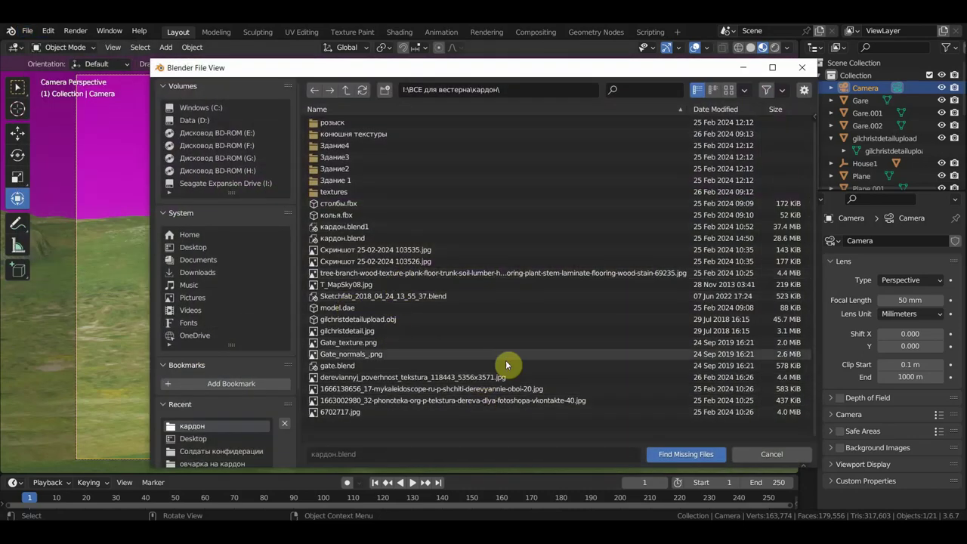
left_click(671, 459)
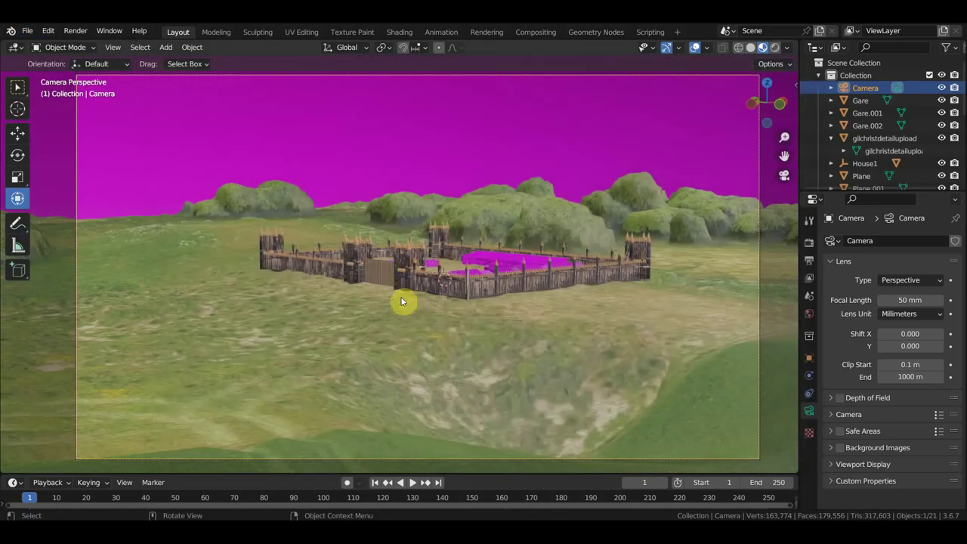
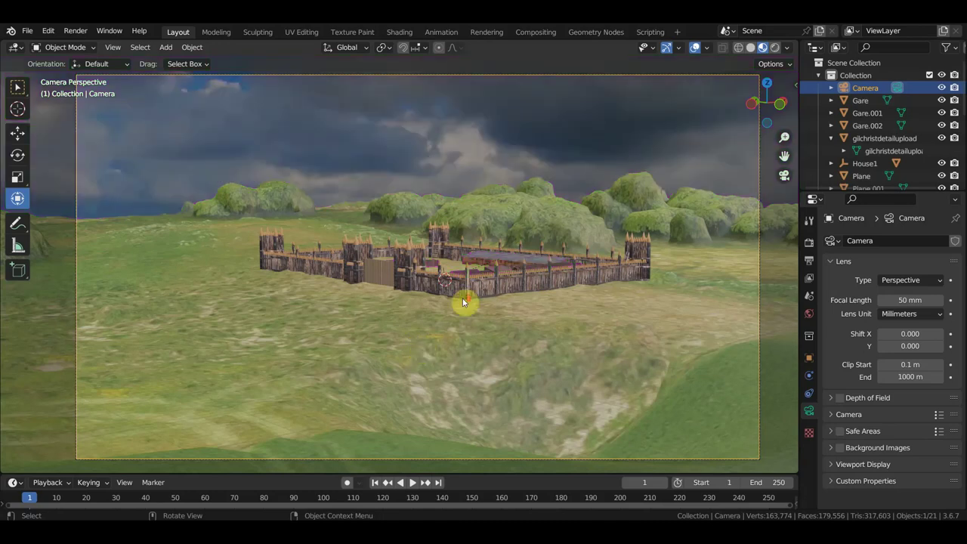
Step: Orbit out to see the camera object, then return to the camera view
scroll(463, 303, "up", 3)
middle_click_drag(460, 298, 468, 306)
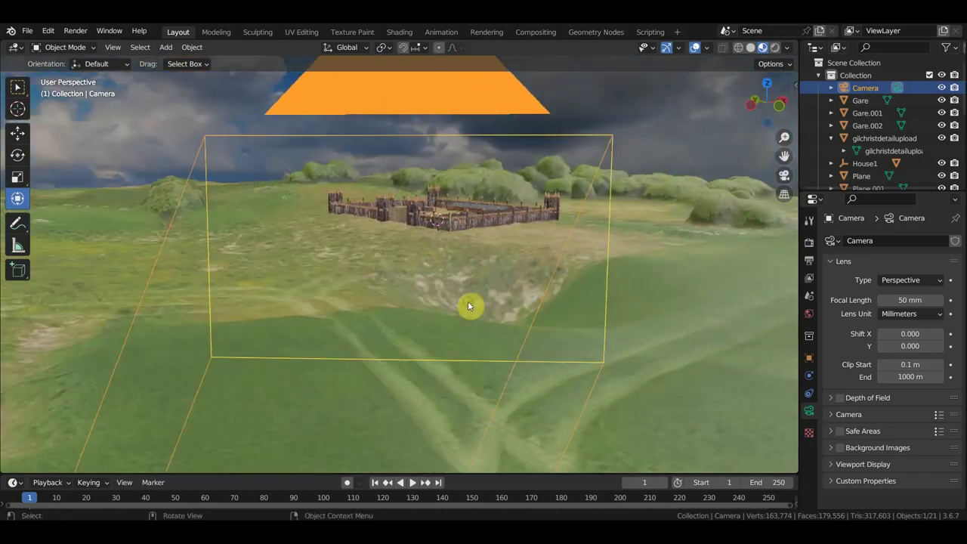
key("KP_0")
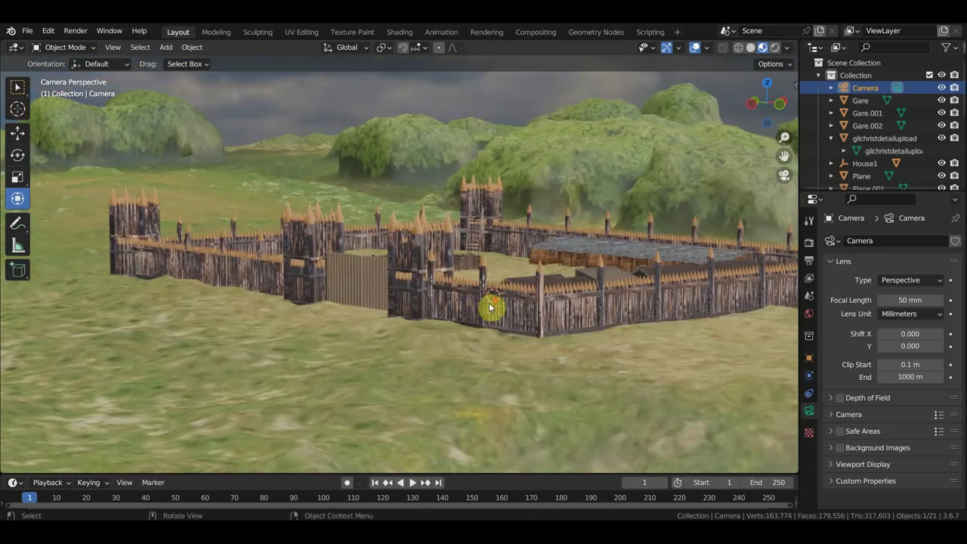
Step: Walk the camera past the fence into the fort, framing the row of wooden houses
key("shift+grave")
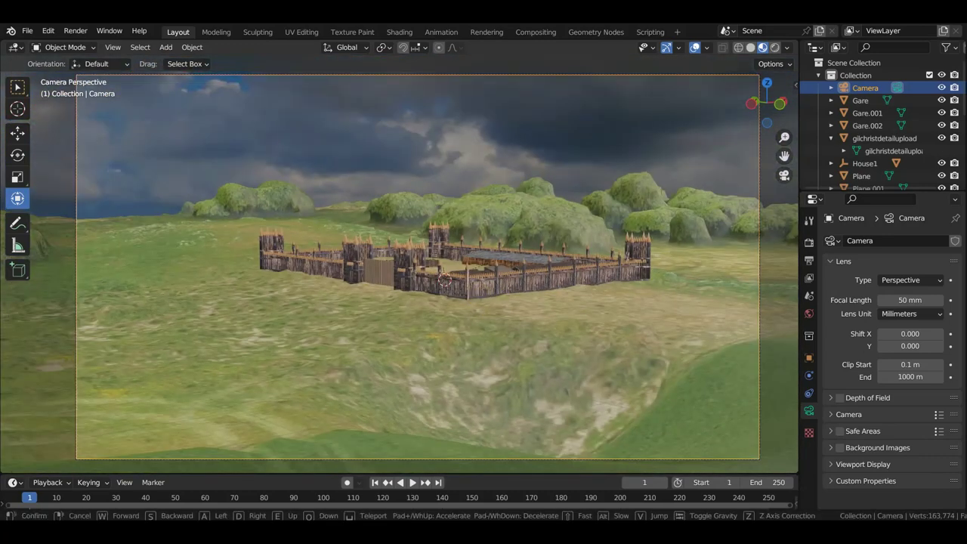
key("w")
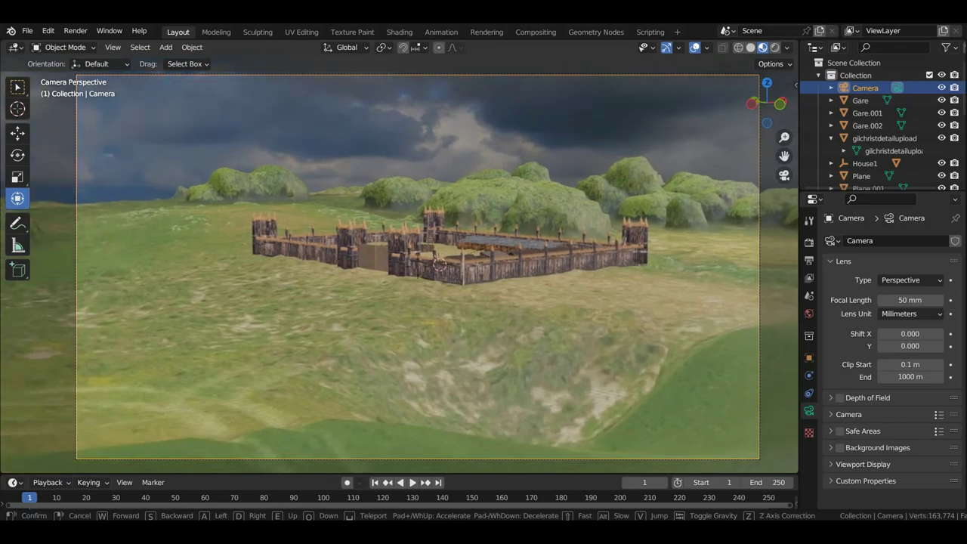
key("w")
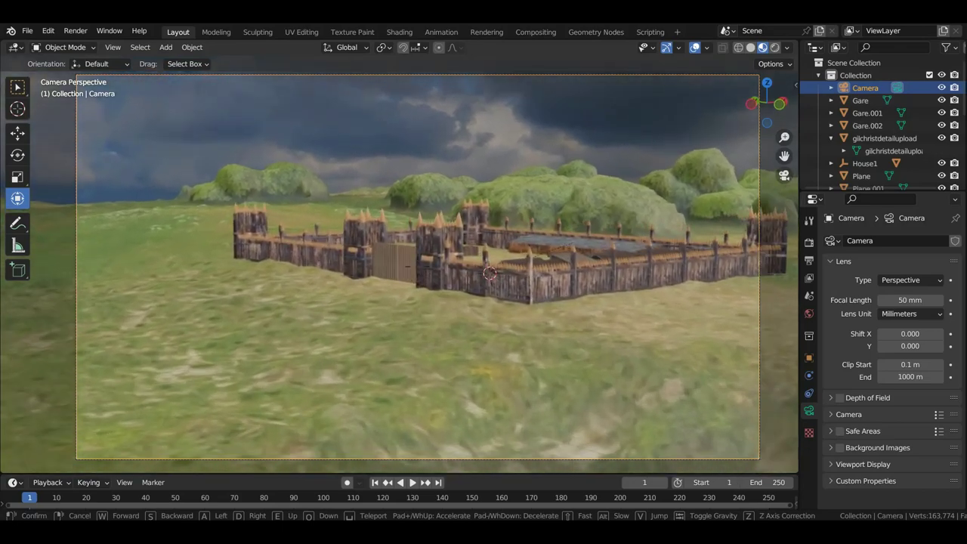
key("w")
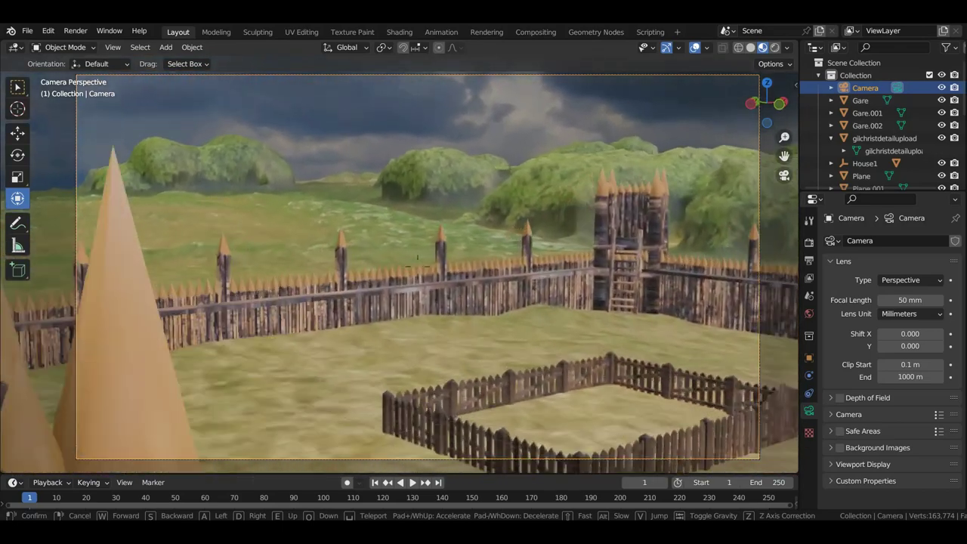
key("w")
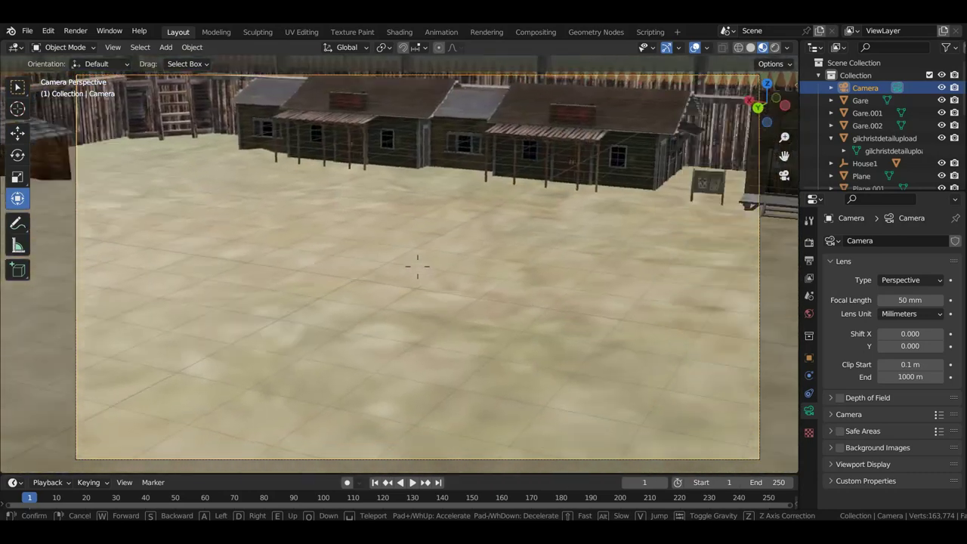
key("s")
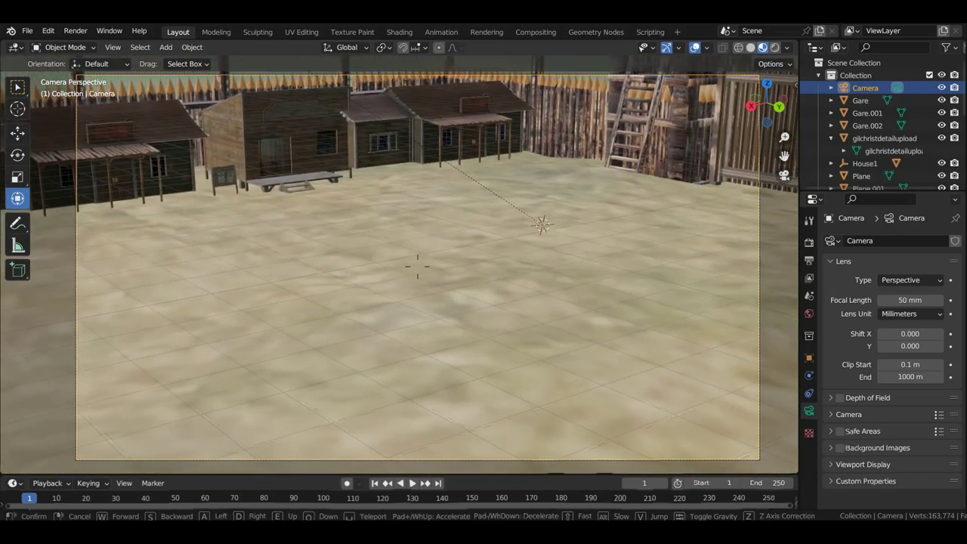
left_click(473, 294)
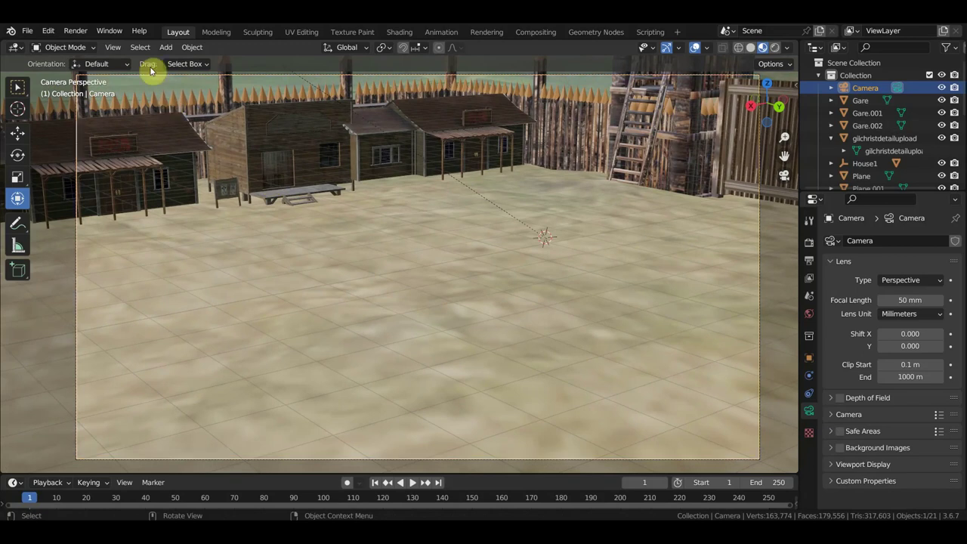
left_click(26, 31)
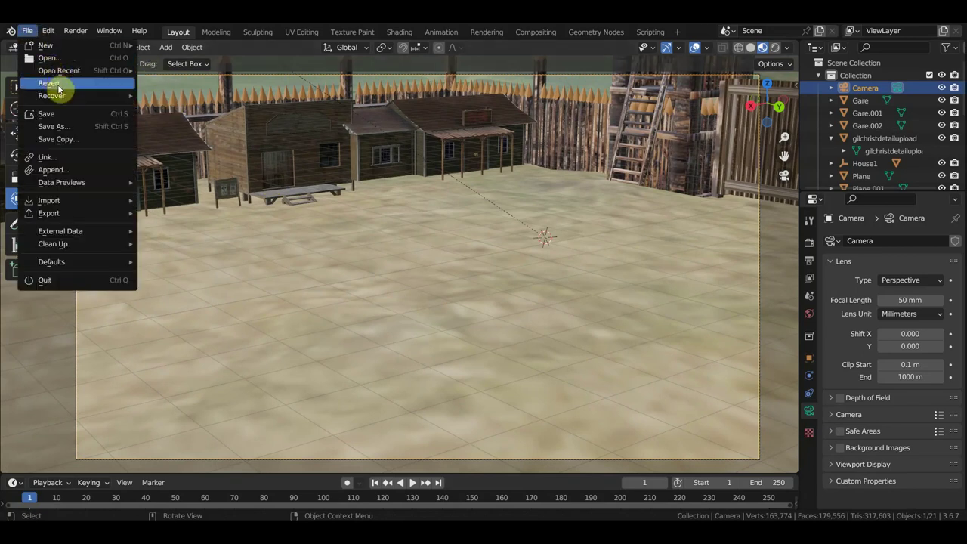
mouse_move(59, 70)
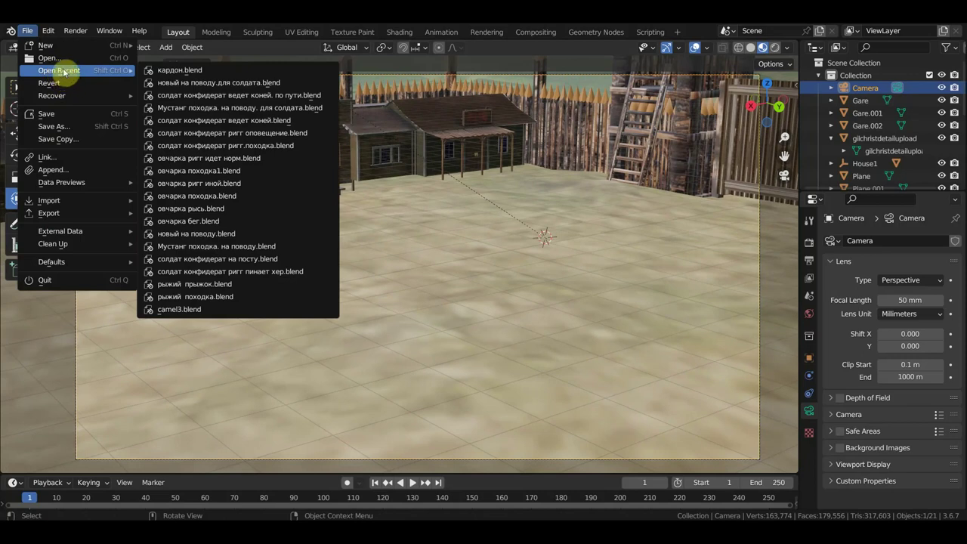
Step: Link the Collection from 'солдат конфедерат чистит пушку.blend', browsing files as thumbnails
left_click(60, 157)
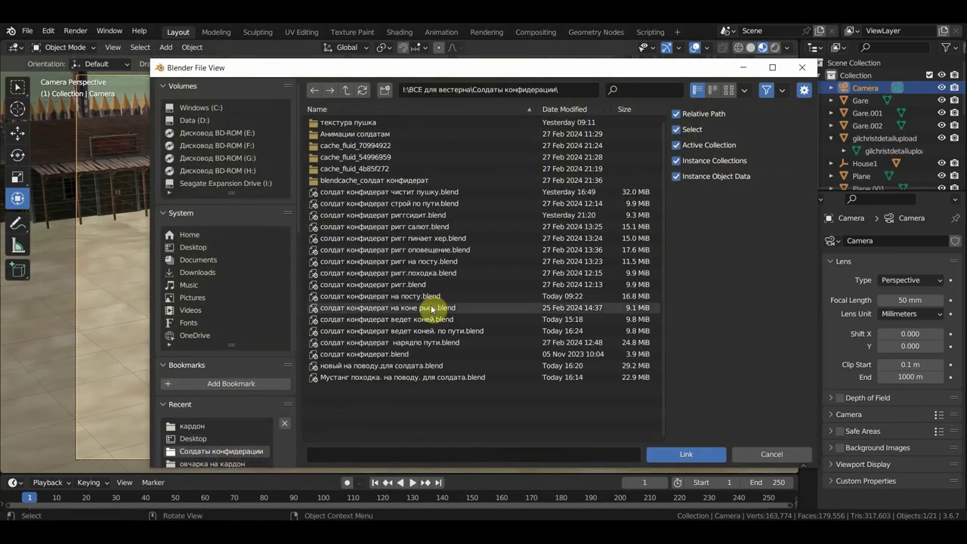
left_click(728, 90)
scroll(463, 271, "down", 3)
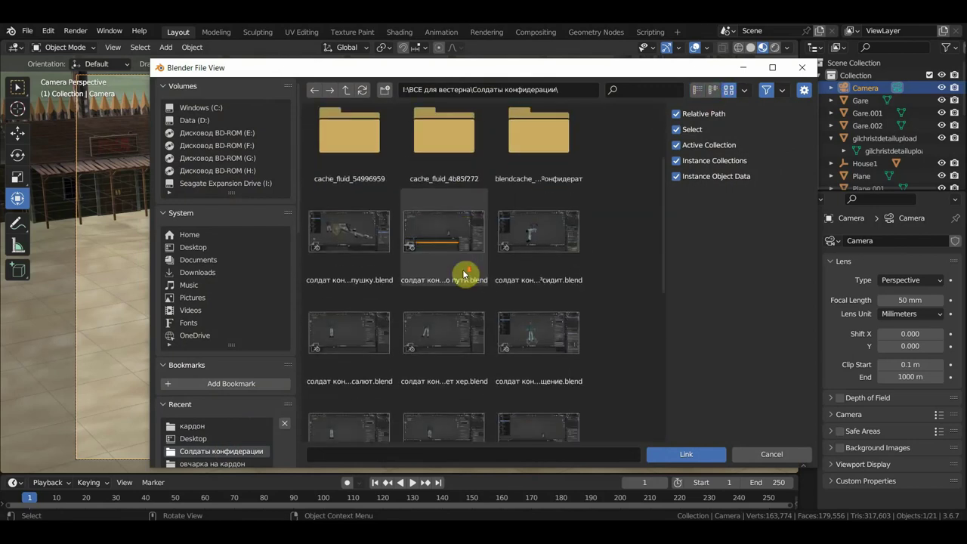
scroll(464, 272, "down", 2)
left_click(335, 138)
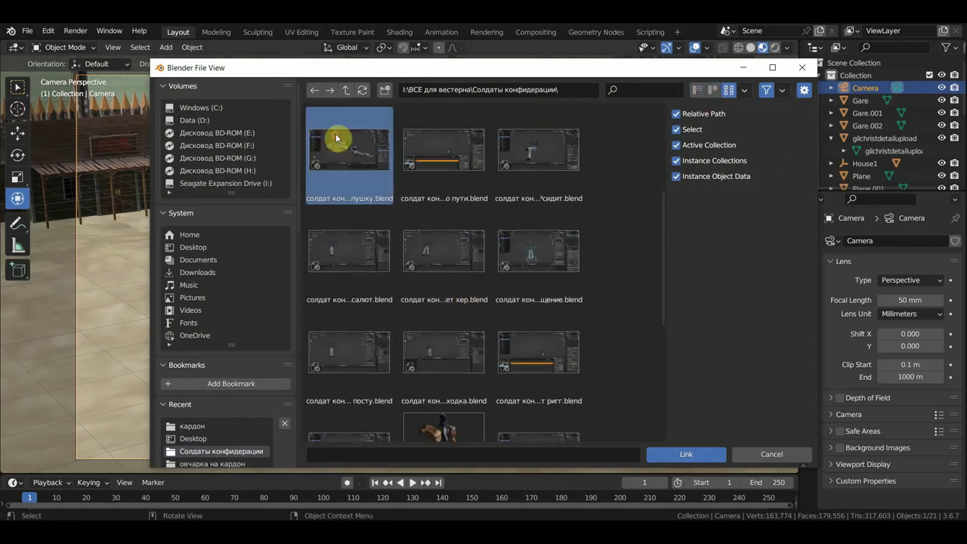
double_click(335, 138)
scroll(514, 364, "down", 2)
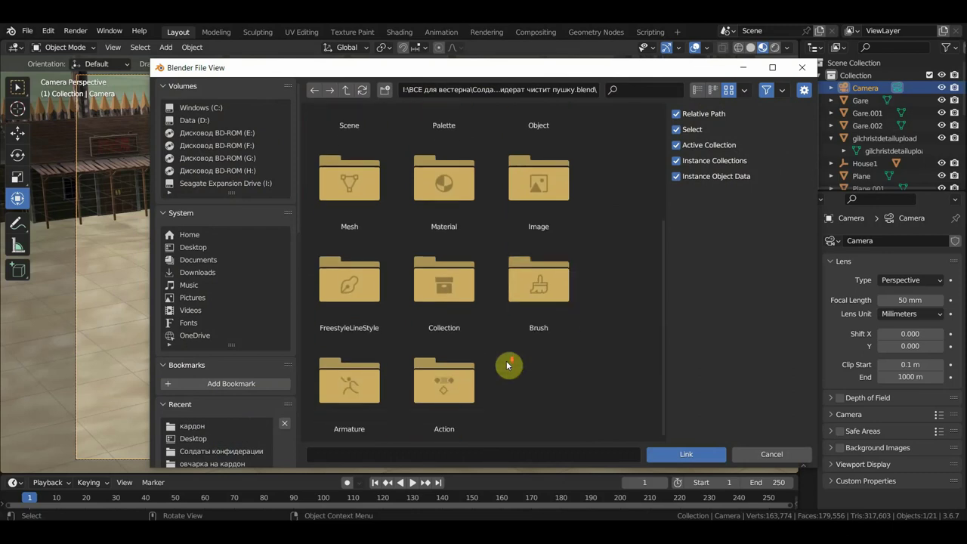
double_click(449, 318)
double_click(432, 183)
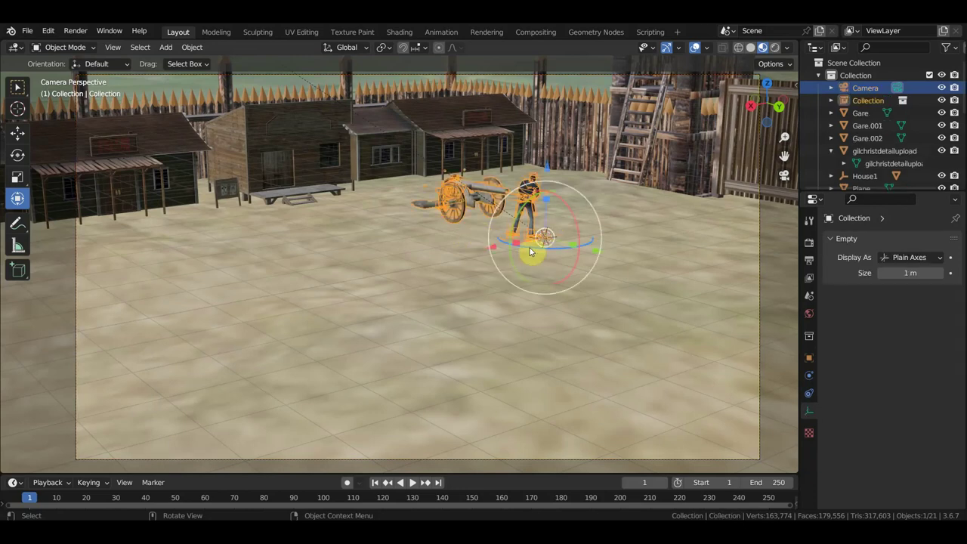
Step: Shrink the cannon group slightly and walk the camera up close to the cannon crew
key("s")
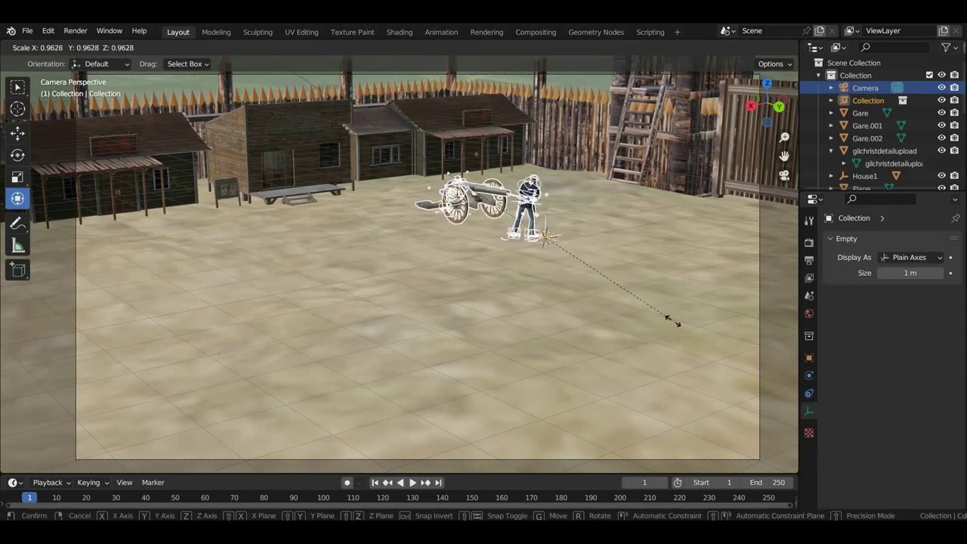
left_click(624, 296)
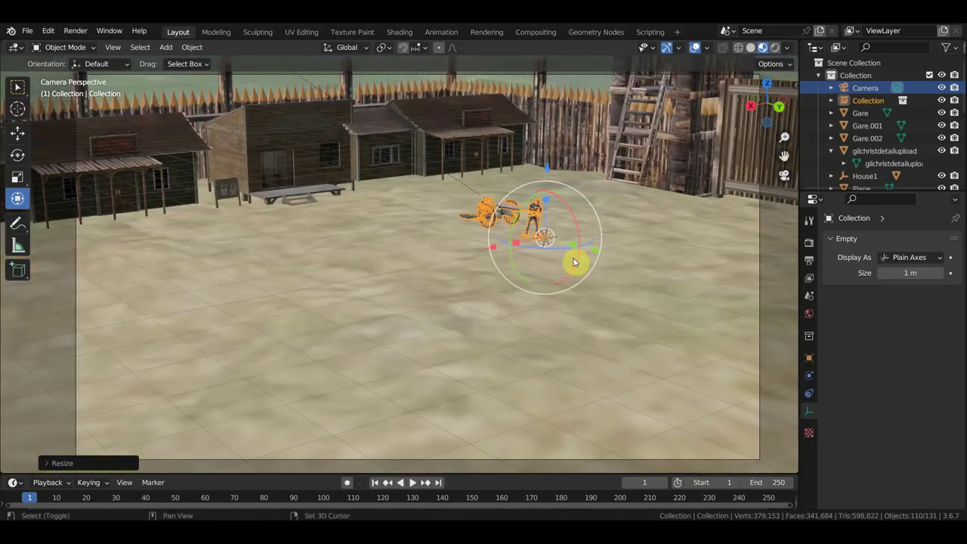
key("shift+grave")
key("w")
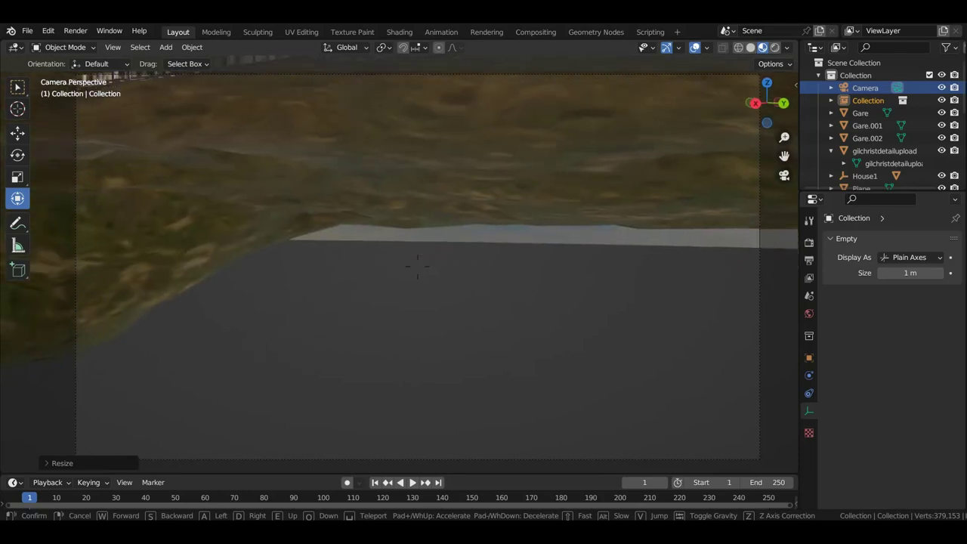
key("e")
key("w")
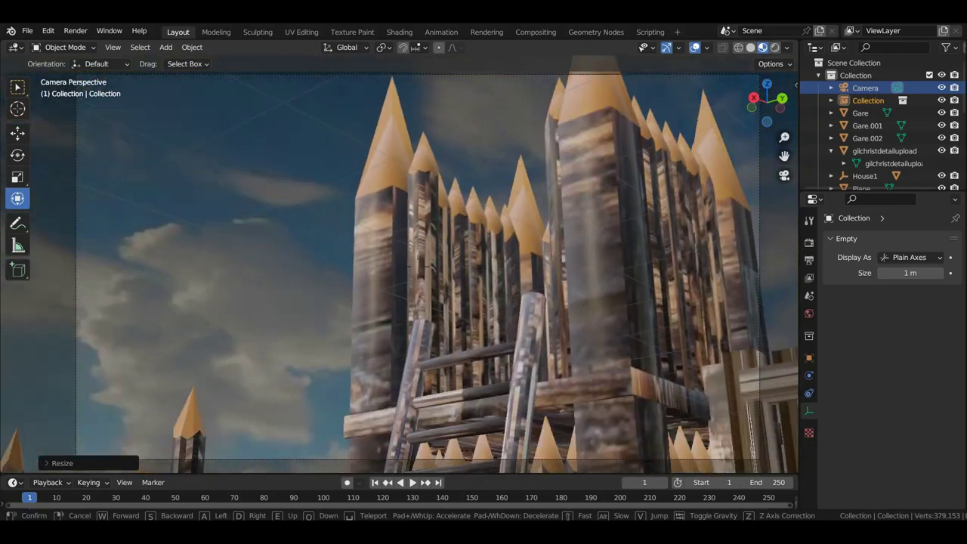
key("a")
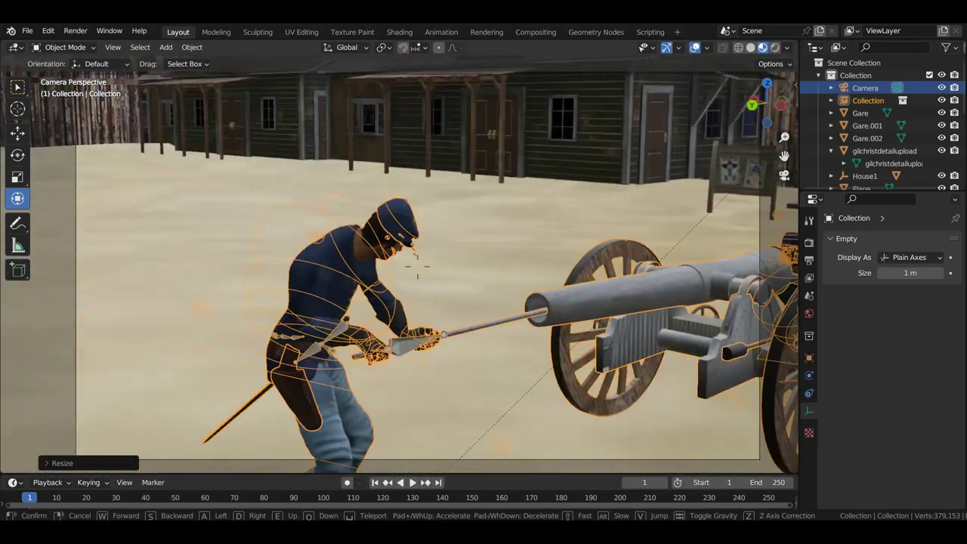
key("w")
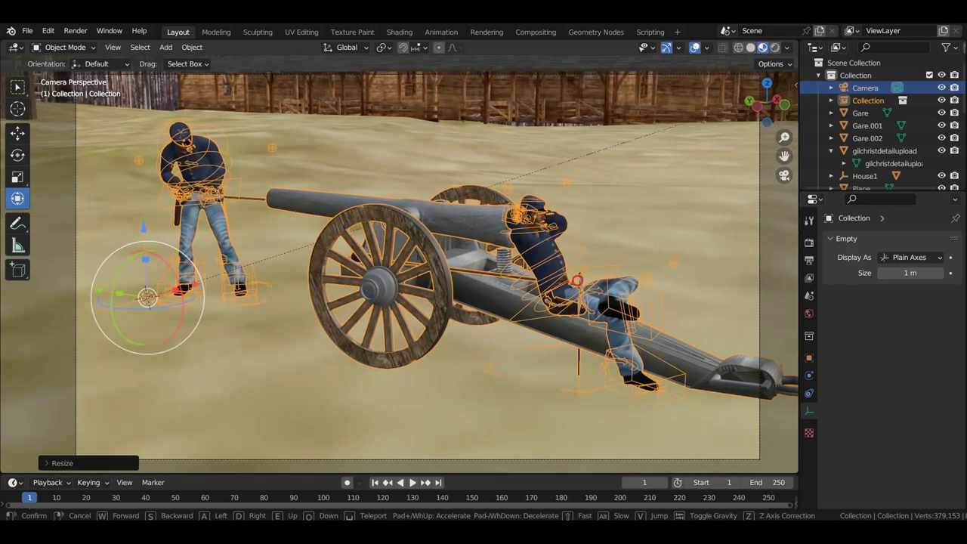
left_click(621, 297)
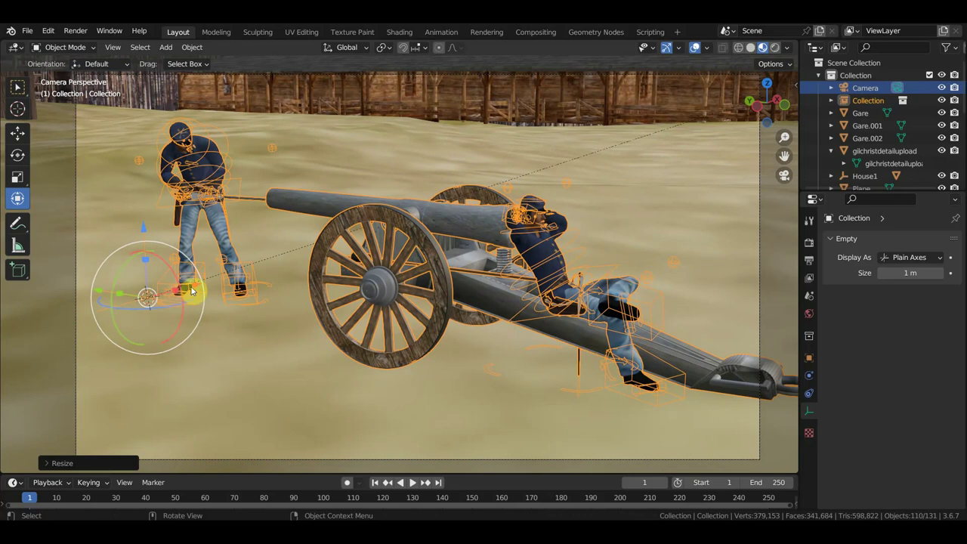
Step: Push the cannon group about 10 m back, lift it slightly, and slide it sideways
left_click_drag(196, 287, 608, 196)
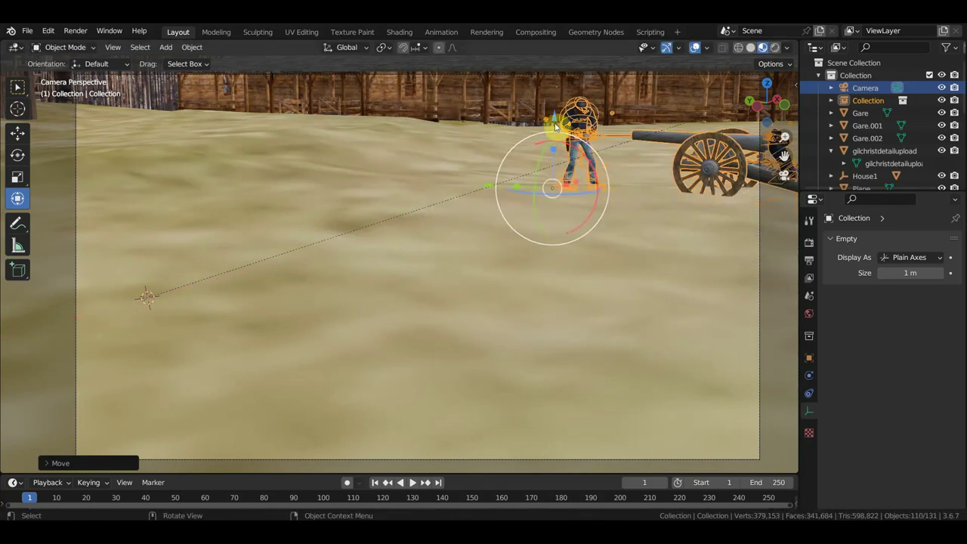
mouse_move(565, 123)
left_mouse_down()
mouse_move(556, 105)
mouse_move(550, 184)
mouse_move(371, 176)
left_mouse_up()
key("y")
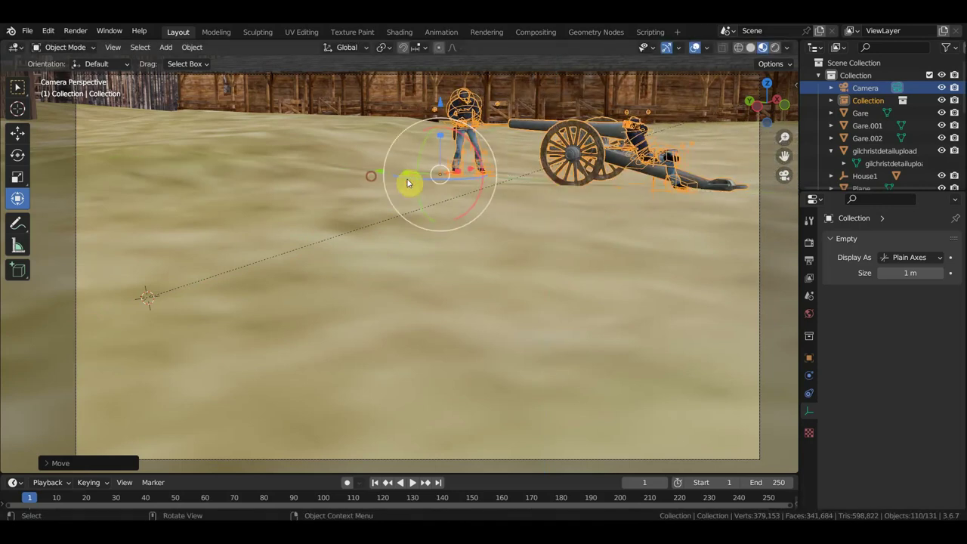
scroll(511, 187, "down", 3)
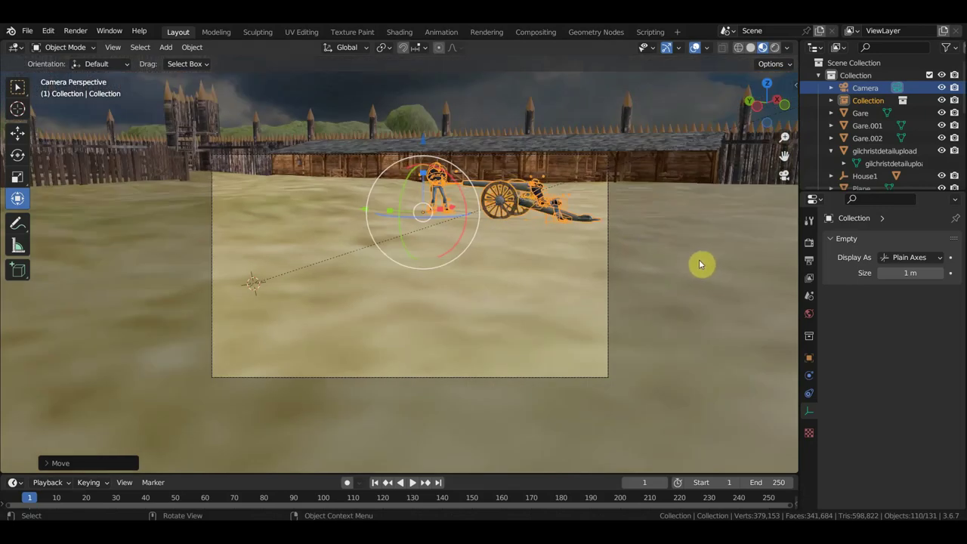
Step: Scale the cannon group down again to about 0.95, then select the camera
left_click(571, 220)
key("s")
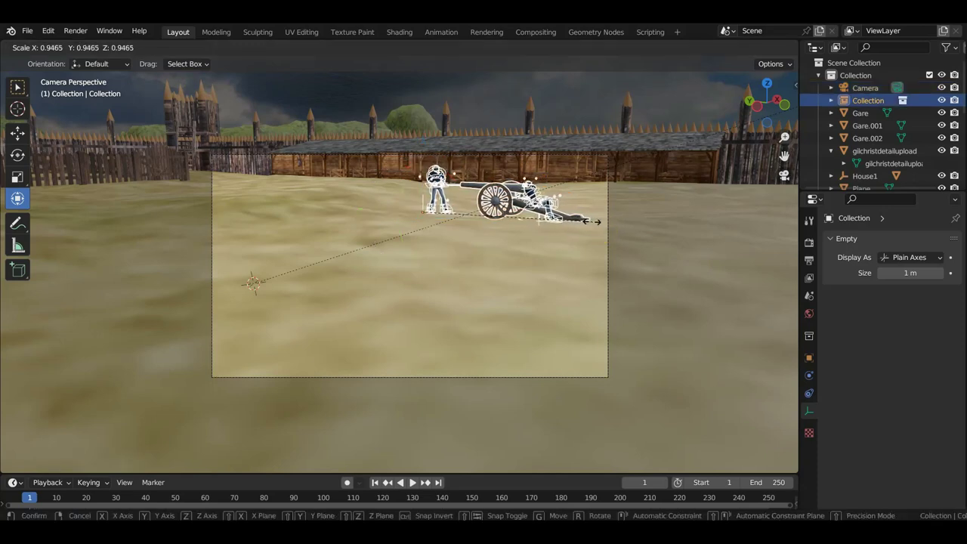
left_click(581, 224)
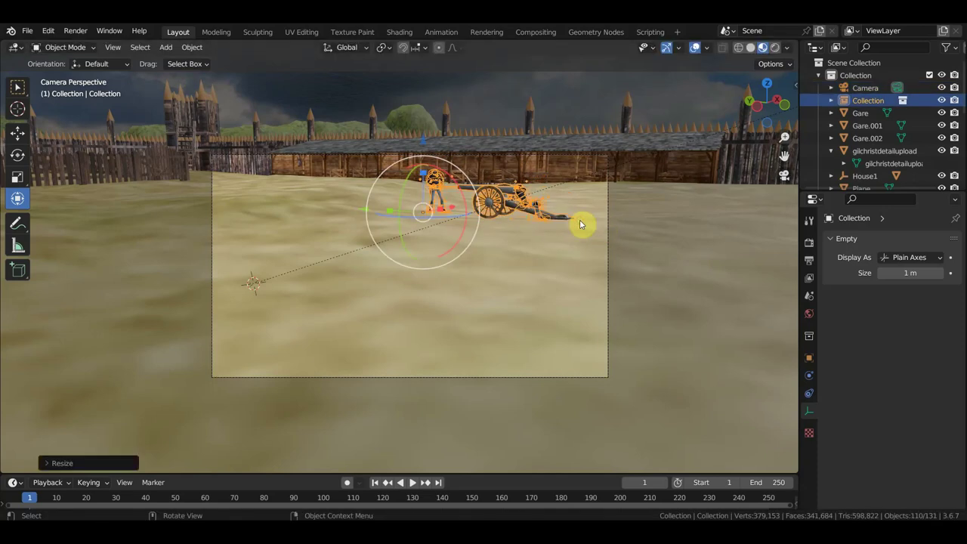
left_click(608, 237)
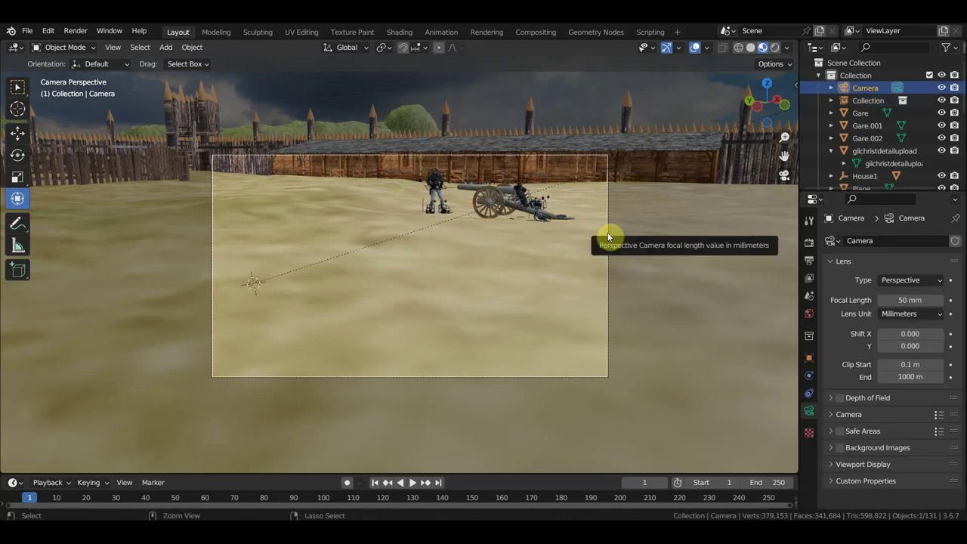
Step: Walk the camera toward the cannon so the crew is centred before the fort gate
key("shift+grave")
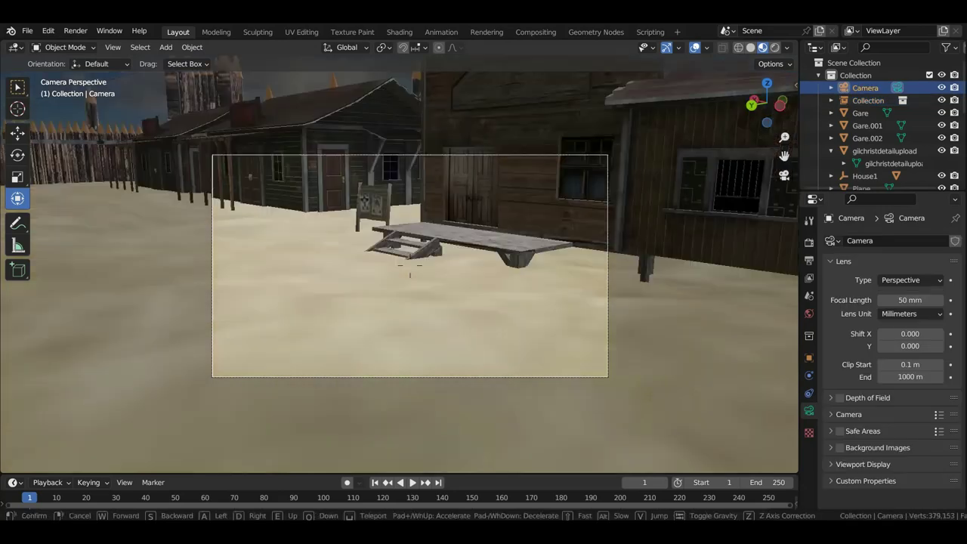
key("w")
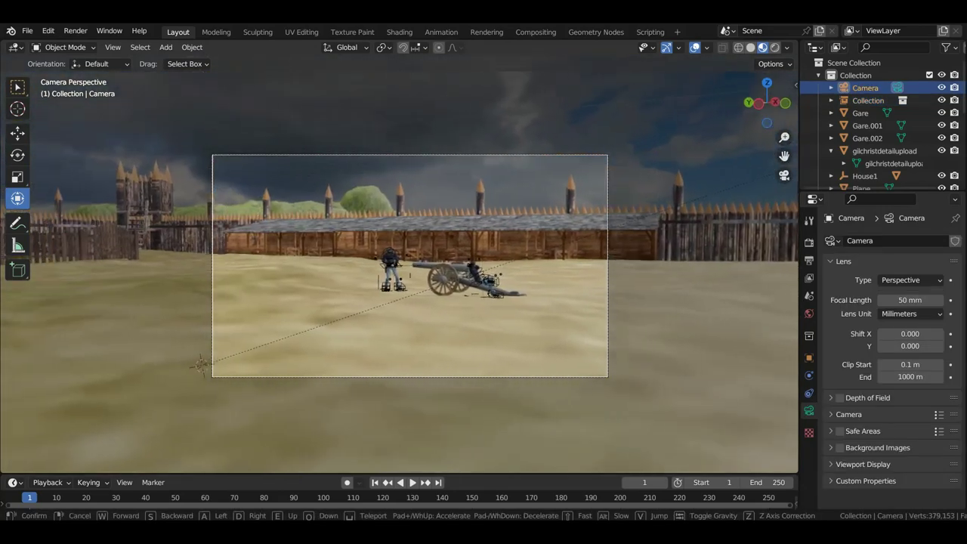
key("w")
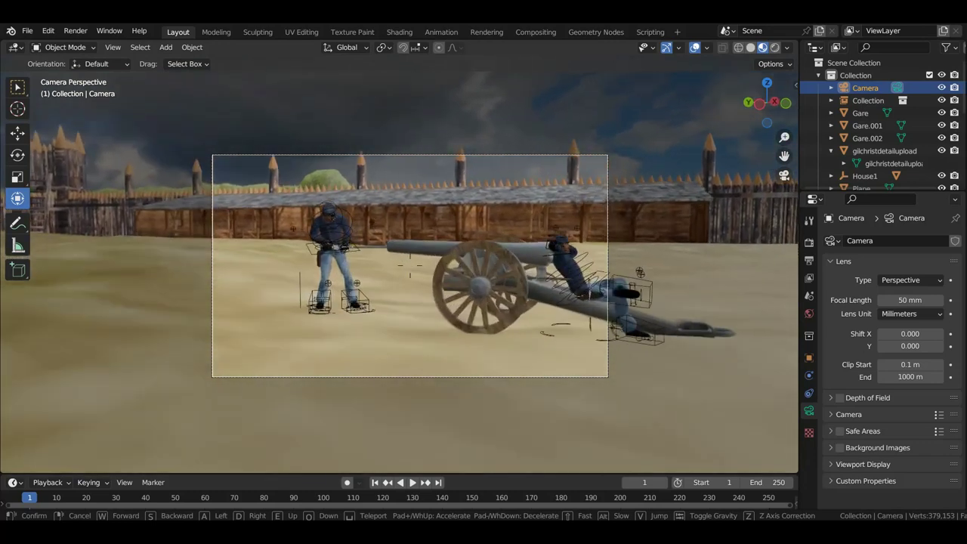
key("s")
key("w")
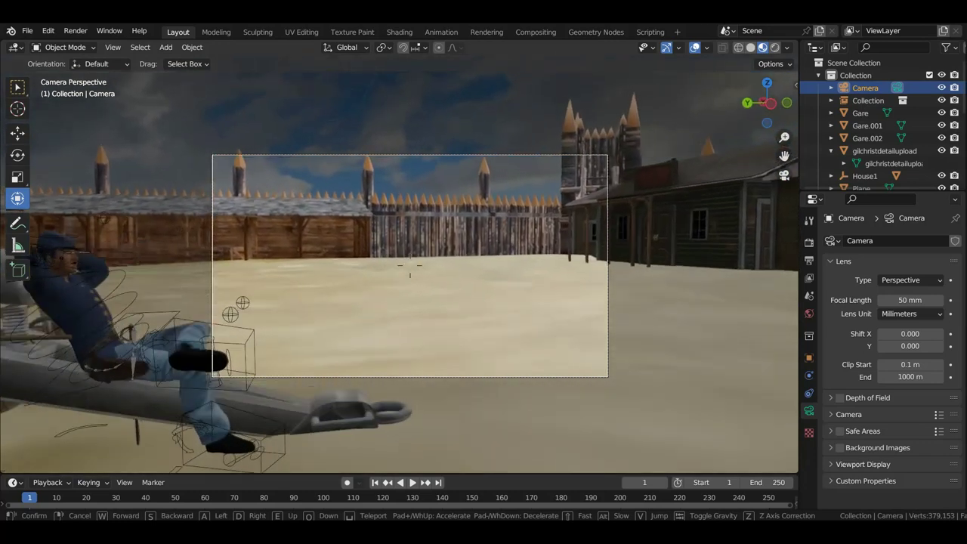
key("w")
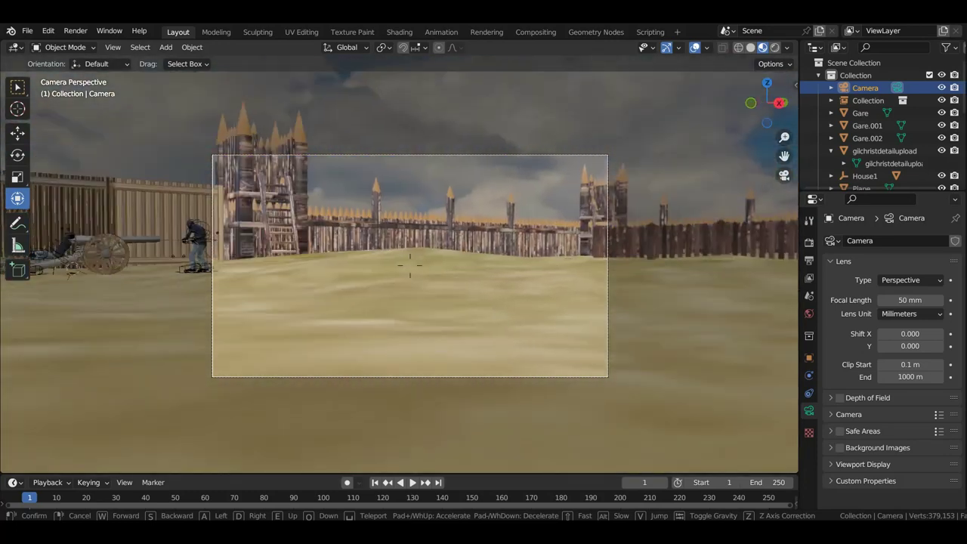
key("w")
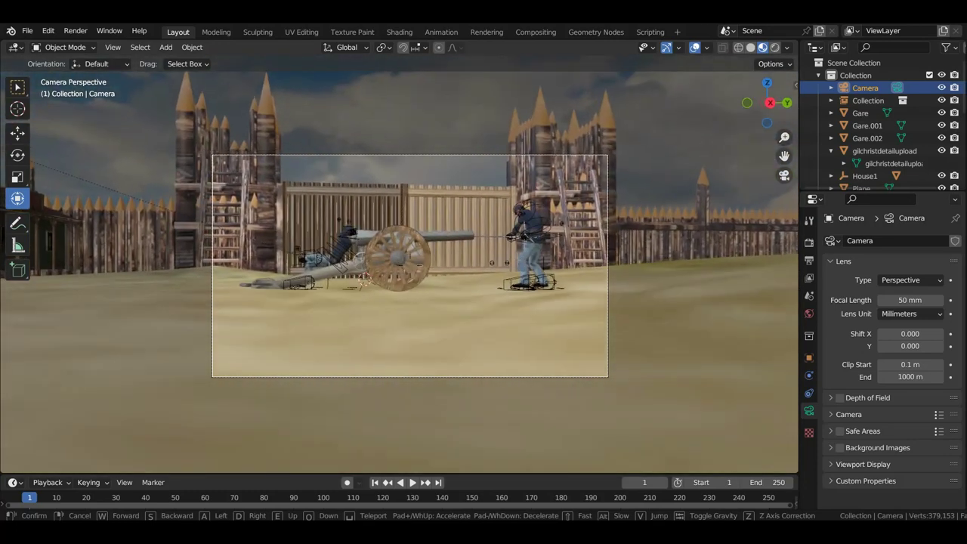
left_click(608, 236)
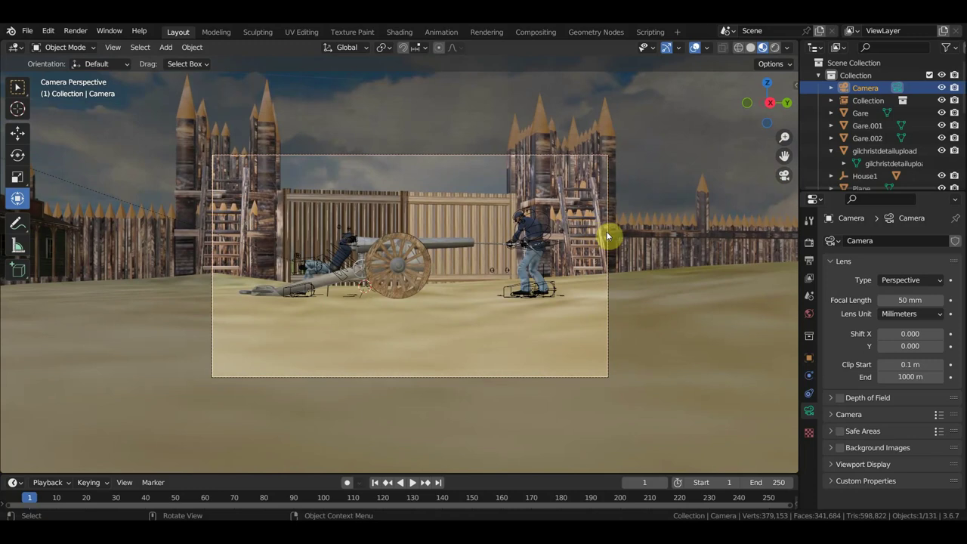
left_click(344, 258)
Step: Shrink the soldier-and-cannon group to about 0.71 and check it outside the camera view
key("s")
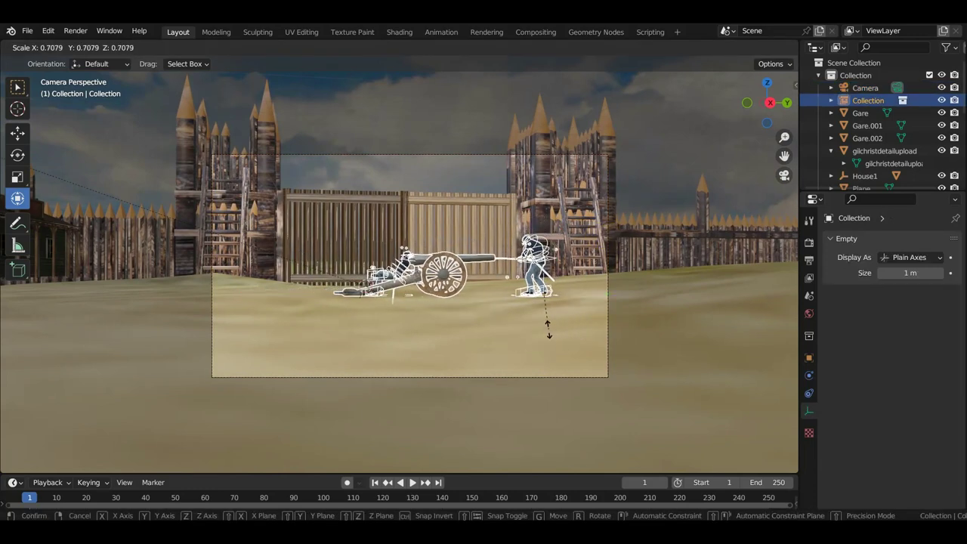
left_click(548, 331)
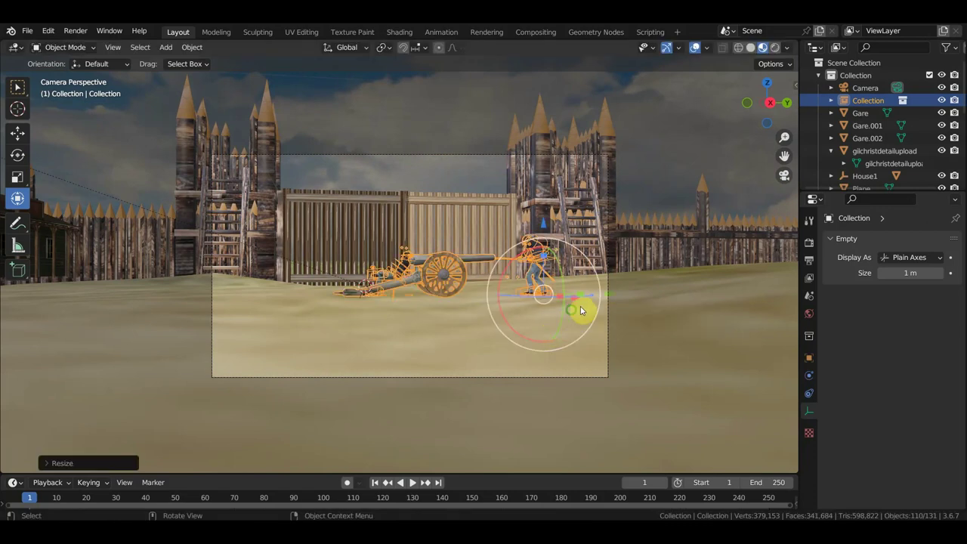
key("KP_0")
scroll(559, 312, "down", 2)
scroll(559, 312, "down", 8)
scroll(552, 316, "up", 3)
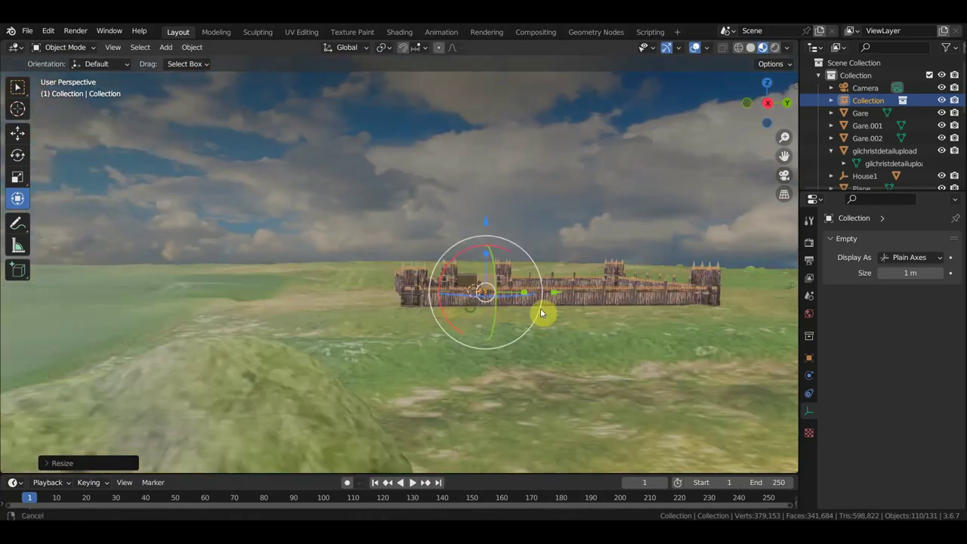
scroll(540, 309, "up", 3)
scroll(539, 315, "up", 3)
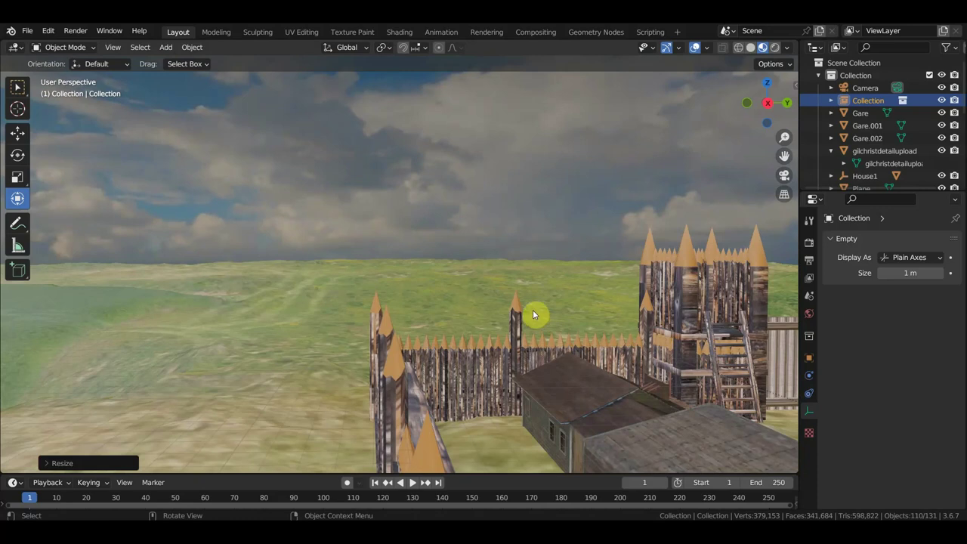
key("KP_0")
key("KP_0")
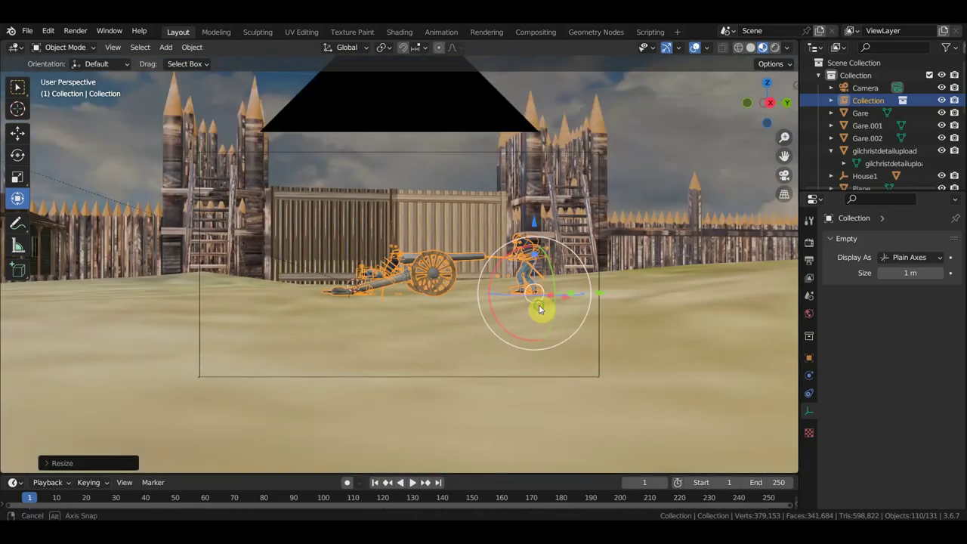
Step: Walk the view around the fence to look down on the cannon and soldier
left_click(600, 337)
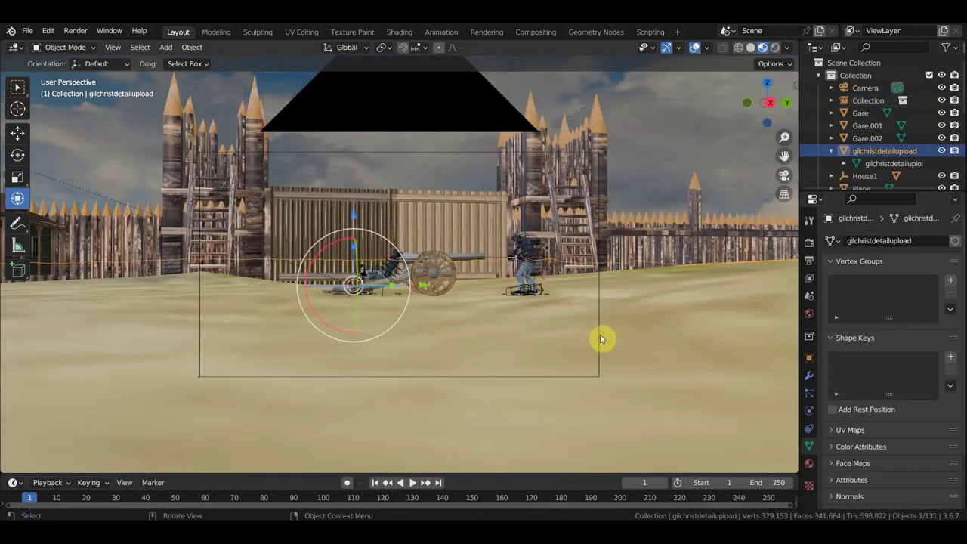
key("shift+grave")
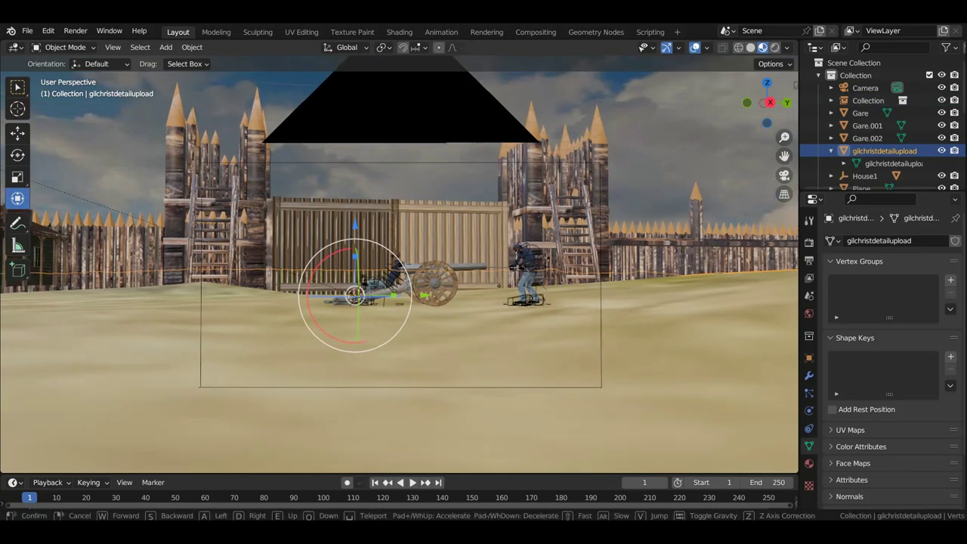
key("w")
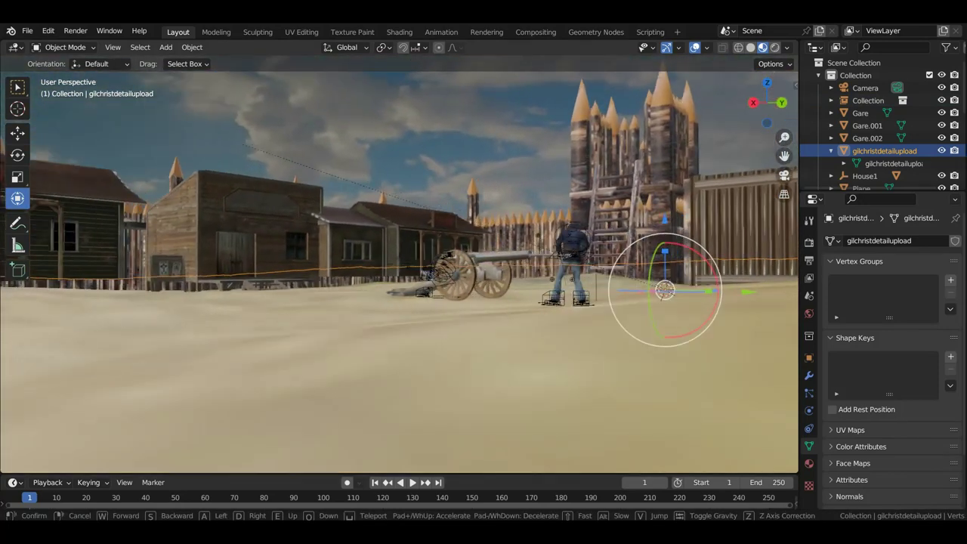
key("q")
key("e")
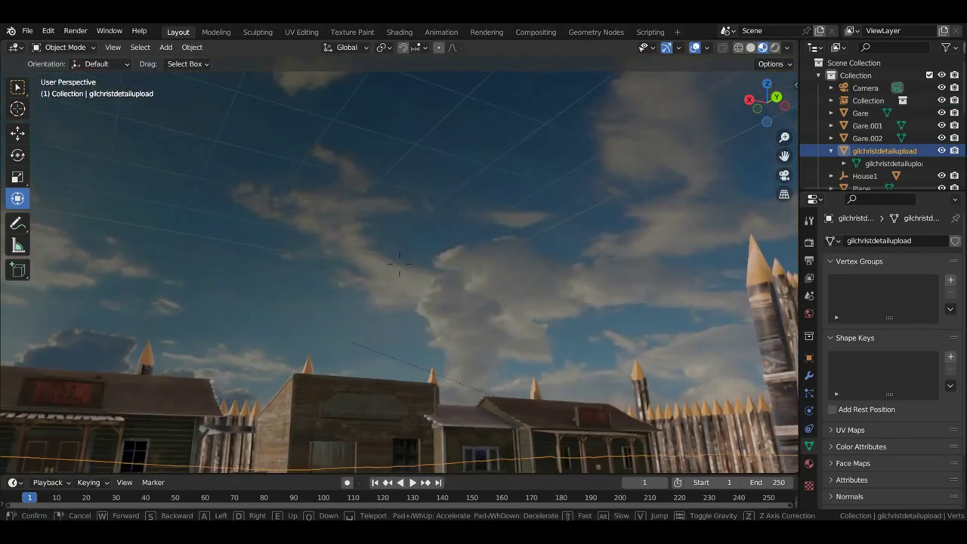
key("s")
key("e")
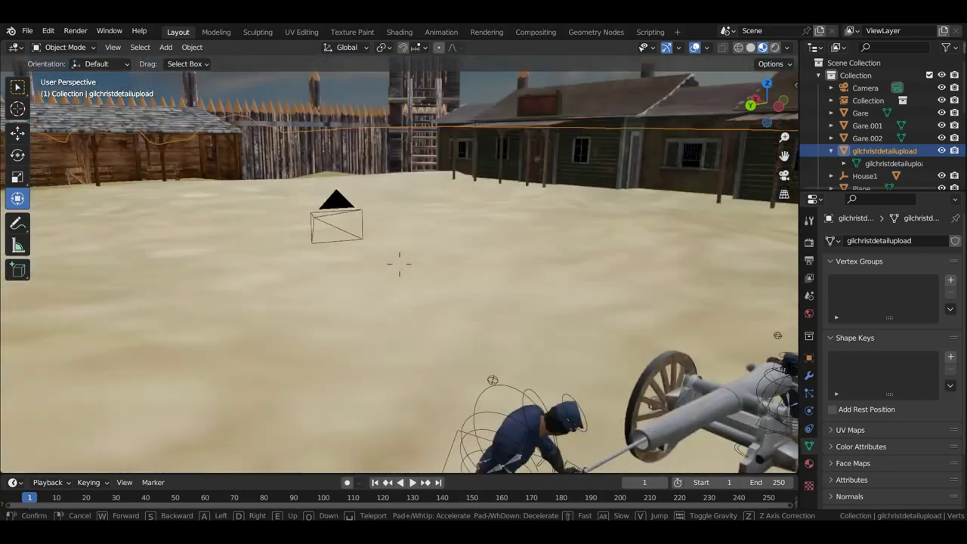
key("w")
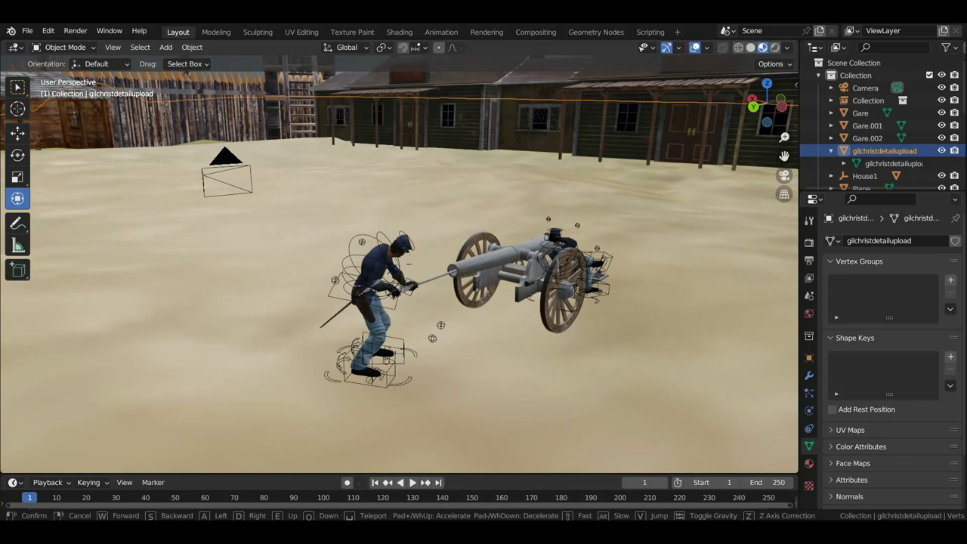
left_click(594, 332)
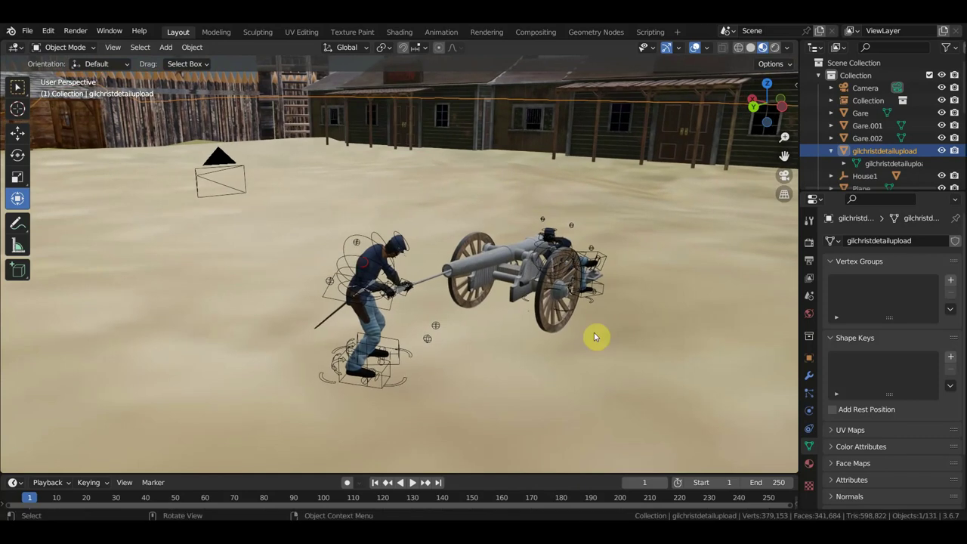
Step: Slide the group about 5.4 m left and rotate it about 16.64° around Z
left_click(388, 260)
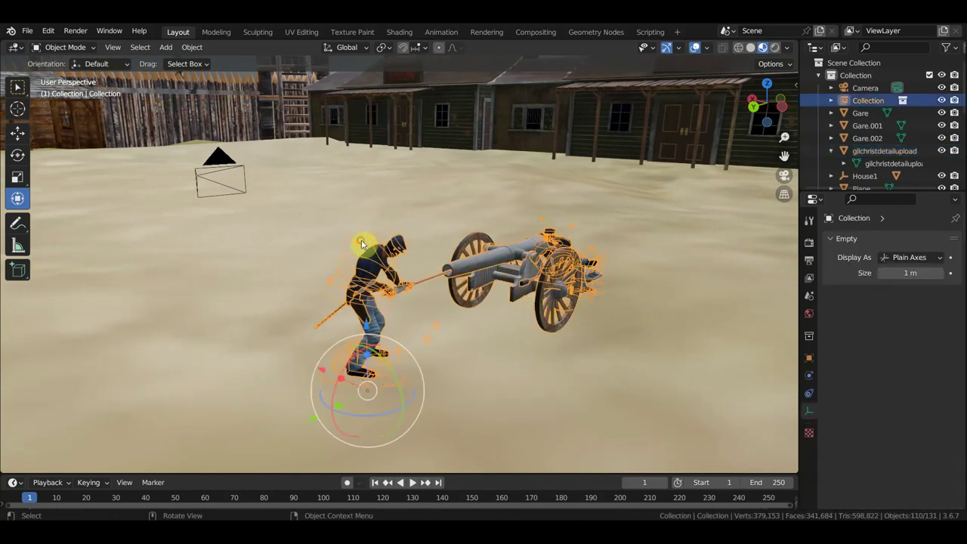
left_click_drag(320, 370, 18, 246)
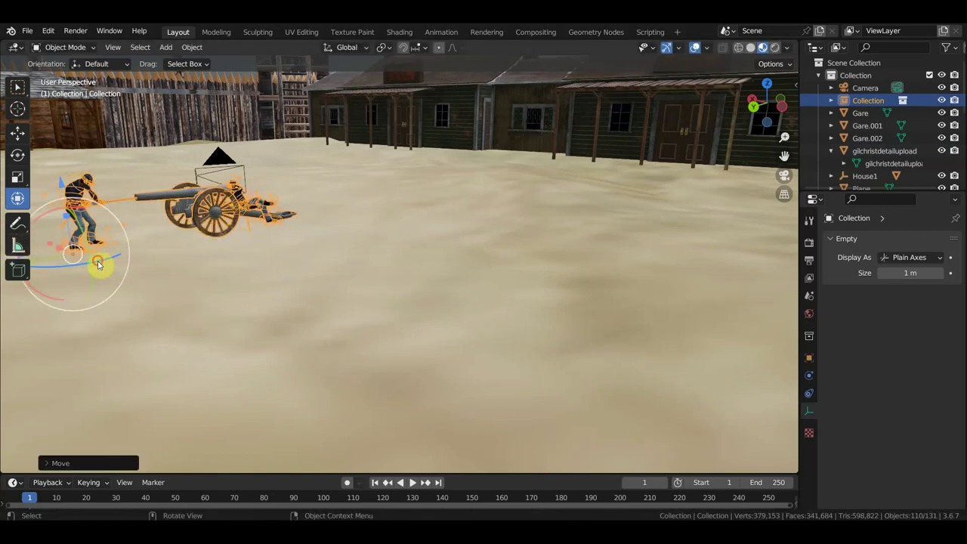
mouse_move(98, 263)
left_mouse_down()
mouse_move(171, 232)
mouse_move(218, 226)
left_mouse_up()
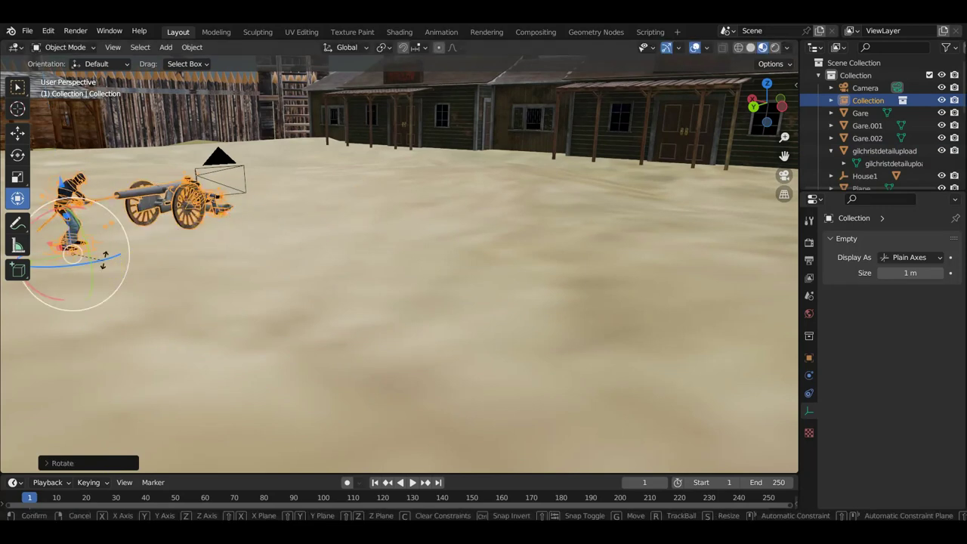
left_click_drag(104, 259, 162, 247)
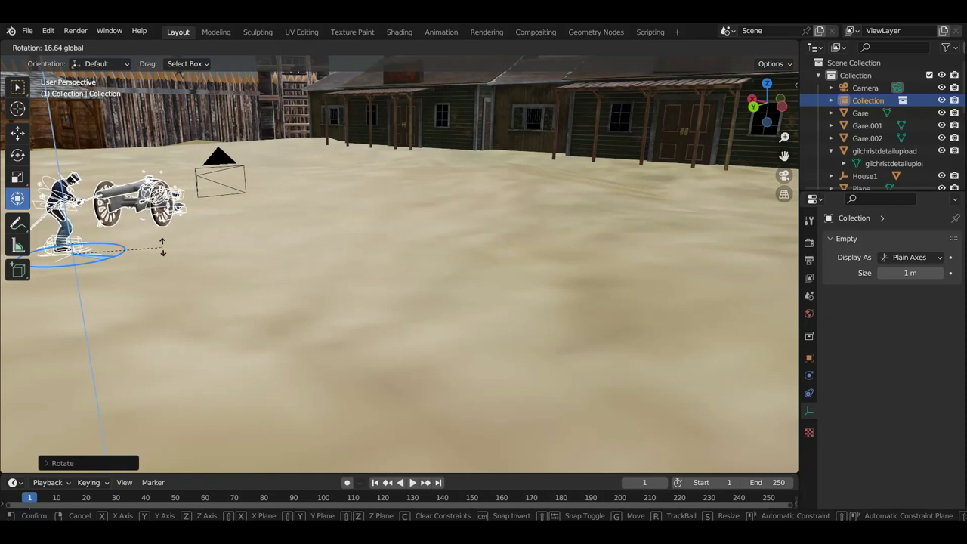
left_click_drag(192, 248, 441, 260)
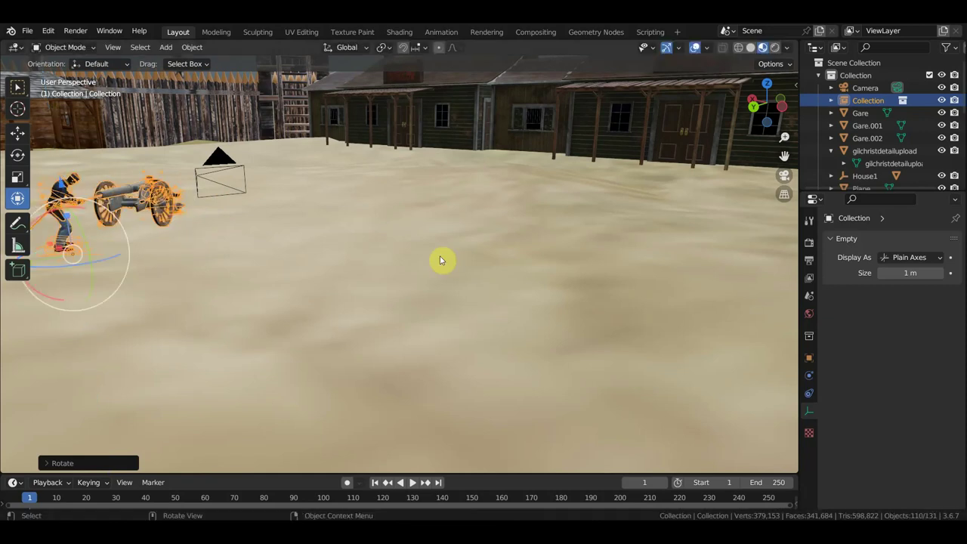
key("KP_Decimal")
key("KP_0")
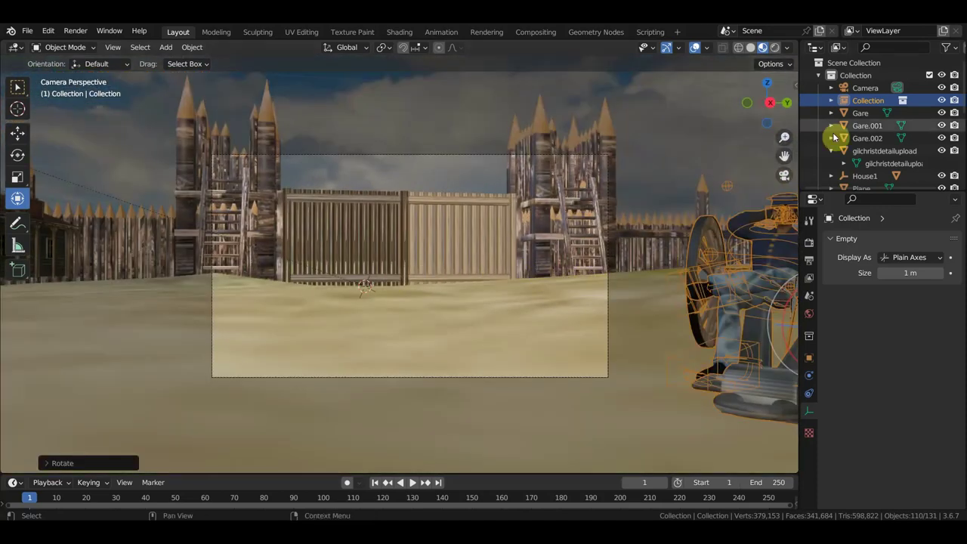
Step: Link Collection from 'солдат конфедерат ригг.blend' in the Солдаты конфидерации folder
left_click(843, 88)
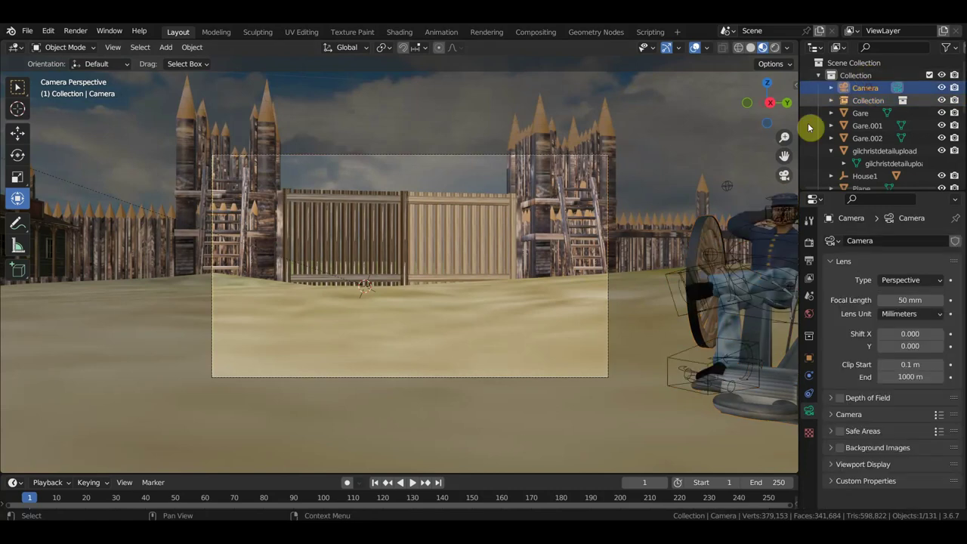
left_click(27, 31)
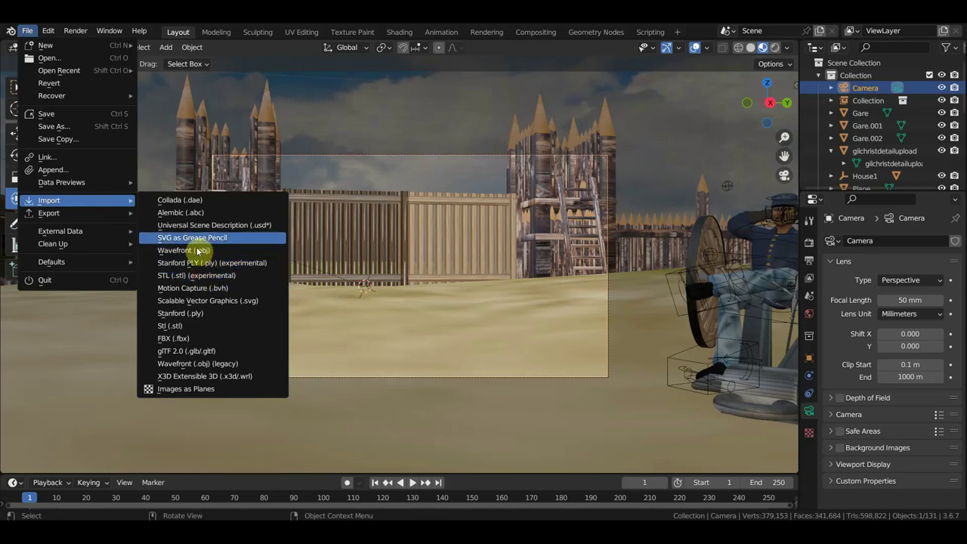
left_click(75, 157)
left_click(219, 451)
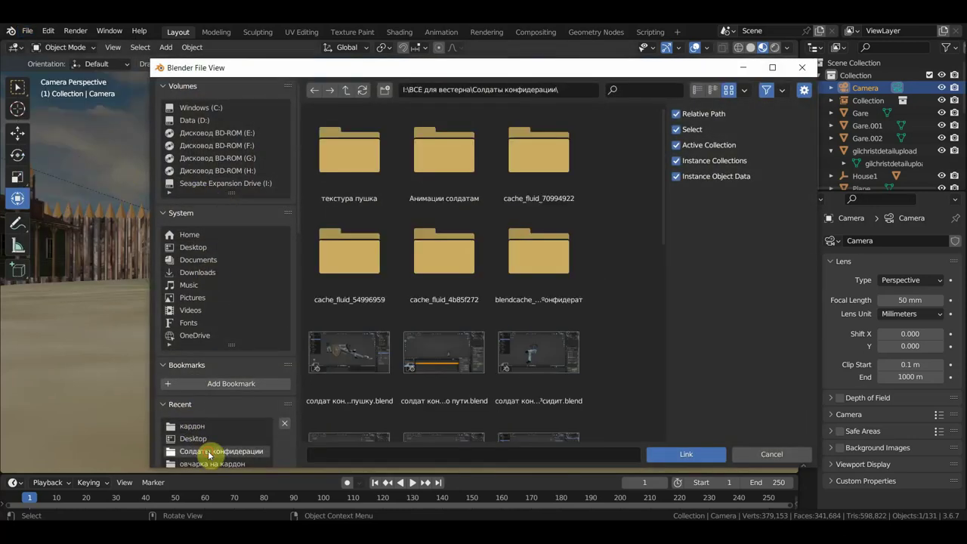
scroll(430, 393, "down", 3)
scroll(434, 389, "down", 4)
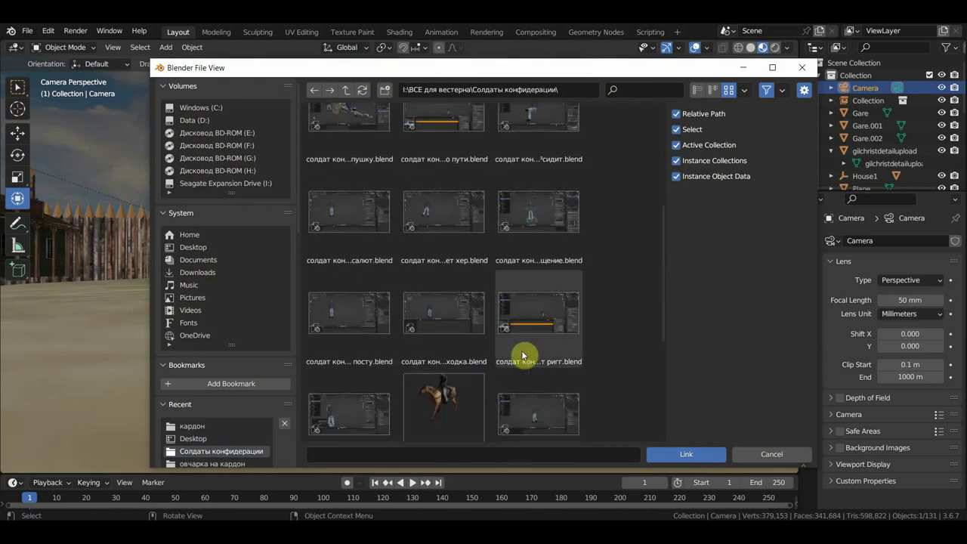
left_click(532, 319)
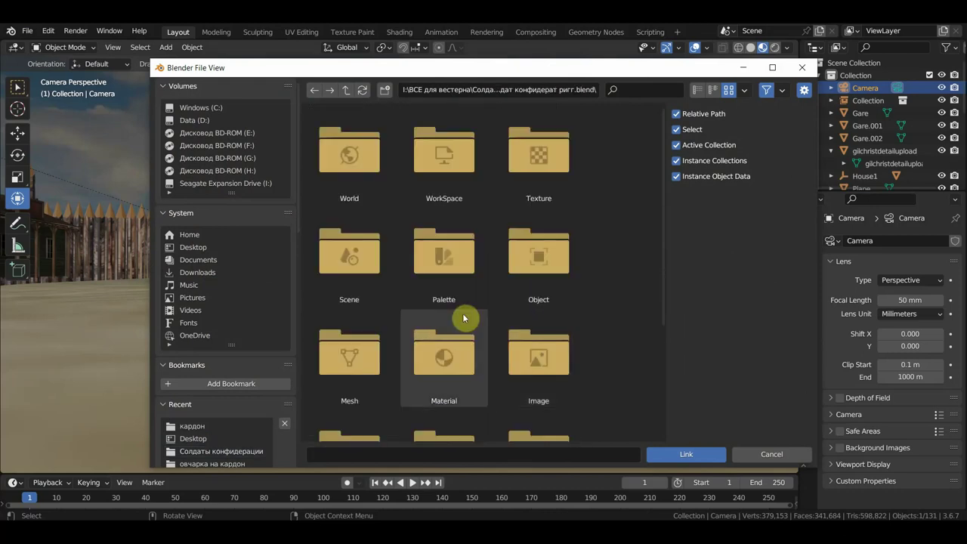
scroll(458, 355, "down", 2)
scroll(460, 362, "down", 1)
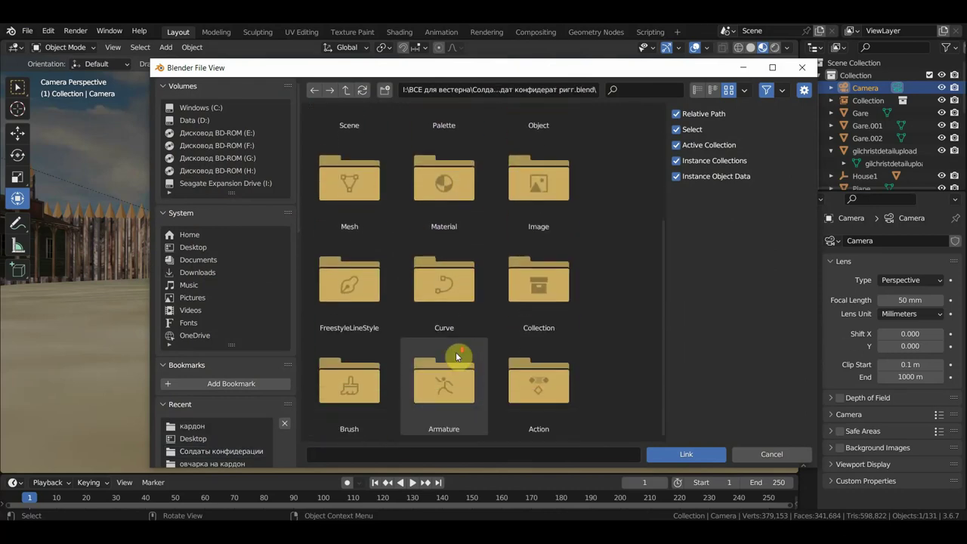
left_click(551, 307)
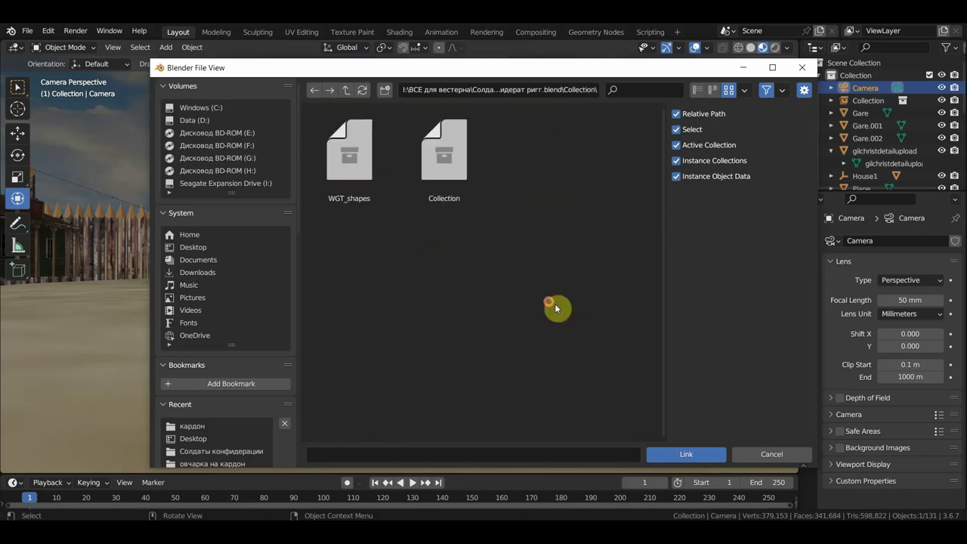
double_click(459, 182)
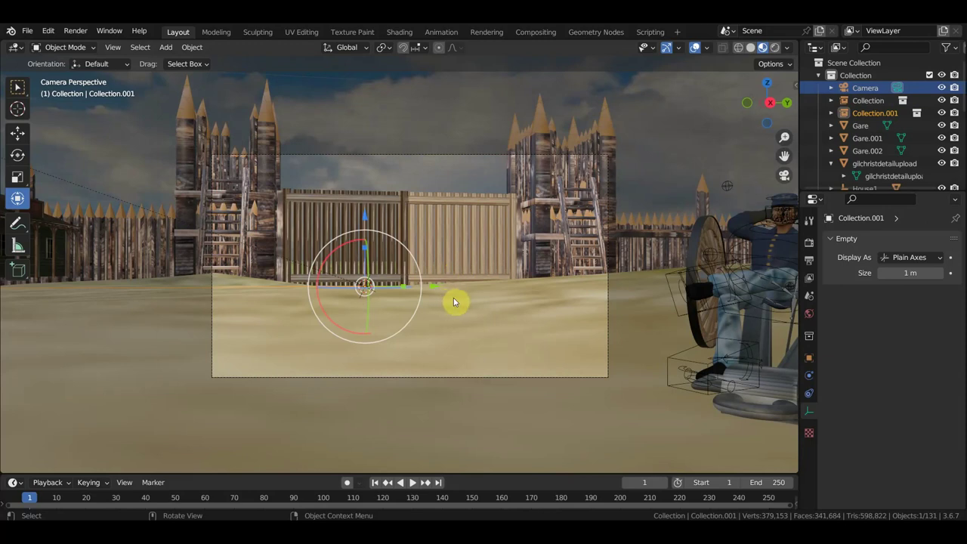
Step: Leave camera view and fly over the fort to look down on the house roofs
scroll(454, 302, "down", 3)
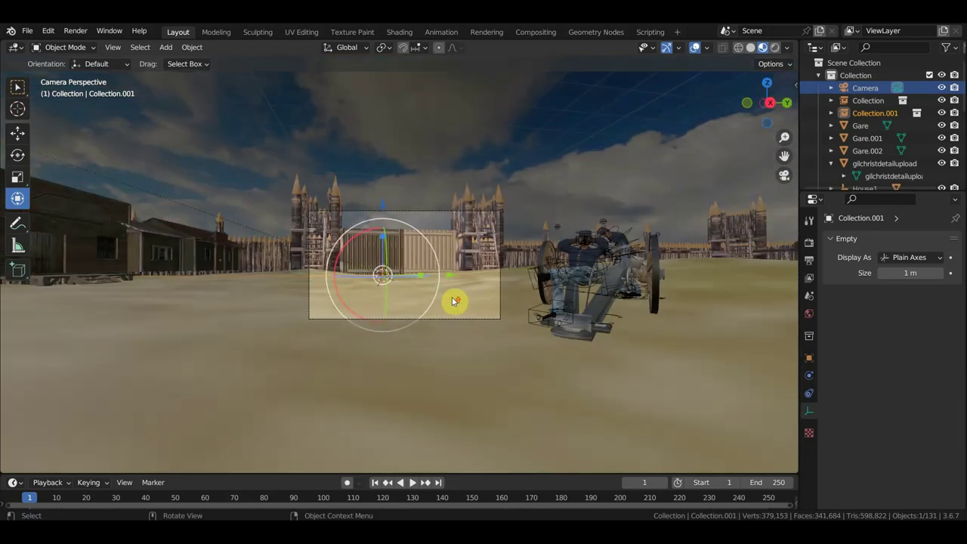
scroll(454, 301, "up", 2)
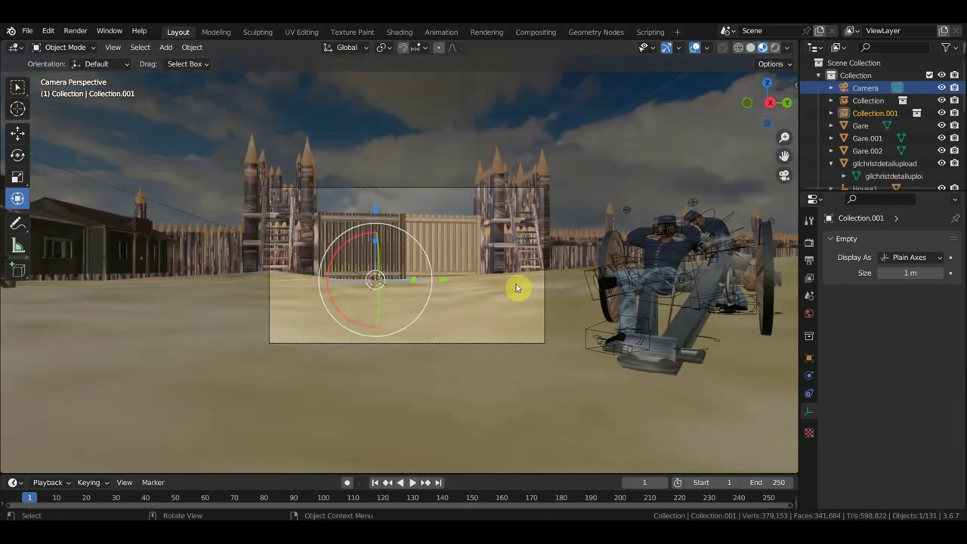
middle_click_drag(580, 273, 577, 281)
scroll(576, 281, "down", 1)
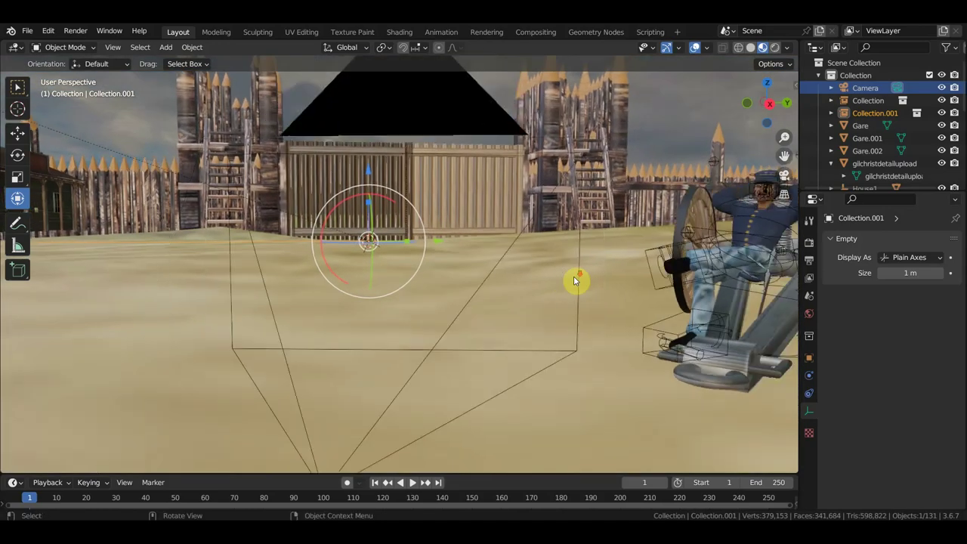
scroll(574, 281, "down", 2)
key("shift+grave")
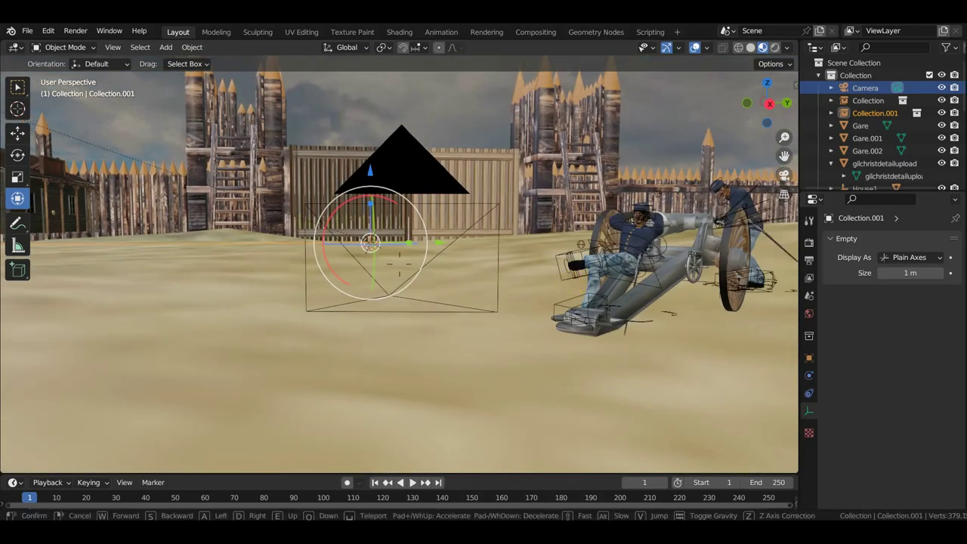
key("w")
left_click(574, 285)
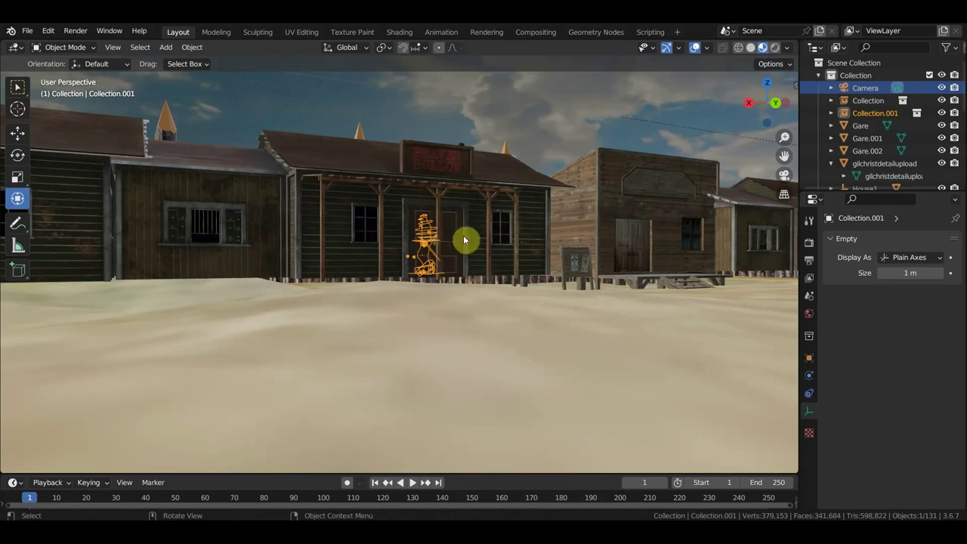
key("shift+grave")
key("s")
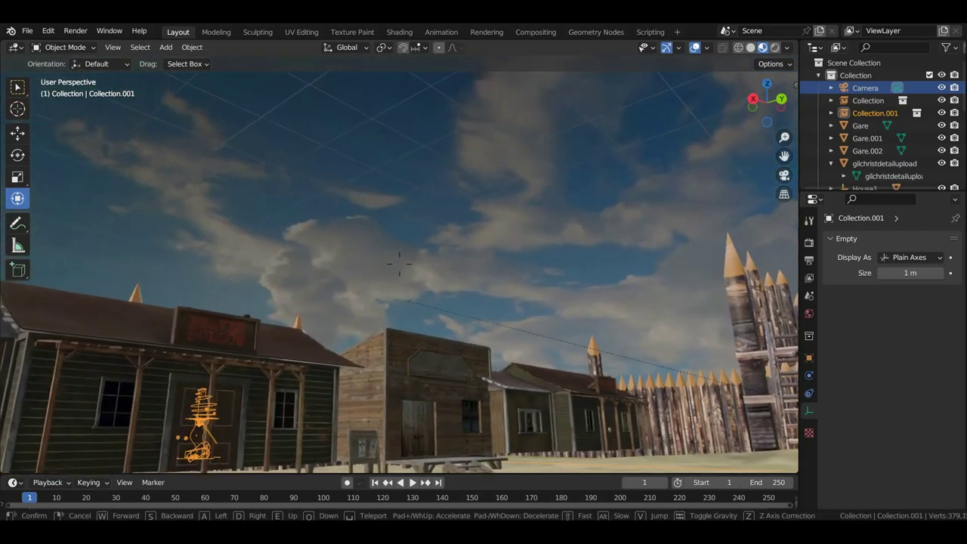
key("e")
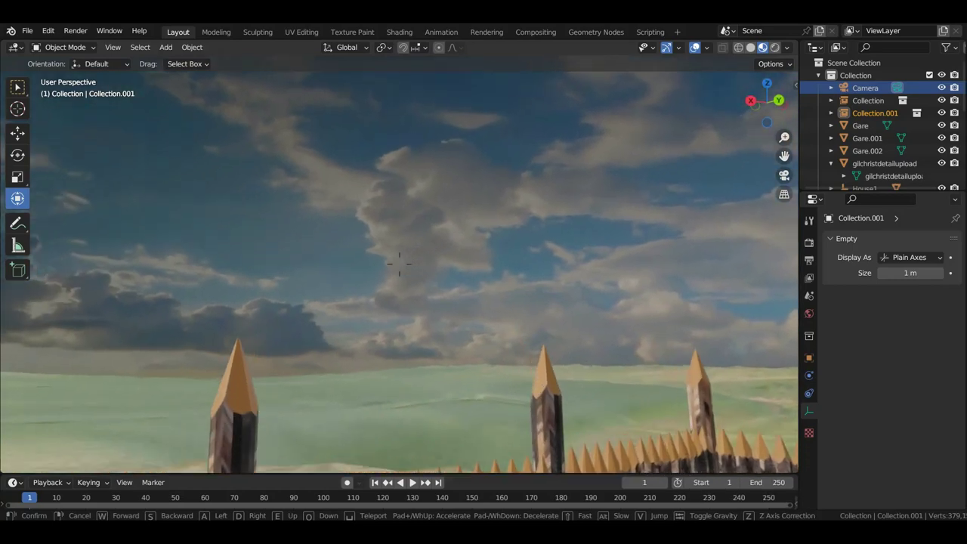
key("w")
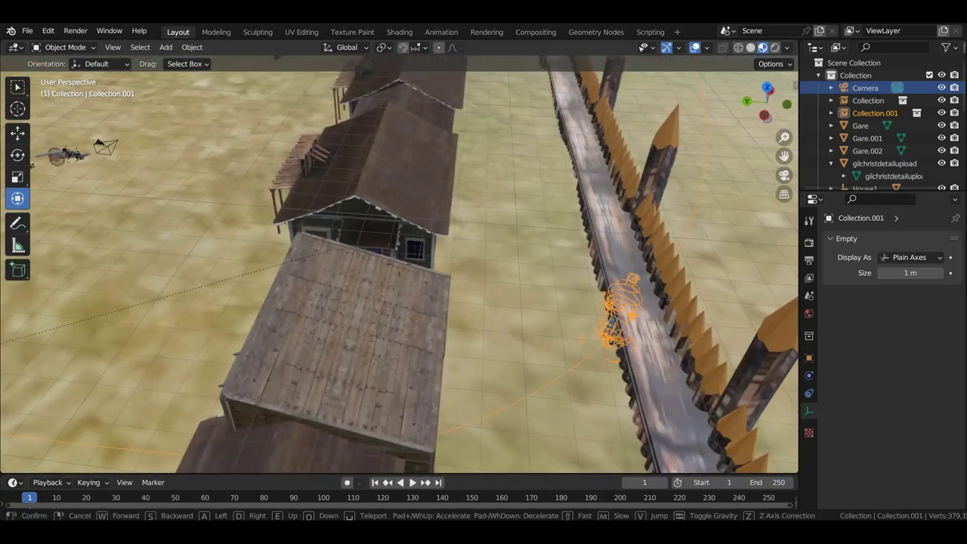
left_click(540, 214)
Step: Move Collection.001 beside the cannon cart and start shrinking it from the fenced yard
left_click(609, 340)
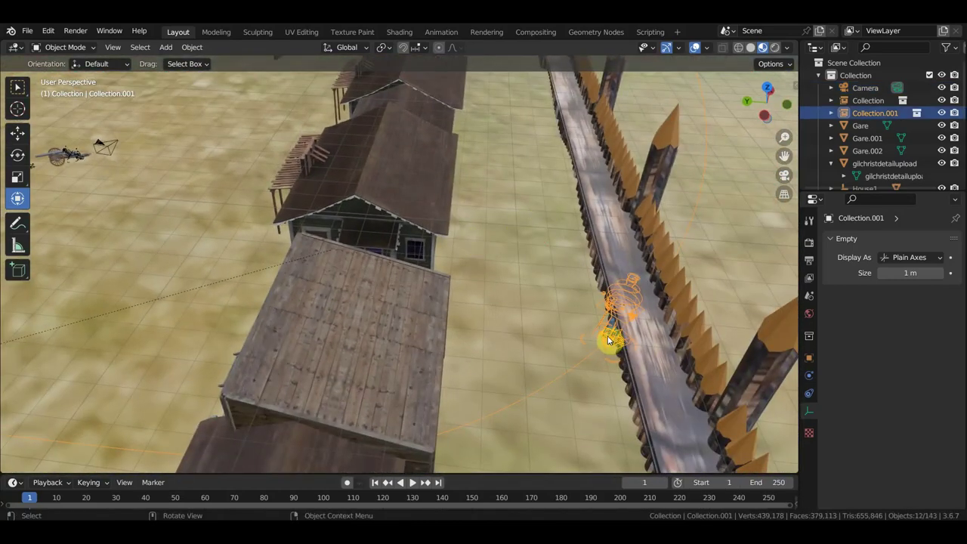
key("g")
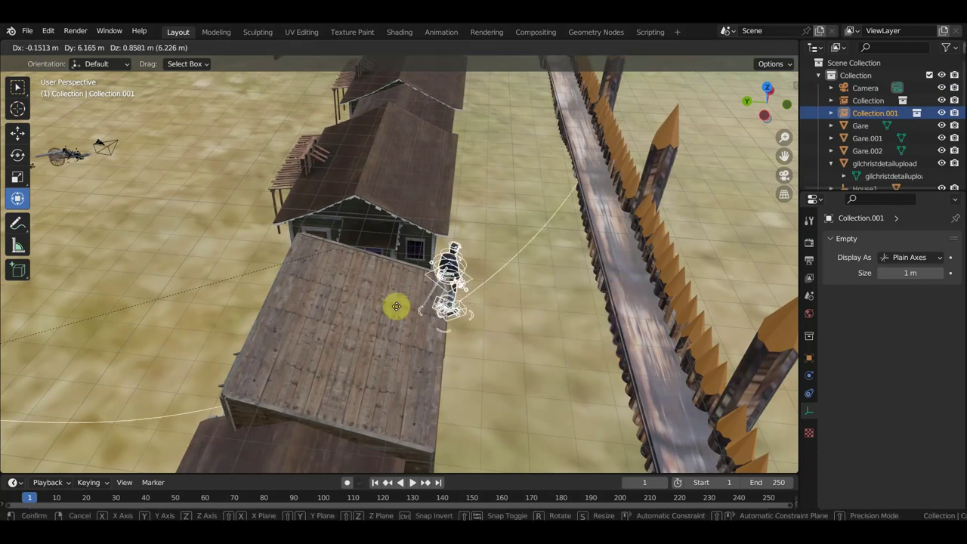
left_click(53, 238)
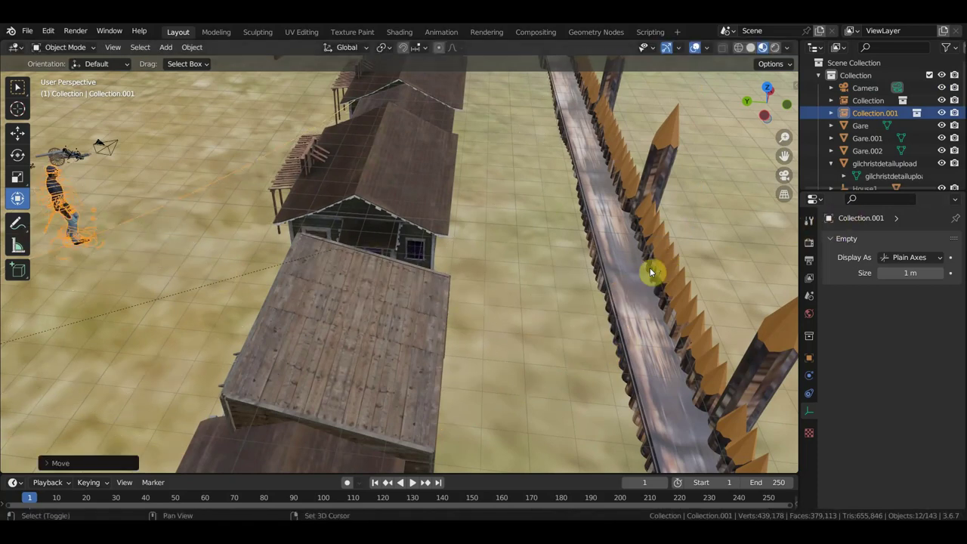
key("shift+grave")
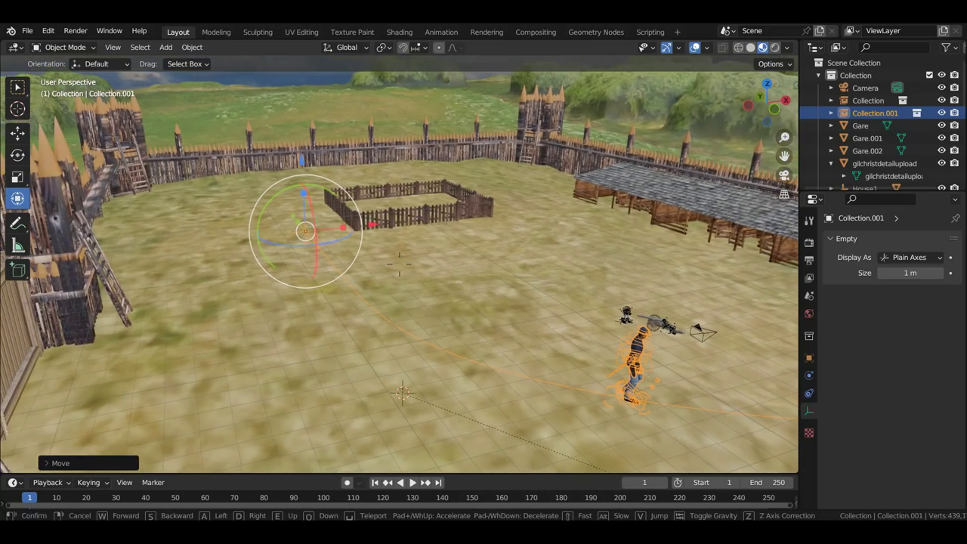
left_click(698, 329)
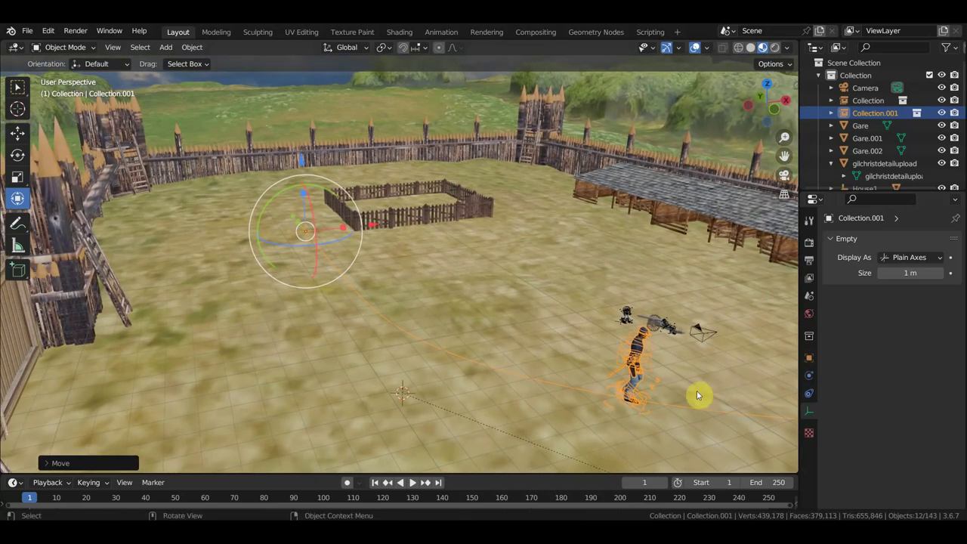
key("s")
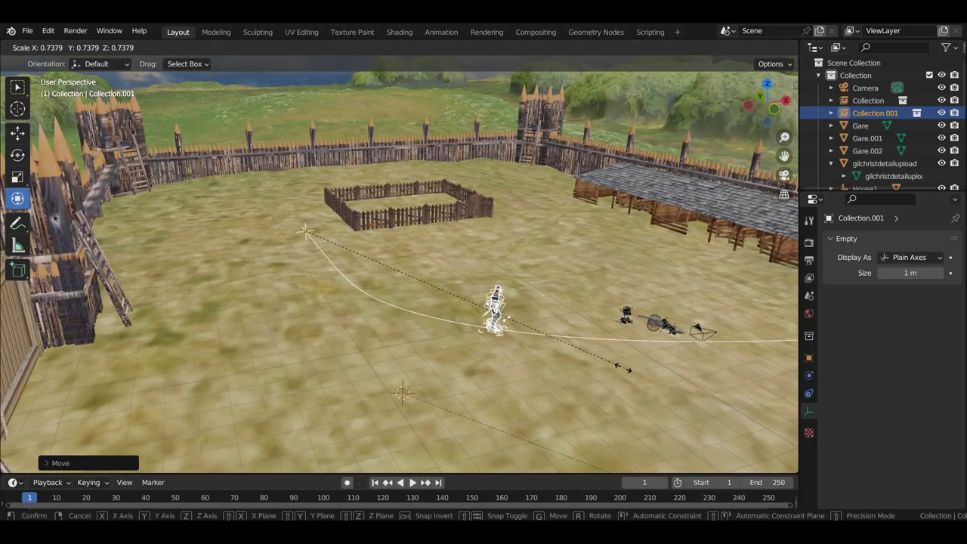
Step: Fix the soldier group at about 0.43 scale and rotate it freely
left_click(483, 323)
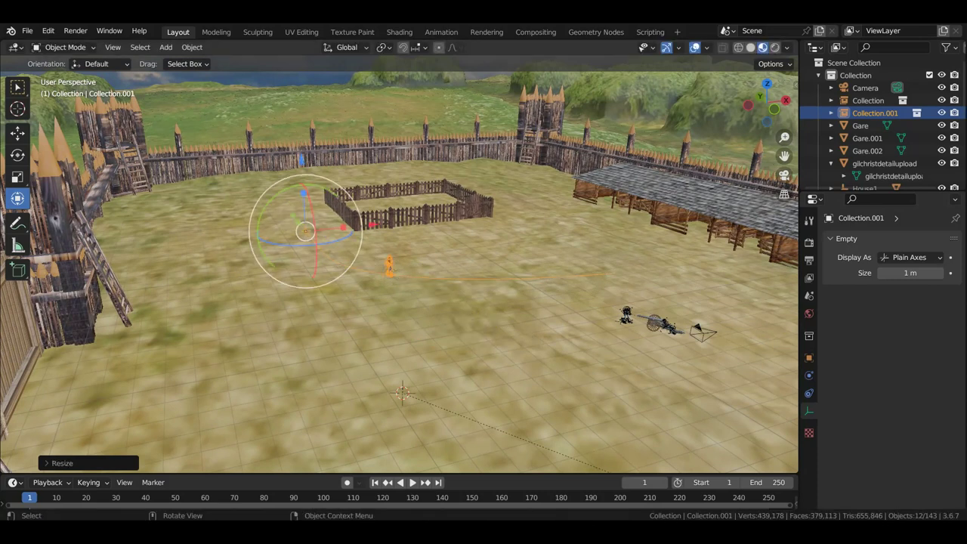
left_click_drag(305, 230, 329, 269)
left_click_drag(416, 333, 308, 255)
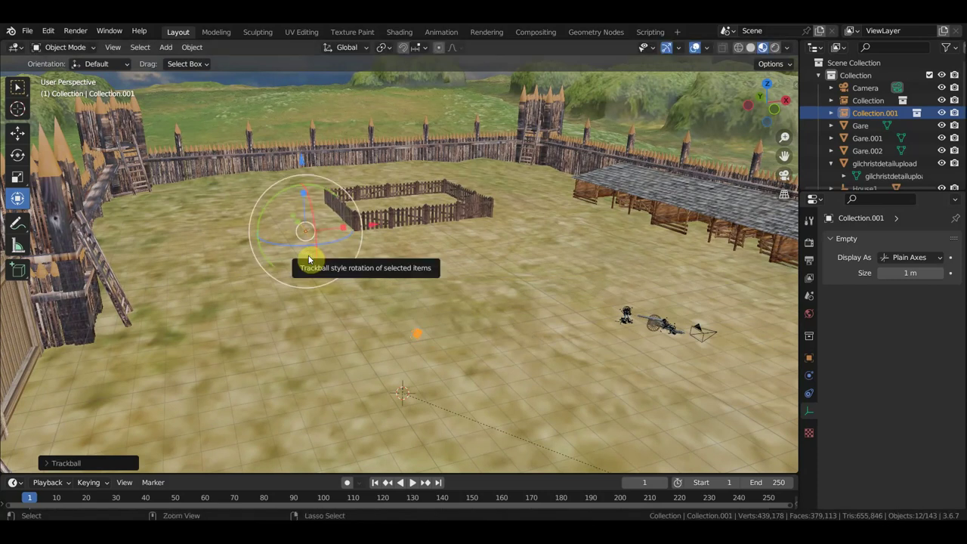
mouse_move(315, 259)
middle_mouse_down()
mouse_move(325, 289)
mouse_move(109, 311)
middle_mouse_up()
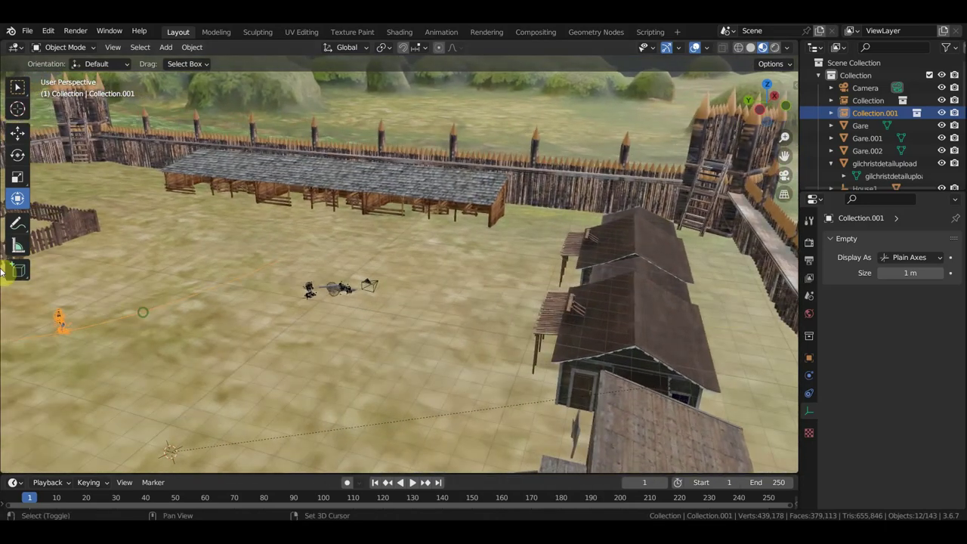
mouse_move(81, 265)
middle_mouse_down()
mouse_move(216, 302)
mouse_move(524, 263)
middle_mouse_up()
Step: Slide the soldier group along Y and adjust its Z height onto the ground
left_click_drag(141, 339, 255, 343)
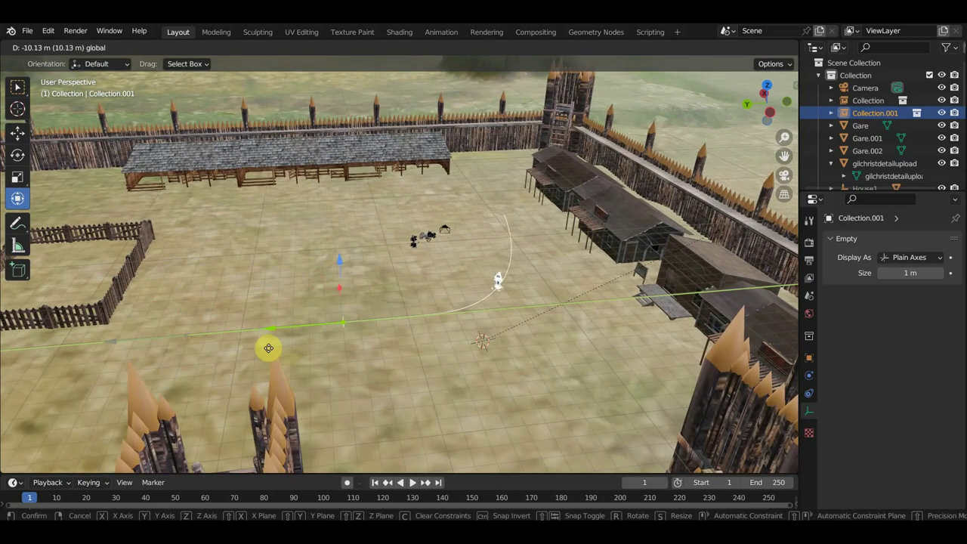
left_click_drag(279, 357, 320, 345)
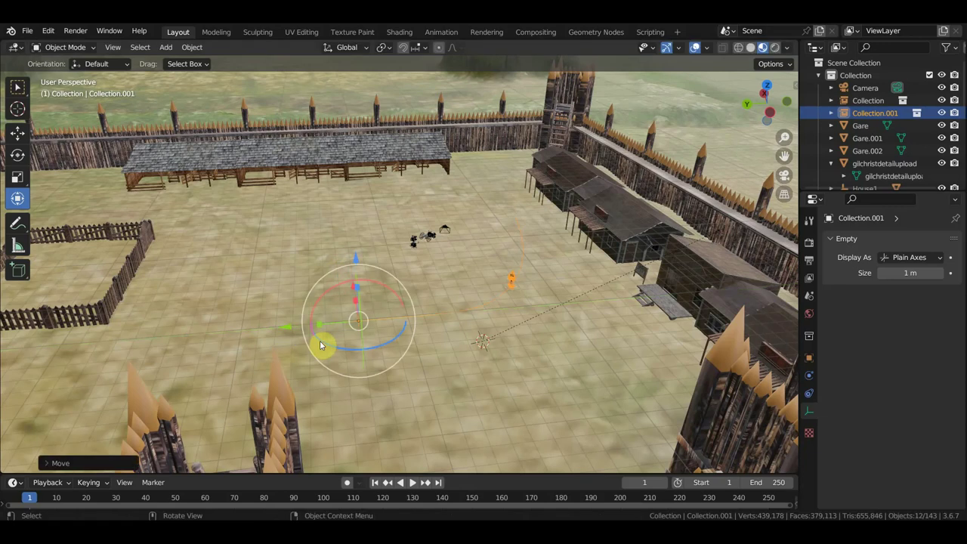
left_click_drag(356, 259, 364, 325)
mouse_move(438, 343)
middle_mouse_down()
mouse_move(521, 328)
mouse_move(440, 386)
mouse_move(529, 273)
middle_mouse_up()
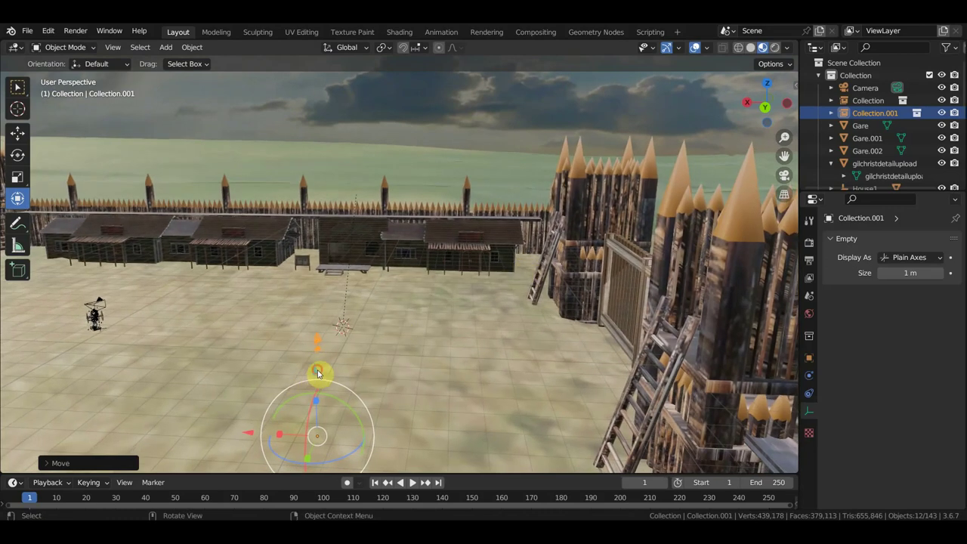
mouse_move(318, 374)
left_mouse_down()
mouse_move(351, 312)
mouse_move(352, 323)
left_mouse_up()
mouse_move(352, 323)
middle_mouse_down()
mouse_move(371, 330)
mouse_move(461, 313)
mouse_move(211, 119)
mouse_move(148, 144)
middle_mouse_up()
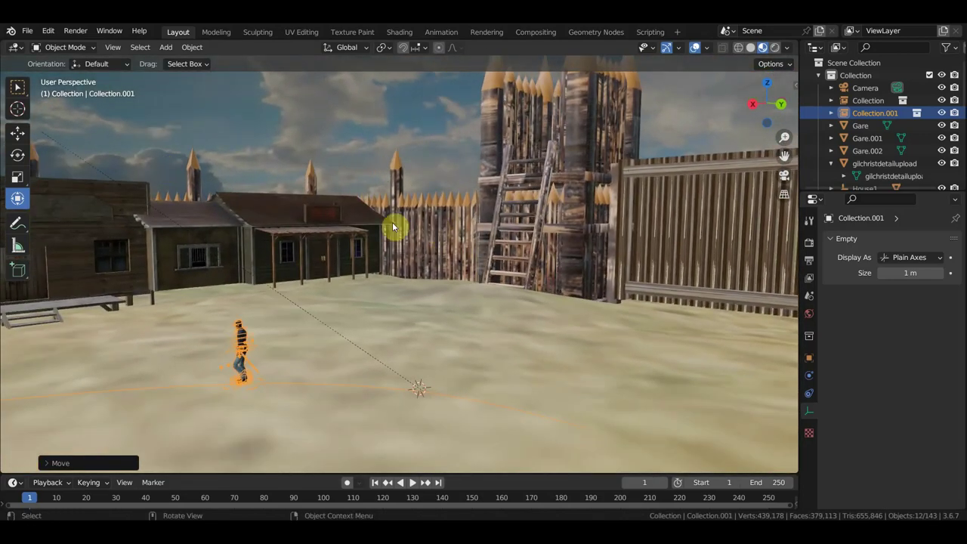
mouse_move(392, 225)
middle_mouse_down()
mouse_move(365, 237)
mouse_move(354, 295)
middle_mouse_up()
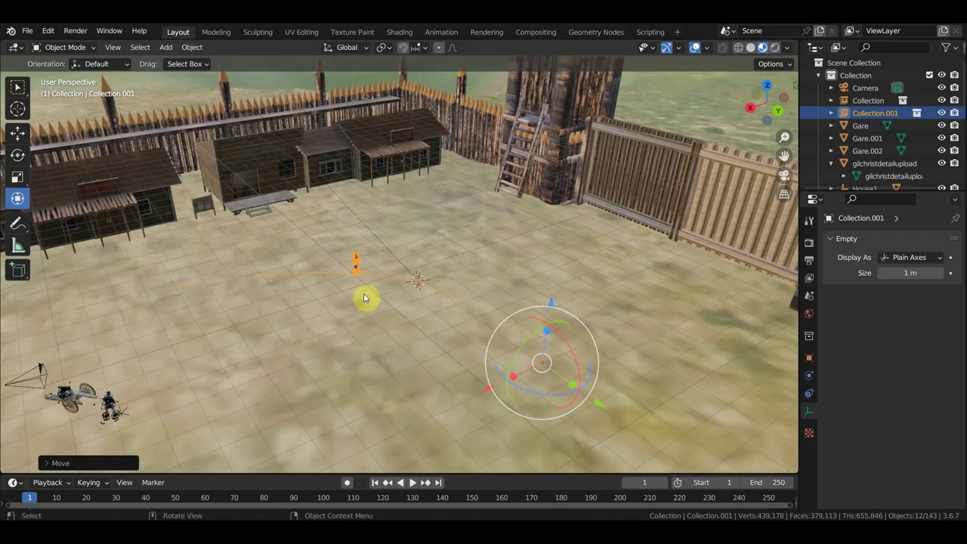
Step: In top view, hide the Skydome to show the grass and check the soldier's path
key("KP_7")
scroll(922, 162, "down", 3)
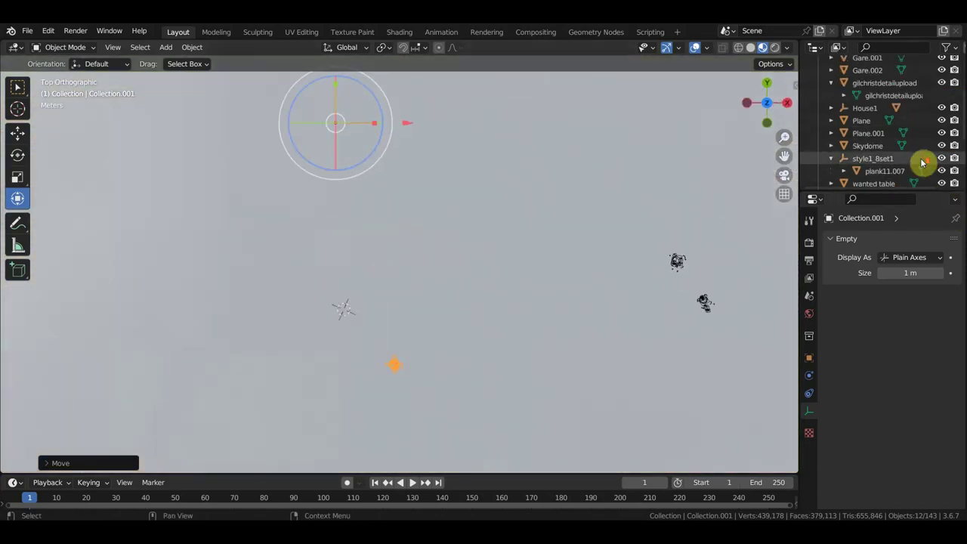
left_click(942, 147)
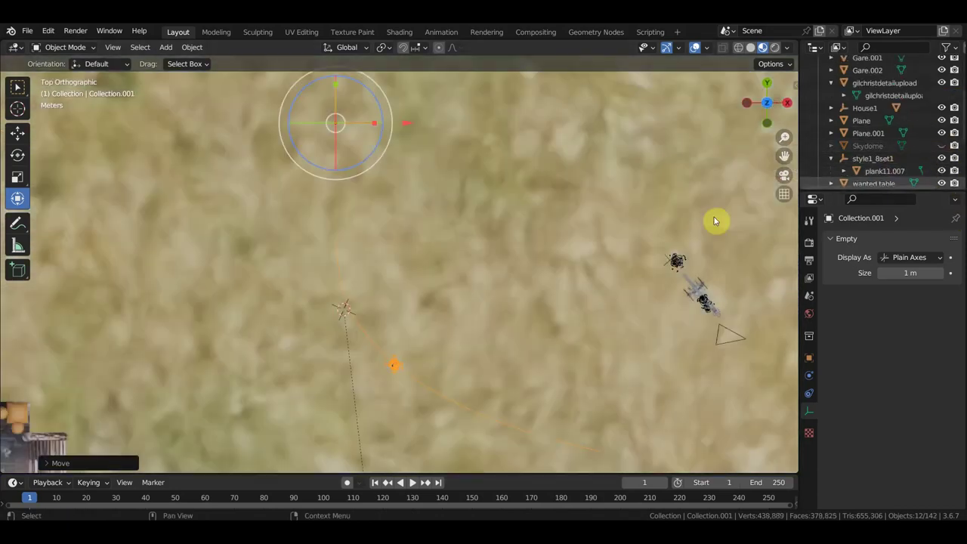
middle_click_drag(476, 380, 463, 242, "shift")
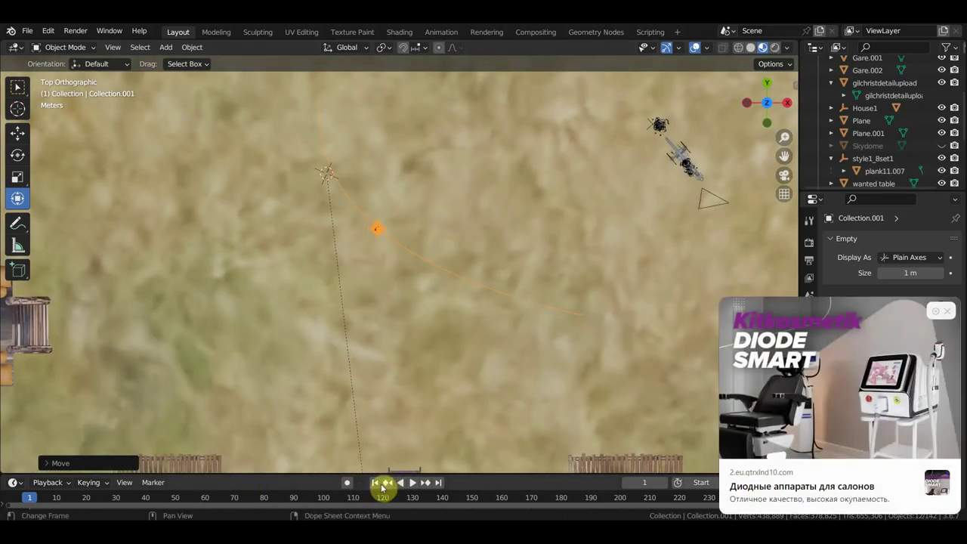
left_click(951, 311)
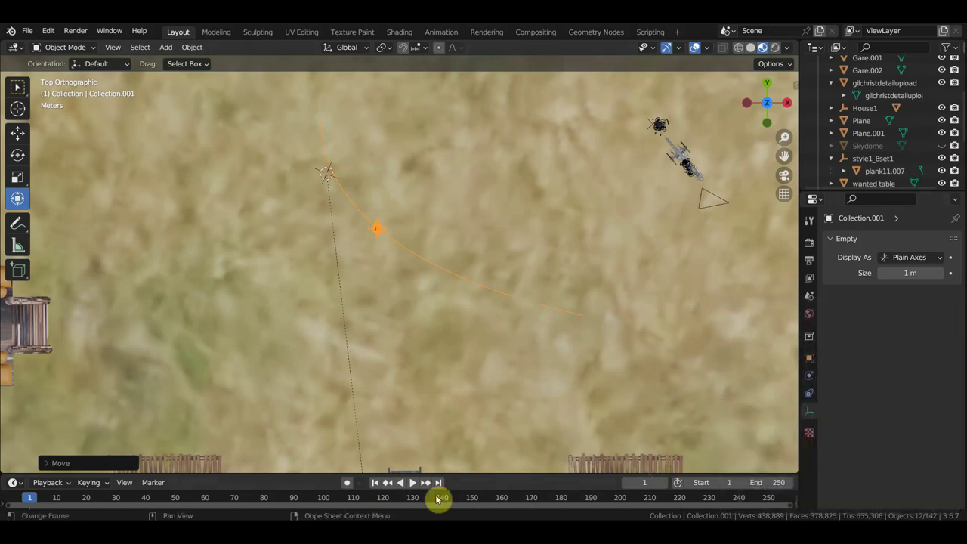
left_click(375, 484)
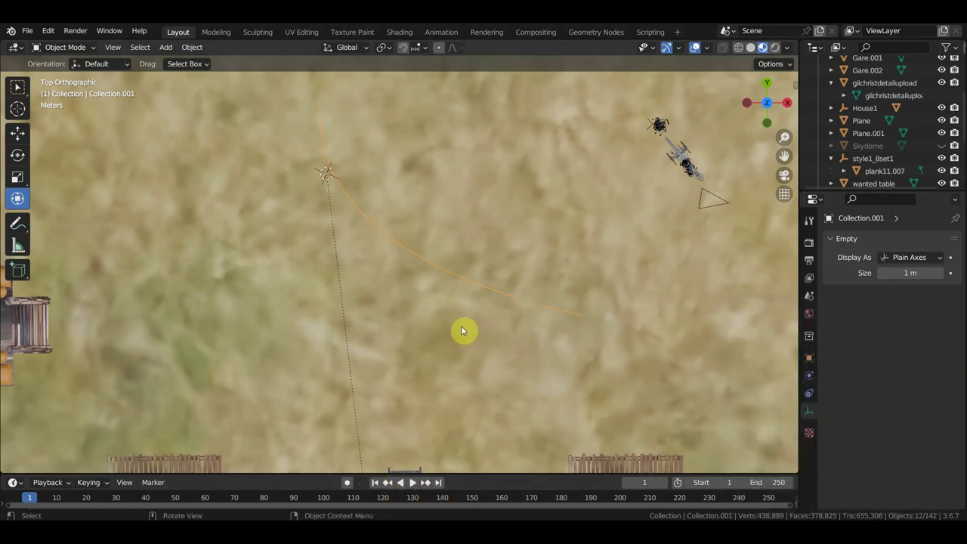
scroll(507, 341, "down", 2)
scroll(526, 350, "down", 1)
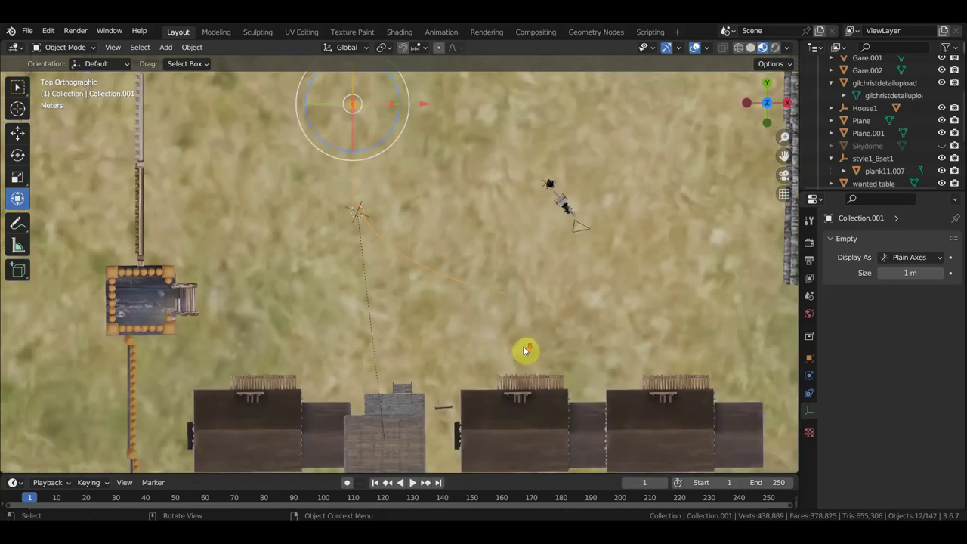
middle_click_drag(475, 296, 488, 360, "shift")
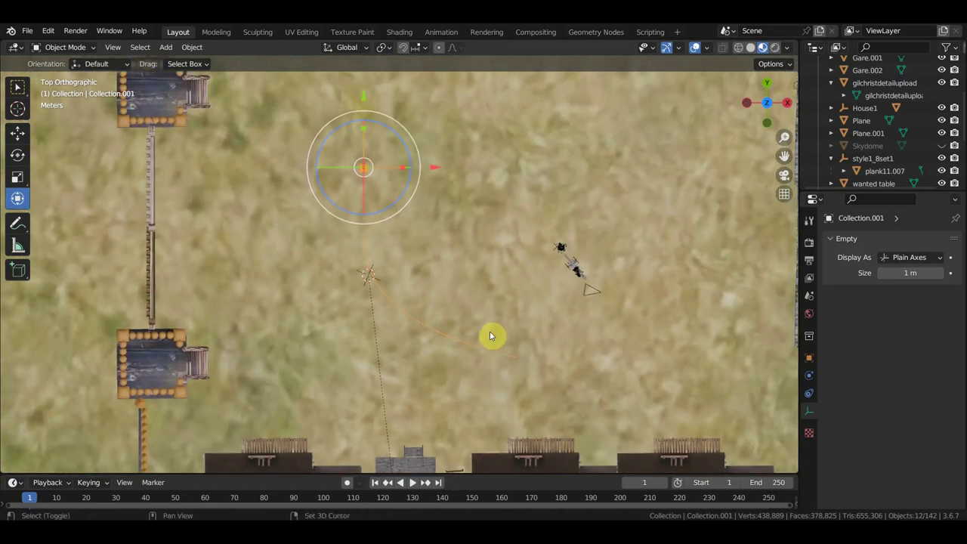
Step: Duplicate the soldier group's empty in place, slide the copy along X and give it a first turn
key("shift+d")
right_click(490, 337)
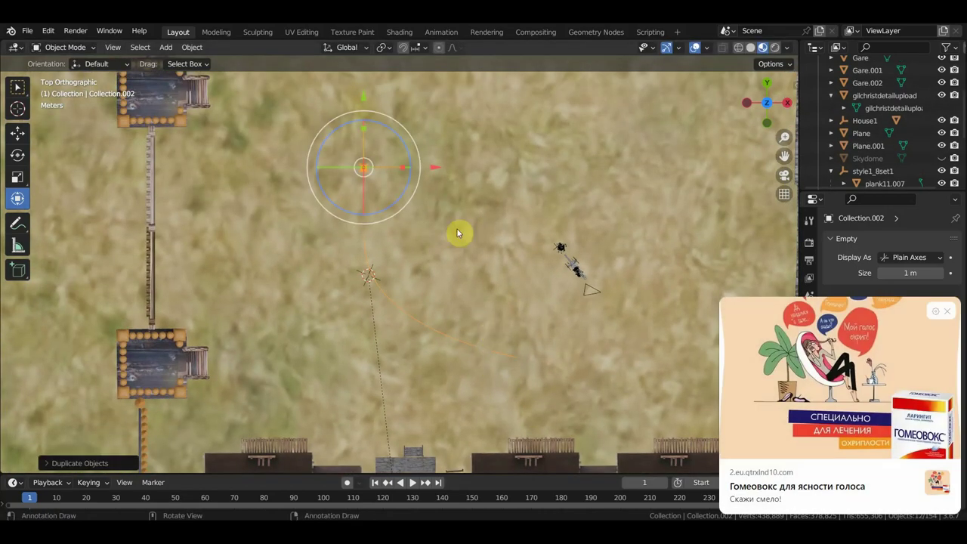
left_click(949, 312)
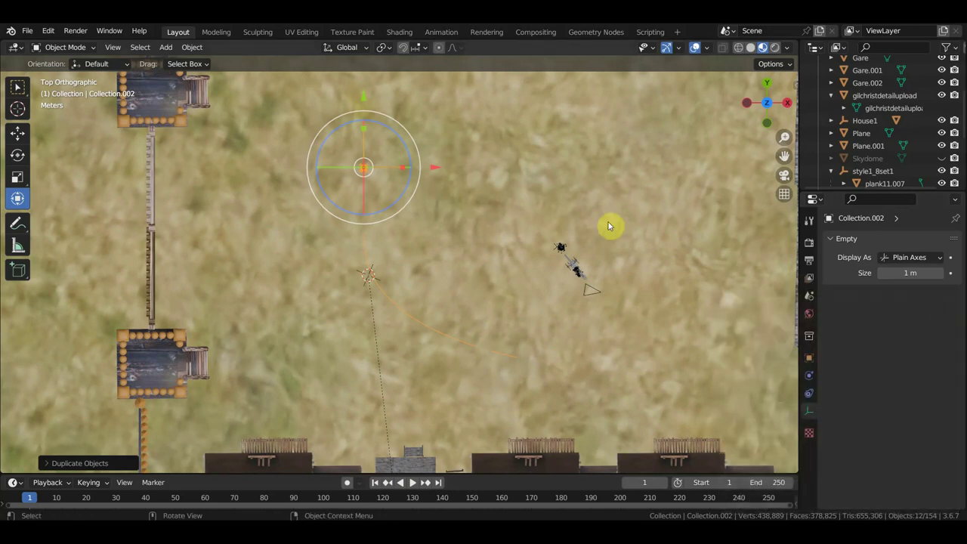
left_click_drag(441, 169, 448, 165)
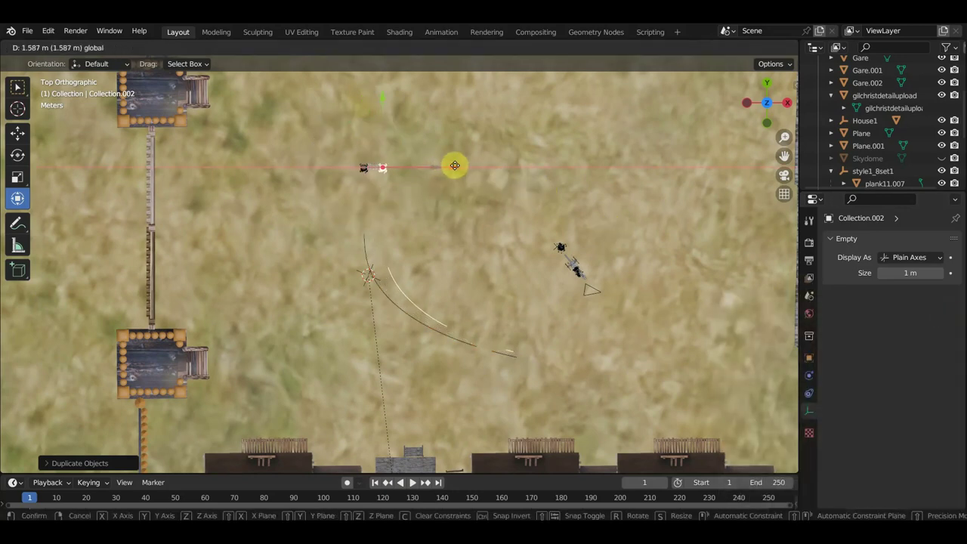
left_click_drag(455, 166, 456, 167)
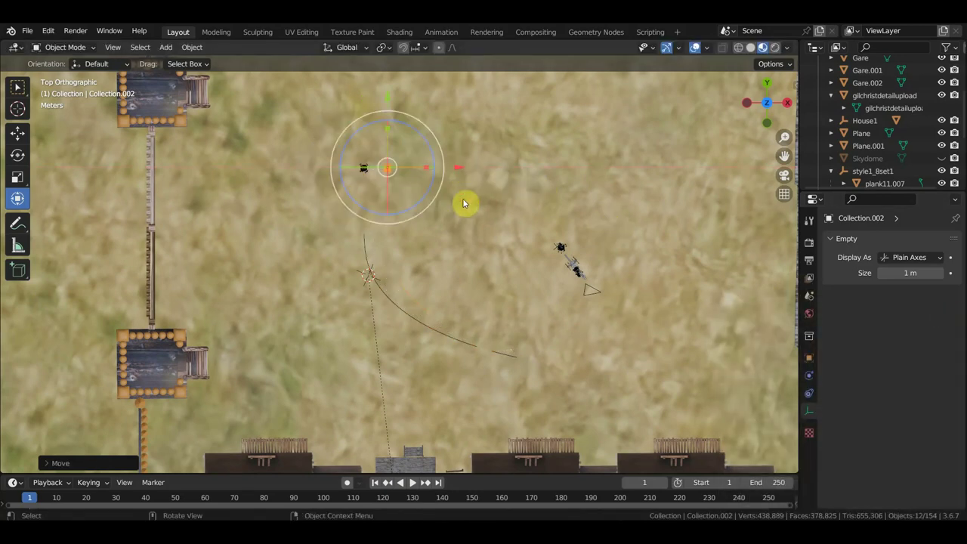
key("r")
left_click(490, 236)
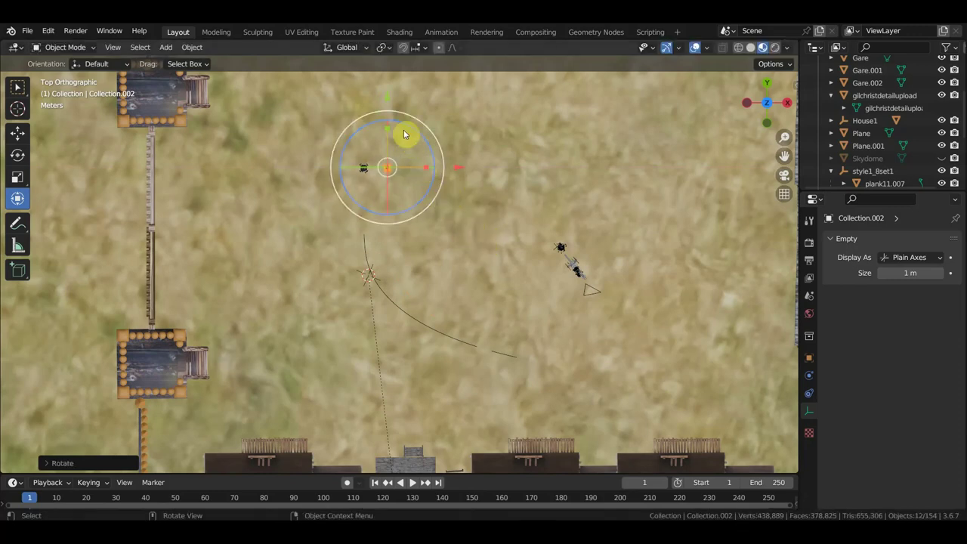
Step: Raise the copy vertically to ground level
middle_click_drag(414, 175, 248, 458)
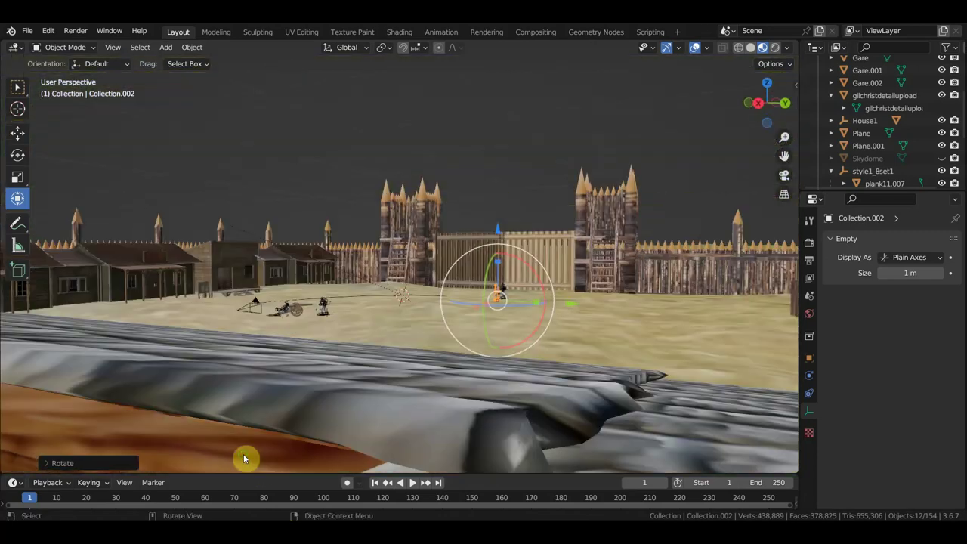
scroll(594, 298, "up", 5)
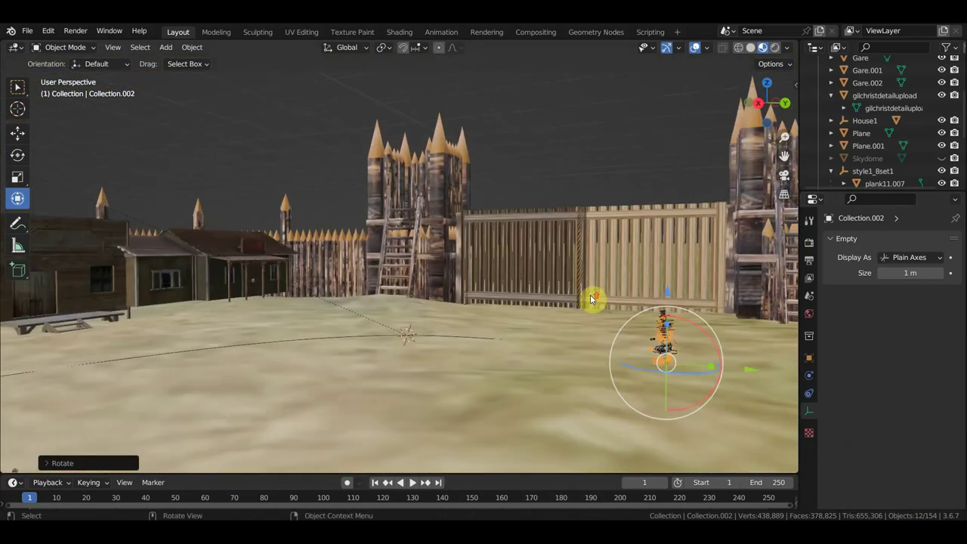
scroll(583, 324, "down", 1)
key("g")
key("z")
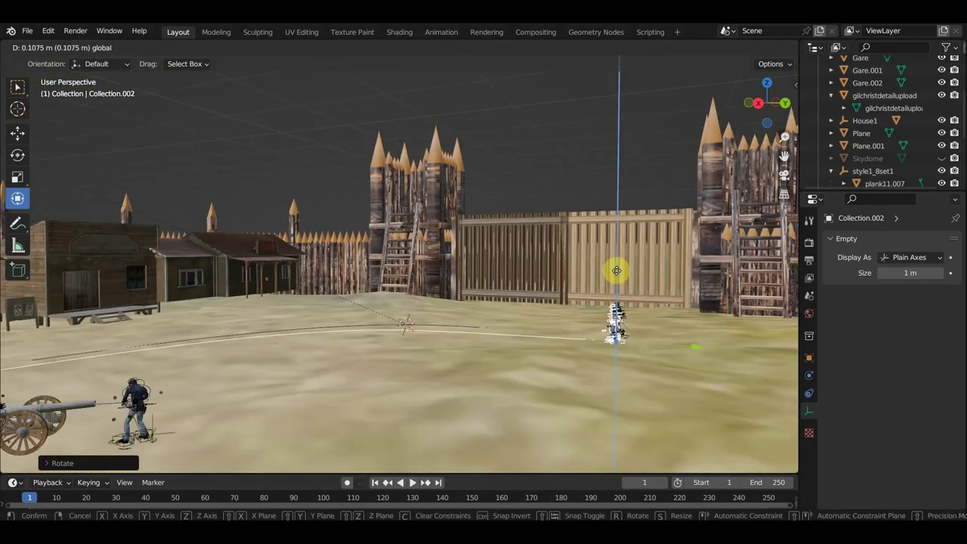
left_click(617, 270)
Step: Slide the copy along X beside the other soldier and turn it around the Z axis
middle_click_drag(479, 331, 356, 346)
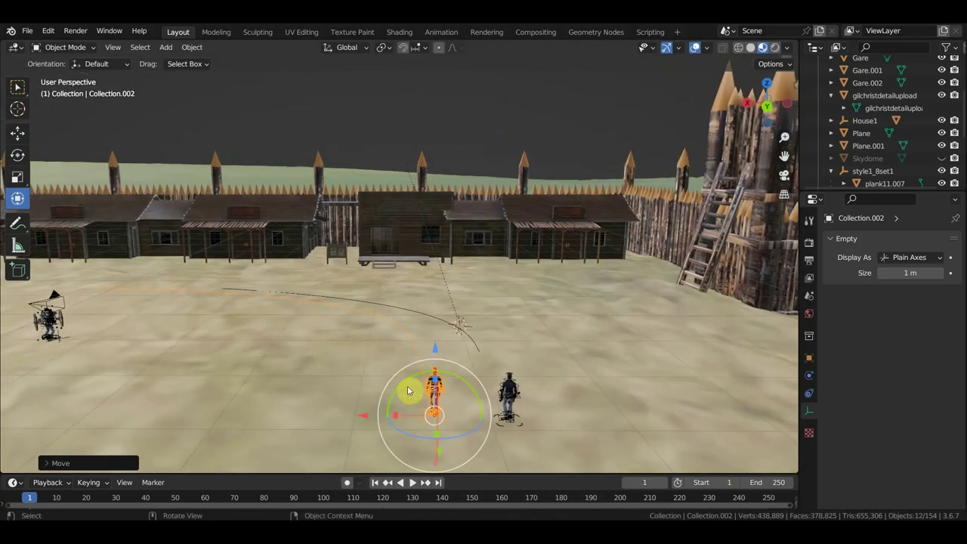
key("g")
key("x")
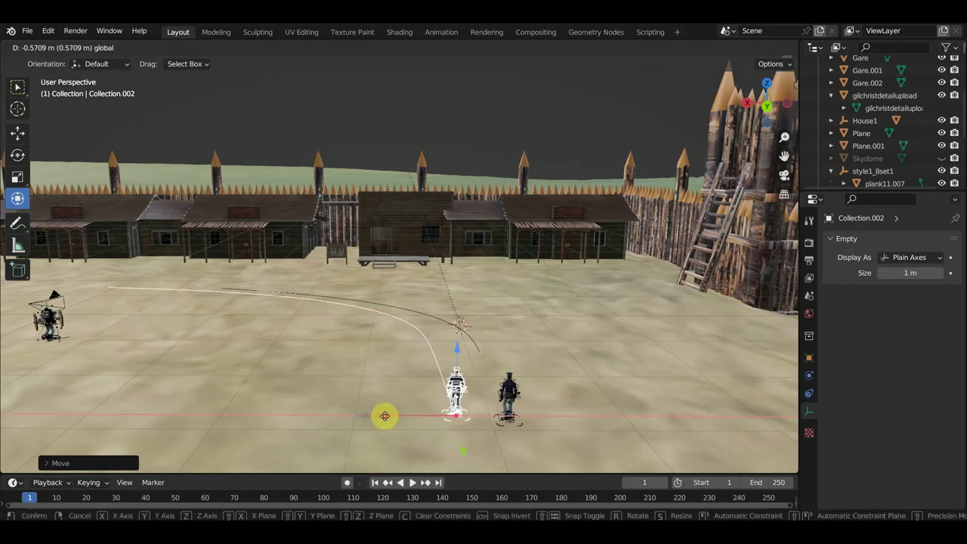
left_click(393, 418)
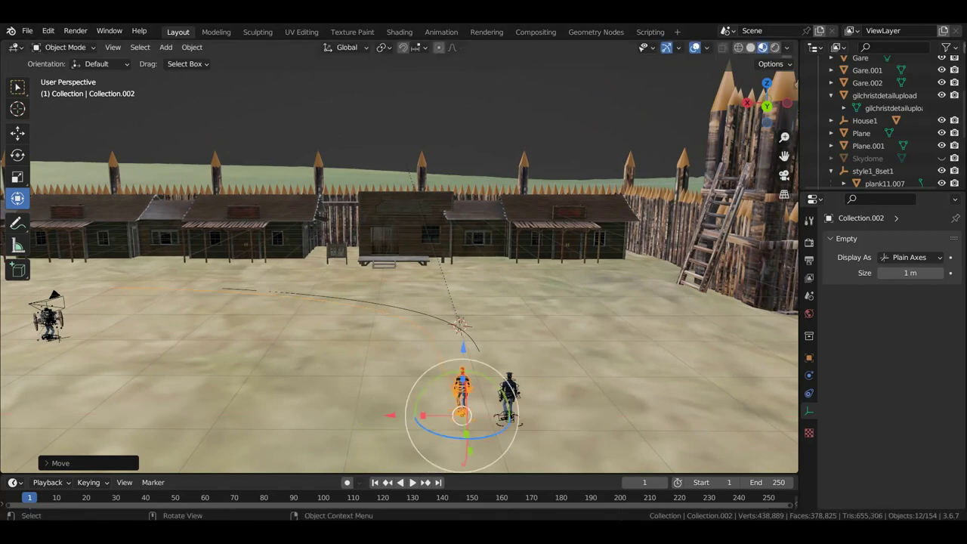
key("r")
key("z")
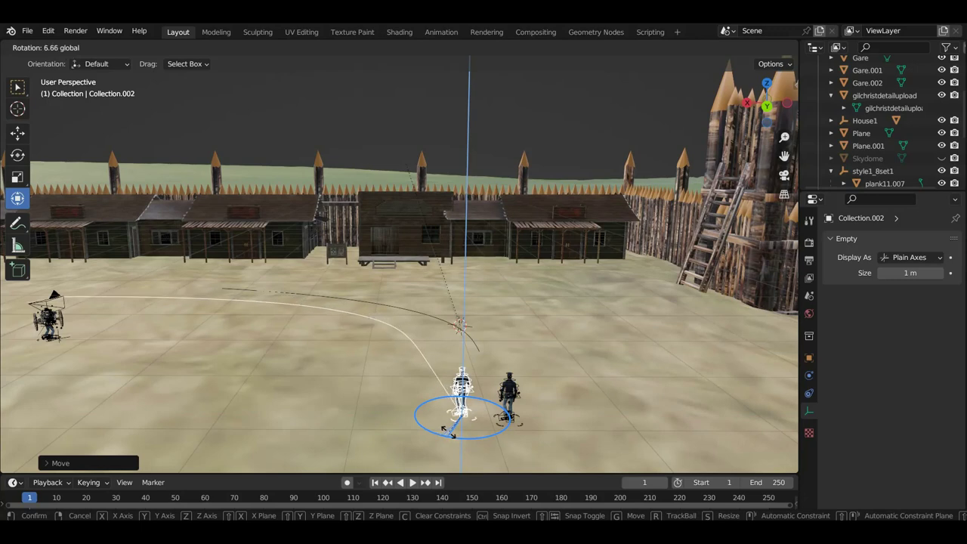
left_click(444, 429)
Step: Fine-tune the copy's heading to face along the path, checking it from the top view
middle_click_drag(522, 390, 486, 416)
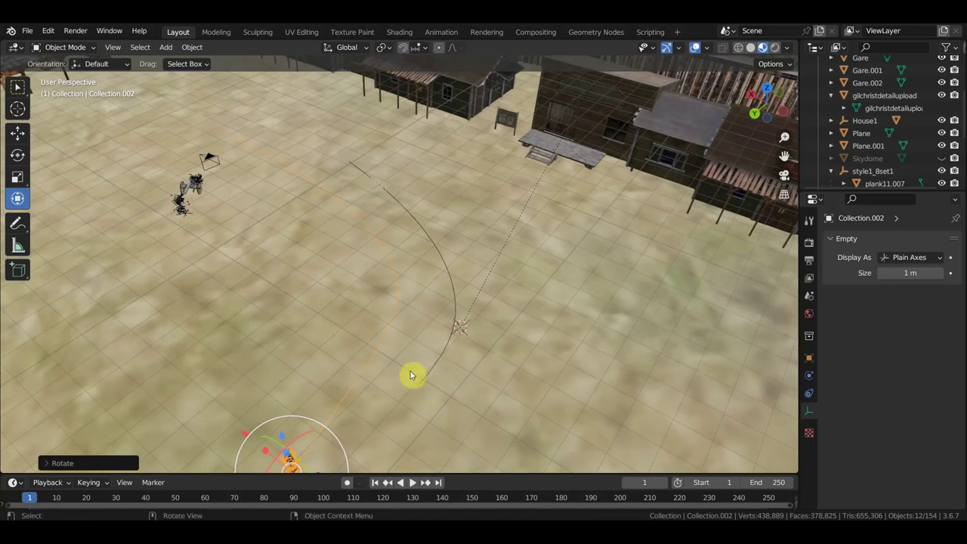
left_click_drag(336, 442, 341, 448)
middle_click_drag(341, 449, 422, 323)
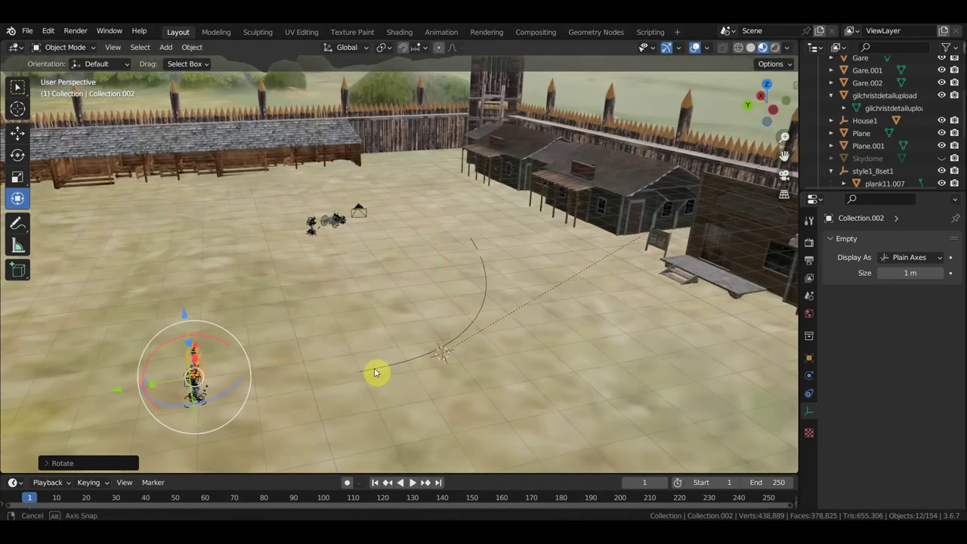
mouse_move(246, 346)
middle_mouse_down()
mouse_move(249, 330)
mouse_move(231, 328)
middle_mouse_up()
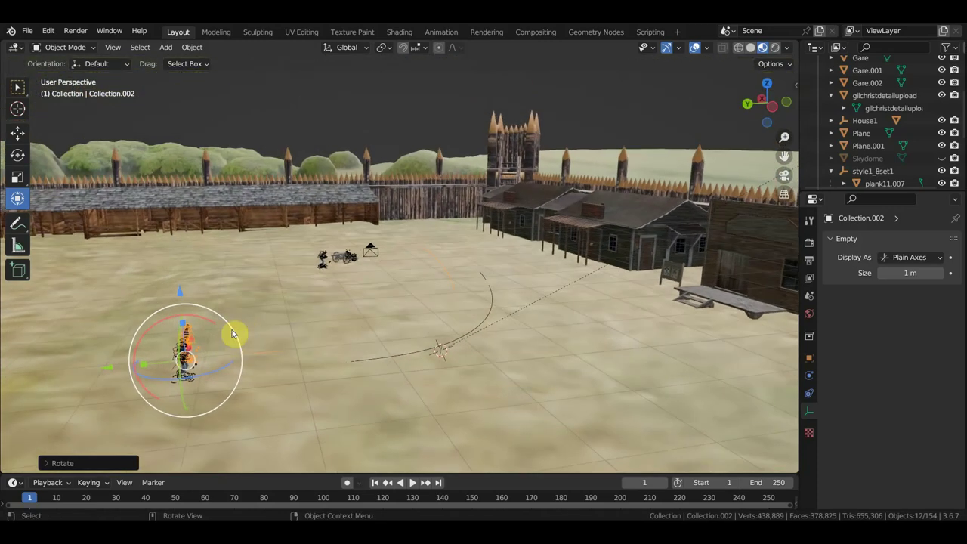
left_click_drag(233, 334, 230, 327)
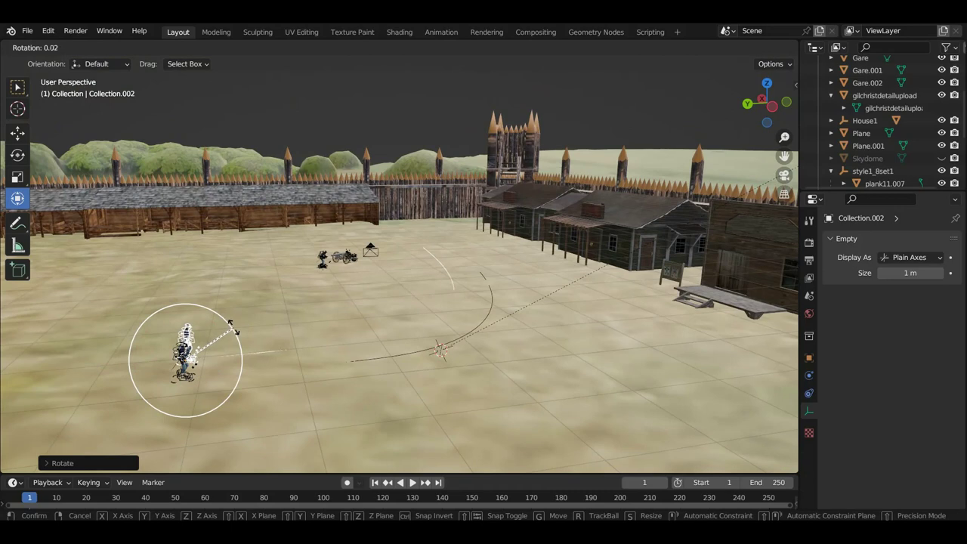
left_click_drag(232, 329, 341, 335)
mouse_move(341, 335)
middle_mouse_down()
mouse_move(352, 356)
mouse_move(416, 380)
mouse_move(436, 273)
middle_mouse_up()
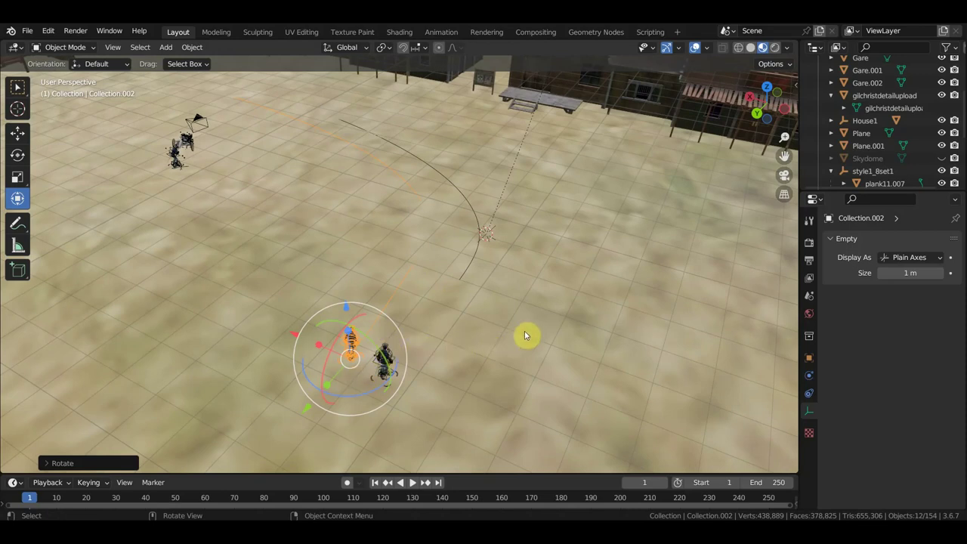
key("KP_7")
mouse_move(555, 274)
middle_mouse_down("shift")
mouse_move(540, 215)
mouse_move(528, 317)
middle_mouse_up("shift")
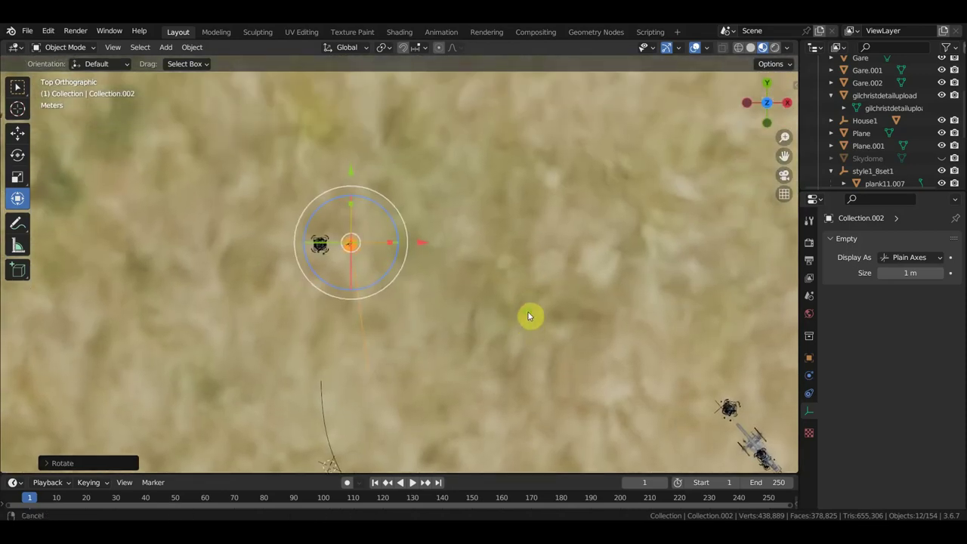
Step: Duplicate the soldier group again and move the new copy up along the Y axis
key("shift+d")
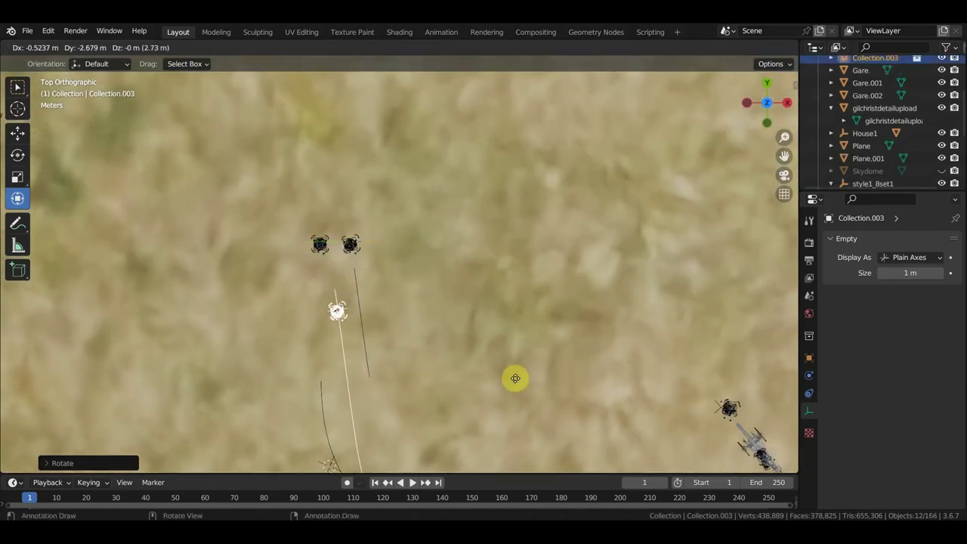
left_click(514, 380)
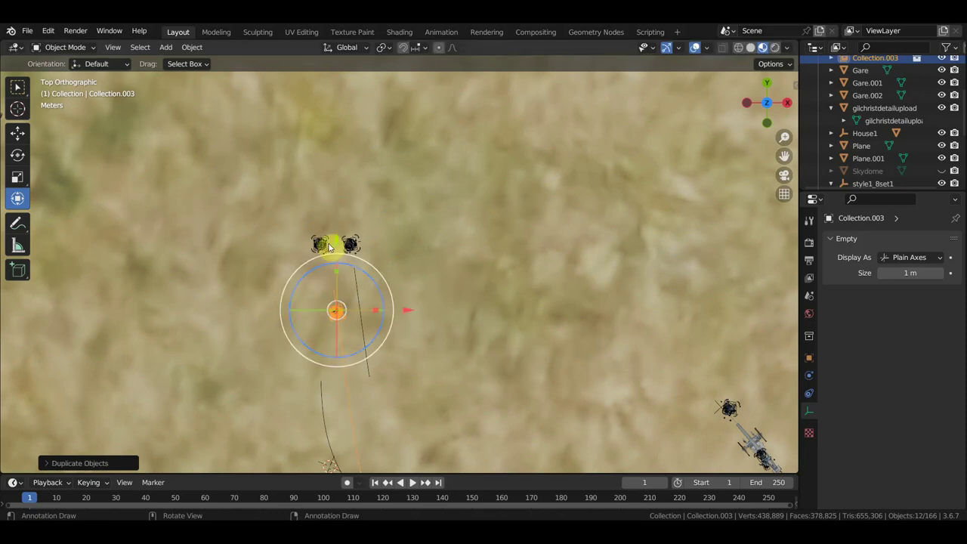
left_click_drag(329, 246, 339, 222)
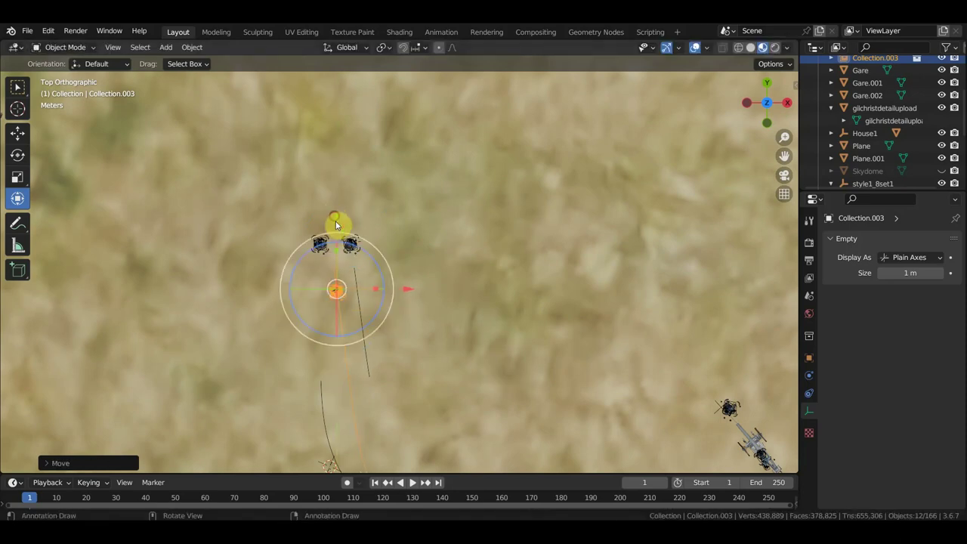
scroll(436, 318, "down", 2)
scroll(453, 311, "down", 2, "shift")
scroll(463, 279, "down", 1, "shift")
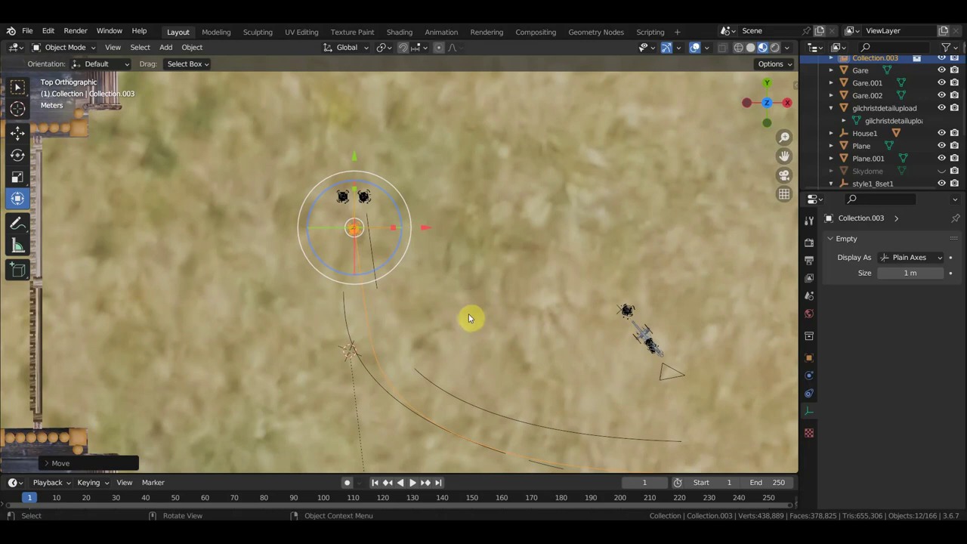
Step: Rotate the new copy and slide it along X next to the other soldiers
key("r")
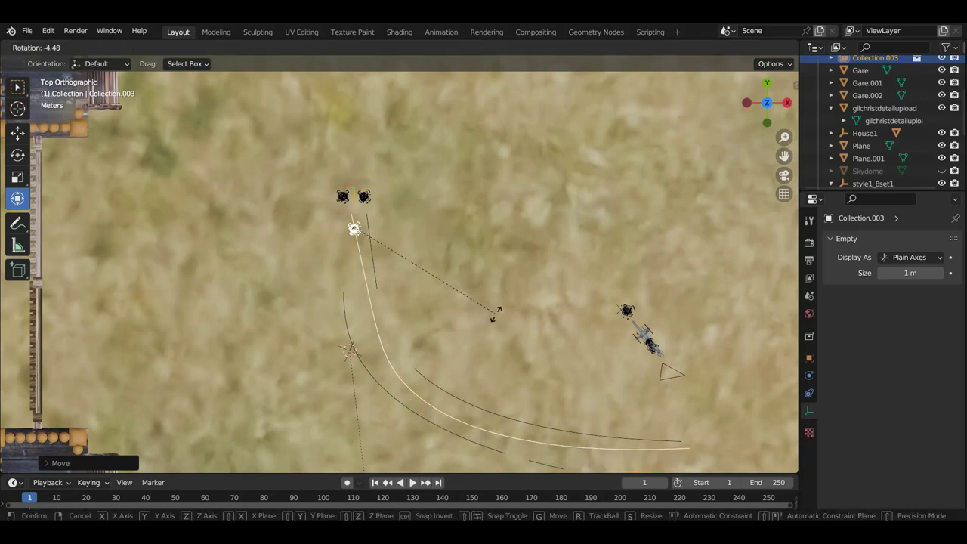
left_click(496, 314)
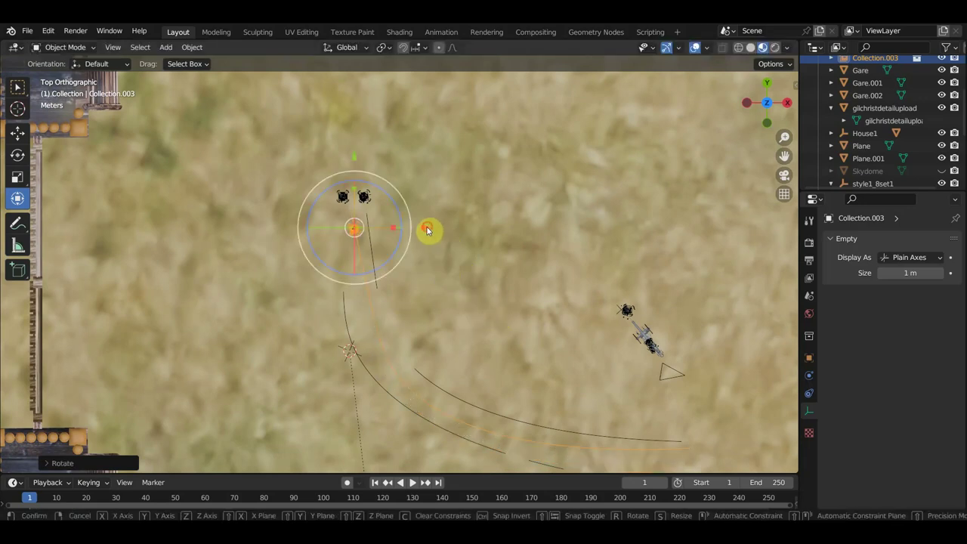
key("g")
key("x")
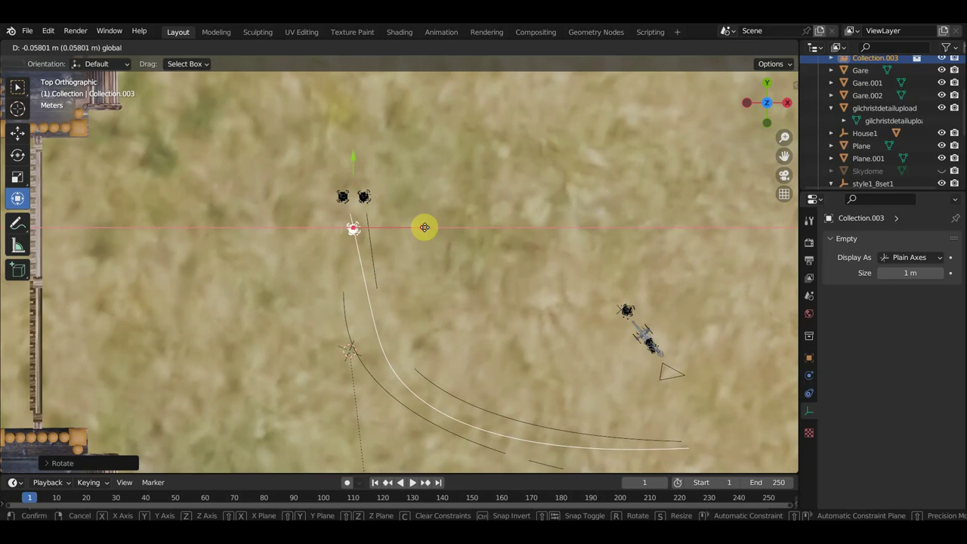
left_click(425, 226)
mouse_move(428, 228)
middle_mouse_down()
mouse_move(446, 239)
mouse_move(324, 186)
mouse_move(337, 168)
mouse_move(517, 240)
mouse_move(587, 244)
mouse_move(605, 221)
middle_mouse_up()
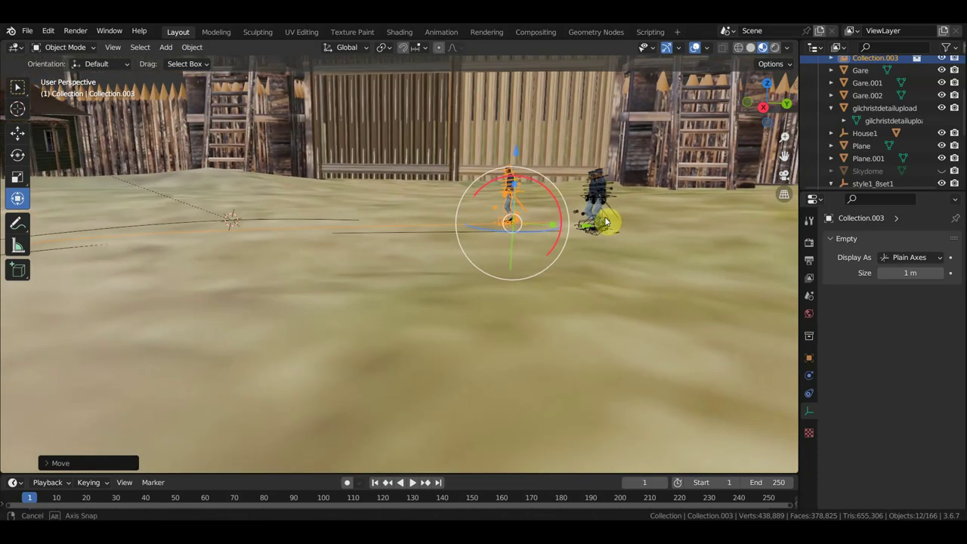
Step: Play the animation and watch the soldiers walk, pausing and resuming while orbiting around them
key("space")
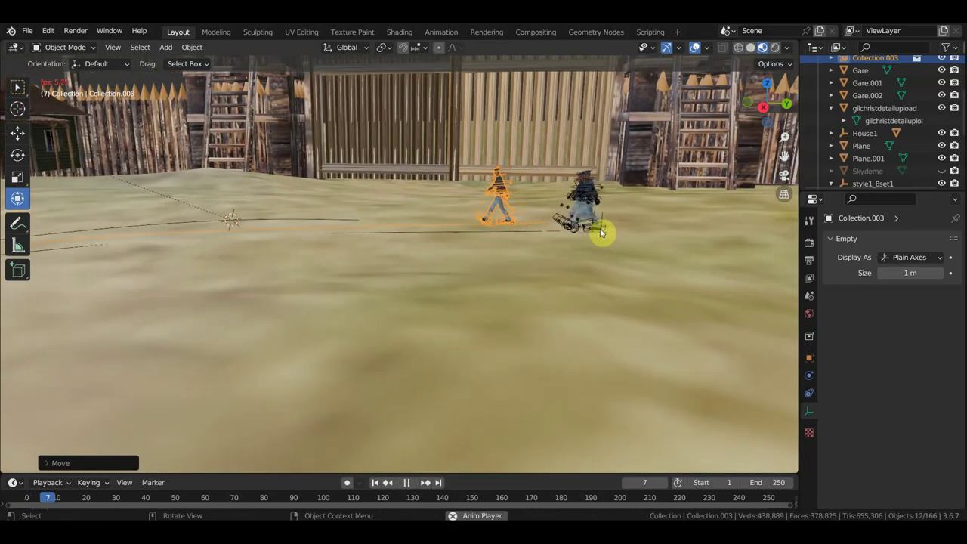
mouse_move(546, 250)
middle_mouse_down()
mouse_move(492, 278)
mouse_move(320, 270)
middle_mouse_up()
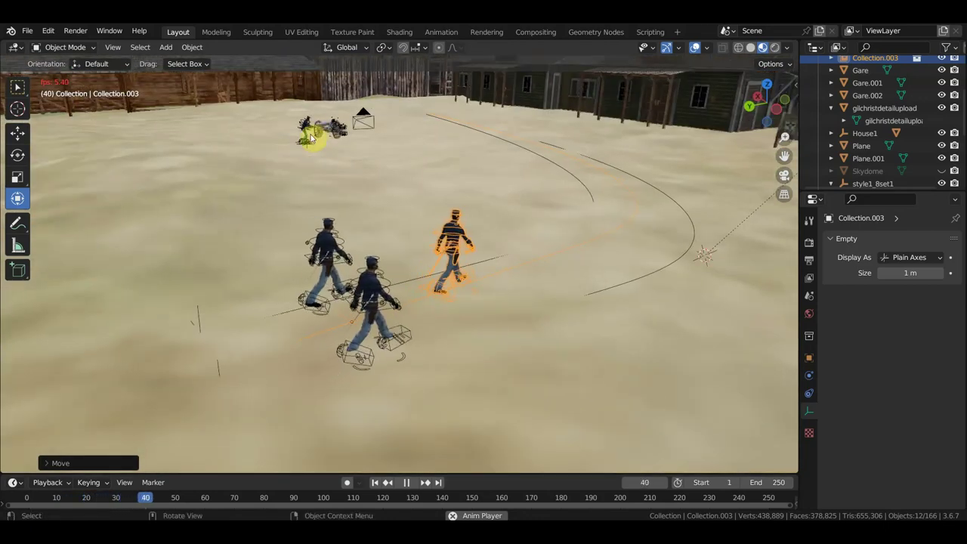
key("space")
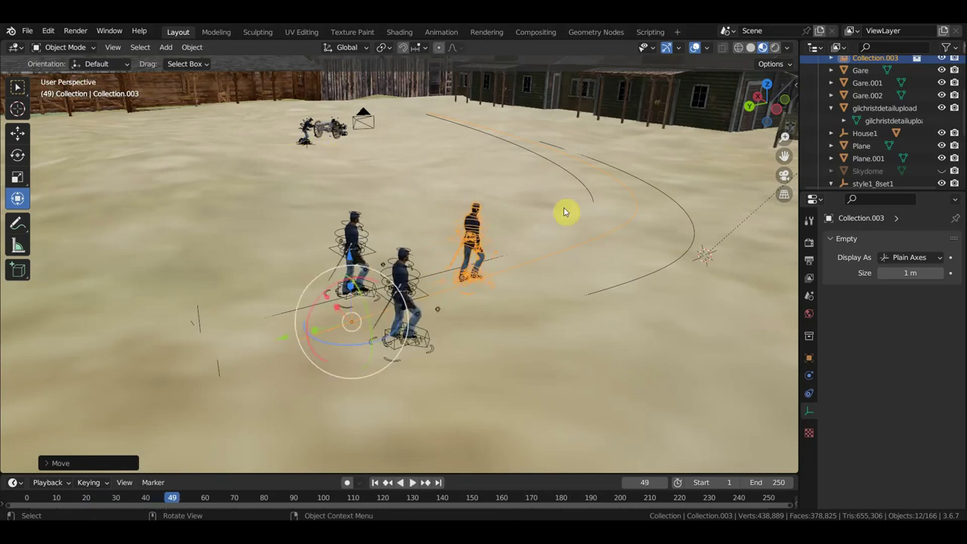
mouse_move(564, 212)
middle_mouse_down()
mouse_move(516, 198)
mouse_move(521, 206)
middle_mouse_up()
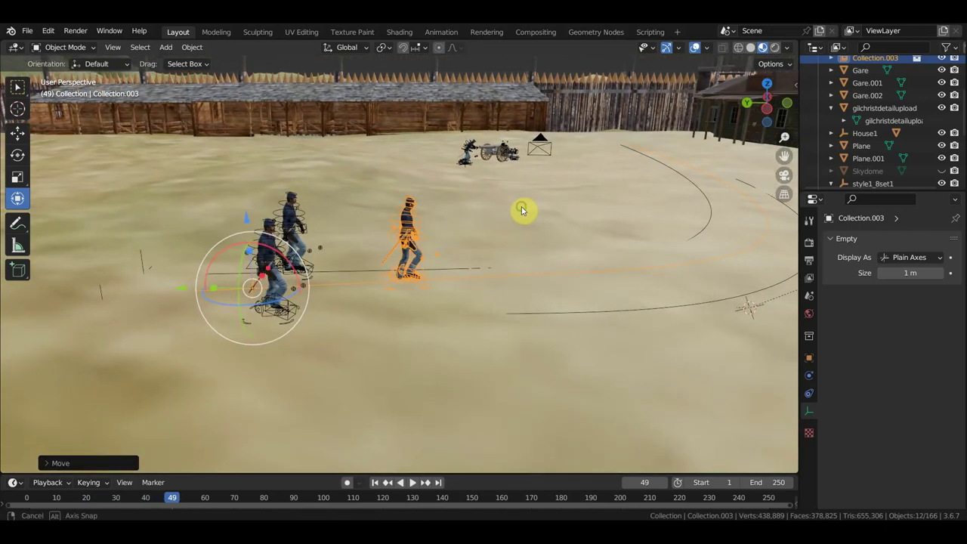
key("space")
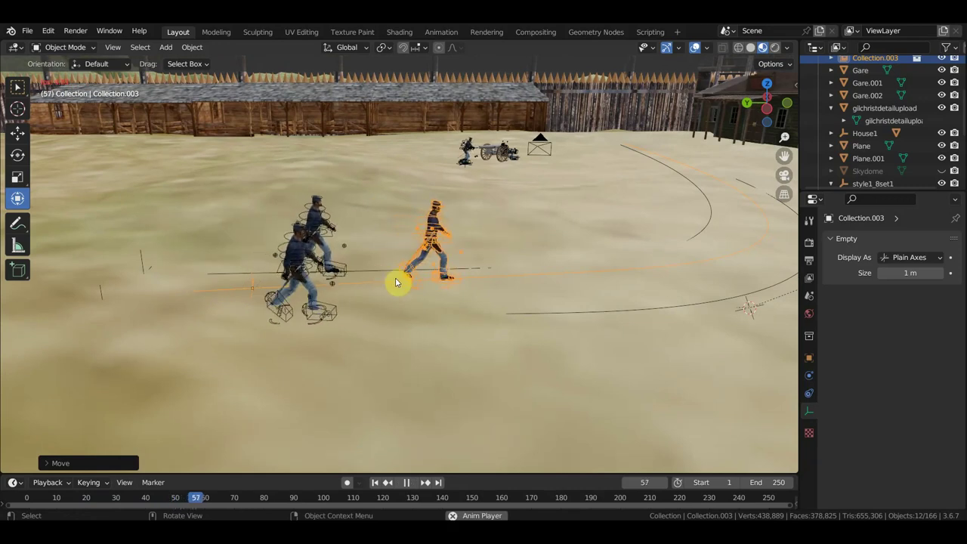
middle_click_drag(420, 279, 394, 275)
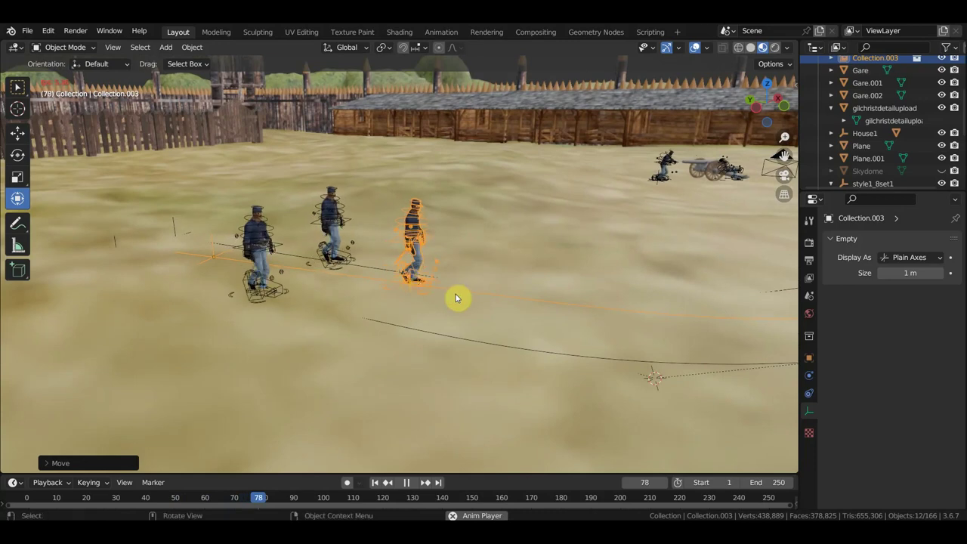
Step: Jump to frame 156, stop playback, then move to frame 190 to check the spacing
left_click(481, 501)
key("space")
middle_click_drag(558, 408, 483, 368)
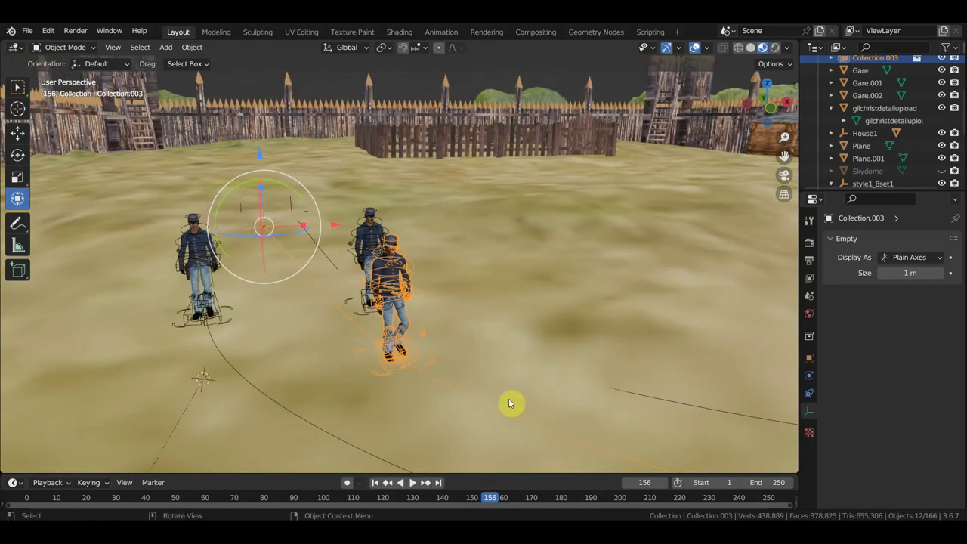
left_click(591, 500)
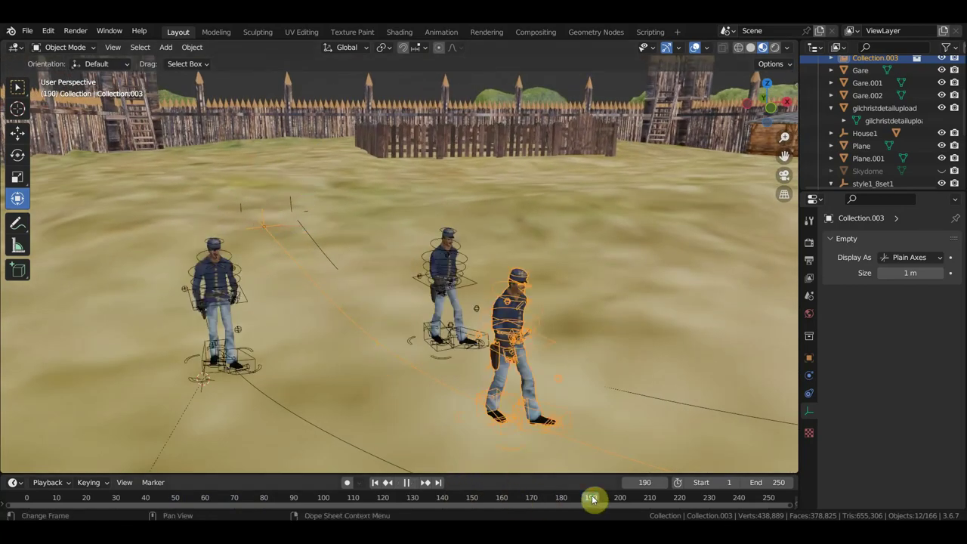
middle_click_drag(594, 416, 574, 421)
Step: Shift the middle soldier sideways along the X axis
left_click(148, 346)
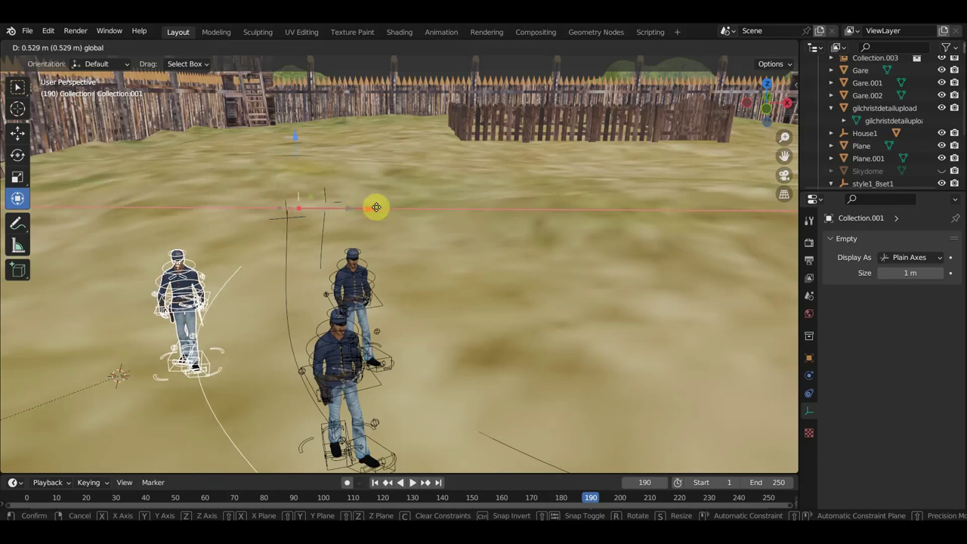
left_click(382, 212)
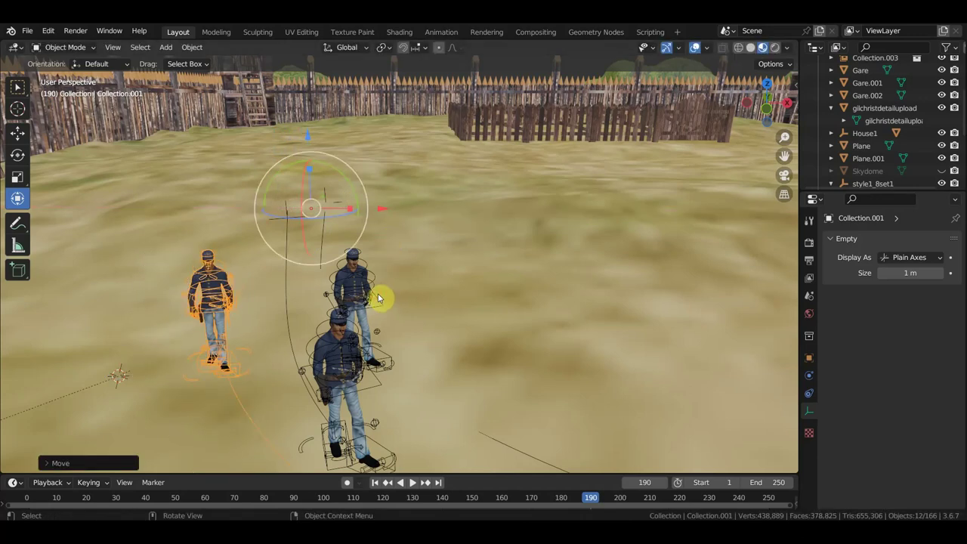
left_click(380, 287)
key("g")
key("x")
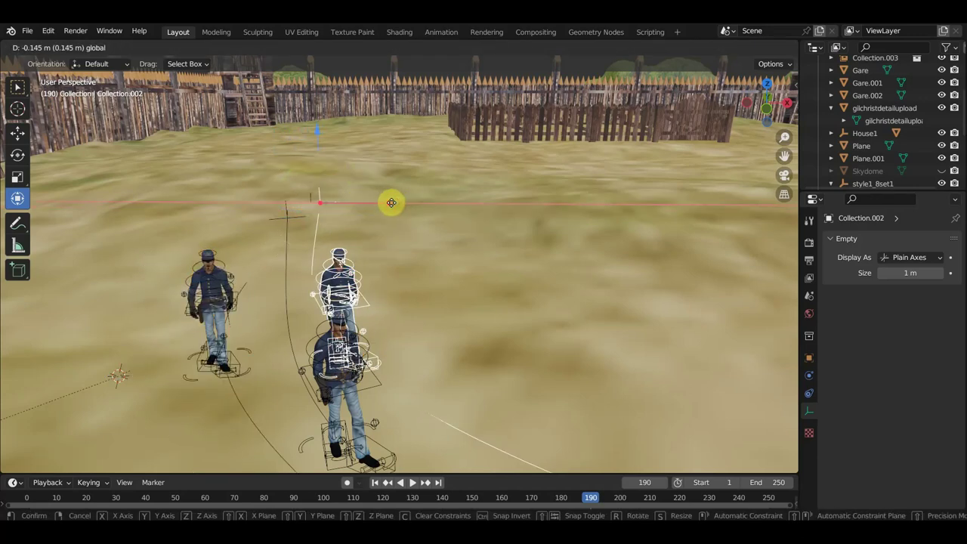
left_click(386, 204)
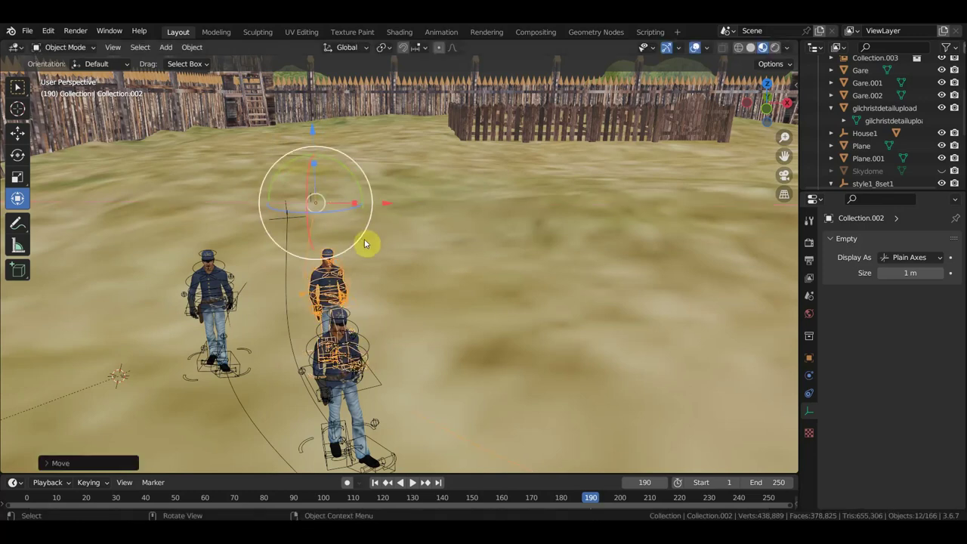
Step: Return to frame 1 and slide the front soldier sideways along X
left_click(375, 482)
middle_click_drag(411, 325, 423, 362)
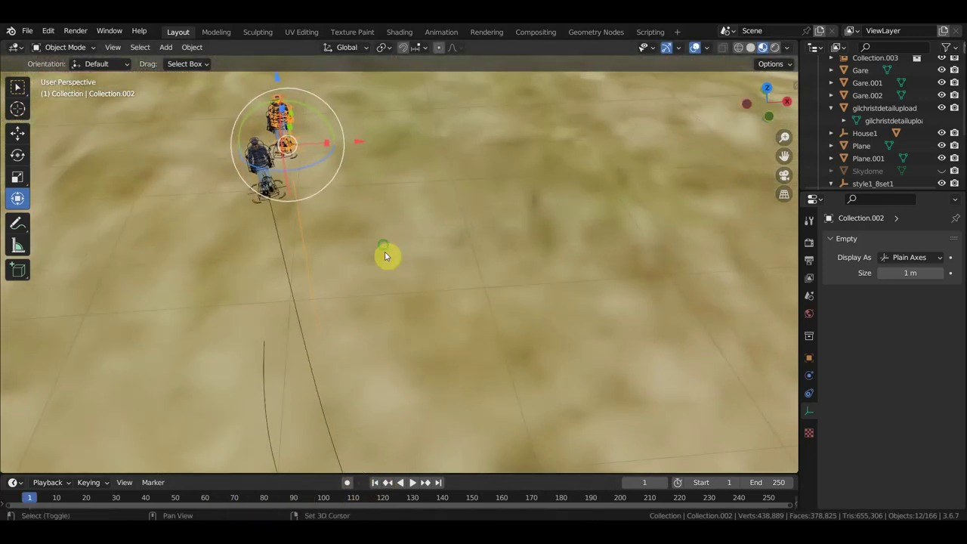
mouse_move(386, 255)
middle_mouse_down("shift")
mouse_move(455, 390)
mouse_move(433, 380)
middle_mouse_up("shift")
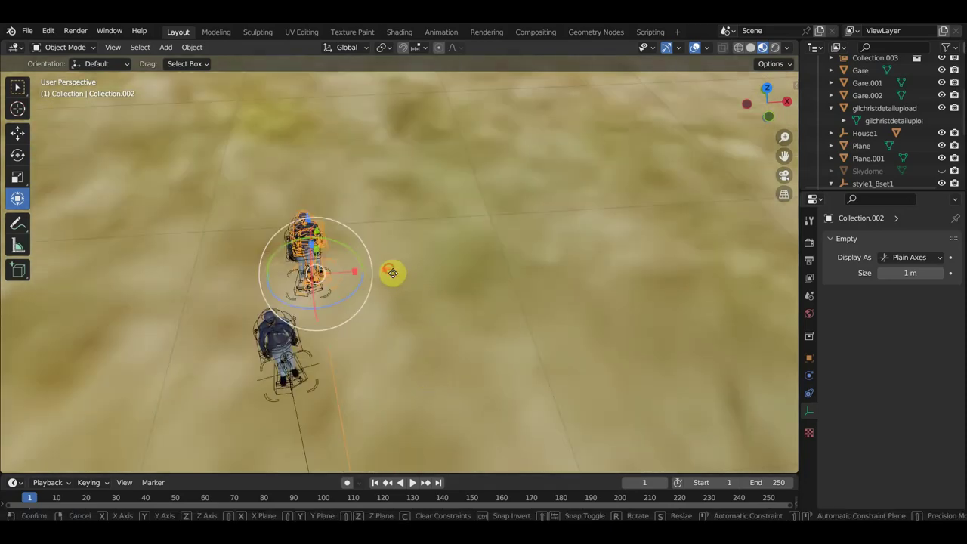
left_click_drag(388, 269, 394, 274)
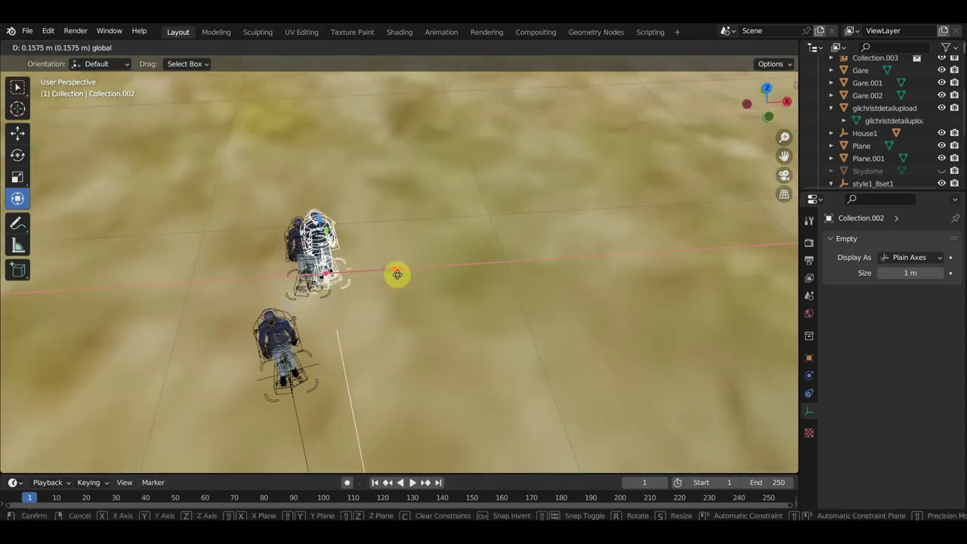
left_click_drag(395, 274, 331, 261)
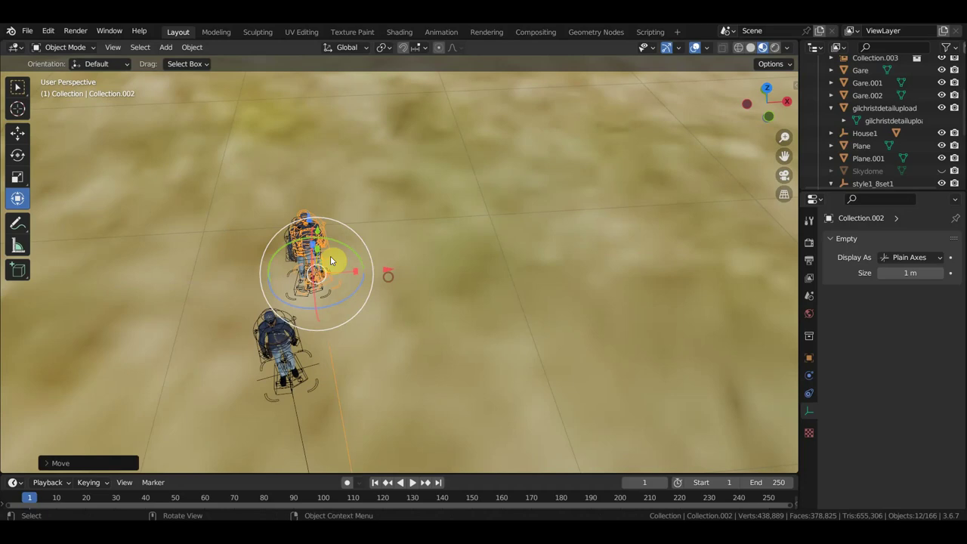
Step: Shift the Collection.001 soldier group sideways along the X axis
left_click(297, 297)
left_click(286, 295)
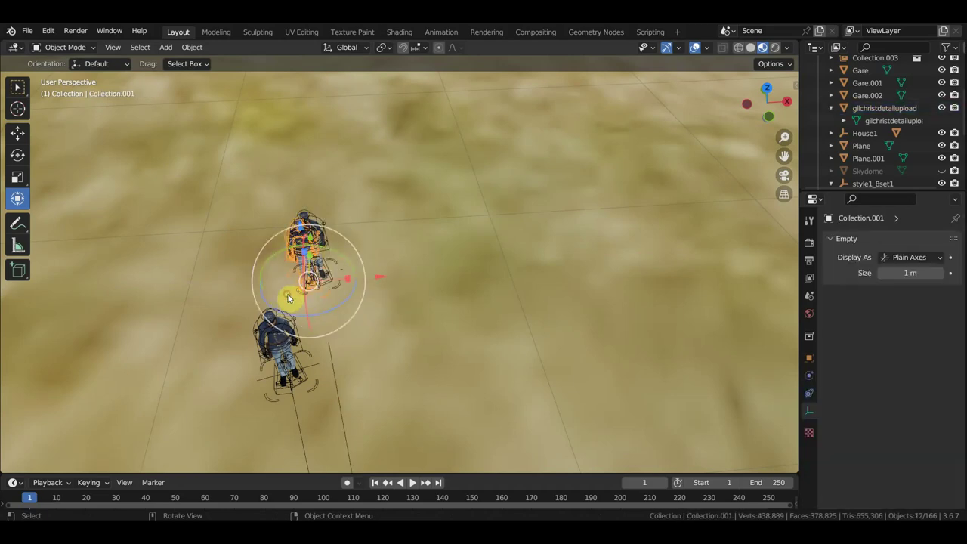
key("shift+d")
key("x")
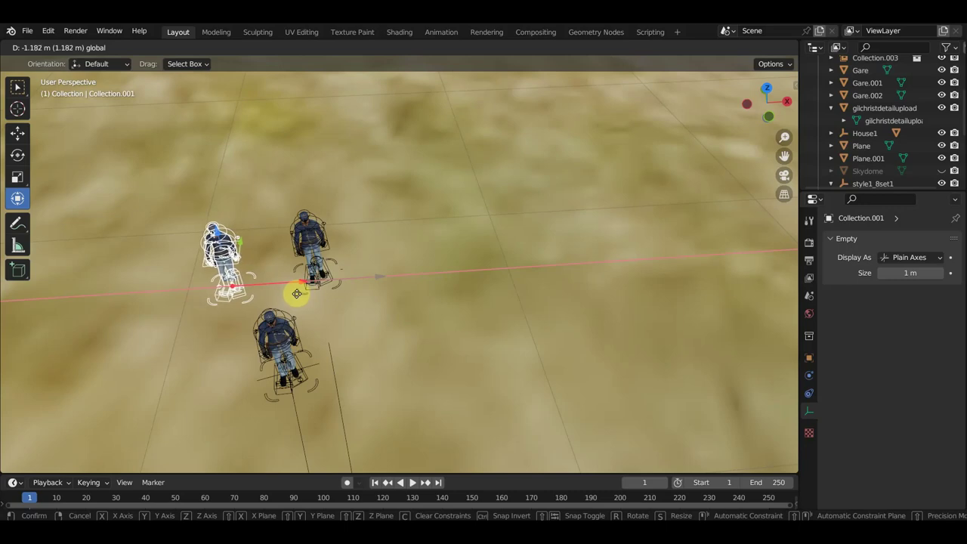
left_click(341, 308)
mouse_move(342, 309)
middle_mouse_down()
mouse_move(544, 302)
mouse_move(494, 360)
middle_mouse_up()
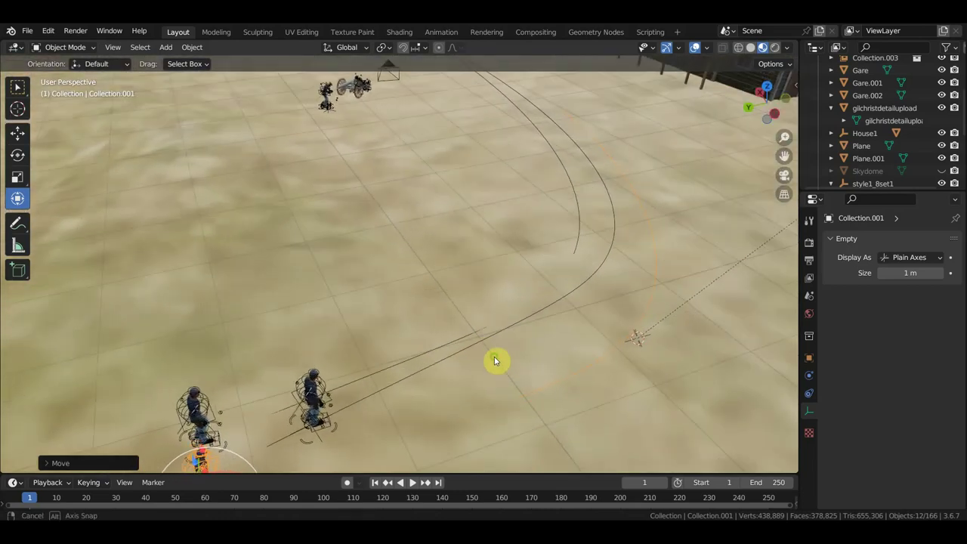
mouse_move(642, 331)
middle_mouse_down()
mouse_move(681, 355)
mouse_move(628, 352)
middle_mouse_up()
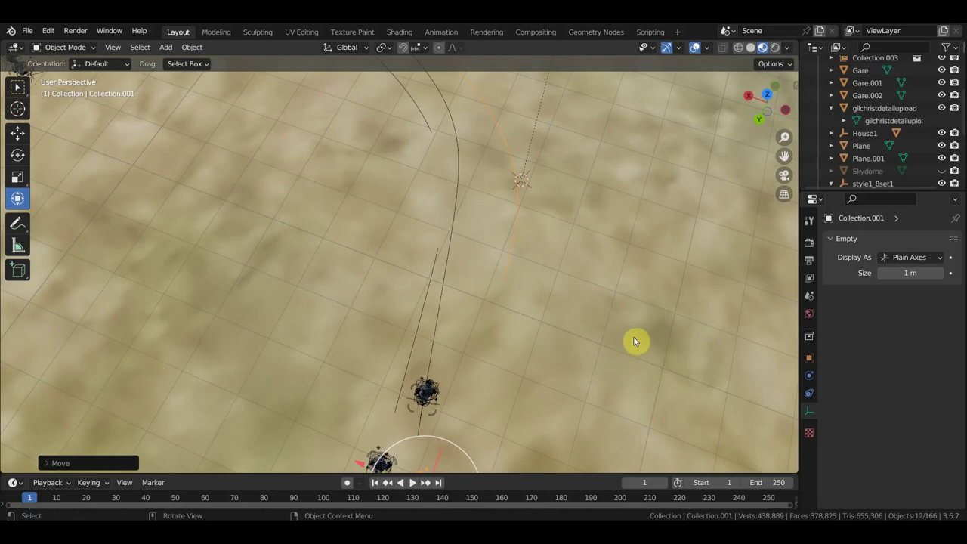
Step: Rotate Collection.001 and Collection.002 so each lines up with its path
key("r")
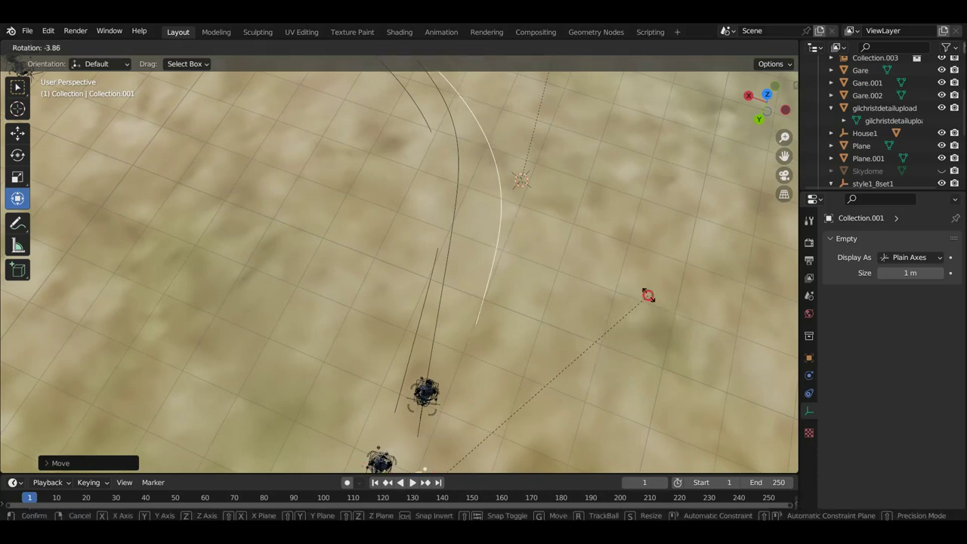
left_click(517, 300)
left_click(417, 327)
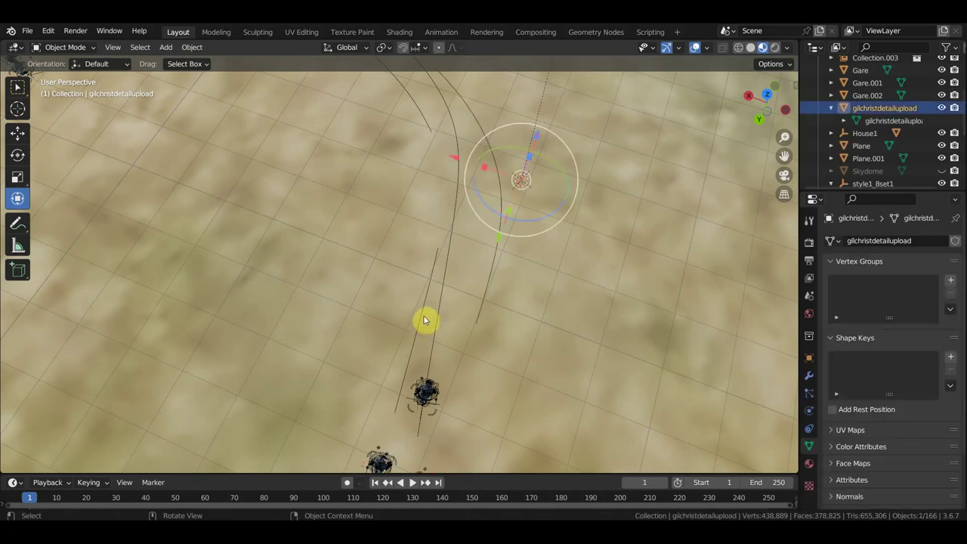
left_click(423, 314)
key("r")
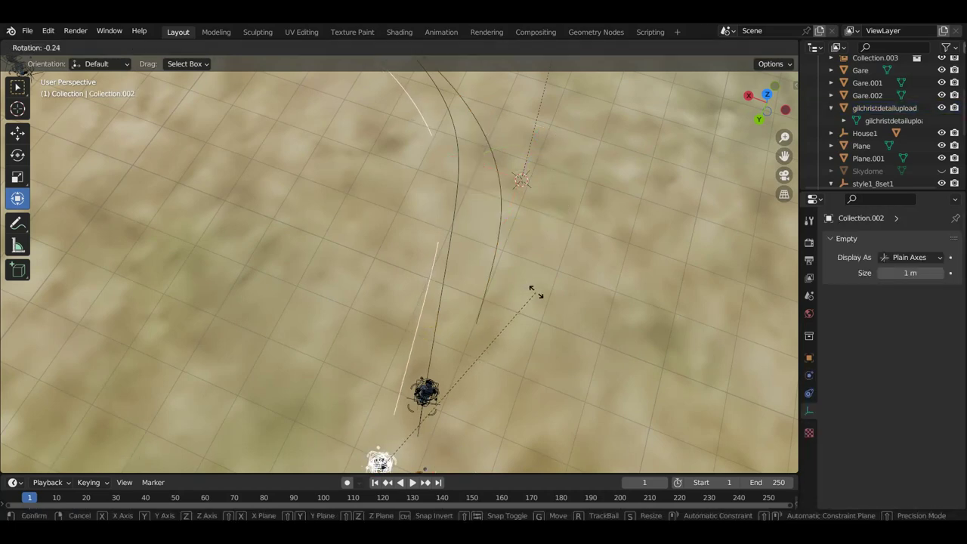
left_click(527, 288)
left_click(501, 262)
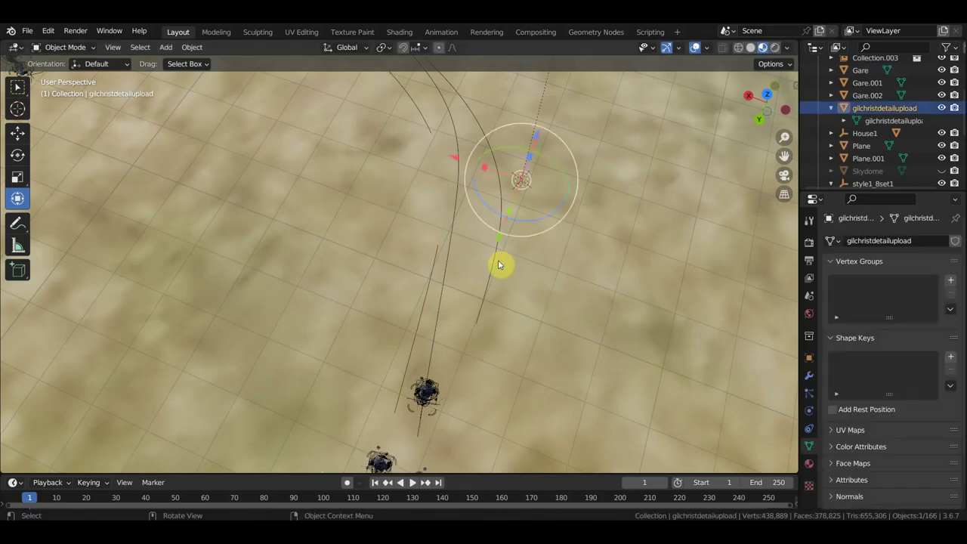
left_click(495, 264)
key("r")
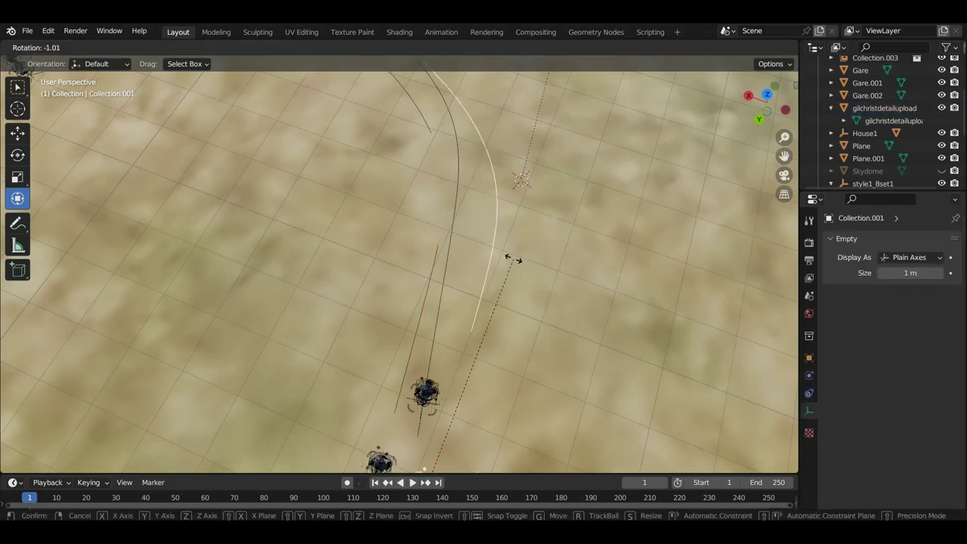
left_click(518, 261)
mouse_move(518, 261)
middle_mouse_down()
mouse_move(472, 223)
mouse_move(449, 218)
middle_mouse_up()
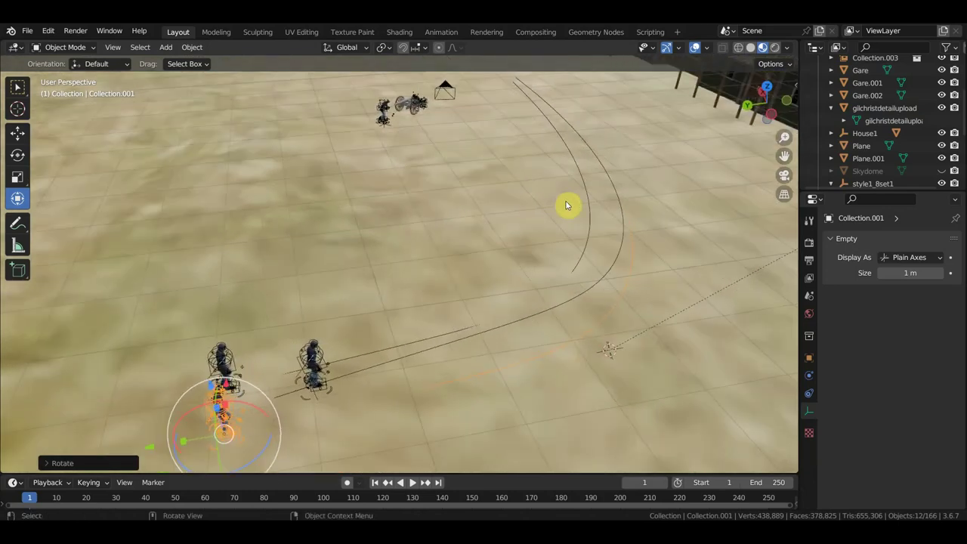
Step: Play the animation and jump to frame 215 to watch the three soldiers round the curve
key("space")
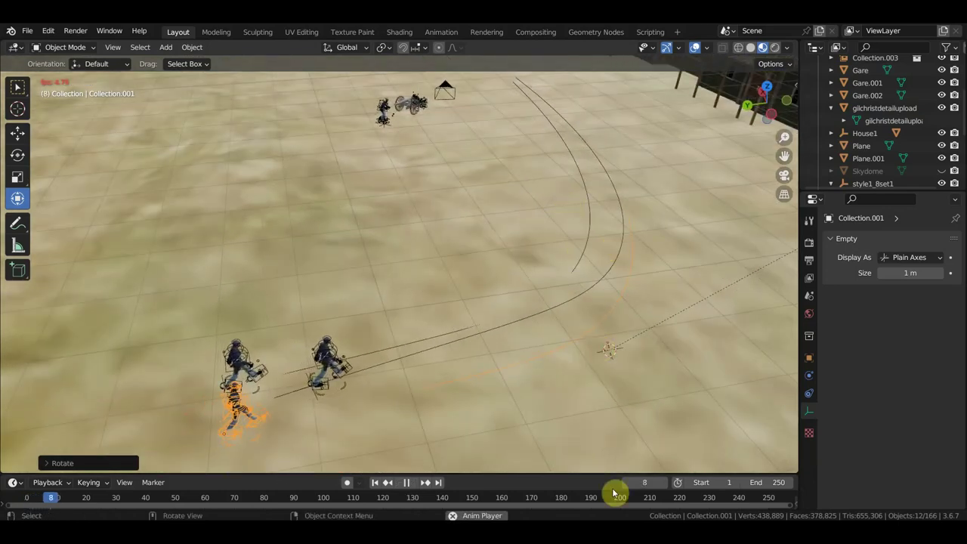
left_click(651, 499)
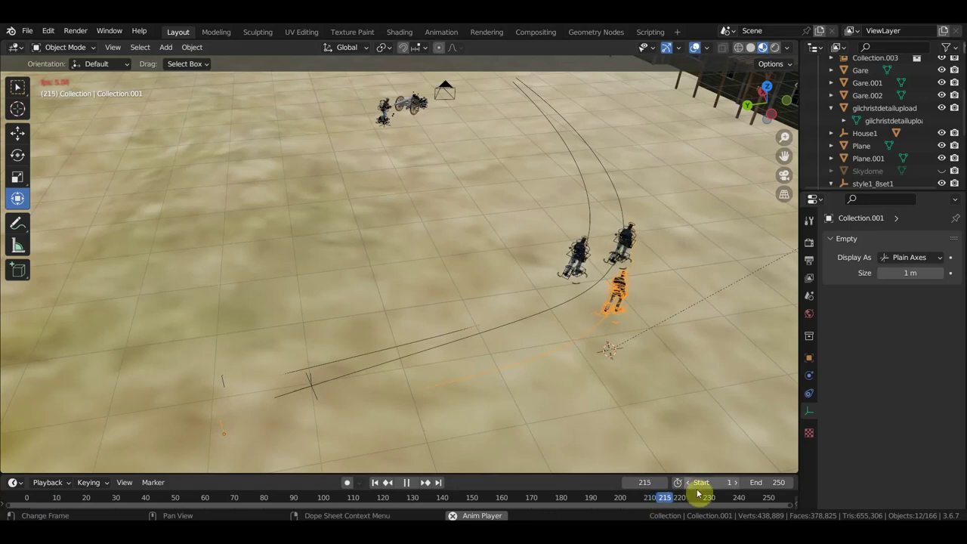
mouse_move(656, 388)
middle_mouse_down()
mouse_move(699, 368)
mouse_move(690, 338)
mouse_move(629, 392)
mouse_move(581, 393)
mouse_move(637, 418)
mouse_move(611, 425)
middle_mouse_up()
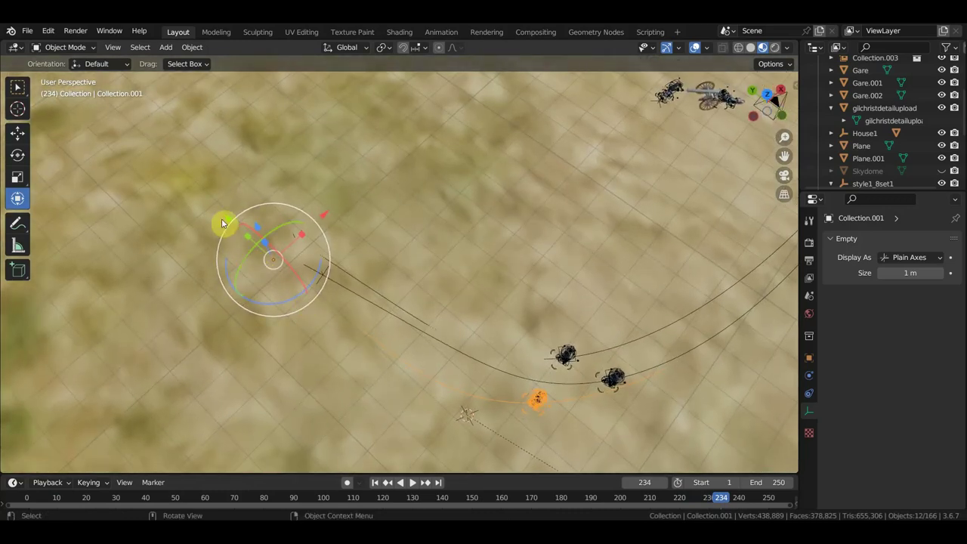
Step: Move Collection.001 about 0.66 m along Y between the others and replay the walk
mouse_move(221, 223)
left_mouse_down()
mouse_move(234, 216)
mouse_move(254, 234)
left_mouse_up()
key("g")
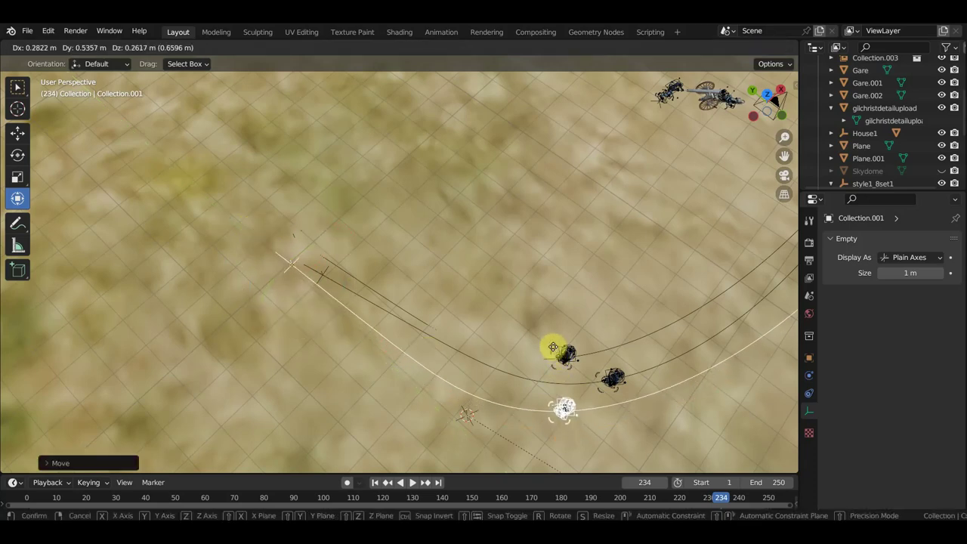
left_click(557, 346)
mouse_move(562, 359)
middle_mouse_down()
mouse_move(627, 333)
mouse_move(622, 304)
mouse_move(492, 300)
mouse_move(568, 298)
middle_mouse_up()
key("space")
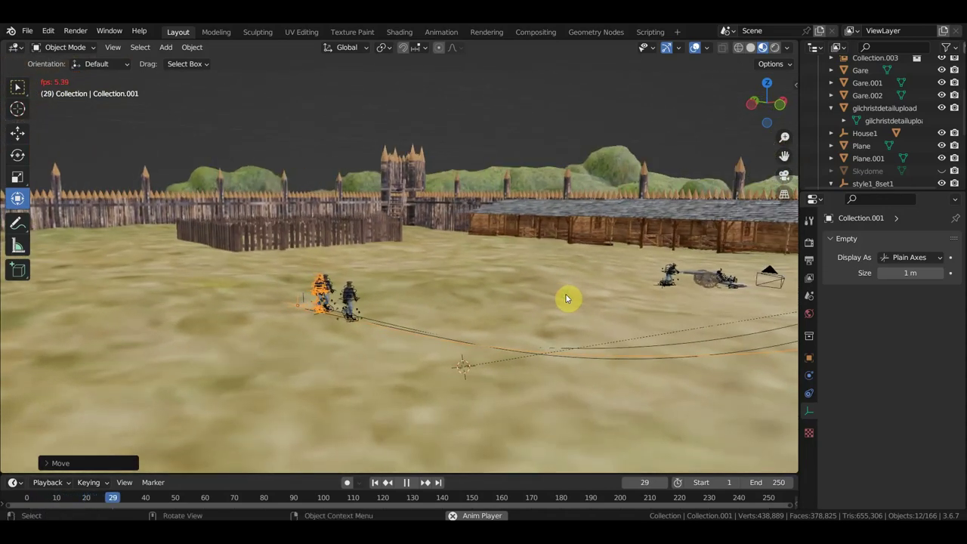
key("space")
mouse_move(550, 317)
middle_mouse_down()
mouse_move(561, 322)
mouse_move(555, 334)
mouse_move(476, 381)
middle_mouse_up()
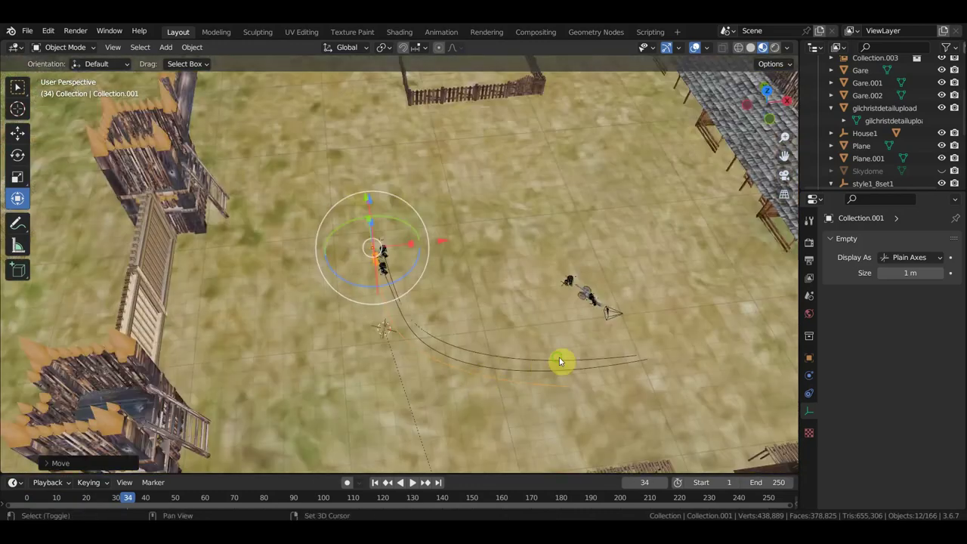
mouse_move(561, 363)
middle_mouse_down()
mouse_move(481, 388)
mouse_move(403, 313)
mouse_move(387, 316)
middle_mouse_up()
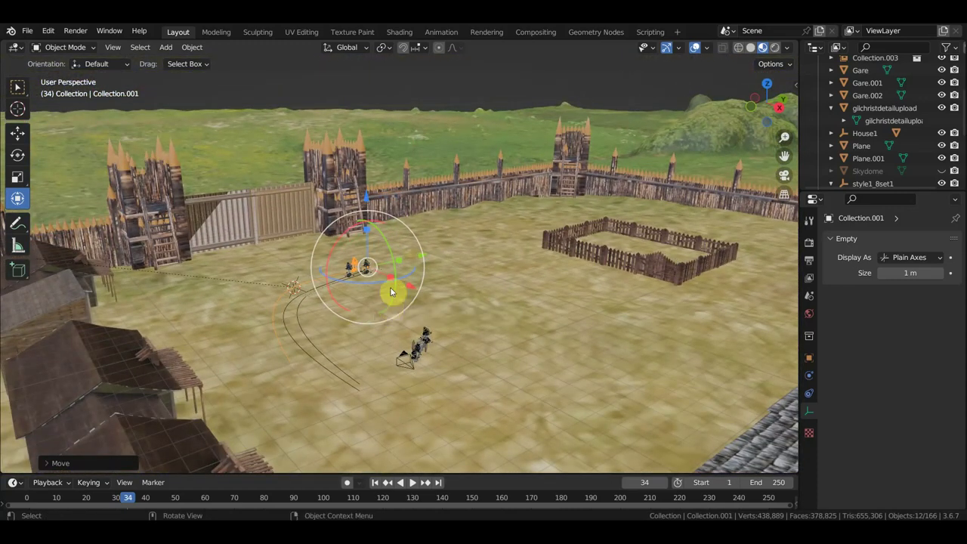
mouse_move(391, 294)
middle_mouse_down()
mouse_move(324, 282)
mouse_move(395, 272)
middle_mouse_up()
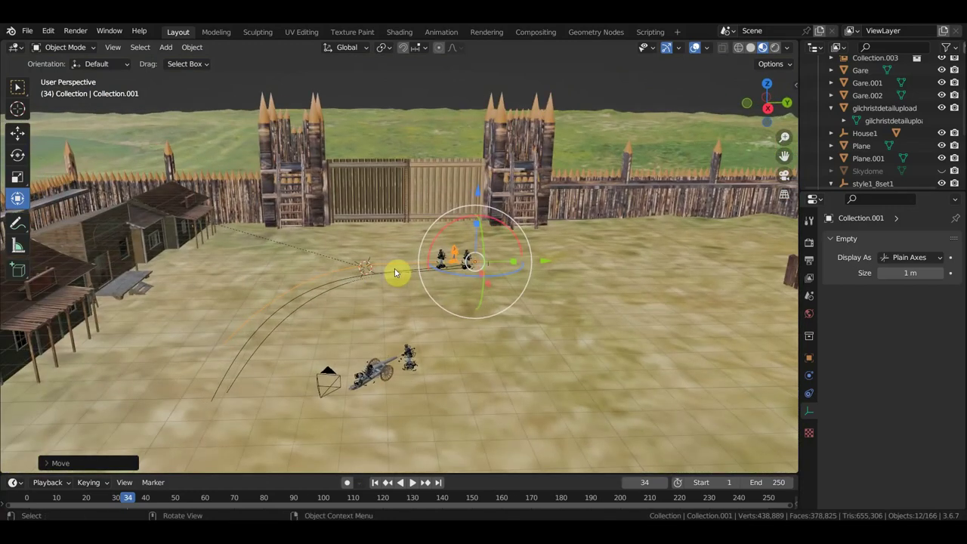
middle_click_drag(376, 306, 369, 306)
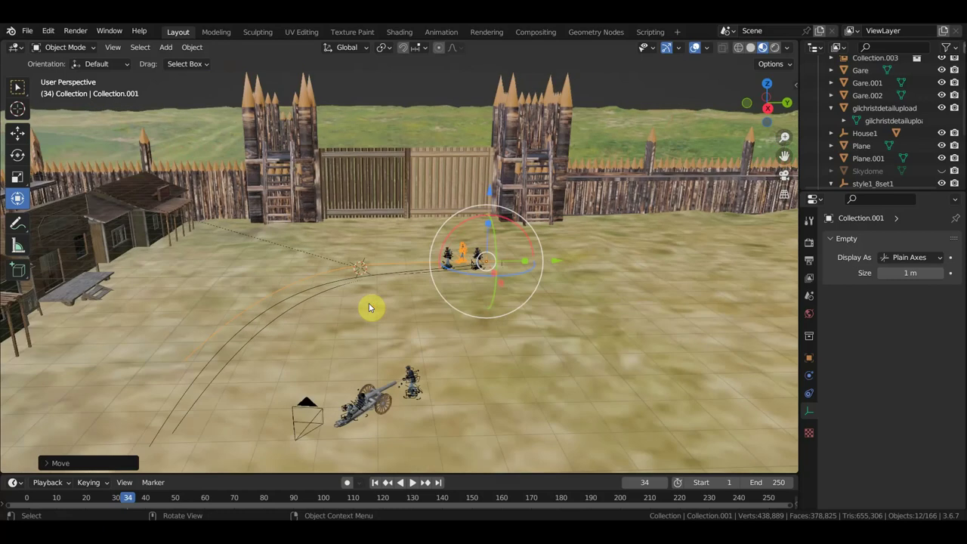
middle_click_drag(211, 257, 209, 252)
Step: Link 'Collection' from the horse-leading .blend in the Солдаты конфедерации folder
left_click(30, 33)
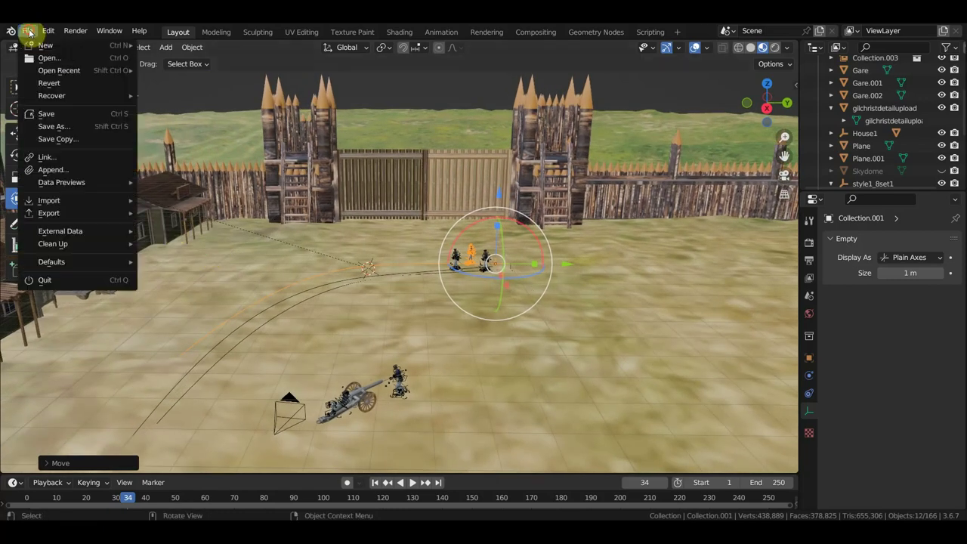
left_click(61, 156)
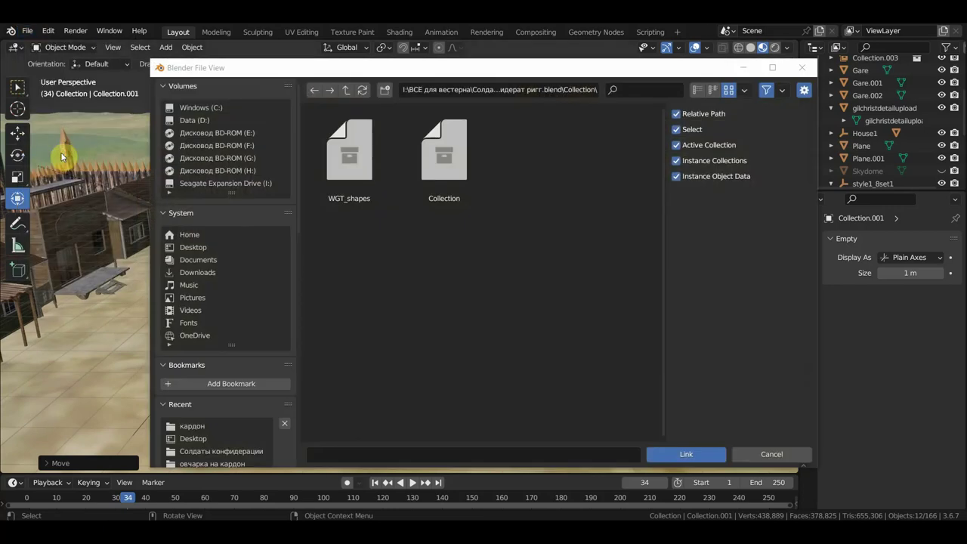
left_click(214, 451)
scroll(457, 345, "down", 4)
scroll(455, 349, "down", 4)
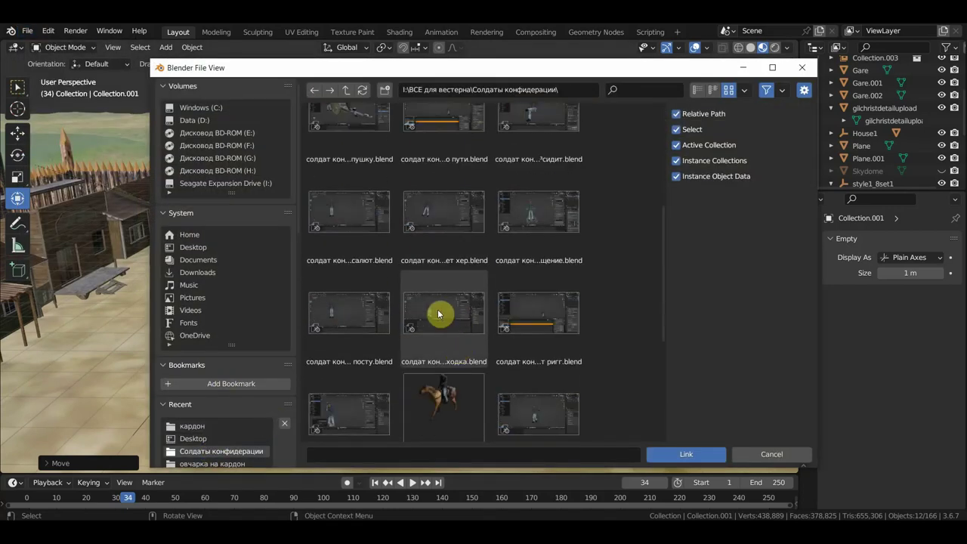
scroll(518, 334, "down", 4)
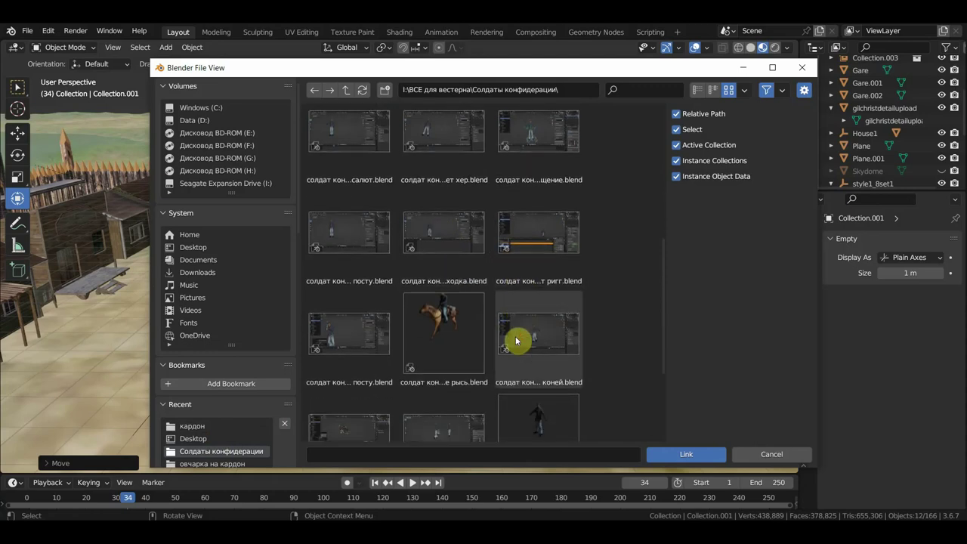
double_click(353, 336)
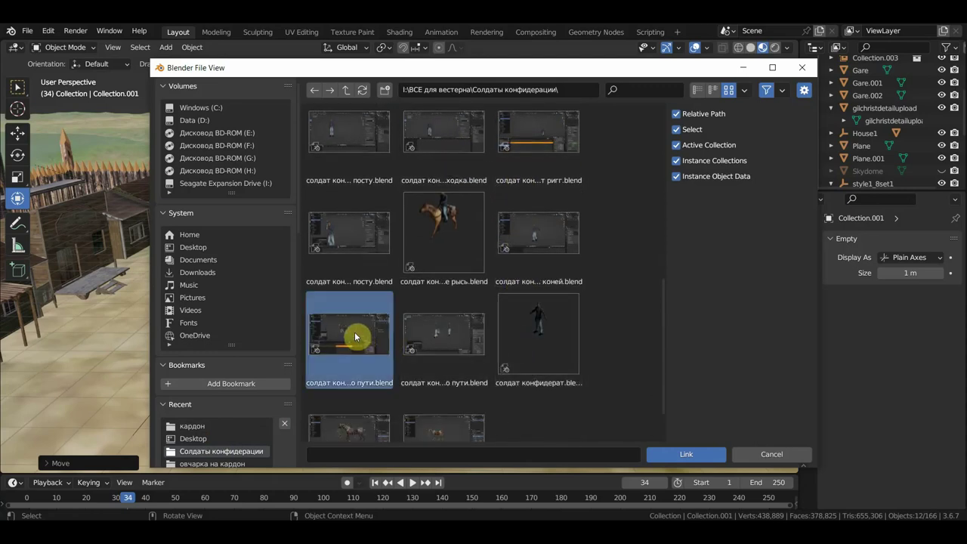
scroll(506, 361, "down", 3)
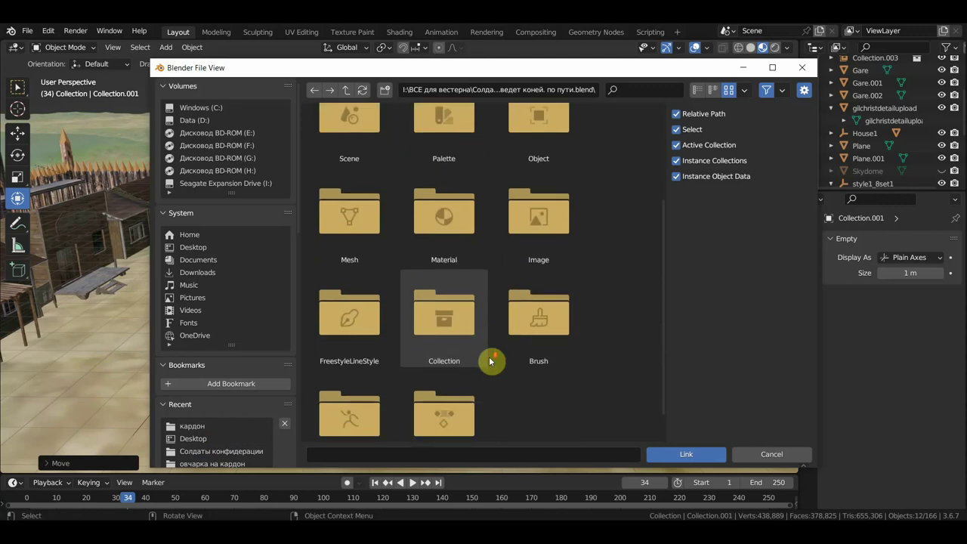
double_click(461, 308)
double_click(459, 173)
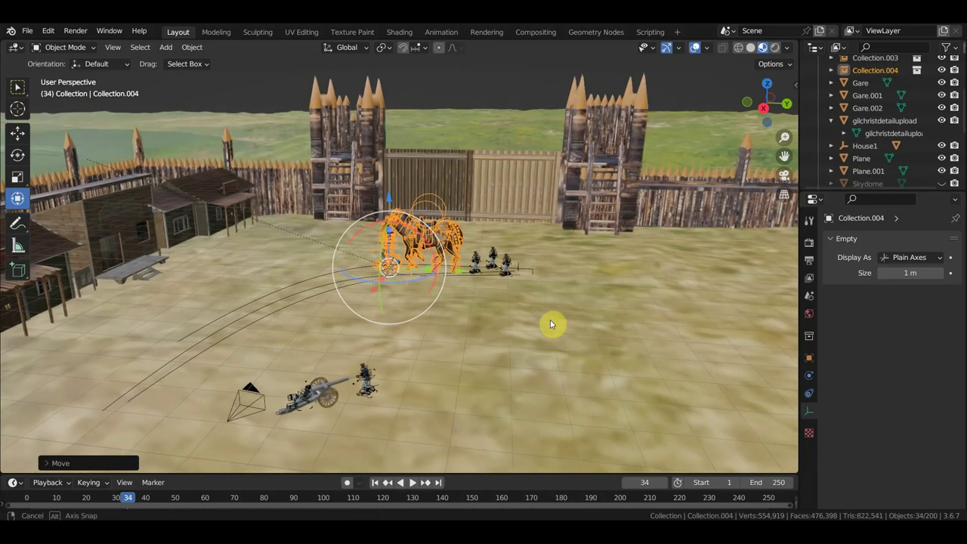
Step: Scale the linked horse group twice, ending at about 1.19
middle_click_drag(566, 324, 516, 342)
key("s")
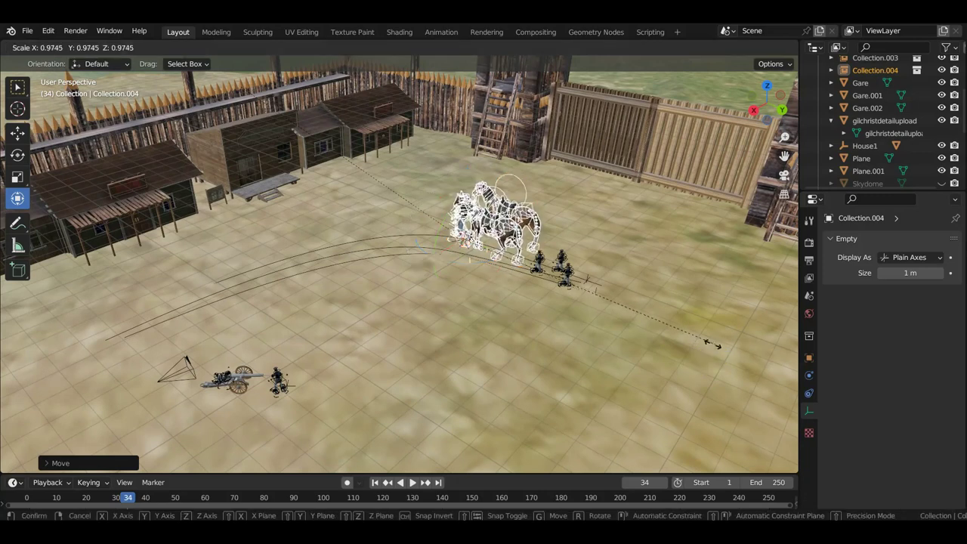
left_click(568, 291)
mouse_move(572, 295)
middle_mouse_down()
mouse_move(648, 270)
mouse_move(568, 300)
middle_mouse_up()
scroll(568, 300, "up", 1)
key("s")
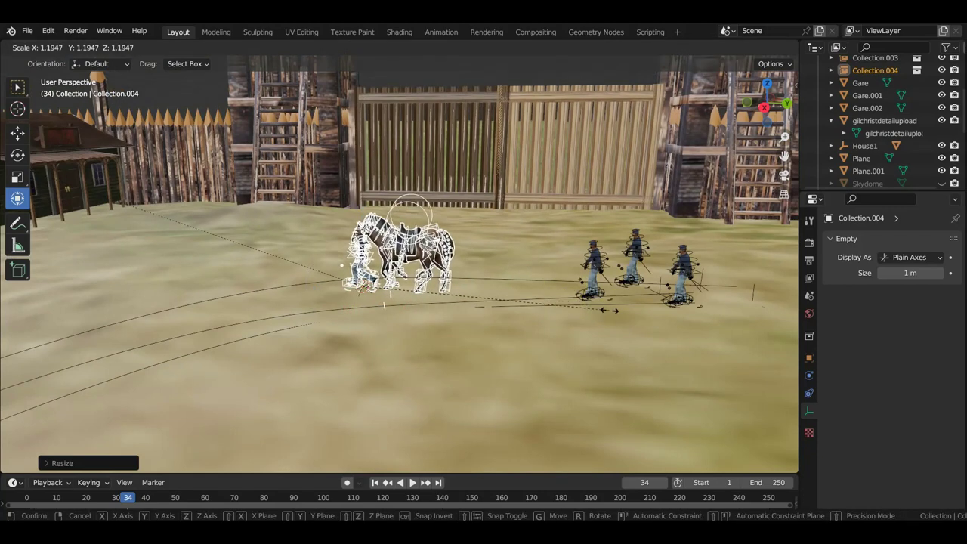
left_click(609, 310)
Step: Turn the horse group about -69° in top view, slide it left beside the path, and play
middle_click_drag(611, 315, 386, 325)
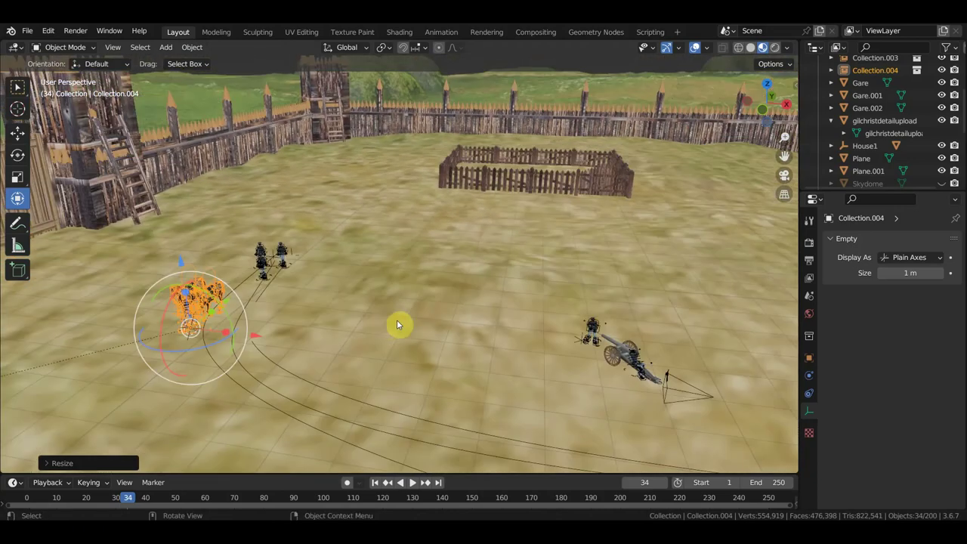
key("KP_7")
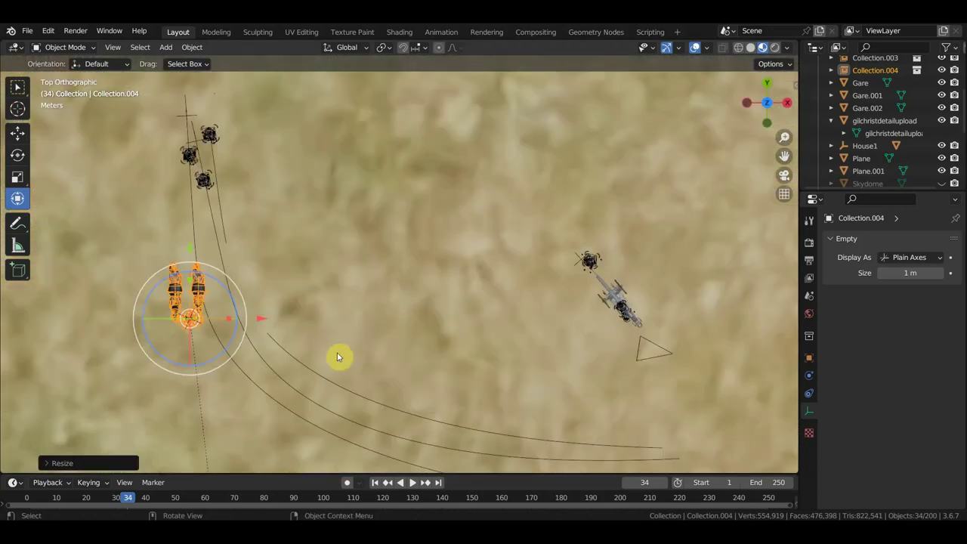
key("r")
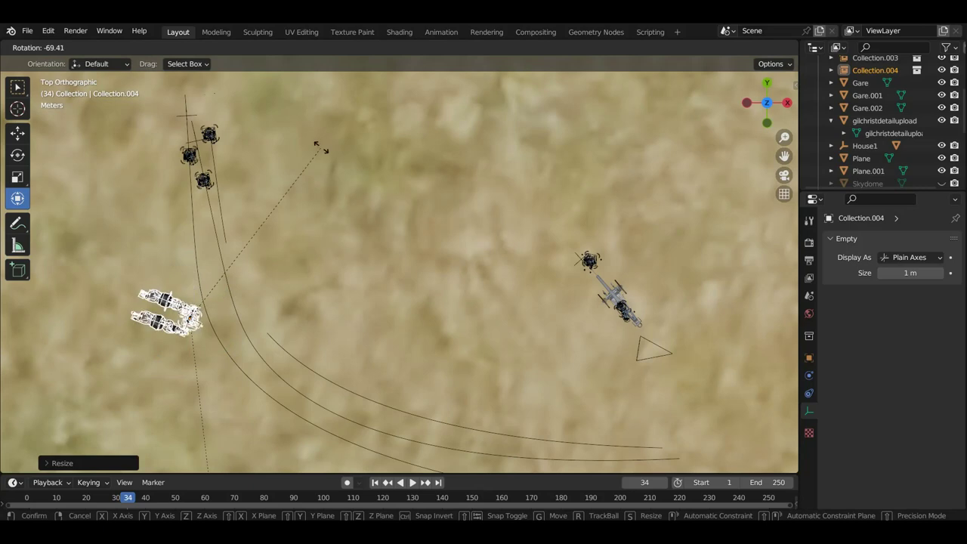
left_click(281, 131)
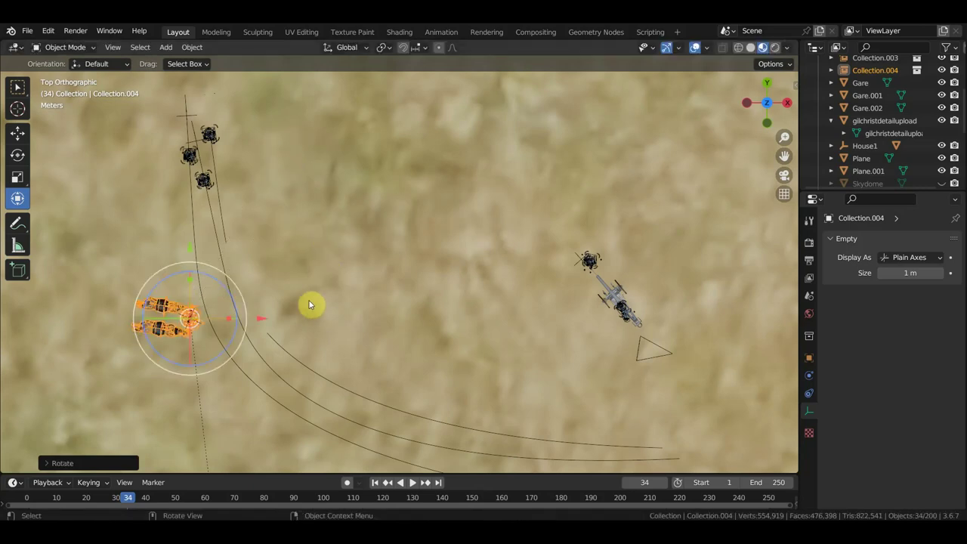
left_click_drag(253, 317, 121, 336)
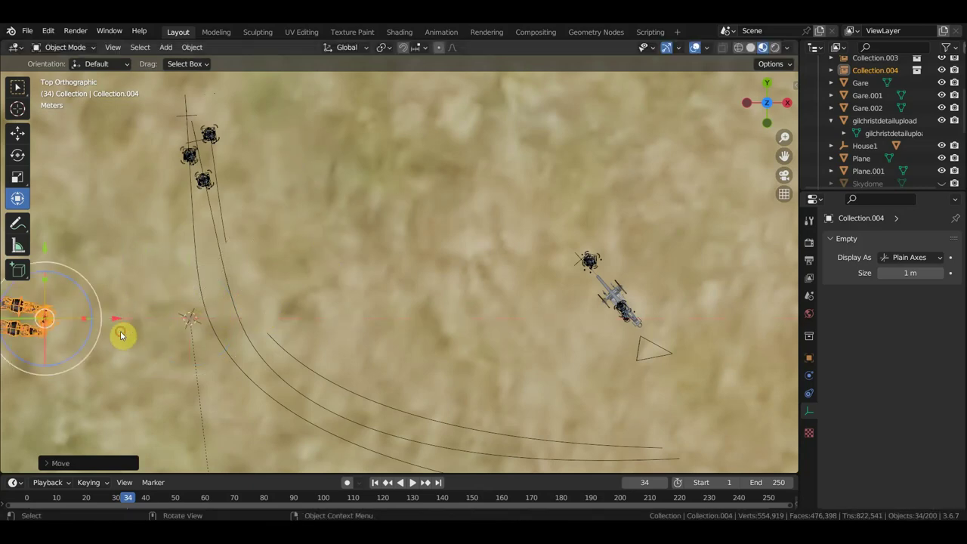
key("space")
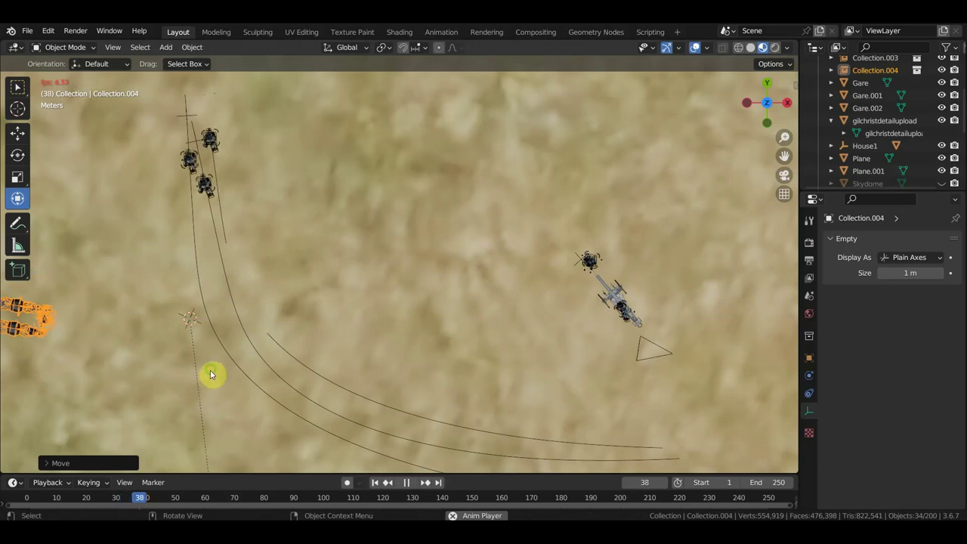
Step: Stop playback at frame 80 and delete the linked Collection.004 horse group
mouse_move(239, 307)
middle_mouse_down()
mouse_move(236, 280)
mouse_move(386, 197)
middle_mouse_up()
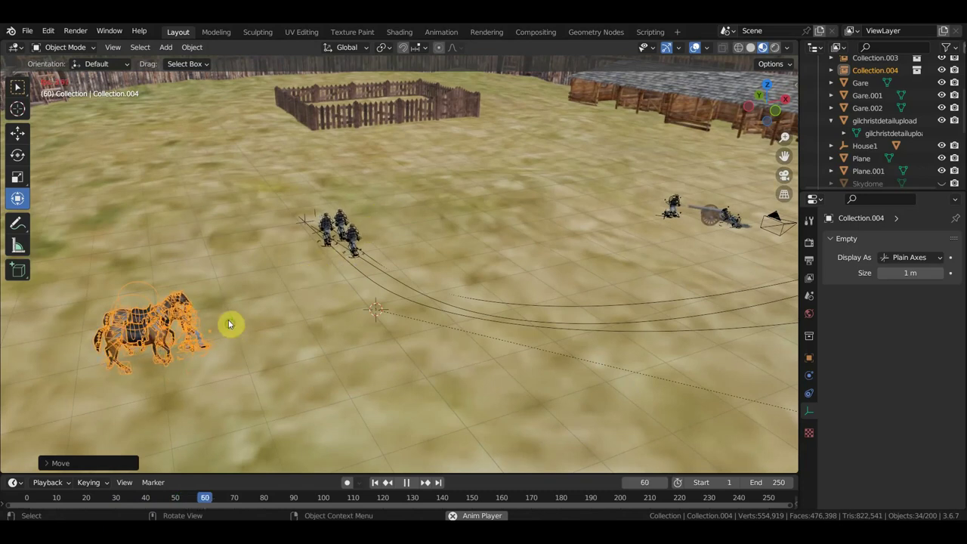
middle_click_drag(229, 324, 218, 309)
mouse_move(287, 304)
middle_mouse_down("shift")
mouse_move(318, 300)
mouse_move(293, 295)
middle_mouse_up("shift")
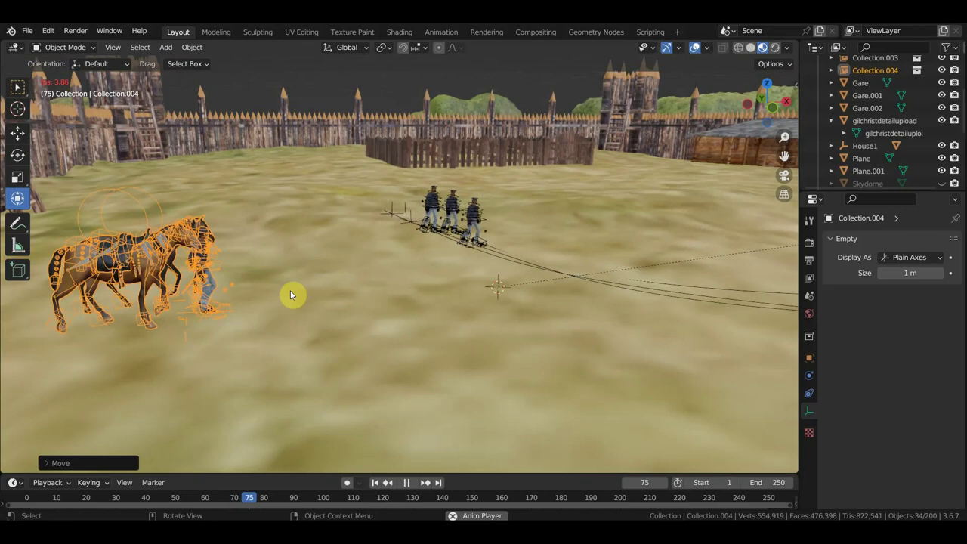
key("space")
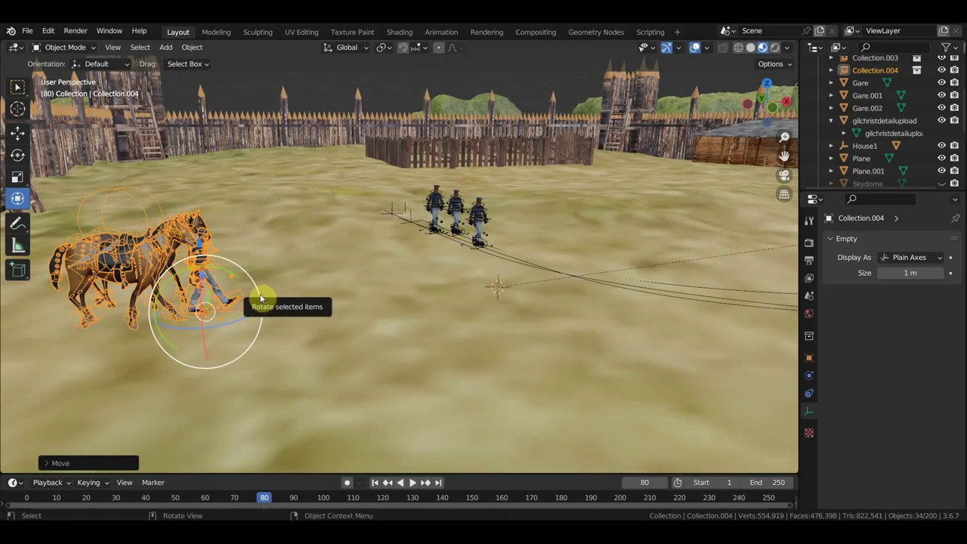
key("Delete")
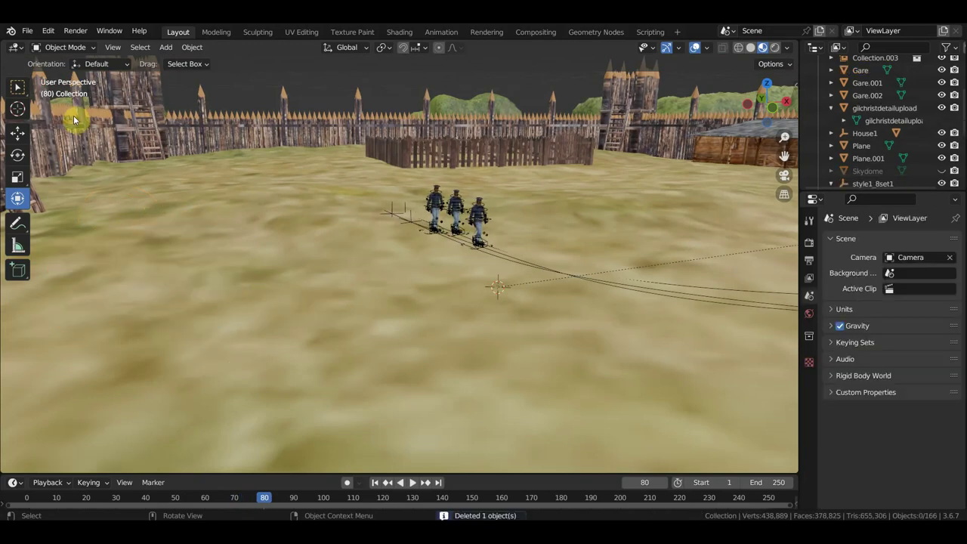
Step: Save the scene as 'кардон солдаты.blend' in the кардон folder
left_click(31, 29)
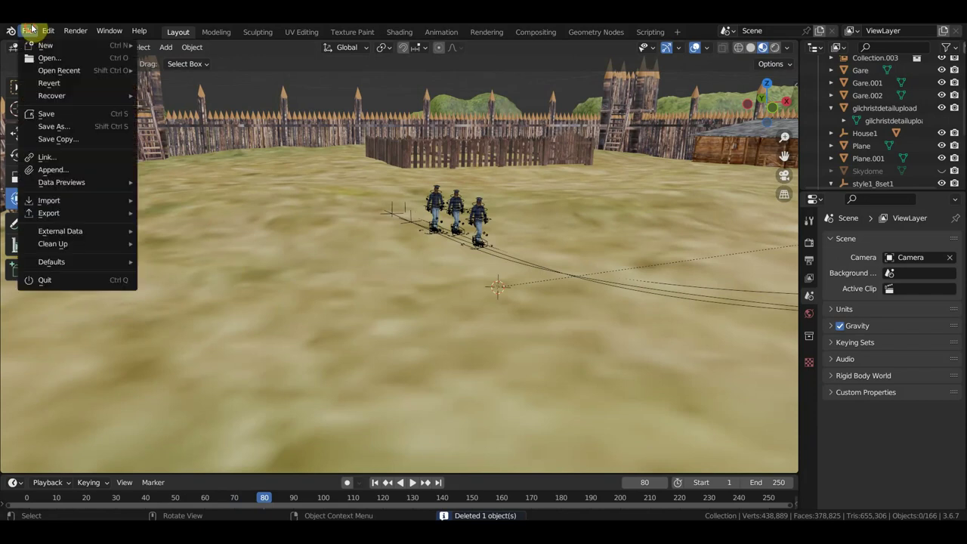
left_click(68, 127)
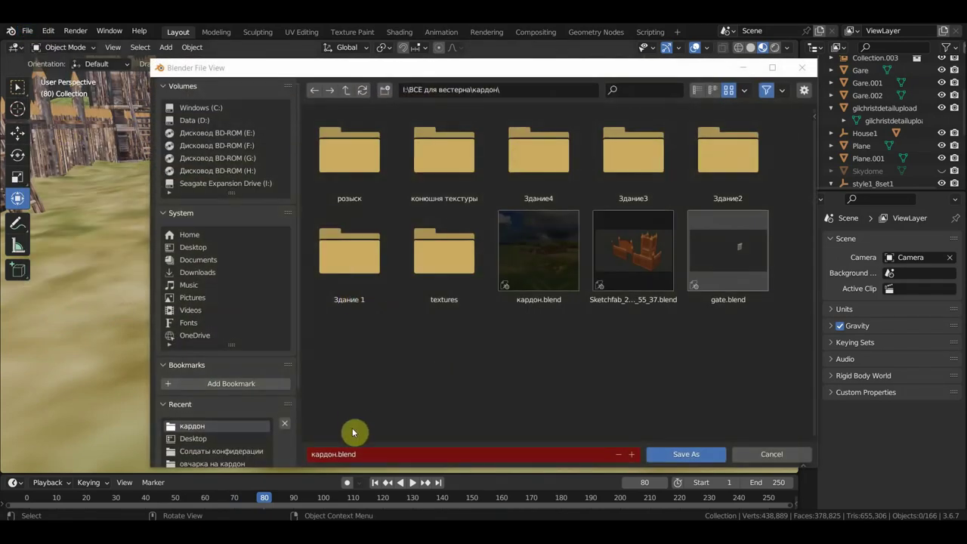
left_click(353, 454)
type("солдаты")
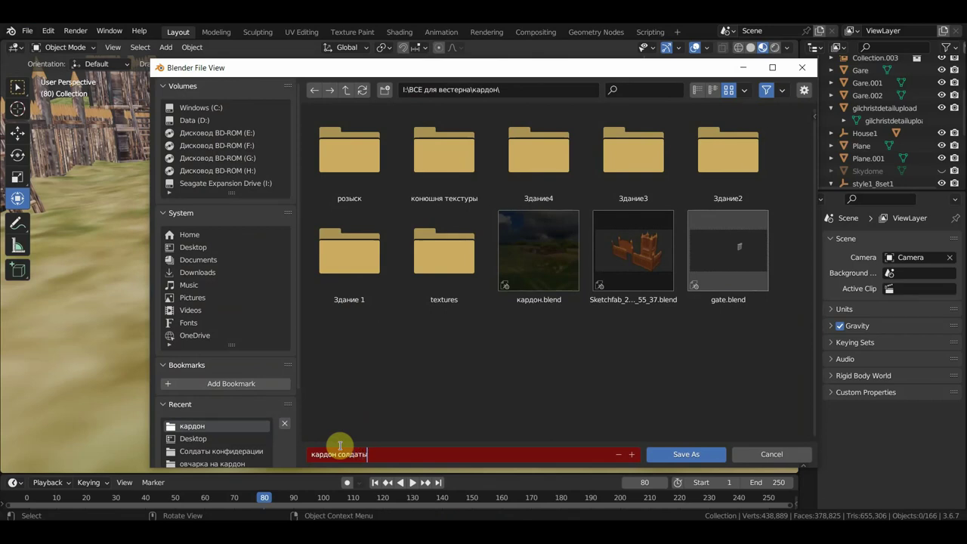
key("Return")
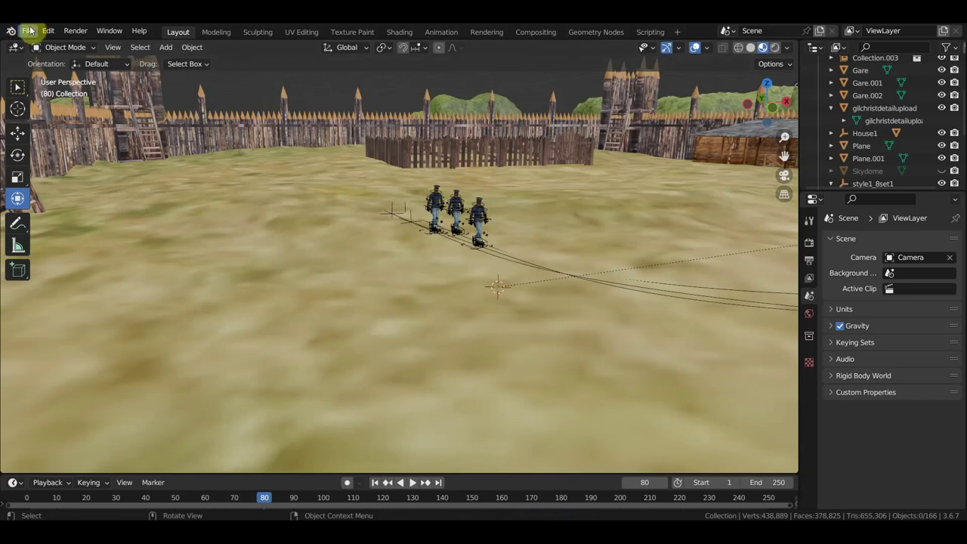
middle_click_drag(162, 229, 127, 189)
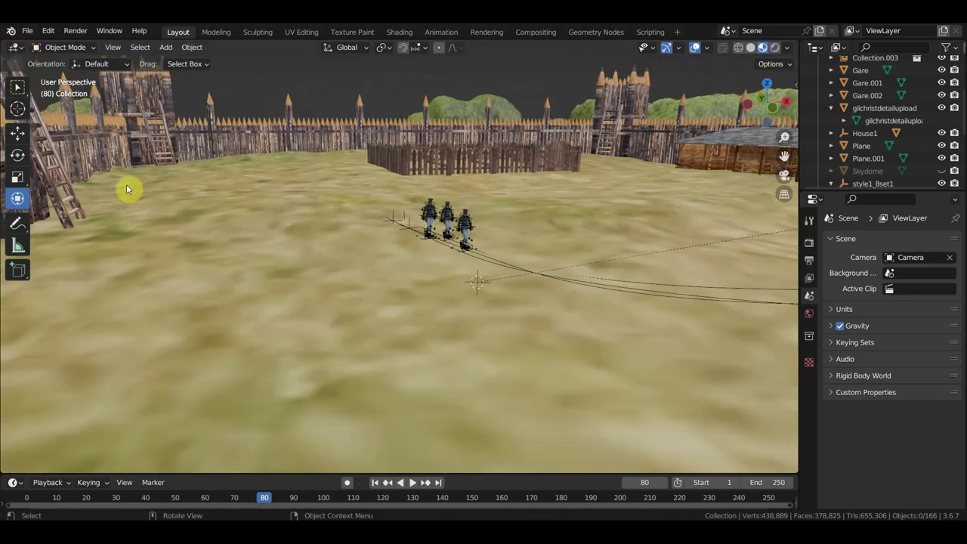
Step: Turn on the viewport overlays and orbit in on the horse rig
left_click(28, 31)
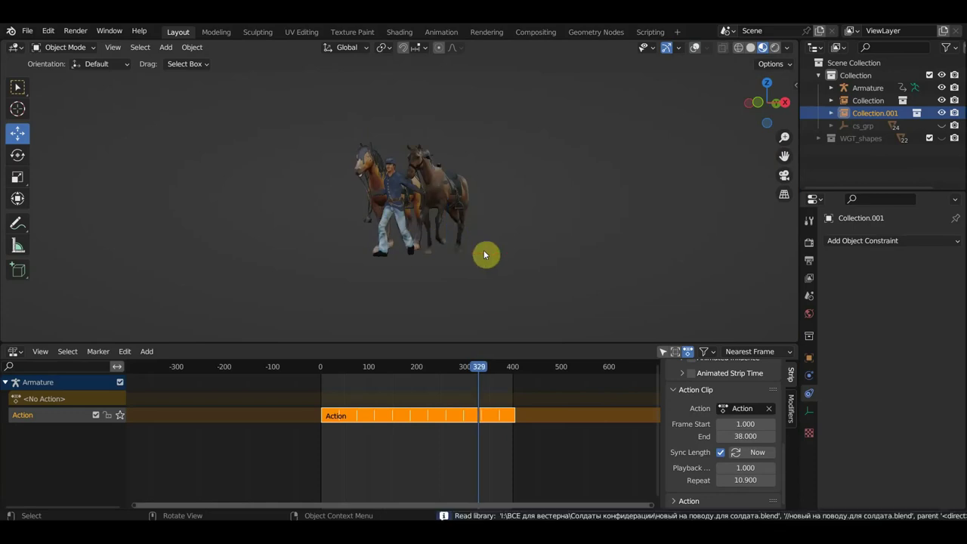
scroll(514, 248, "down", 2)
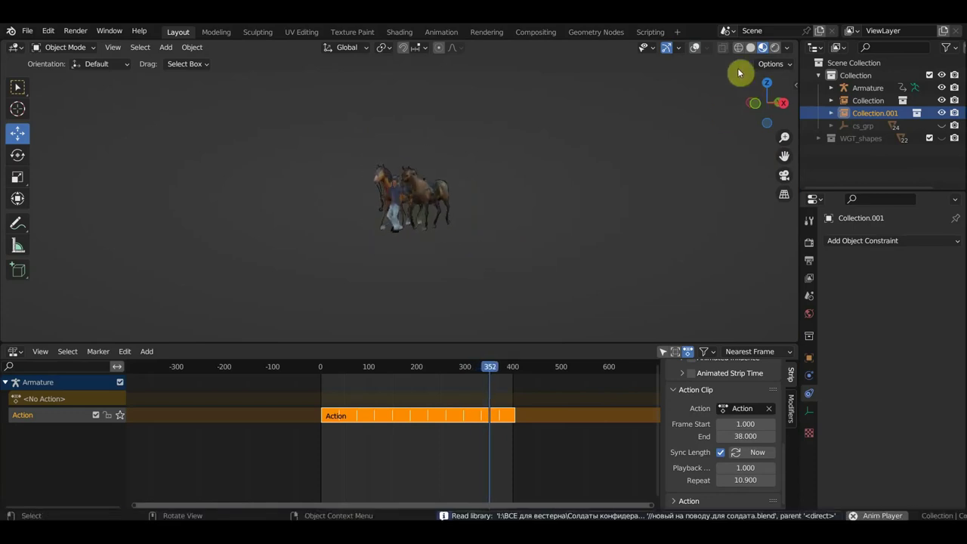
left_click(695, 46)
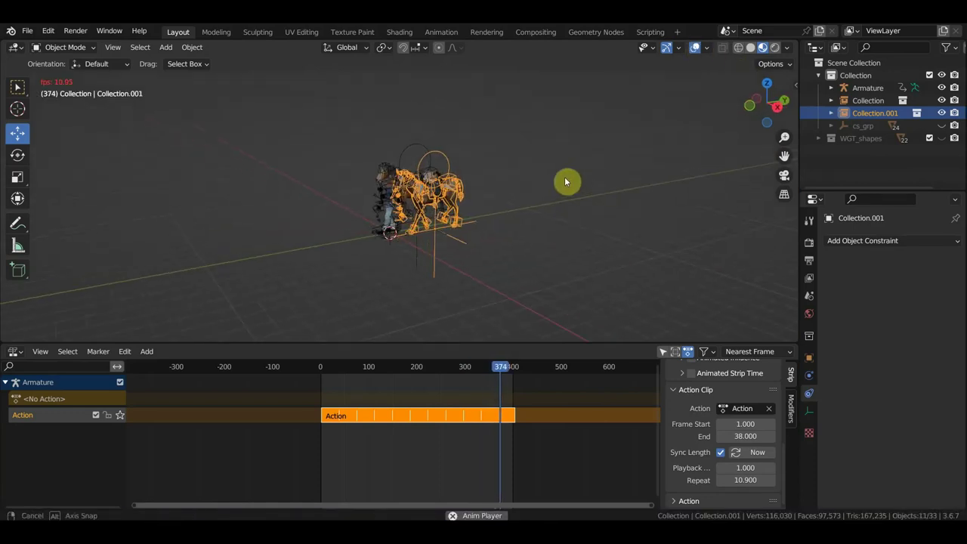
middle_click_drag(575, 178, 557, 179)
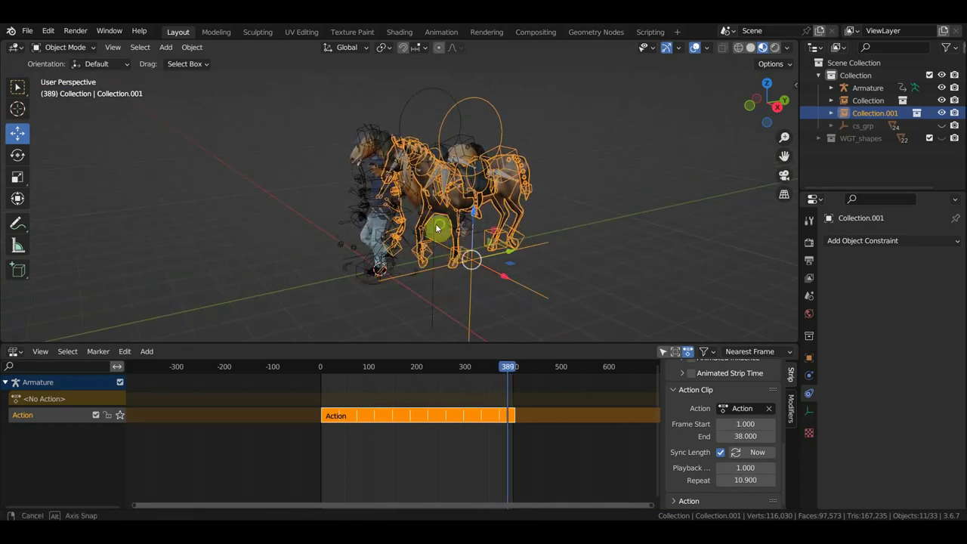
middle_click_drag(432, 227, 437, 166)
Step: Select the second horse group and soldier armature, then deselect everything and orbit around the rig
left_click(402, 96, "shift")
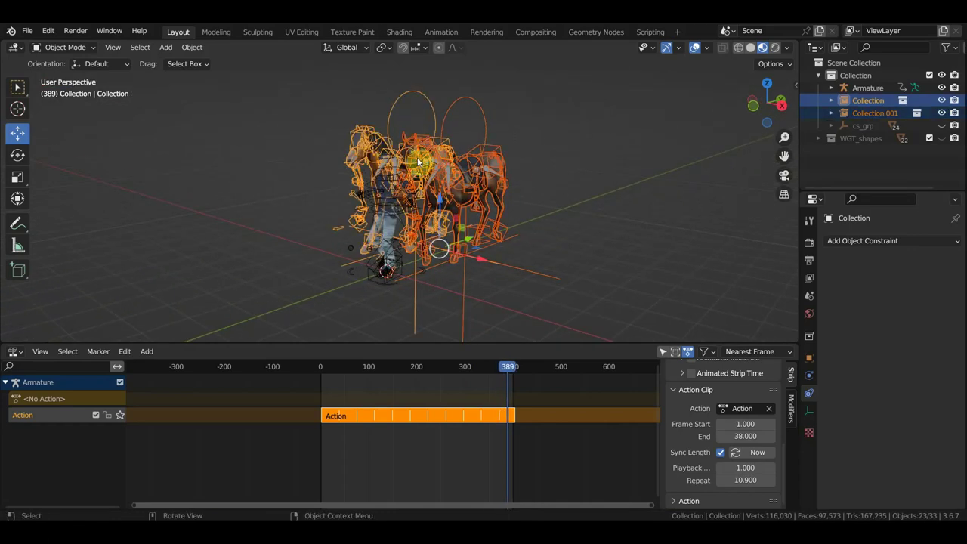
left_click(387, 201, "shift")
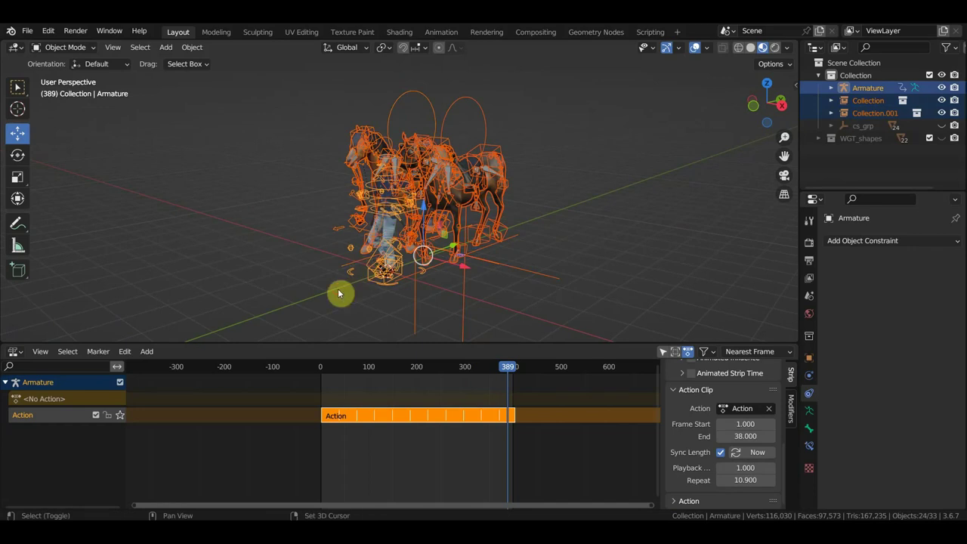
left_click_drag(349, 314, 289, 271, "shift")
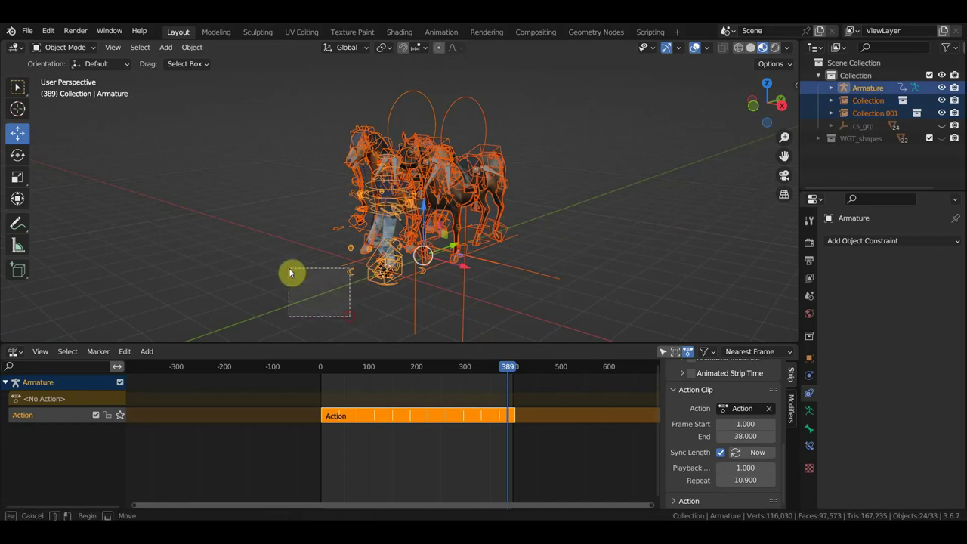
mouse_move(290, 285)
middle_mouse_down()
mouse_move(303, 327)
mouse_move(295, 339)
mouse_move(360, 310)
middle_mouse_up()
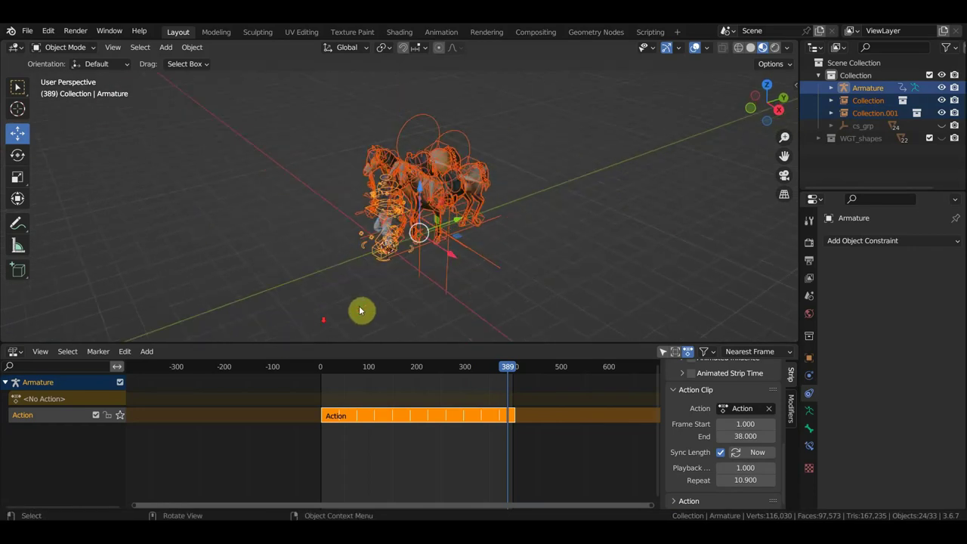
left_click(487, 336)
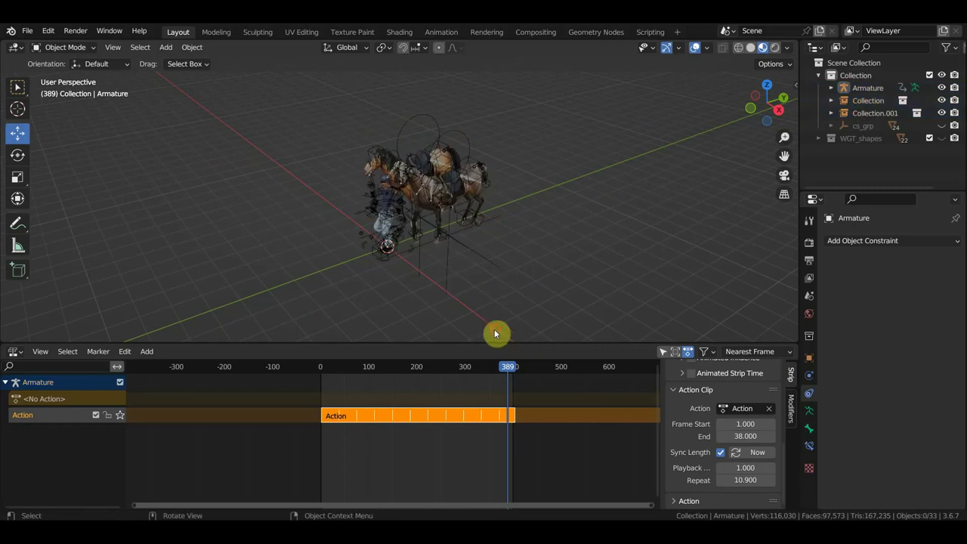
mouse_move(639, 194)
middle_mouse_down()
mouse_move(620, 220)
mouse_move(382, 250)
middle_mouse_up()
left_click_drag(274, 245, 253, 157)
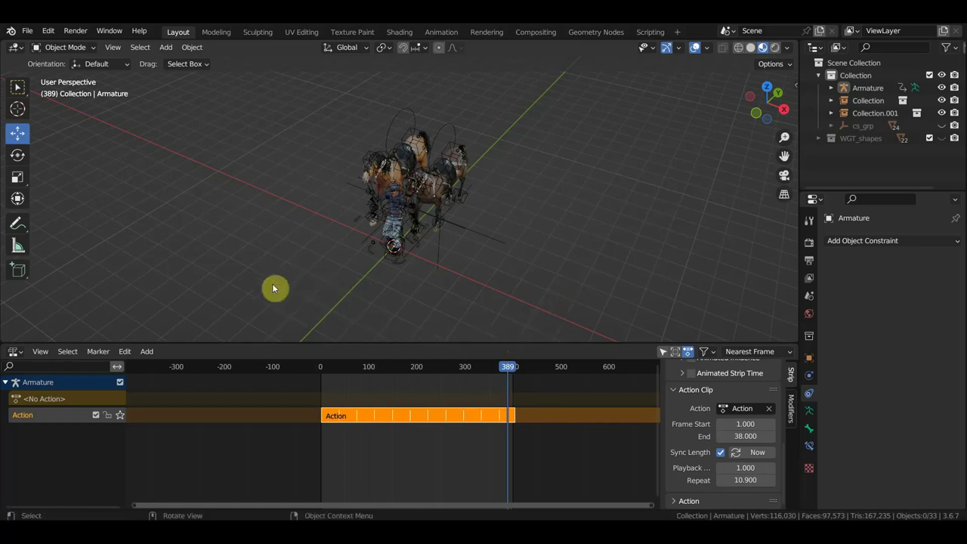
Step: In top view, add a NURBS path and rotate it into place beneath the rig
key("KP_7")
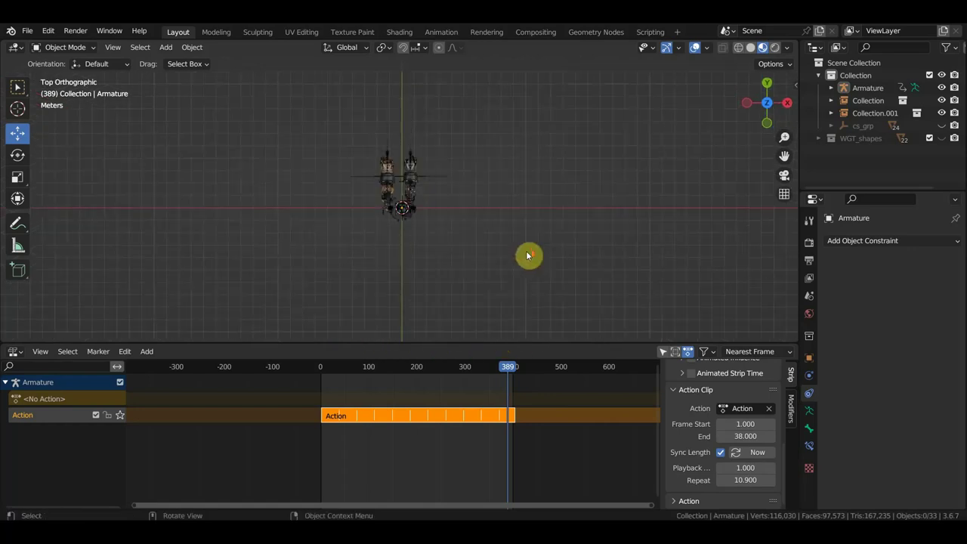
key("shift+a")
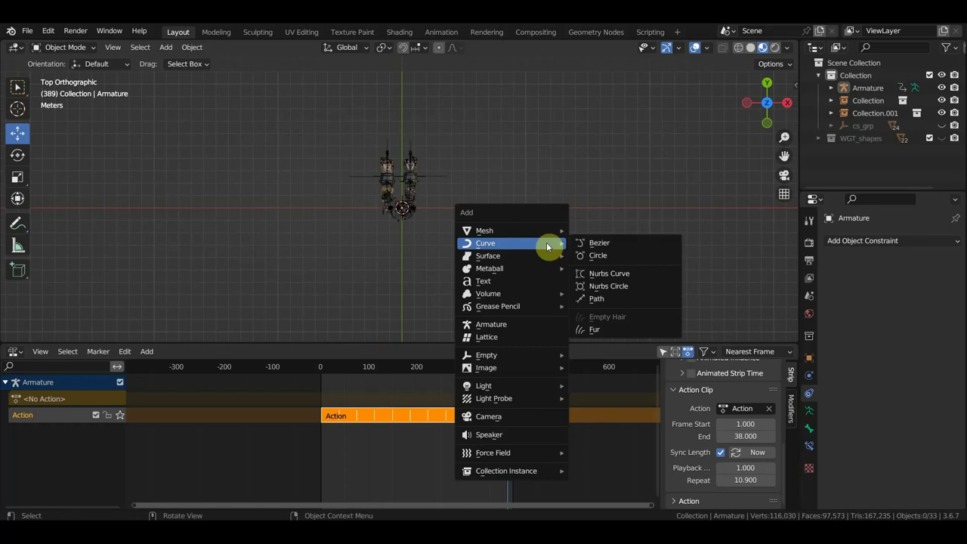
left_click(620, 298)
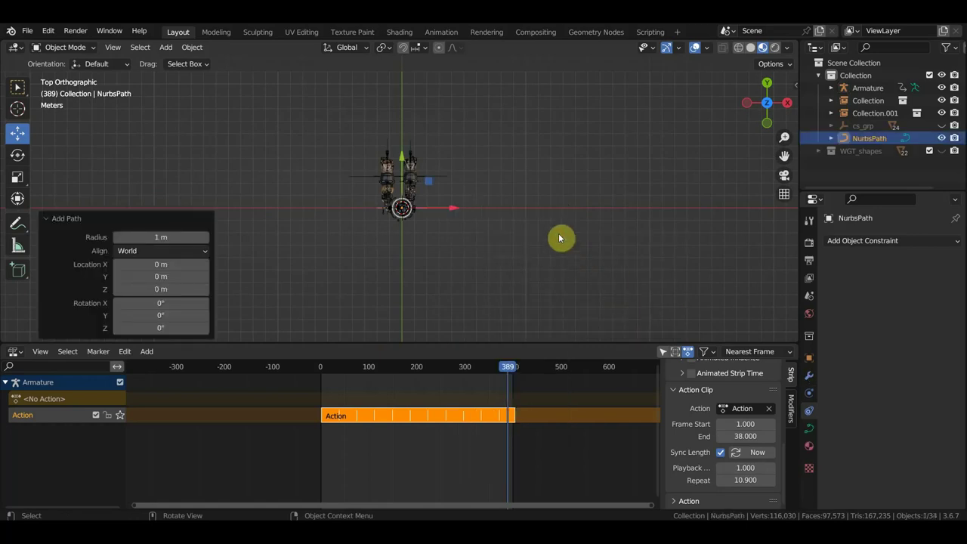
key("r")
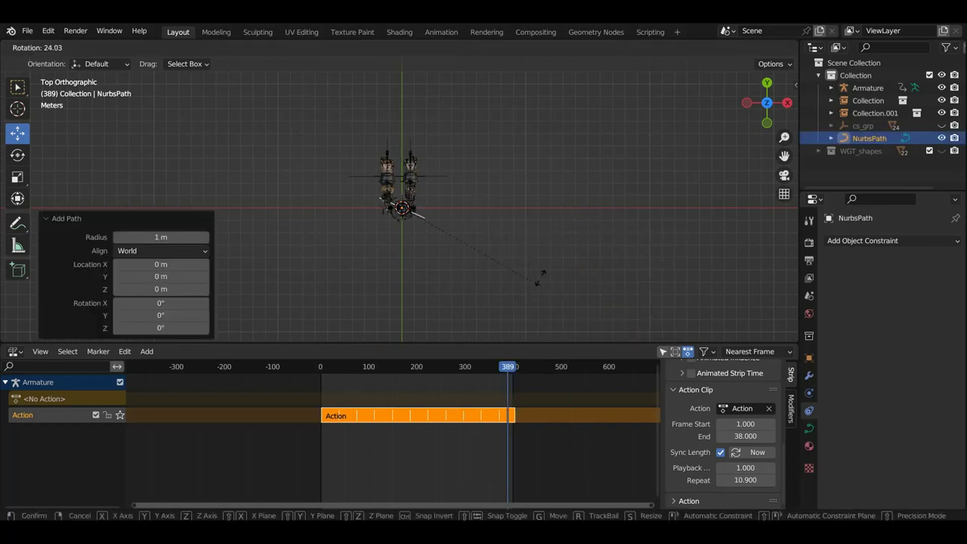
left_click(572, 233)
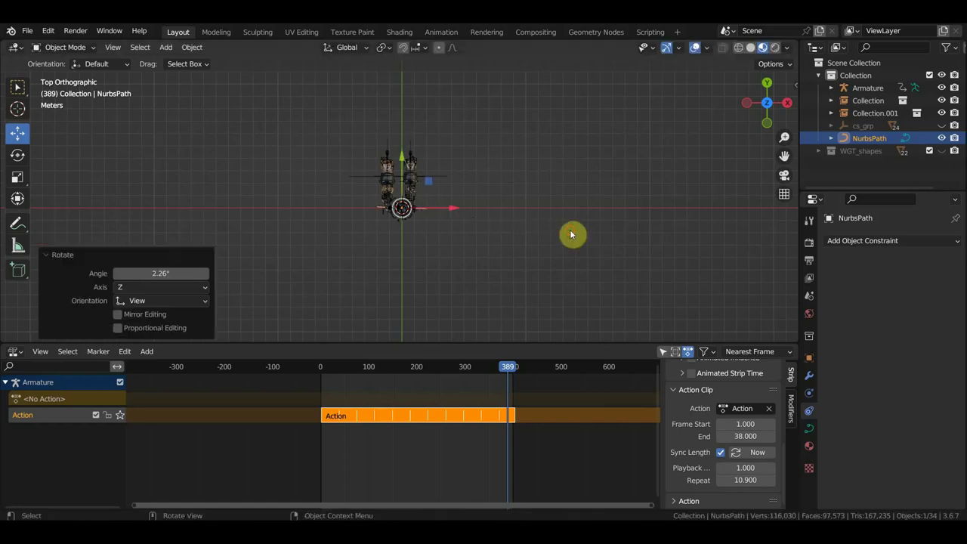
key("r")
left_click(579, 247)
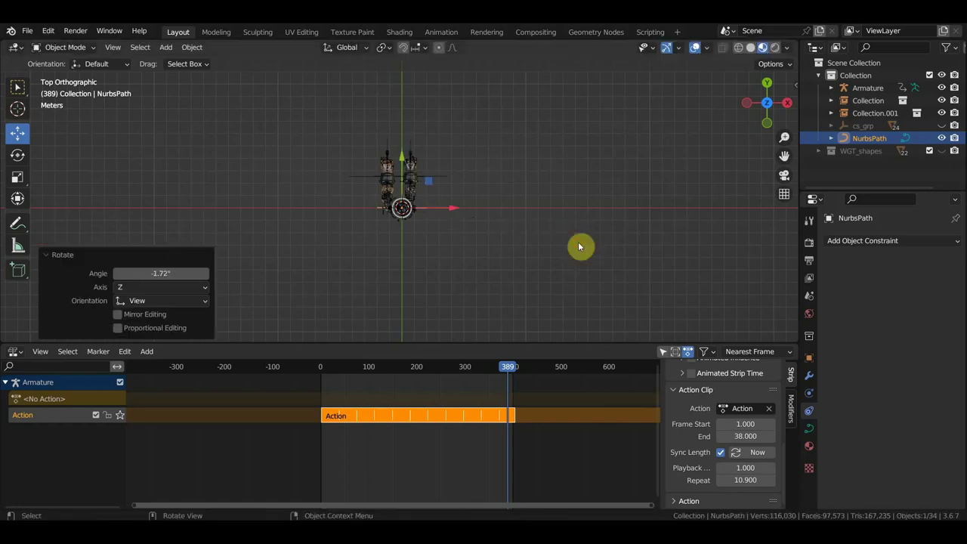
Step: In Edit Mode, rotate a path point, then move a box-selected group of points along Y twice
left_click(76, 50)
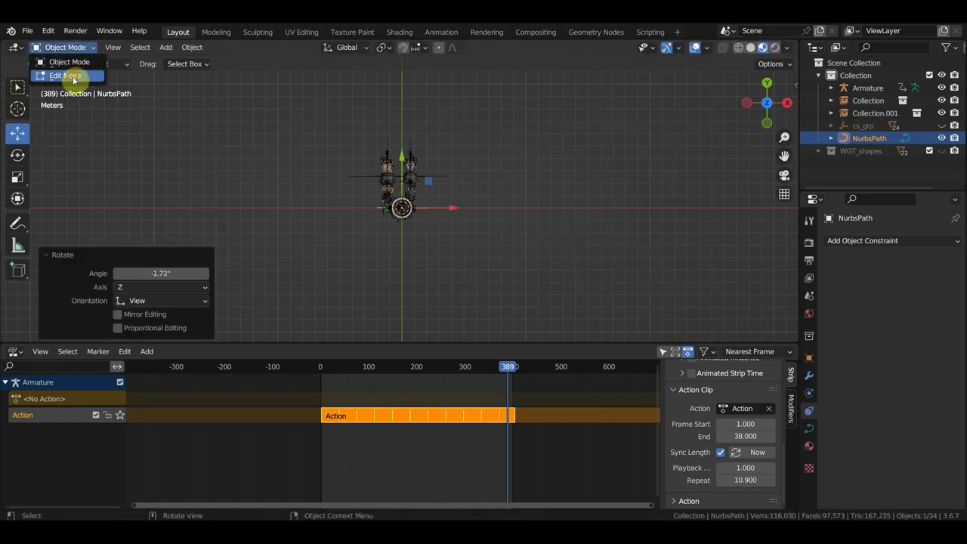
left_click(75, 77)
key("r")
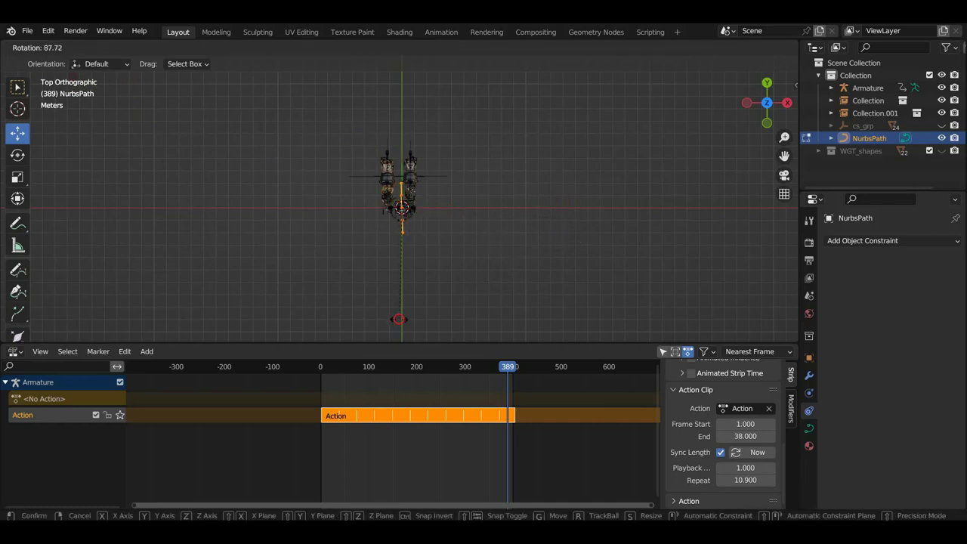
left_click(470, 277)
left_click_drag(473, 278, 385, 216)
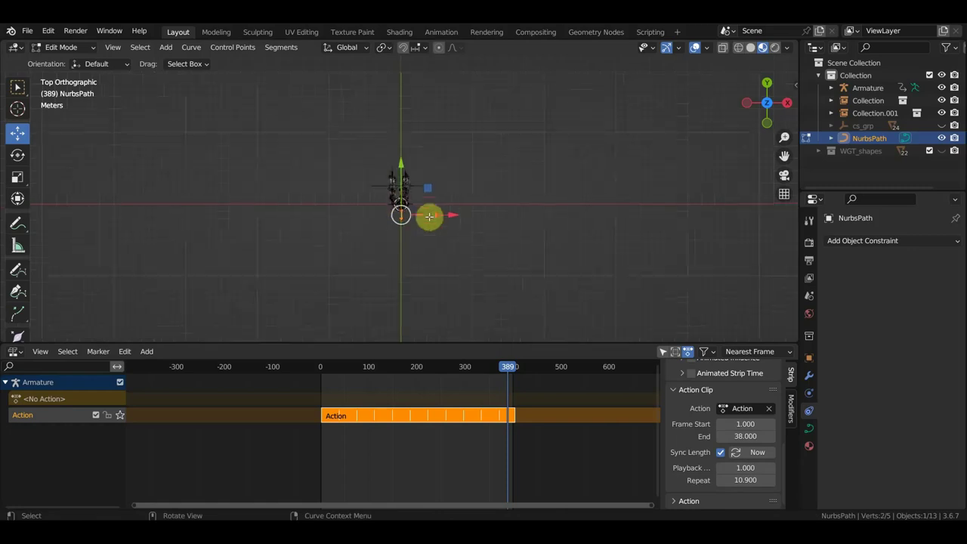
key("g")
key("y")
left_click(405, 286)
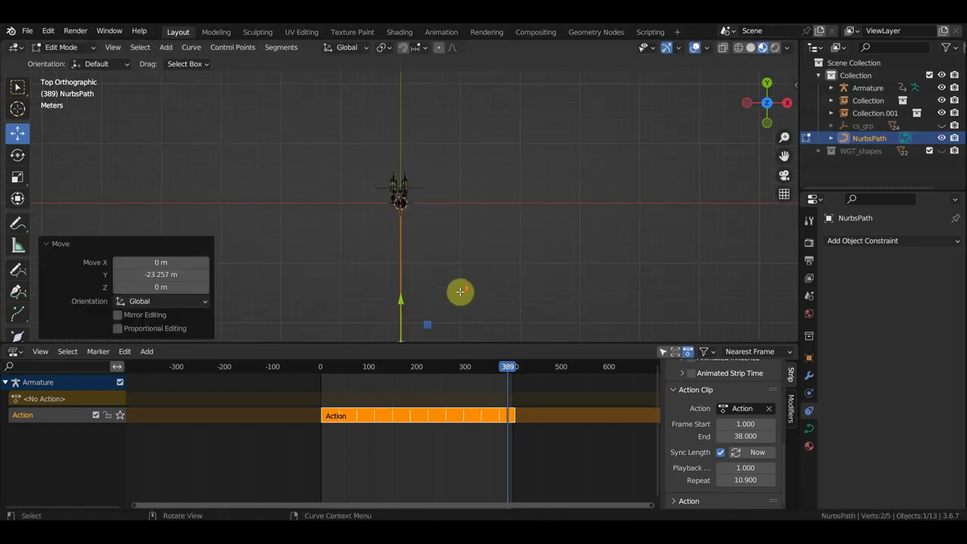
key("g")
key("y")
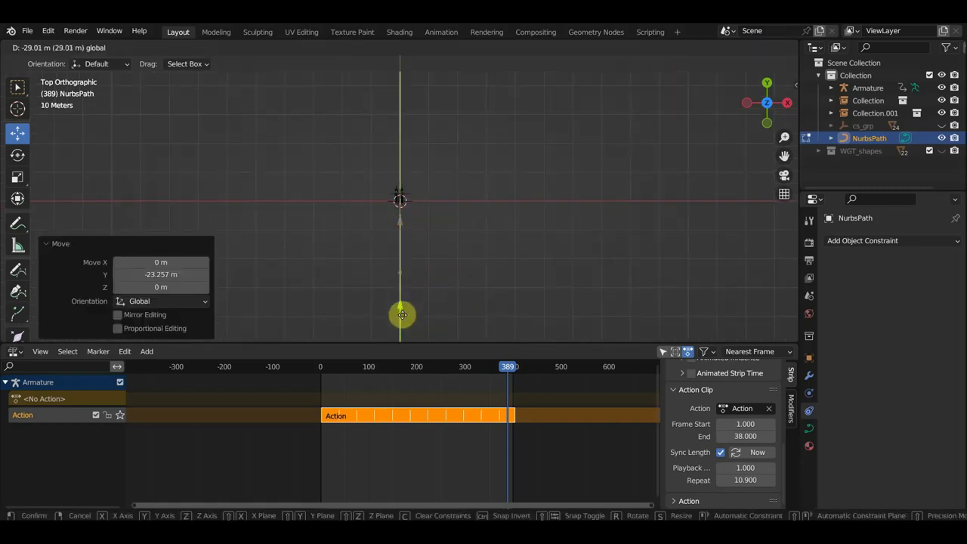
left_click(401, 311)
Step: Move the point further along Y by -11.575 m and return to Object Mode
mouse_move(460, 287)
middle_mouse_down()
mouse_move(351, 210)
mouse_move(312, 212)
middle_mouse_up()
key("g")
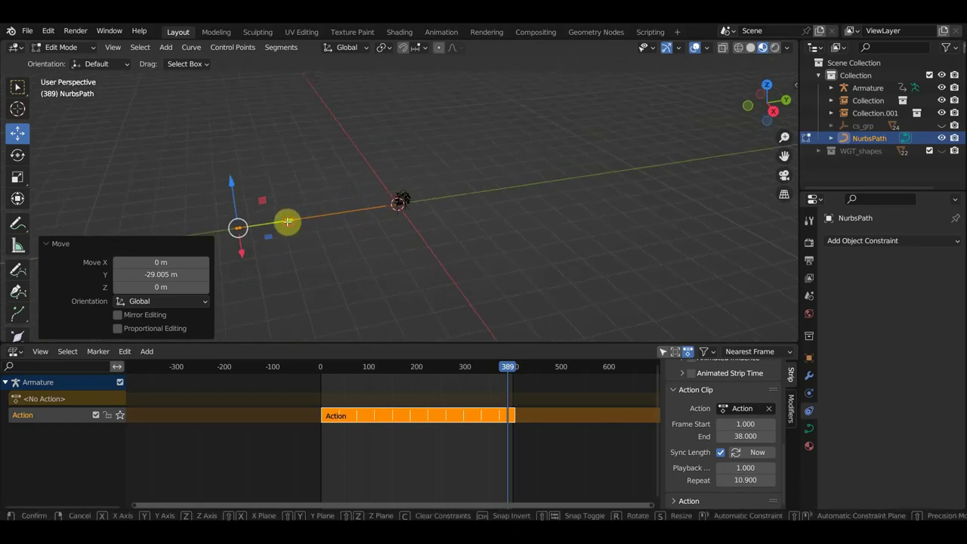
key("y")
left_click(250, 227)
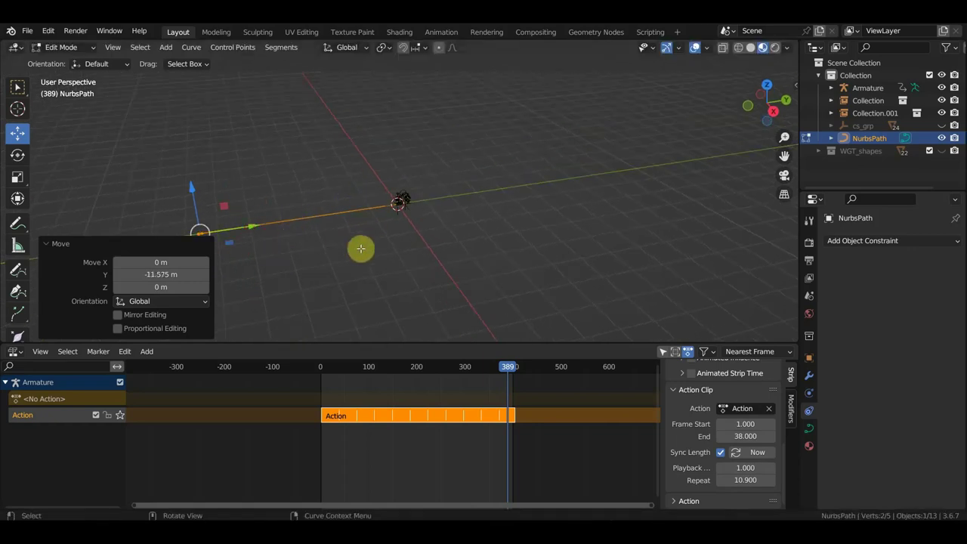
scroll(405, 229, "up", 2)
scroll(426, 230, "up", 2)
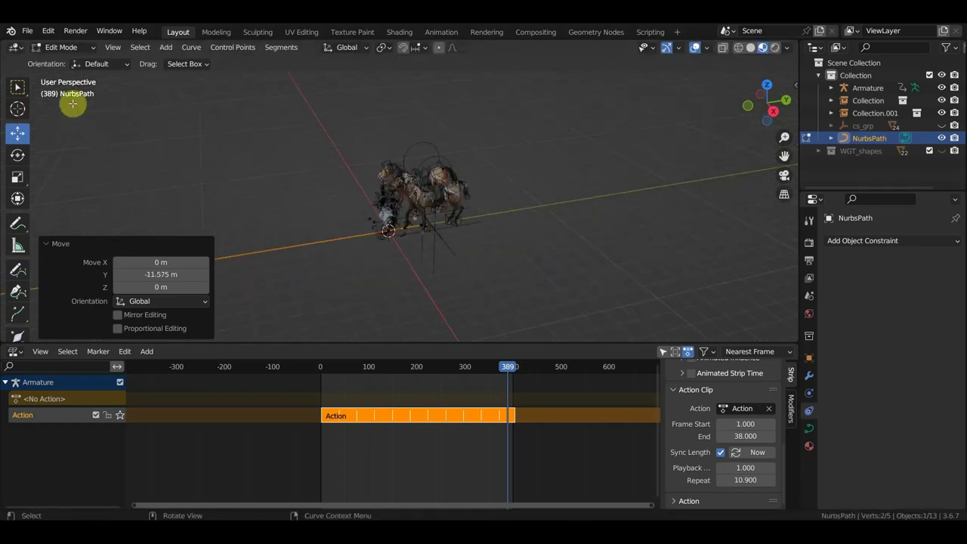
left_click(65, 62)
scroll(268, 169, "up", 2)
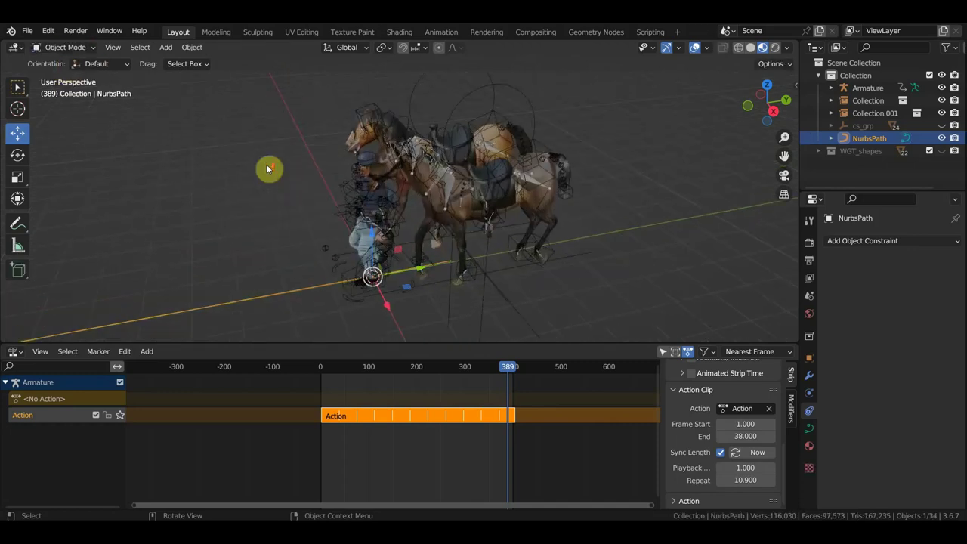
Step: Parent the Armature, Collection and Collection.001 to NurbsPath with Follow Path
left_click(371, 159)
left_click(412, 103, "shift")
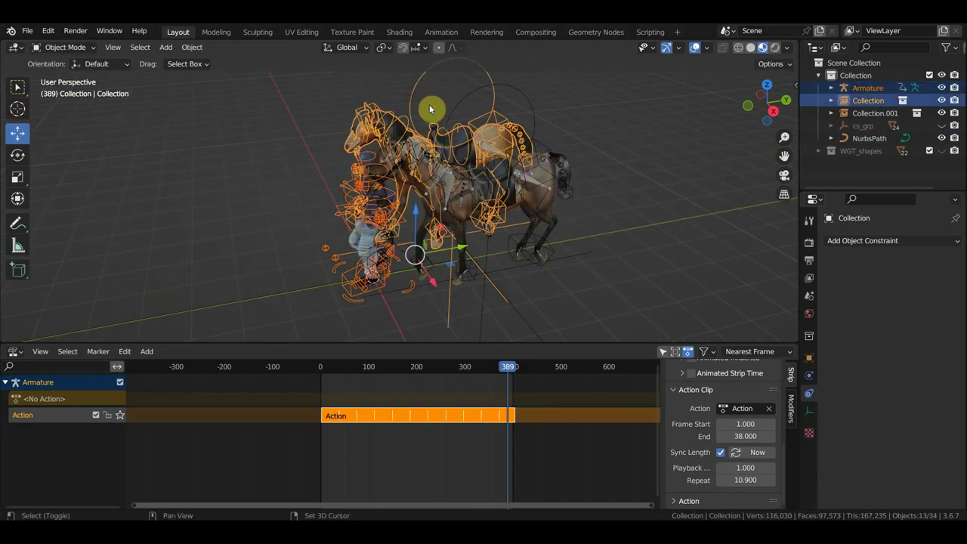
left_click(469, 103, "shift")
left_click(287, 293, "shift")
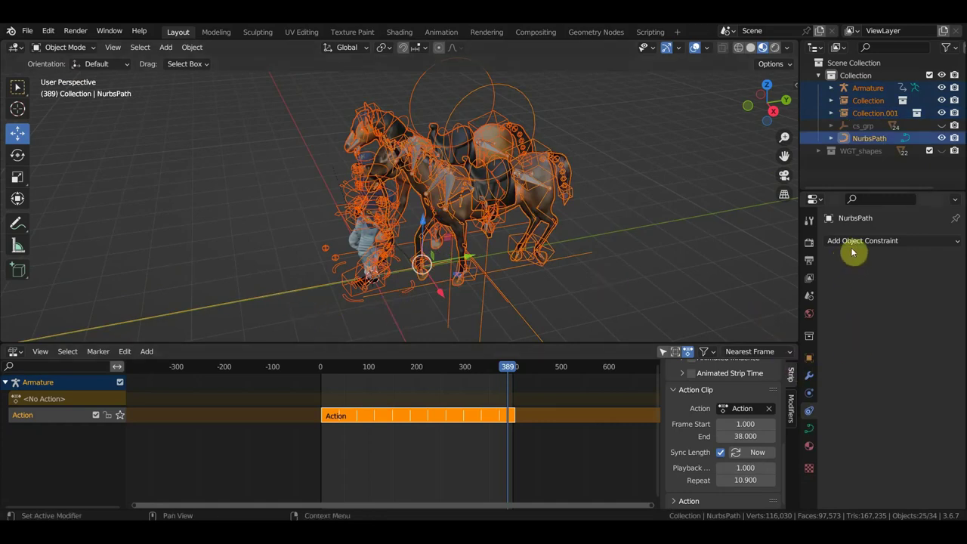
key("ctrl+p")
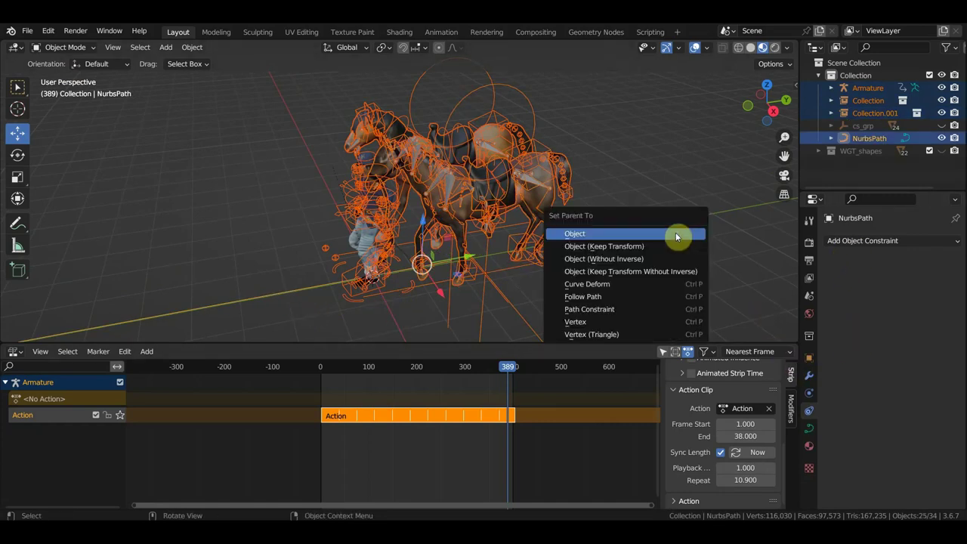
left_click(612, 309)
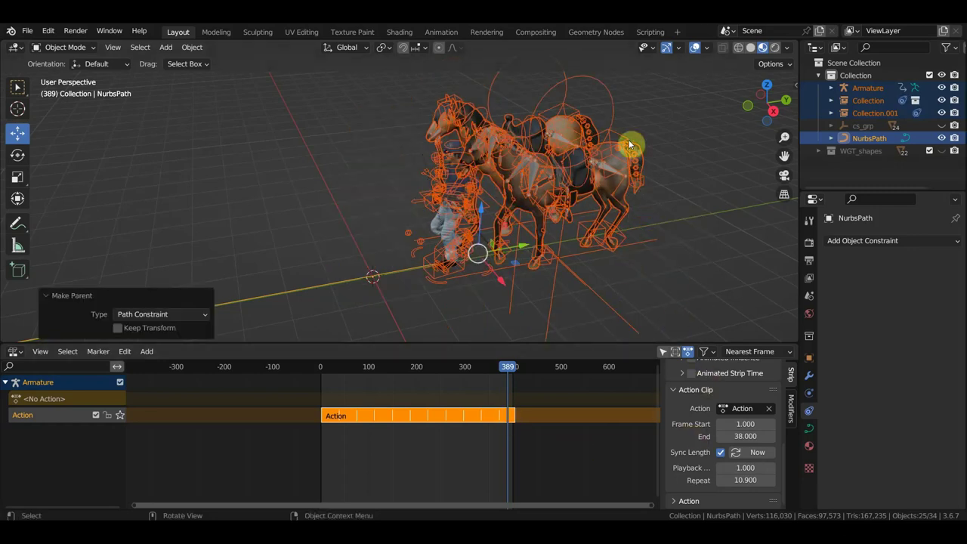
Step: Enable Animate Path on both horse groups' AutoPath constraints, select the armature, and play the walk
left_click(614, 106)
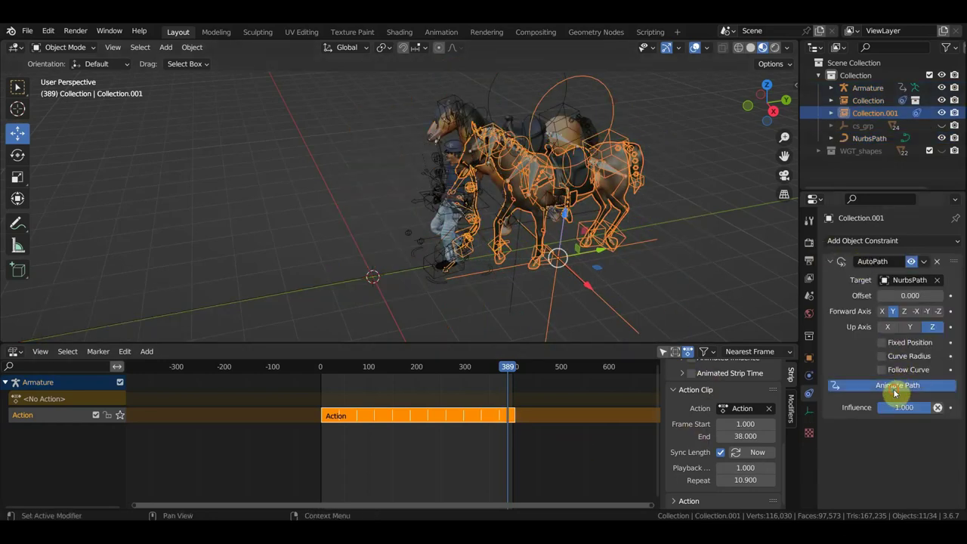
left_click(626, 242)
left_click(494, 89)
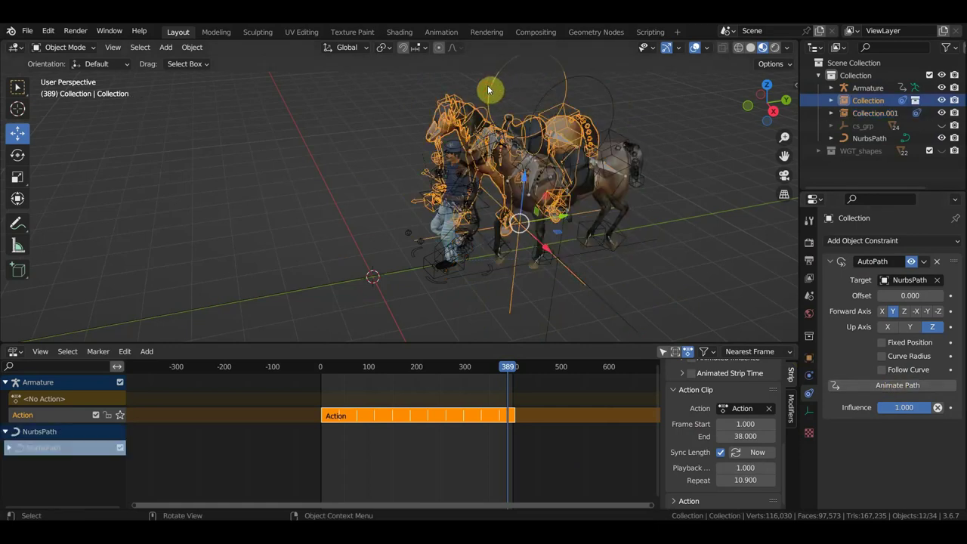
left_click(899, 384)
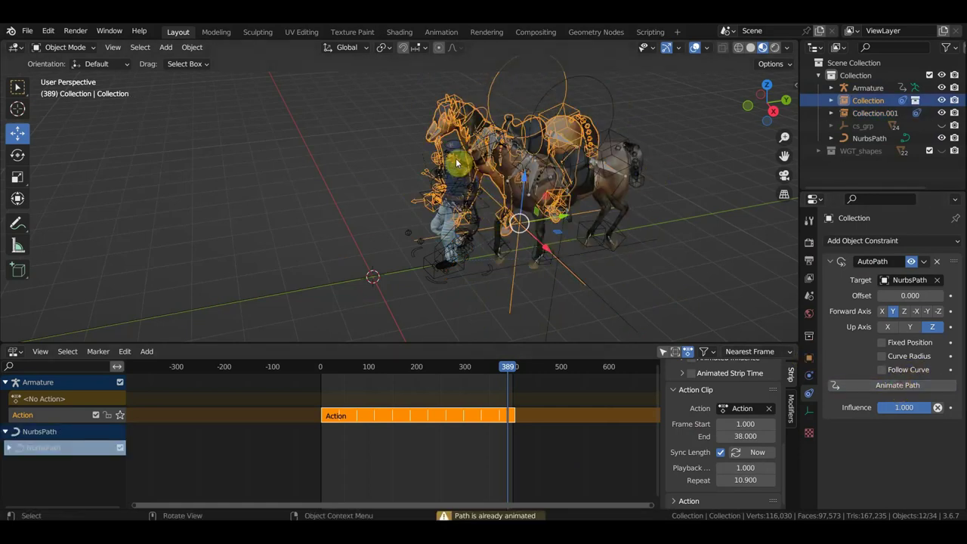
left_click(427, 273)
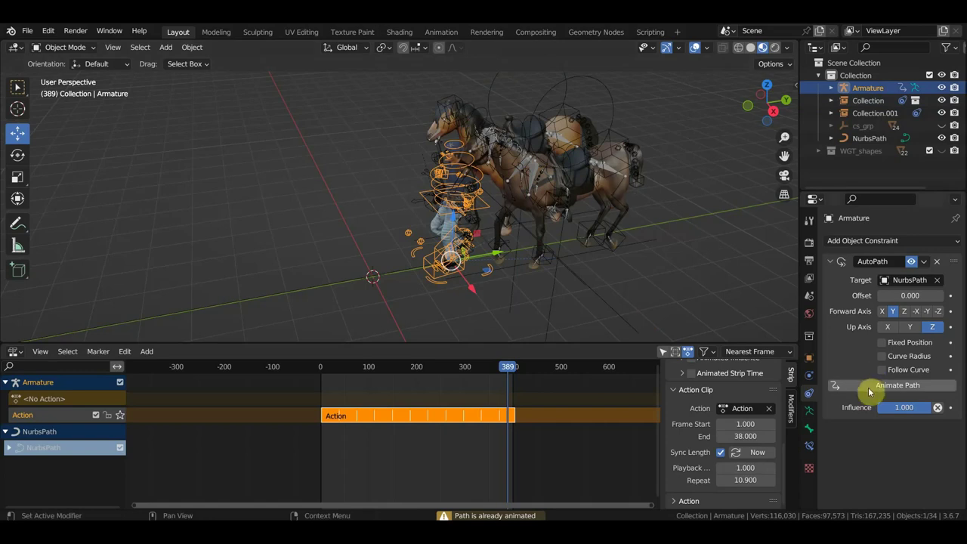
key("space")
middle_click_drag(606, 277, 540, 289)
scroll(541, 289, "up", 5)
Step: Set NurbsPath's path animation Frames to 400 and preview the walk
key("space")
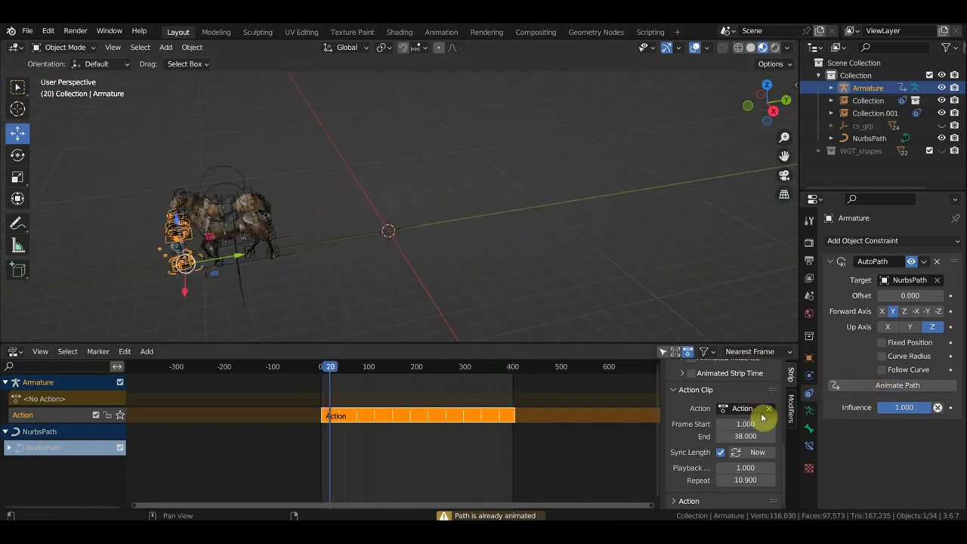
left_click_drag(381, 269, 339, 205)
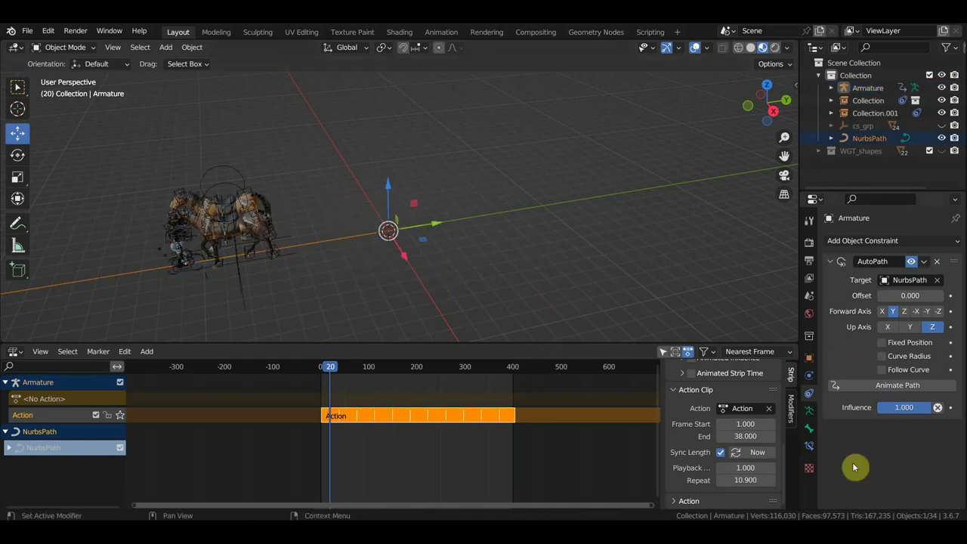
left_click(364, 237)
left_click(807, 434)
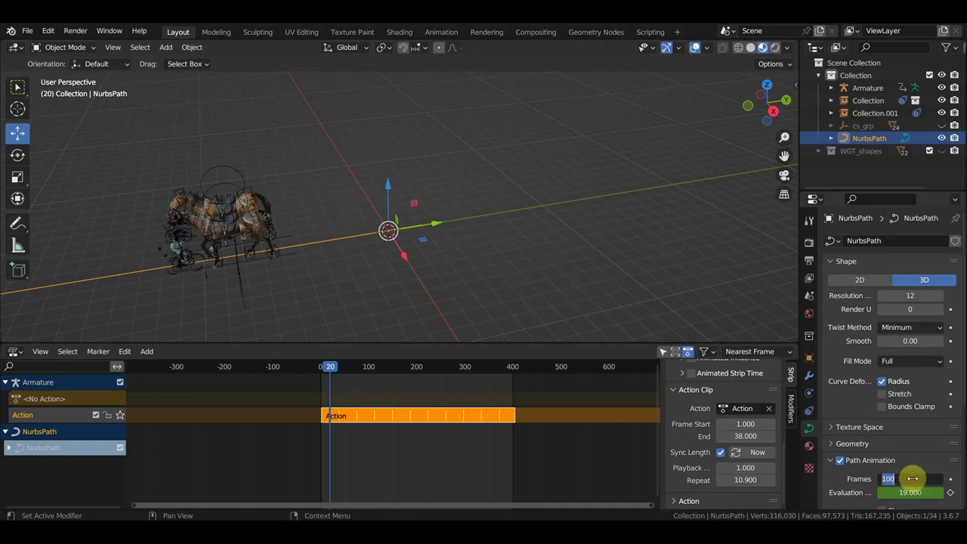
type("400")
key("Return")
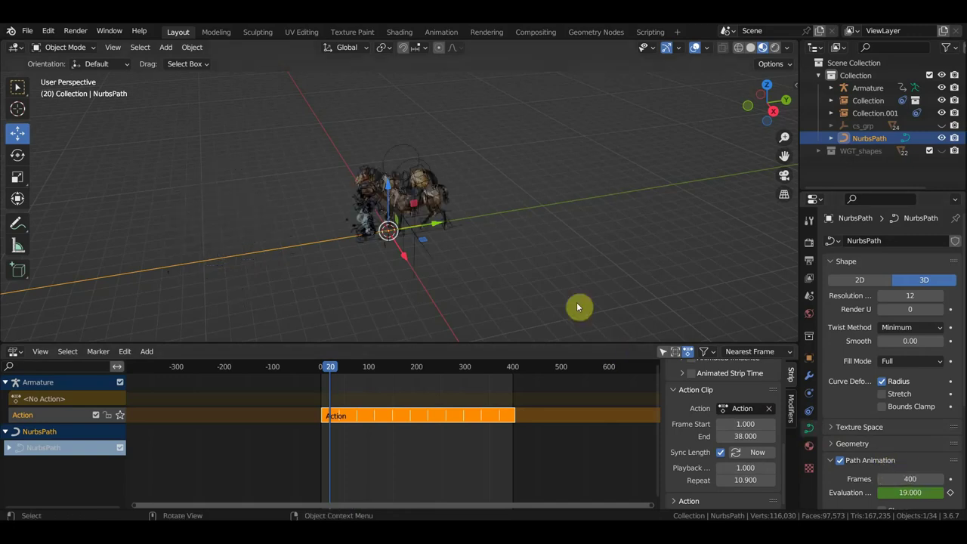
key("space")
mouse_move(573, 263)
middle_mouse_down()
mouse_move(586, 257)
mouse_move(577, 250)
mouse_move(557, 260)
middle_mouse_up()
Step: Change the path animation length to 700 frames and play the slower walk
key("space")
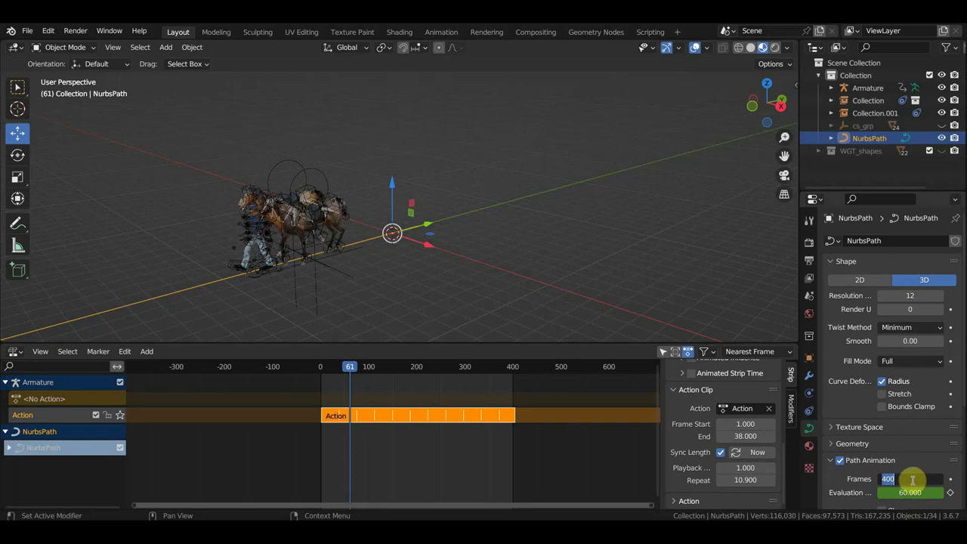
type("700")
key("Return")
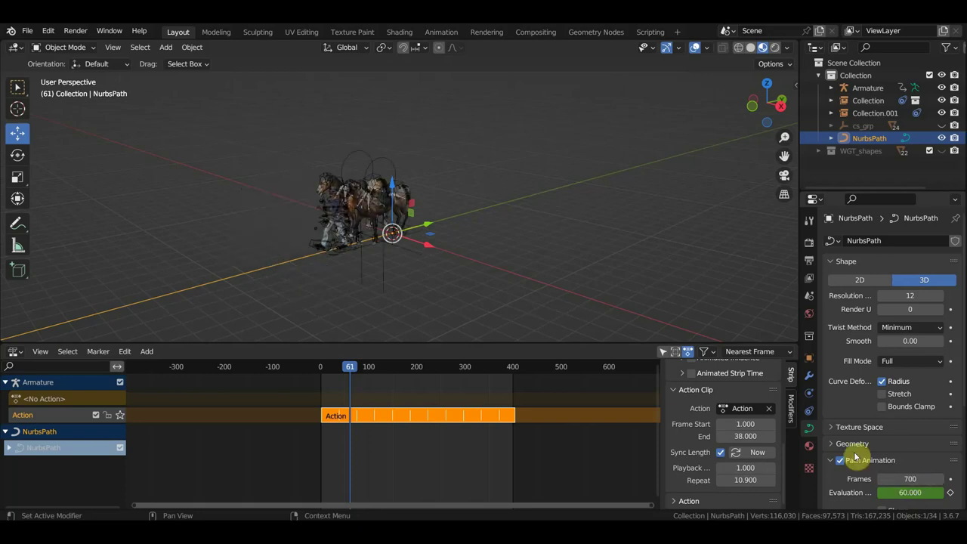
key("space")
middle_click_drag(600, 266, 724, 204)
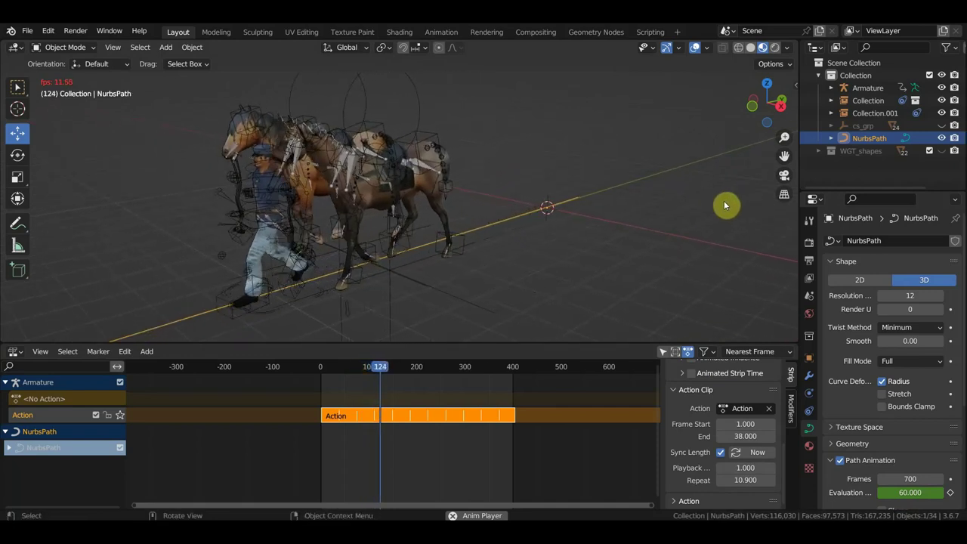
Step: Set the path animation length to 800 frames and play it back to check the pace
key("space")
left_click(903, 476)
type("800")
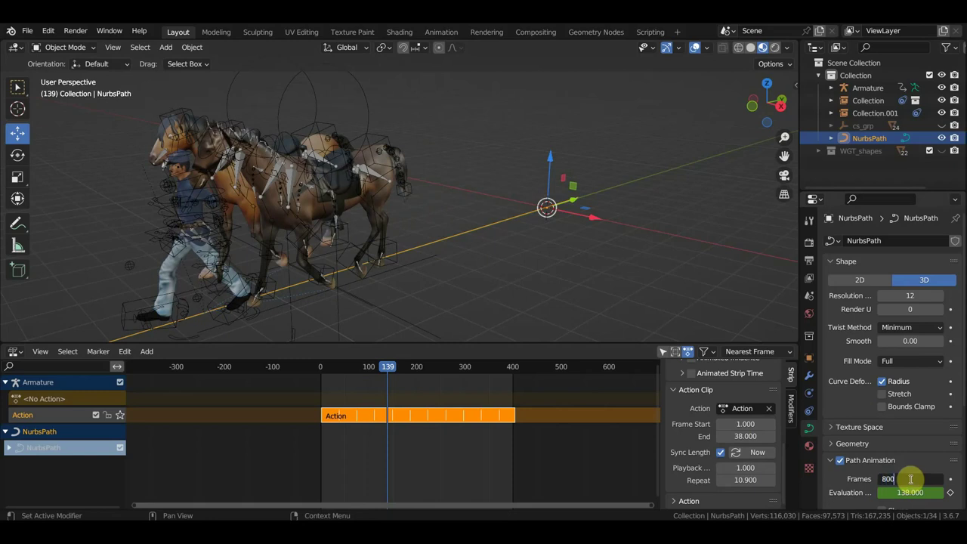
key("Return")
key("space")
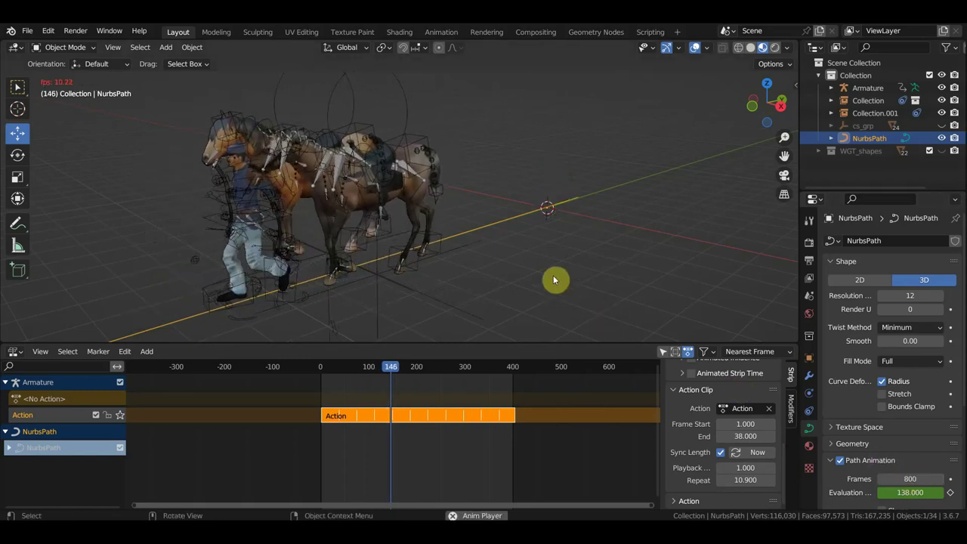
middle_click_drag(554, 281, 597, 270)
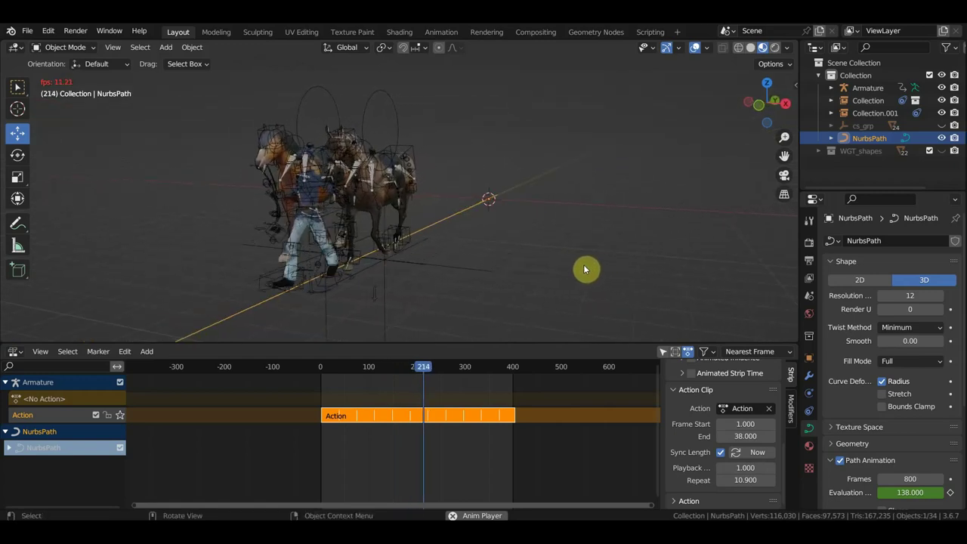
middle_click_drag(585, 269, 564, 269)
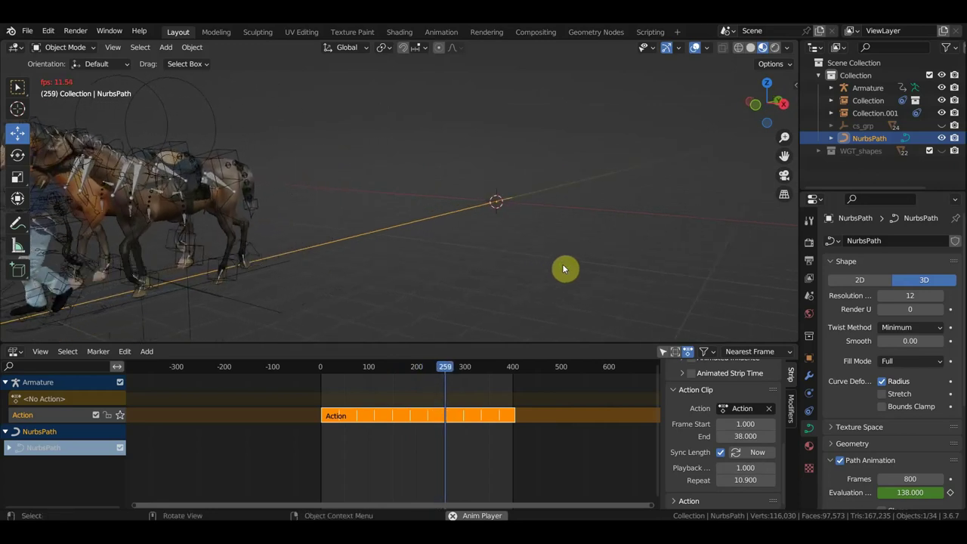
mouse_move(425, 264)
middle_mouse_down()
mouse_move(632, 250)
mouse_move(588, 246)
middle_mouse_up()
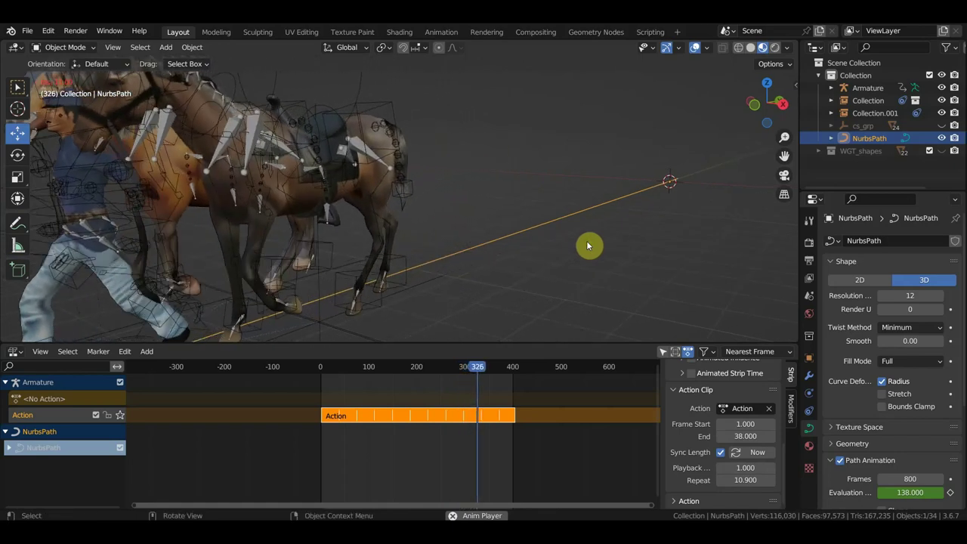
scroll(588, 245, "down", 5)
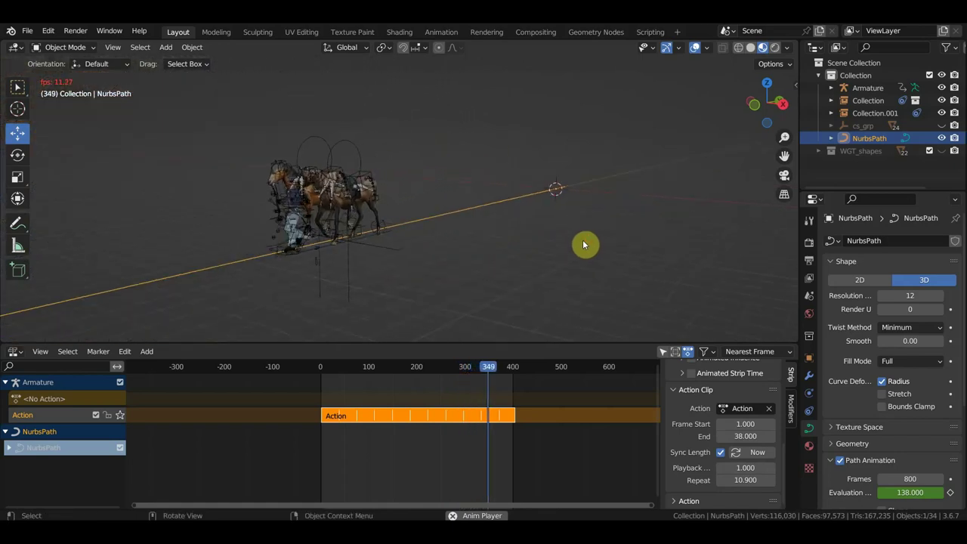
Step: Change the length to 900 frames and watch the walk from several angles
key("space")
type("900")
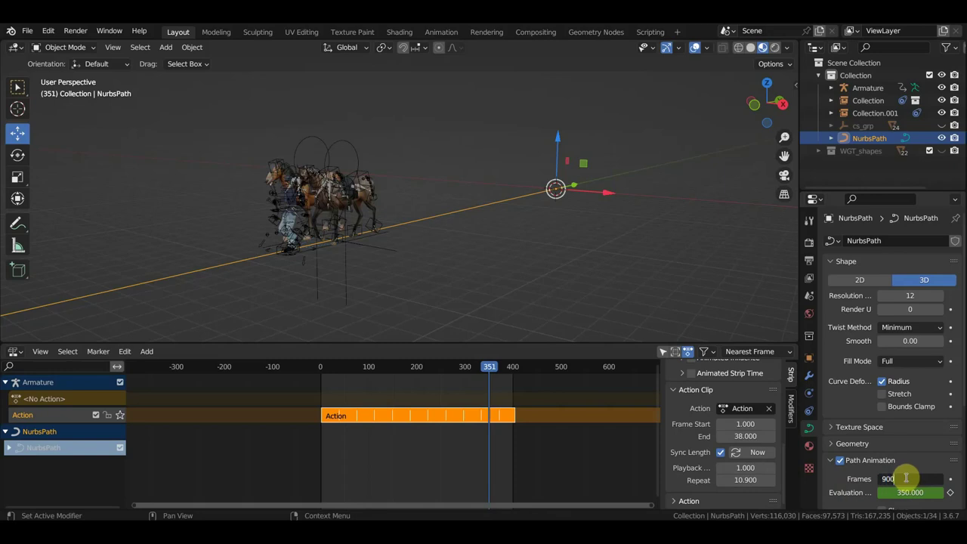
key("Return")
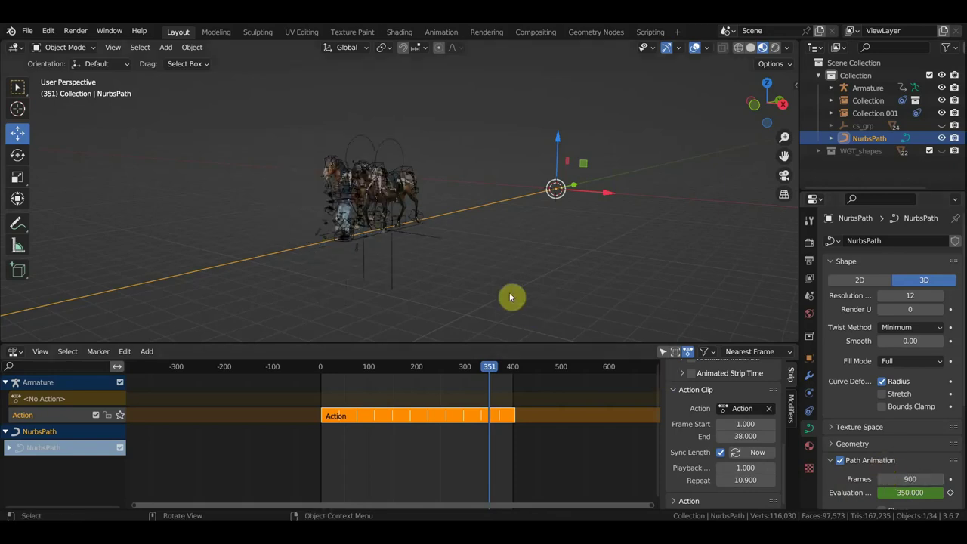
key("space")
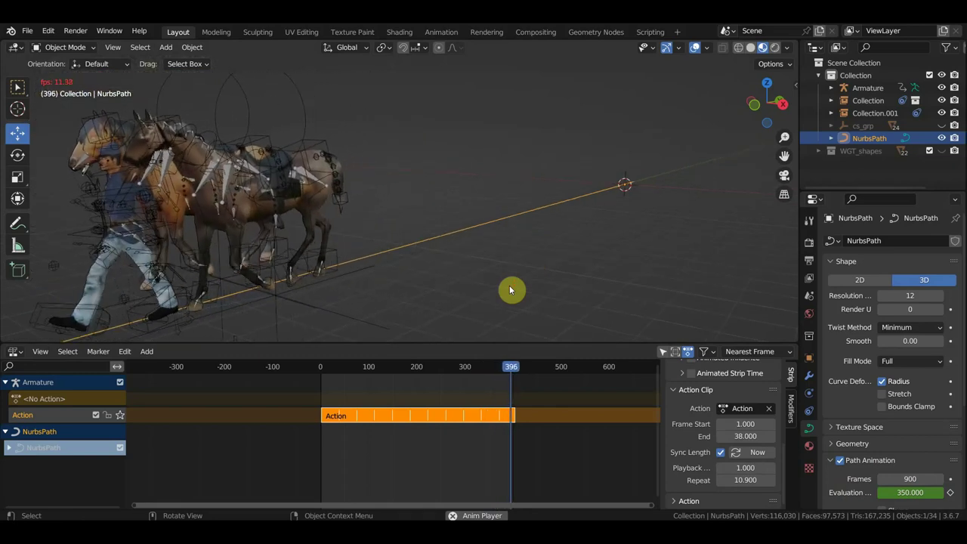
mouse_move(616, 266)
middle_mouse_down()
mouse_move(638, 255)
mouse_move(470, 294)
middle_mouse_up()
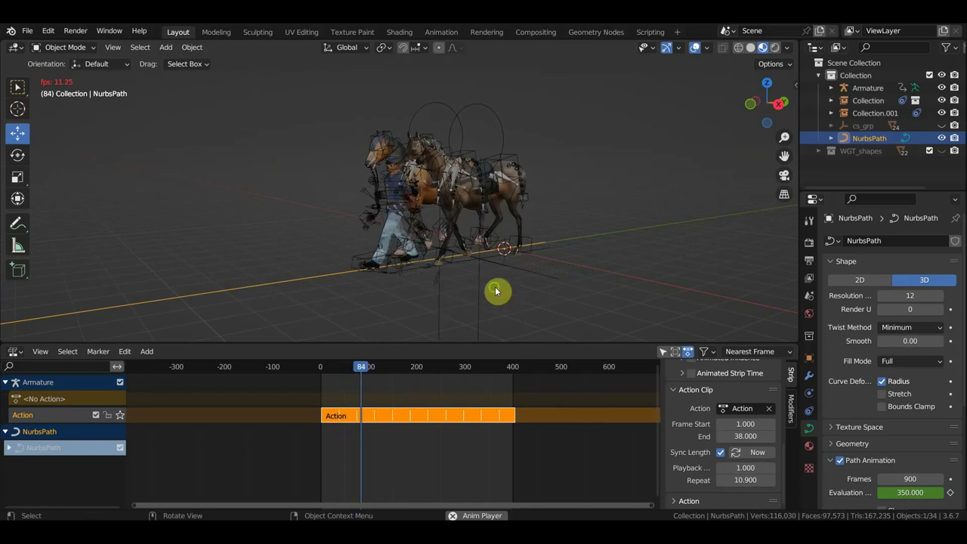
middle_click_drag(497, 291, 666, 283)
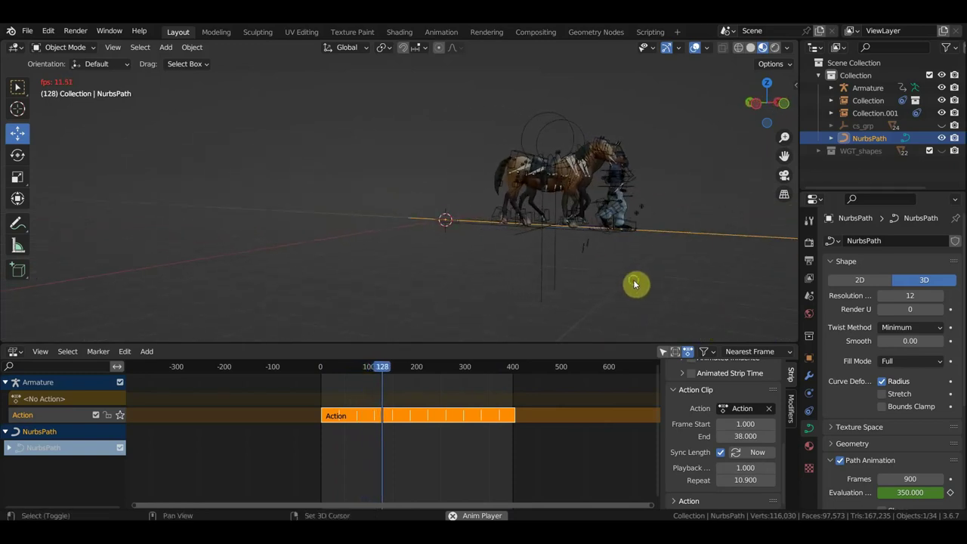
middle_click_drag(637, 283, 533, 291)
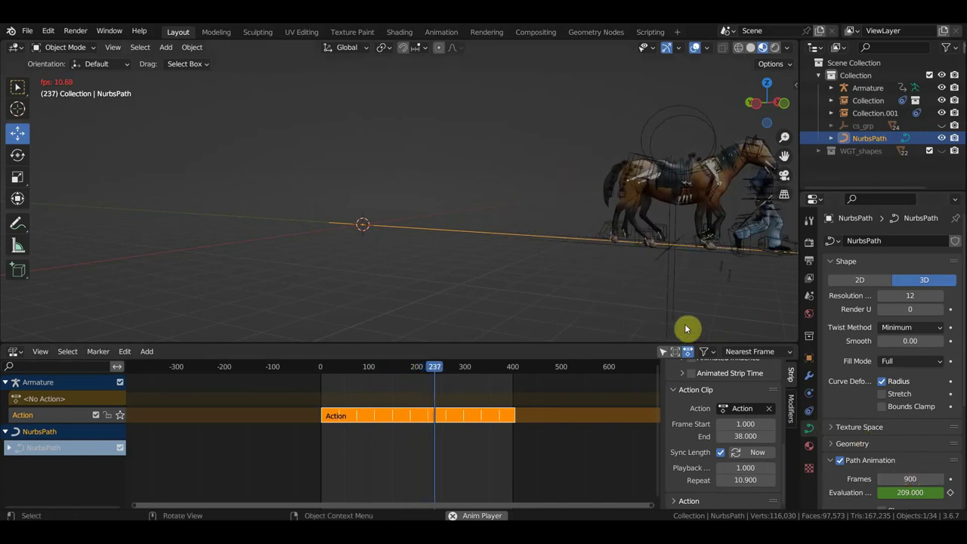
scroll(679, 305, "down", 2)
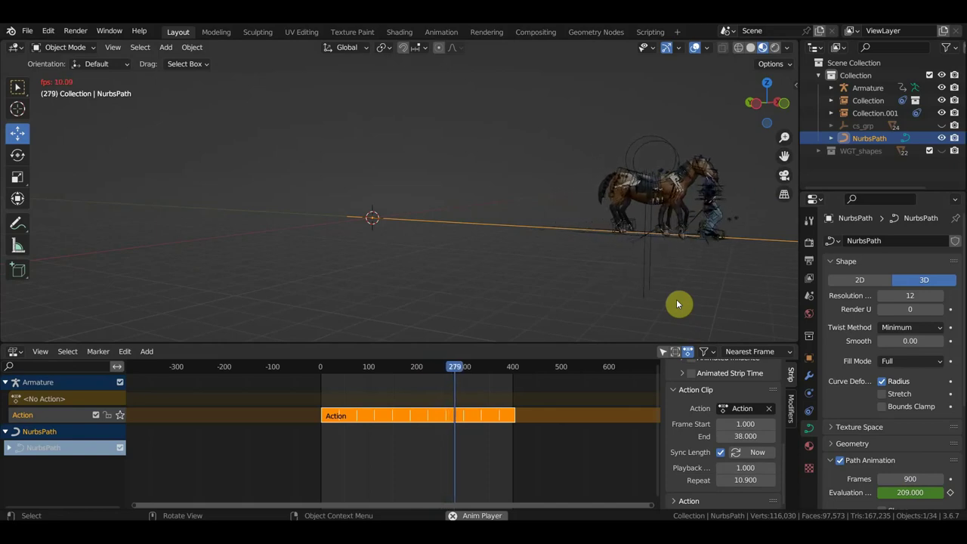
key("space")
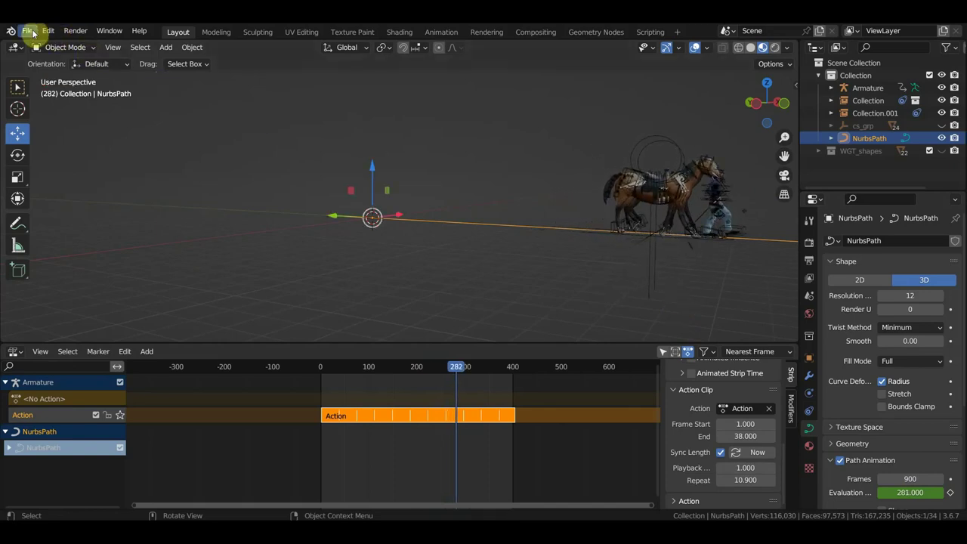
left_click(31, 32)
type("300")
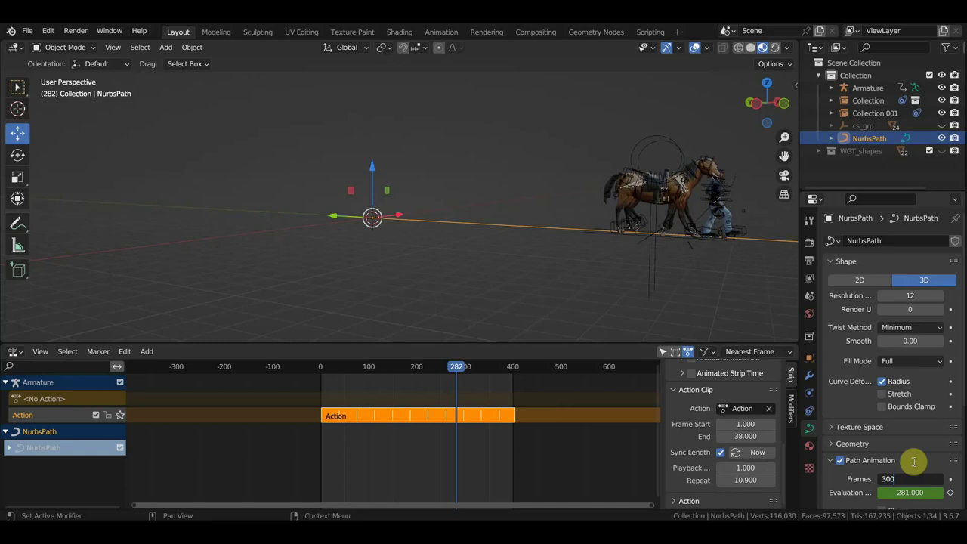
key("Return")
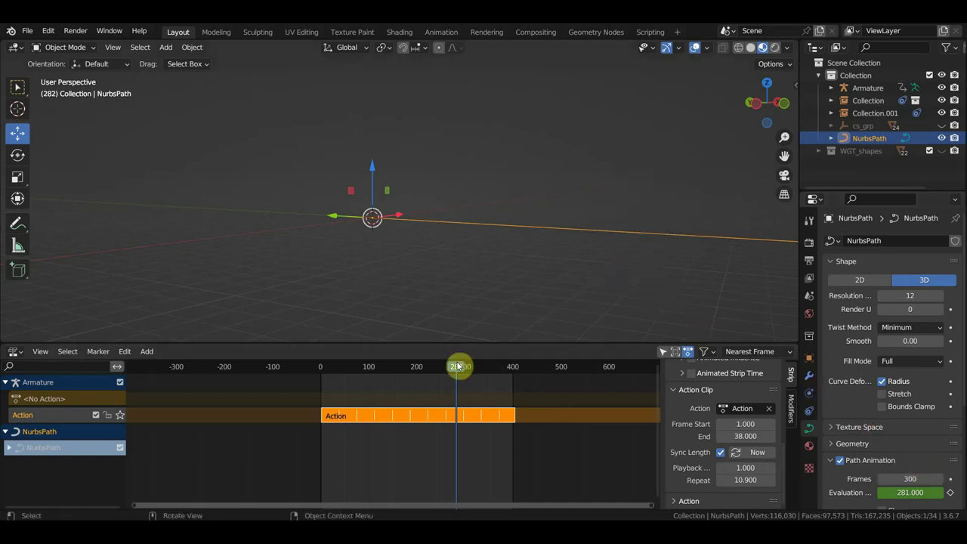
key("space")
left_click(325, 370)
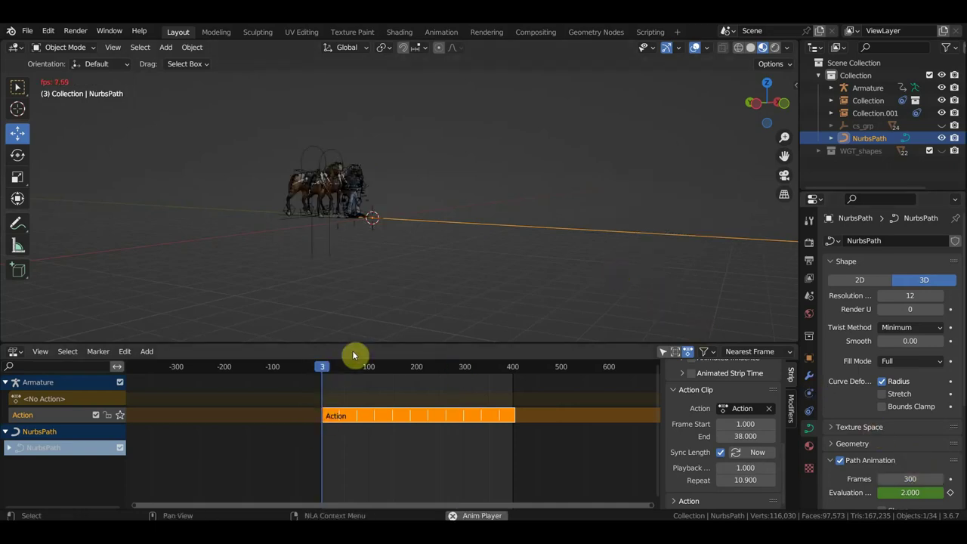
key("space")
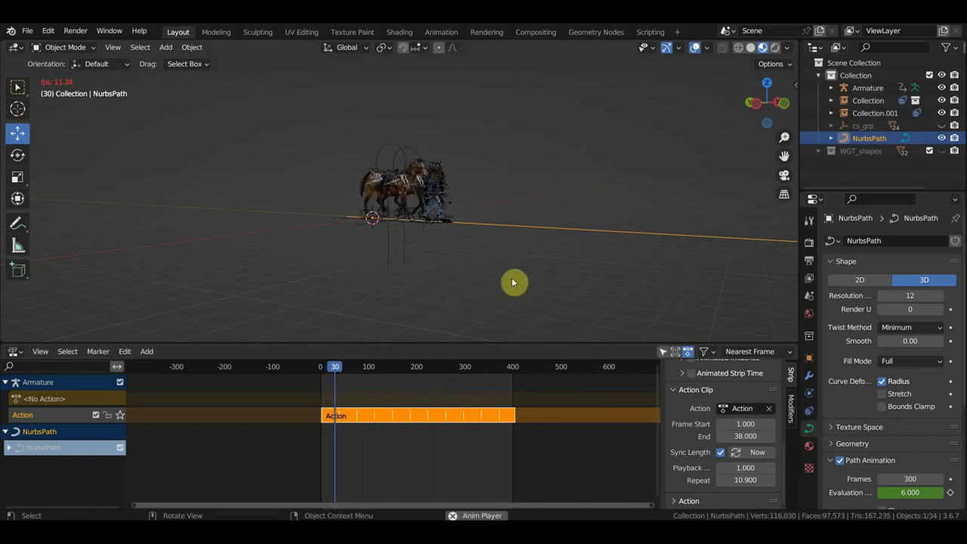
key("space")
left_click(920, 481)
type("900")
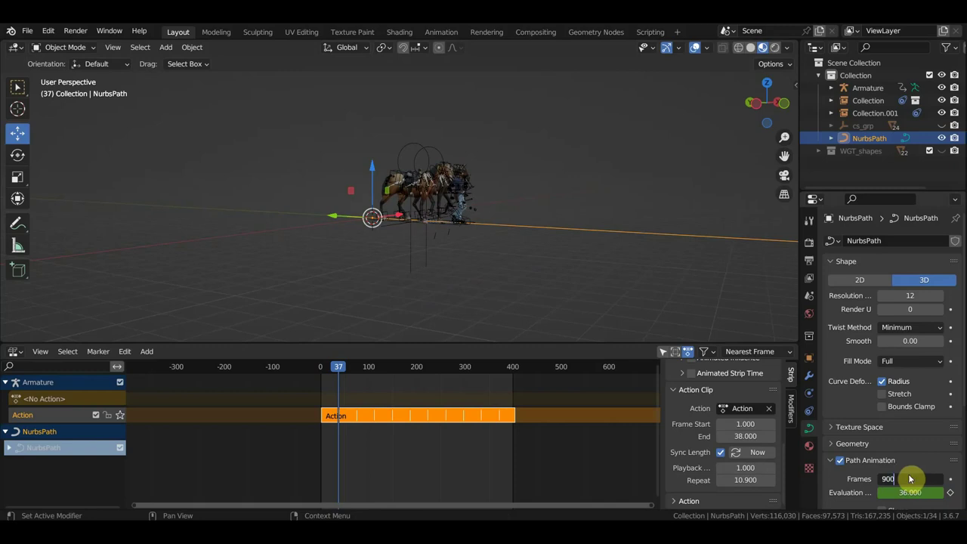
key("Return")
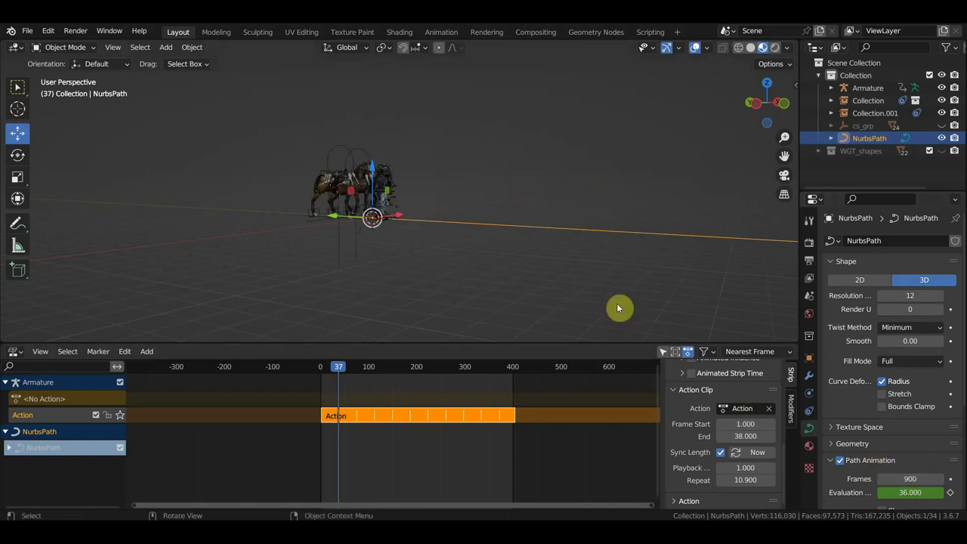
key("space")
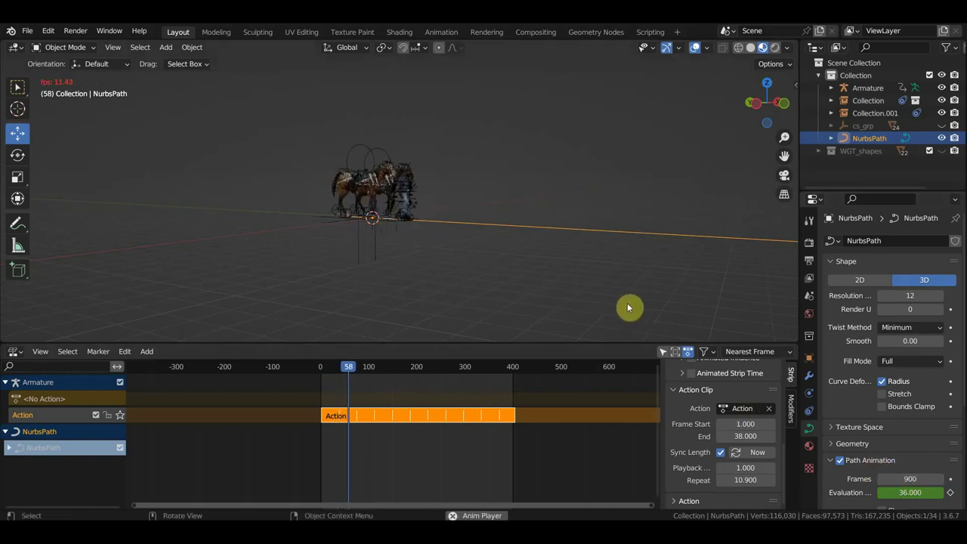
key("space")
Step: Save the file as 'солдат конфедерат ведет коней. по пути.blend' and bring up File > Open Recent
left_click(28, 31)
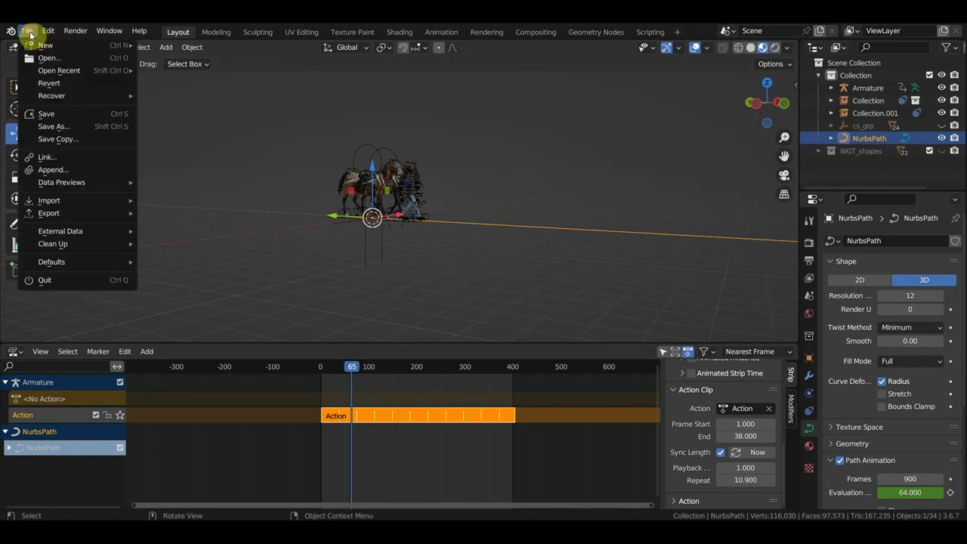
left_click(47, 114)
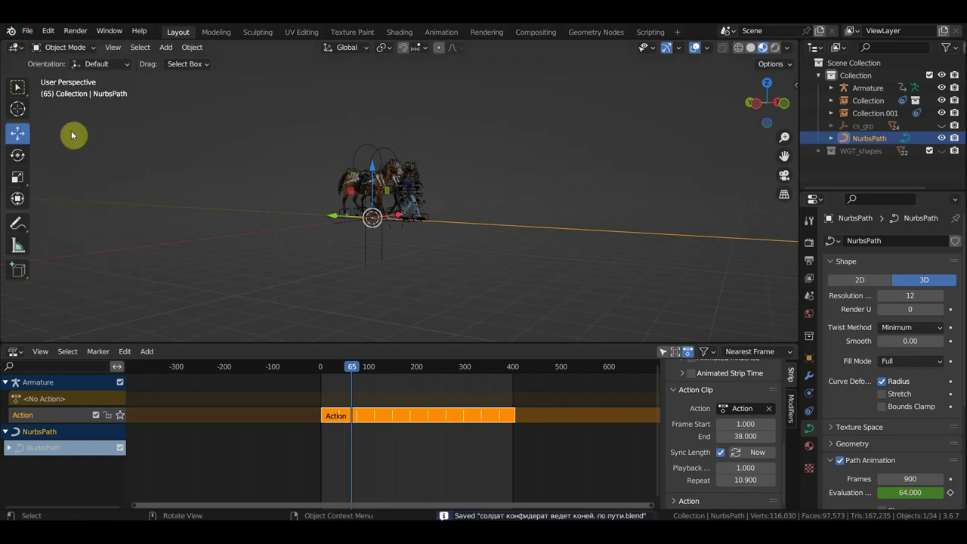
left_click(27, 31)
mouse_move(59, 71)
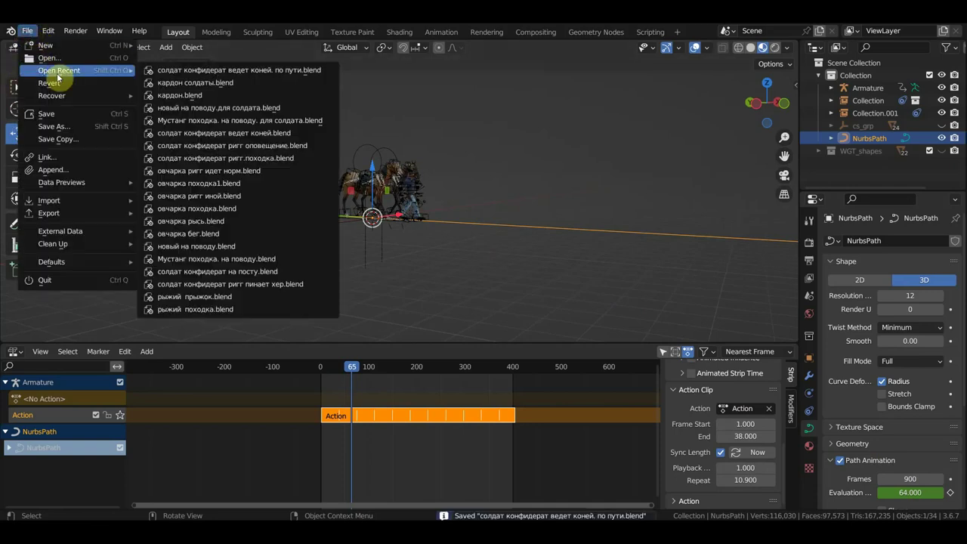
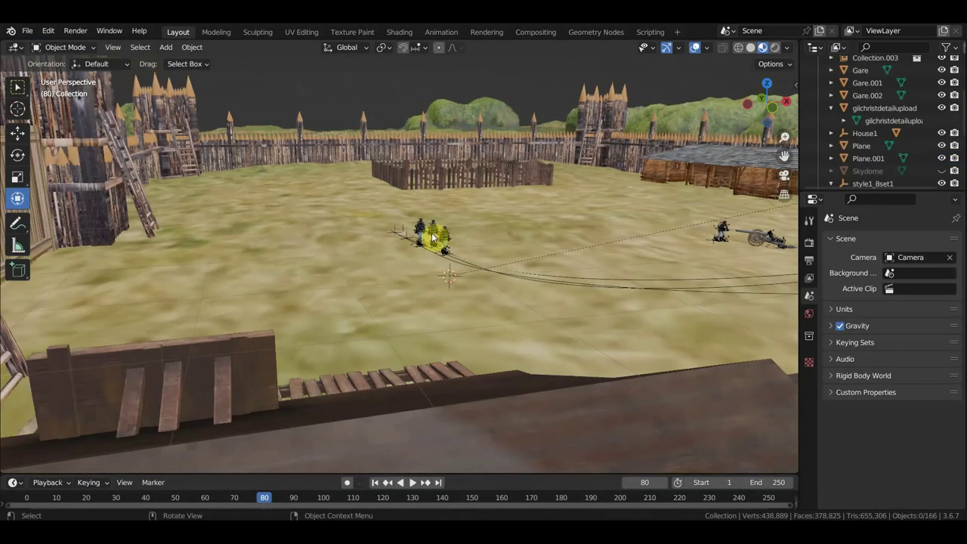
Step: Link the horse-and-handler Collection into the fort scene from another blend file via File > Link
mouse_move(433, 237)
middle_mouse_down()
mouse_move(308, 261)
mouse_move(268, 257)
mouse_move(218, 192)
mouse_move(421, 237)
mouse_move(352, 280)
middle_mouse_up()
mouse_move(393, 324)
middle_mouse_down()
mouse_move(292, 309)
mouse_move(246, 318)
mouse_move(289, 315)
mouse_move(374, 278)
middle_mouse_up()
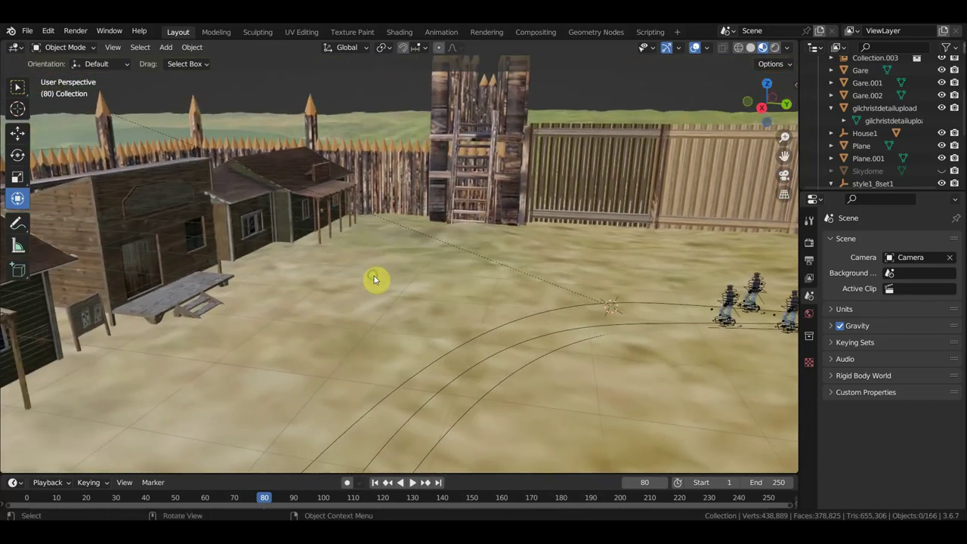
mouse_move(255, 311)
middle_mouse_down()
mouse_move(237, 304)
mouse_move(375, 358)
middle_mouse_up()
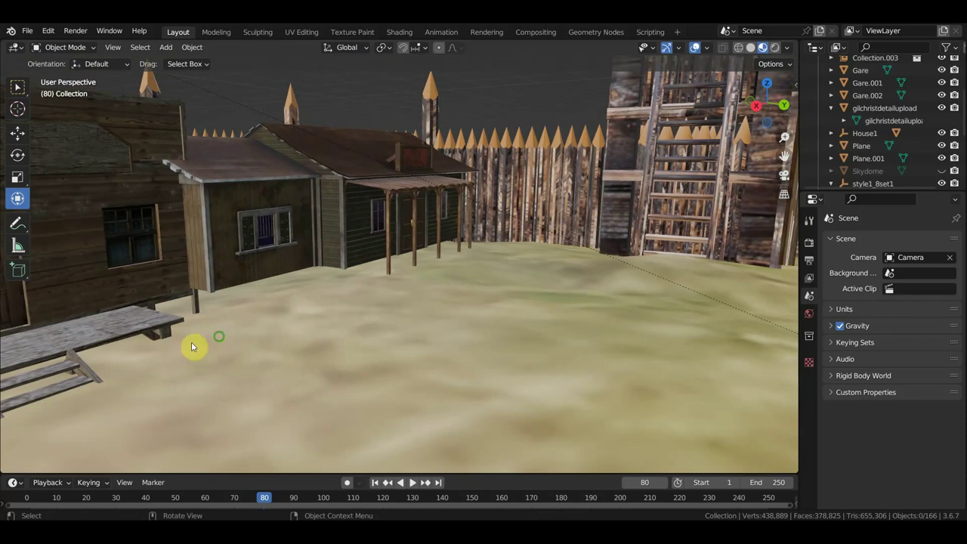
mouse_move(191, 346)
middle_mouse_down()
mouse_move(242, 334)
mouse_move(309, 346)
mouse_move(324, 325)
mouse_move(294, 334)
mouse_move(309, 341)
middle_mouse_up()
middle_click_drag(388, 288, 375, 270)
scroll(377, 274, "up", 2)
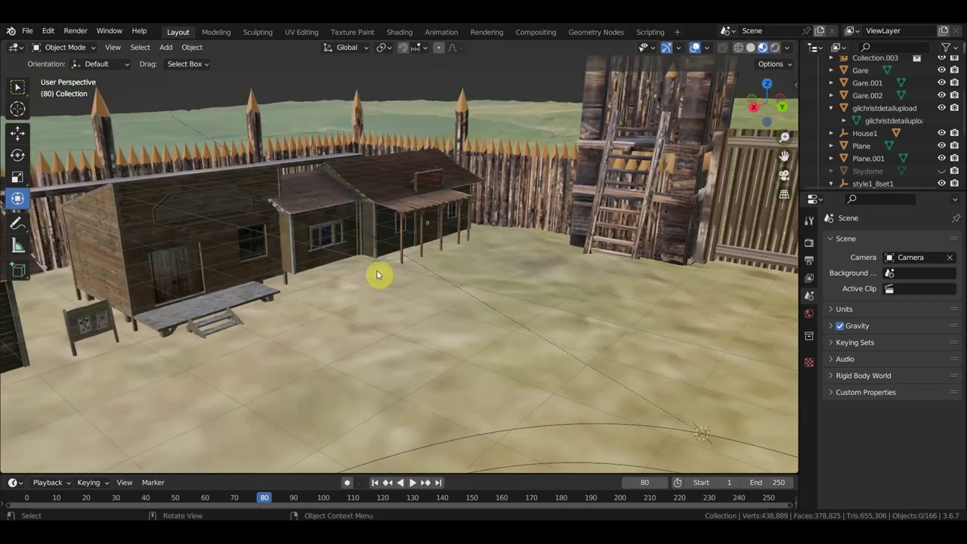
scroll(377, 274, "up", 1)
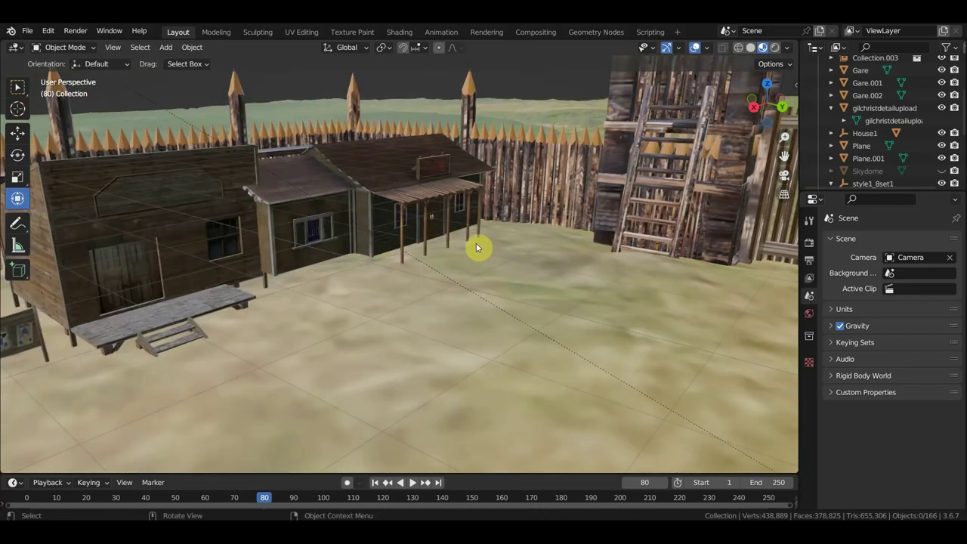
mouse_move(441, 270)
middle_mouse_down()
mouse_move(529, 268)
mouse_move(509, 317)
mouse_move(515, 198)
middle_mouse_up()
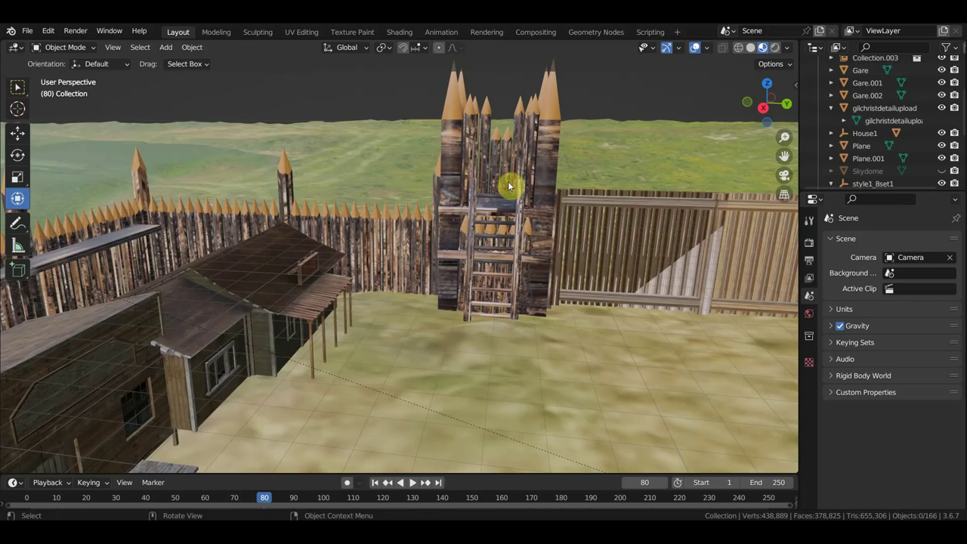
mouse_move(522, 195)
middle_mouse_down()
mouse_move(226, 196)
mouse_move(363, 209)
mouse_move(585, 254)
mouse_move(395, 259)
mouse_move(537, 241)
mouse_move(529, 238)
middle_mouse_up()
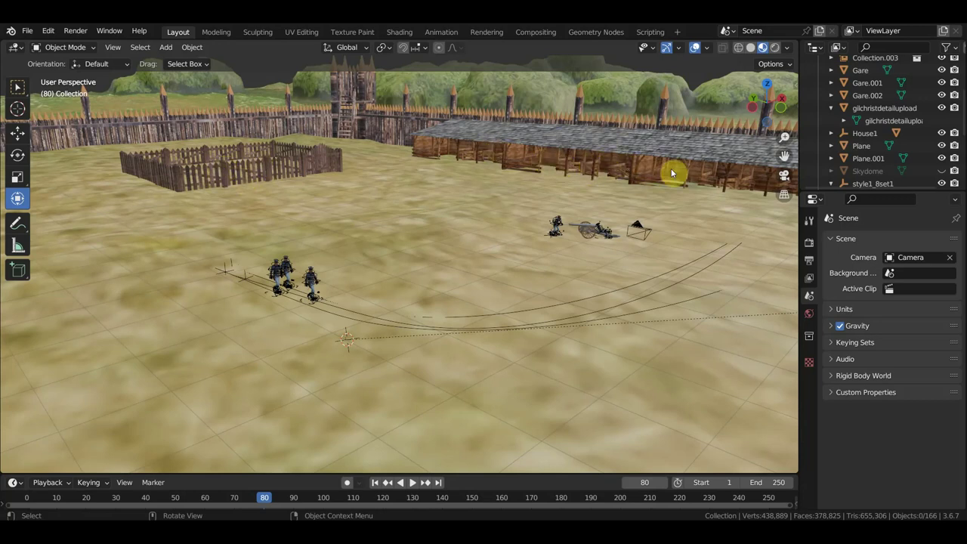
mouse_move(483, 180)
middle_mouse_down()
mouse_move(411, 194)
mouse_move(430, 195)
mouse_move(333, 186)
middle_mouse_up()
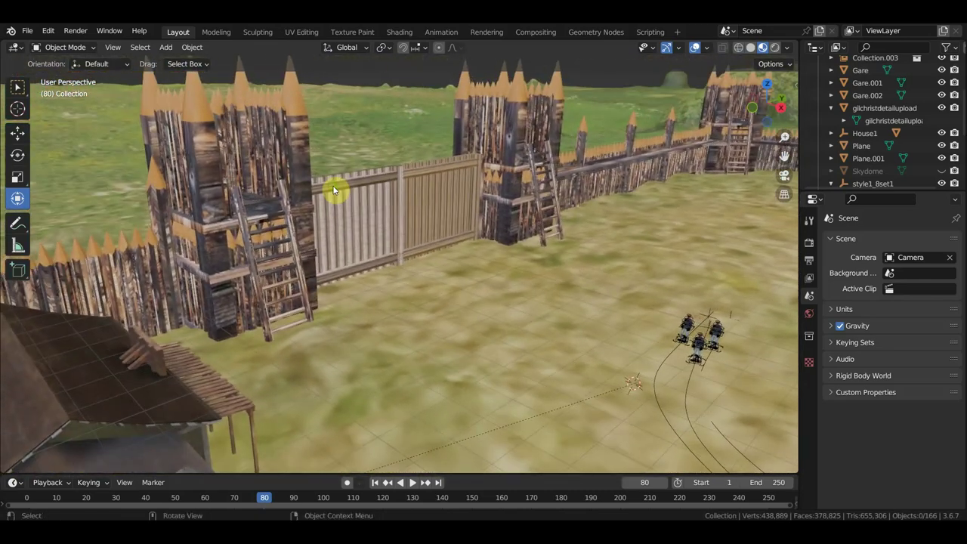
mouse_move(425, 275)
middle_mouse_down()
mouse_move(384, 279)
mouse_move(409, 269)
mouse_move(399, 274)
middle_mouse_up()
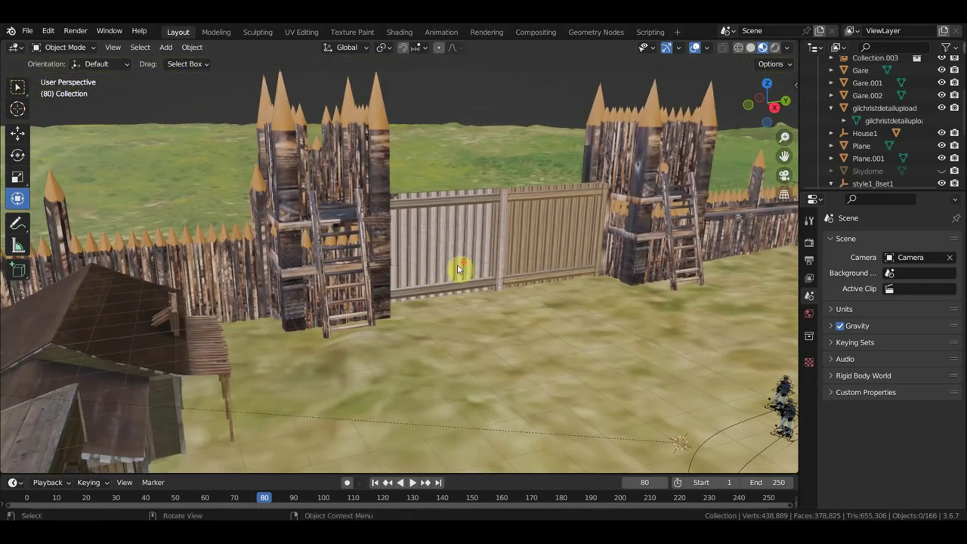
scroll(457, 264, "down", 2)
scroll(468, 274, "up", 1)
scroll(439, 276, "up", 1)
scroll(513, 283, "up", 1)
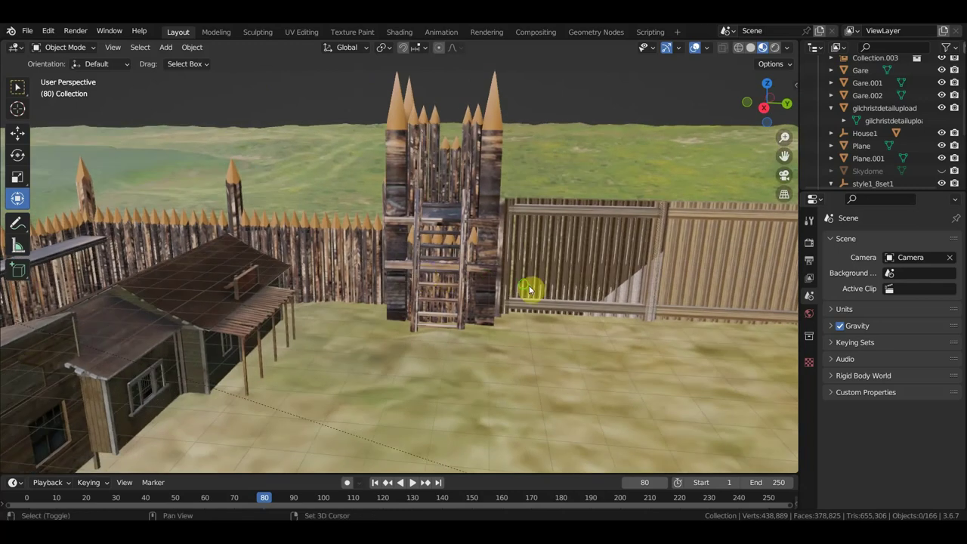
scroll(320, 197, "up", 2)
scroll(360, 202, "down", 2)
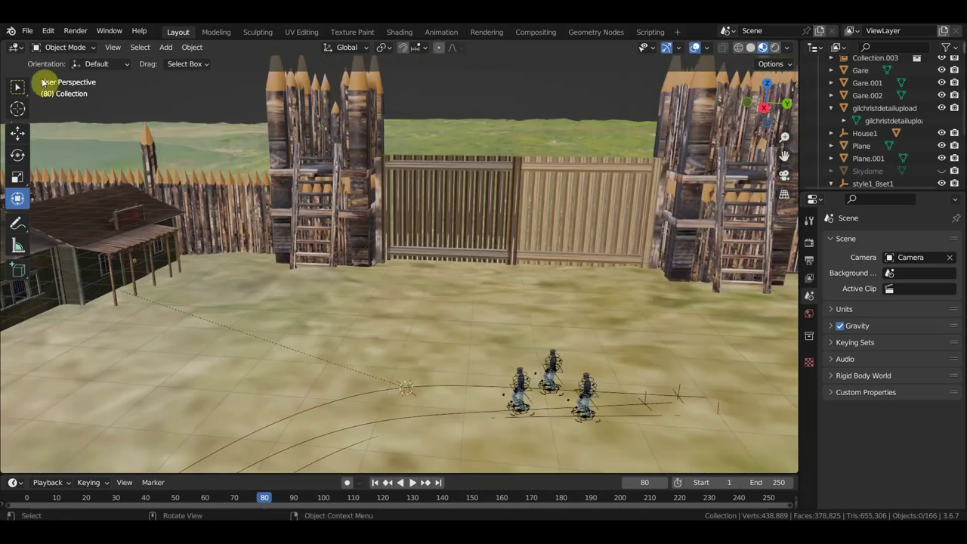
left_click(27, 33)
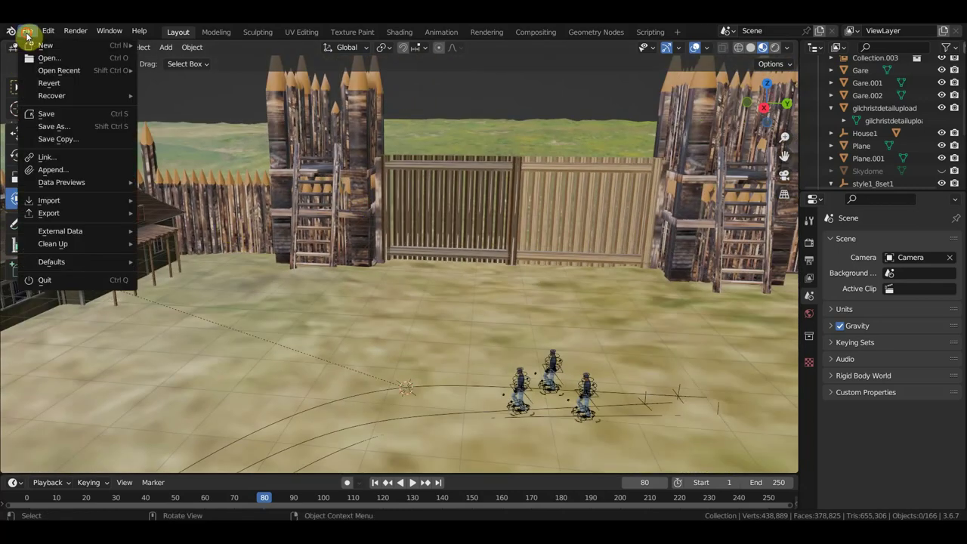
left_click(58, 156)
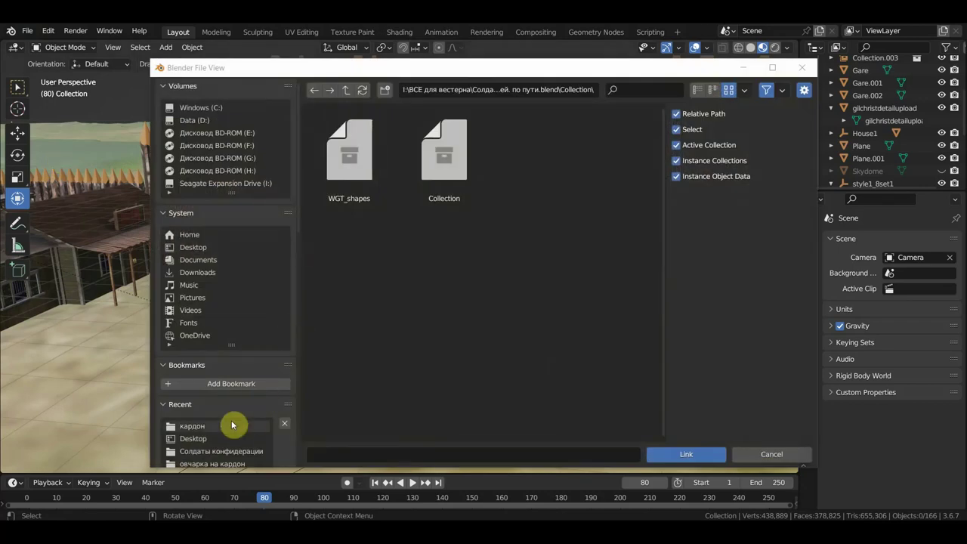
double_click(451, 179)
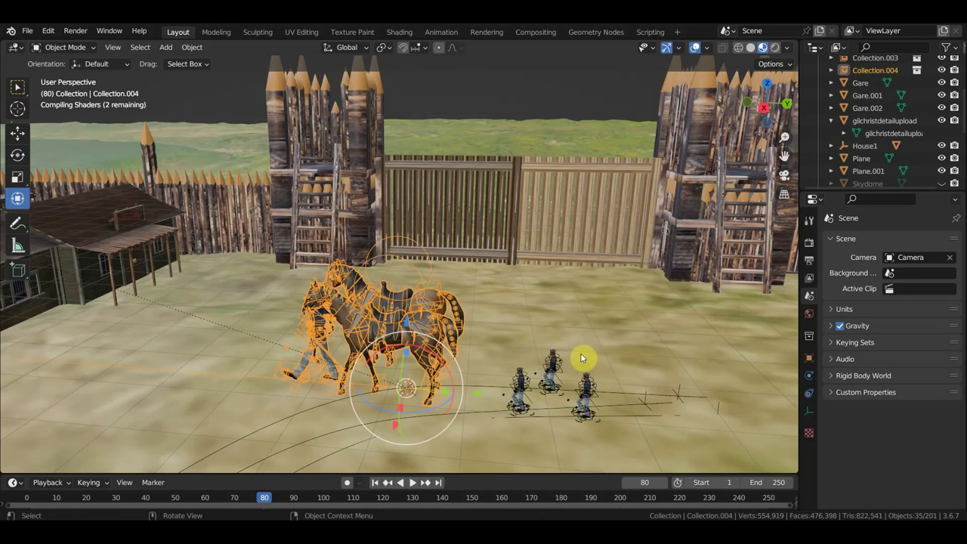
Step: Scale the linked horse group up, then back down to a smaller size
scroll(582, 358, "down", 3)
key("s")
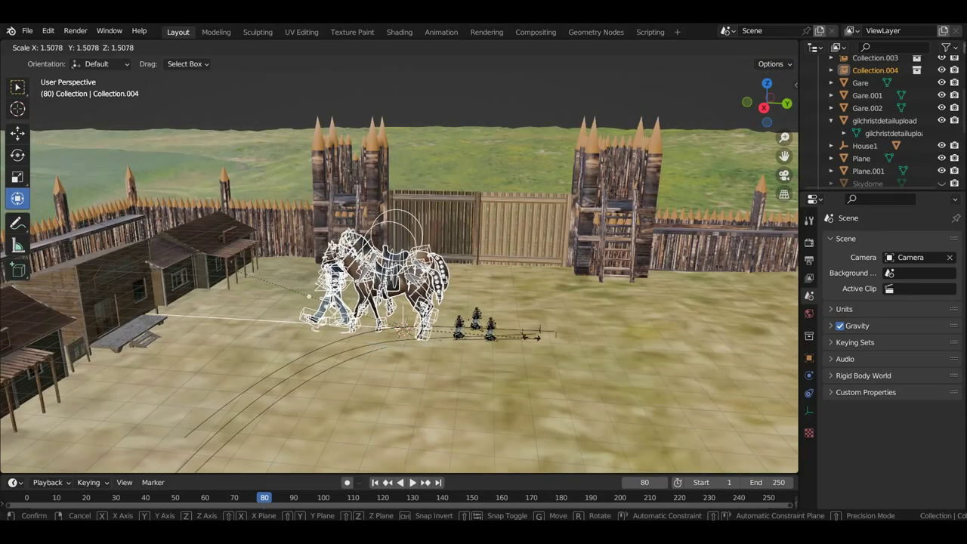
left_click(464, 339)
scroll(480, 347, "up", 3)
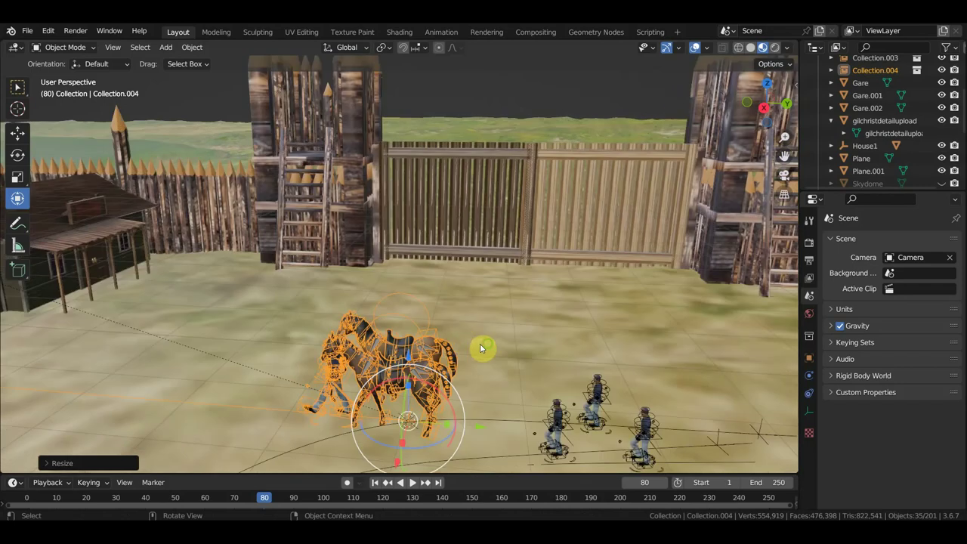
middle_click_drag(480, 348, 494, 330)
key("s")
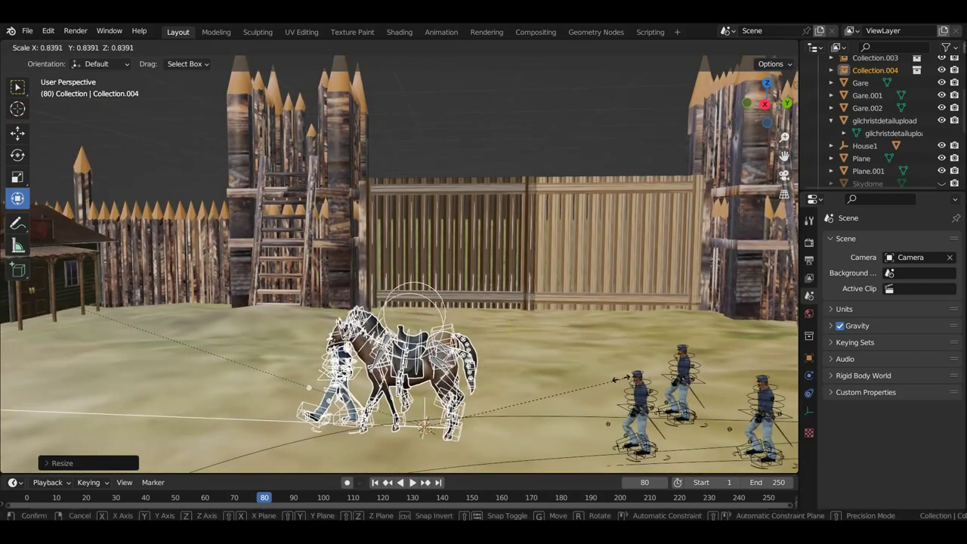
left_click(596, 386)
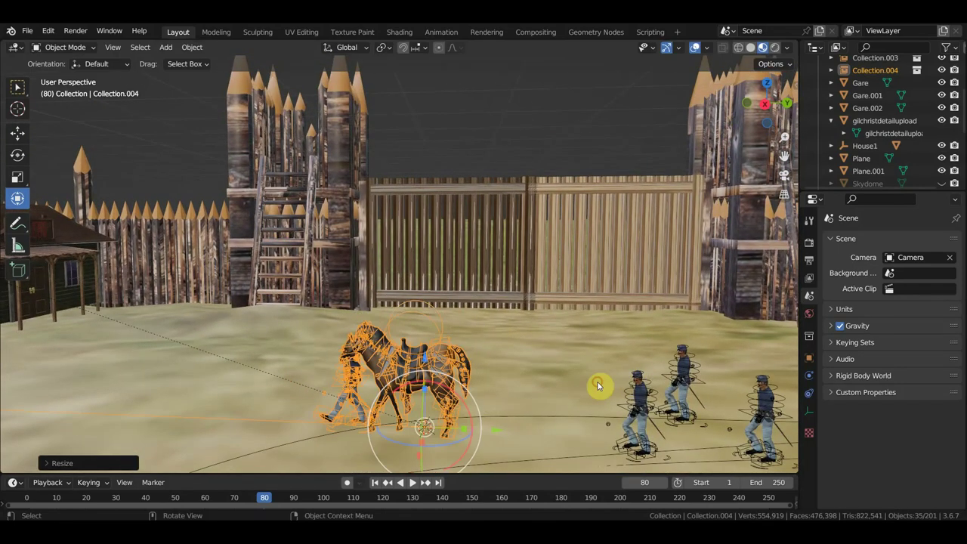
Step: Move the horse group beside the marching soldiers and rescale it once more
key("g")
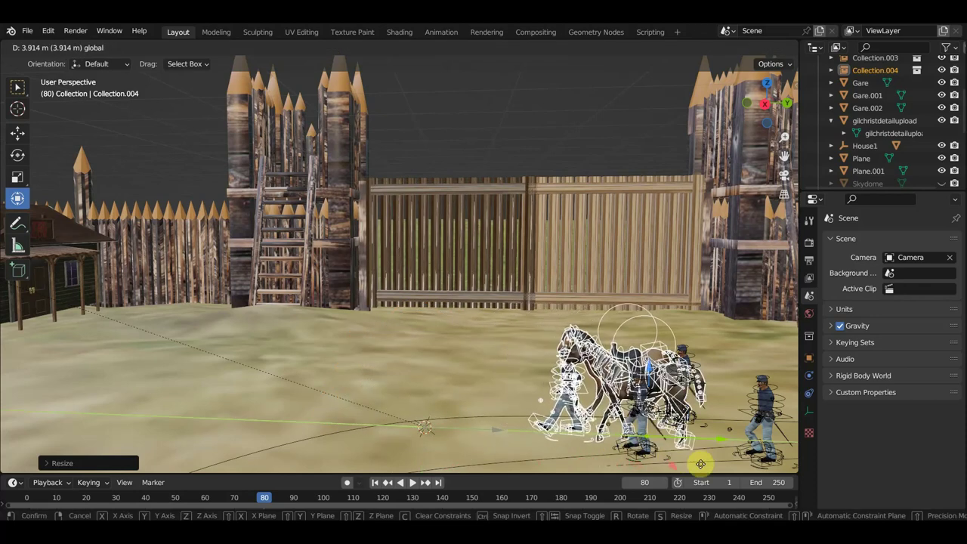
left_click(773, 62)
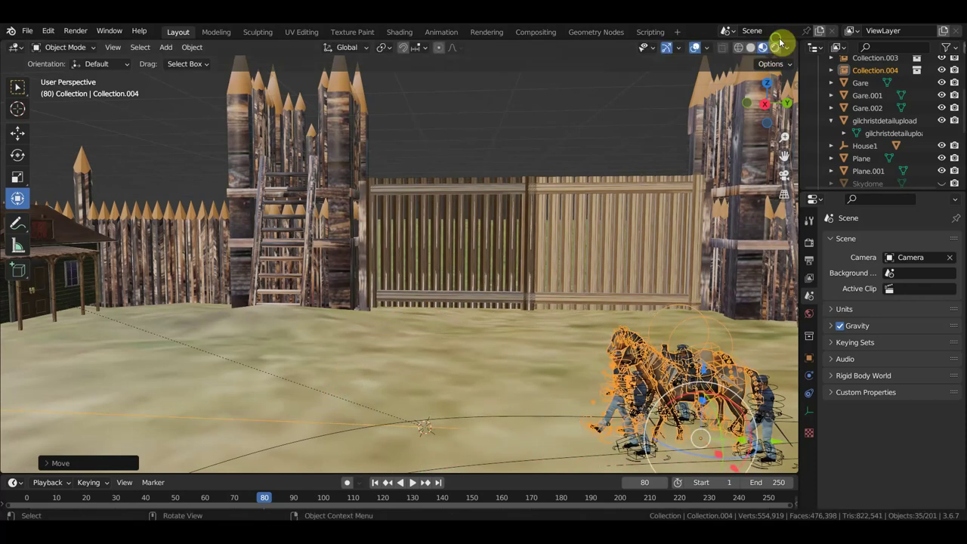
middle_click_drag(688, 352, 618, 365)
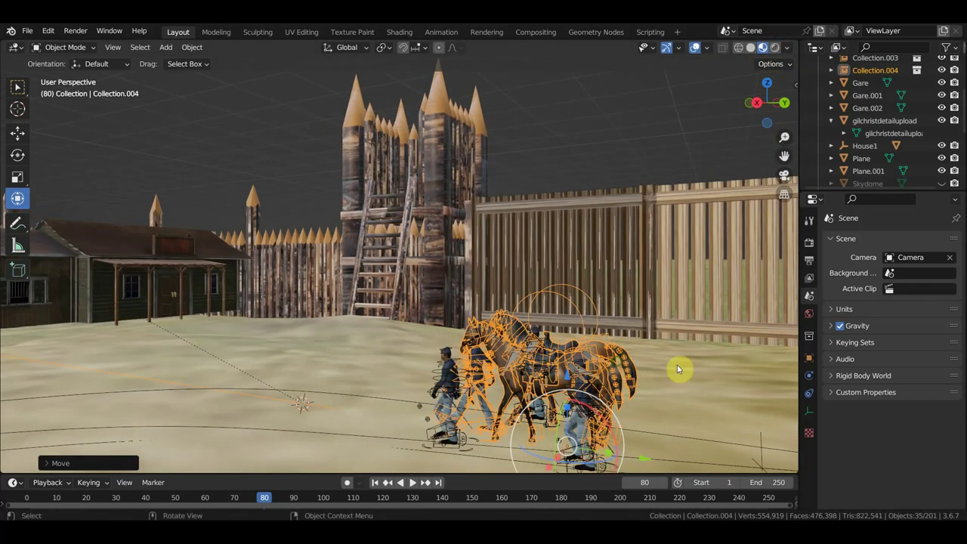
key("s")
left_click(696, 373)
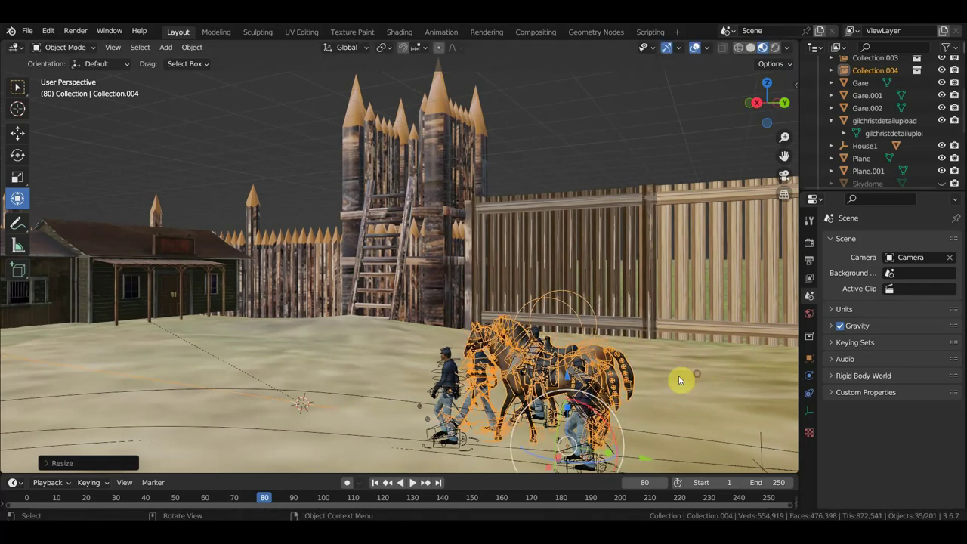
mouse_move(679, 375)
middle_mouse_down()
mouse_move(712, 383)
mouse_move(591, 384)
mouse_move(674, 383)
middle_mouse_up()
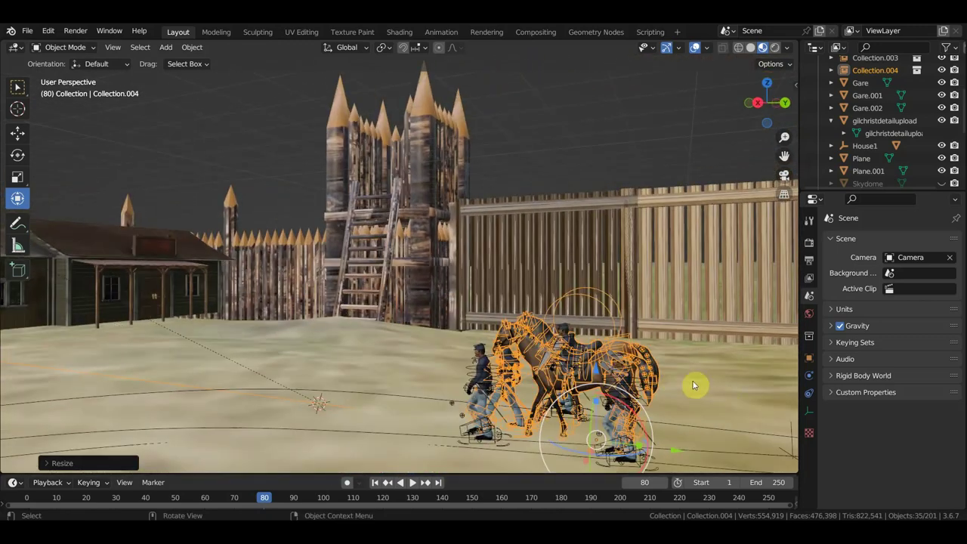
Step: In top view, rotate the horse group and shift it right, in front of the houses
key("KP_7")
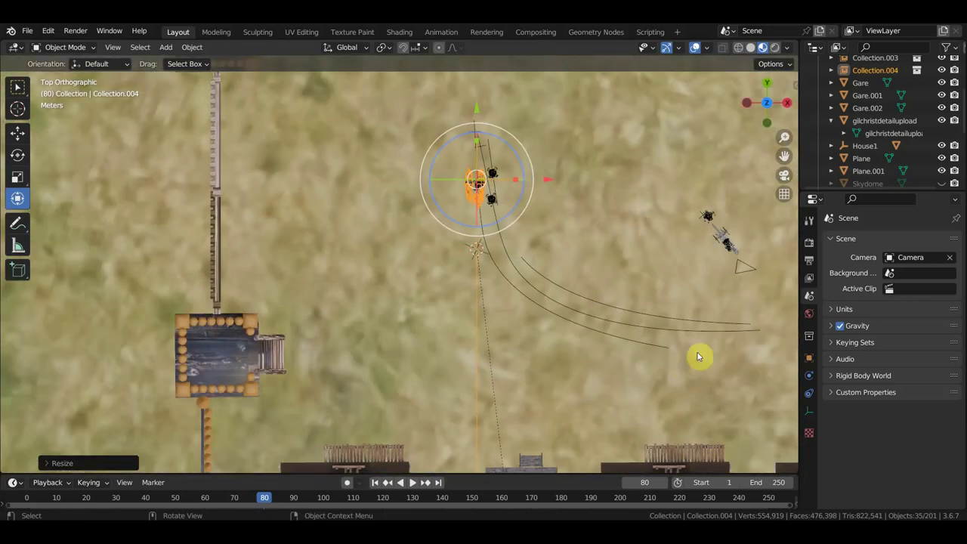
scroll(638, 393, "down", 3)
key("r")
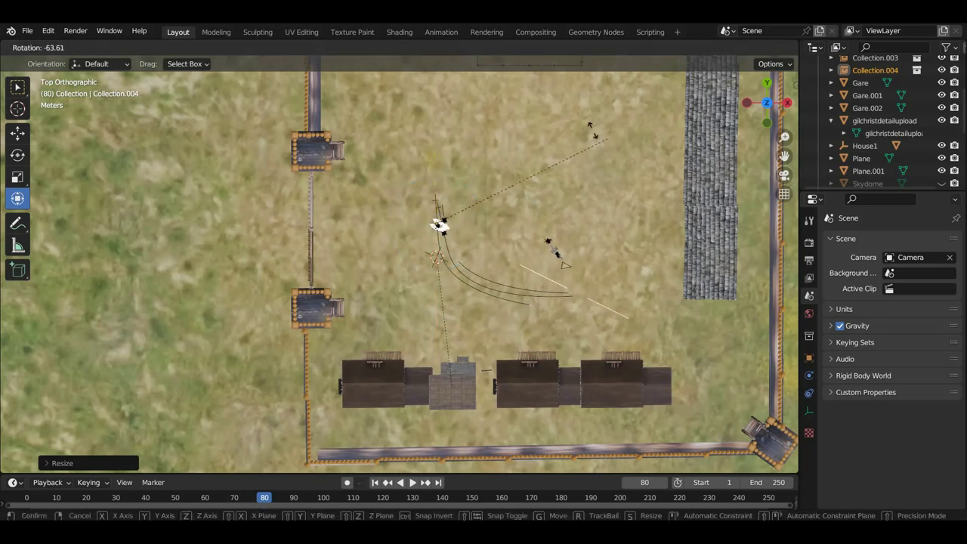
left_click(535, 103)
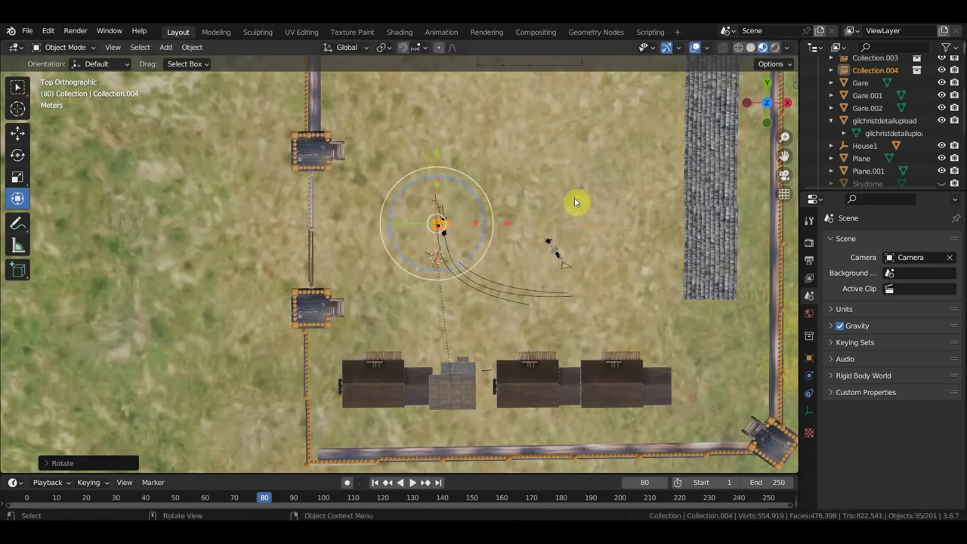
key("g")
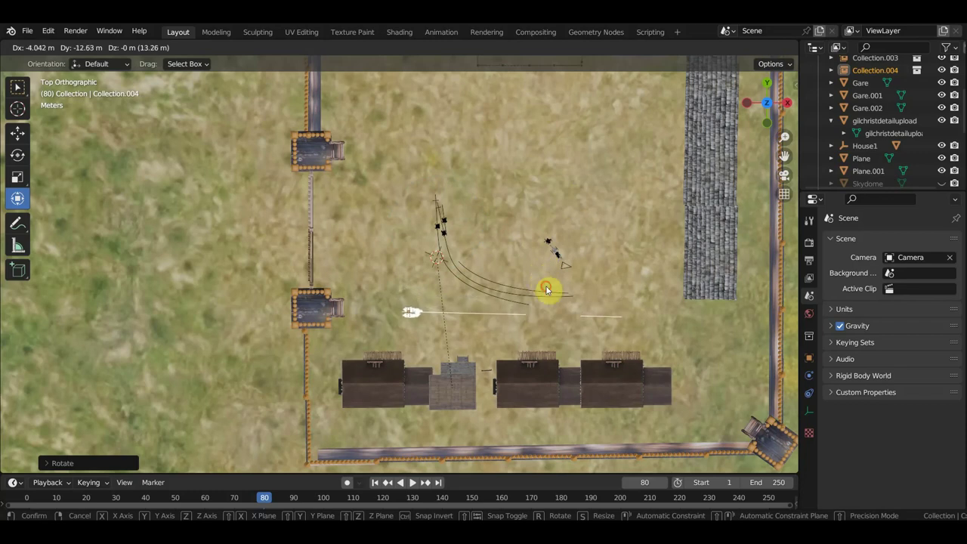
left_click(546, 290)
mouse_move(553, 319)
middle_mouse_down()
mouse_move(605, 229)
mouse_move(572, 225)
mouse_move(654, 264)
mouse_move(762, 254)
mouse_move(637, 280)
mouse_move(579, 273)
mouse_move(682, 205)
mouse_move(26, 166)
middle_mouse_up()
scroll(559, 238, "up", 3)
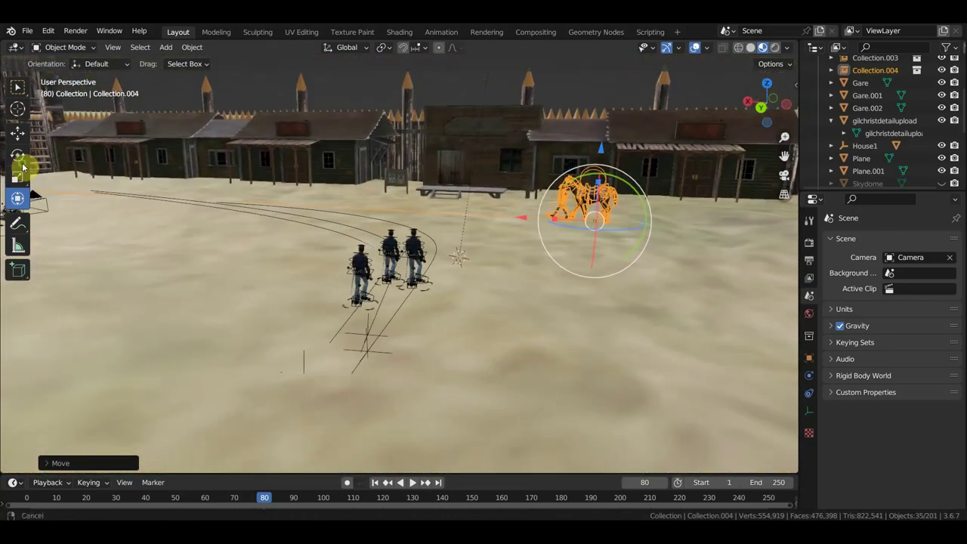
mouse_move(755, 204)
middle_mouse_down()
mouse_move(723, 250)
mouse_move(702, 248)
middle_mouse_up()
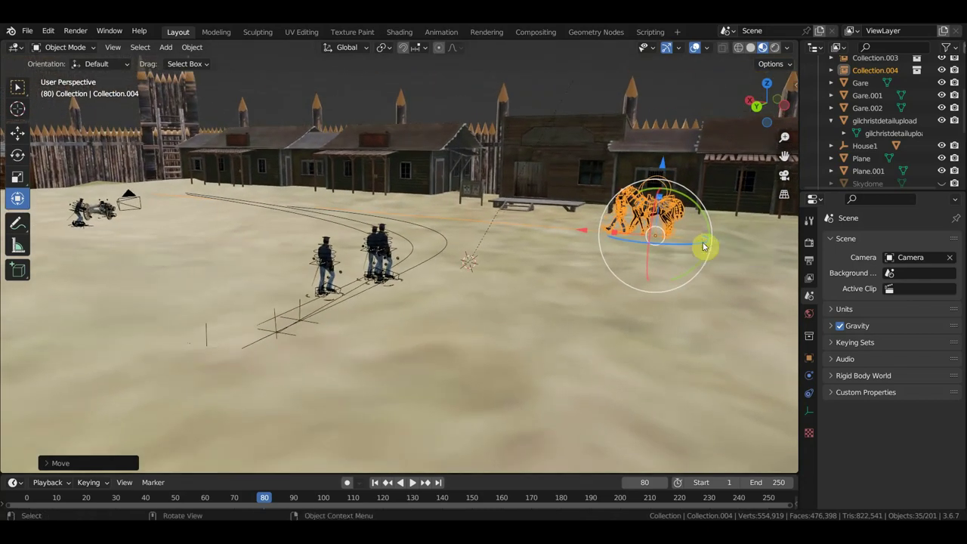
Step: Hide viewport overlays and play the animation, stopping at frame 117
left_click(694, 49)
key("space")
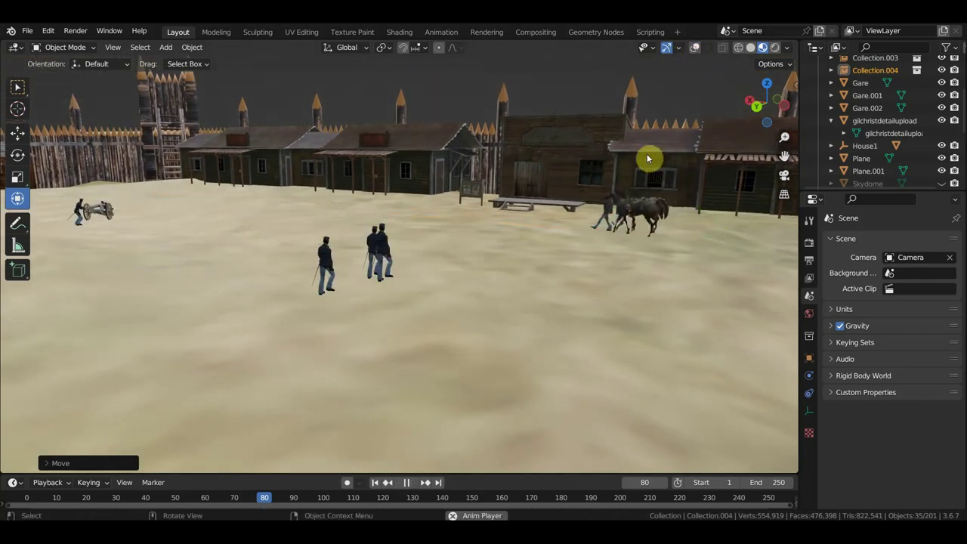
left_click(17, 88)
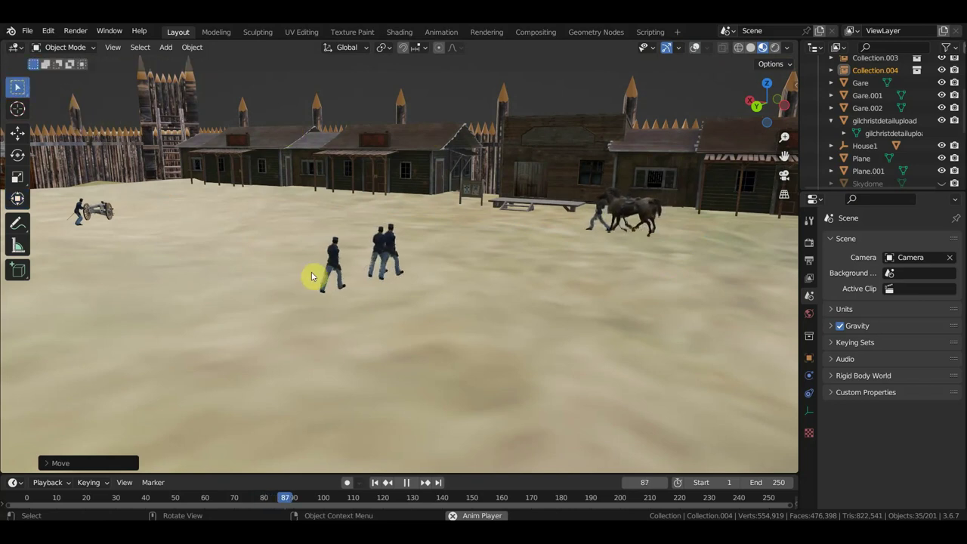
middle_click_drag(490, 353, 477, 356)
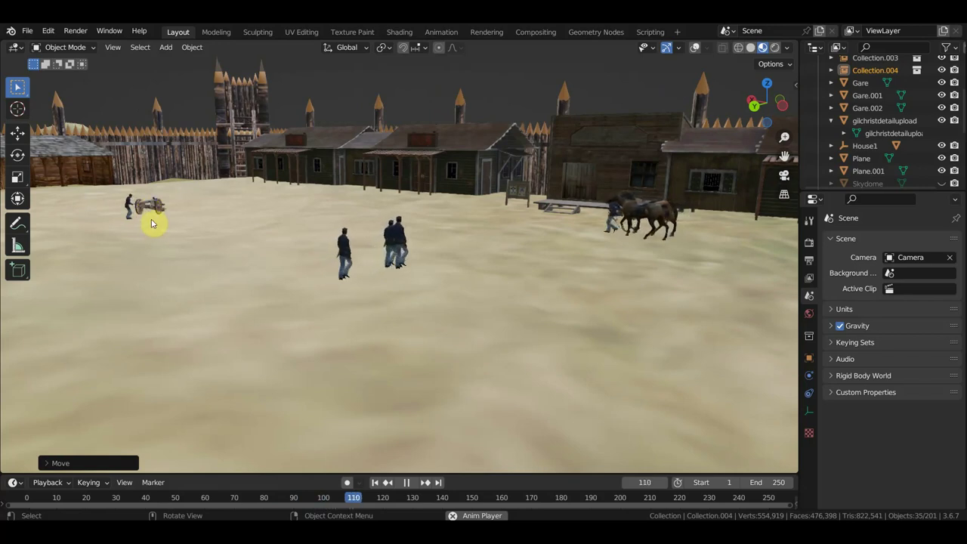
key("space")
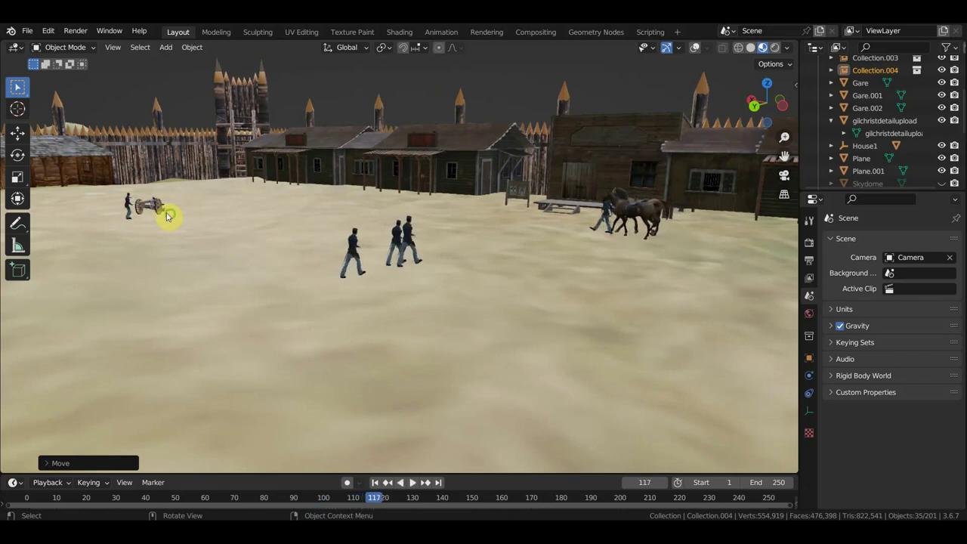
mouse_move(169, 212)
middle_mouse_down()
mouse_move(345, 266)
mouse_move(315, 268)
middle_mouse_up()
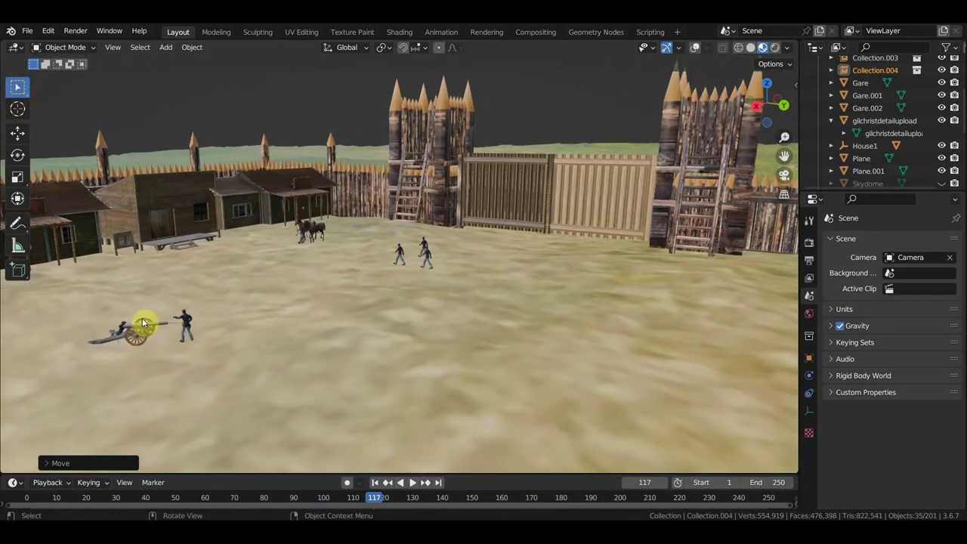
Step: Slide the cannon along X next to the soldiers and scale it up about 1.17
mouse_move(165, 339)
middle_mouse_down()
mouse_move(140, 335)
mouse_move(200, 305)
middle_mouse_up()
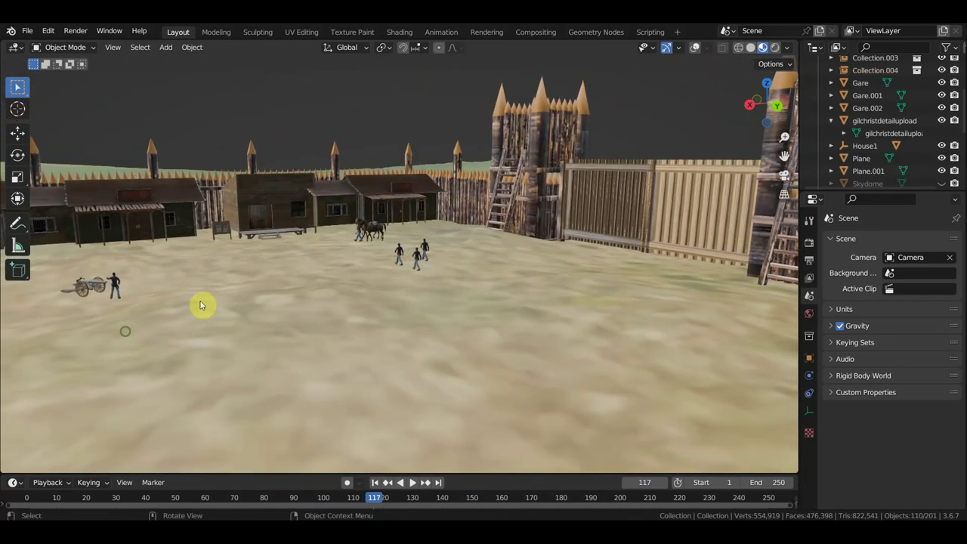
left_click(17, 132)
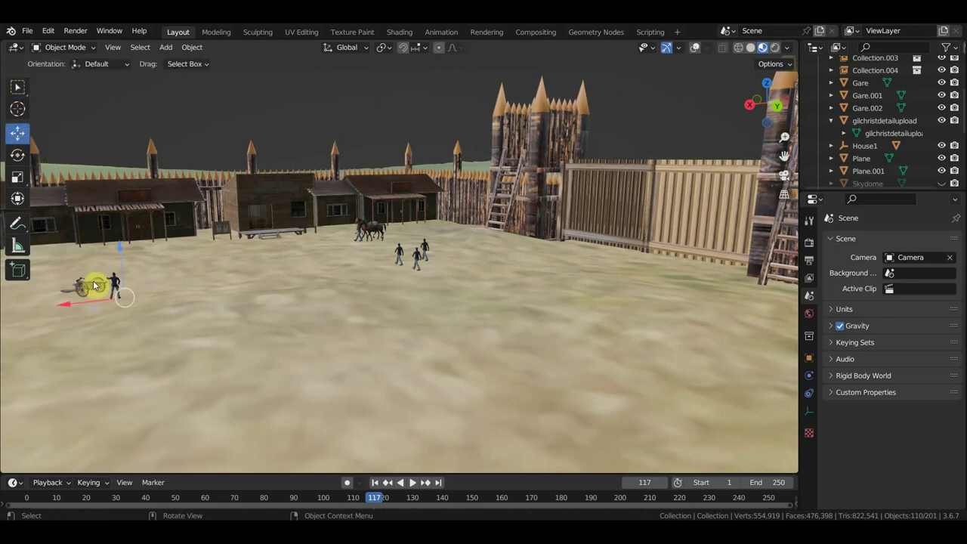
left_click_drag(64, 307, 313, 303)
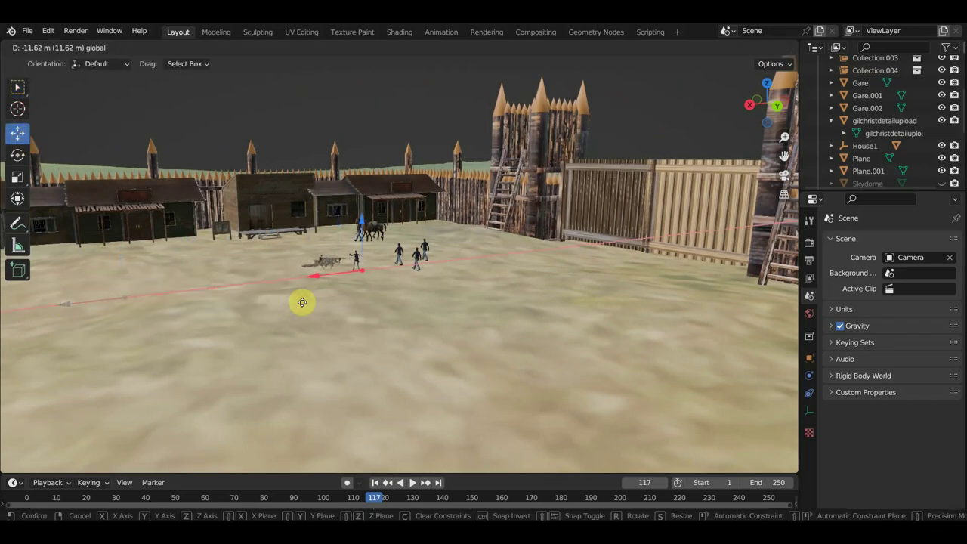
left_click_drag(313, 304, 317, 305)
scroll(366, 291, "up", 3)
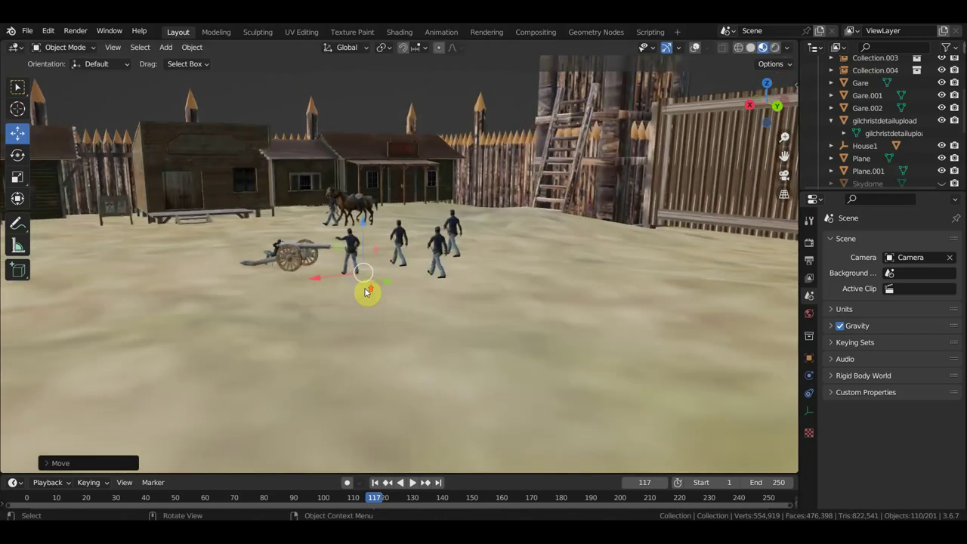
scroll(366, 293, "up", 3)
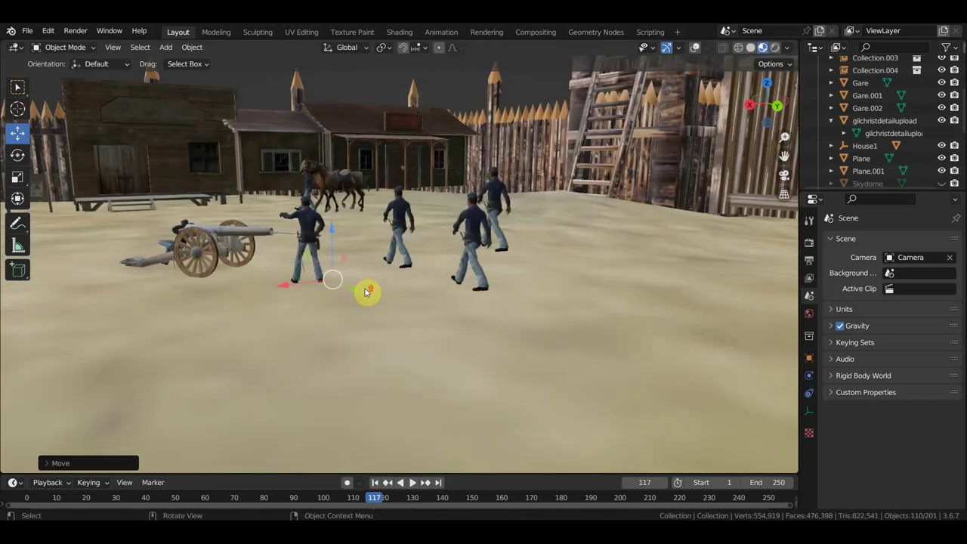
key("s")
left_click(444, 319)
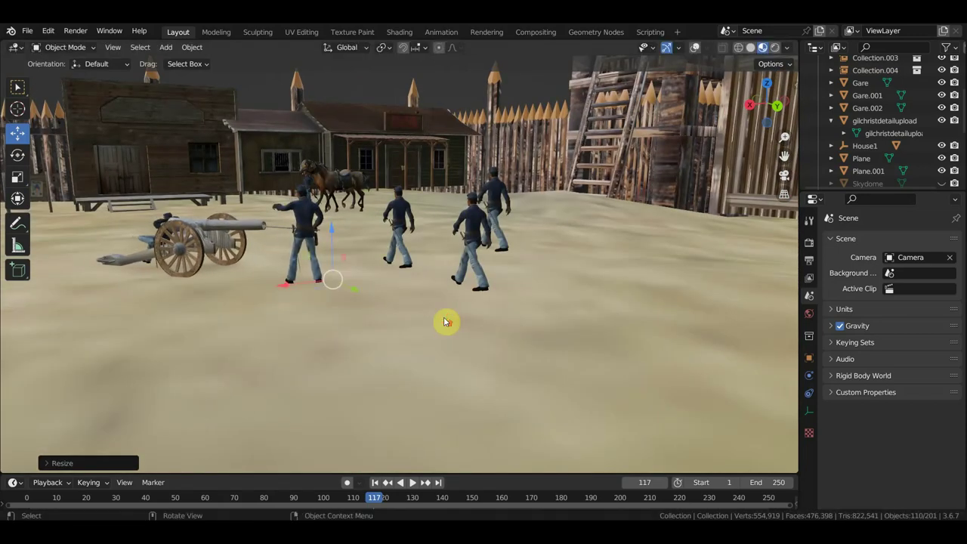
mouse_move(442, 322)
middle_mouse_down()
mouse_move(626, 344)
mouse_move(641, 332)
middle_mouse_up()
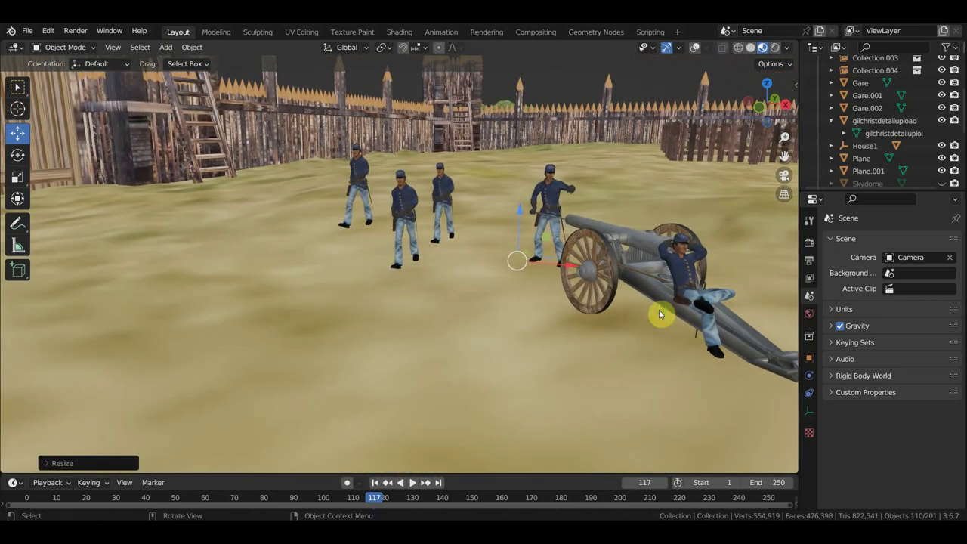
middle_click_drag(661, 315, 691, 312)
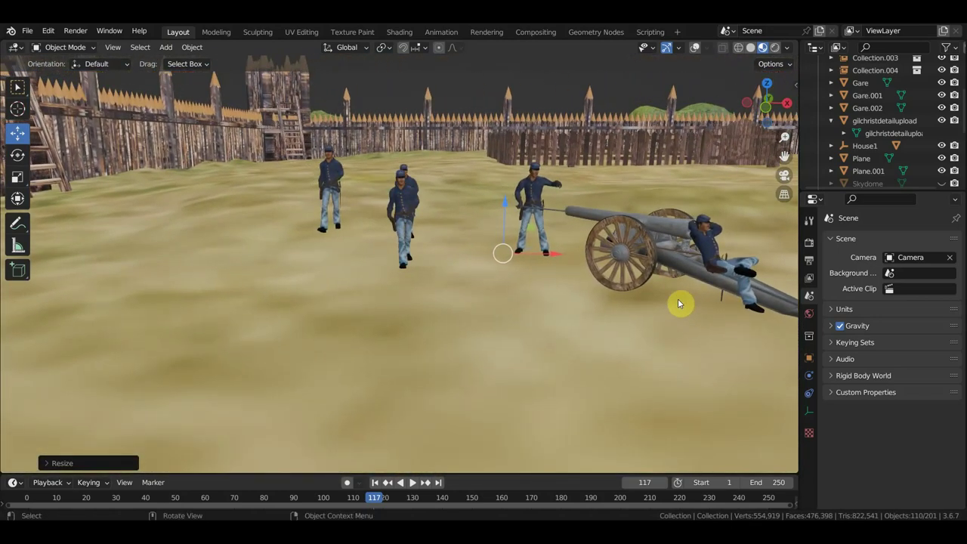
Step: Pull back to a wide, low courtyard view facing the buildings and dismiss the pop-up notification
scroll(678, 304, "down", 3)
middle_click_drag(671, 315, 703, 315)
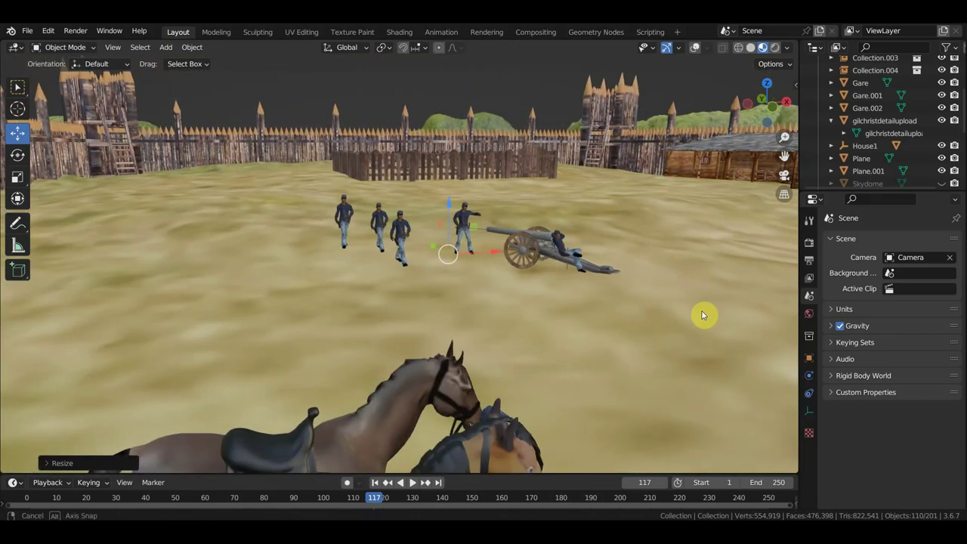
scroll(702, 315, "down", 2)
scroll(710, 323, "up", 5)
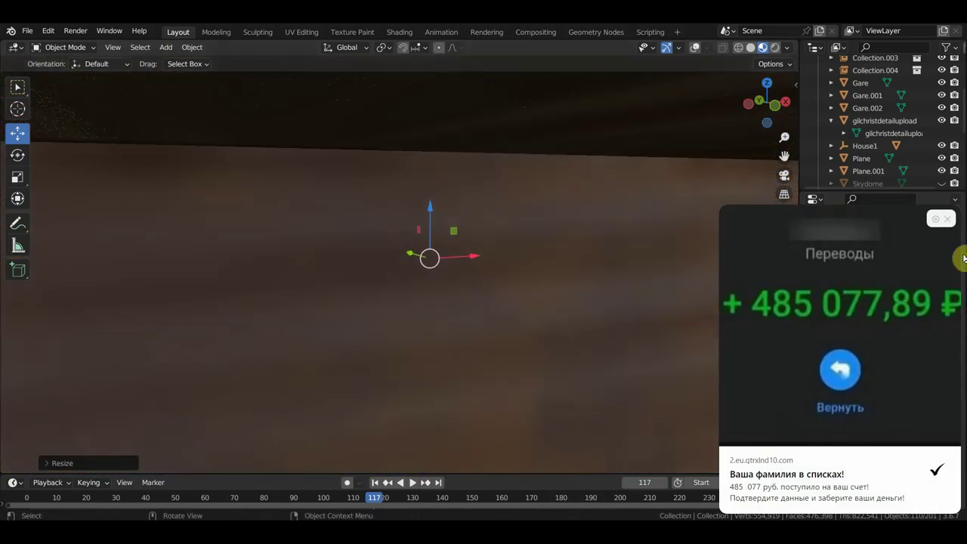
left_click(946, 219)
scroll(642, 317, "down", 5)
mouse_move(643, 317)
middle_mouse_down()
mouse_move(637, 323)
mouse_move(635, 298)
middle_mouse_up()
middle_click_drag(472, 255, 612, 238)
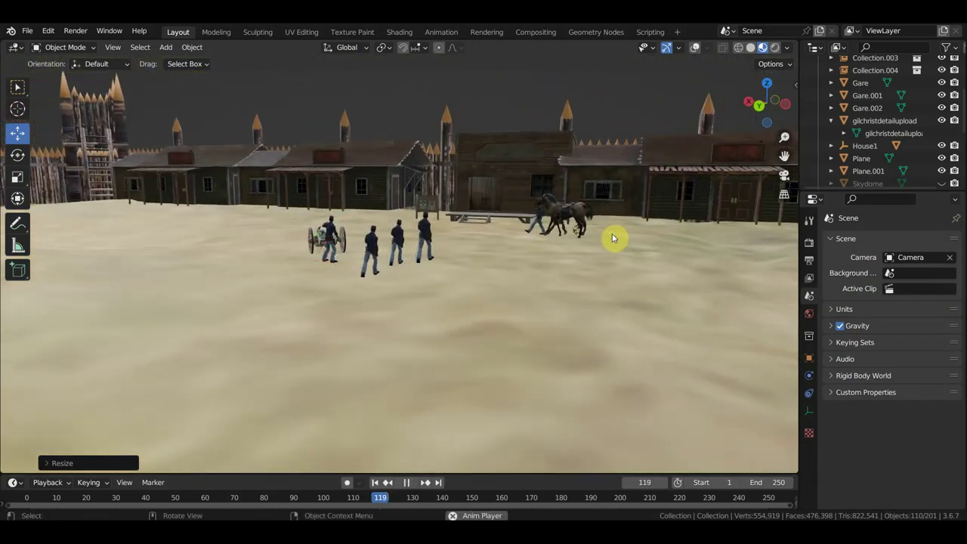
Step: Follow the marching soldiers and cannon crew during playback, stopping at frame 237
scroll(555, 280, "up", 1)
scroll(556, 281, "up", 1)
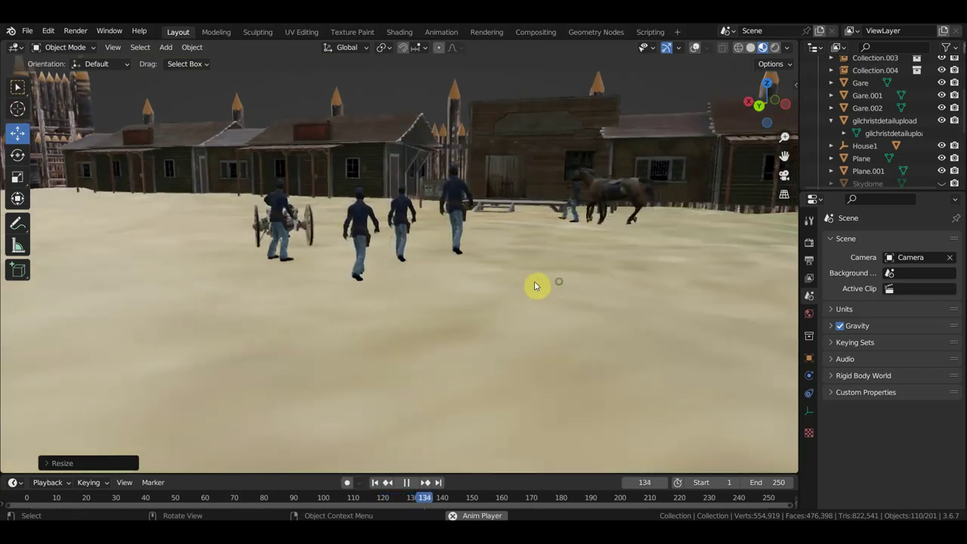
mouse_move(536, 284)
middle_mouse_down()
mouse_move(521, 287)
mouse_move(593, 304)
mouse_move(519, 334)
mouse_move(717, 325)
mouse_move(696, 326)
middle_mouse_up()
middle_click_drag(634, 325, 768, 310)
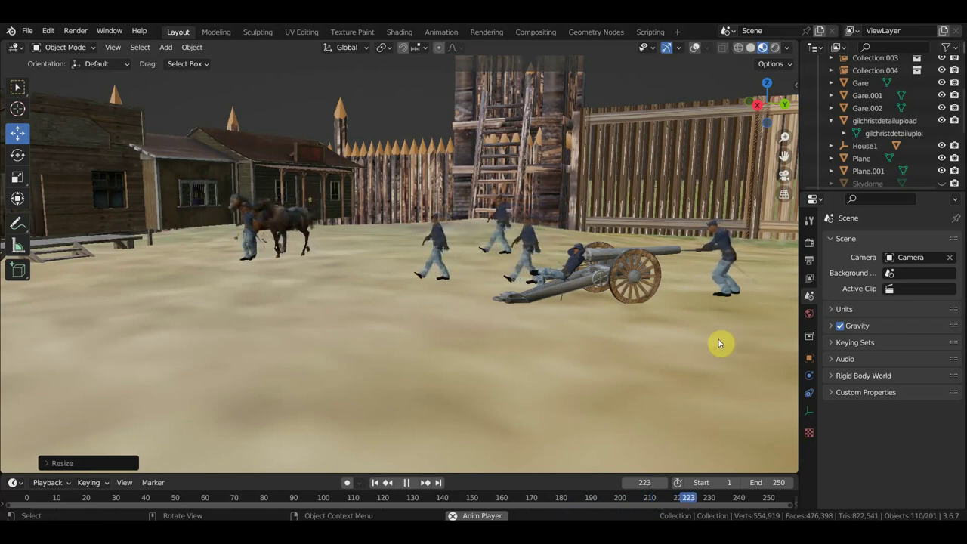
middle_click_drag(723, 340, 731, 345)
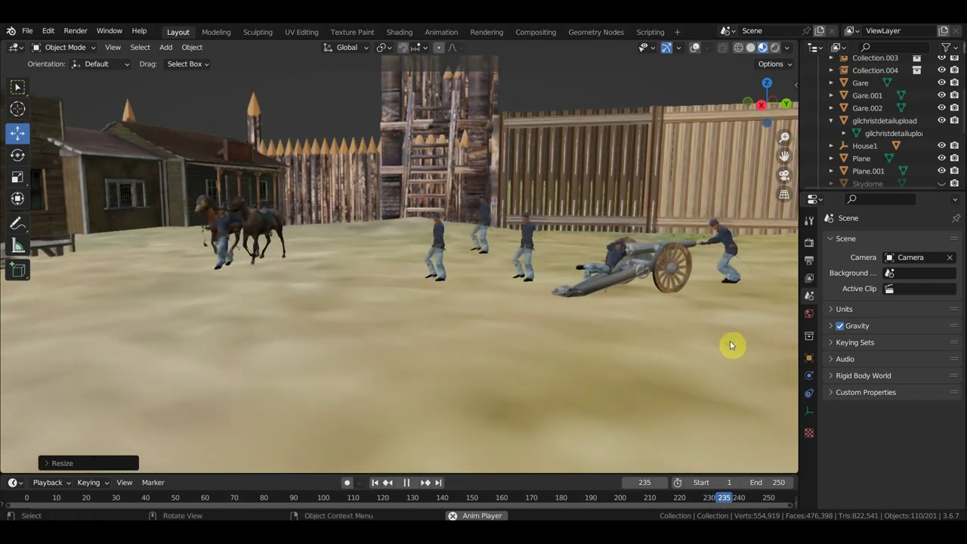
key("space")
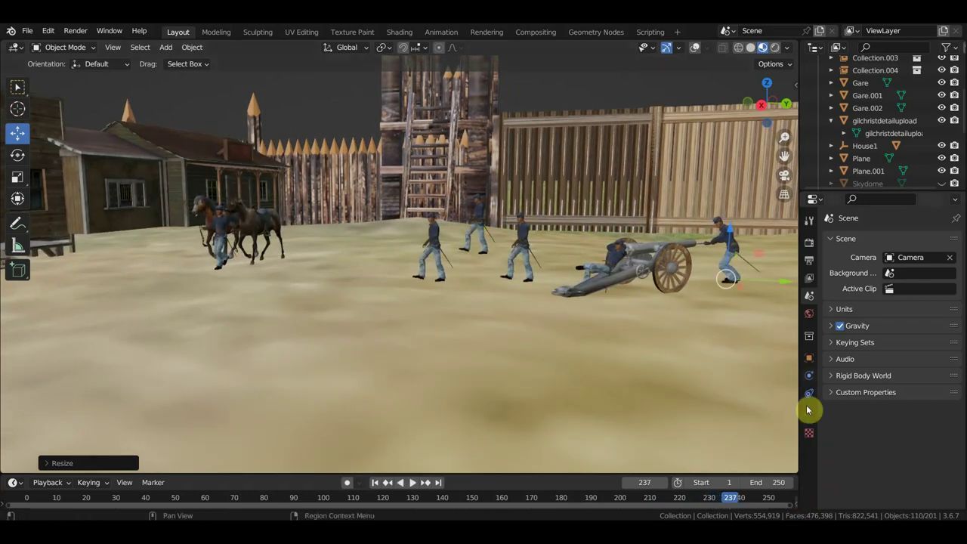
Step: Enable Simplify in the Render Properties
left_click(809, 259)
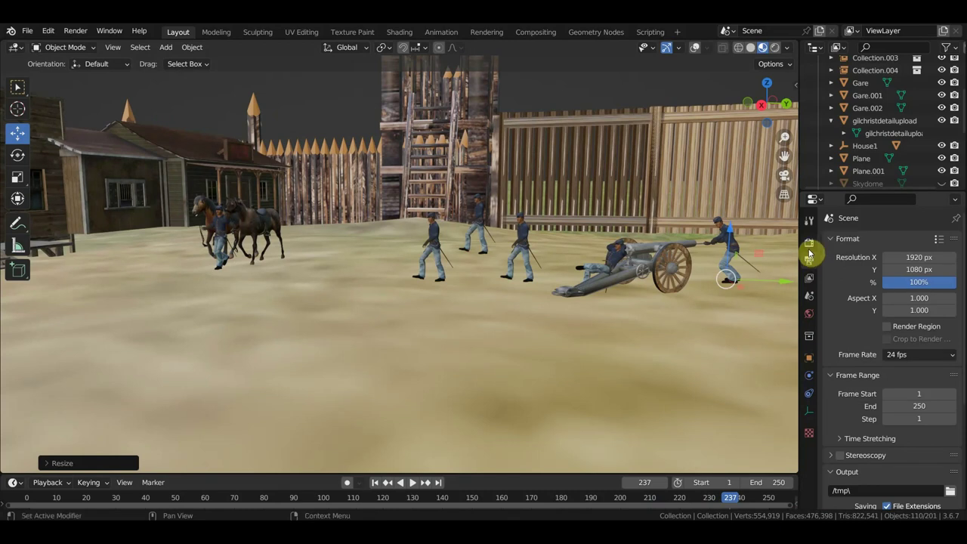
scroll(913, 489, "down", 3)
scroll(909, 487, "down", 2)
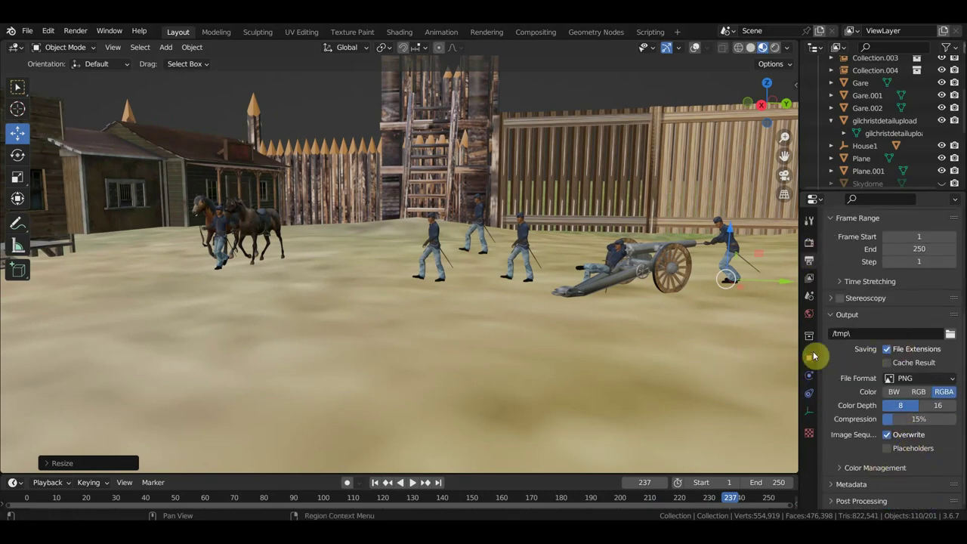
left_click(809, 243)
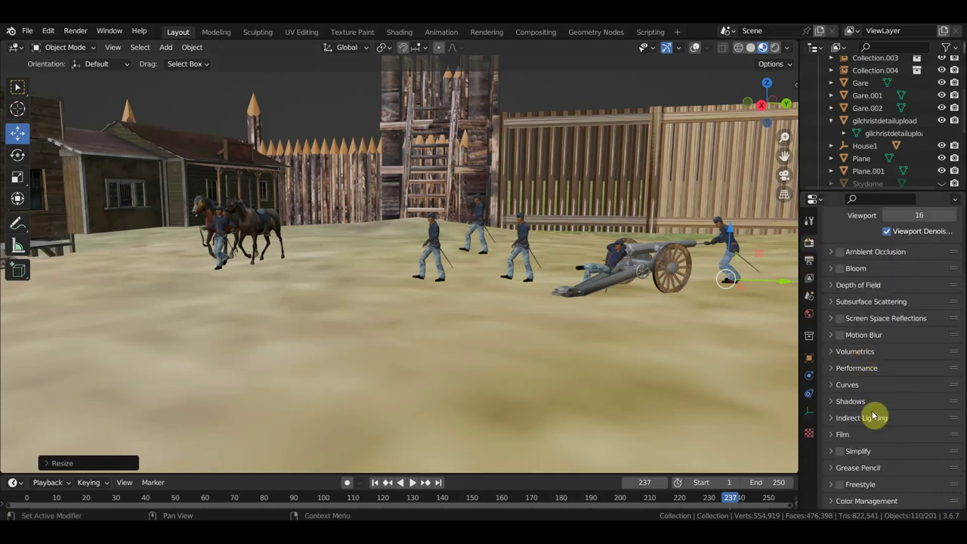
left_click(833, 451)
scroll(884, 460, "down", 3)
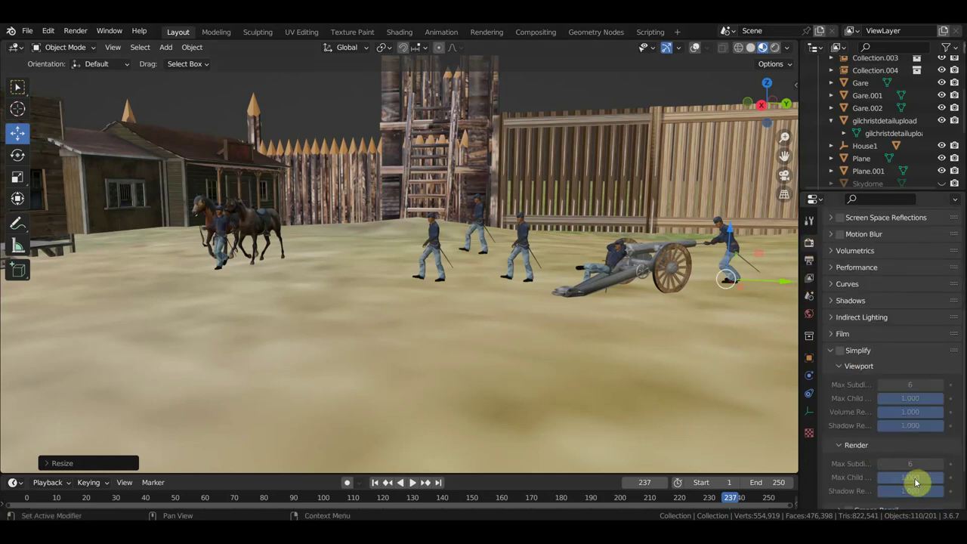
left_click(840, 351)
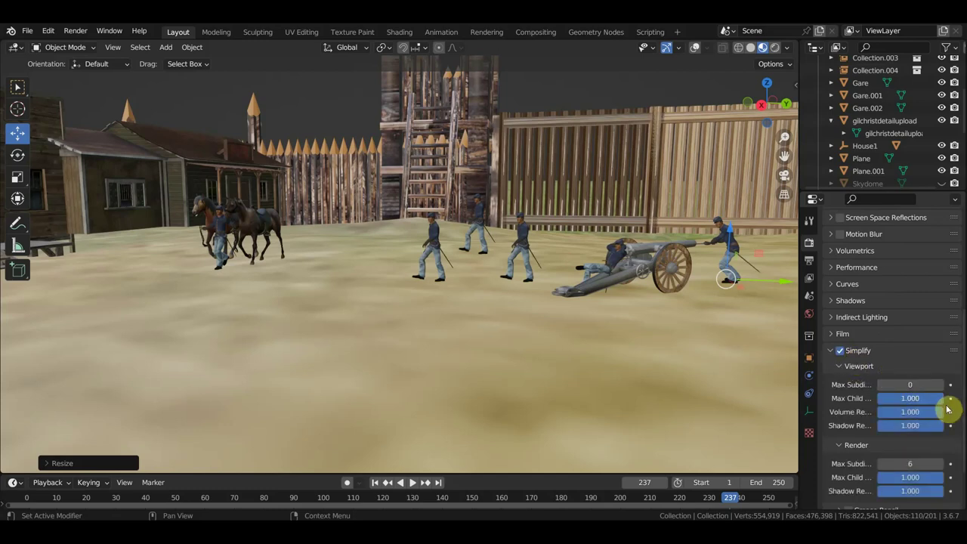
Step: Set viewport child particles, volume resolution and render child particles to 0, then play
left_click_drag(910, 399, 943, 378)
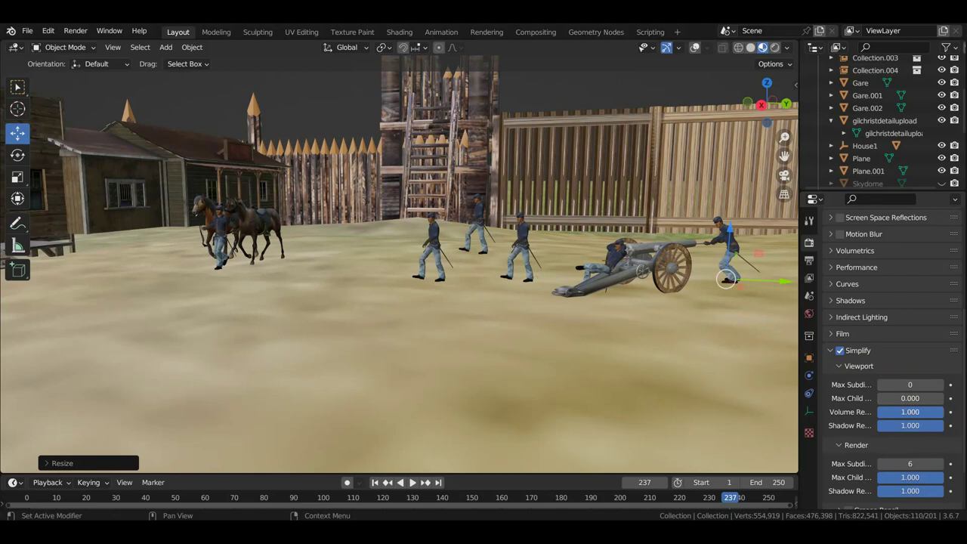
mouse_move(909, 412)
left_mouse_down()
mouse_move(948, 427)
mouse_move(879, 430)
left_mouse_up()
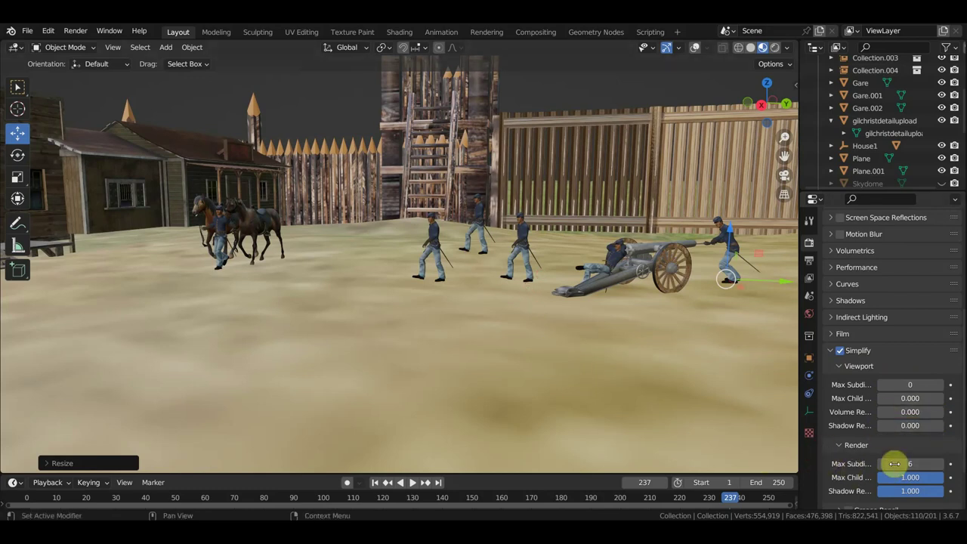
left_click_drag(894, 463, 917, 446)
scroll(889, 394, "down", 2)
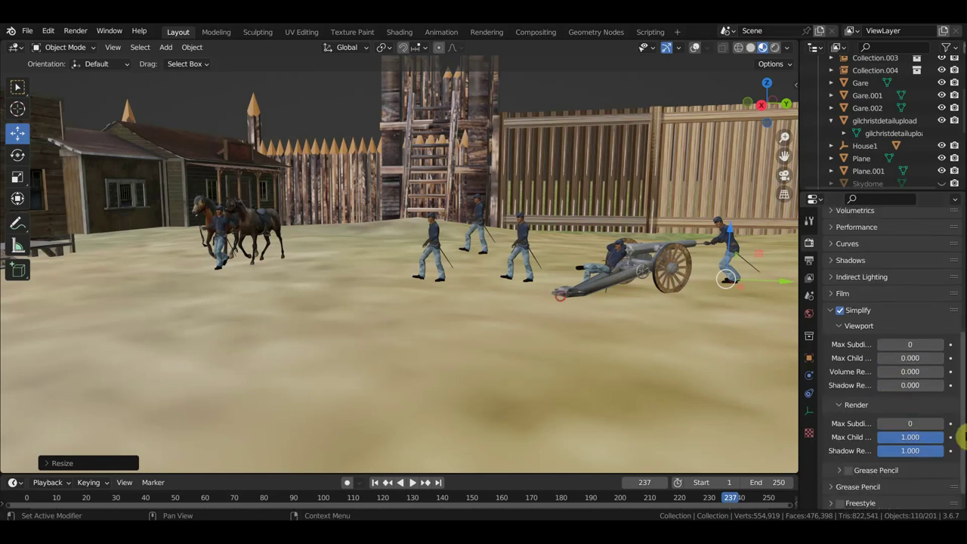
left_click_drag(909, 437, 936, 456)
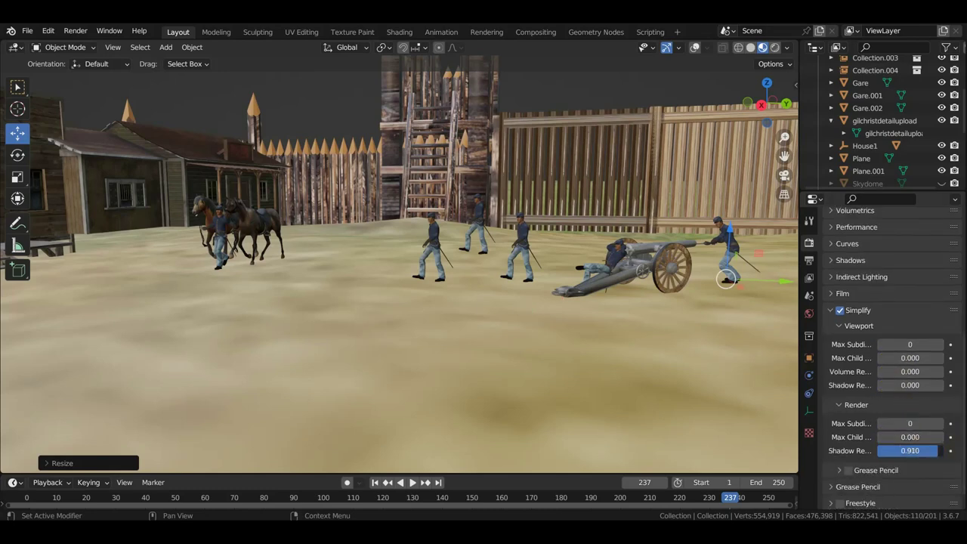
key("space")
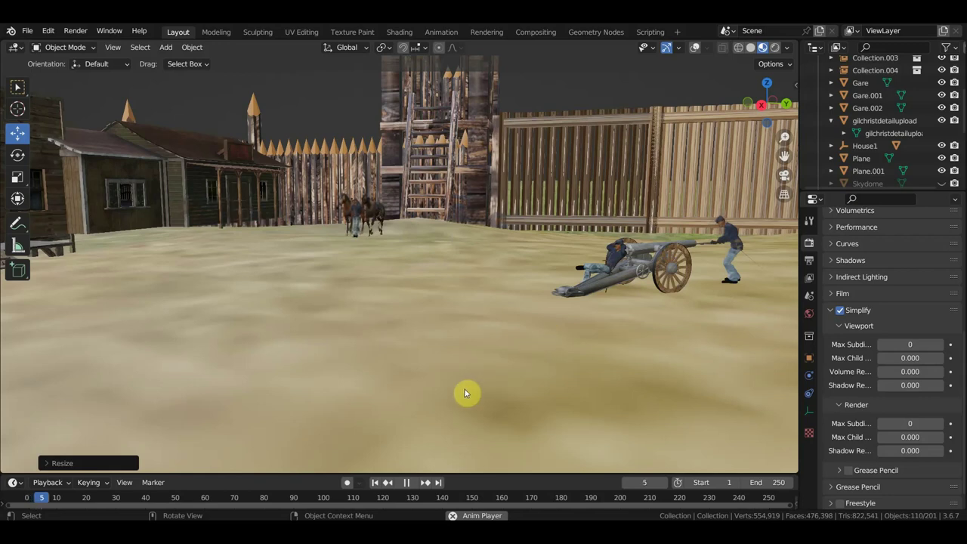
Step: Unhide the Skydome in the Outliner and view the cloudy sky from several fort angles
middle_click_drag(530, 373, 544, 373)
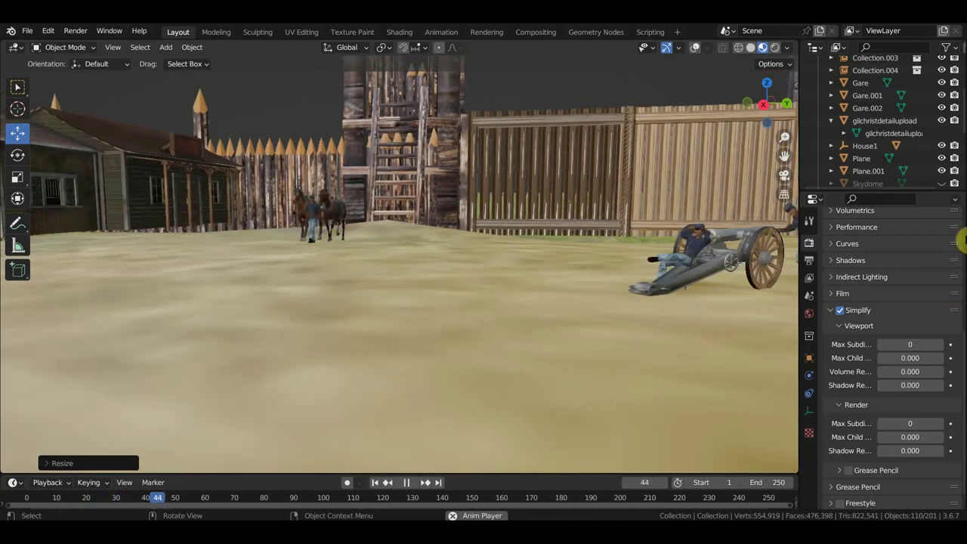
scroll(924, 155, "down", 3)
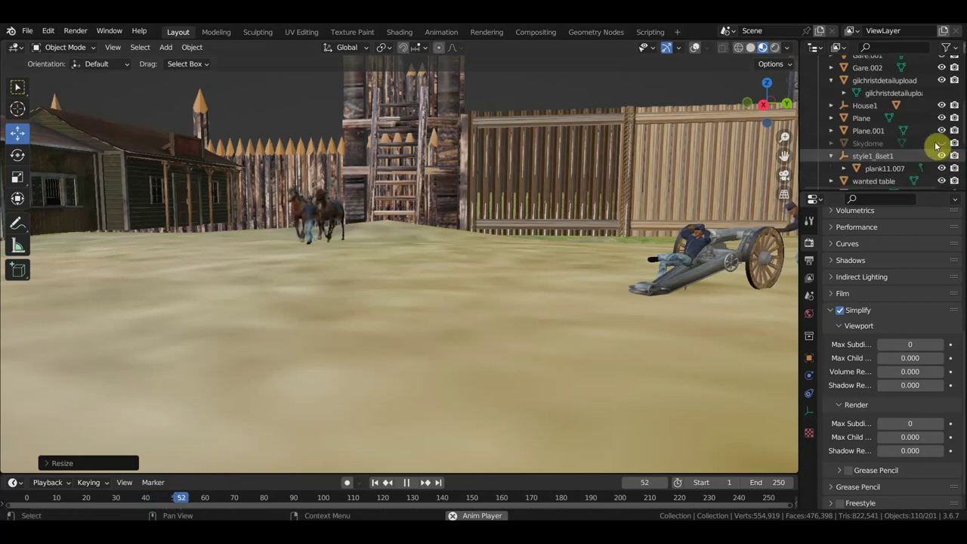
left_click(940, 143)
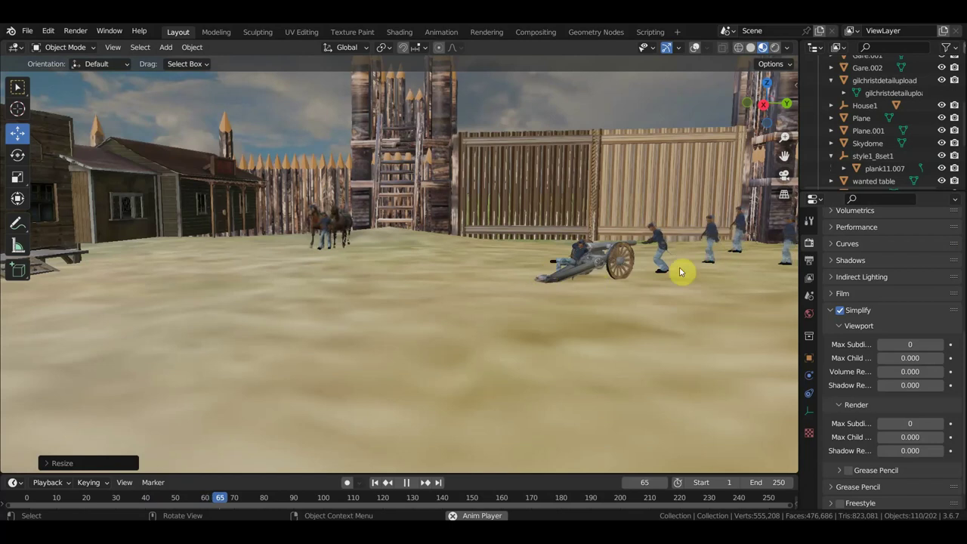
middle_click_drag(528, 305, 620, 313)
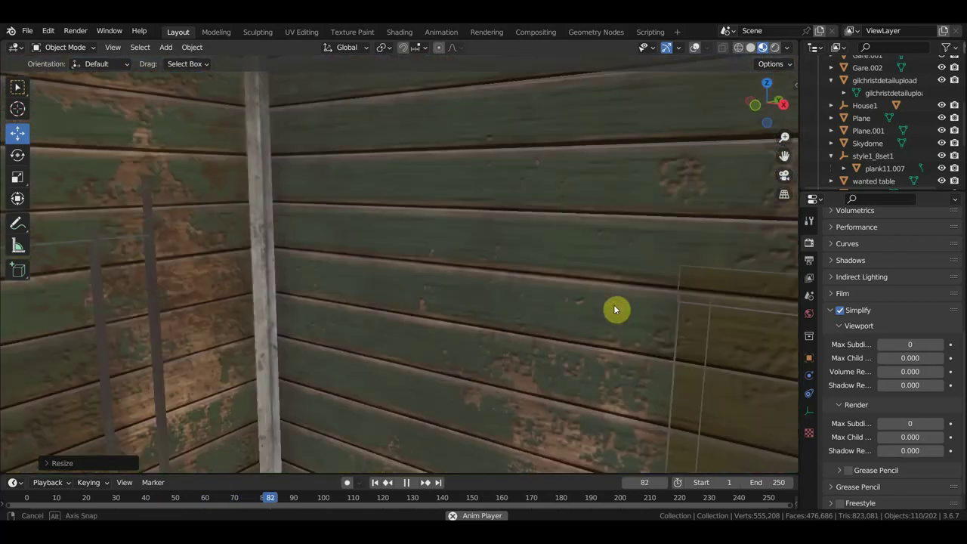
middle_click_drag(620, 312, 604, 310)
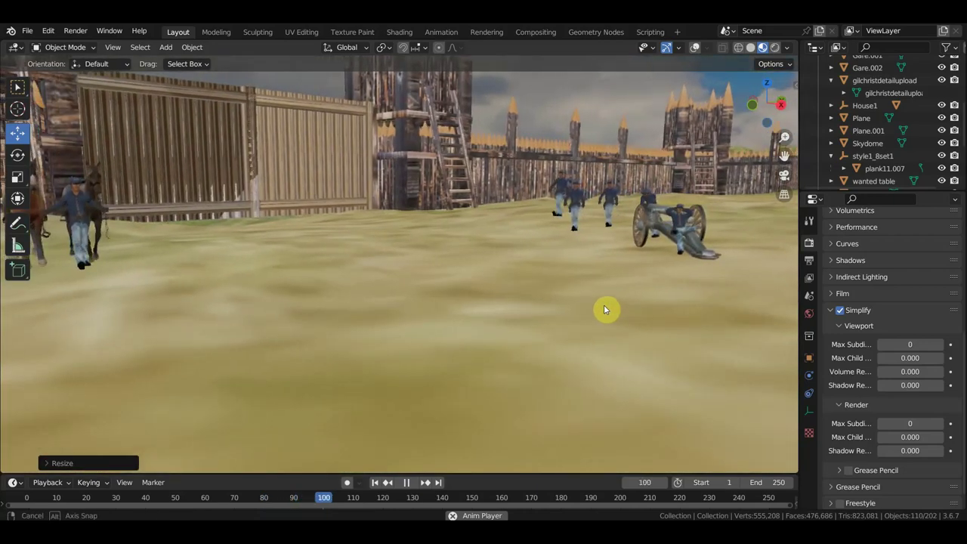
middle_click_drag(604, 310, 604, 310)
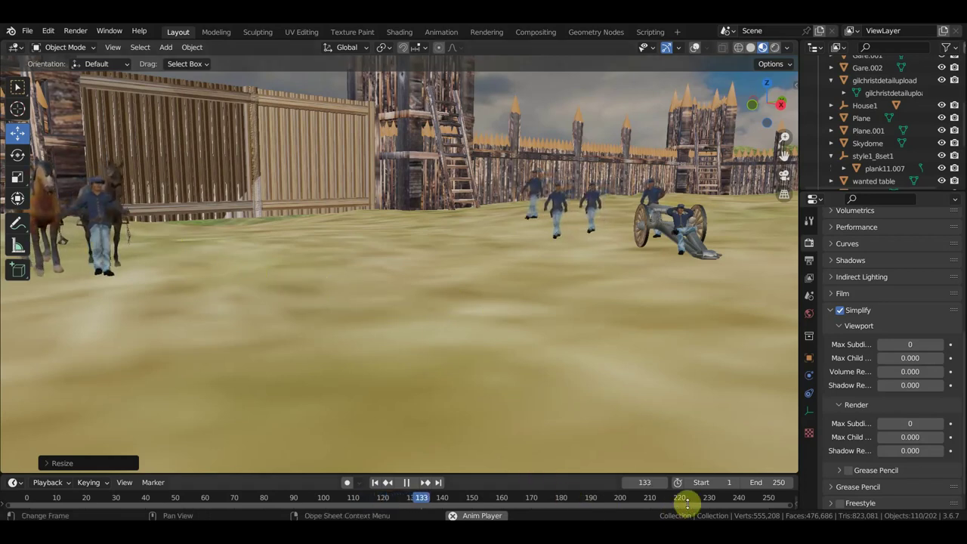
Step: Stop playback and set the timeline end frame to 400
key("space")
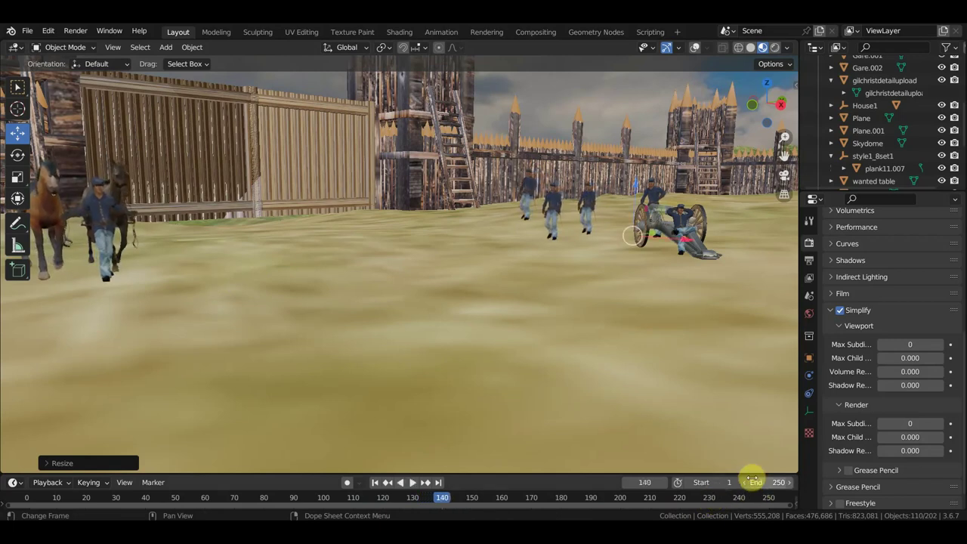
type("400")
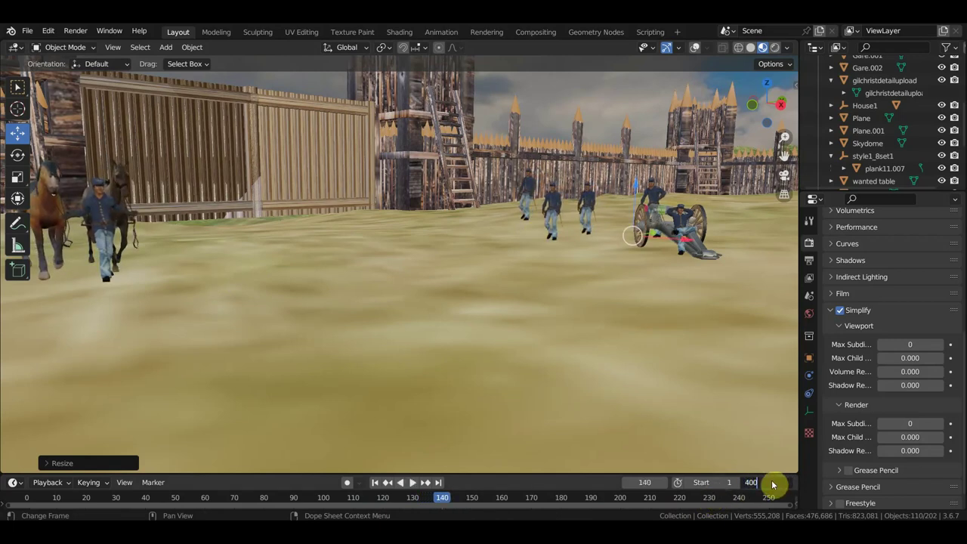
key("Return")
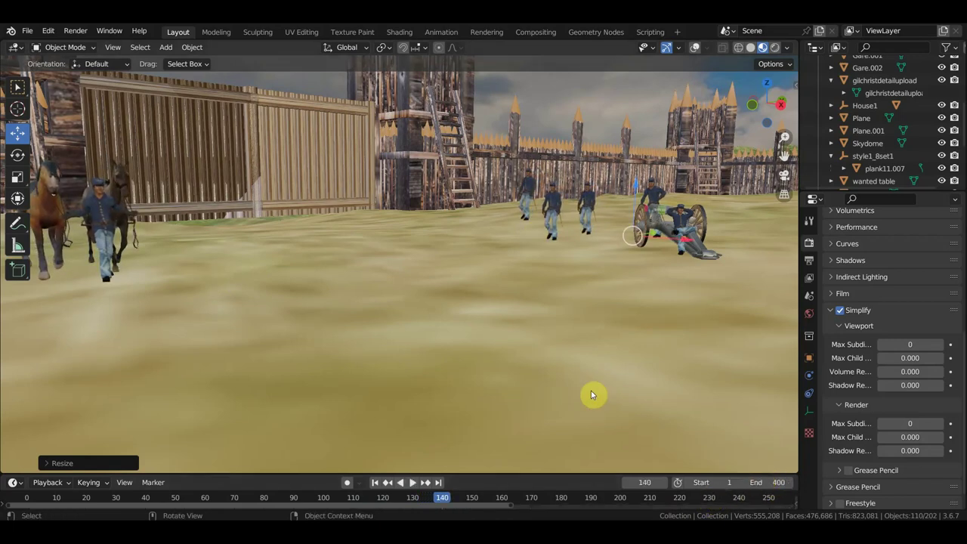
Step: Play and scrub between frames 241 and 385, stopping at frame 307
key("space")
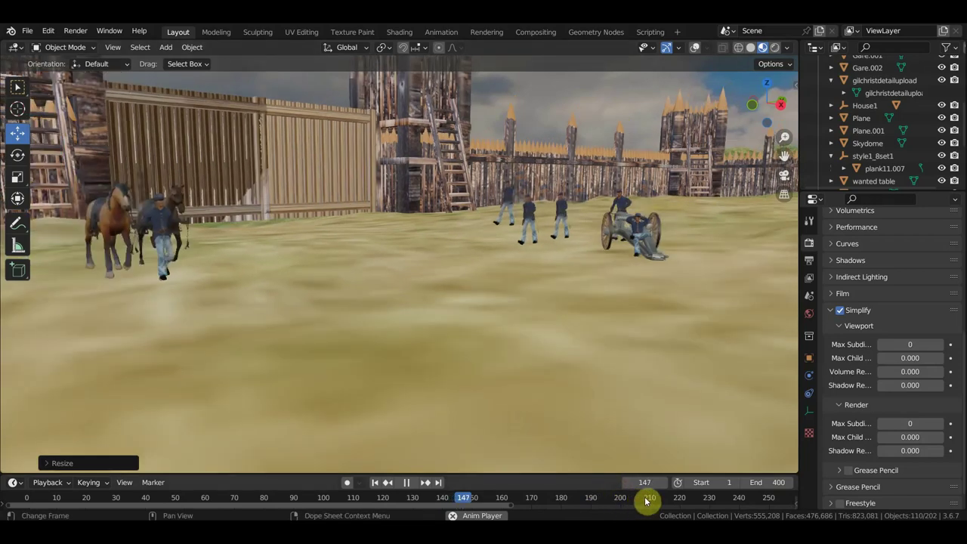
left_click_drag(648, 501, 743, 502)
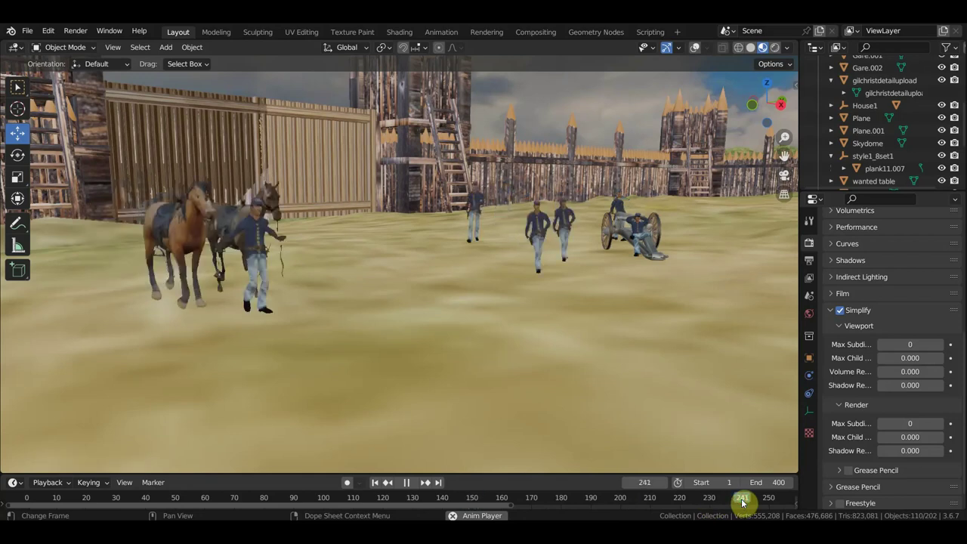
left_click_drag(743, 502, 771, 502)
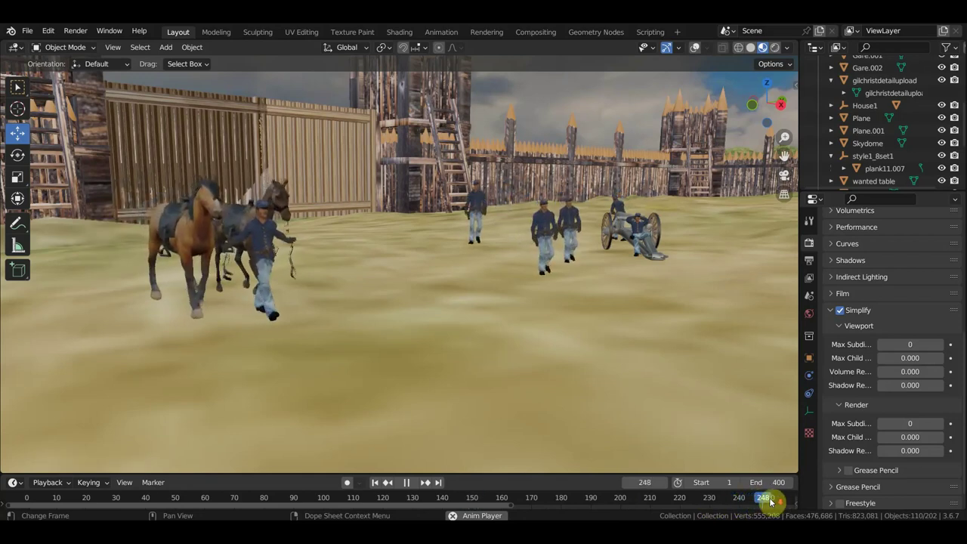
scroll(767, 503, "down", 8)
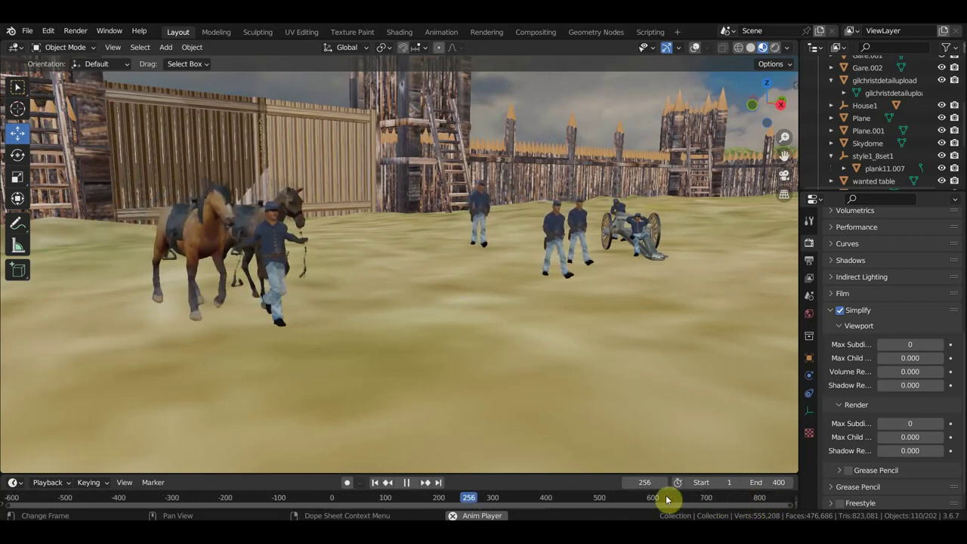
left_click(539, 499)
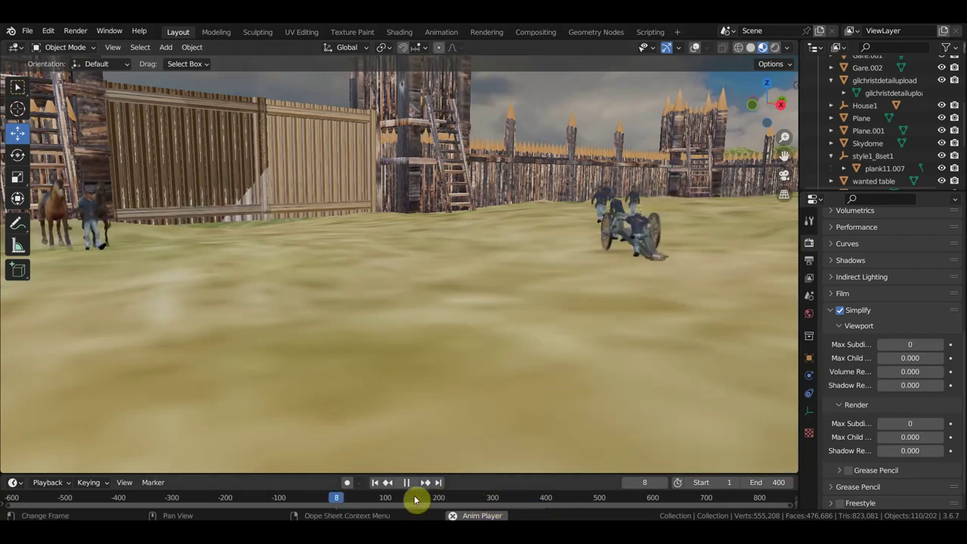
left_click(521, 497)
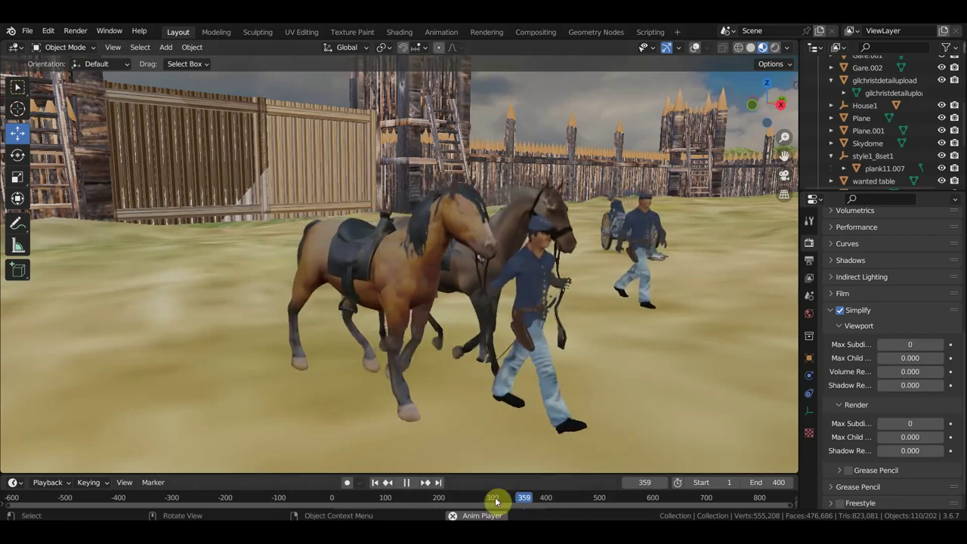
left_click_drag(492, 498, 486, 499)
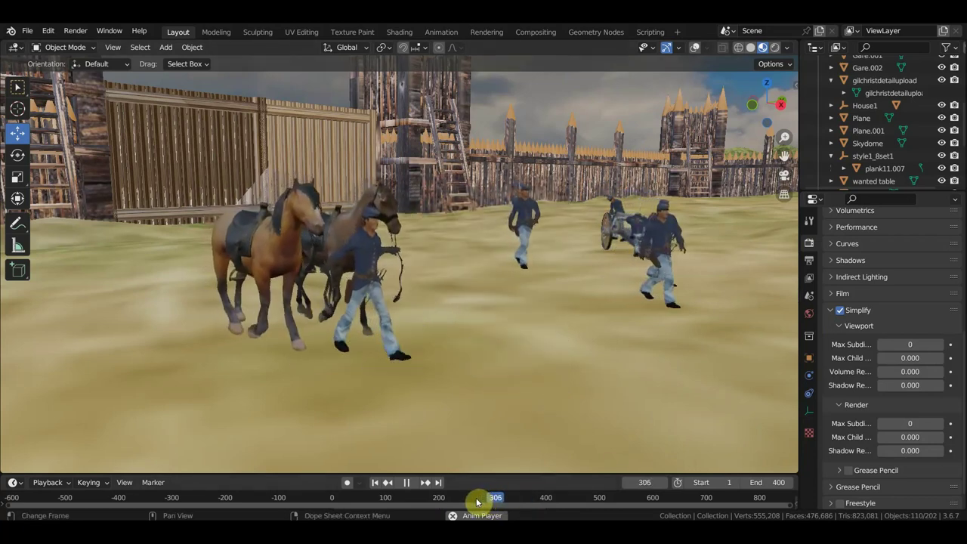
key("space")
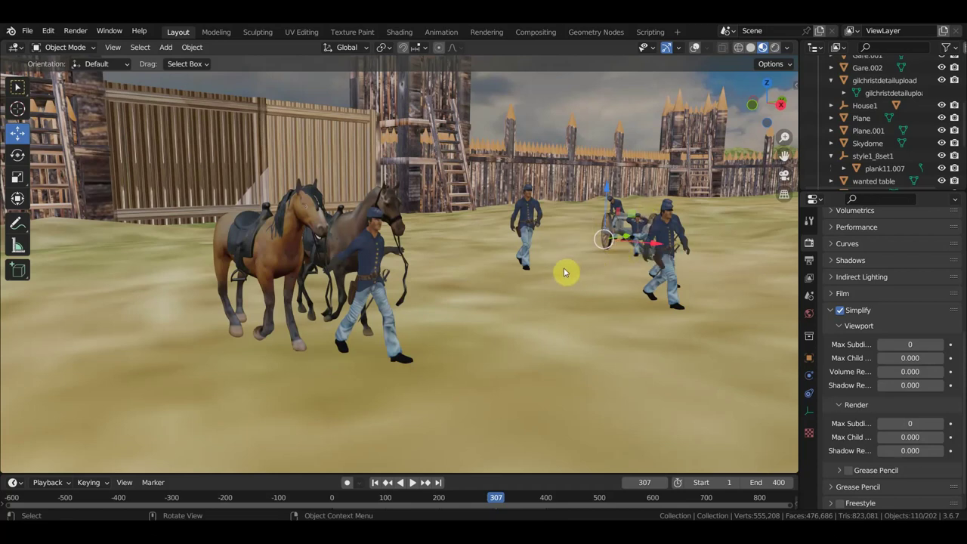
mouse_move(565, 272)
middle_mouse_down()
mouse_move(531, 262)
mouse_move(545, 259)
mouse_move(529, 265)
mouse_move(521, 248)
middle_mouse_up()
Step: Show overlays again and nudge the middle-distance soldier to a new position
left_click(696, 48)
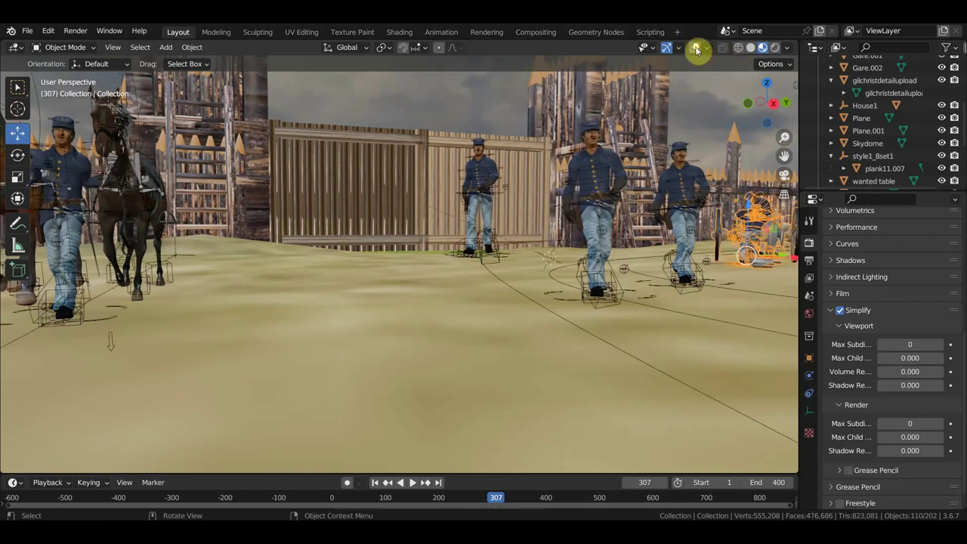
left_click(484, 257)
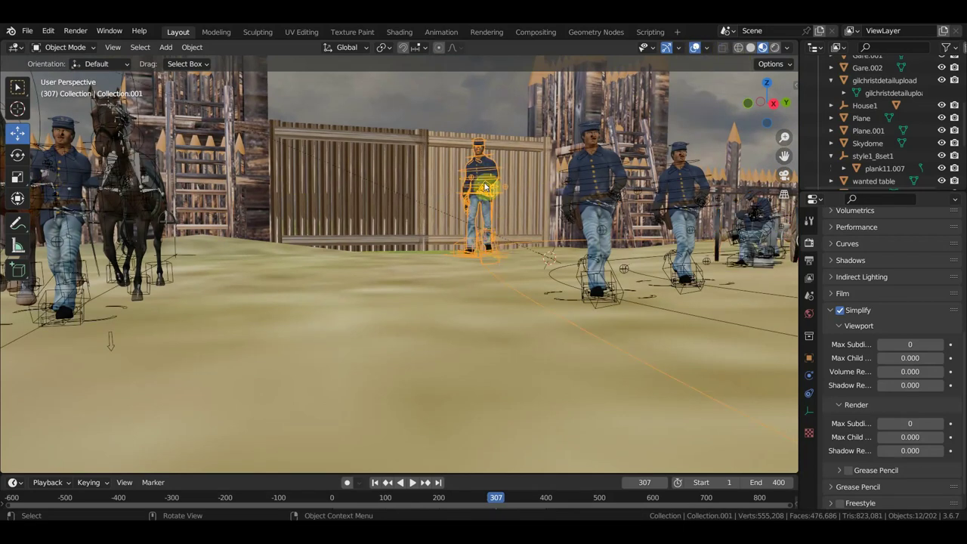
key("g")
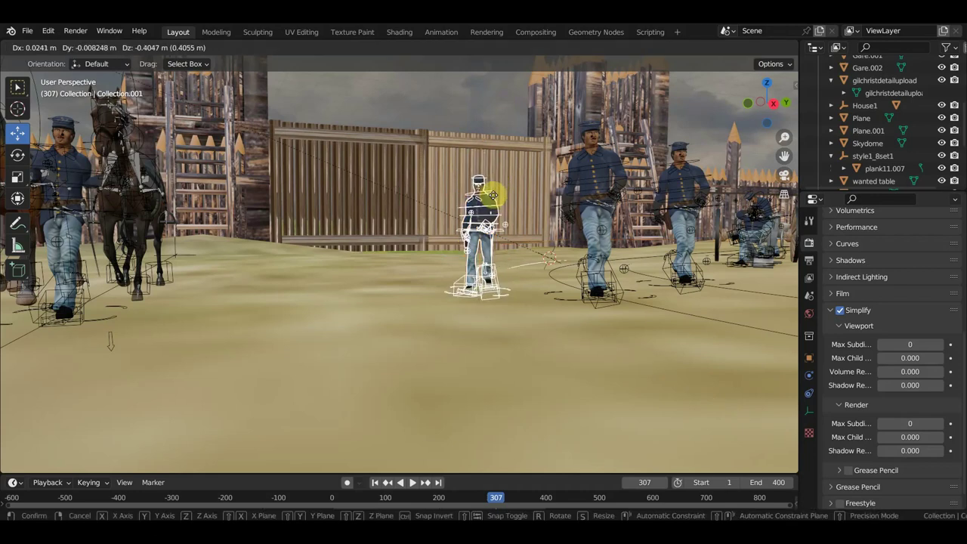
left_click(493, 195)
middle_click_drag(521, 218, 519, 233)
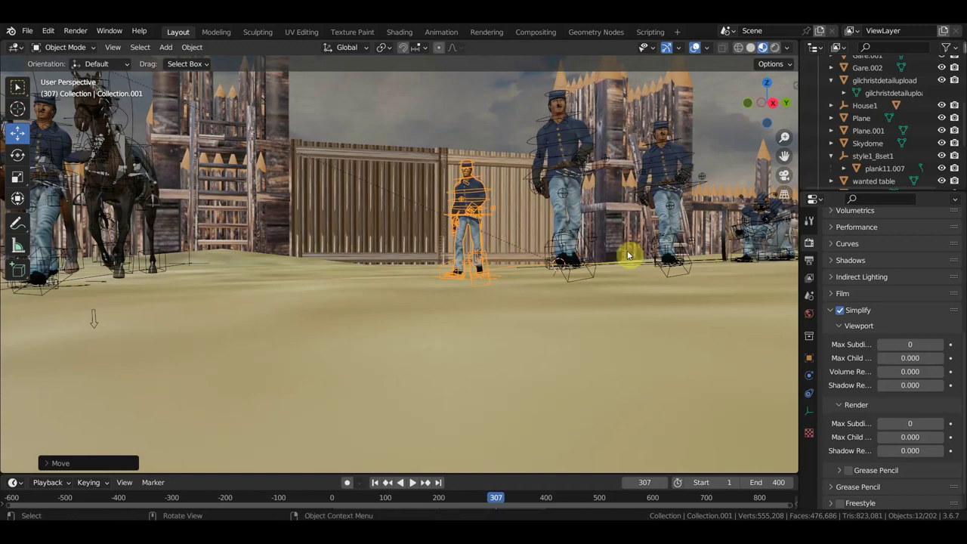
middle_click_drag(627, 255, 665, 268)
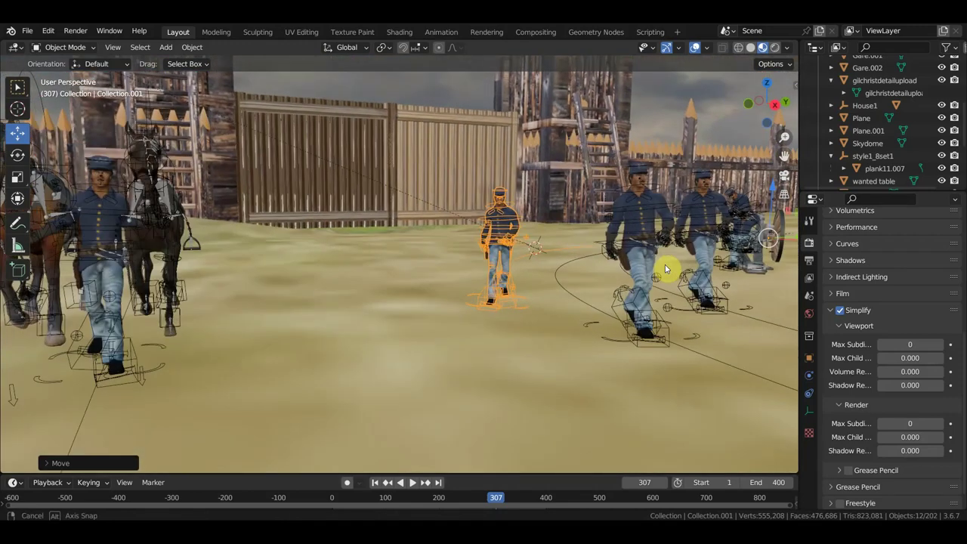
middle_click_drag(664, 268, 684, 275)
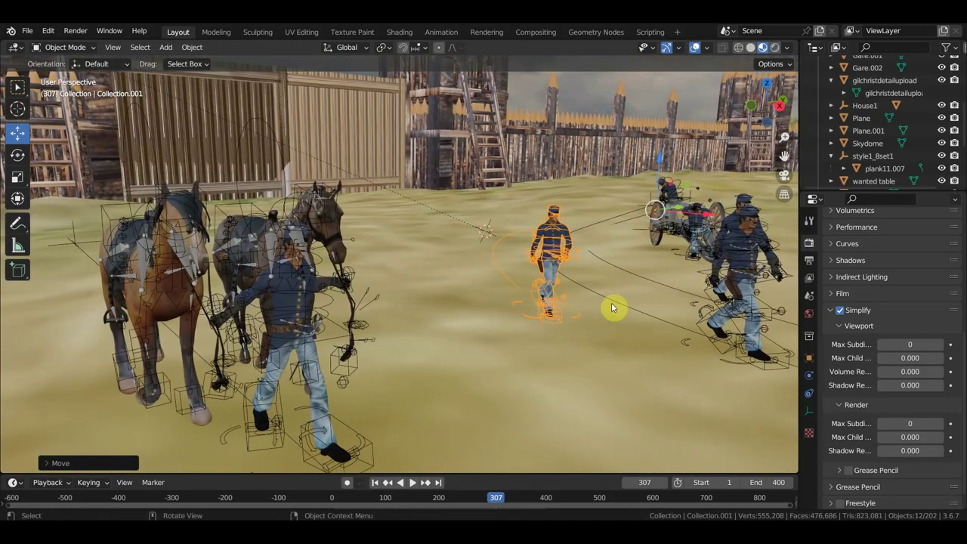
mouse_move(620, 327)
middle_mouse_down()
mouse_move(602, 326)
mouse_move(582, 347)
mouse_move(506, 317)
mouse_move(518, 306)
middle_mouse_up()
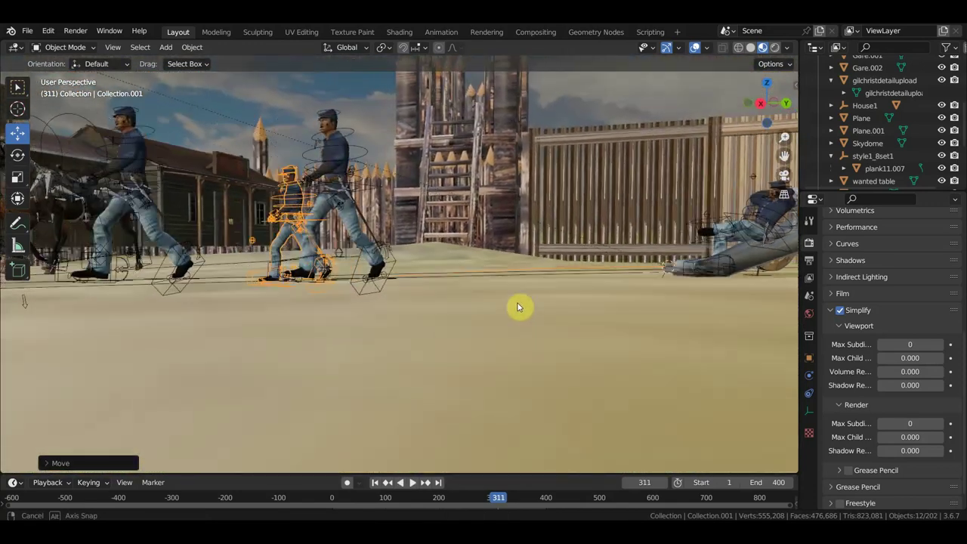
scroll(518, 306, "up", 3)
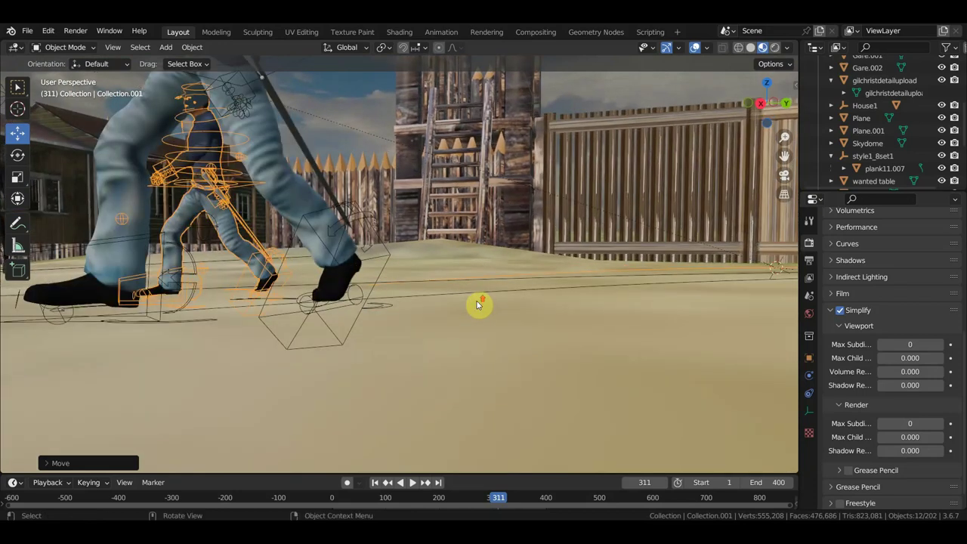
Step: Move the front soldier's rig slightly to a new spot
left_click(410, 298)
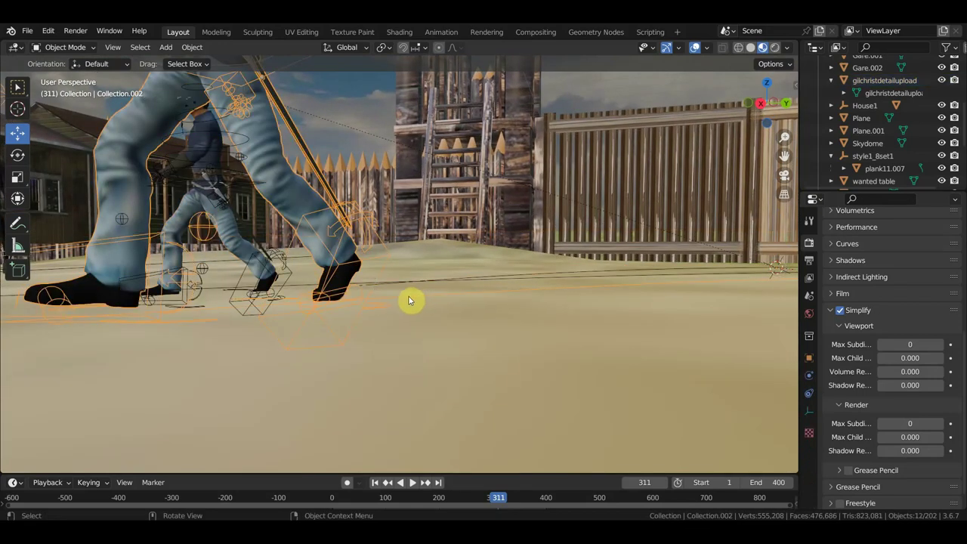
key("g")
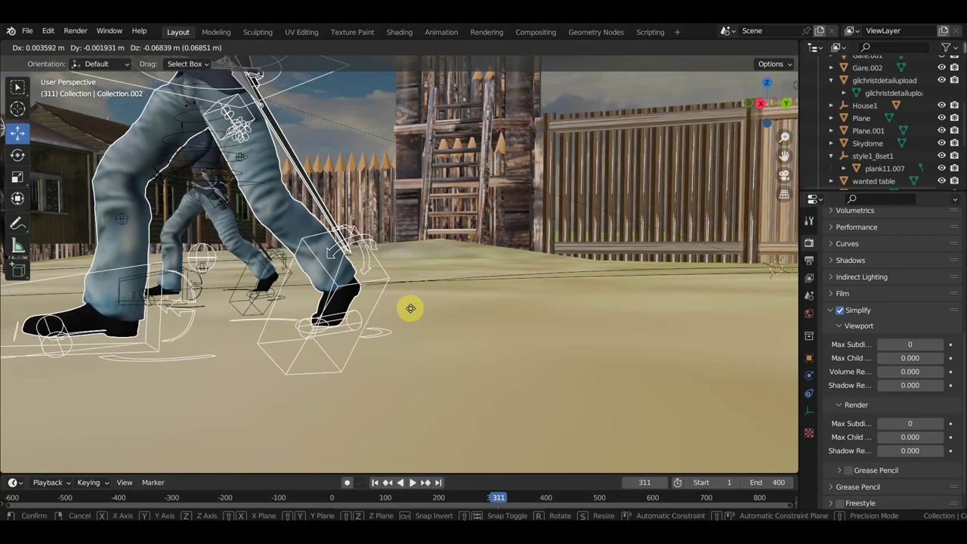
left_click(410, 309)
scroll(412, 311, "down", 3)
scroll(410, 315, "down", 3)
middle_click_drag(408, 317, 370, 312)
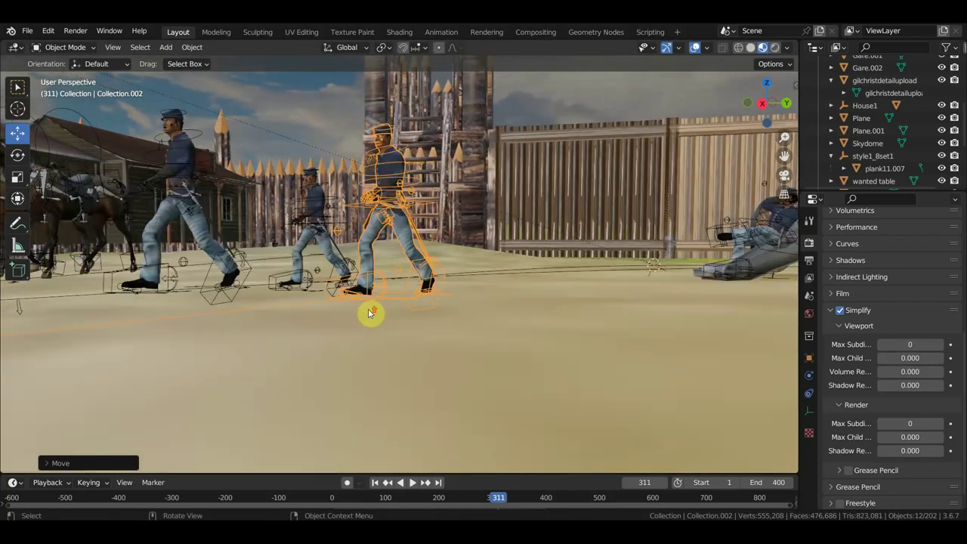
Step: Move the left soldier's rig to spread out the marching line
left_click(83, 296)
scroll(138, 291, "up", 2)
scroll(143, 289, "down", 3)
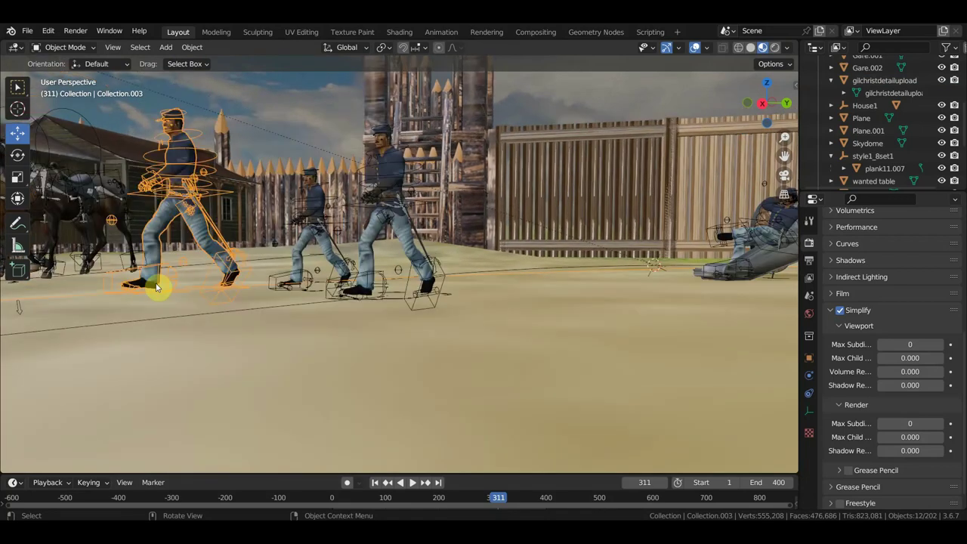
key("g")
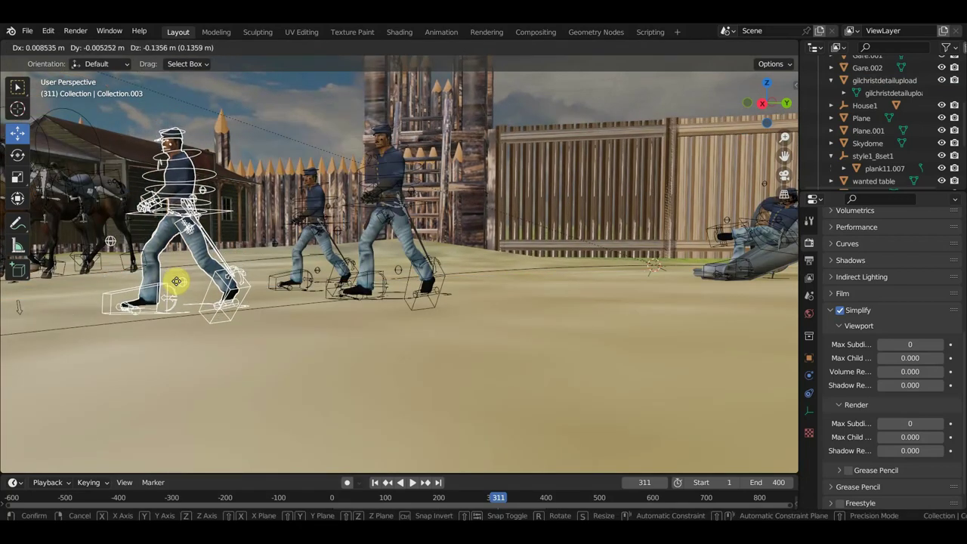
left_click(176, 282)
middle_click_drag(176, 281, 266, 291)
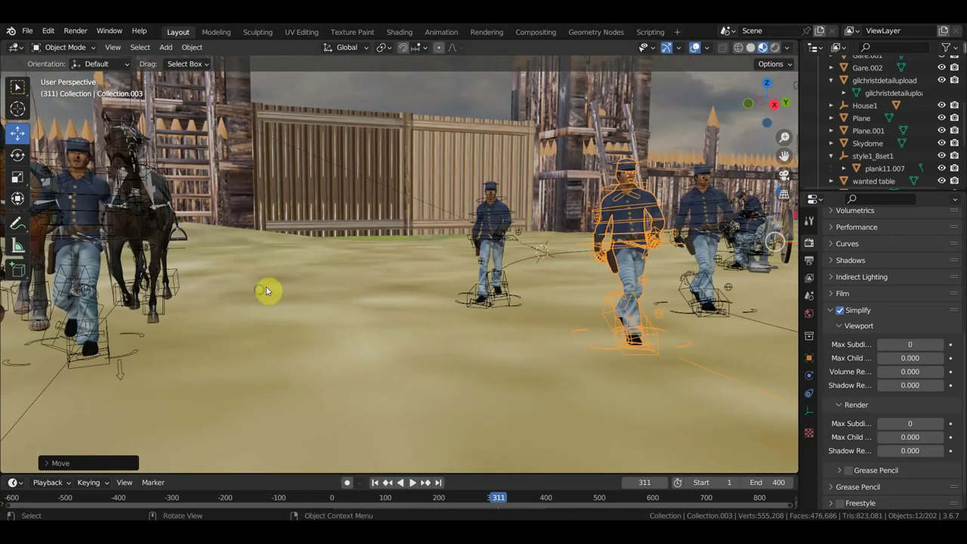
Step: Play the march from frame 104 toward the fence and ladders, stopping at frame 202
left_click(388, 498)
mouse_move(522, 434)
middle_mouse_down()
mouse_move(454, 376)
mouse_move(503, 358)
mouse_move(492, 357)
middle_mouse_up()
scroll(526, 353, "up", 2)
scroll(546, 356, "down", 2)
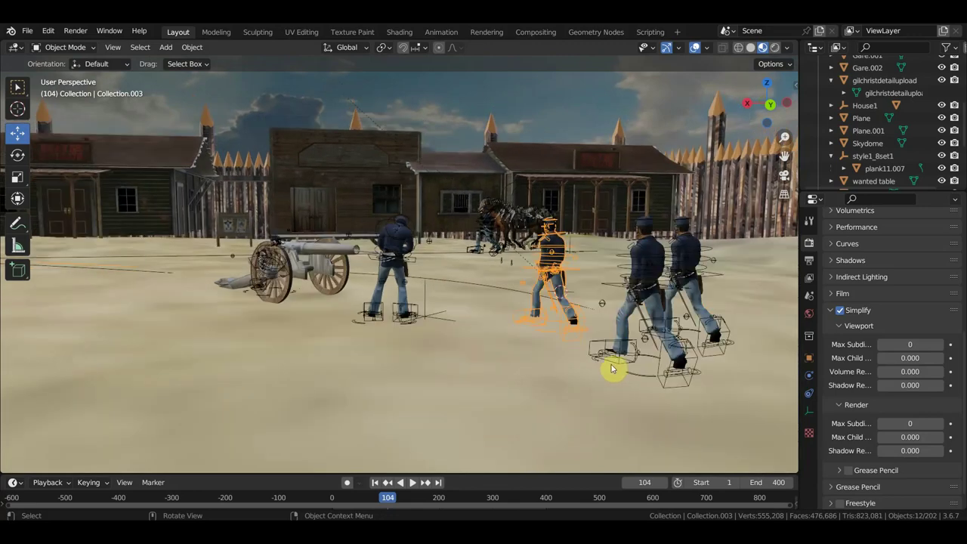
mouse_move(485, 371)
middle_mouse_down()
mouse_move(542, 388)
mouse_move(656, 385)
mouse_move(689, 370)
middle_mouse_up()
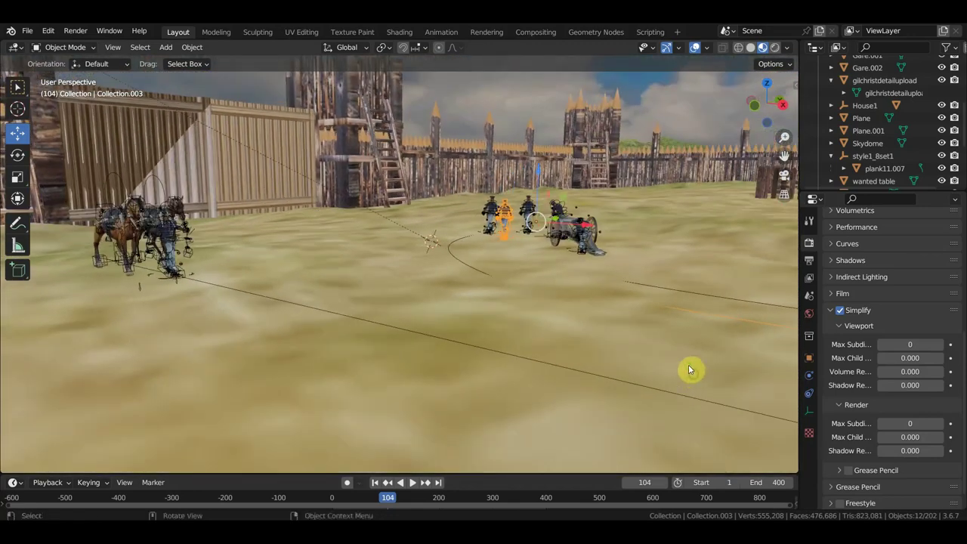
middle_click_drag(634, 351, 594, 340, "shift")
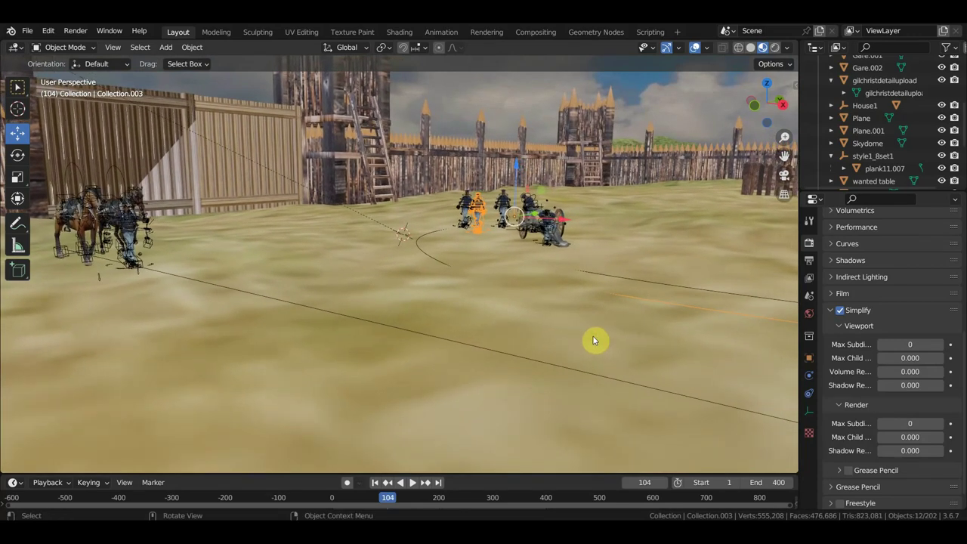
scroll(484, 352, "up", 2)
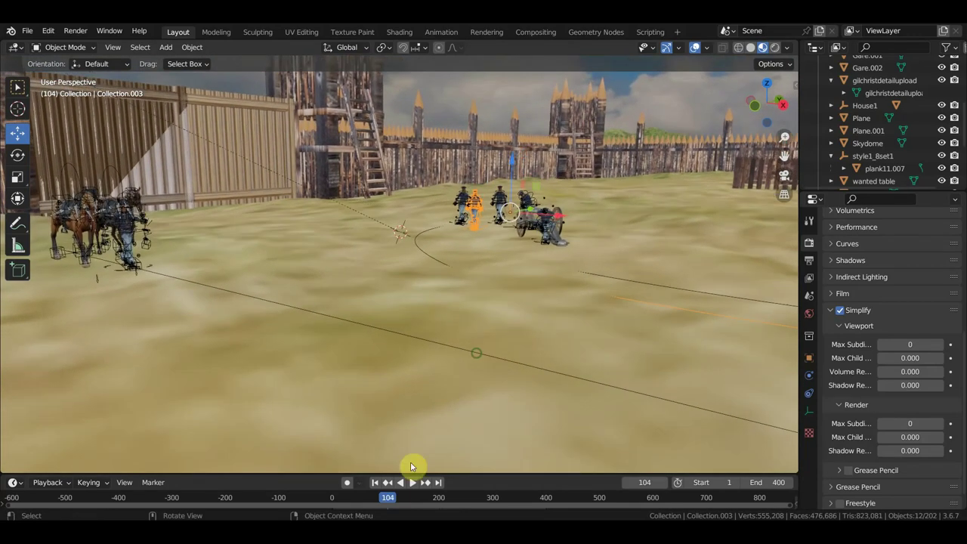
key("space")
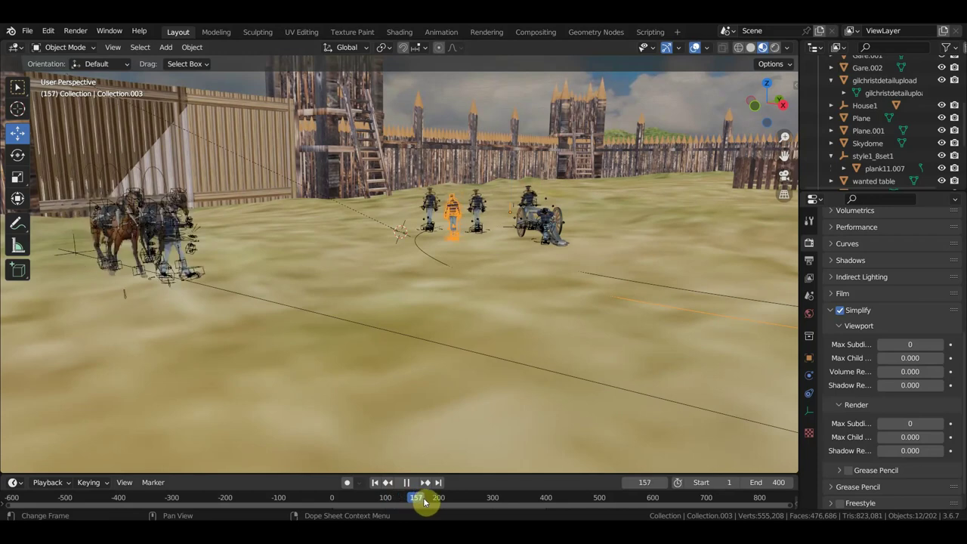
key("space")
scroll(489, 390, "up", 3)
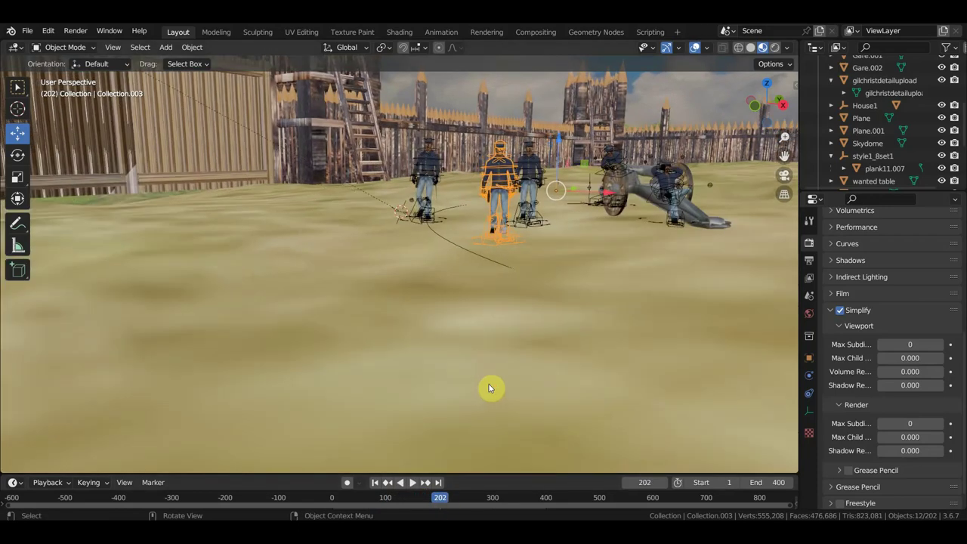
Step: Lift the selected soldier and the right-hand soldier slightly so both stand on the ground
mouse_move(513, 380)
middle_mouse_down()
mouse_move(353, 385)
mouse_move(379, 377)
middle_mouse_up()
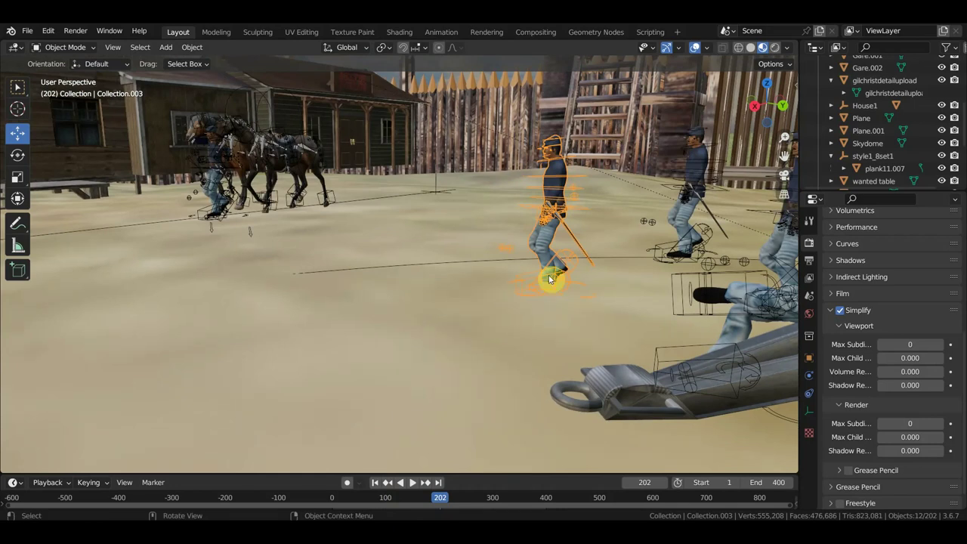
left_click_drag(561, 257, 562, 253)
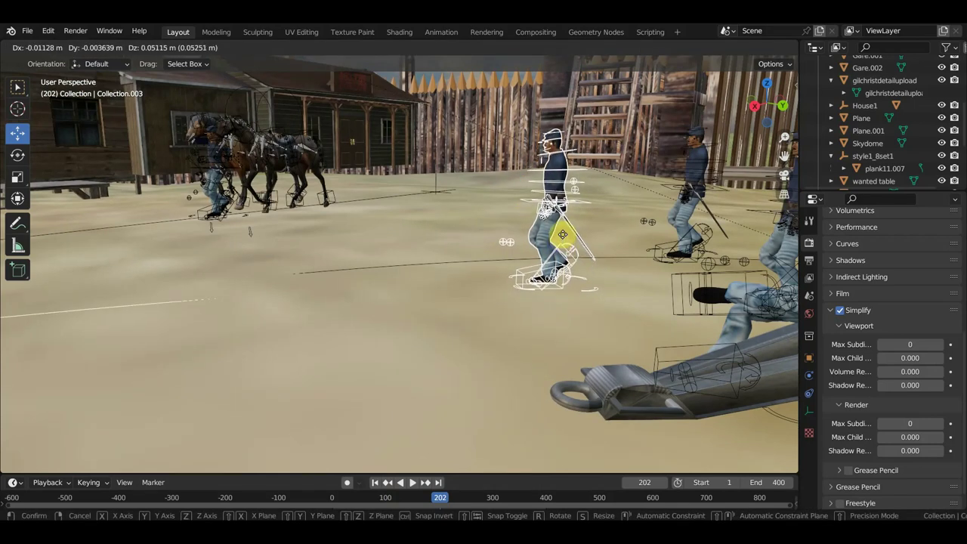
left_click_drag(562, 253, 562, 226)
middle_click_drag(624, 259, 689, 264)
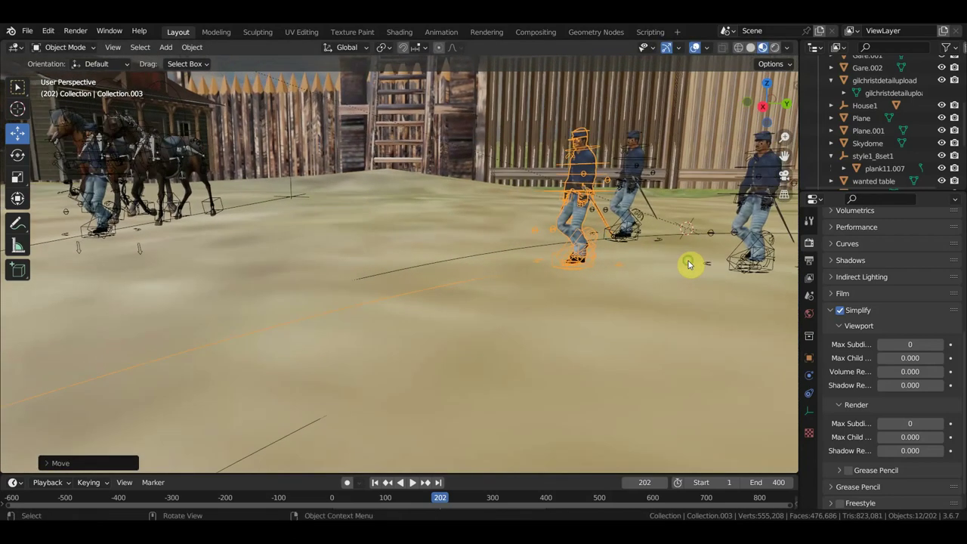
left_click_drag(756, 272, 754, 260)
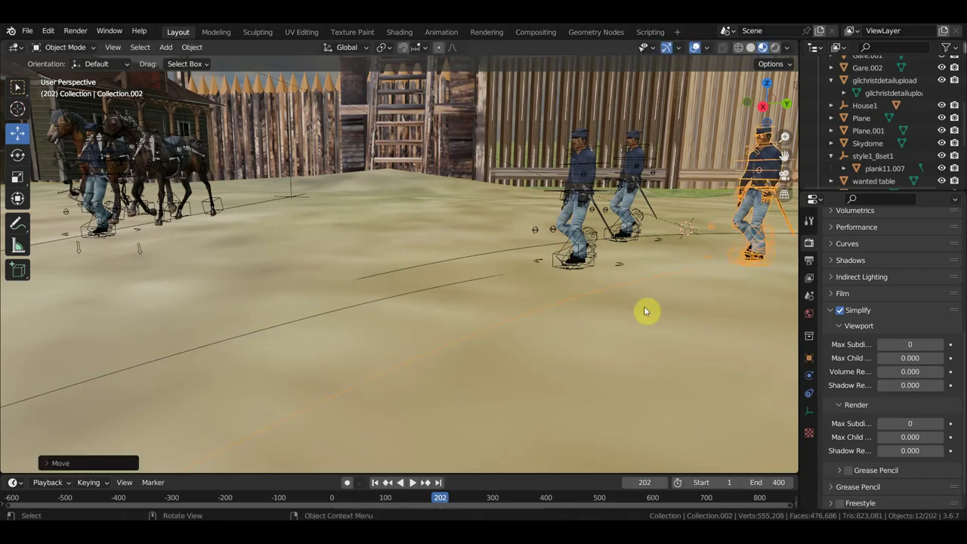
mouse_move(643, 313)
middle_mouse_down()
mouse_move(662, 303)
mouse_move(752, 321)
middle_mouse_up()
mouse_move(614, 315)
middle_mouse_down()
mouse_move(673, 327)
mouse_move(630, 302)
mouse_move(678, 276)
mouse_move(616, 276)
middle_mouse_up()
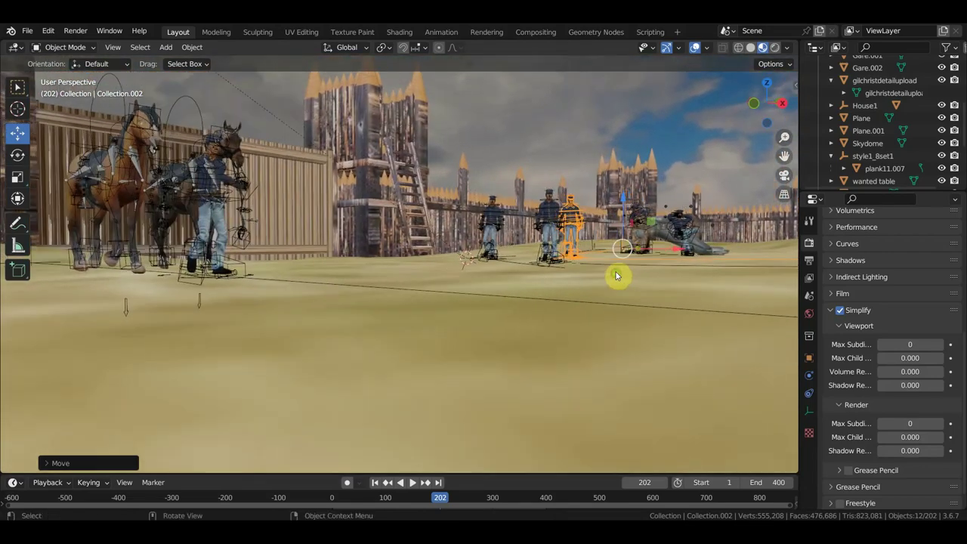
mouse_move(492, 268)
middle_mouse_down()
mouse_move(423, 293)
mouse_move(433, 269)
mouse_move(484, 270)
mouse_move(509, 285)
mouse_move(158, 343)
middle_mouse_up()
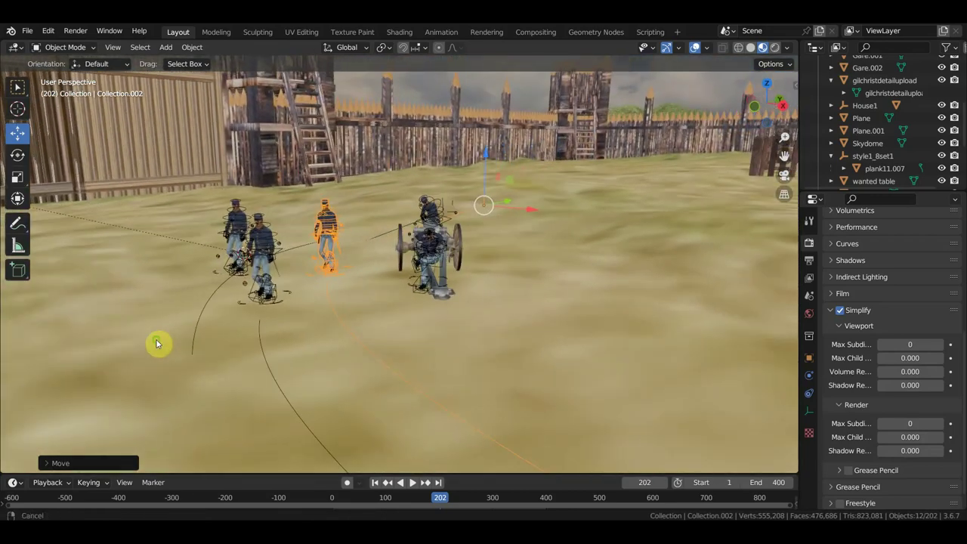
Step: Duplicate the cannon crew, rotate the copy 30°, and place it lower in the courtyard
left_click(428, 288)
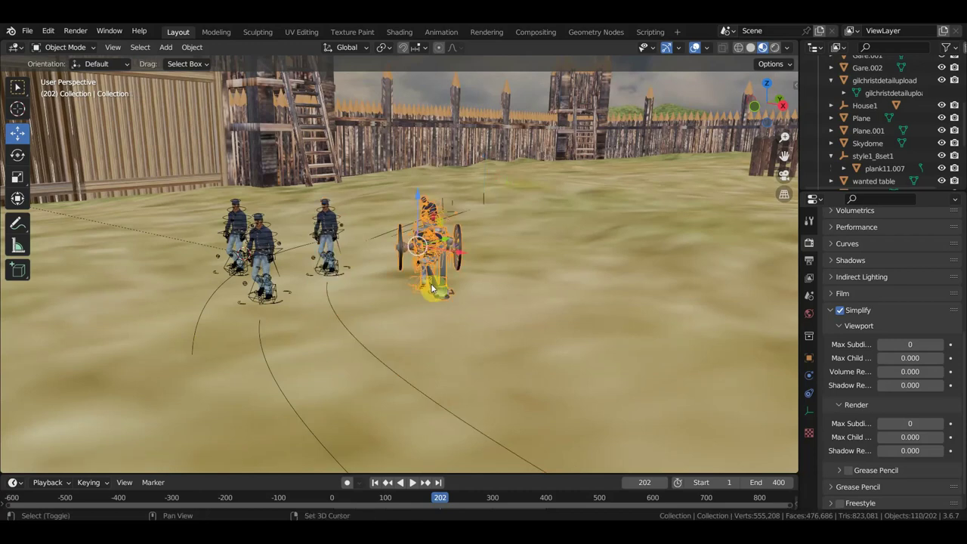
key("shift+d")
right_click(434, 288)
key("g")
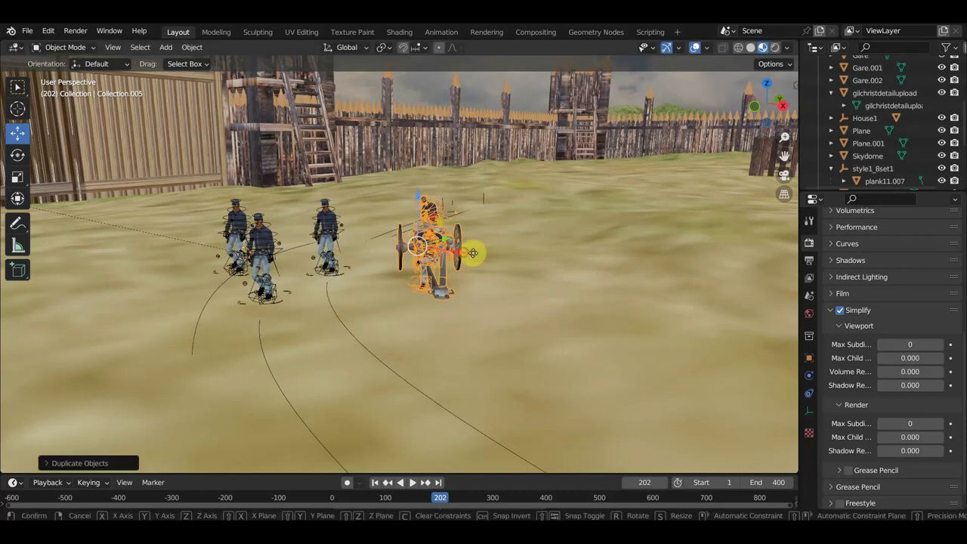
left_click(561, 290)
mouse_move(561, 289)
middle_mouse_down()
mouse_move(560, 305)
mouse_move(500, 363)
mouse_move(584, 361)
mouse_move(564, 367)
mouse_move(566, 376)
middle_mouse_up()
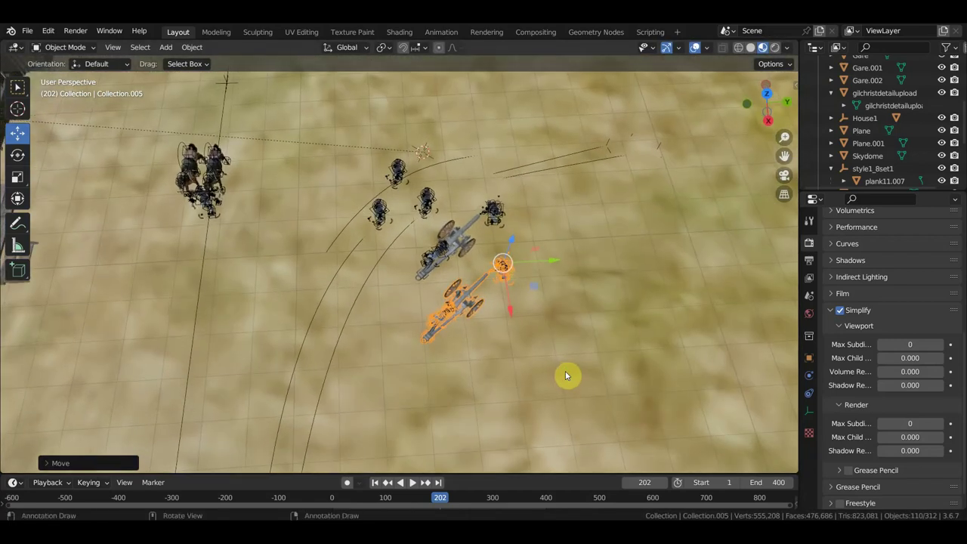
key("r")
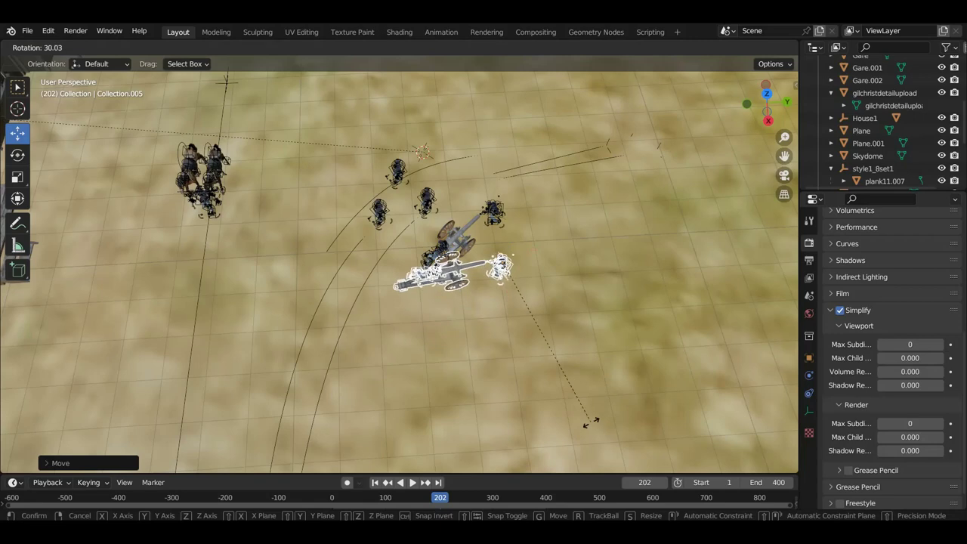
left_click(565, 432)
key("g")
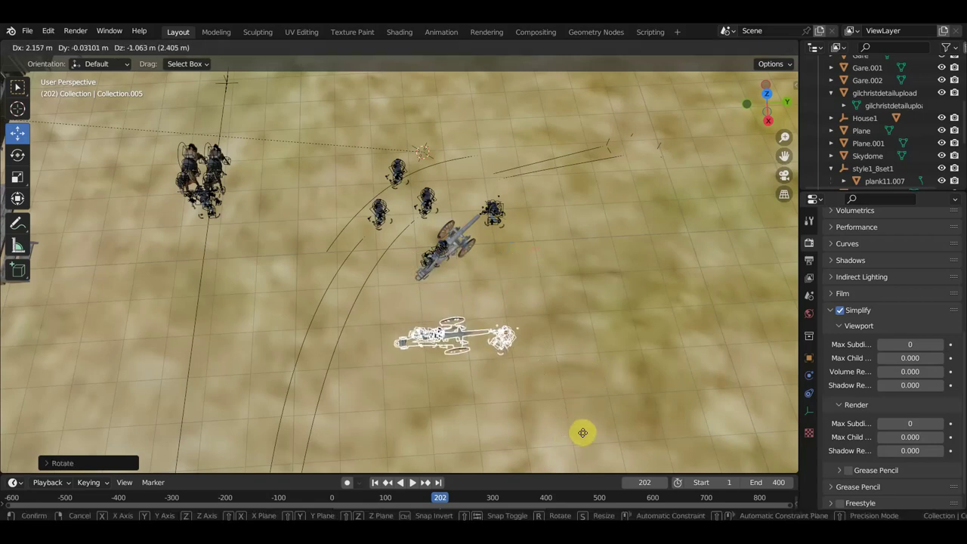
left_click(583, 432)
scroll(575, 415, "down", 1)
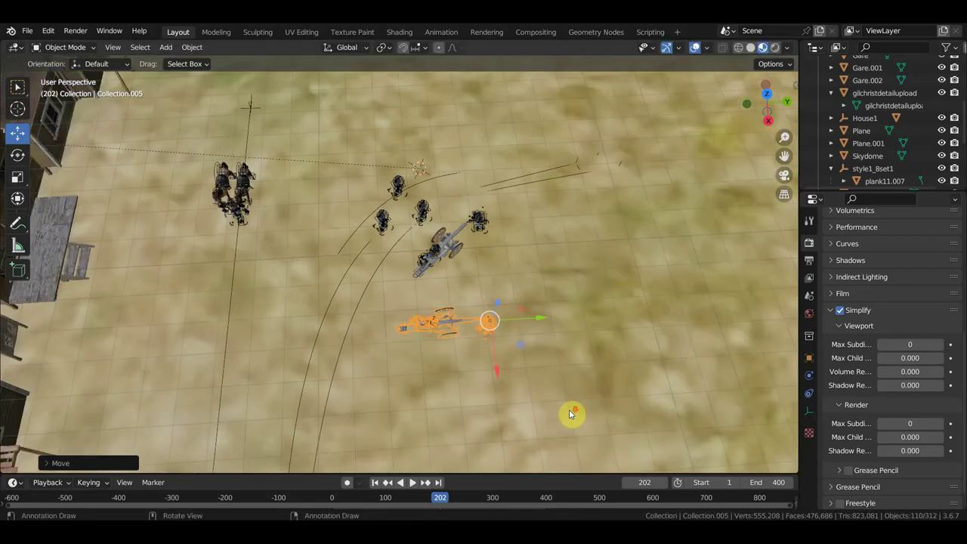
scroll(570, 400, "down", 1)
Step: Make two more copies of the cannon crew and slide them along X into the row
key("shift+d")
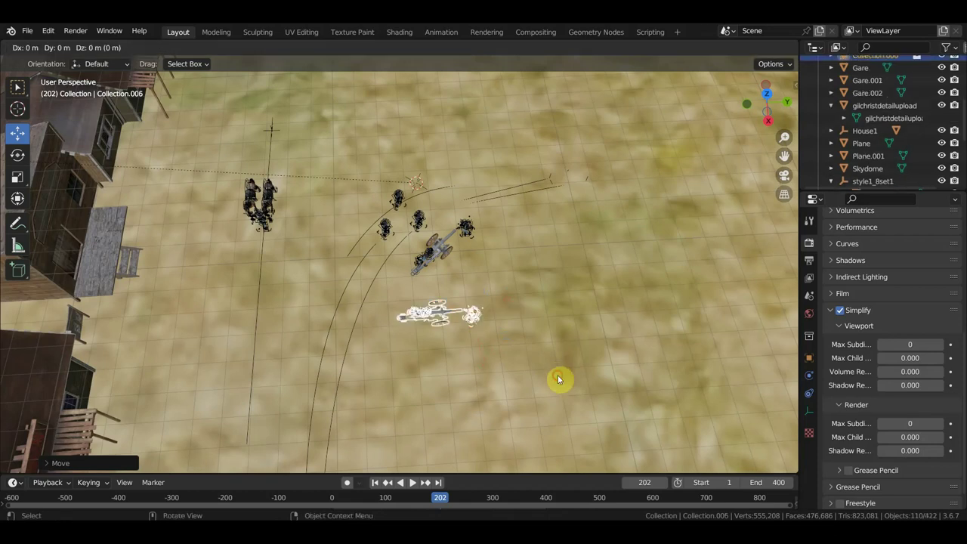
right_click(557, 378)
left_click_drag(484, 353, 500, 404)
scroll(527, 384, "down", 2)
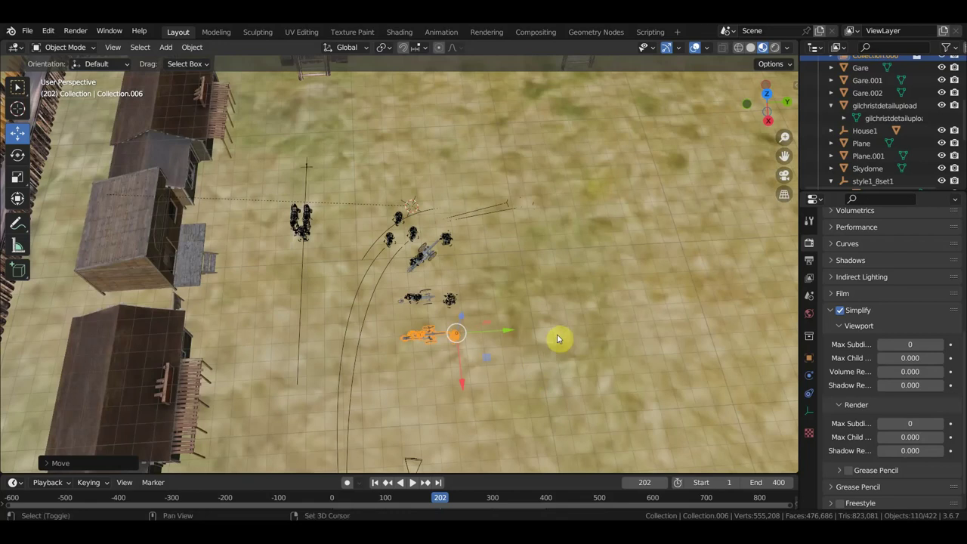
key("shift+d")
right_click(518, 332)
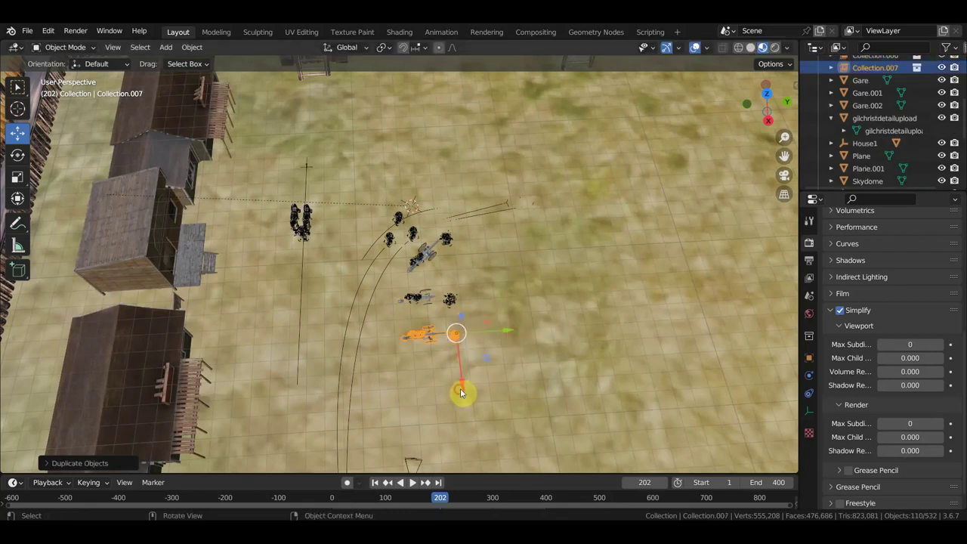
left_click_drag(461, 391, 459, 322)
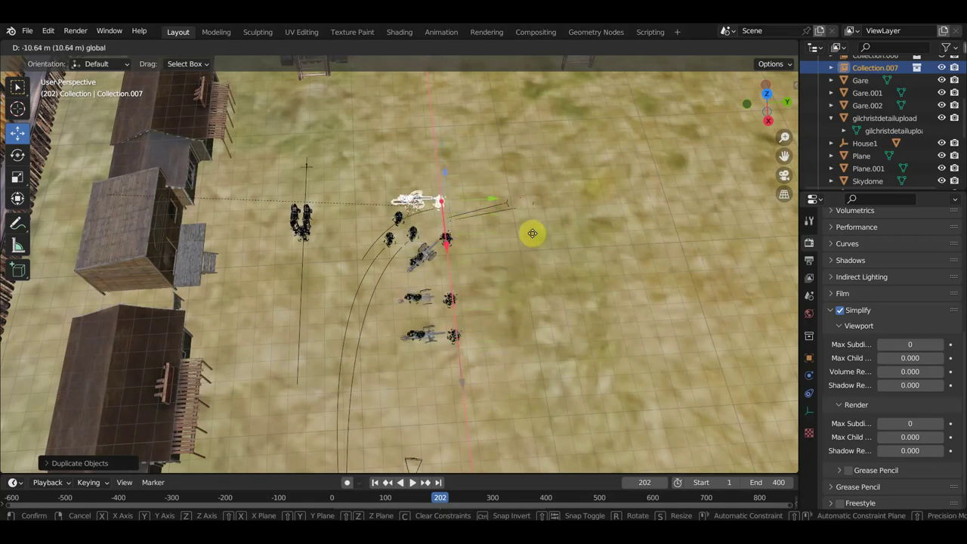
Step: Confirm the duplicate's position, nudge the selected cannon sideways and turn it slightly
left_click(533, 214)
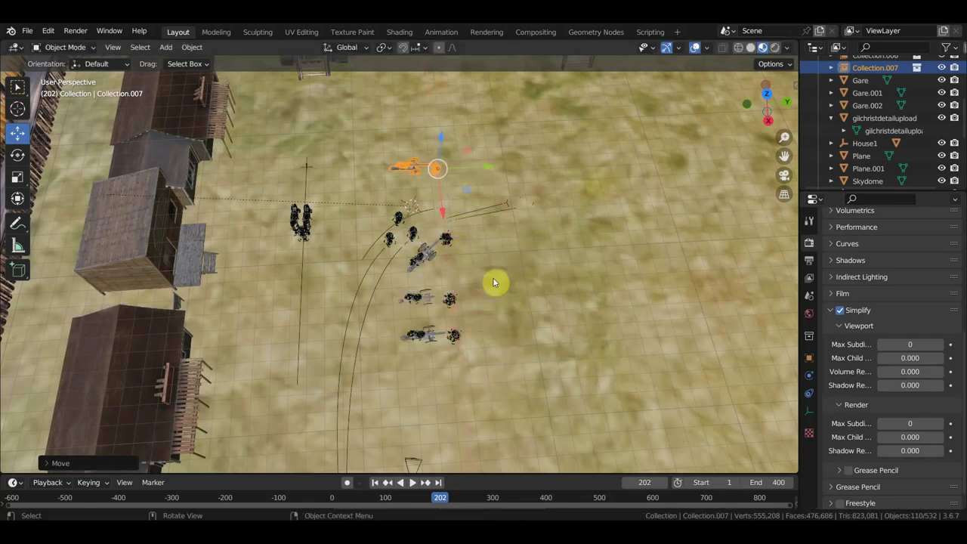
middle_click_drag(494, 281, 506, 240)
scroll(483, 249, "up", 3)
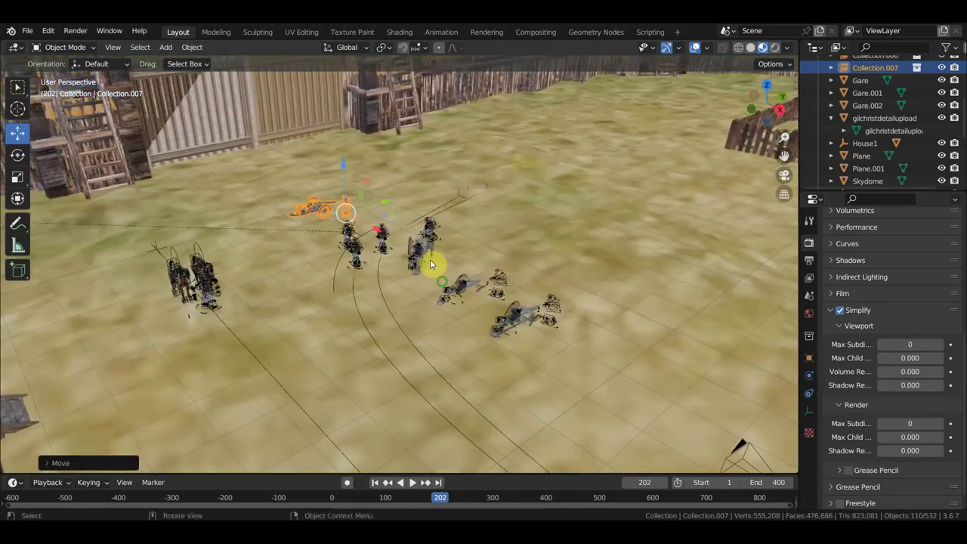
middle_click_drag(432, 264, 469, 306)
left_click_drag(333, 204, 368, 216)
mouse_move(367, 216)
middle_mouse_down()
mouse_move(356, 235)
mouse_move(307, 248)
mouse_move(291, 235)
middle_mouse_up()
scroll(356, 235, "up", 2)
middle_click_drag(444, 256, 437, 255)
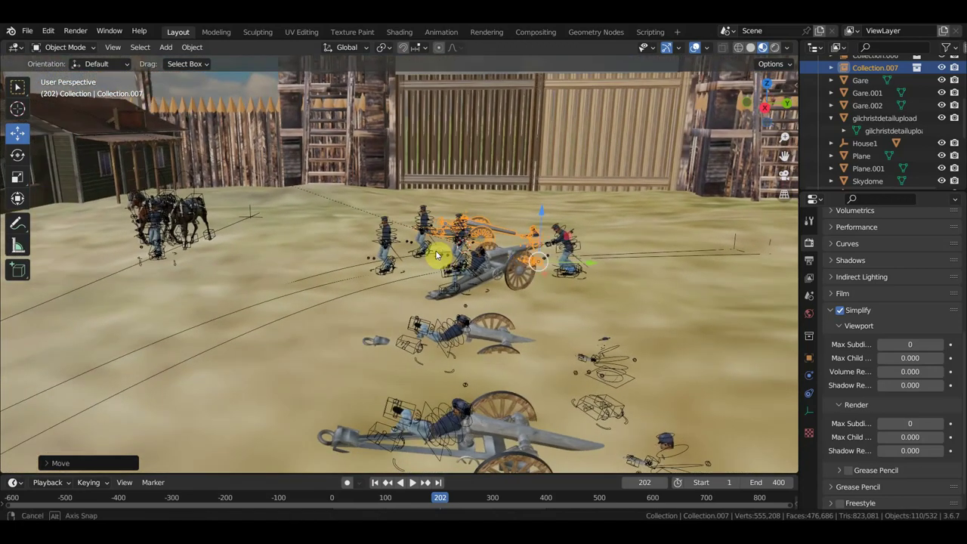
middle_click_drag(570, 266, 574, 260)
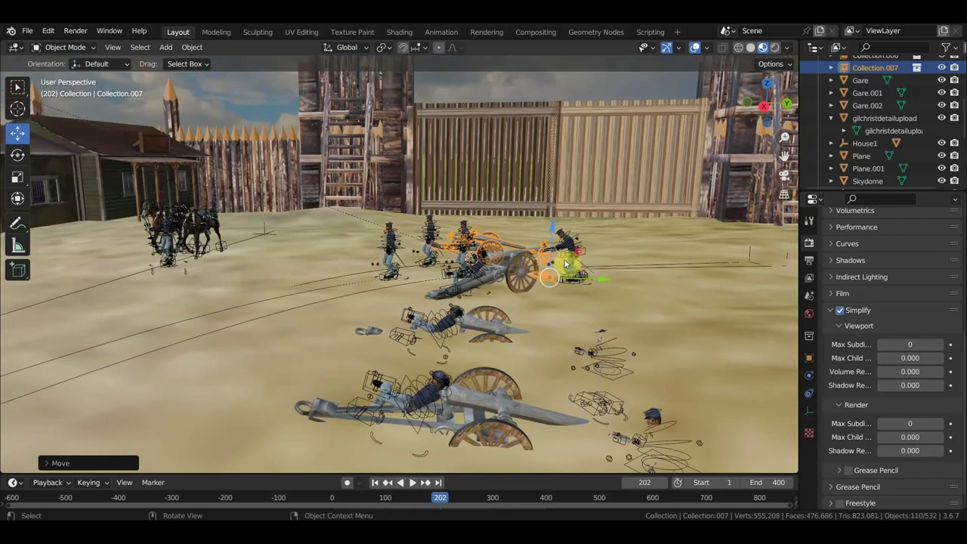
key("r")
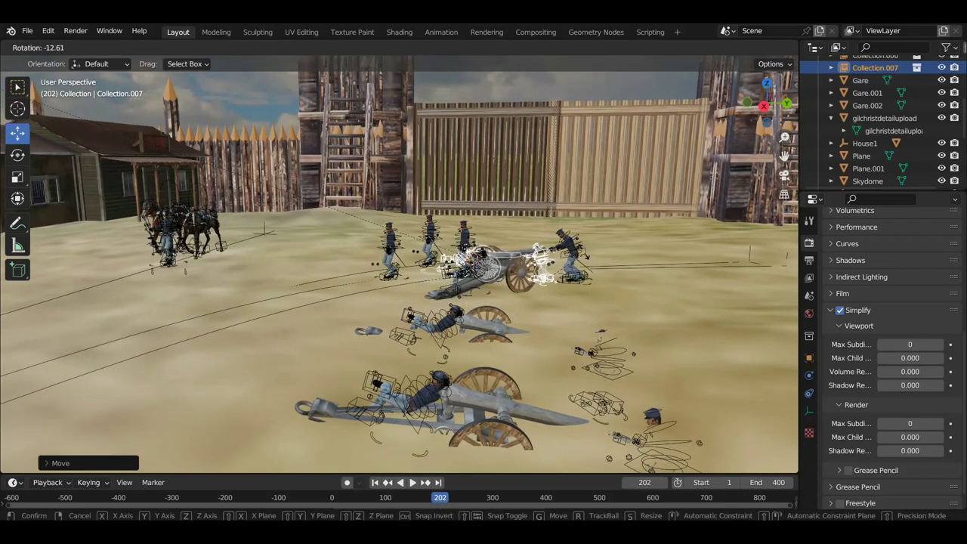
left_click(583, 239)
mouse_move(583, 239)
middle_mouse_down()
mouse_move(639, 252)
mouse_move(718, 248)
mouse_move(675, 254)
middle_mouse_up()
Step: Copy the small cannon crew, rotate it, and place it beside the other cannons
middle_click_drag(244, 334, 291, 316)
mouse_move(202, 332)
middle_mouse_down()
mouse_move(184, 330)
mouse_move(438, 311)
middle_mouse_up()
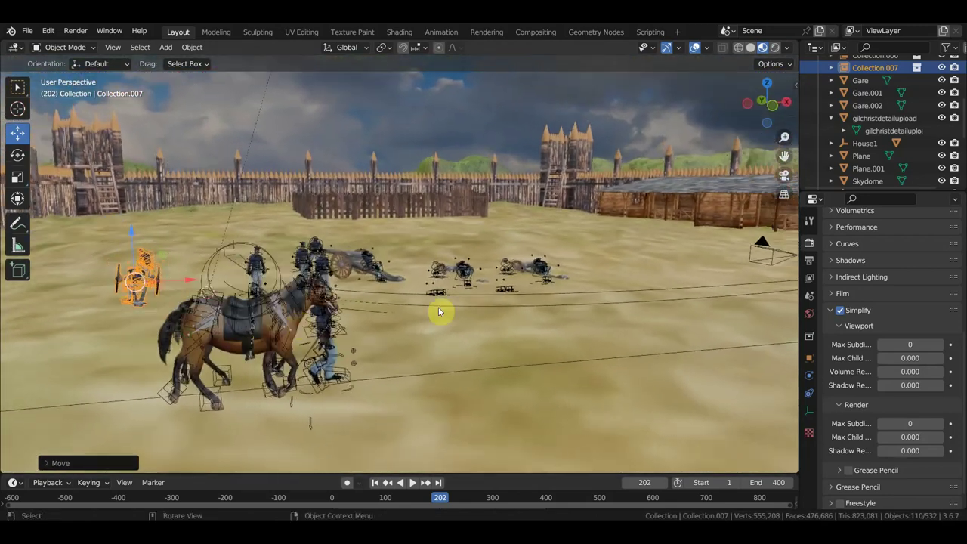
mouse_move(520, 311)
middle_mouse_down()
mouse_move(426, 328)
mouse_move(496, 285)
middle_mouse_up()
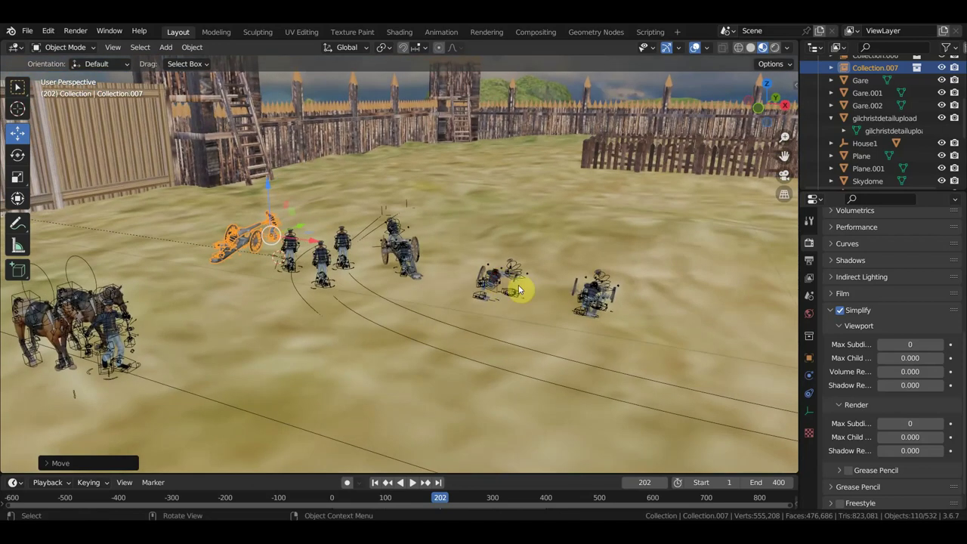
left_click(519, 289)
left_click(609, 302, "shift")
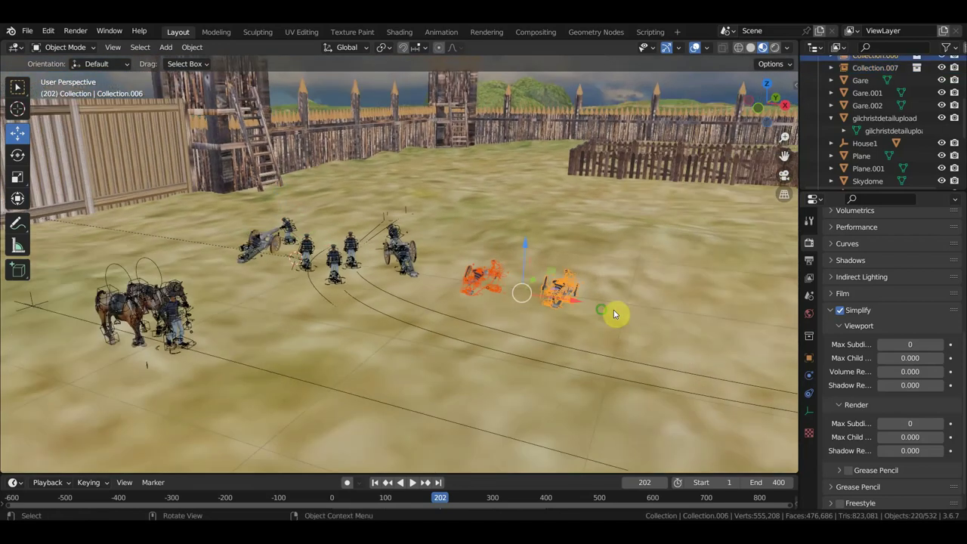
mouse_move(613, 310)
middle_mouse_down()
mouse_move(551, 320)
mouse_move(511, 293)
mouse_move(527, 302)
middle_mouse_up()
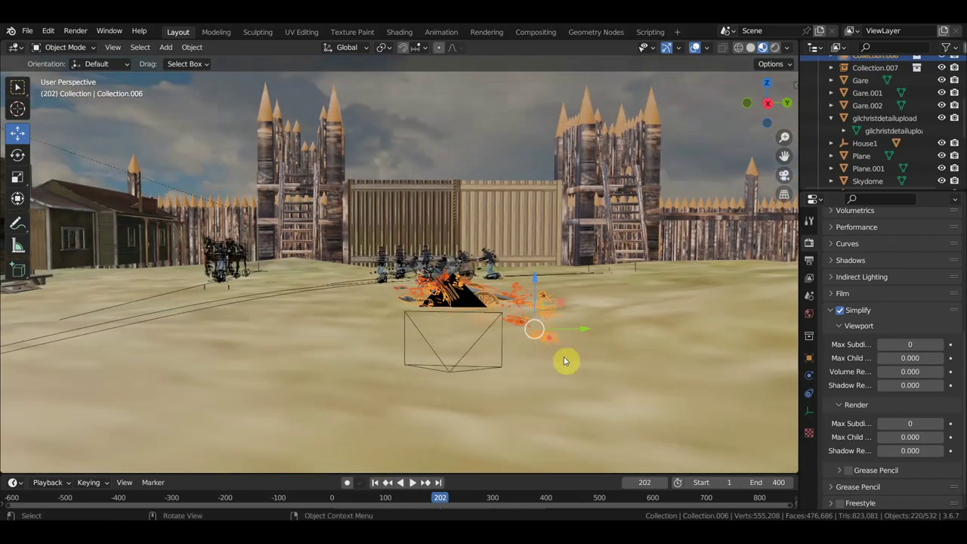
key("r")
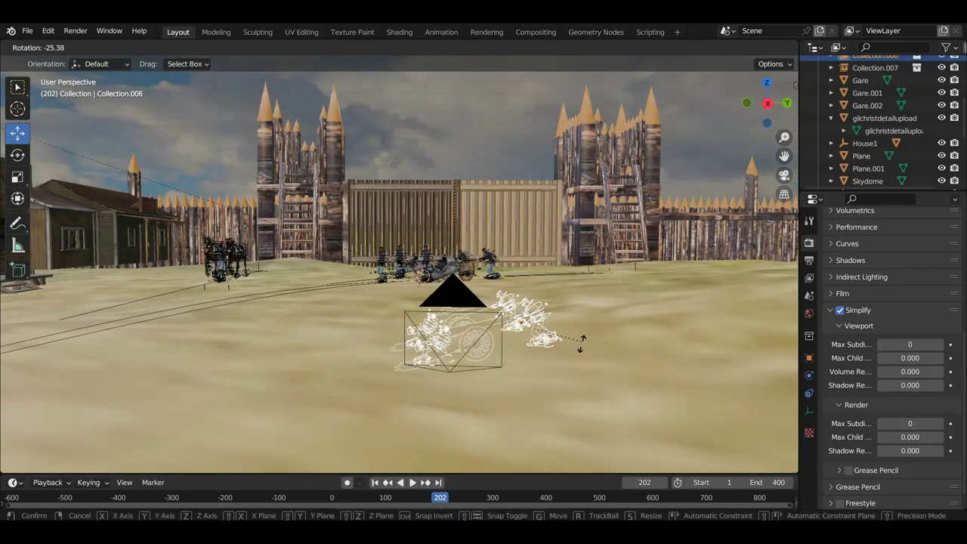
left_click(587, 350)
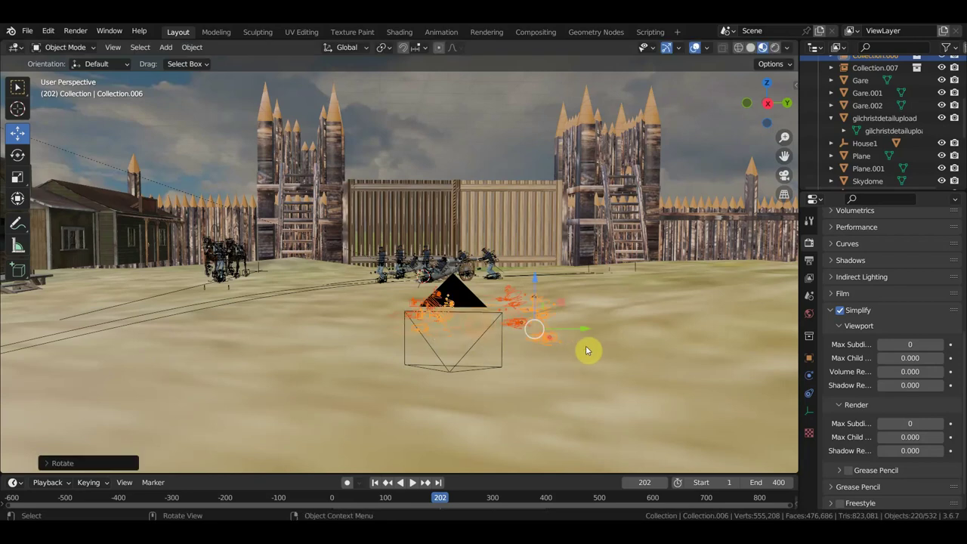
key("g")
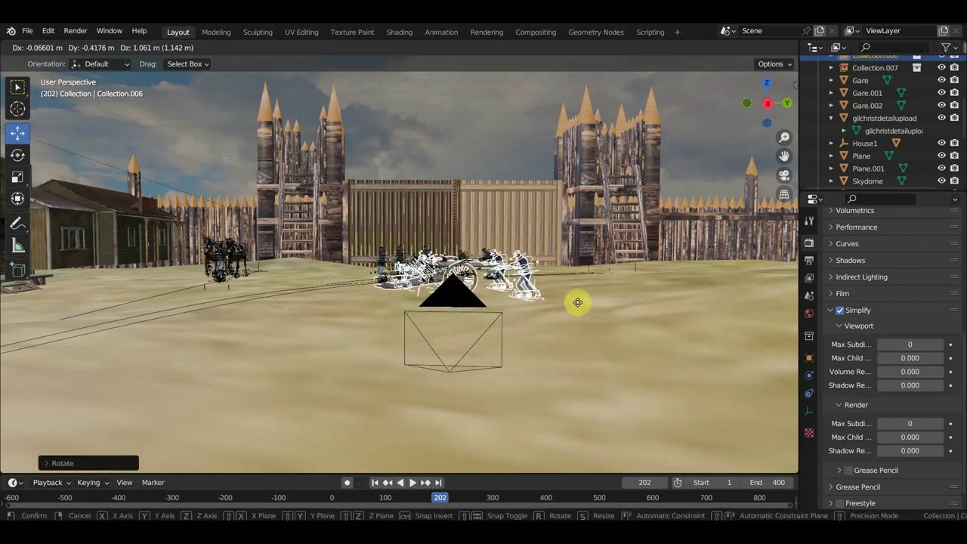
left_click(572, 306)
Step: Fine-tune the copied crew with two small turns and a final shift into place
scroll(572, 310, "up", 1)
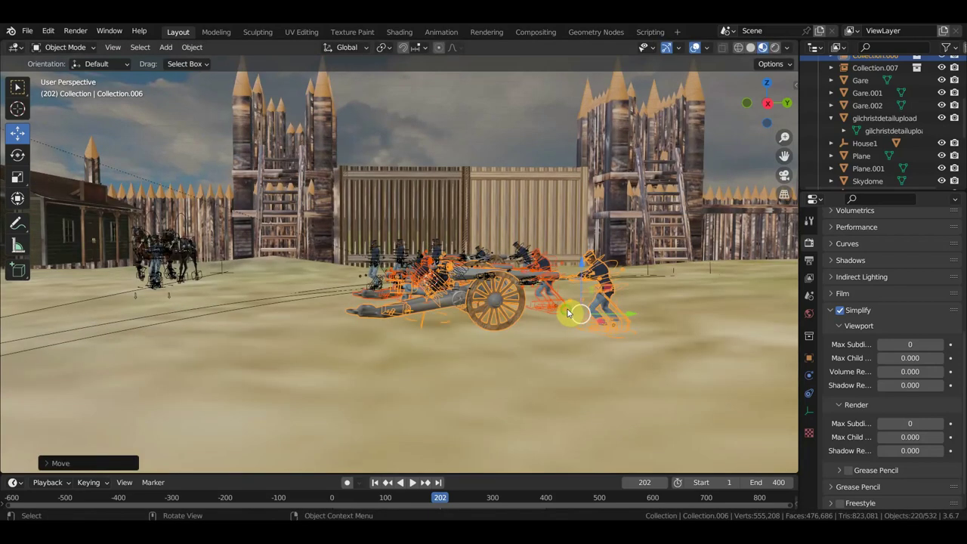
middle_click_drag(568, 313, 570, 317)
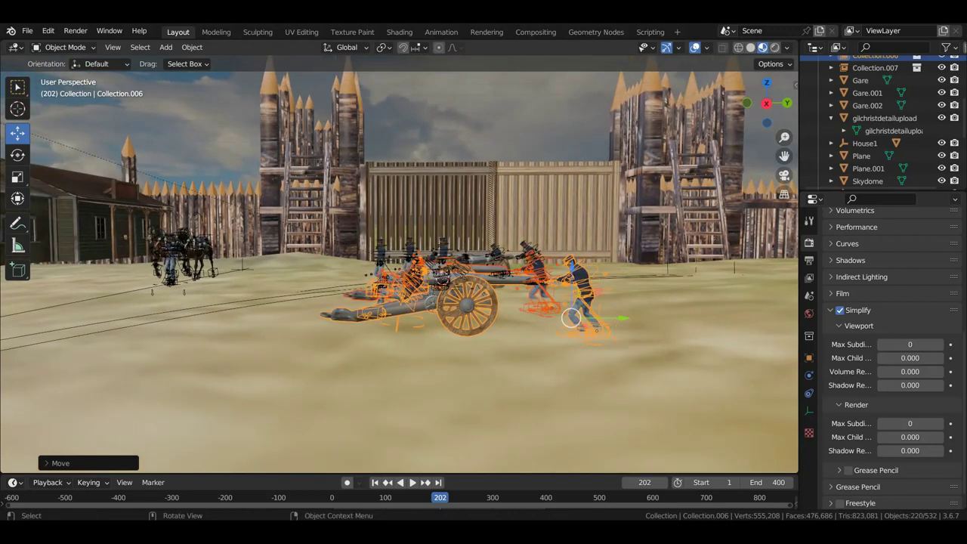
key("r")
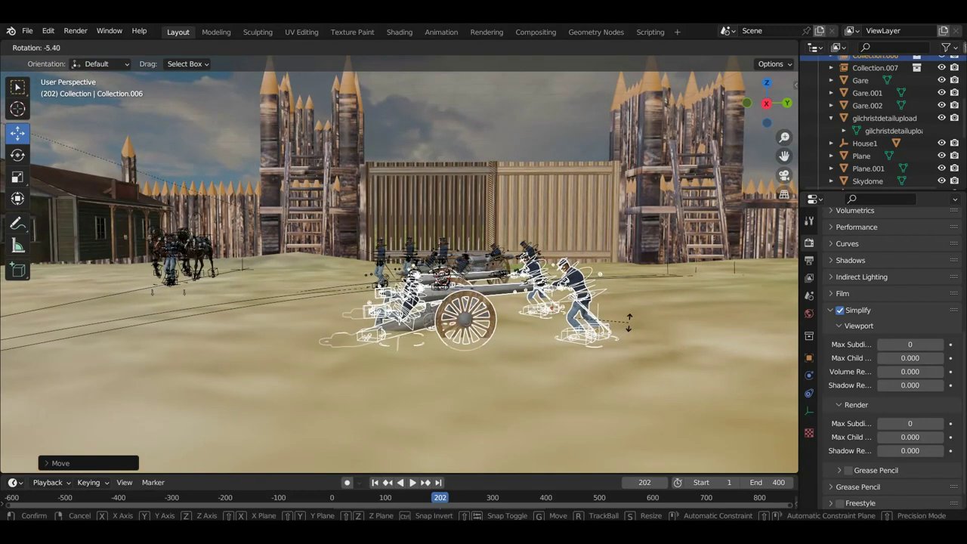
left_click(628, 321)
key("r")
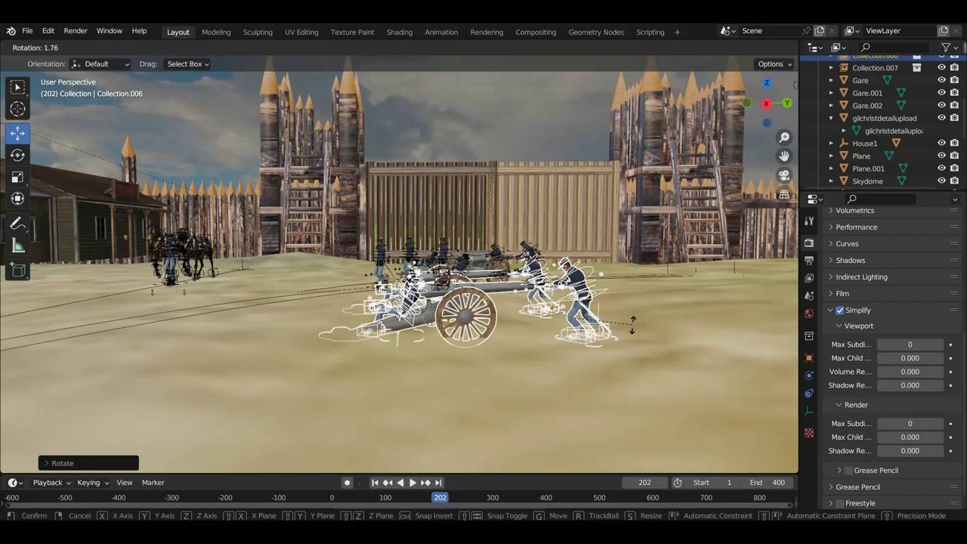
left_click(628, 330)
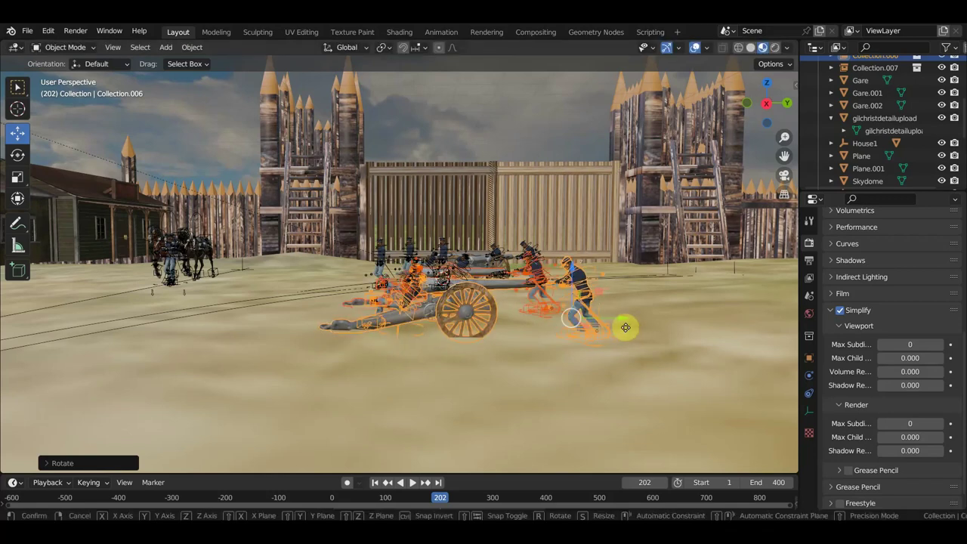
key("g")
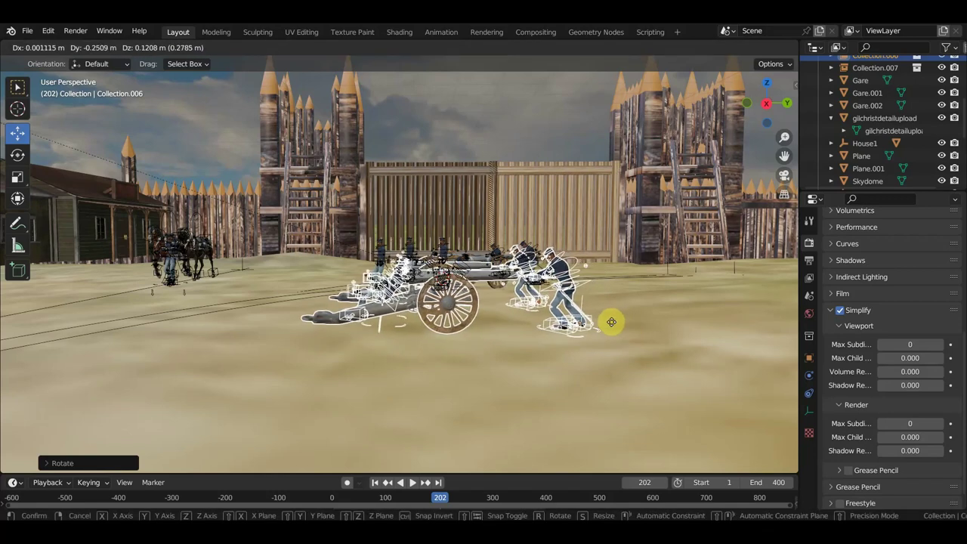
left_click(611, 324)
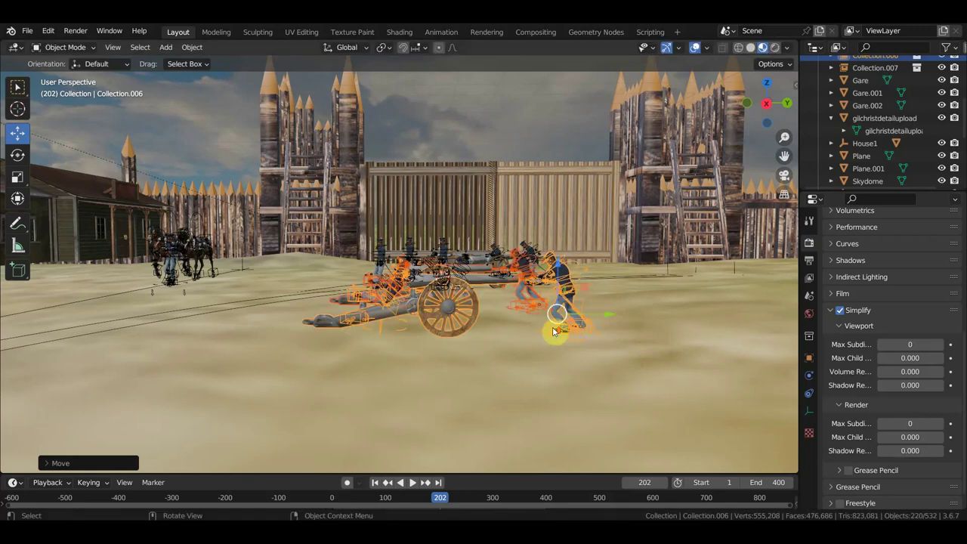
scroll(557, 328, "up", 5)
mouse_move(567, 334)
middle_mouse_down()
mouse_move(594, 340)
mouse_move(546, 313)
mouse_move(673, 308)
middle_mouse_up()
Step: Set the crew's final position, then turn the other cannon crew in several small rotations
key("g")
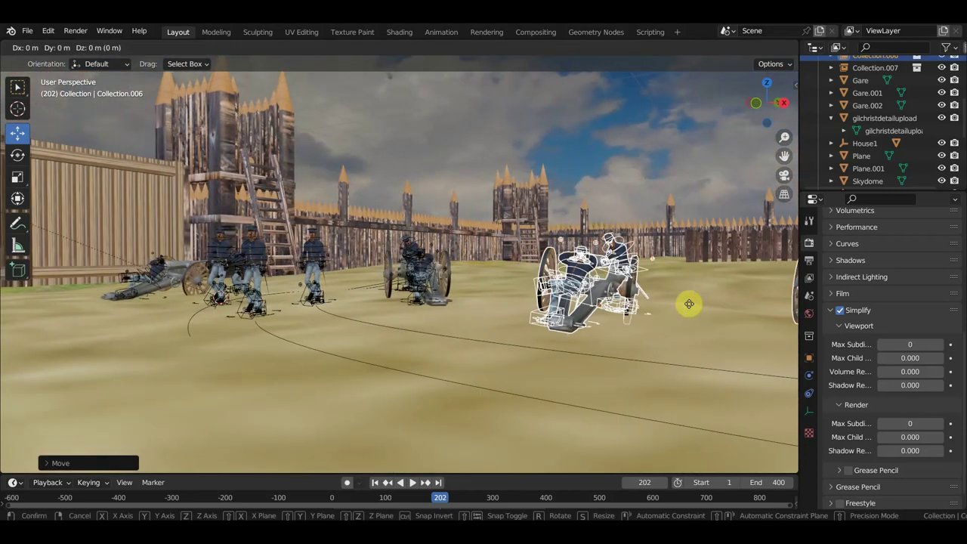
left_click(688, 303)
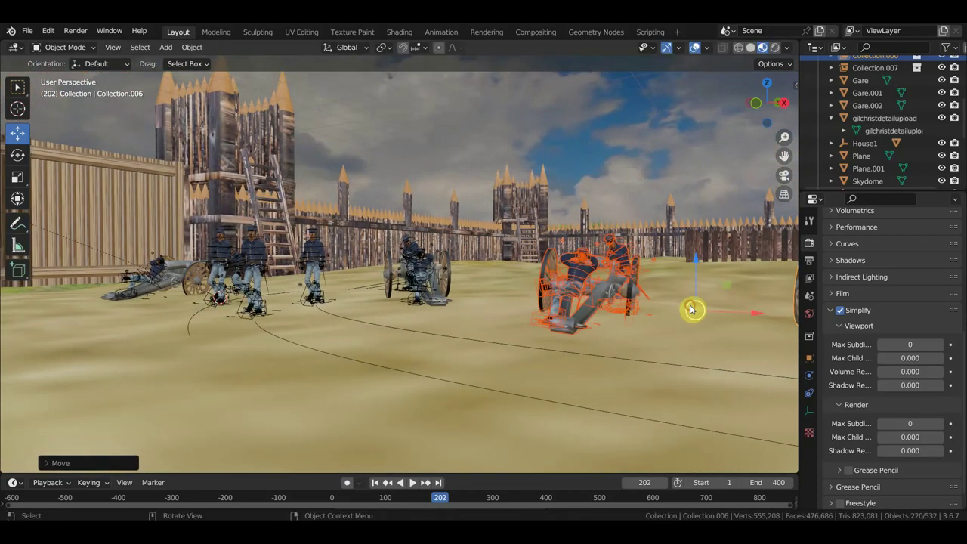
left_click(618, 289)
key("r")
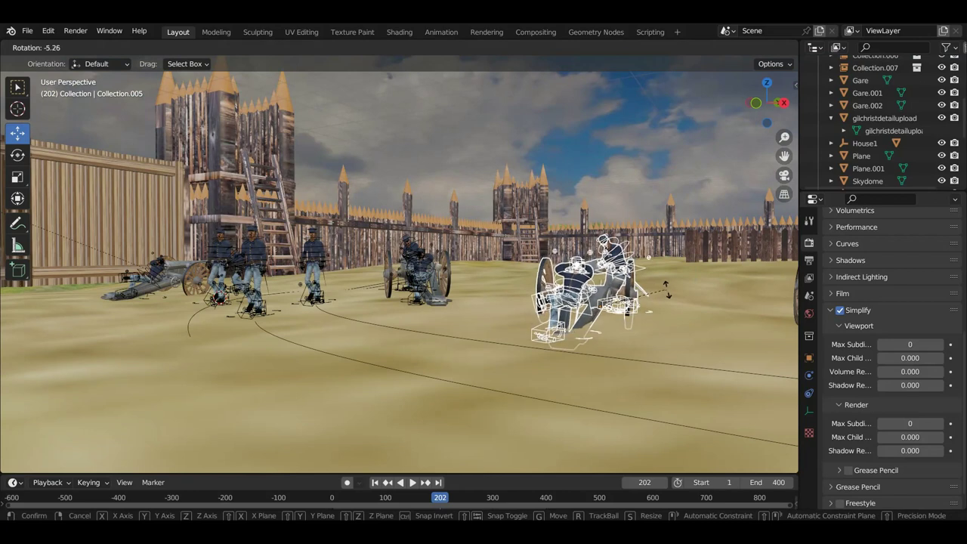
left_click(675, 296)
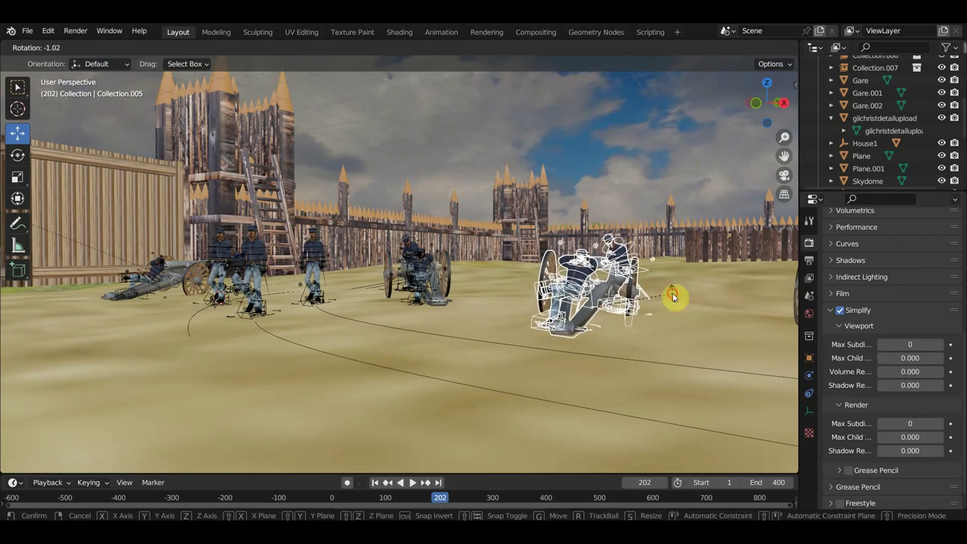
mouse_move(674, 298)
middle_mouse_down()
mouse_move(708, 292)
mouse_move(605, 296)
mouse_move(619, 306)
middle_mouse_up()
key("r")
left_click(711, 288)
key("r")
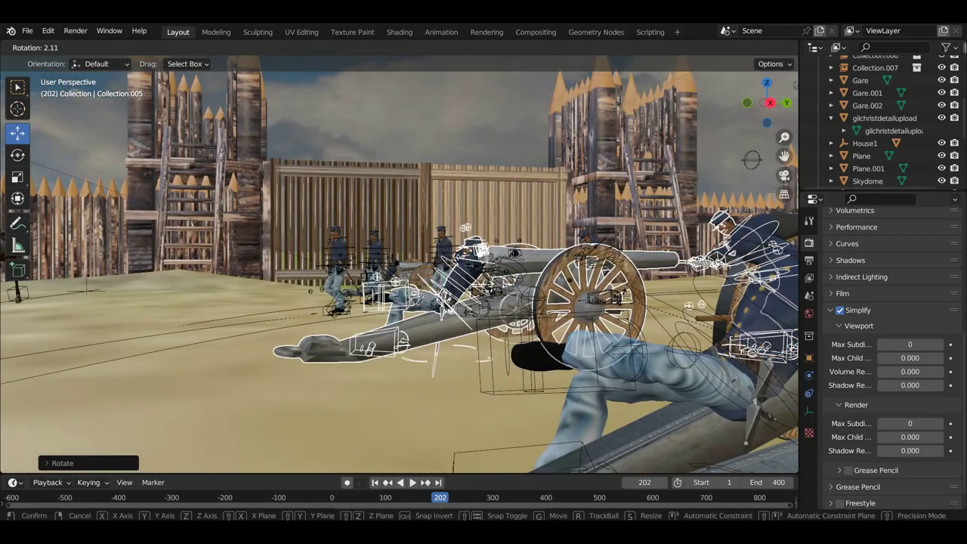
left_click(624, 301)
mouse_move(624, 302)
middle_mouse_down()
mouse_move(611, 309)
mouse_move(640, 309)
mouse_move(626, 317)
middle_mouse_up()
Step: Raise the crew along Z, turn it to a new heading, and inspect it toward the houses
scroll(552, 307, "up", 2)
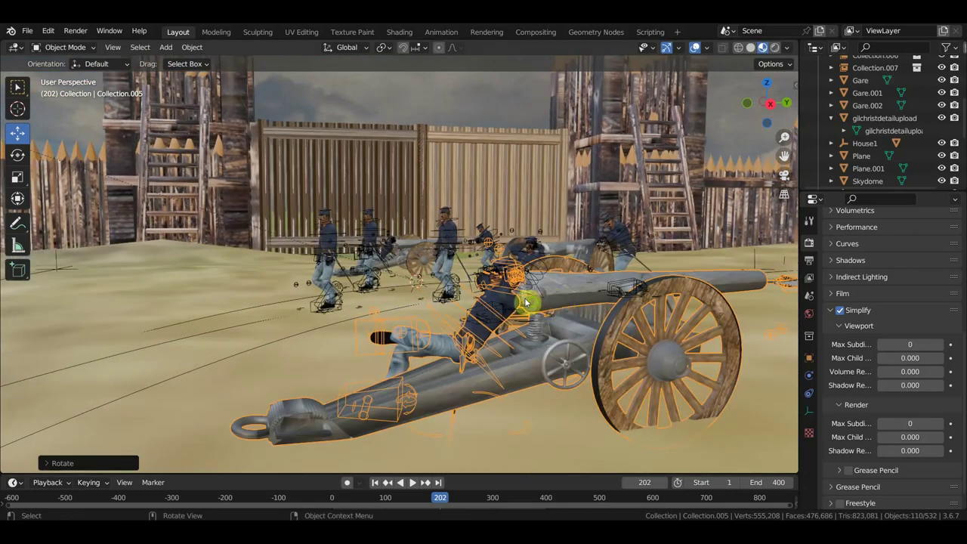
middle_click_drag(527, 302, 590, 313)
scroll(540, 305, "up", 3)
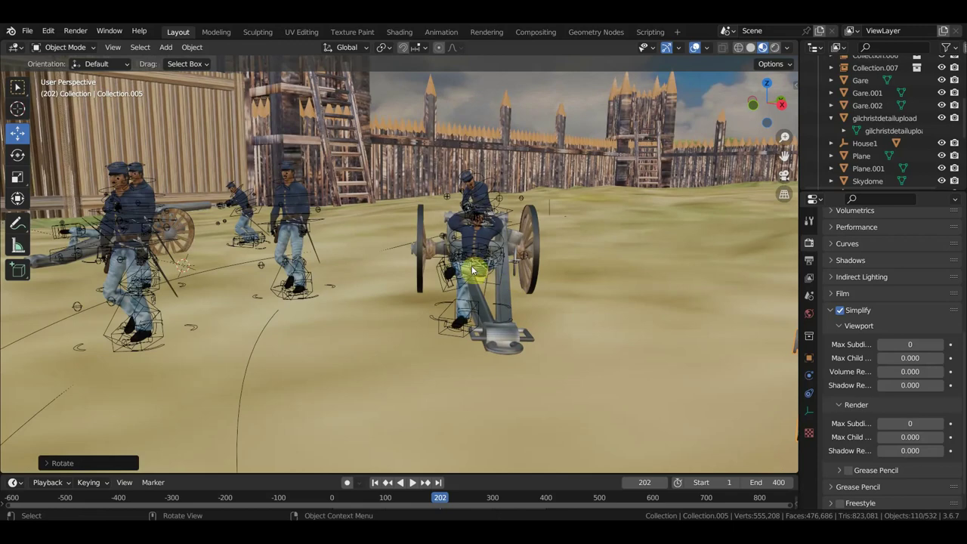
mouse_move(496, 262)
middle_mouse_down()
mouse_move(588, 277)
mouse_move(556, 279)
mouse_move(575, 280)
middle_mouse_up()
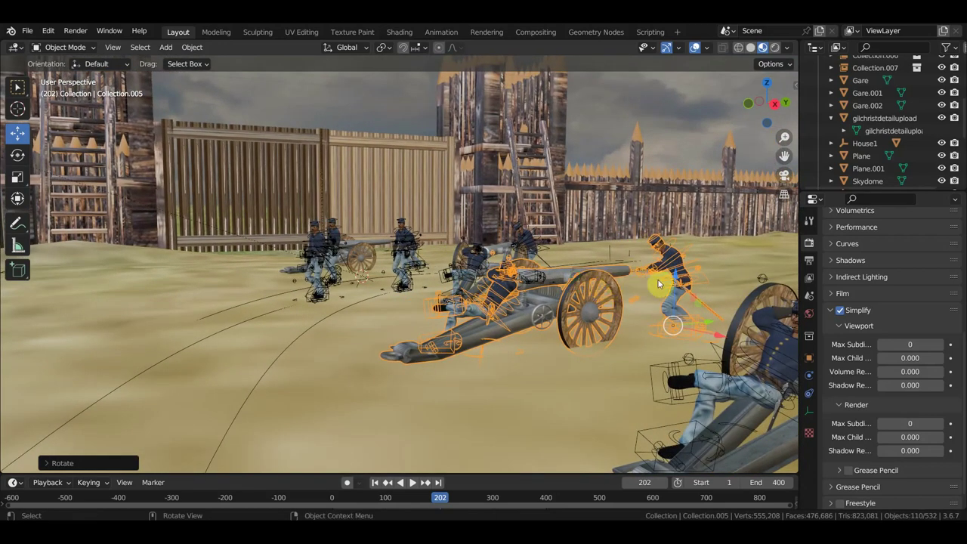
key("g")
key("z")
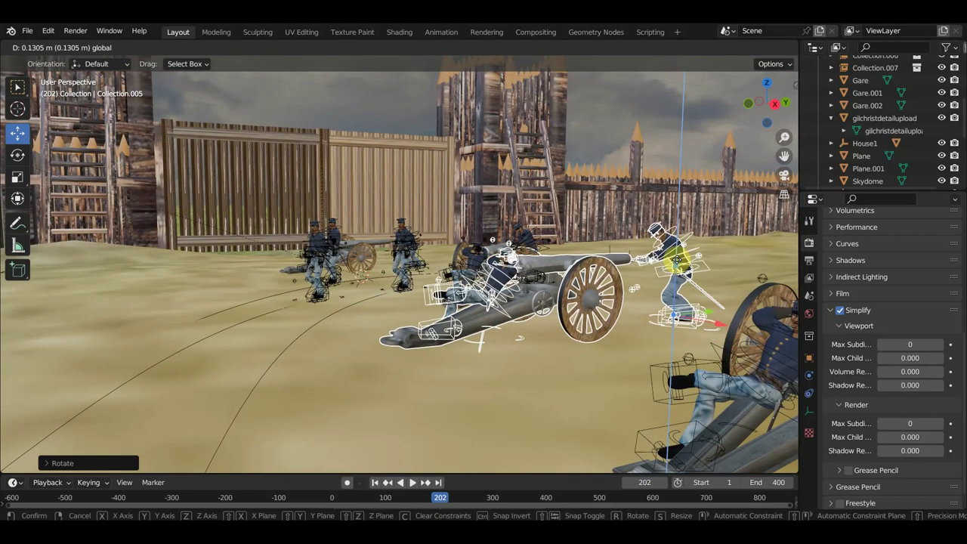
left_click(481, 340)
middle_click_drag(481, 340, 629, 276)
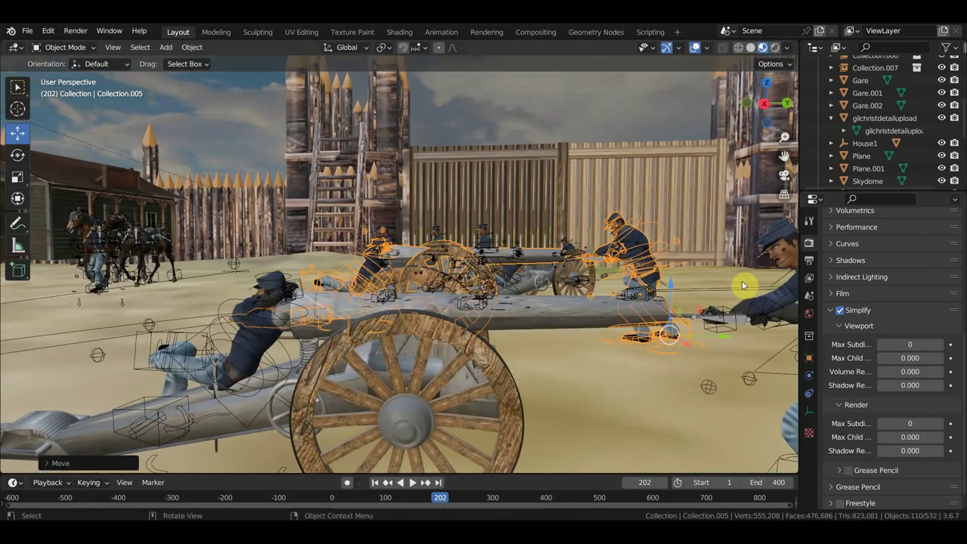
key("r")
left_click(706, 297)
mouse_move(706, 297)
middle_mouse_down()
mouse_move(722, 310)
mouse_move(753, 298)
mouse_move(736, 294)
mouse_move(716, 325)
middle_mouse_up()
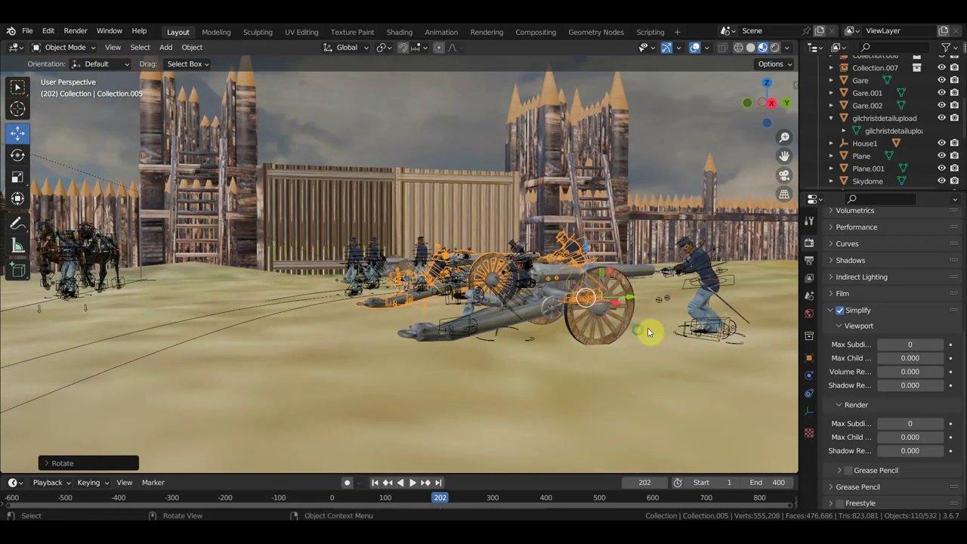
middle_click_drag(648, 327, 532, 340)
Step: Turn off viewport overlays, then view the soldiers and horses from the fort's far side
scroll(578, 317, "up", 2)
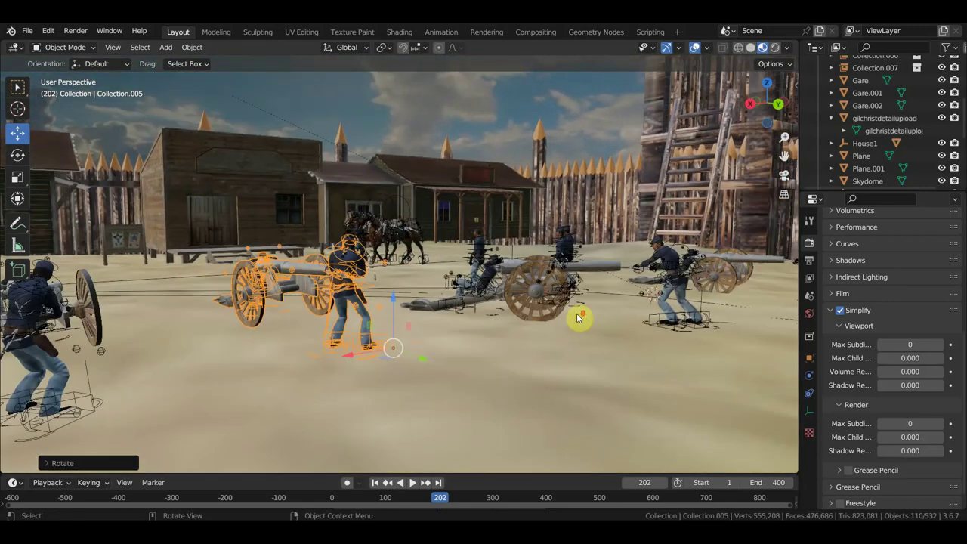
mouse_move(578, 318)
middle_mouse_down()
mouse_move(591, 319)
mouse_move(617, 256)
middle_mouse_up()
left_click(695, 47)
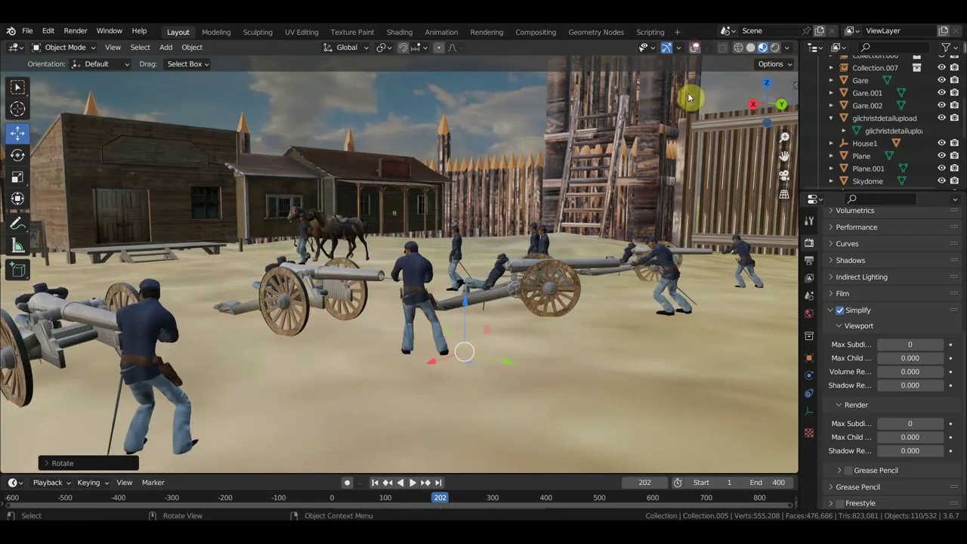
mouse_move(560, 229)
middle_mouse_down()
mouse_move(712, 229)
mouse_move(581, 257)
mouse_move(670, 242)
mouse_move(616, 247)
middle_mouse_up()
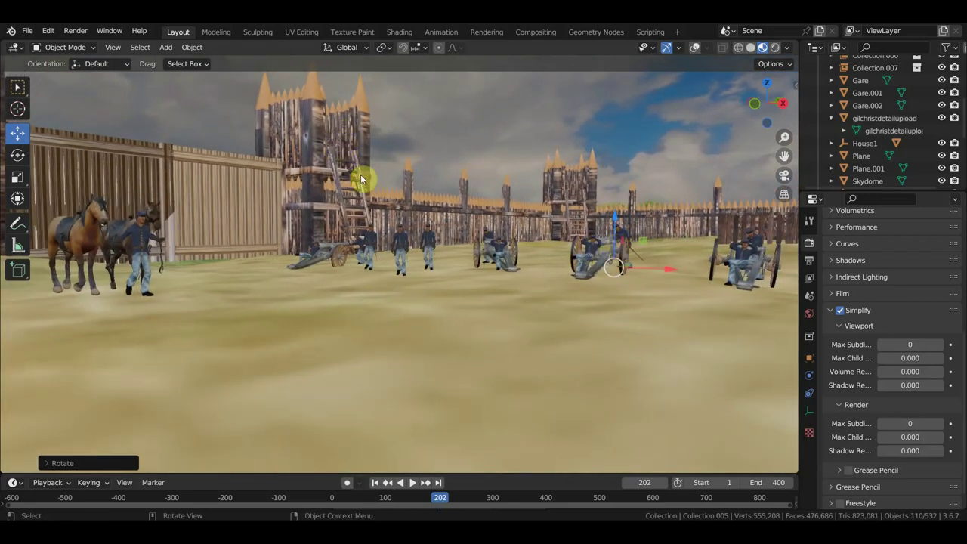
mouse_move(250, 218)
middle_mouse_down()
mouse_move(277, 231)
mouse_move(274, 188)
middle_mouse_up()
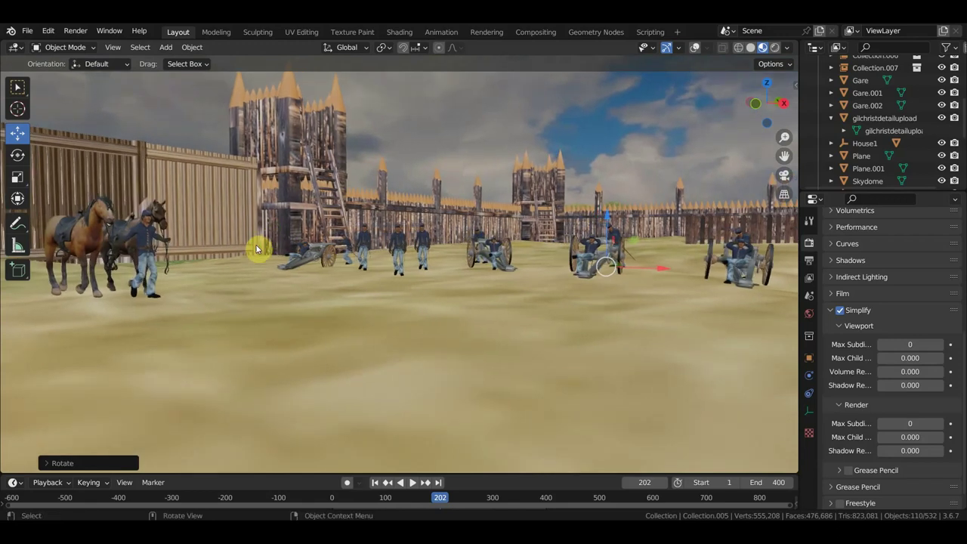
middle_click_drag(256, 249, 384, 254)
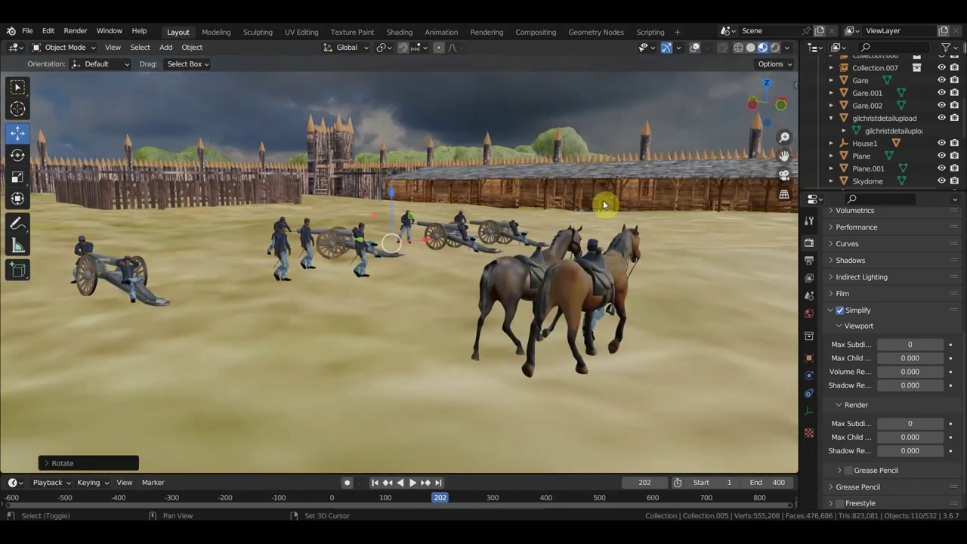
mouse_move(603, 204)
middle_mouse_down()
mouse_move(617, 252)
mouse_move(633, 248)
mouse_move(627, 262)
middle_mouse_up()
Step: Watch the playback past the houses, over the fort and toward the gate, stopping at frame 336
scroll(624, 264, "down", 2)
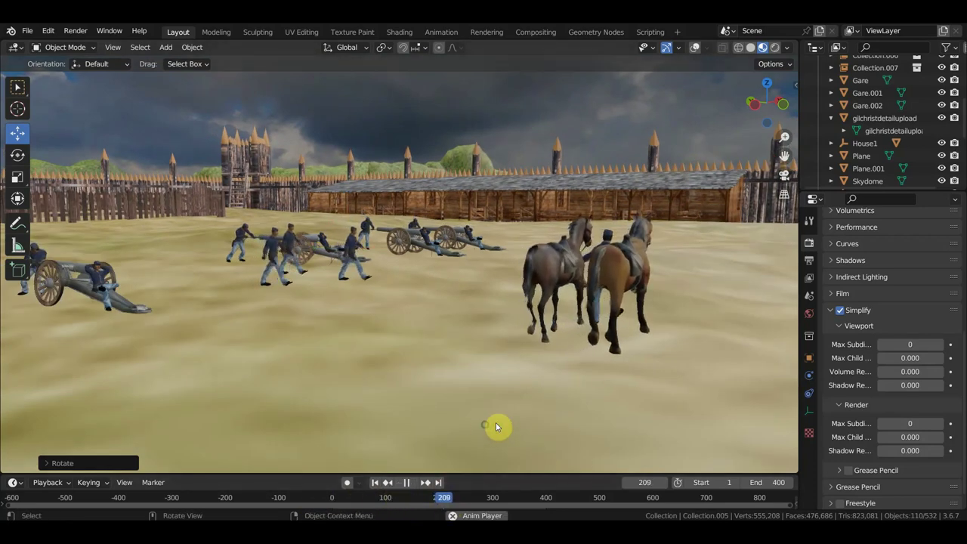
middle_click_drag(496, 427, 569, 427)
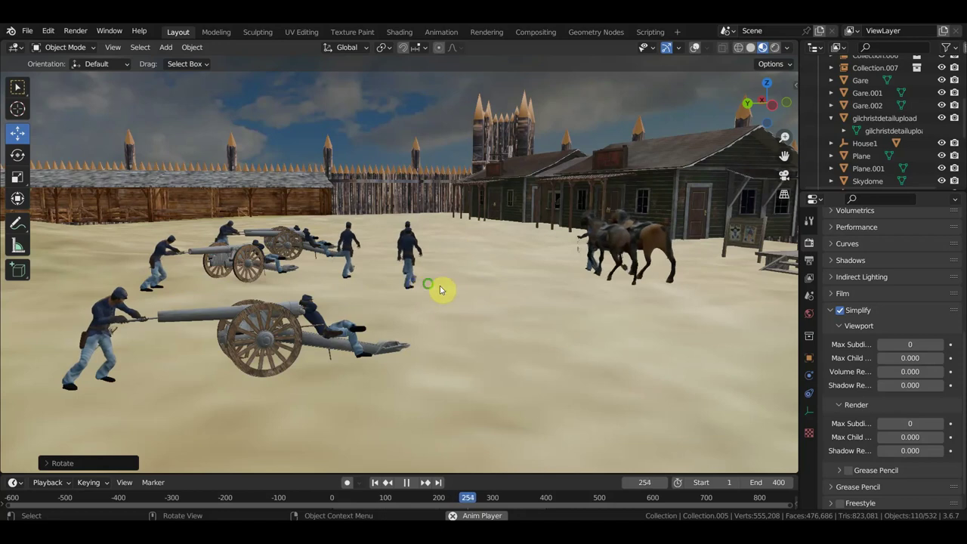
mouse_move(440, 285)
middle_mouse_down()
mouse_move(626, 282)
mouse_move(551, 298)
middle_mouse_up()
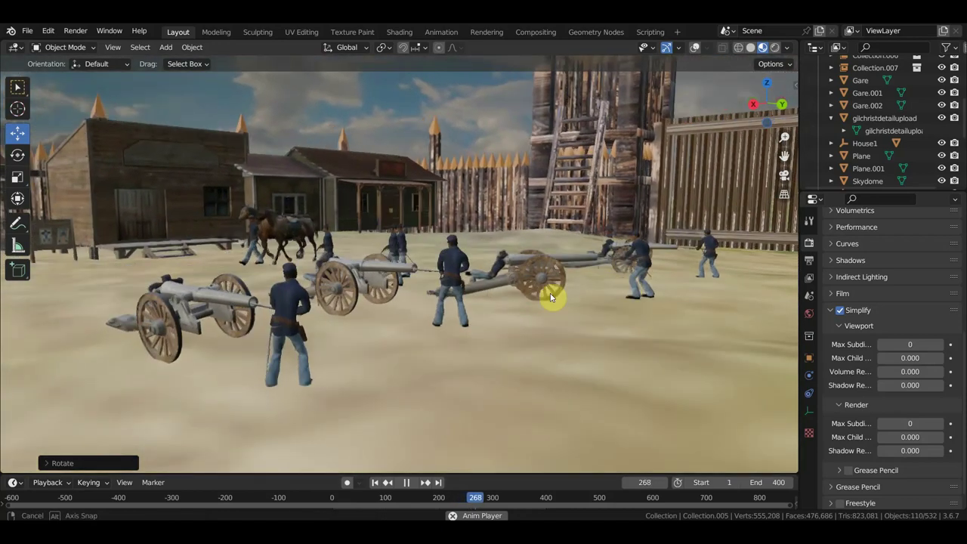
mouse_move(574, 339)
middle_mouse_down()
mouse_move(579, 380)
mouse_move(556, 335)
mouse_move(518, 317)
middle_mouse_up()
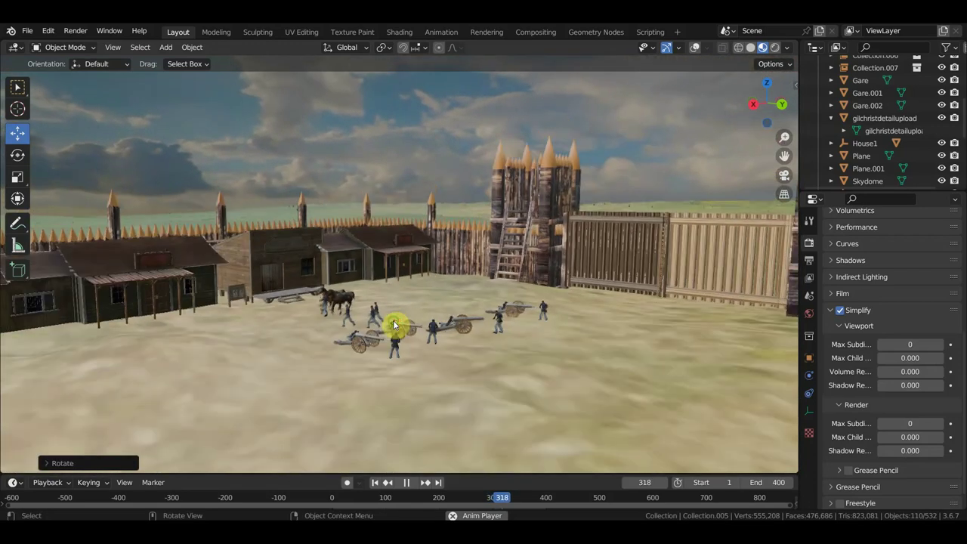
middle_click_drag(394, 325, 491, 315)
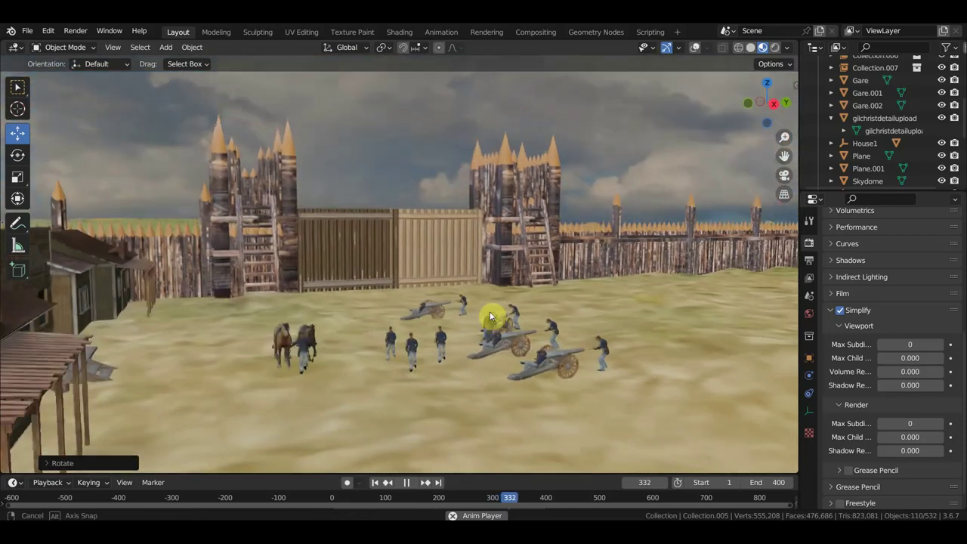
key("space")
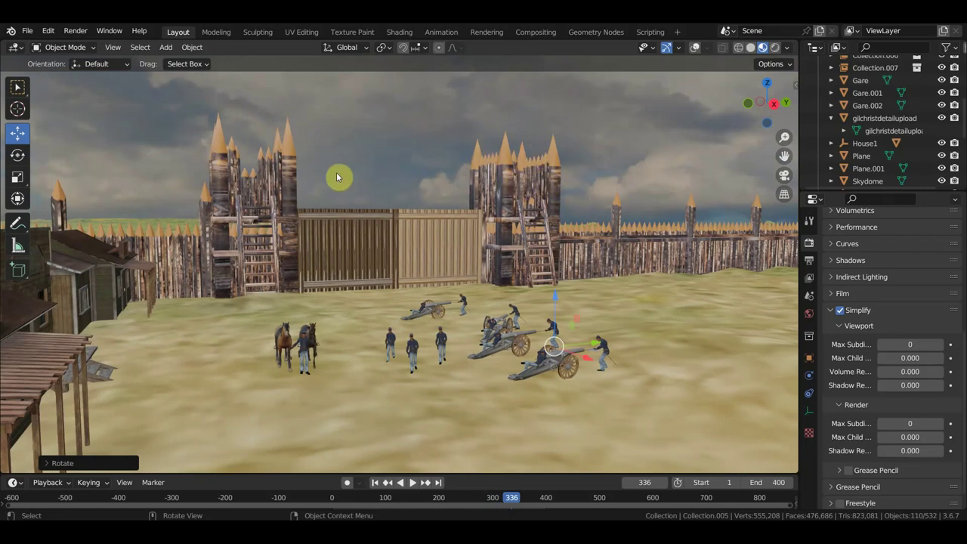
mouse_move(384, 198)
middle_mouse_down()
mouse_move(480, 259)
mouse_move(453, 184)
mouse_move(448, 210)
mouse_move(339, 214)
mouse_move(456, 203)
mouse_move(7, 209)
mouse_move(772, 209)
mouse_move(661, 204)
mouse_move(613, 249)
mouse_move(648, 244)
middle_mouse_up()
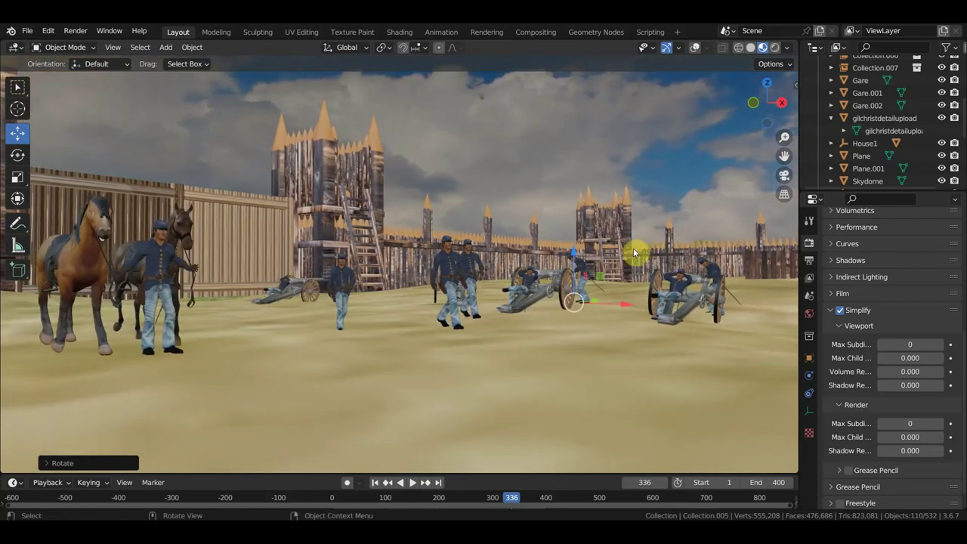
Step: Advance the animation to frame 384 and stop playback
mouse_move(512, 498)
left_mouse_down()
mouse_move(543, 515)
mouse_move(538, 503)
left_mouse_up()
key("space")
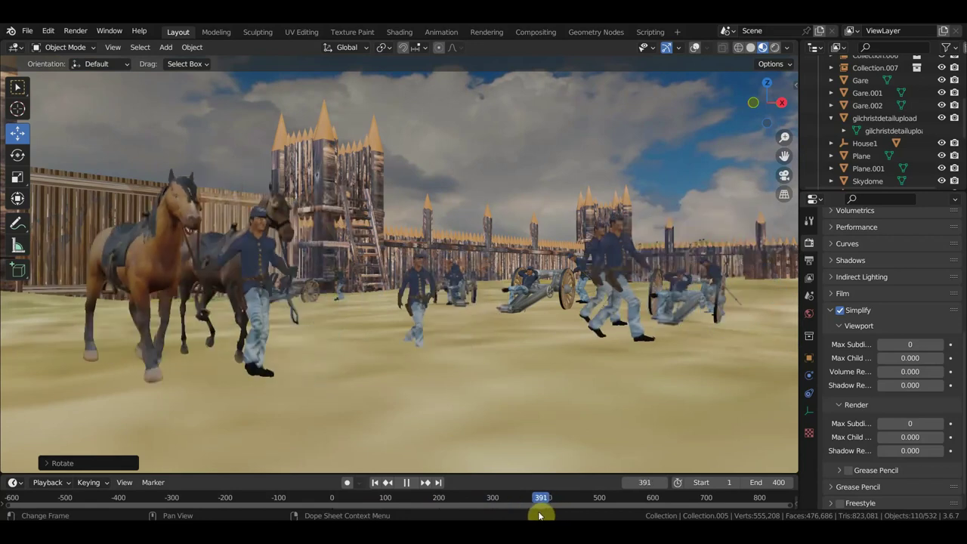
key("space")
Step: Lift the figure near the central cannon about 0.06 m straight up along Z
left_click(405, 323)
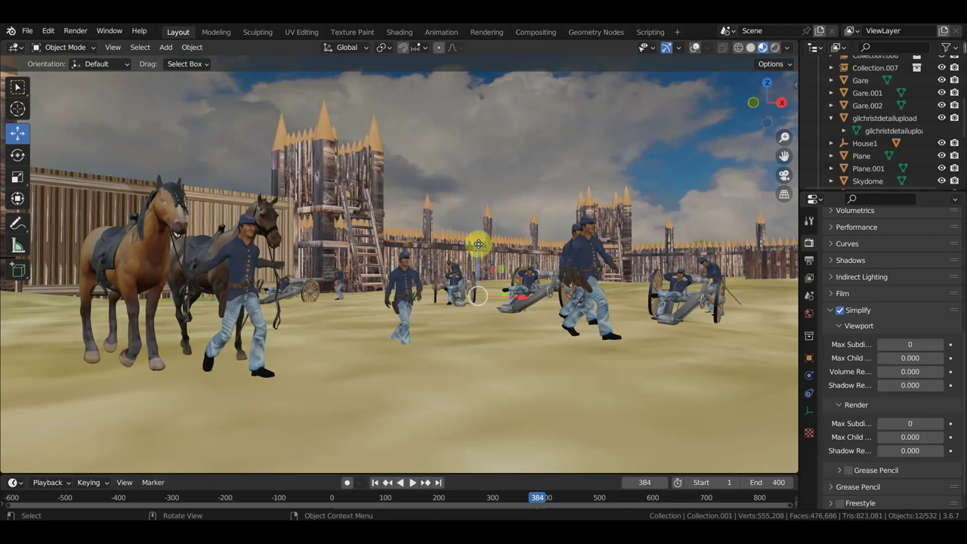
key("g")
key("z")
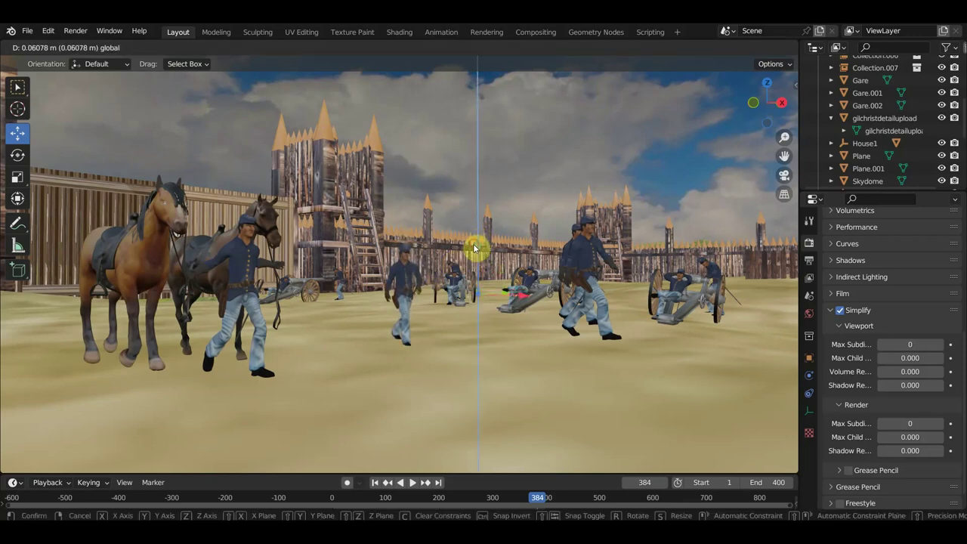
left_click(475, 247)
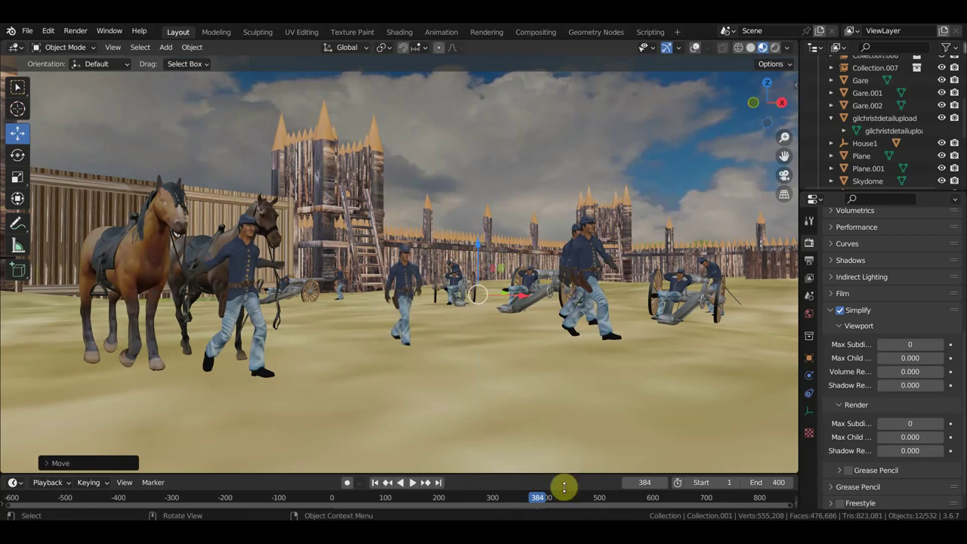
mouse_move(551, 435)
middle_mouse_down()
mouse_move(521, 430)
mouse_move(533, 430)
mouse_move(529, 411)
mouse_move(559, 421)
mouse_move(649, 410)
mouse_move(638, 411)
middle_mouse_up()
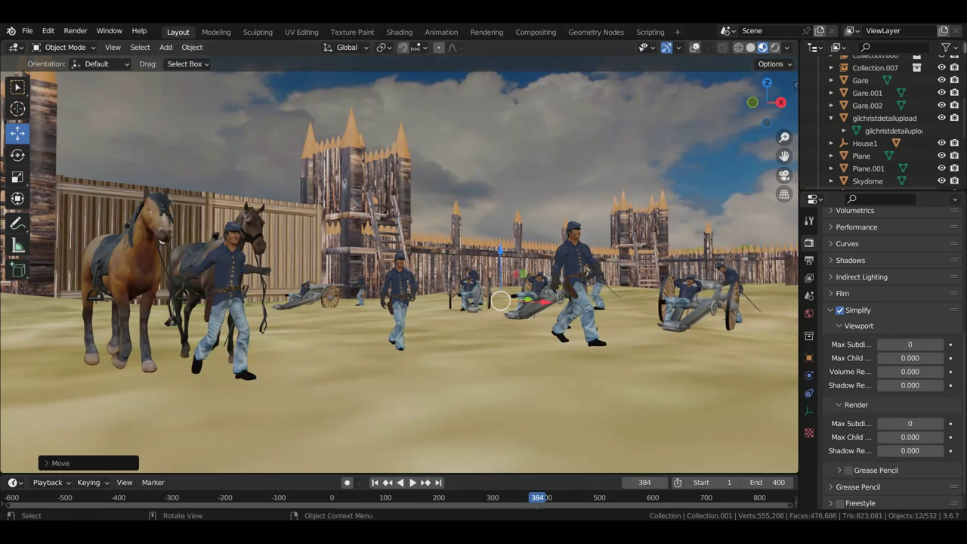
key("Print")
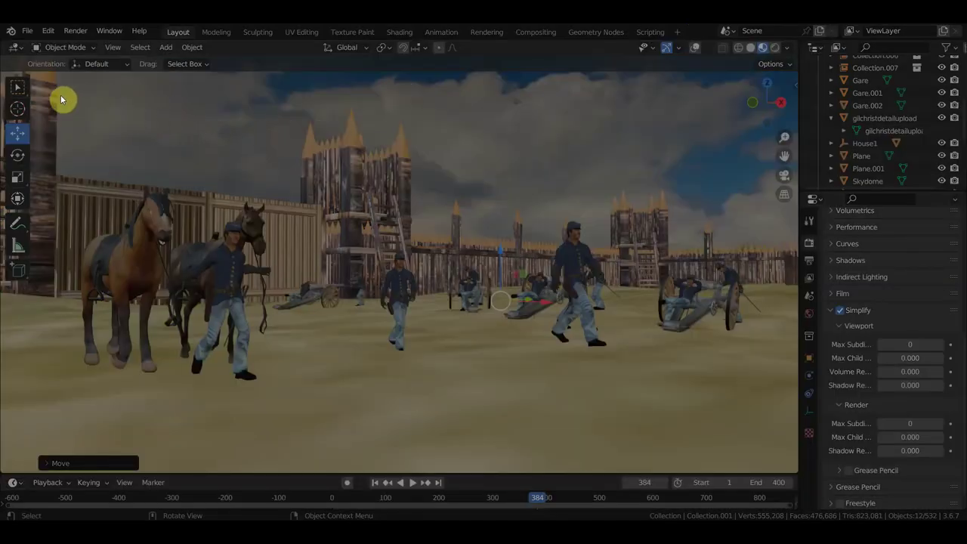
Step: Frame the courtyard in a capture rectangle of about 1322×738, extending the top and trimming the right
mouse_move(61, 94)
left_mouse_down()
mouse_move(658, 431)
mouse_move(730, 460)
mouse_move(763, 442)
left_mouse_up()
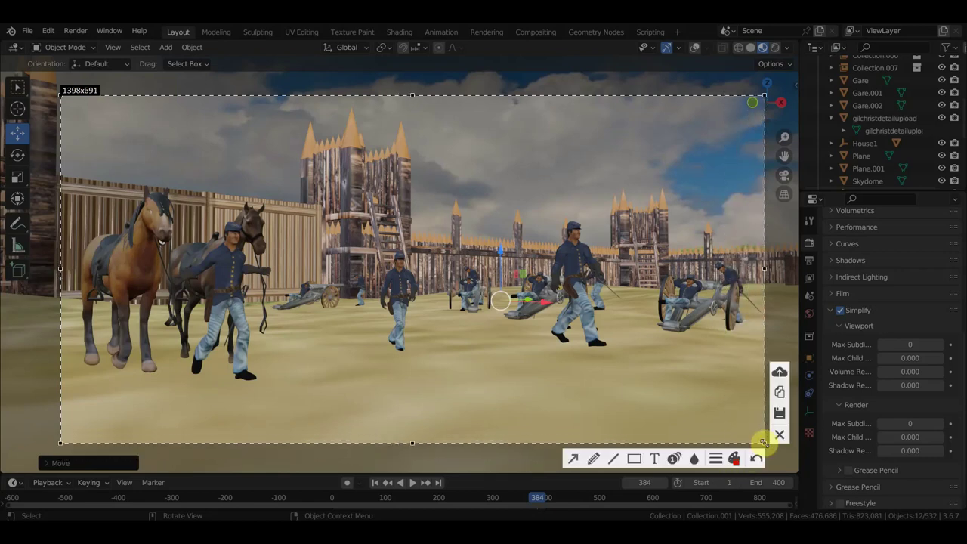
left_click_drag(408, 98, 410, 72)
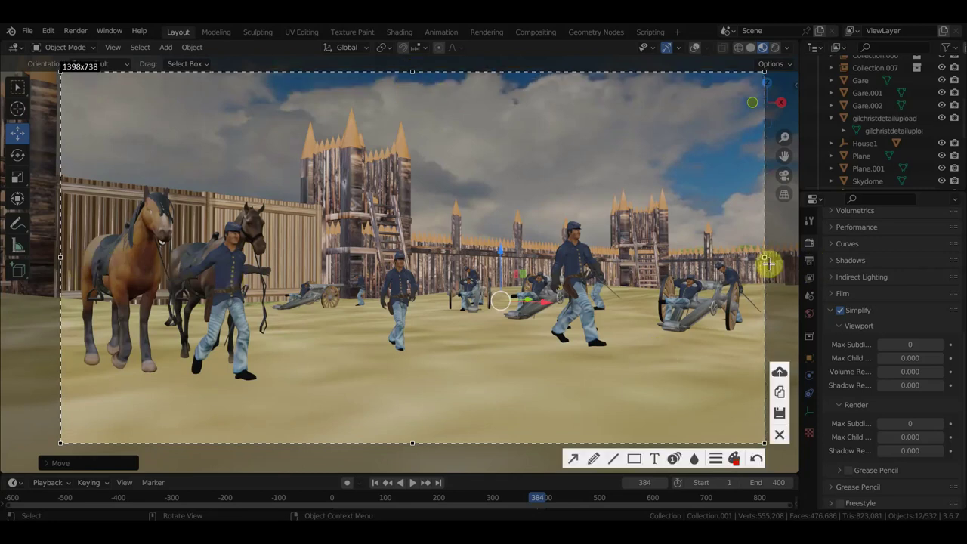
left_click_drag(764, 256, 728, 263)
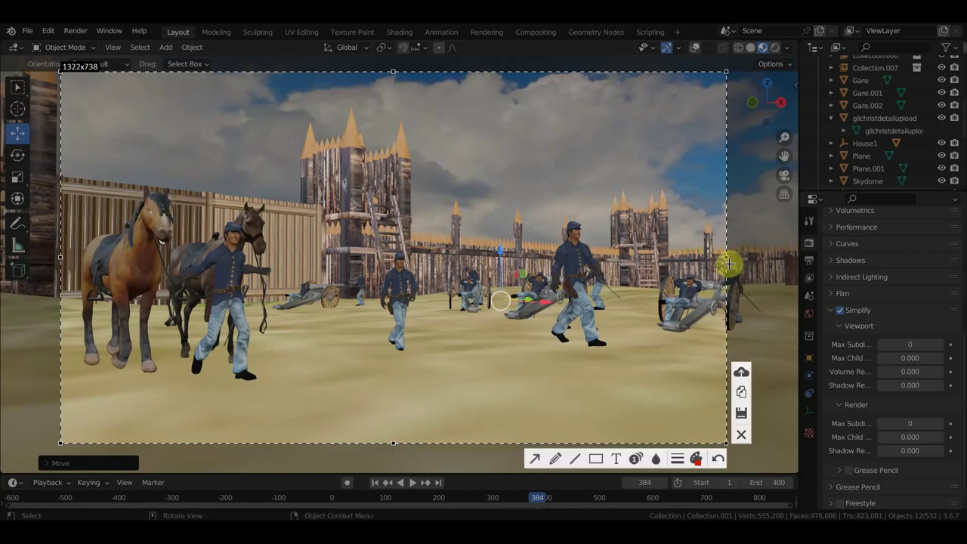